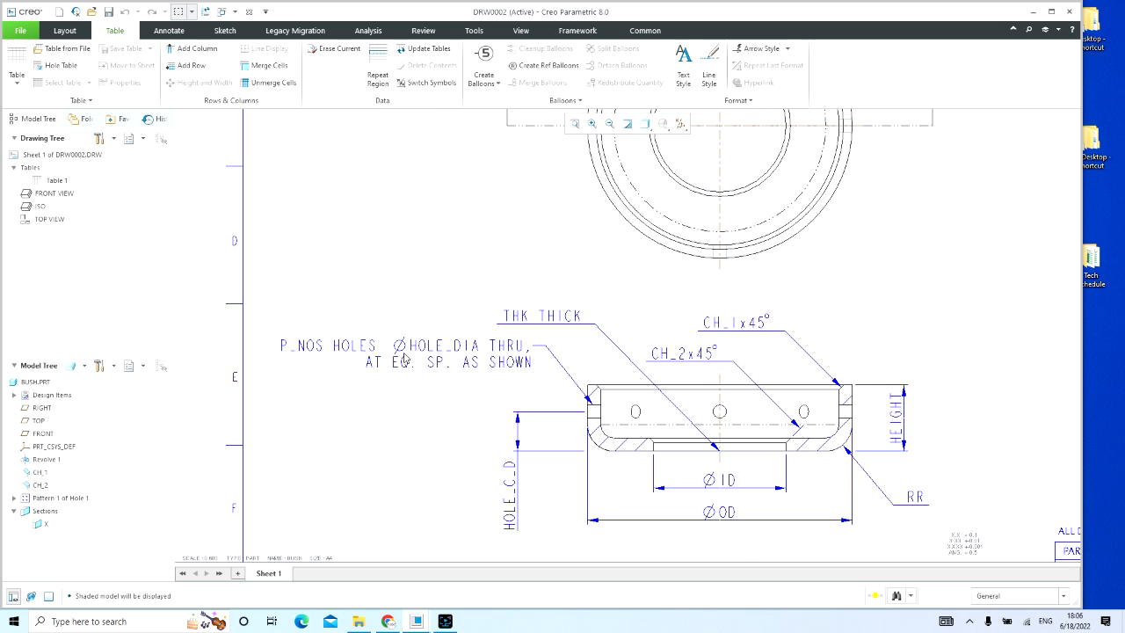
Step: Examine the bush drawing's instance table, top view and dimensioned section X-X
{"action": "scroll", "coordinate": [401, 384], "scroll_direction": "down", "scroll_amount": 3}
{"action": "middle_click_drag", "start_coordinate": [738, 406], "coordinate": [713, 504]}
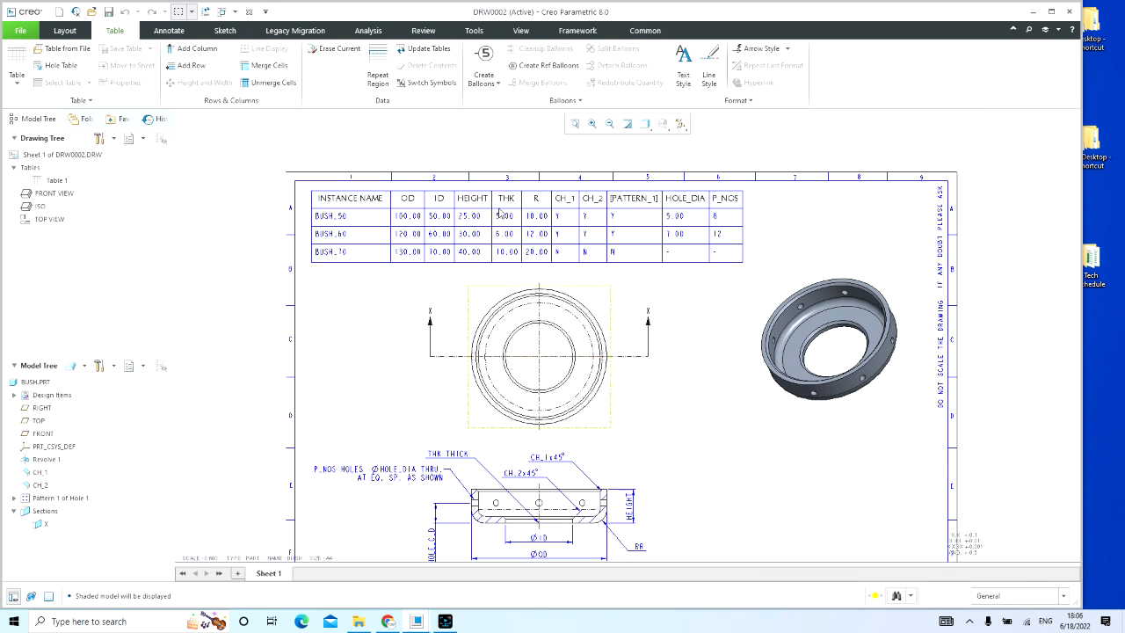
{"action": "scroll", "coordinate": [420, 214], "scroll_direction": "up", "scroll_amount": 2}
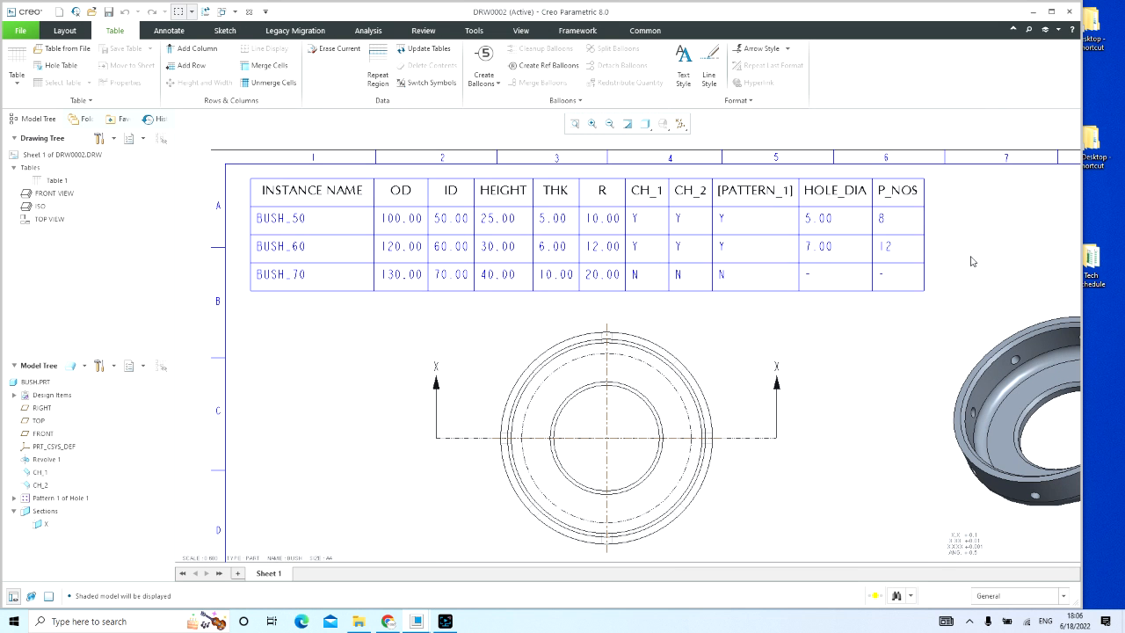
{"action": "middle_click_drag", "start_coordinate": [631, 325], "coordinate": [609, 368]}
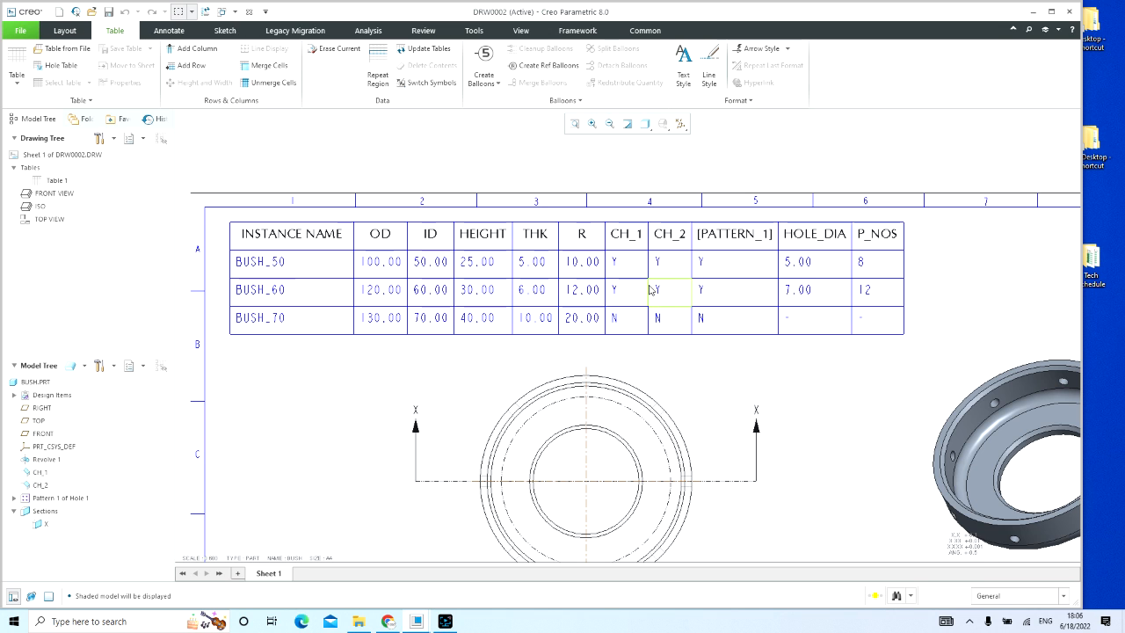
{"action": "scroll", "coordinate": [736, 372], "scroll_direction": "down", "scroll_amount": 5}
{"action": "middle_click_drag", "start_coordinate": [736, 372], "coordinate": [686, 246]}
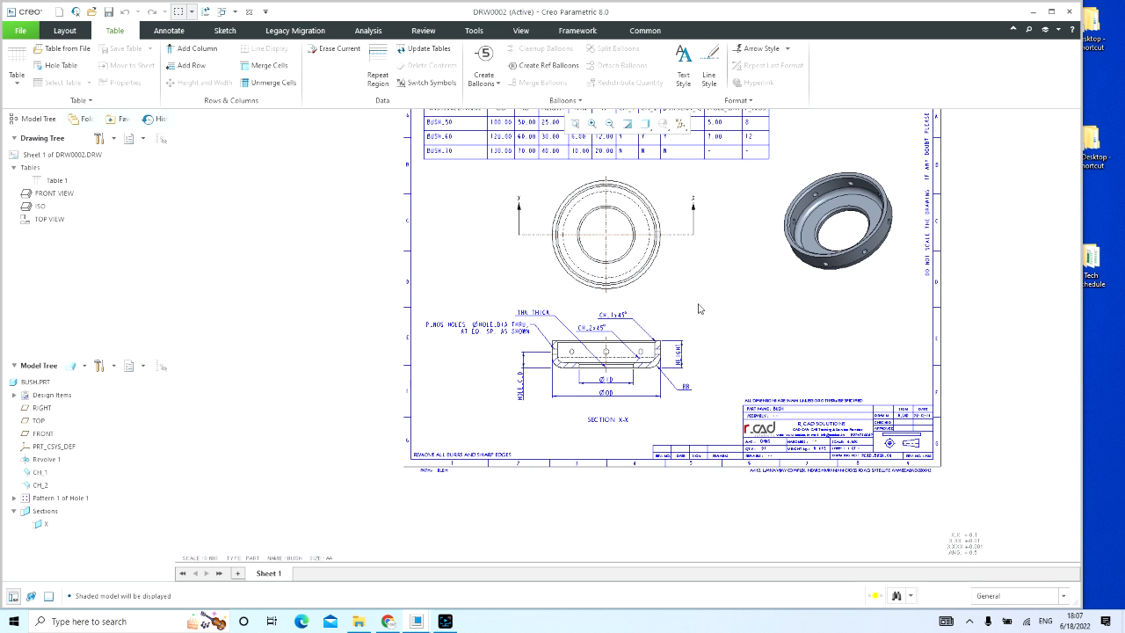
{"action": "scroll", "coordinate": [665, 302], "scroll_direction": "up", "scroll_amount": 2}
{"action": "middle_click_drag", "start_coordinate": [664, 291], "coordinate": [671, 348]}
Step: Switch from the drawing to the PRT0001 part and bring the model into view with the model tools at hand
{"action": "left_click", "coordinate": [223, 12]}
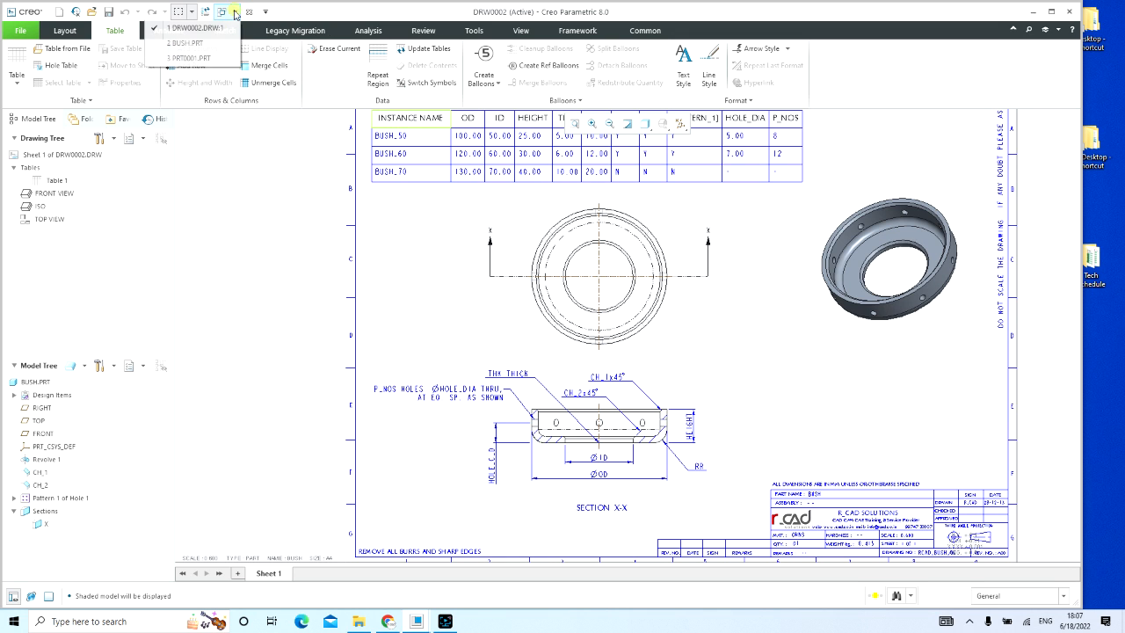
{"action": "left_click", "coordinate": [216, 57]}
{"action": "scroll", "coordinate": [677, 299], "scroll_direction": "up", "scroll_amount": 3}
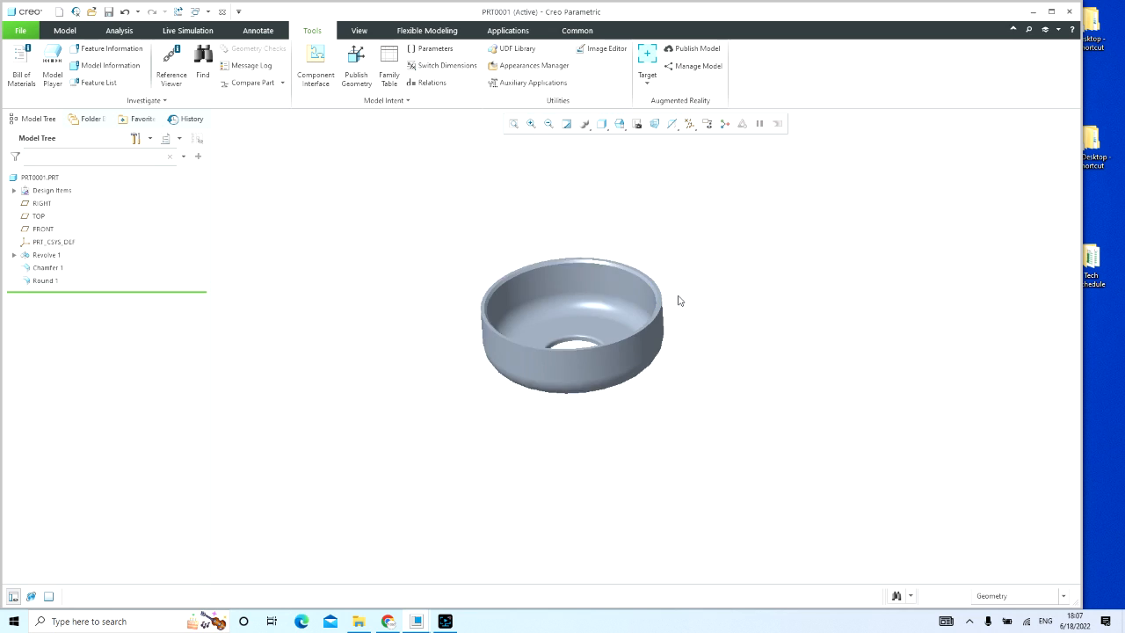
{"action": "left_click", "coordinate": [427, 29]}
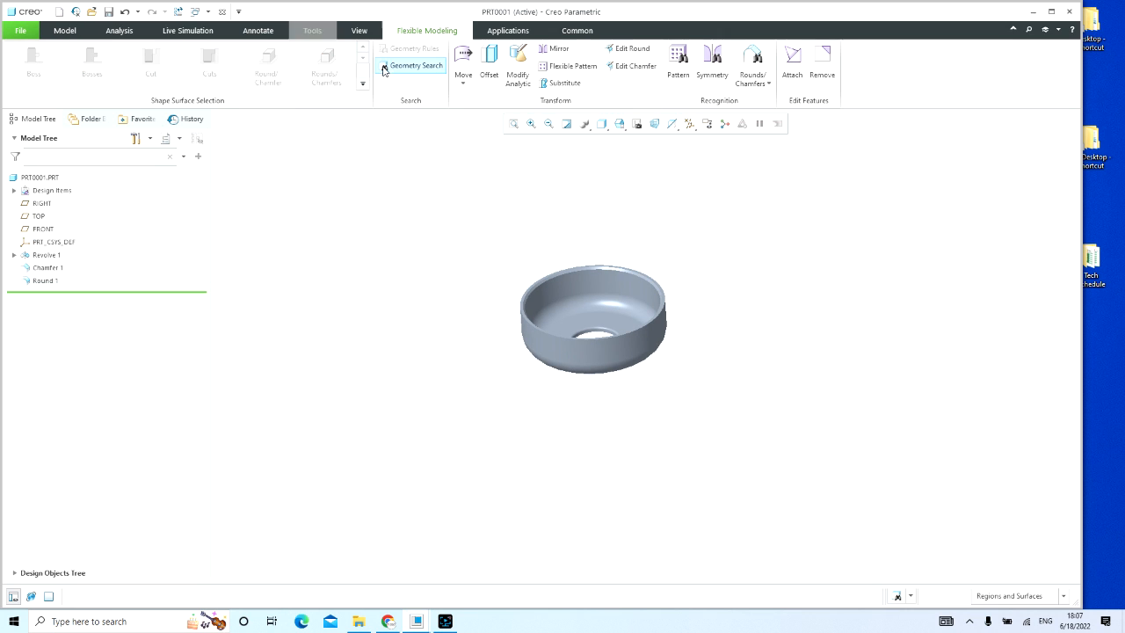
{"action": "left_click", "coordinate": [312, 30]}
{"action": "left_click", "coordinate": [375, 241]}
{"action": "scroll", "coordinate": [445, 237], "scroll_direction": "down", "scroll_amount": 2}
{"action": "scroll", "coordinate": [450, 233], "scroll_direction": "down", "scroll_amount": 1}
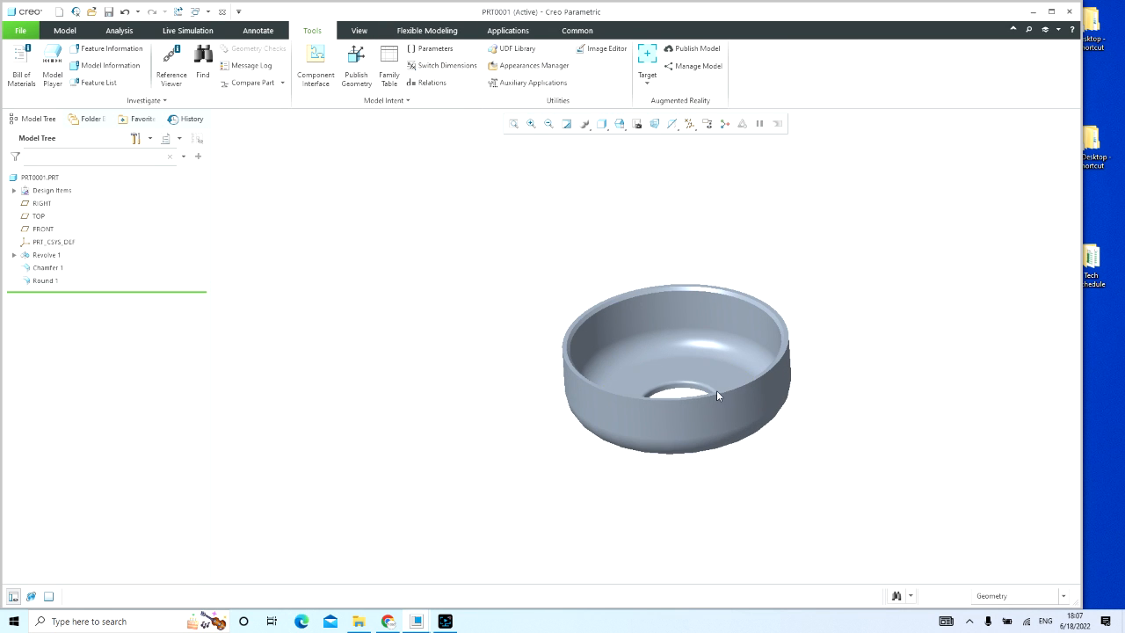
{"action": "scroll", "coordinate": [785, 395], "scroll_direction": "down", "scroll_amount": 1}
{"action": "scroll", "coordinate": [776, 349], "scroll_direction": "up", "scroll_amount": 1}
Step: Highlight the revolve, chamfer and round features one after another to review how the part is built
{"action": "left_click", "coordinate": [48, 255]}
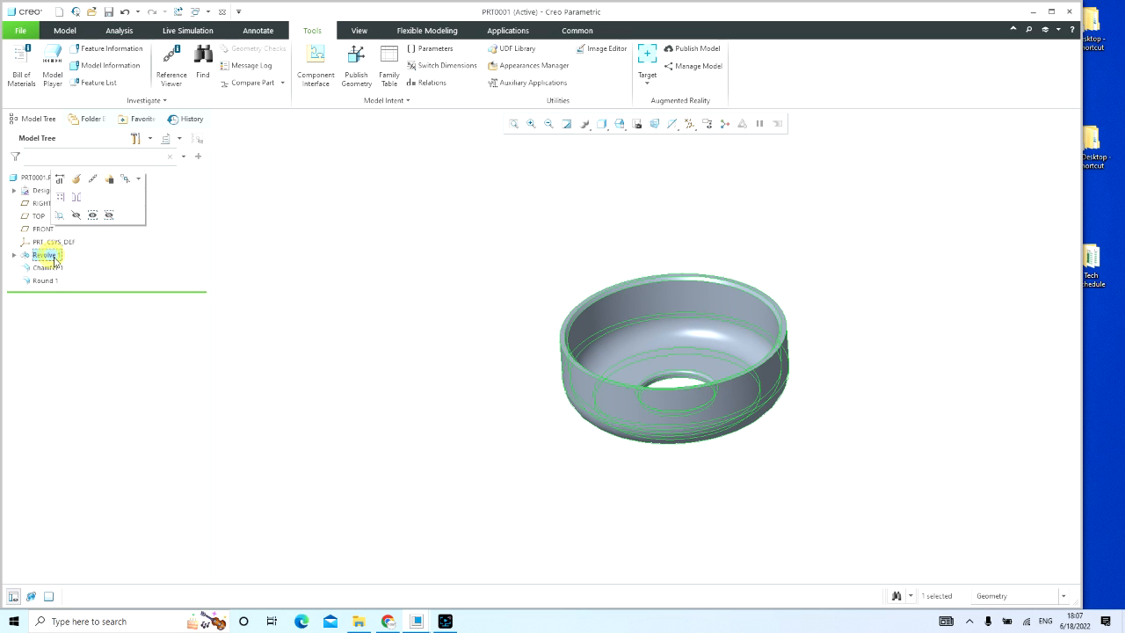
{"action": "left_click", "coordinate": [50, 268]}
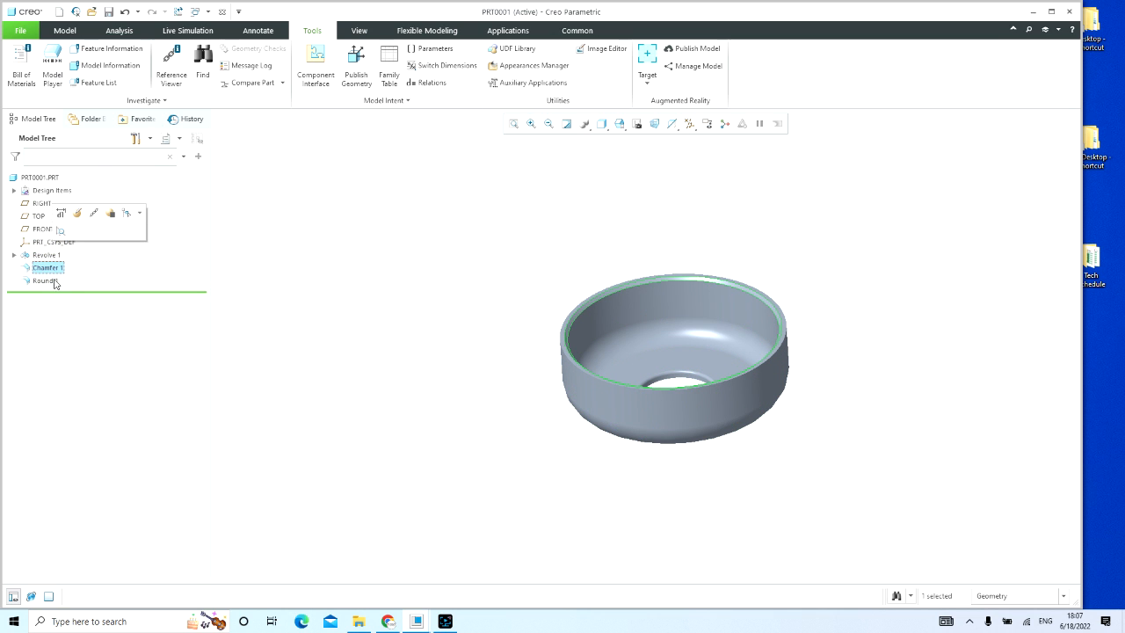
{"action": "left_click", "coordinate": [51, 279]}
{"action": "left_click", "coordinate": [316, 277]}
{"action": "scroll", "coordinate": [316, 277], "scroll_direction": "up", "scroll_amount": 1}
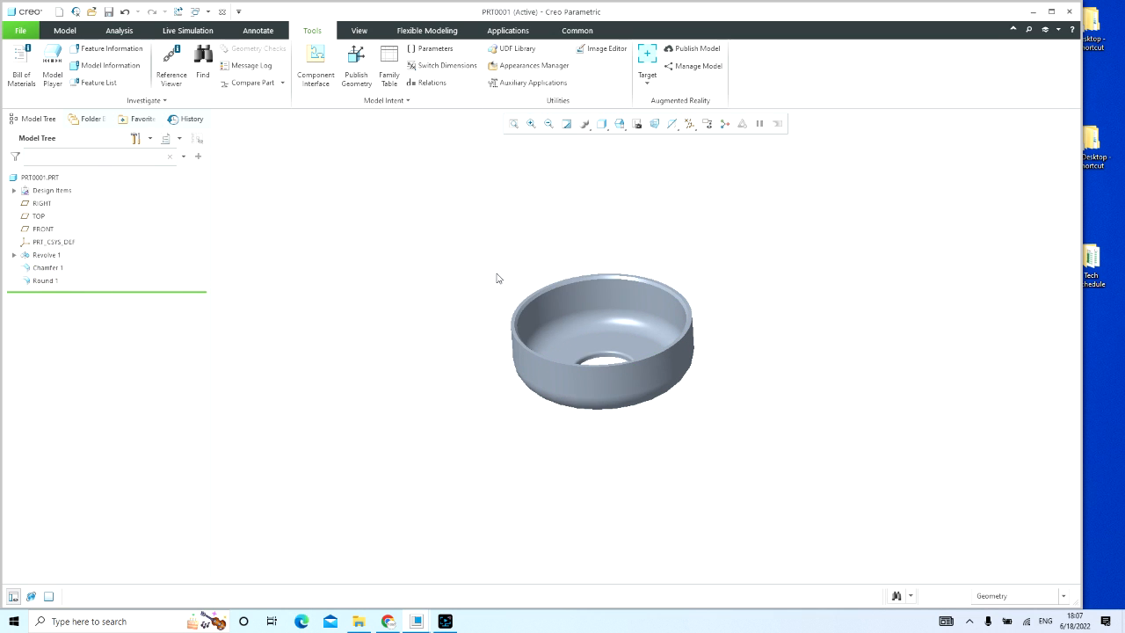
{"action": "scroll", "coordinate": [625, 261], "scroll_direction": "down", "scroll_amount": 1}
Step: Insert one instance row in the part's family table and open the item selection for its columns
{"action": "left_click", "coordinate": [389, 68]}
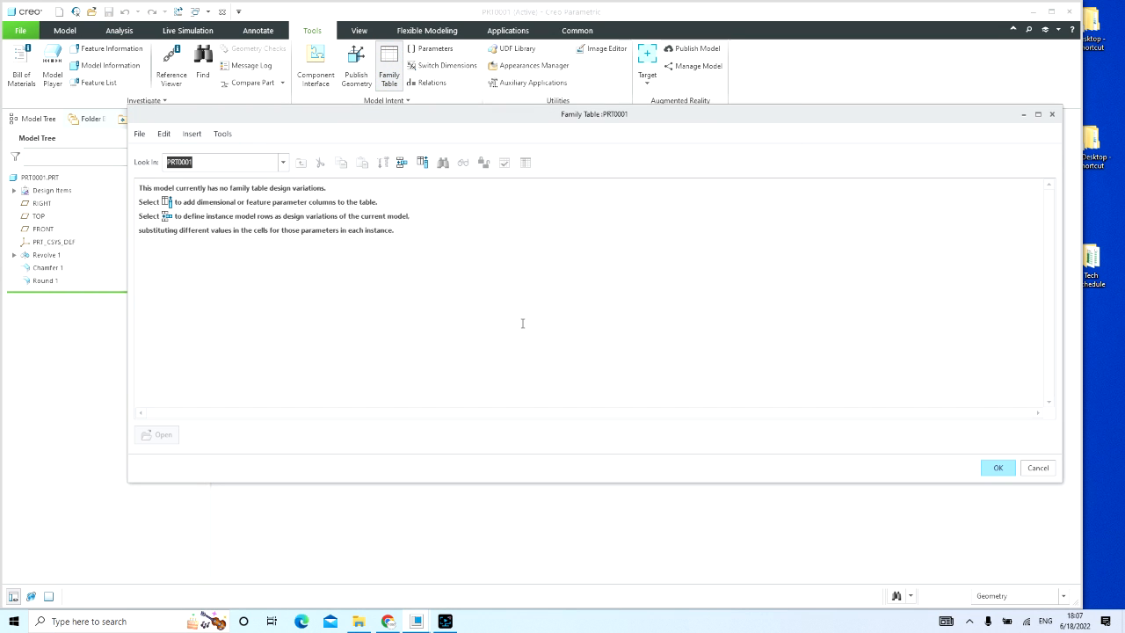
{"action": "left_click", "coordinate": [401, 164]}
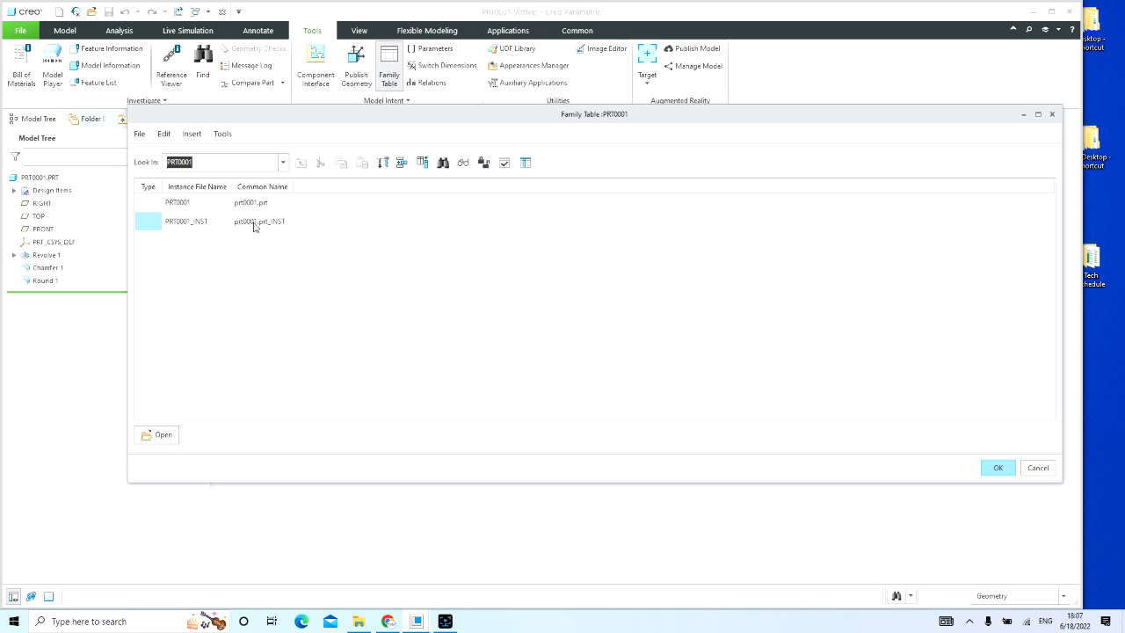
{"action": "left_click", "coordinate": [421, 164]}
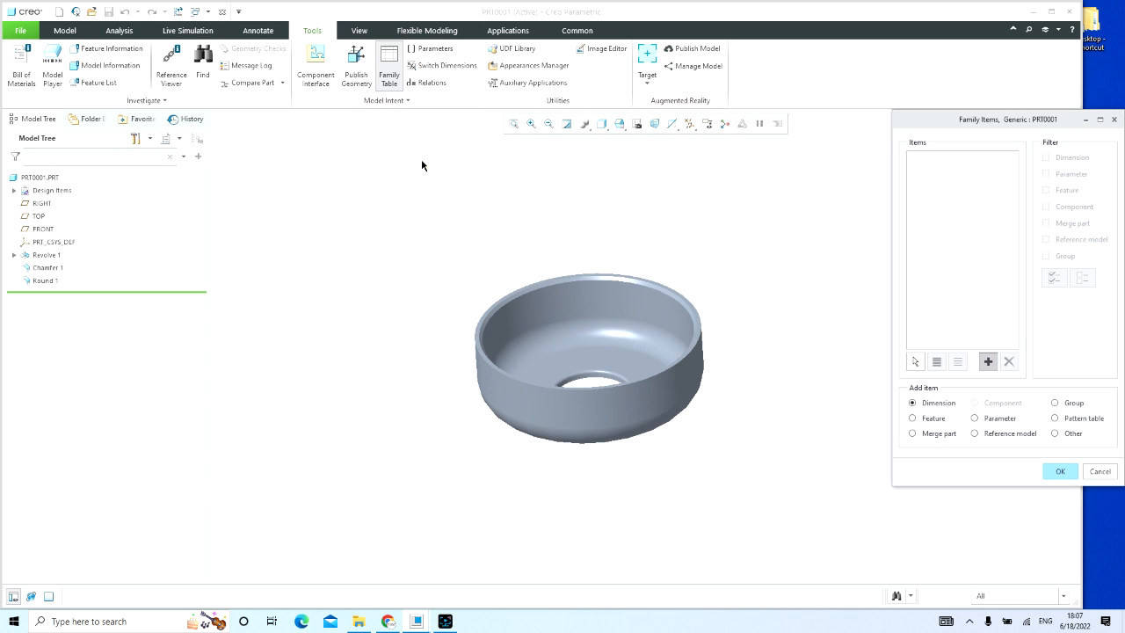
{"action": "left_click_drag", "start_coordinate": [1032, 121], "coordinate": [981, 113]}
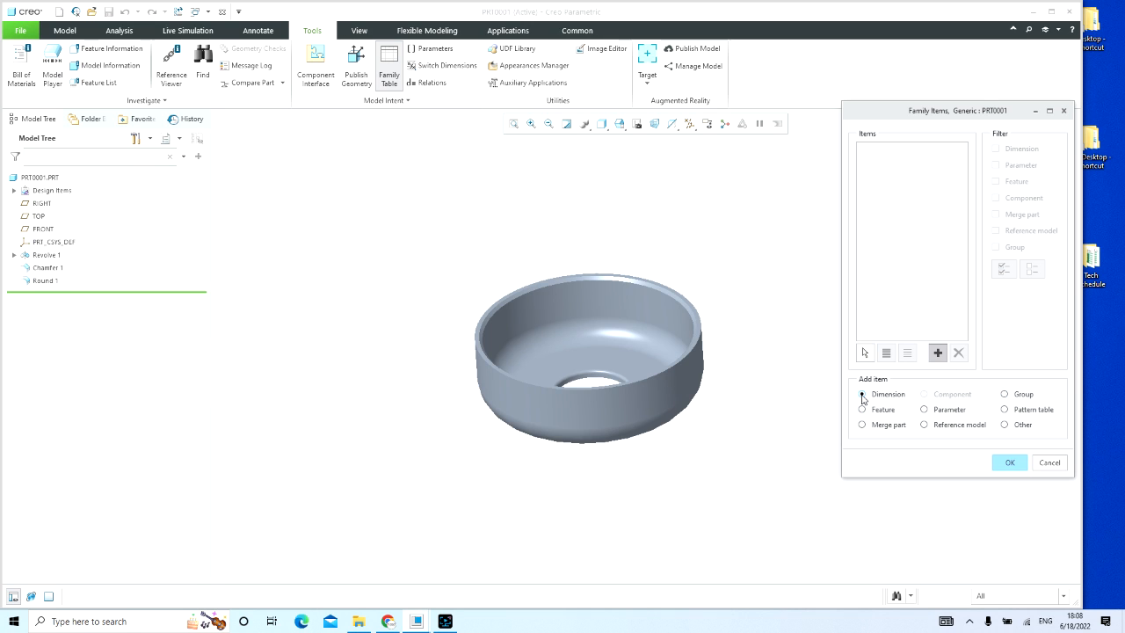
Step: Display the revolve's dimensions and add the 50 mm bottom hole diameter to the family table items
{"action": "left_click", "coordinate": [540, 403]}
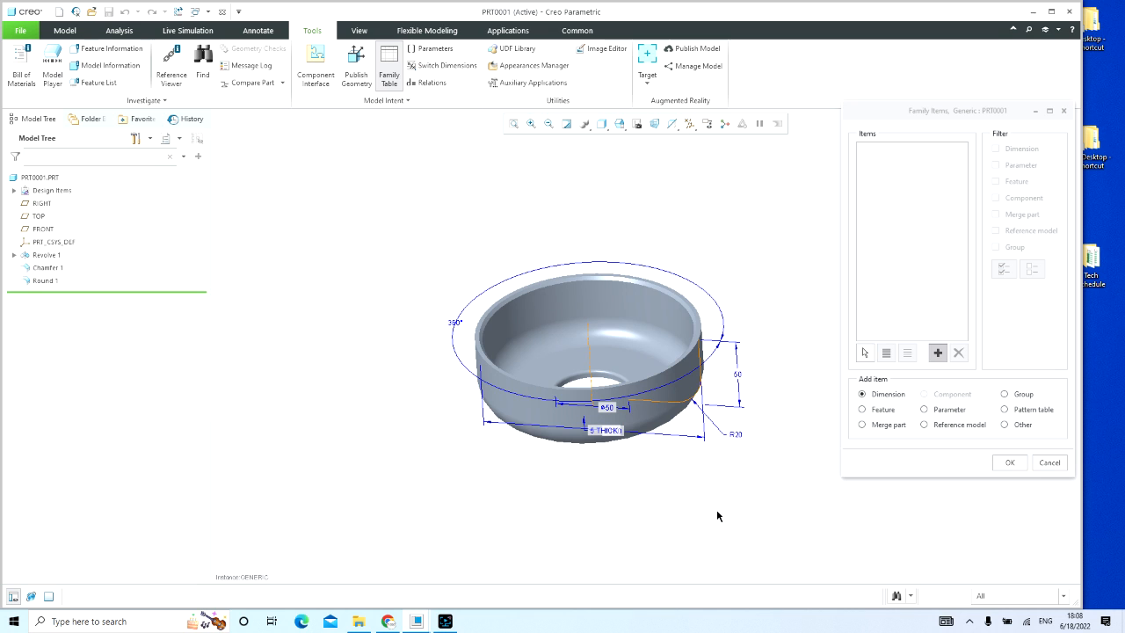
{"action": "mouse_move", "coordinate": [764, 336]}
{"action": "middle_mouse_down"}
{"action": "mouse_move", "coordinate": [773, 260]}
{"action": "mouse_move", "coordinate": [761, 281]}
{"action": "mouse_move", "coordinate": [768, 299]}
{"action": "middle_mouse_up"}
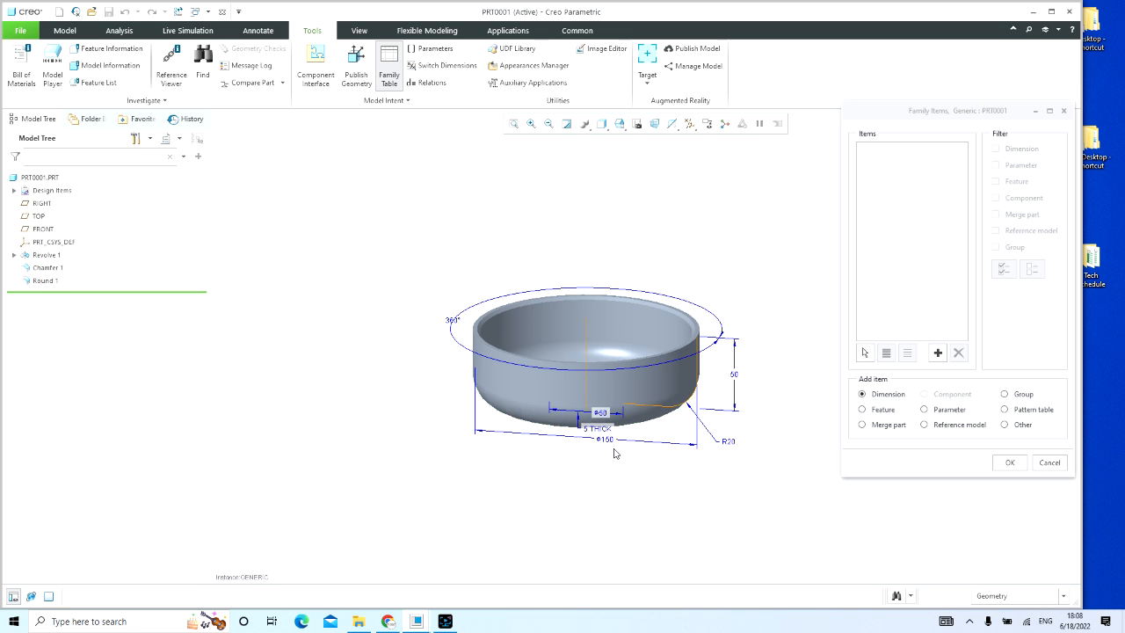
{"action": "middle_click_drag", "start_coordinate": [632, 439], "coordinate": [626, 428]}
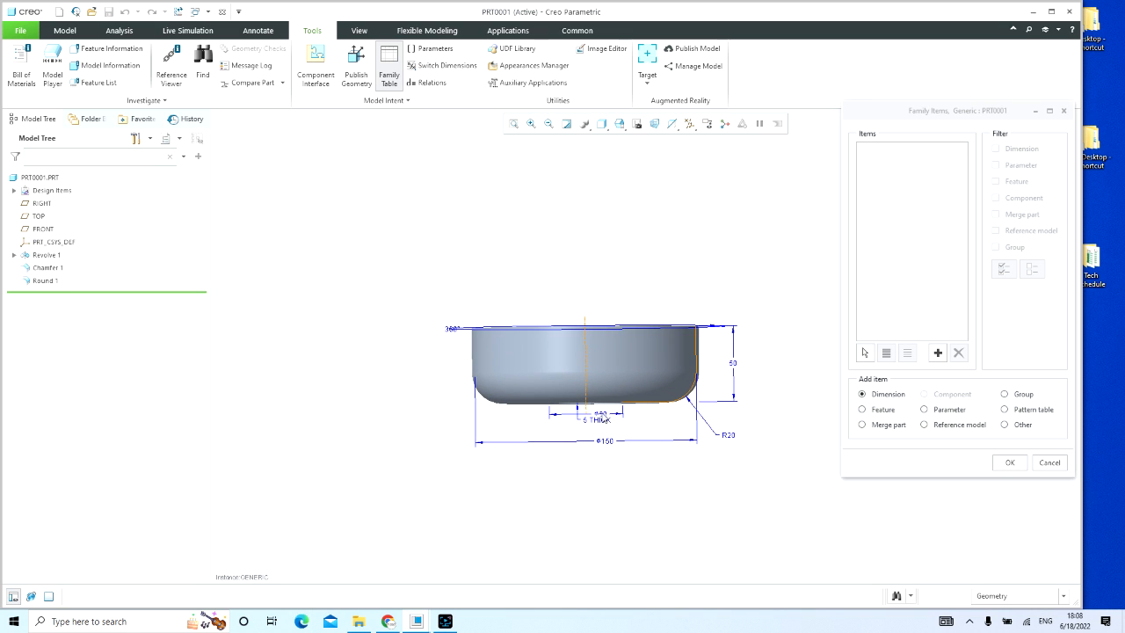
{"action": "left_click", "coordinate": [865, 353]}
{"action": "left_click", "coordinate": [603, 417]}
{"action": "scroll", "coordinate": [602, 416], "scroll_direction": "up", "scroll_amount": 3}
{"action": "left_click", "coordinate": [597, 415]}
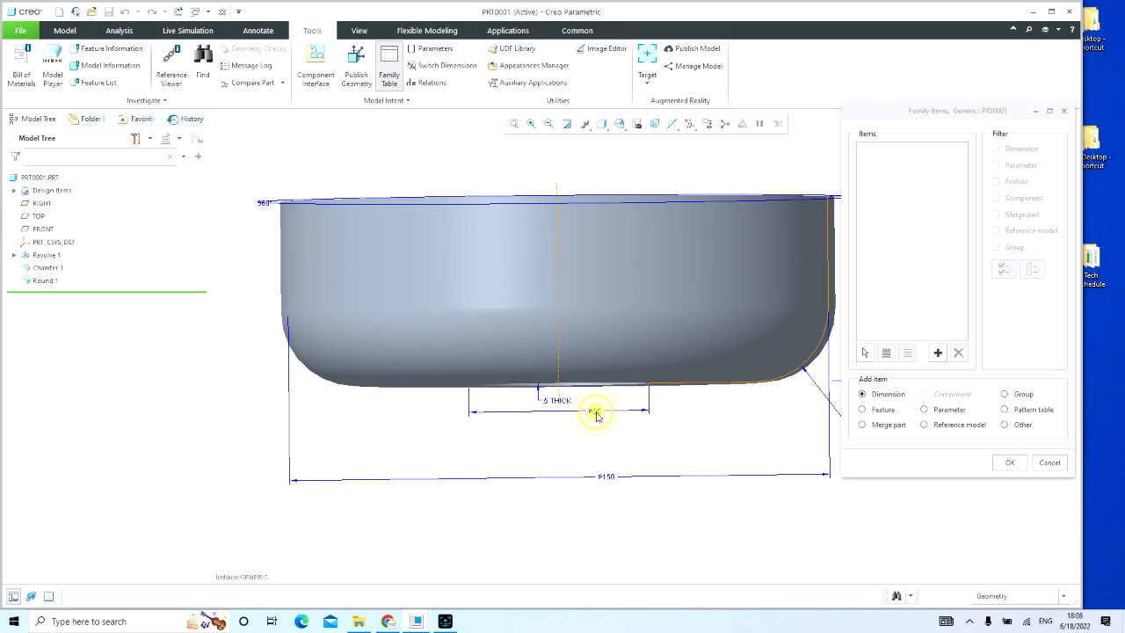
{"action": "left_click", "coordinate": [866, 353]}
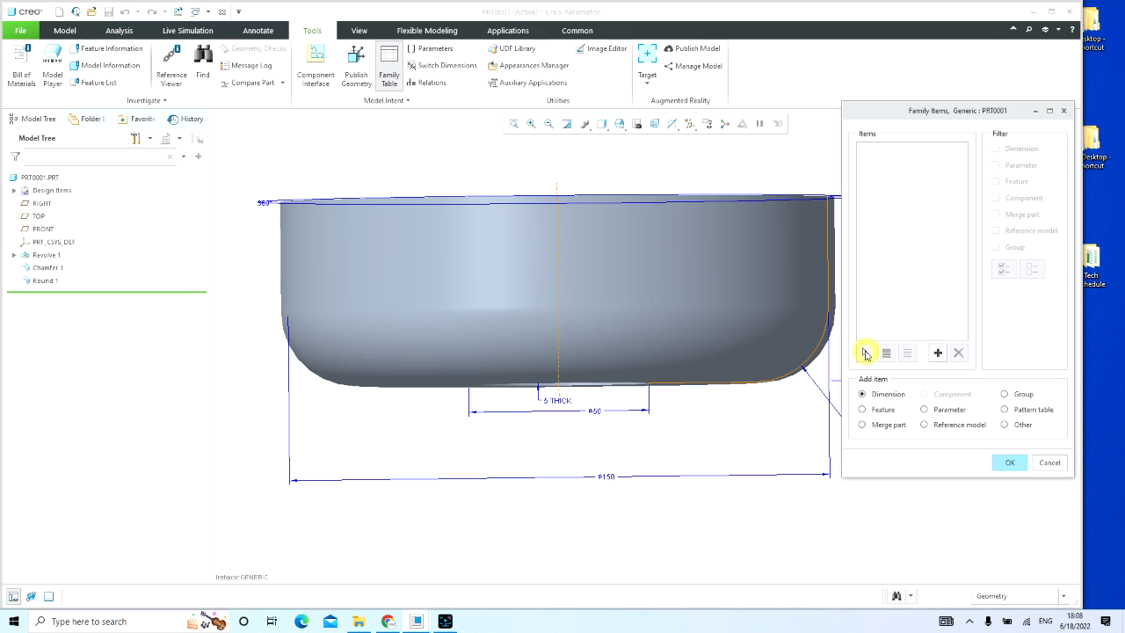
{"action": "left_click", "coordinate": [938, 352]}
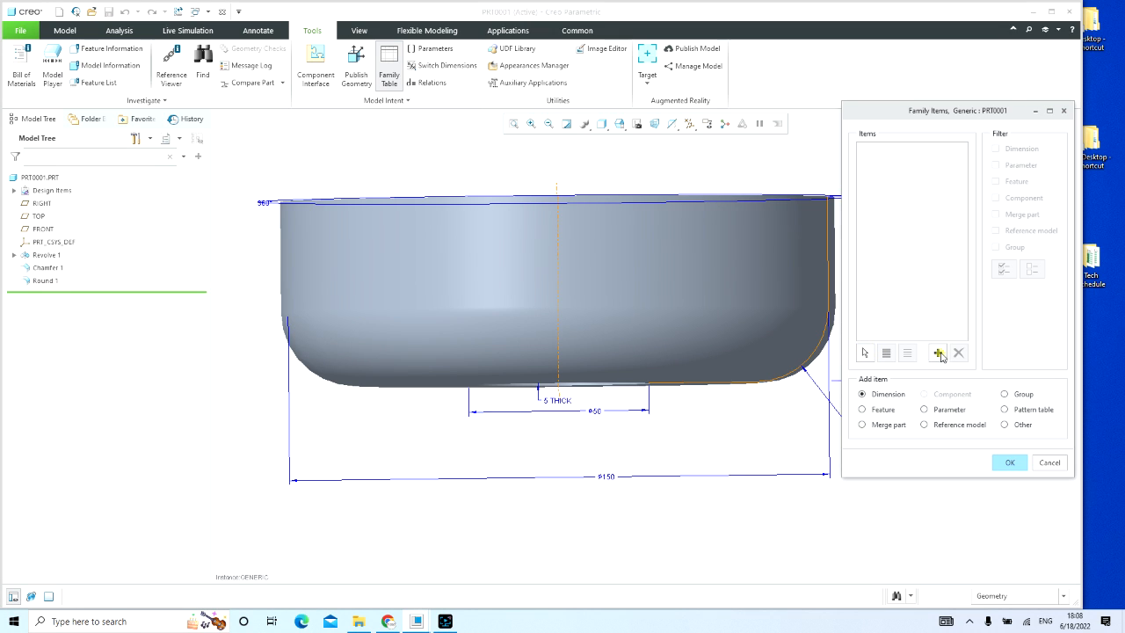
{"action": "left_click", "coordinate": [596, 414]}
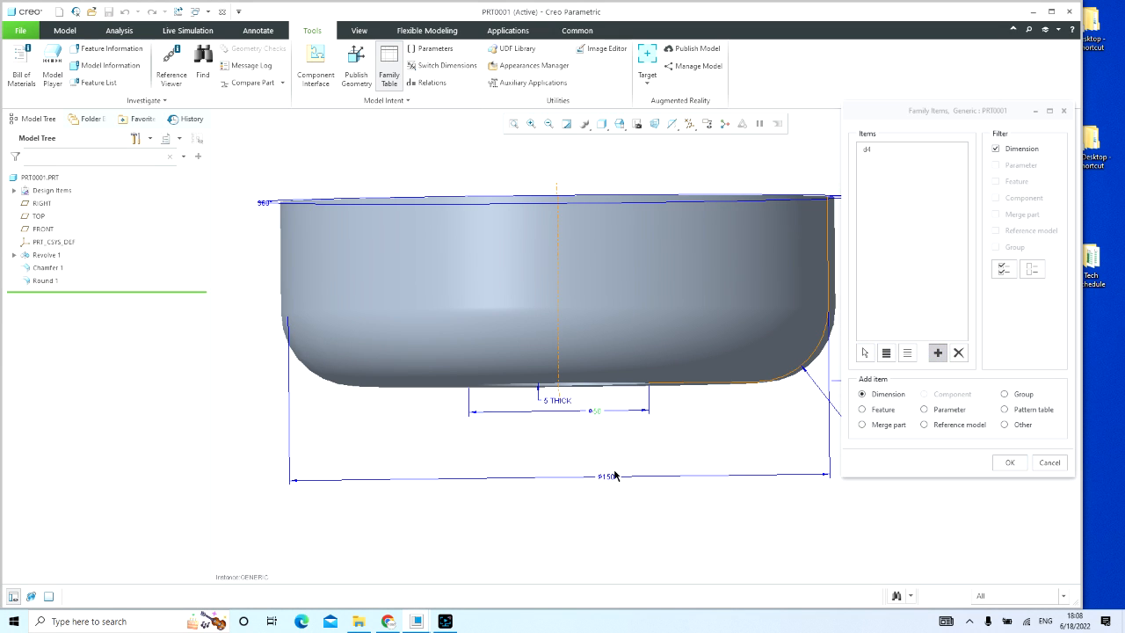
{"action": "middle_click", "coordinate": [615, 475]}
{"action": "left_click", "coordinate": [899, 155]}
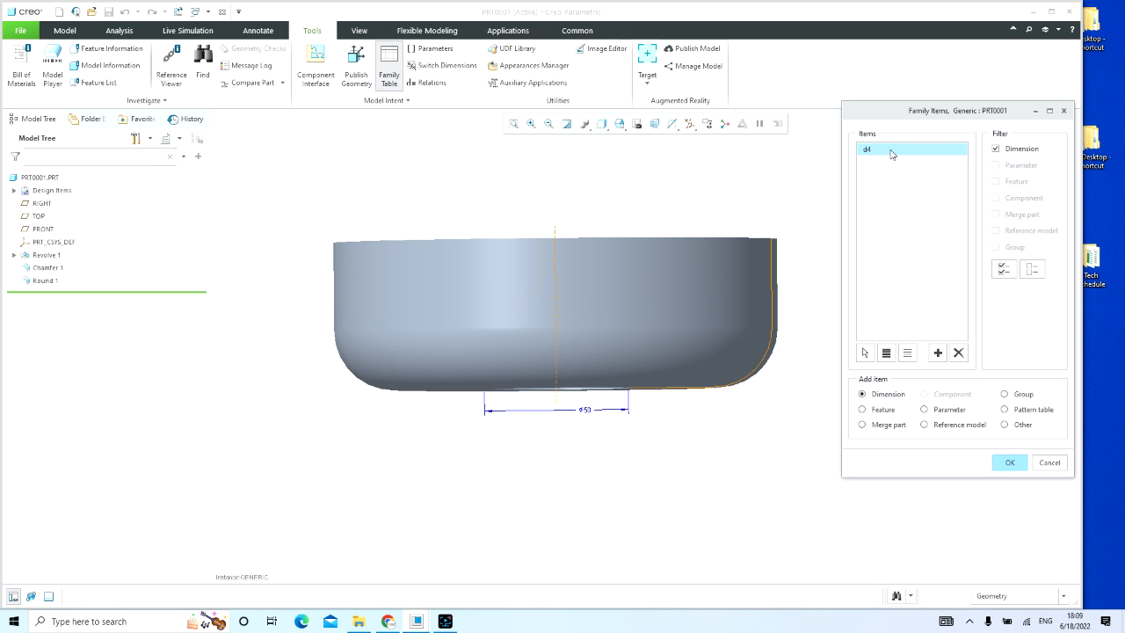
{"action": "left_click", "coordinate": [890, 151]}
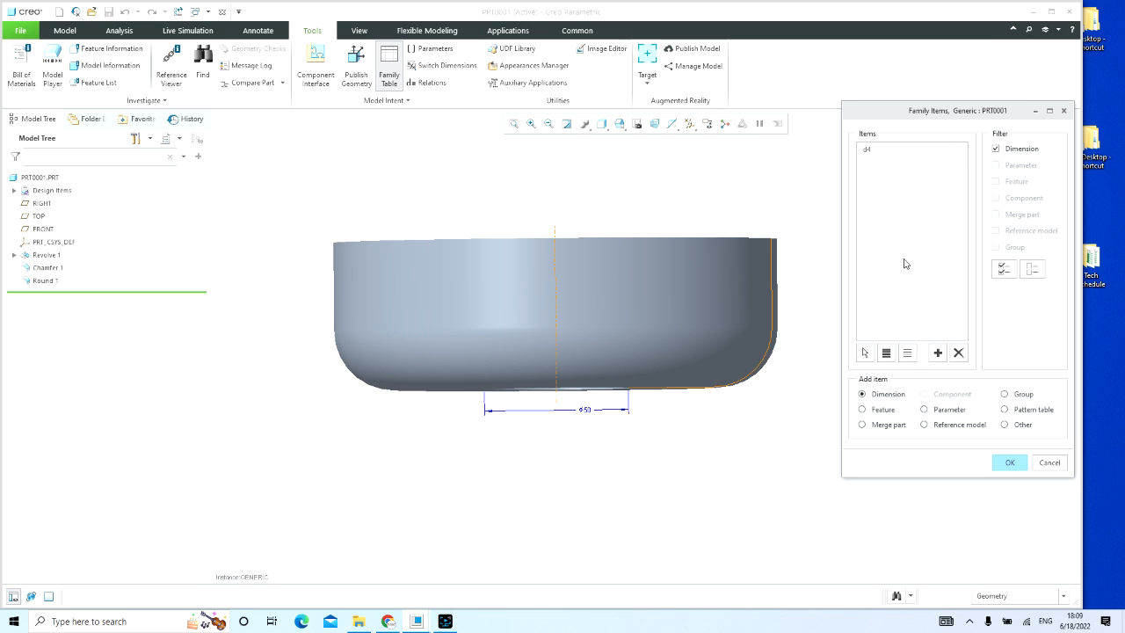
Step: Add the revolve's outer diameter, height and corner radius dimensions as family table columns and accept the items
{"action": "left_click", "coordinate": [937, 354]}
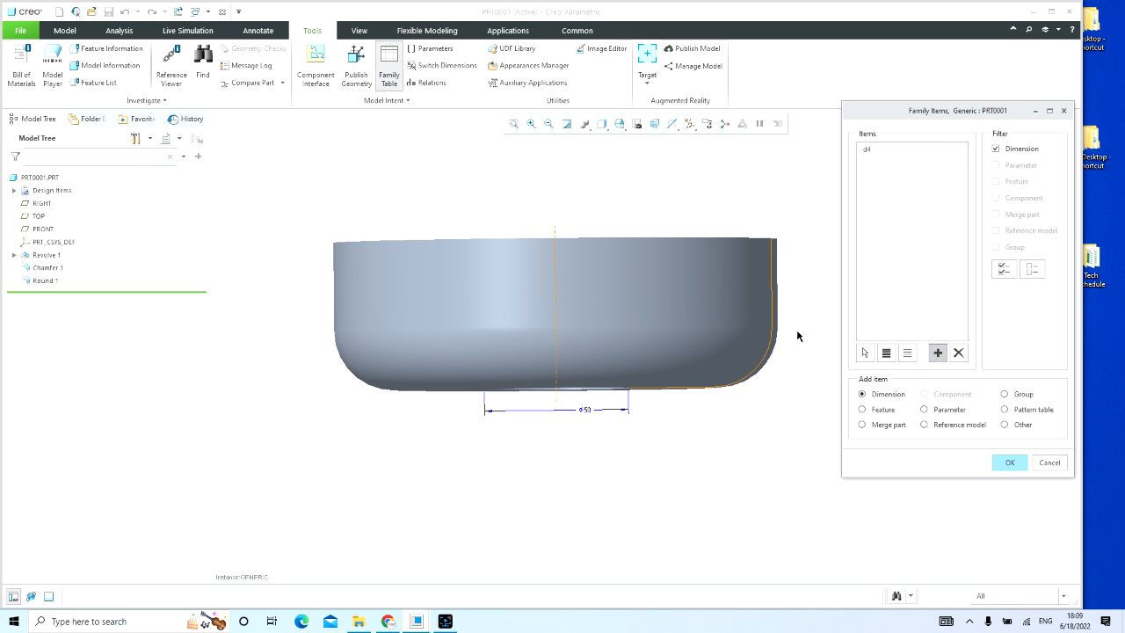
{"action": "left_click", "coordinate": [690, 289]}
{"action": "key", "text": "ctrl+d"}
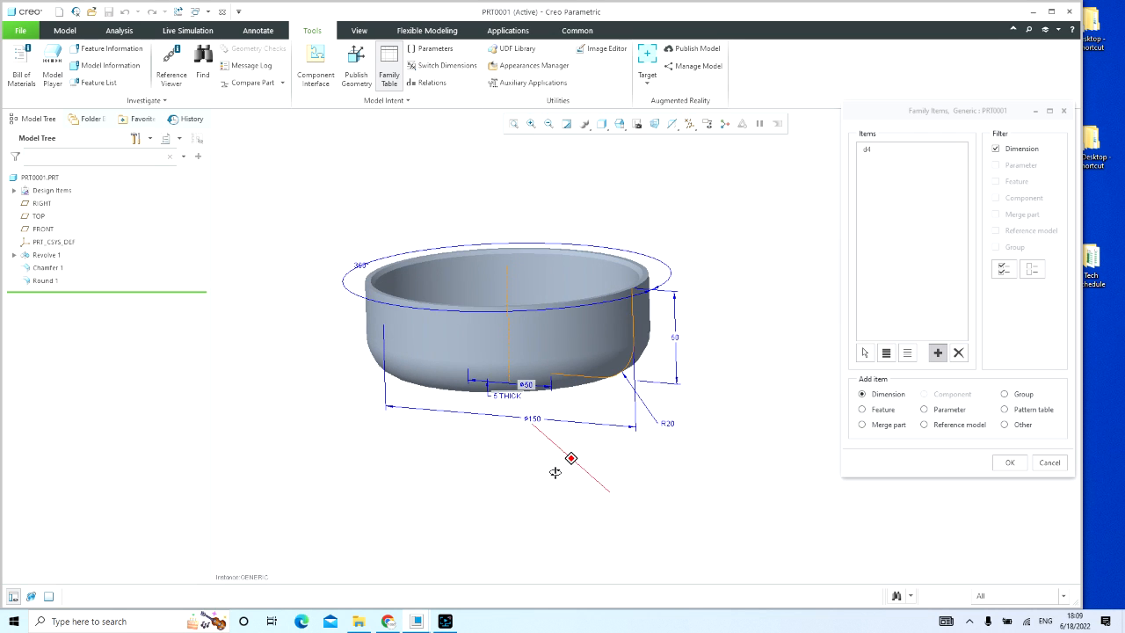
{"action": "left_click", "coordinate": [532, 420]}
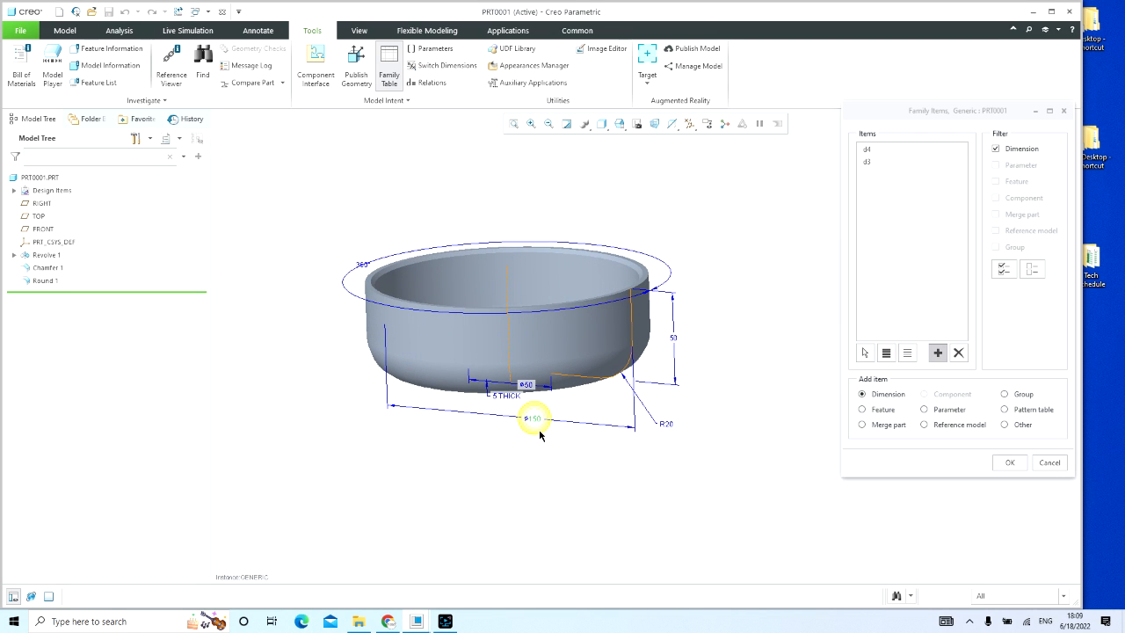
{"action": "left_click", "coordinate": [674, 342]}
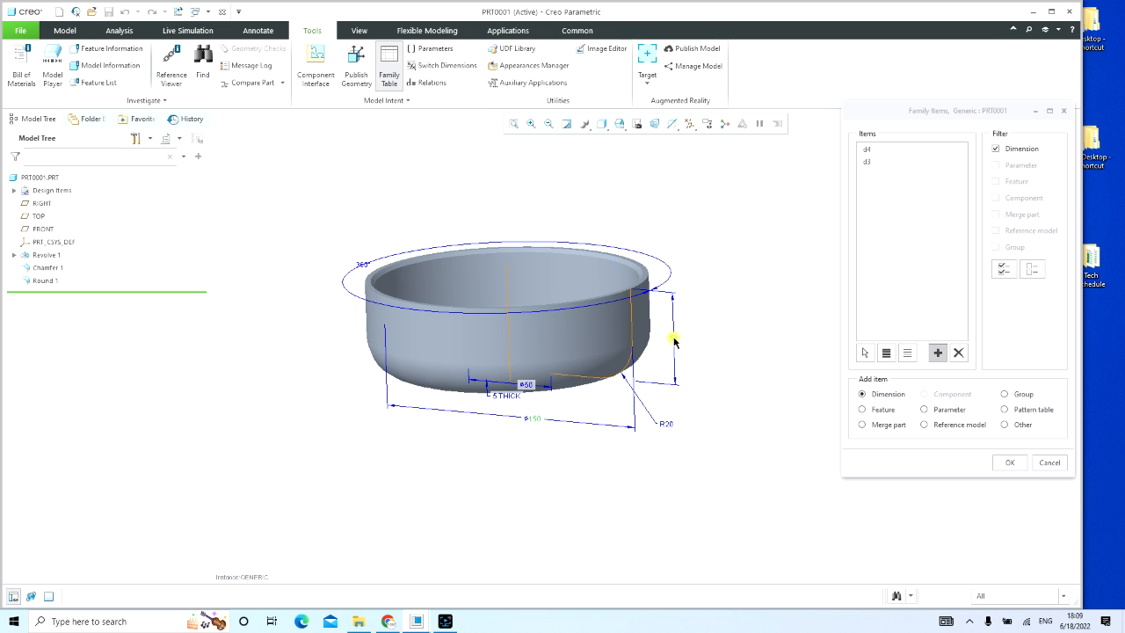
{"action": "left_click", "coordinate": [670, 425]}
{"action": "left_click", "coordinate": [1007, 464]}
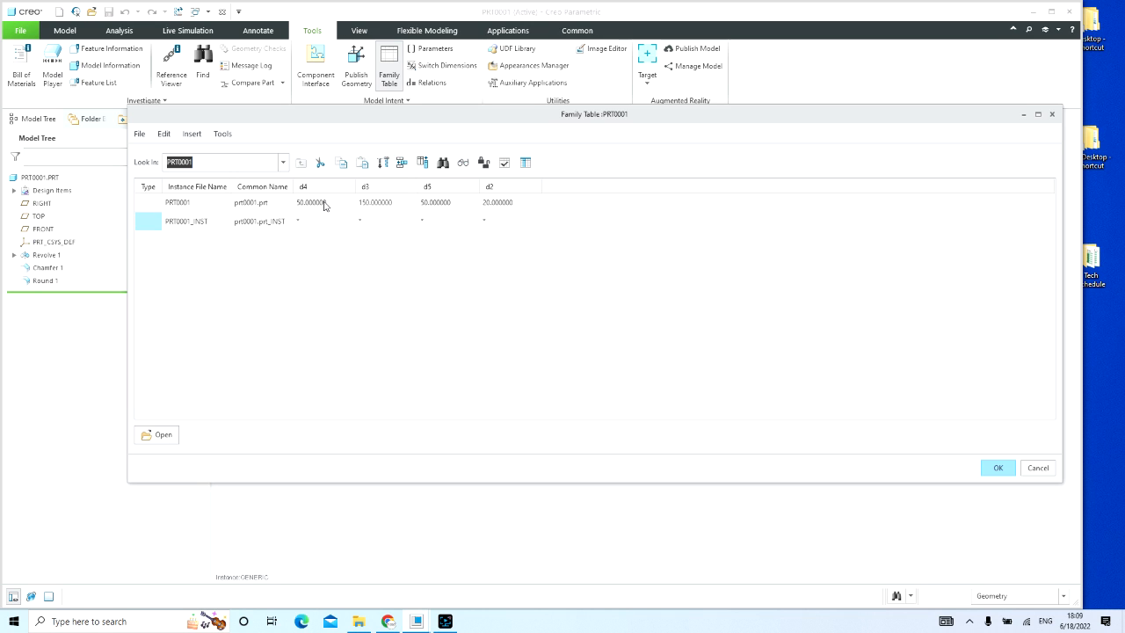
Step: Review the d4, d3, d5 and d2 cells in the generic row and in the instance row
{"action": "left_click", "coordinate": [180, 203]}
{"action": "left_click", "coordinate": [324, 205]}
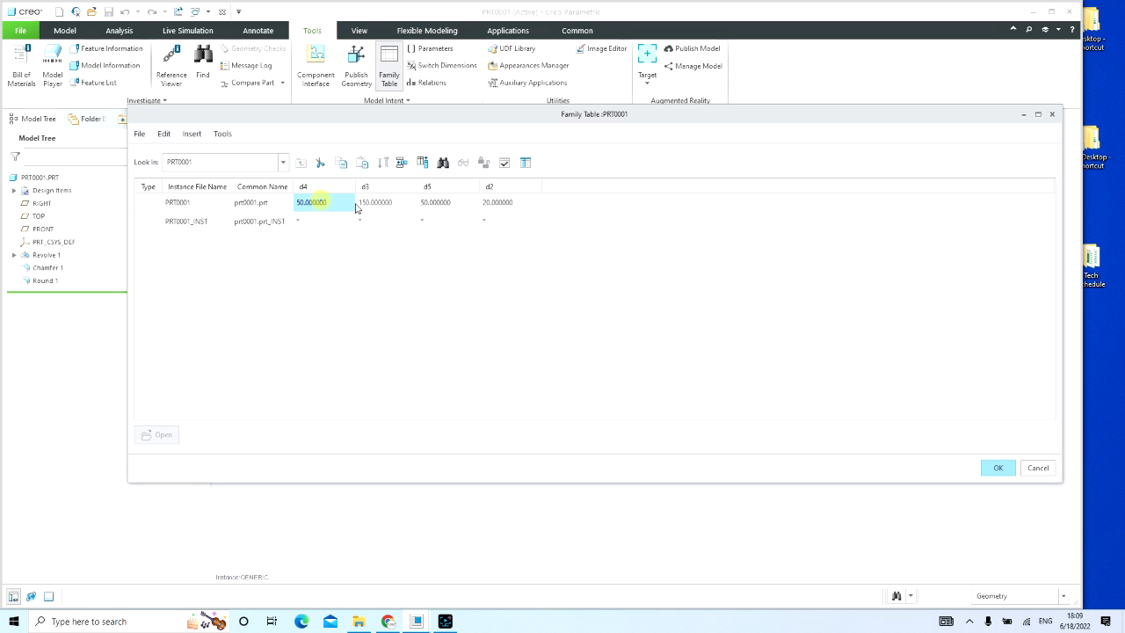
{"action": "left_click", "coordinate": [404, 209]}
{"action": "left_click", "coordinate": [449, 206]}
{"action": "left_click", "coordinate": [502, 203]}
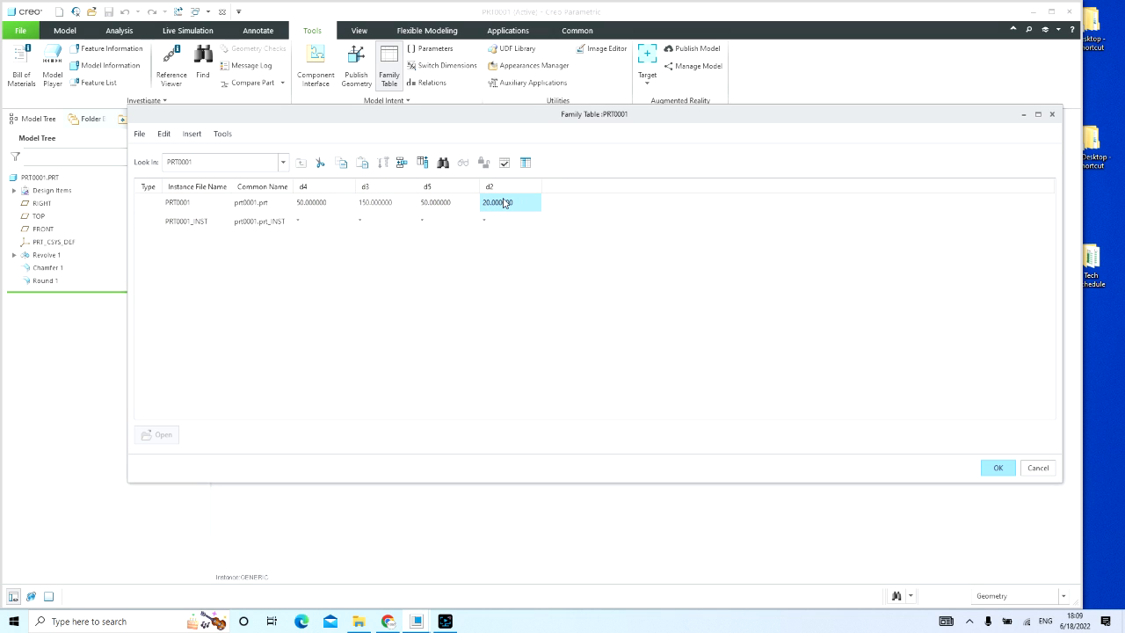
{"action": "left_click", "coordinate": [177, 221]}
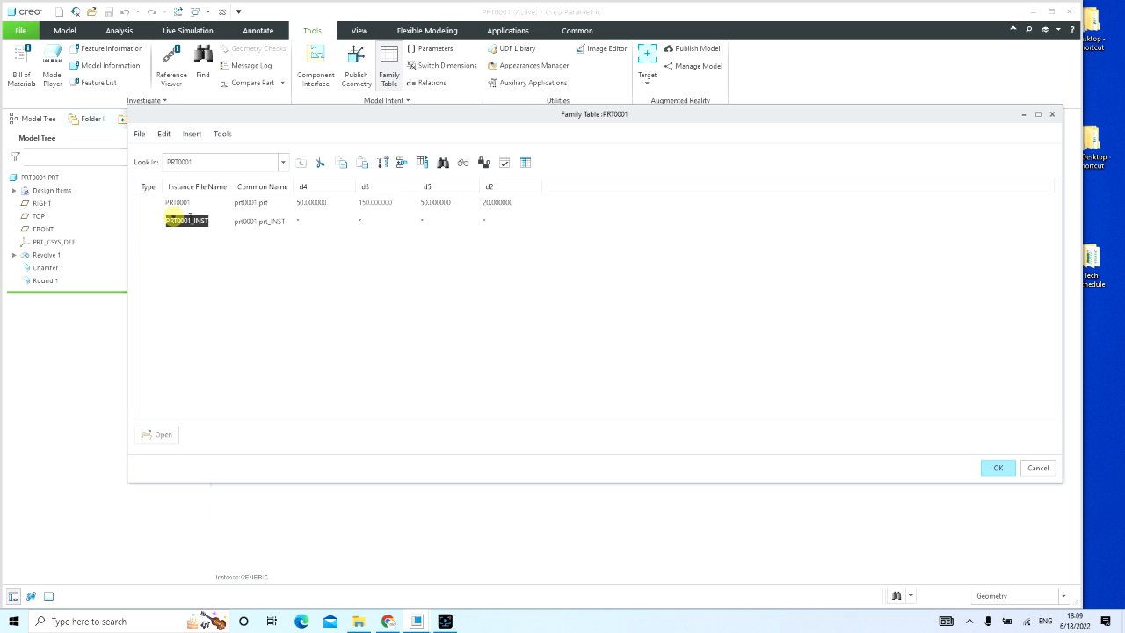
{"action": "left_click", "coordinate": [310, 222]}
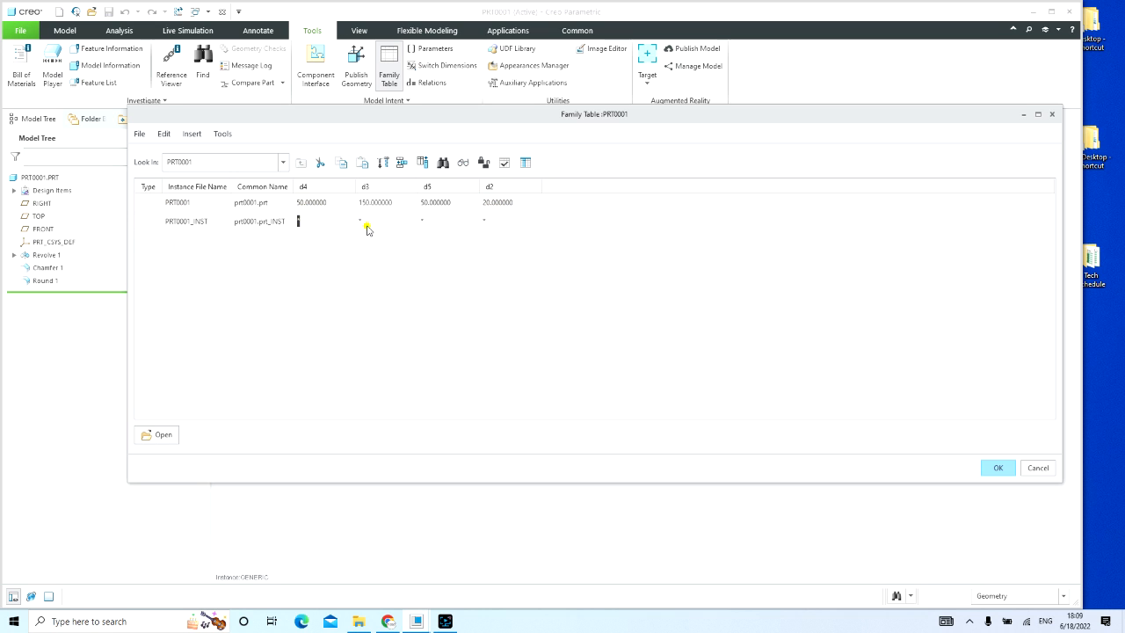
{"action": "left_click", "coordinate": [365, 226]}
{"action": "left_click", "coordinate": [433, 226]}
{"action": "left_click", "coordinate": [506, 226]}
{"action": "left_click", "coordinate": [387, 226]}
Step: Verify the PRT0001_INST instance in the family tree and return to the family table
{"action": "left_click", "coordinate": [198, 222]}
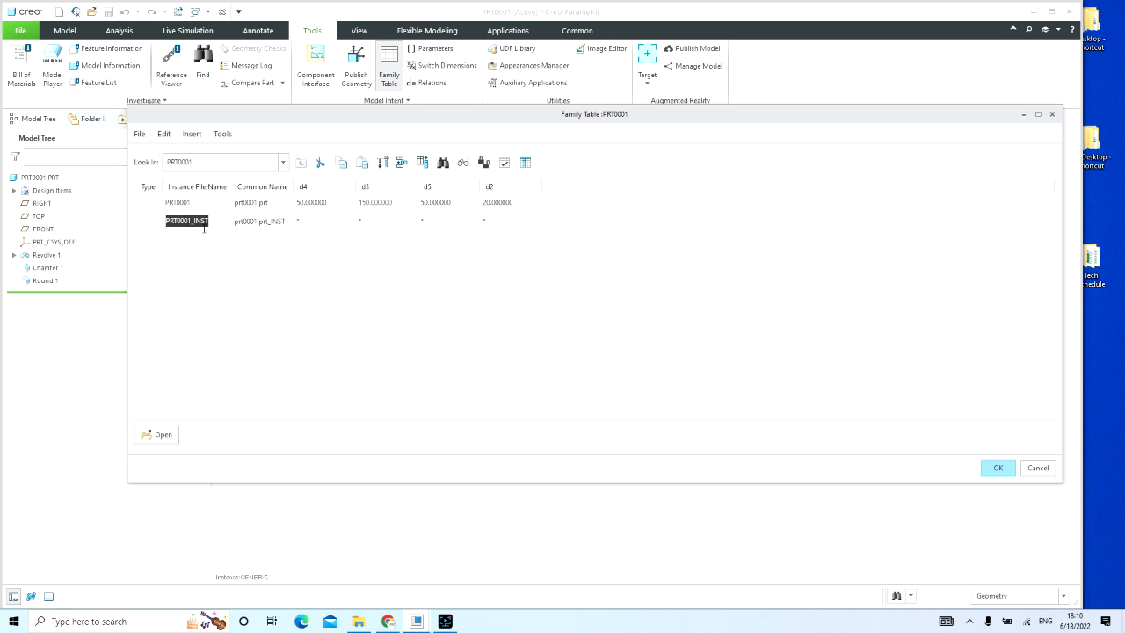
{"action": "left_click", "coordinate": [216, 220]}
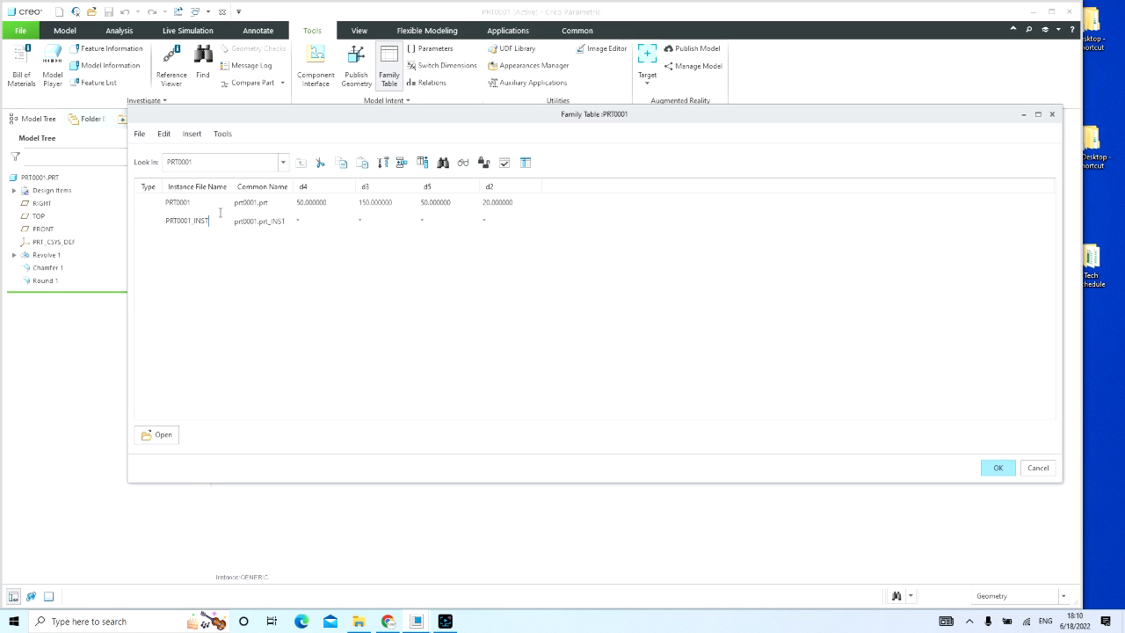
{"action": "left_click", "coordinate": [504, 164]}
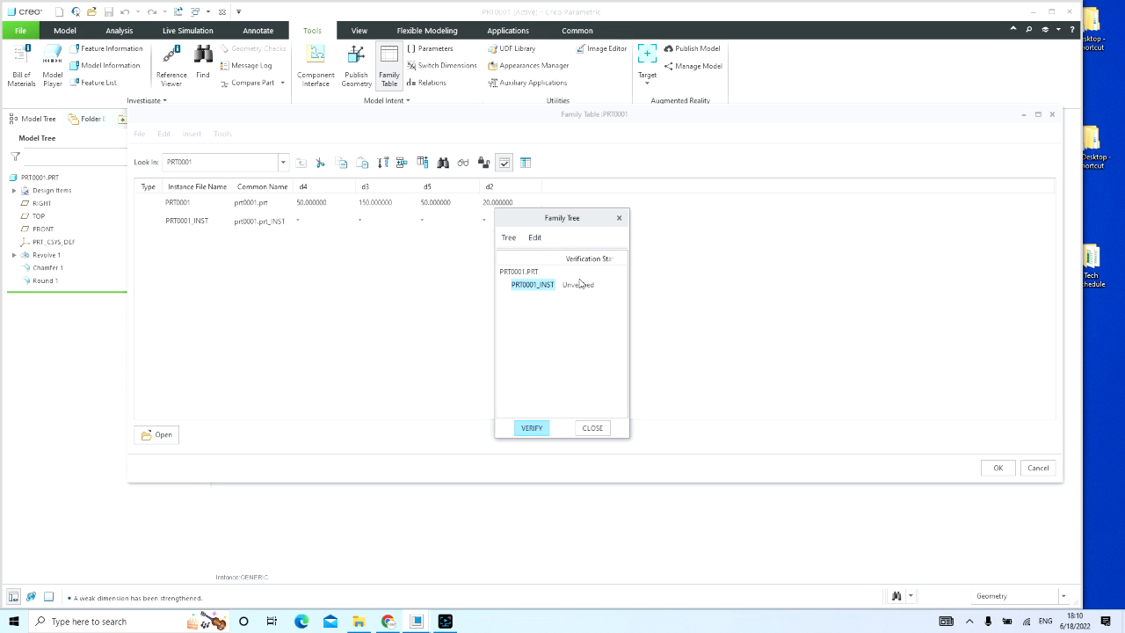
{"action": "left_click", "coordinate": [534, 429]}
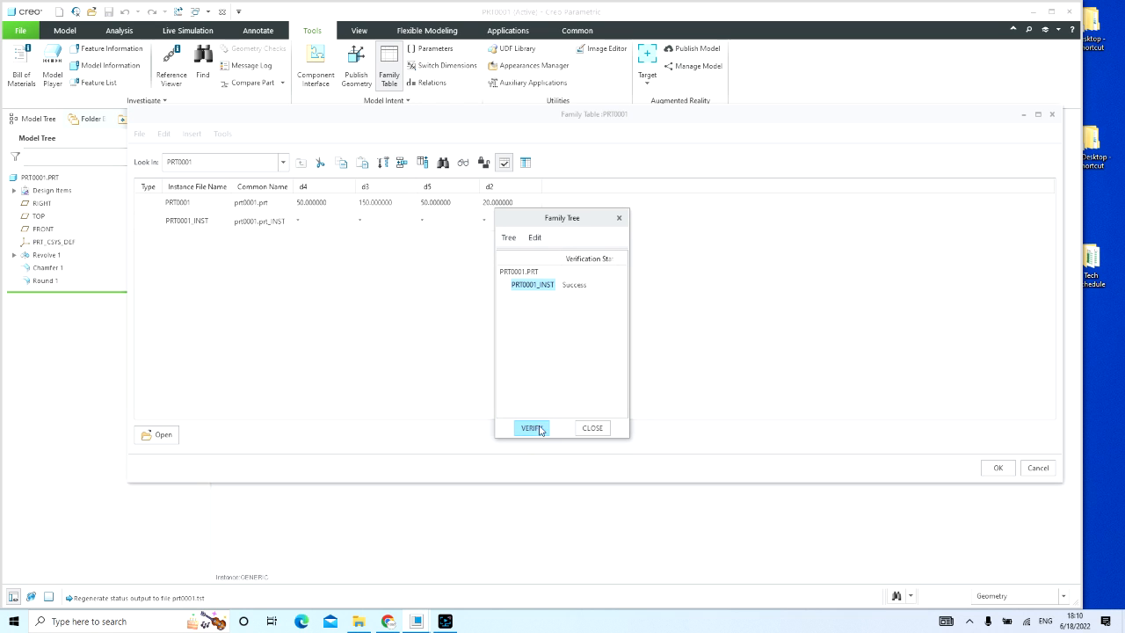
{"action": "left_click", "coordinate": [592, 428]}
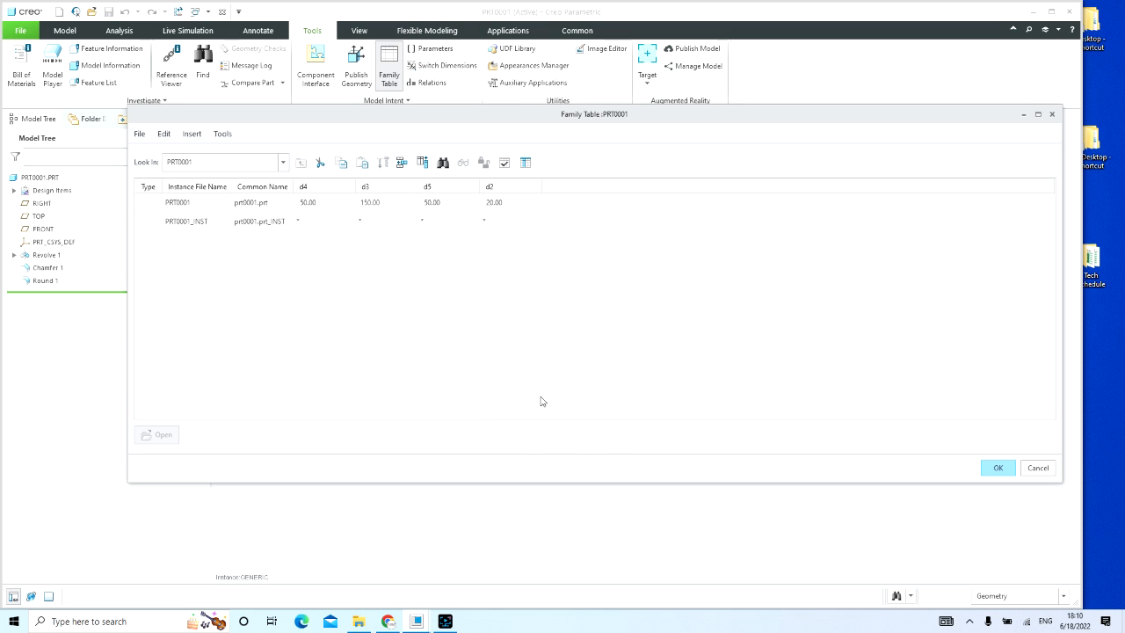
Step: Set the PRT0001_INST instance's values to d4 70, d3 100, d5 30 and d2 40
{"action": "left_click", "coordinate": [343, 223]}
{"action": "left_click", "coordinate": [375, 221]}
{"action": "left_click", "coordinate": [449, 222]}
{"action": "left_click", "coordinate": [509, 219]}
{"action": "type", "text": "40"}
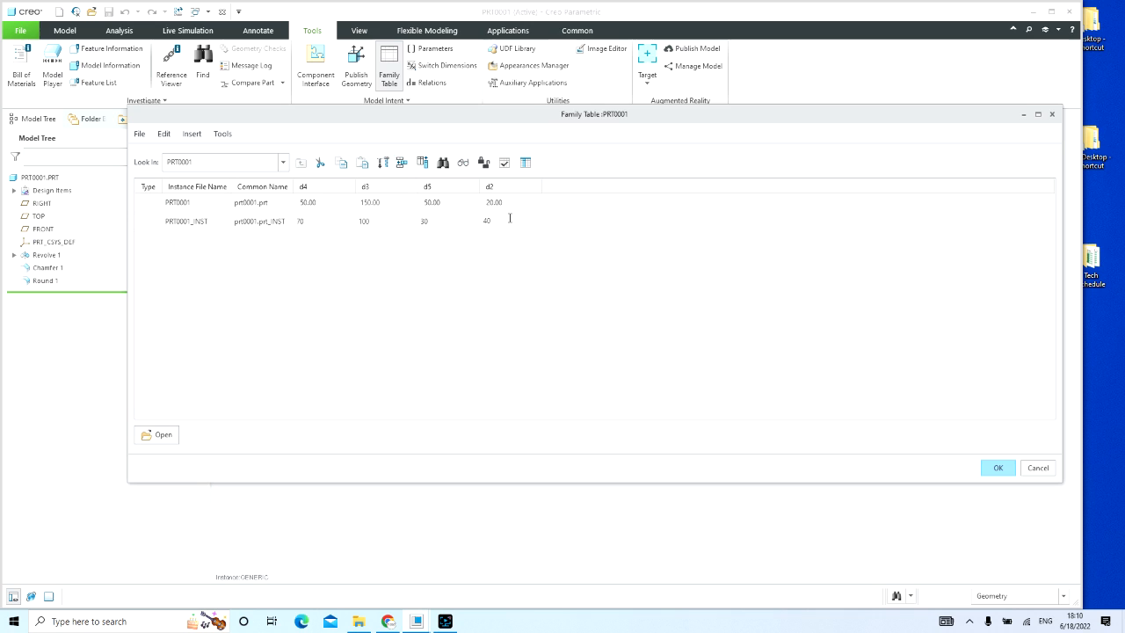
Step: Verify the PRT0001_INST instance in the family tree, check its d2 cell and close the family tree
{"action": "left_click", "coordinate": [504, 163]}
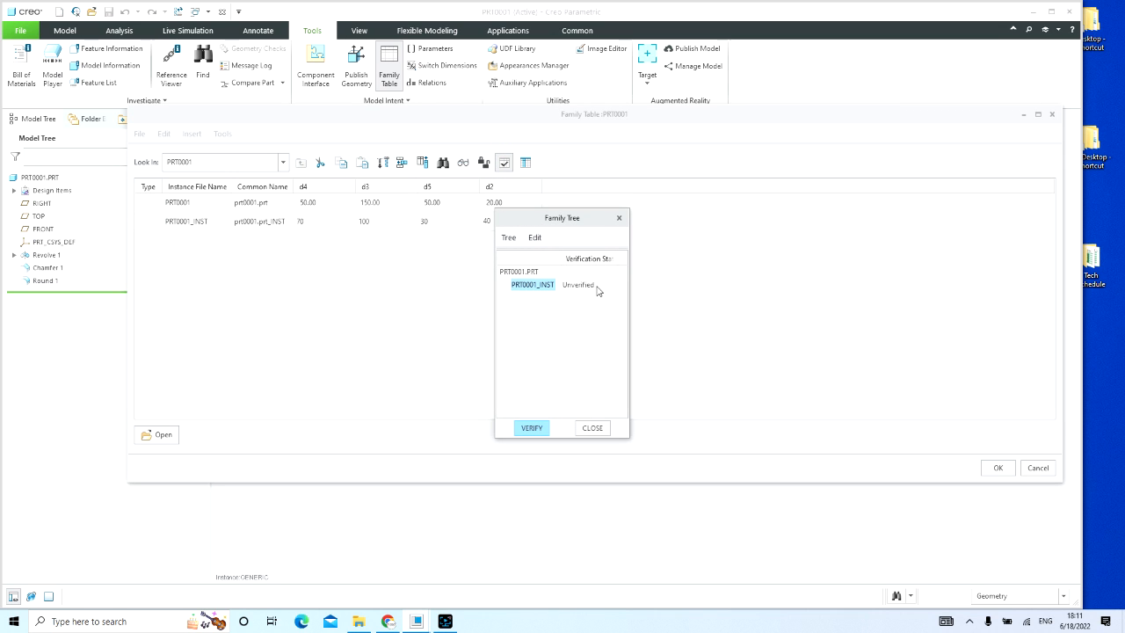
{"action": "left_click", "coordinate": [532, 428]}
{"action": "left_click", "coordinate": [580, 286]}
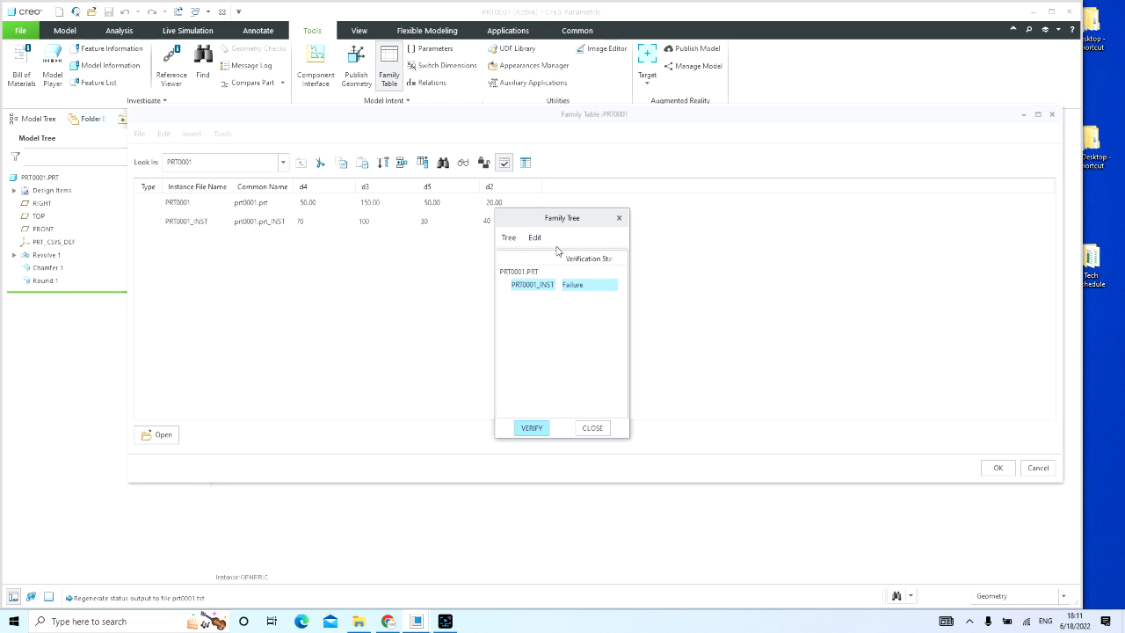
{"action": "left_click_drag", "start_coordinate": [562, 217], "coordinate": [723, 181]}
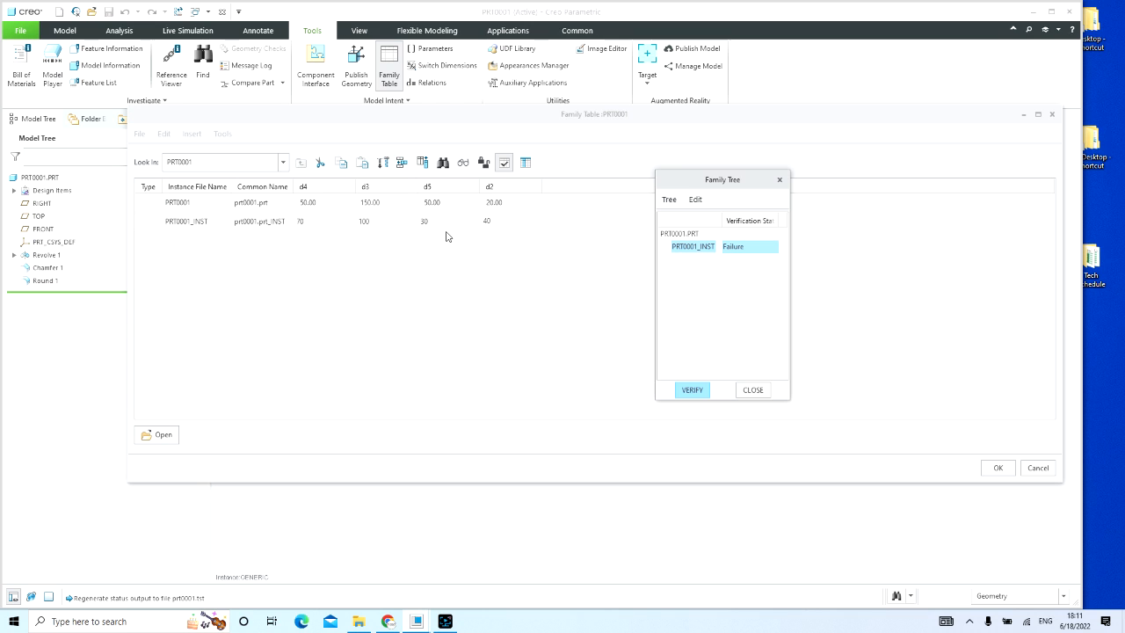
{"action": "left_click", "coordinate": [500, 224]}
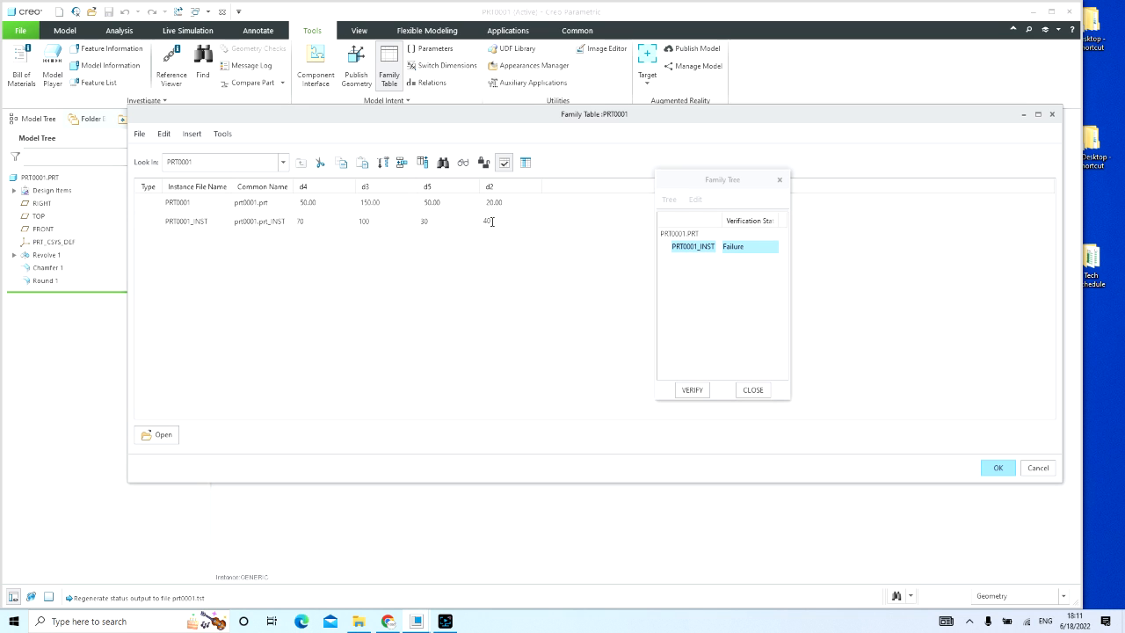
{"action": "double_click", "coordinate": [486, 221]}
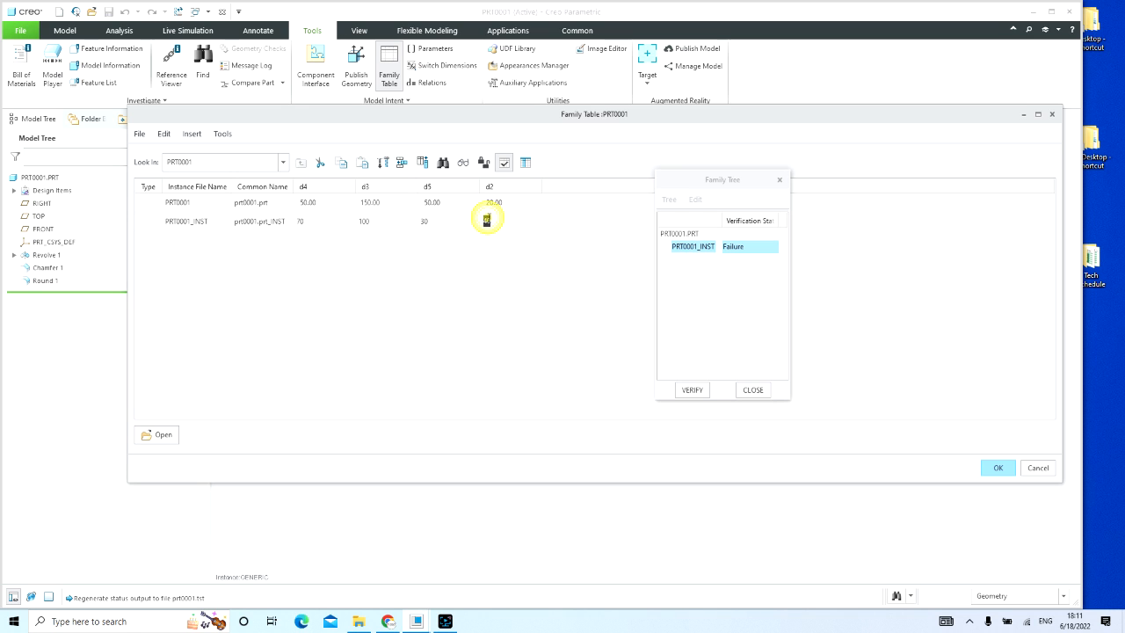
{"action": "left_click", "coordinate": [750, 391]}
Step: Set the PRT0001_INST instance's d2 value to 20 and verify the instance in the family tree
{"action": "double_click", "coordinate": [518, 221]}
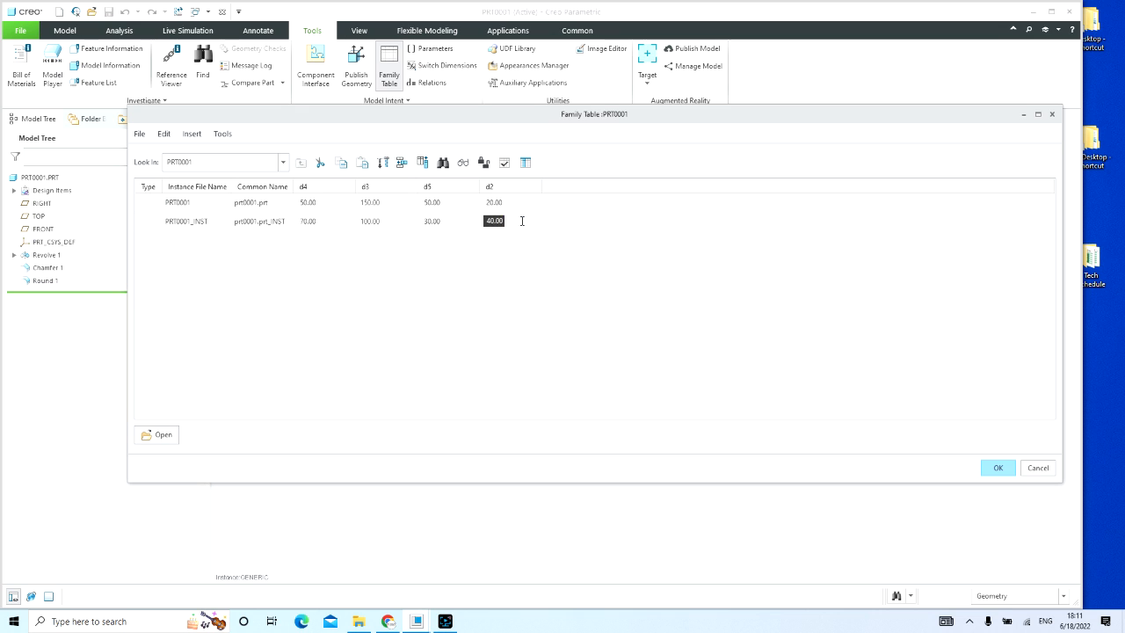
{"action": "type", "text": "20"}
{"action": "left_click", "coordinate": [505, 162]}
{"action": "left_click", "coordinate": [532, 427]}
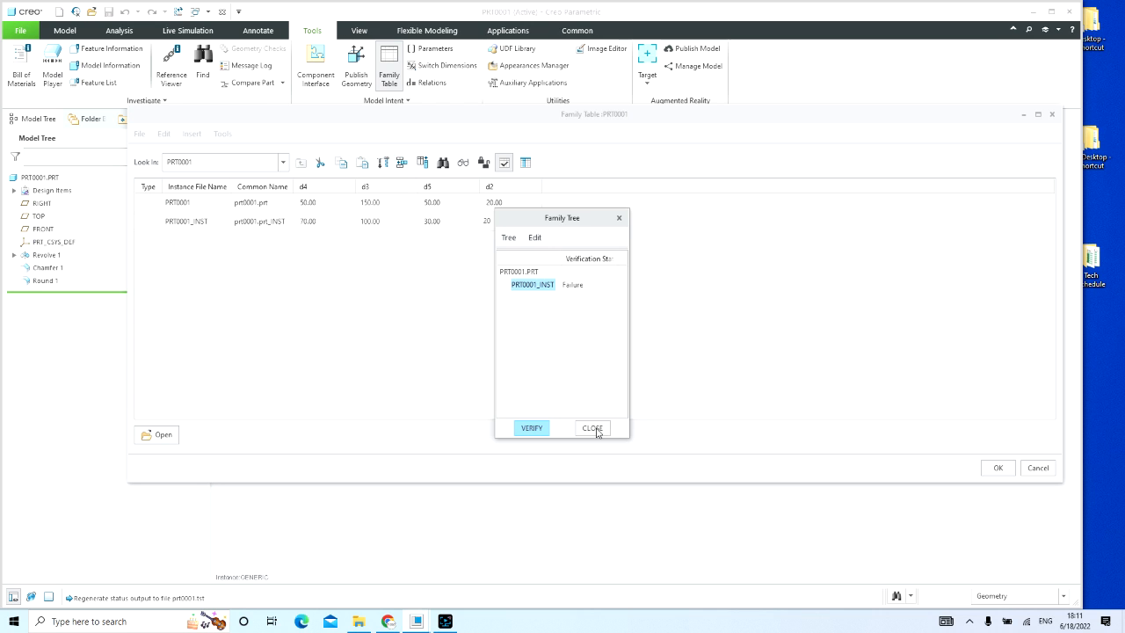
{"action": "left_click", "coordinate": [595, 428]}
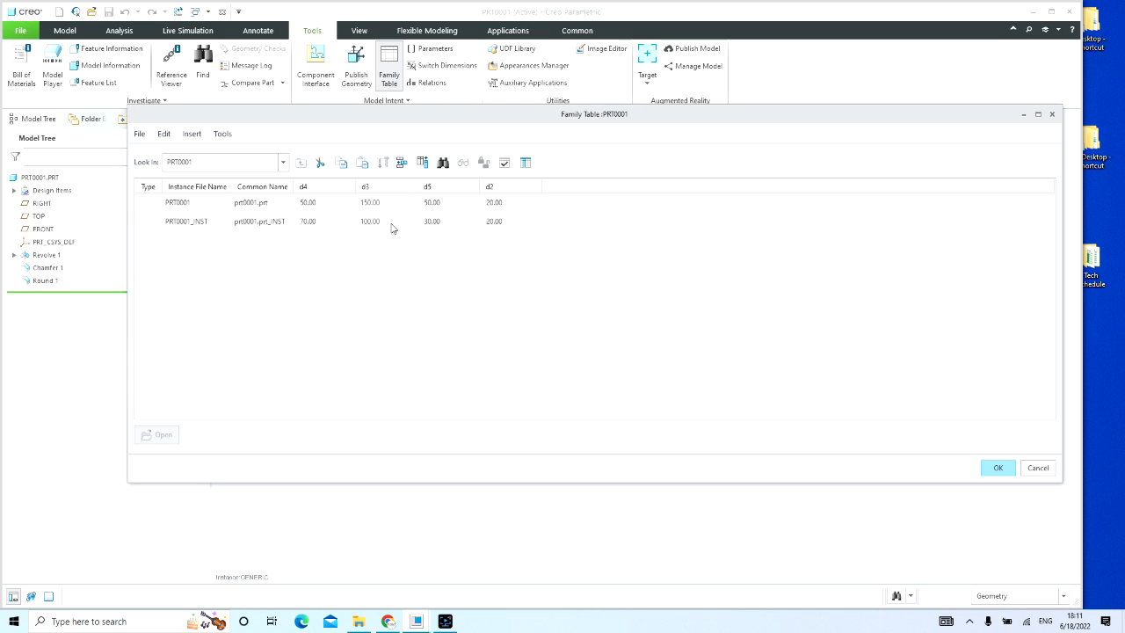
Step: Set the PRT0001_INST instance's d2 value to 10 and verify the instance in the family tree
{"action": "left_click", "coordinate": [323, 224]}
{"action": "left_click", "coordinate": [384, 224]}
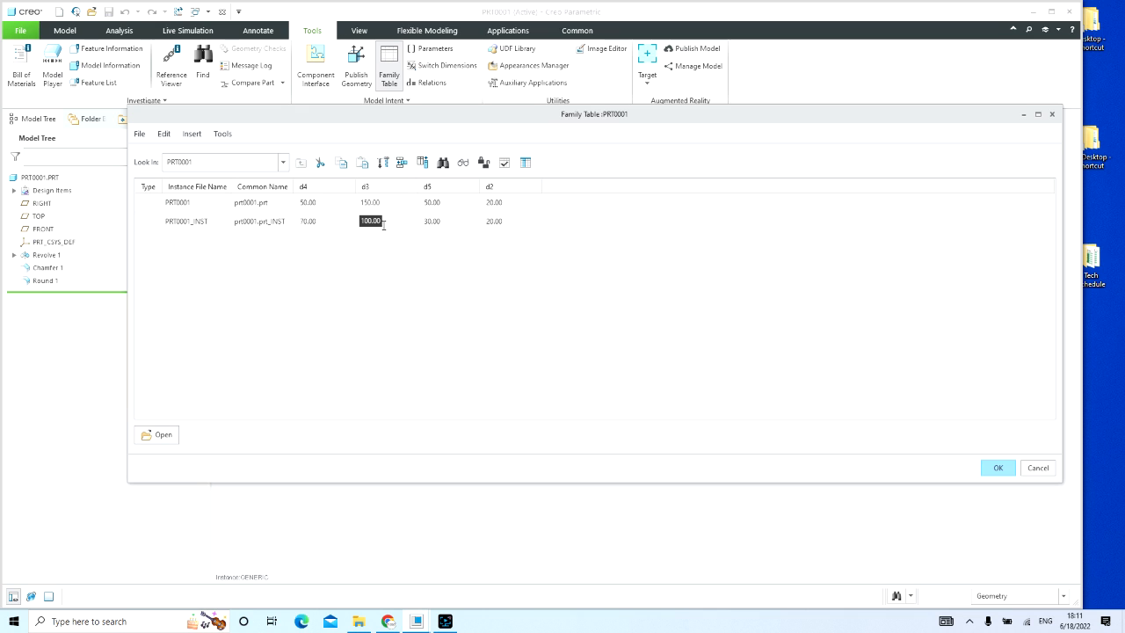
{"action": "left_click", "coordinate": [492, 223]}
{"action": "type", "text": "10"}
{"action": "left_click", "coordinate": [504, 163]}
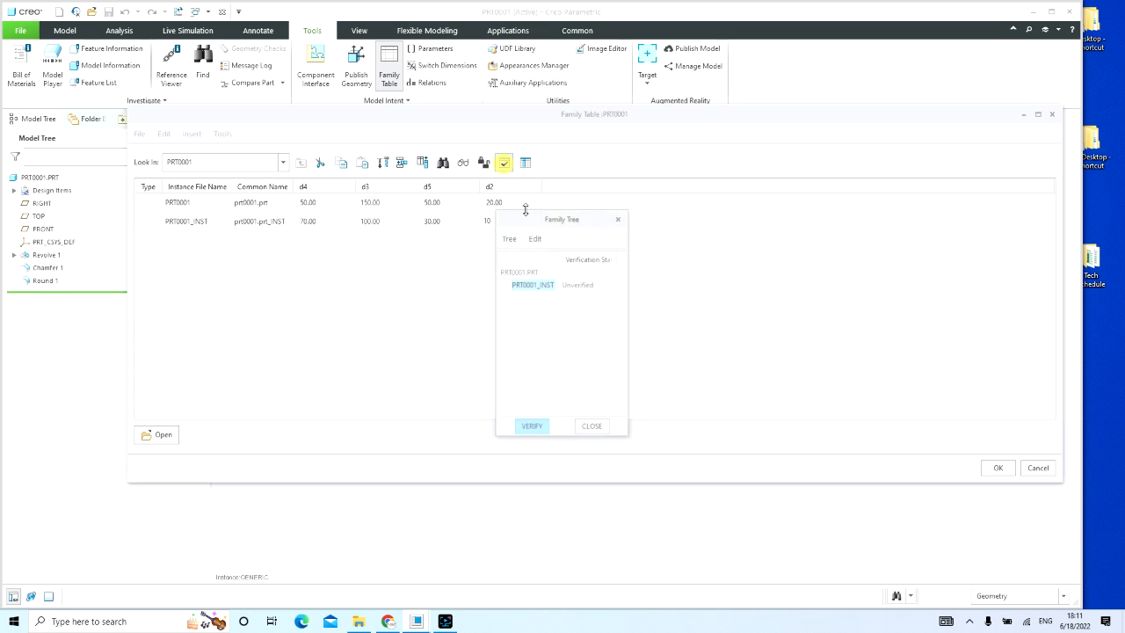
{"action": "left_click", "coordinate": [532, 429]}
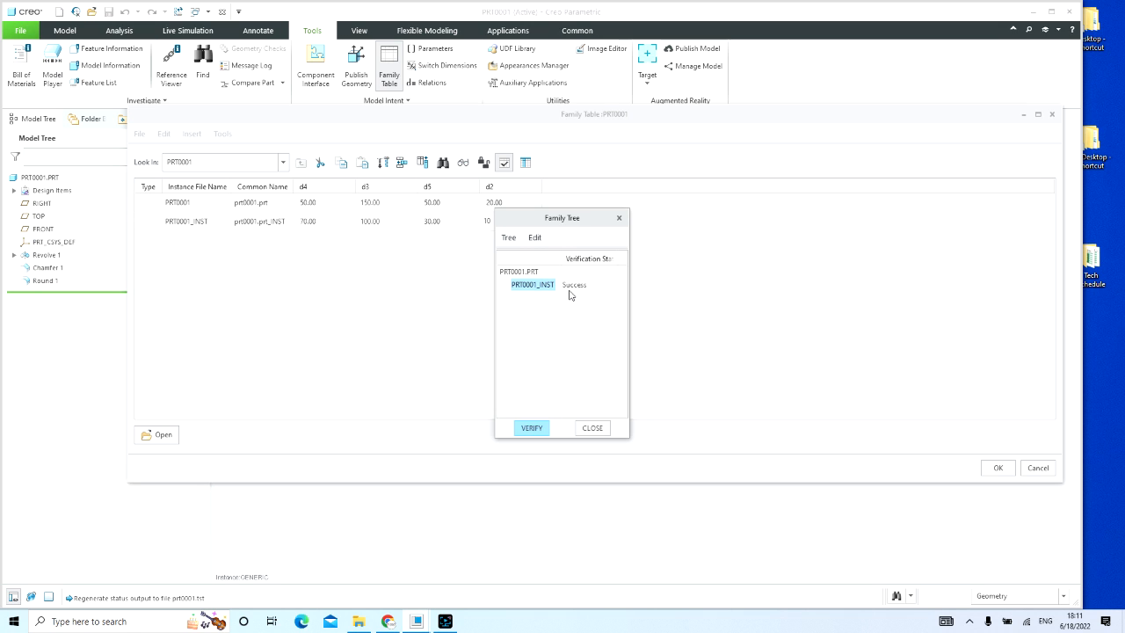
{"action": "left_click", "coordinate": [592, 427]}
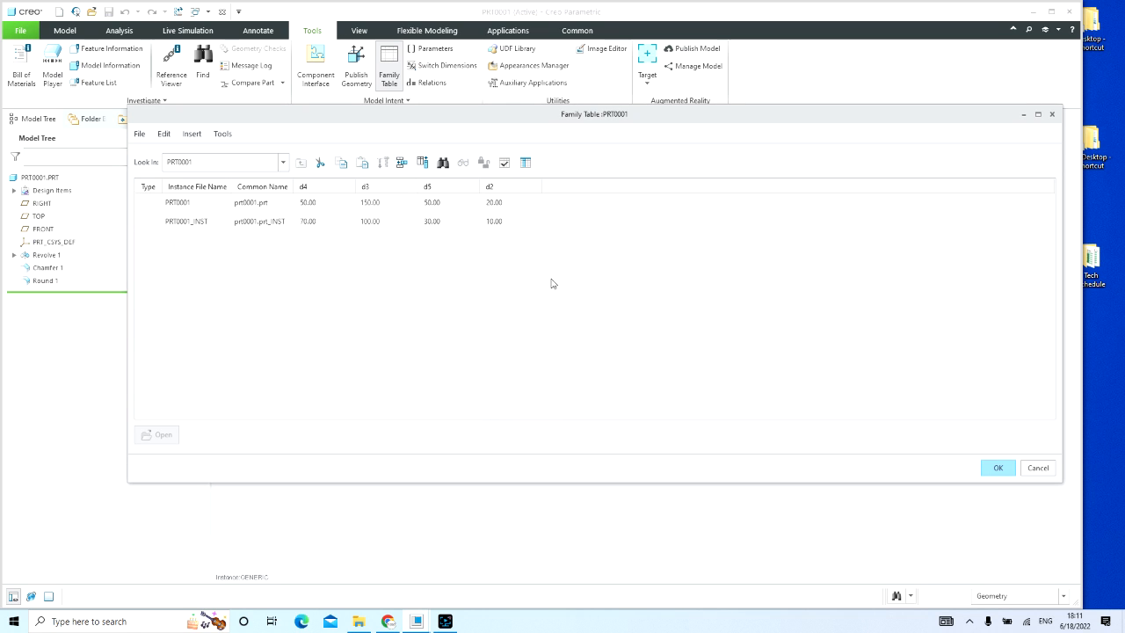
Step: Accept the family table with the PRT0001_INST instance and regenerate the generic part
{"action": "left_click", "coordinate": [183, 222]}
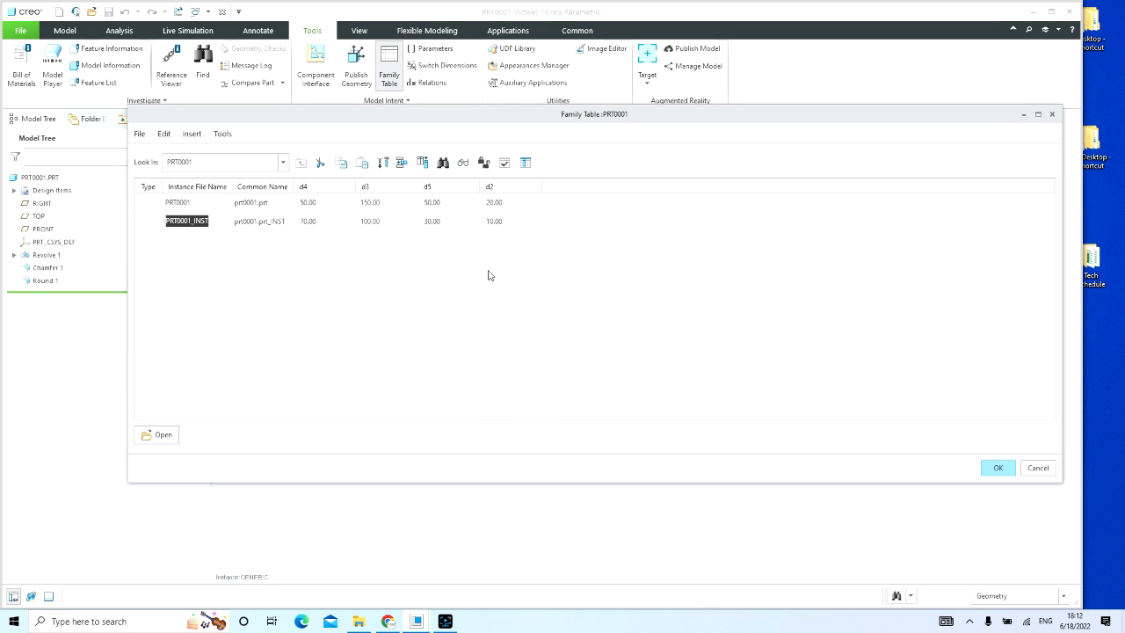
{"action": "left_click", "coordinate": [999, 467]}
{"action": "left_click", "coordinate": [774, 308]}
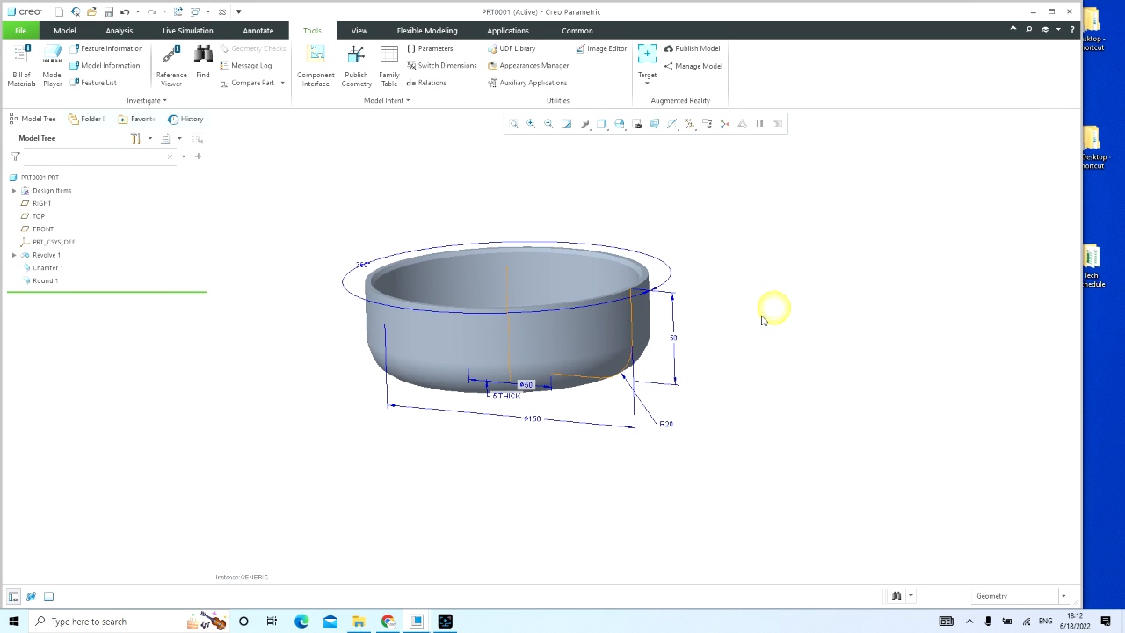
{"action": "left_click", "coordinate": [179, 11]}
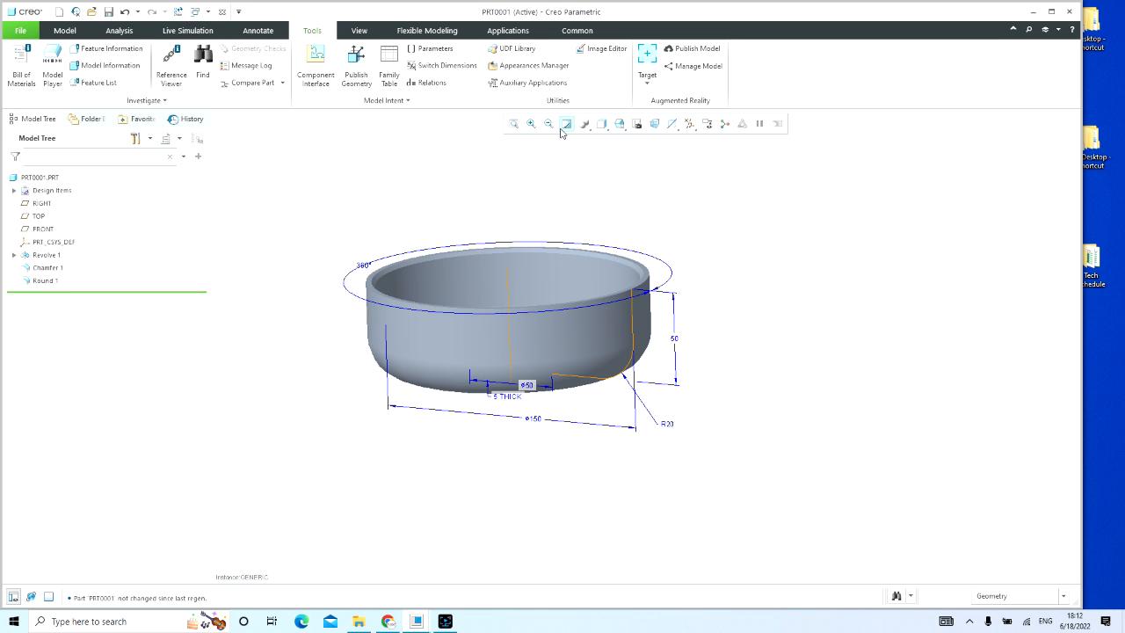
{"action": "left_click", "coordinate": [514, 124]}
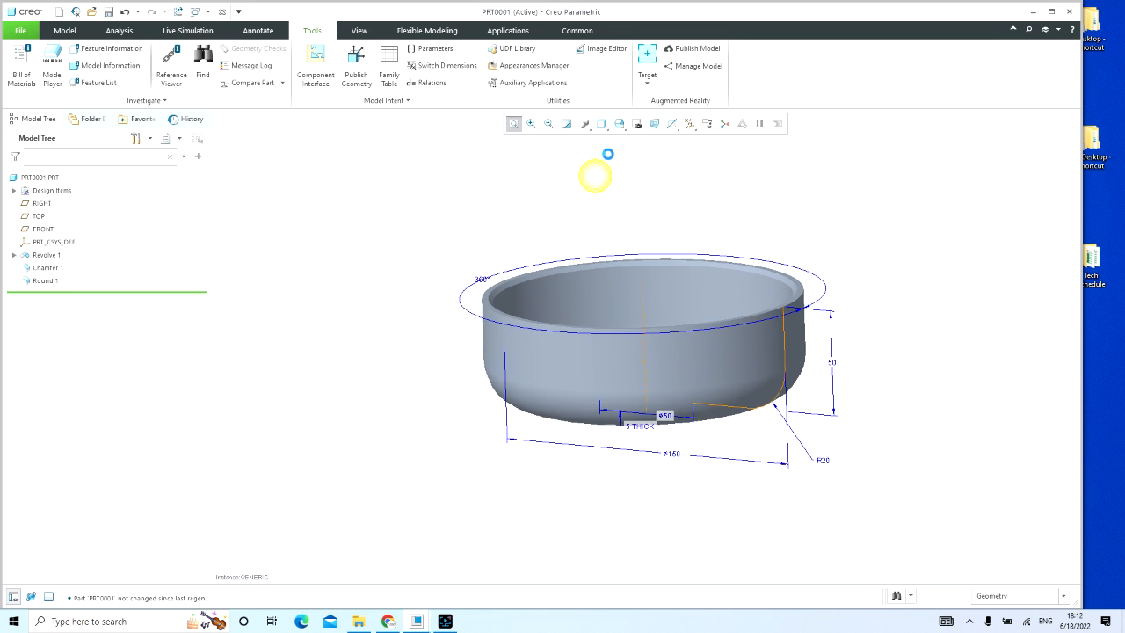
{"action": "left_click", "coordinate": [636, 124]}
{"action": "left_click", "coordinate": [670, 167]}
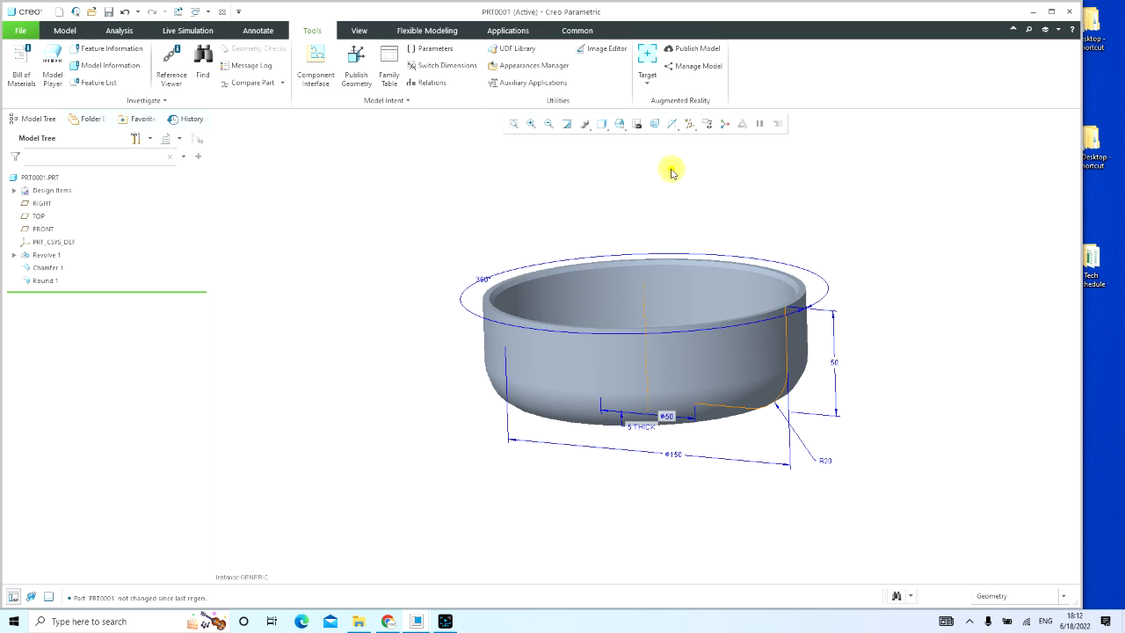
{"action": "left_click", "coordinate": [587, 211]}
{"action": "left_click", "coordinate": [654, 123]}
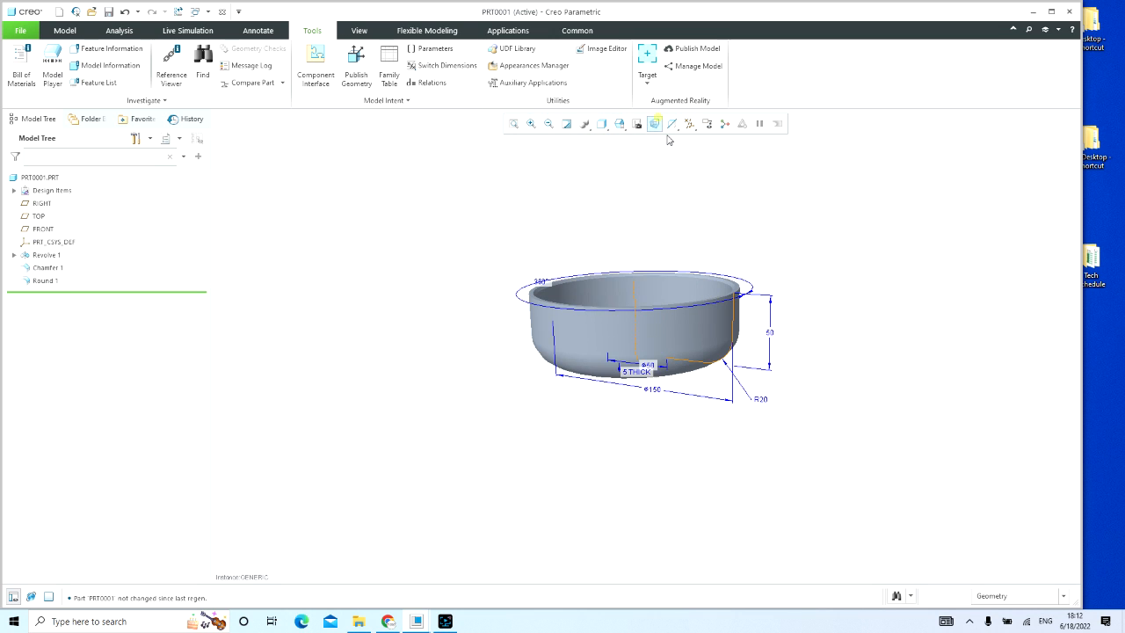
{"action": "left_click", "coordinate": [773, 200]}
{"action": "left_click", "coordinate": [654, 123]}
{"action": "left_click", "coordinate": [650, 163]}
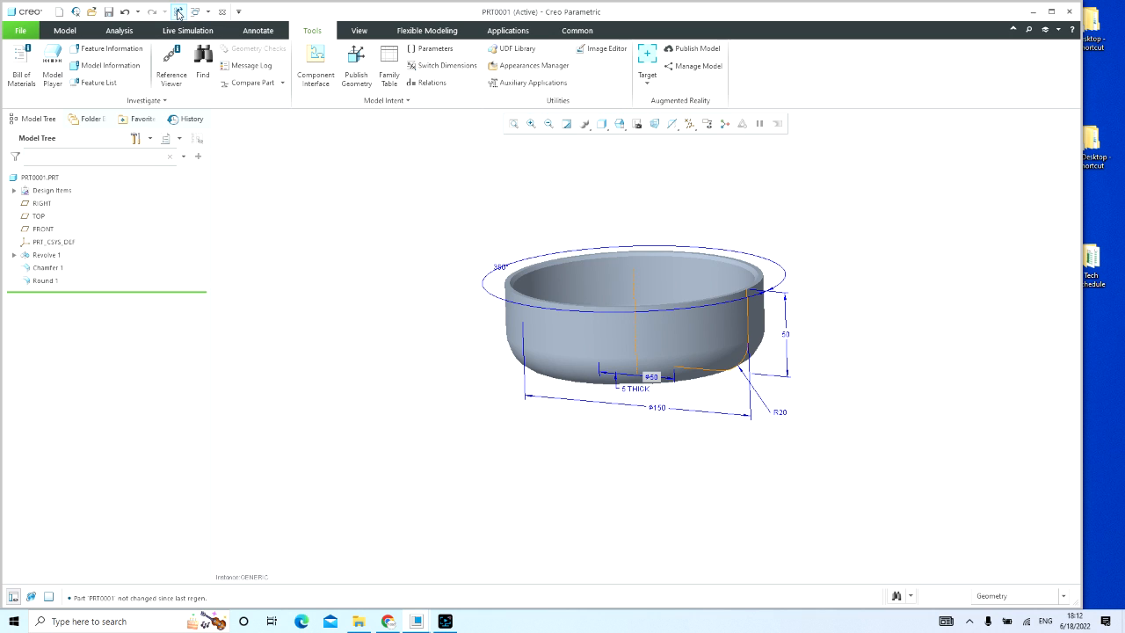
Step: Recheck the family table rows, accept the table and save the part as PRT0001.PRT in the Bush folder
{"action": "left_click", "coordinate": [391, 67]}
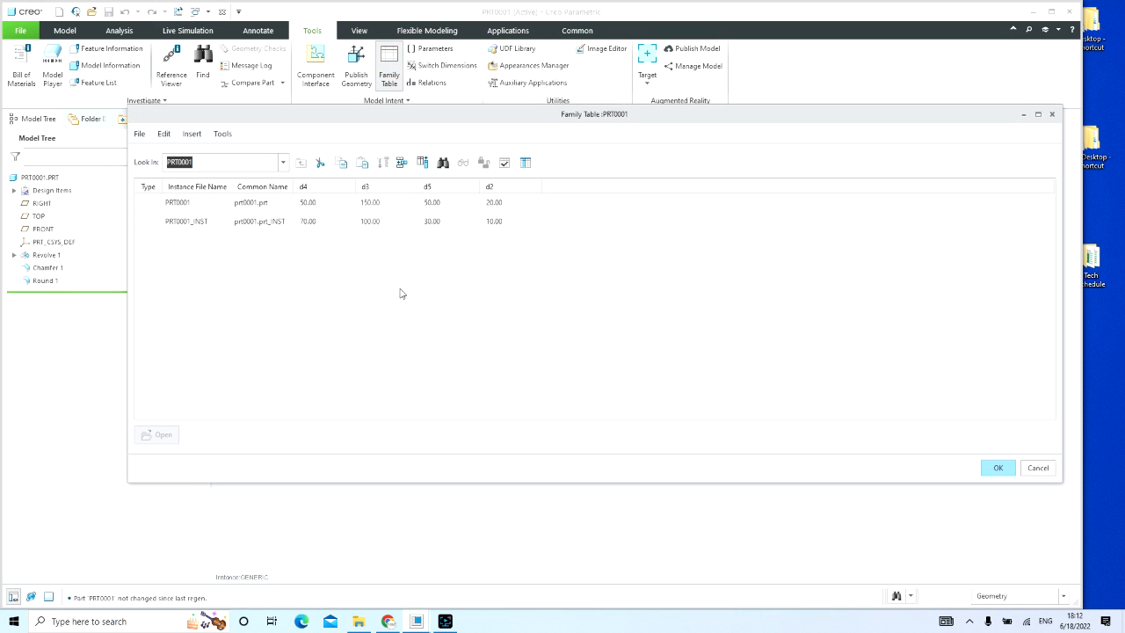
{"action": "left_click", "coordinate": [152, 221]}
{"action": "left_click", "coordinate": [998, 467]}
{"action": "left_click", "coordinate": [108, 11]}
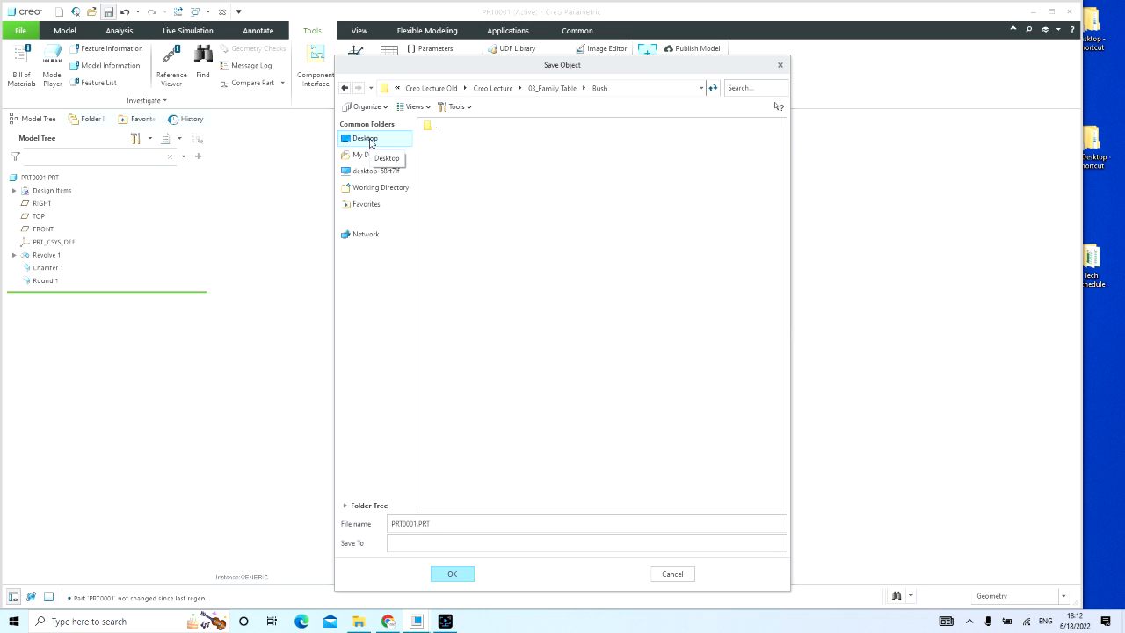
{"action": "key", "text": "Return"}
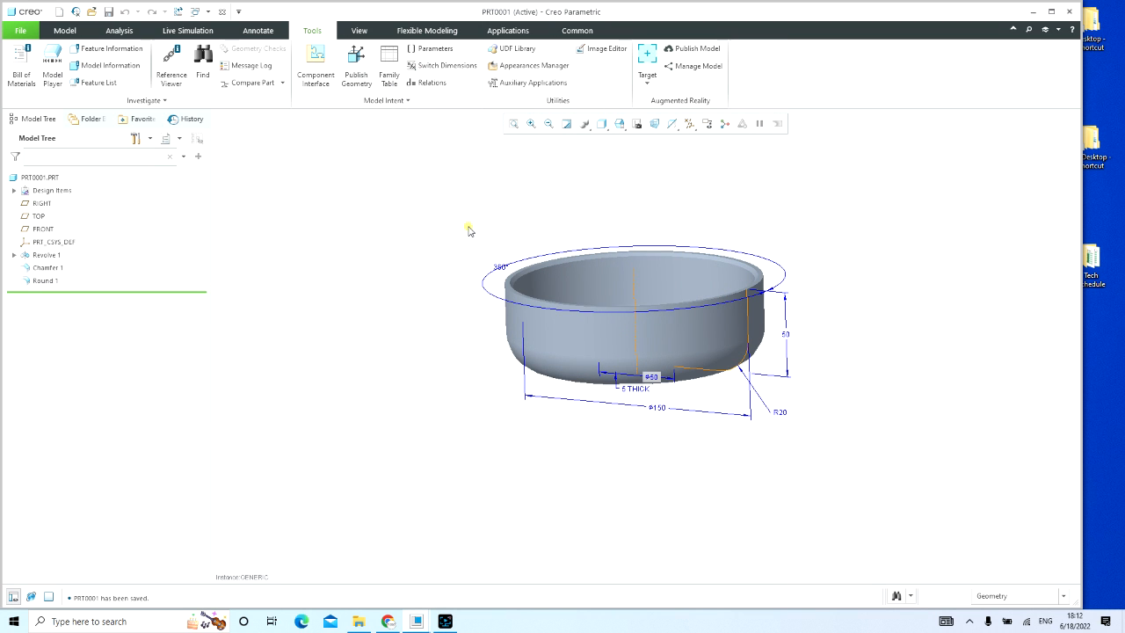
Step: Open the PRT0001_INST instance as its own model from the family table
{"action": "left_click", "coordinate": [389, 70]}
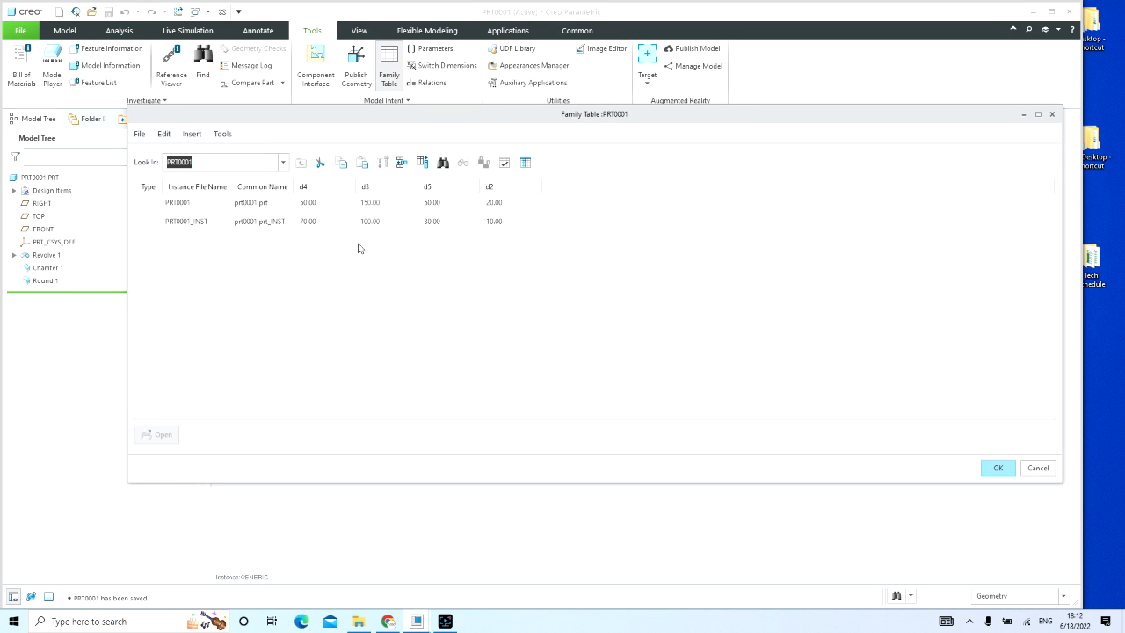
{"action": "left_click", "coordinate": [181, 223]}
{"action": "left_click", "coordinate": [180, 223]}
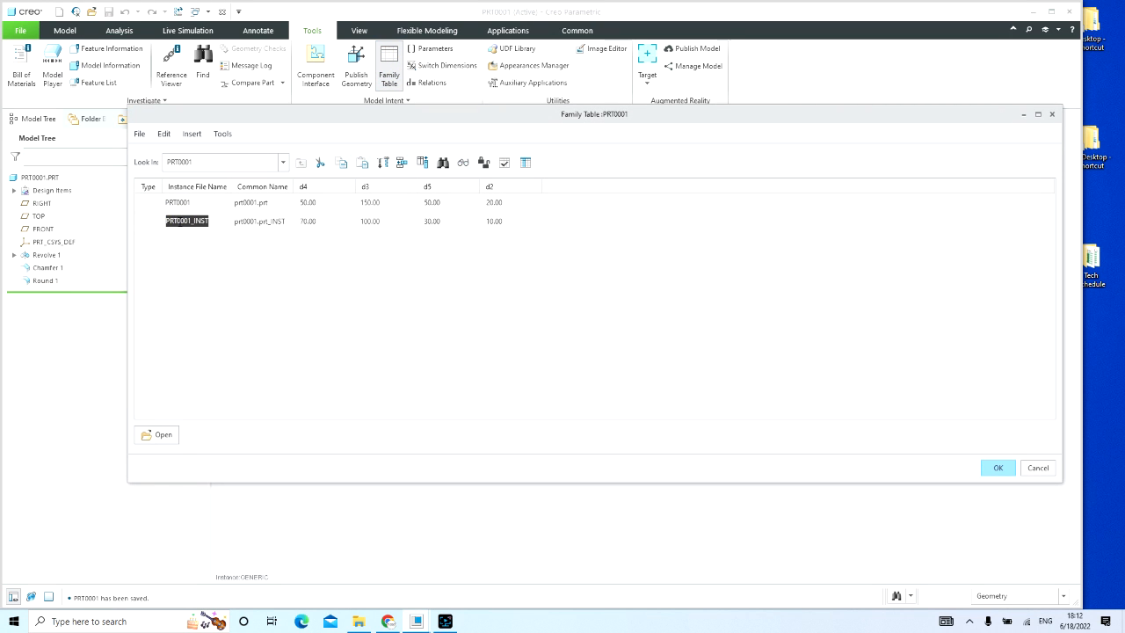
{"action": "right_click", "coordinate": [181, 226]}
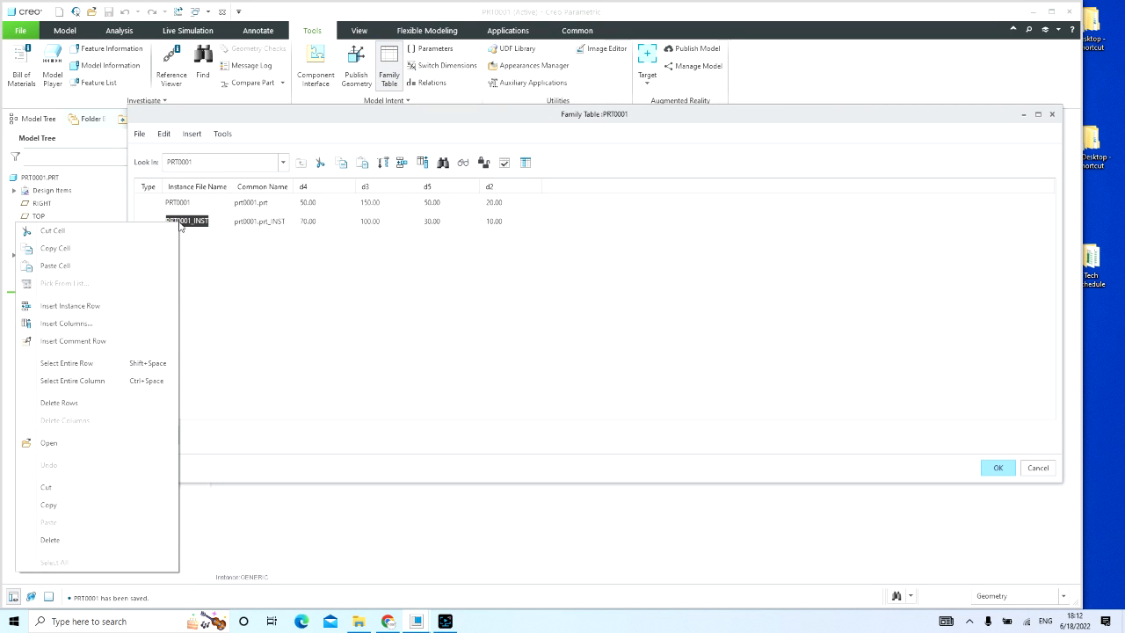
{"action": "left_click", "coordinate": [76, 447]}
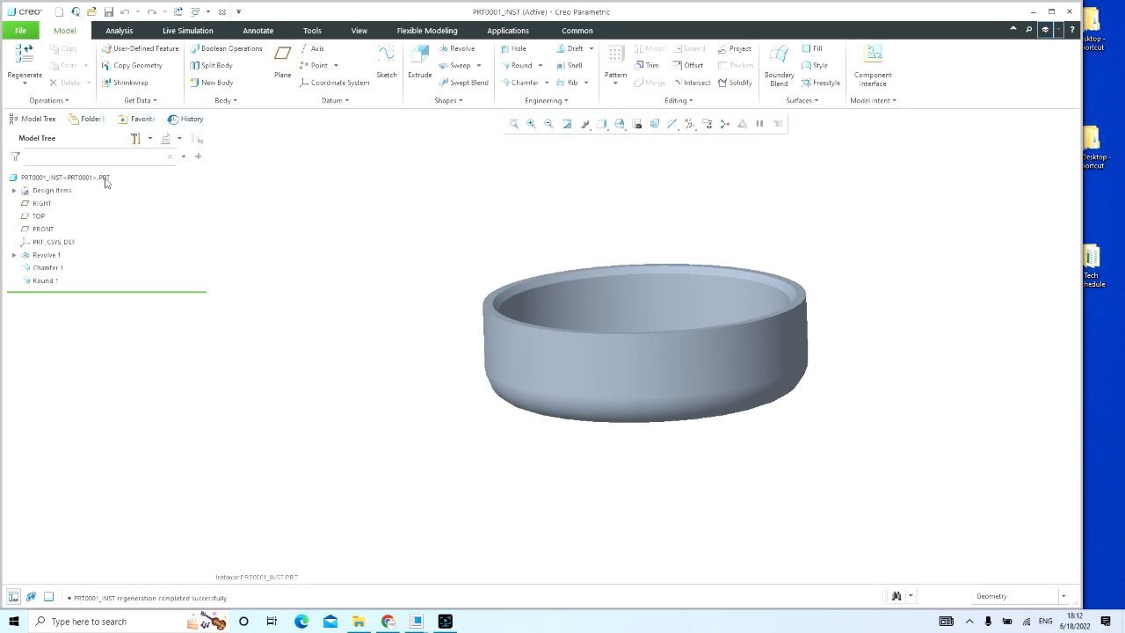
Step: Show the revolve dimensions of the instance model and inspect its diameters, height and corner radius from several angles
{"action": "double_click", "coordinate": [553, 367]}
{"action": "middle_click_drag", "start_coordinate": [844, 452], "coordinate": [861, 431]}
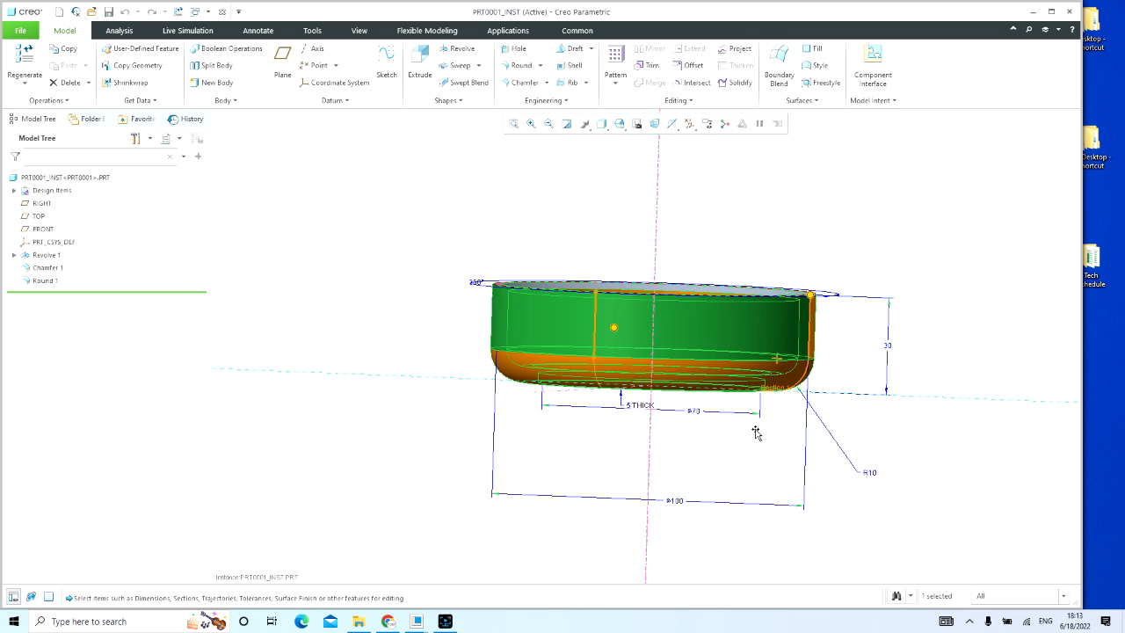
{"action": "middle_click_drag", "start_coordinate": [753, 430], "coordinate": [754, 419]}
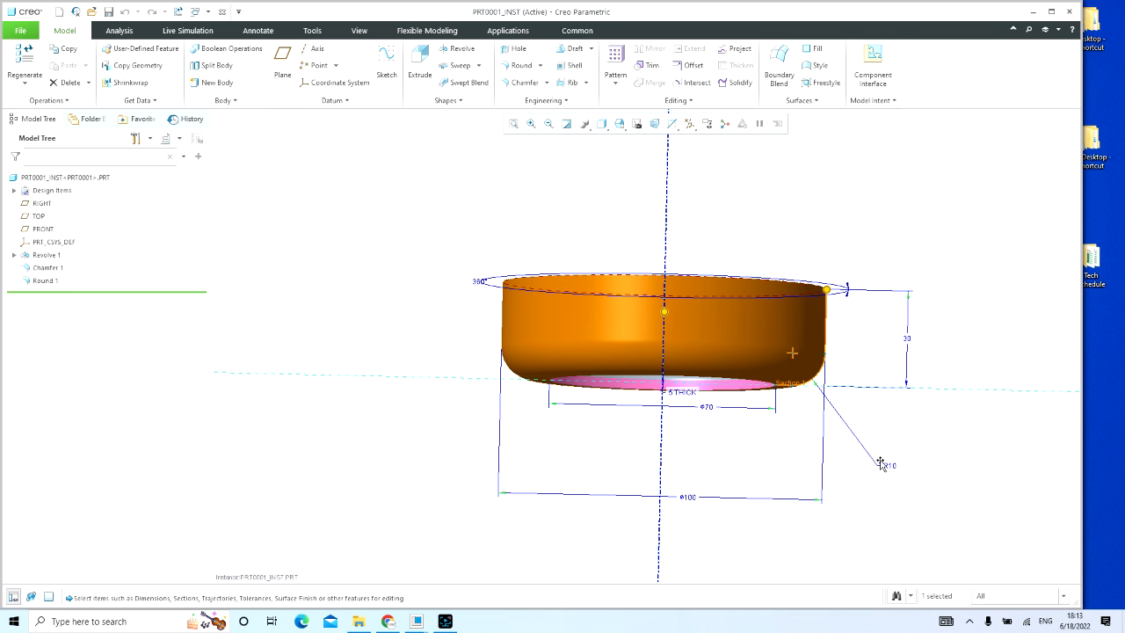
{"action": "scroll", "coordinate": [797, 398], "scroll_direction": "down", "scroll_amount": 5}
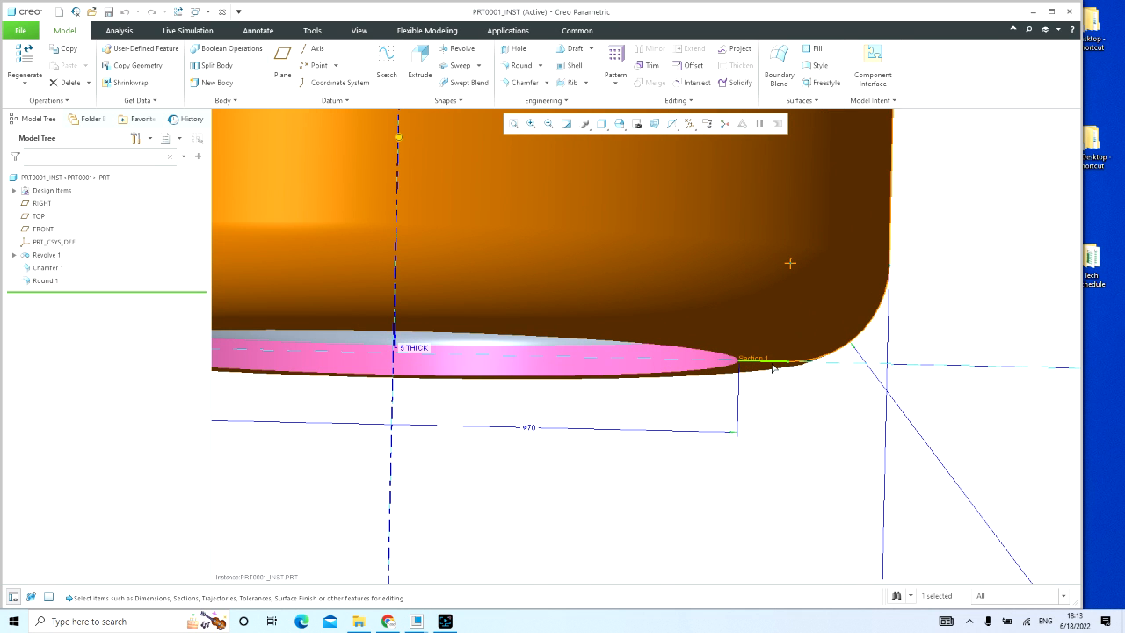
{"action": "scroll", "coordinate": [685, 393], "scroll_direction": "up", "scroll_amount": 4}
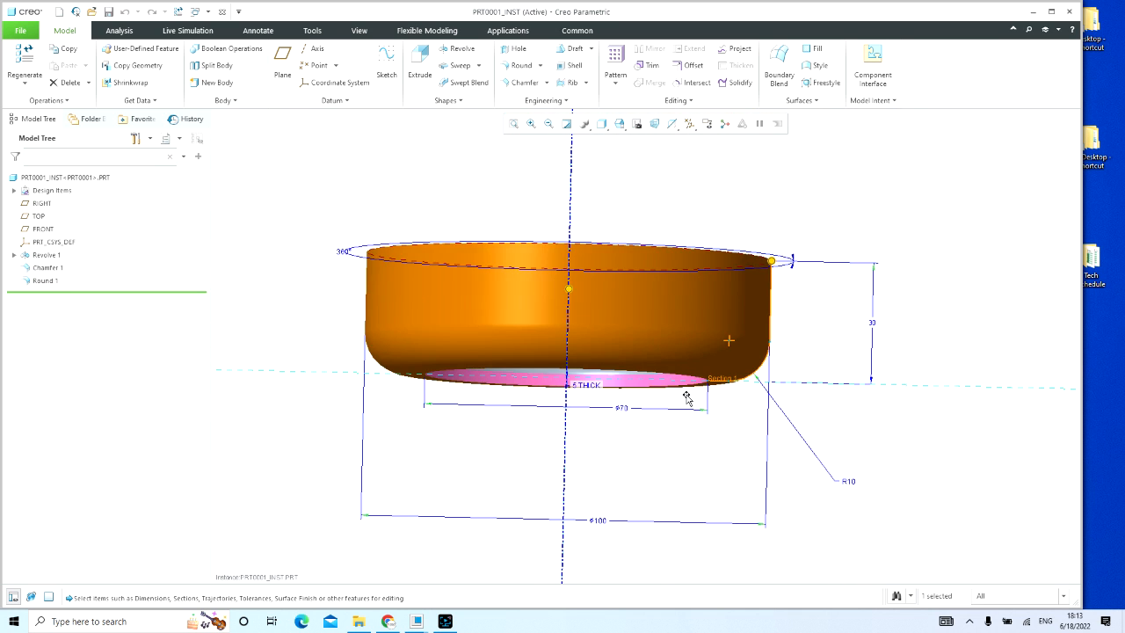
{"action": "mouse_move", "coordinate": [681, 399]}
{"action": "middle_mouse_down"}
{"action": "mouse_move", "coordinate": [672, 443]}
{"action": "mouse_move", "coordinate": [671, 415]}
{"action": "middle_mouse_up"}
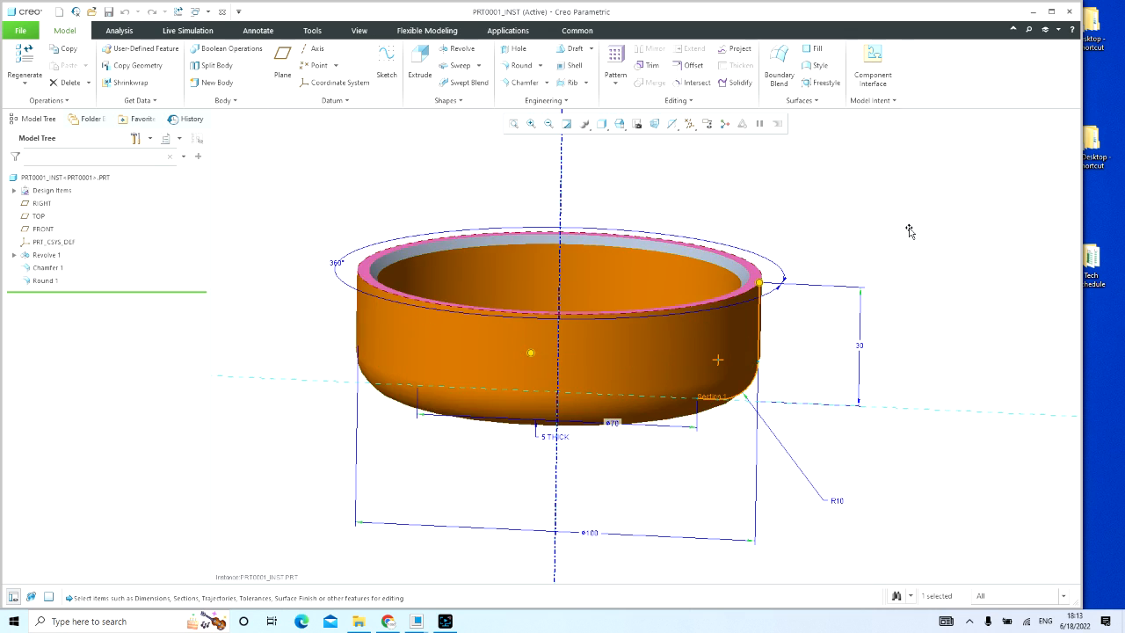
{"action": "left_click", "coordinate": [911, 220]}
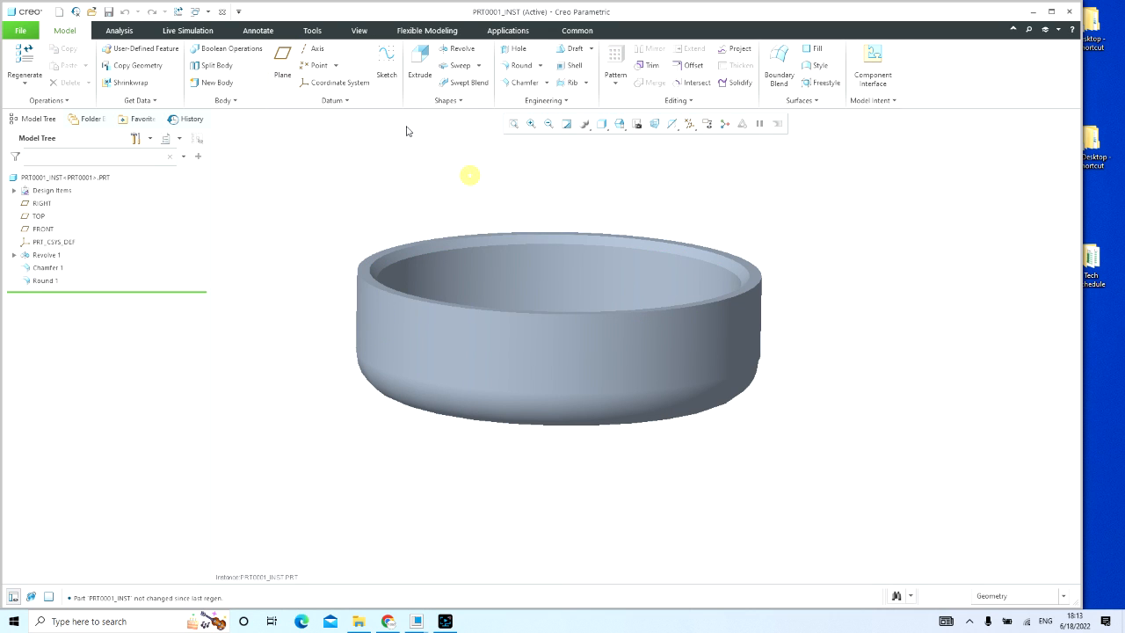
Step: Check the PRT0001_INST model's own family table and leave it without changes
{"action": "left_click", "coordinate": [312, 31]}
{"action": "left_click", "coordinate": [390, 68]}
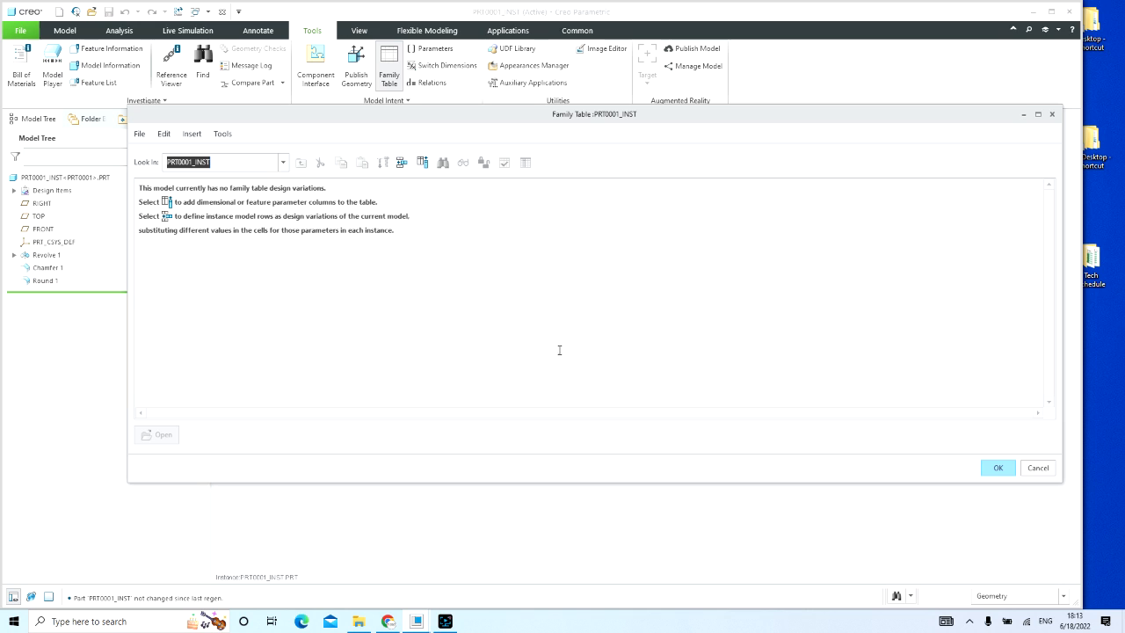
{"action": "left_click", "coordinate": [1036, 468]}
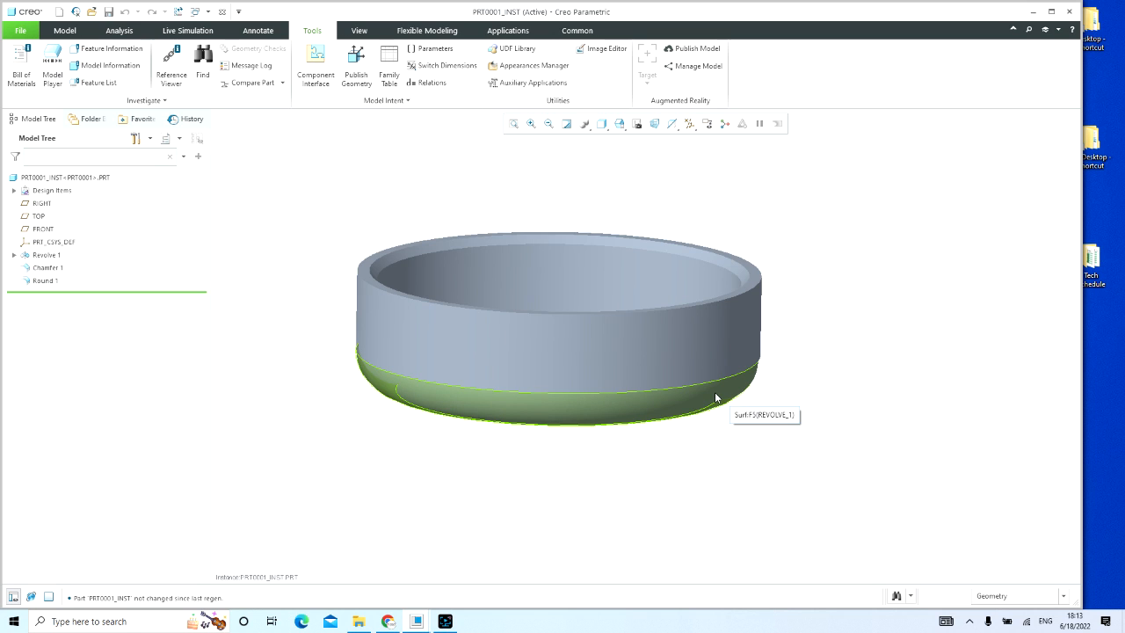
Step: Close the PRT0001_INST model window and inspect the generic PRT0001 part from above
{"action": "left_click", "coordinate": [223, 12]}
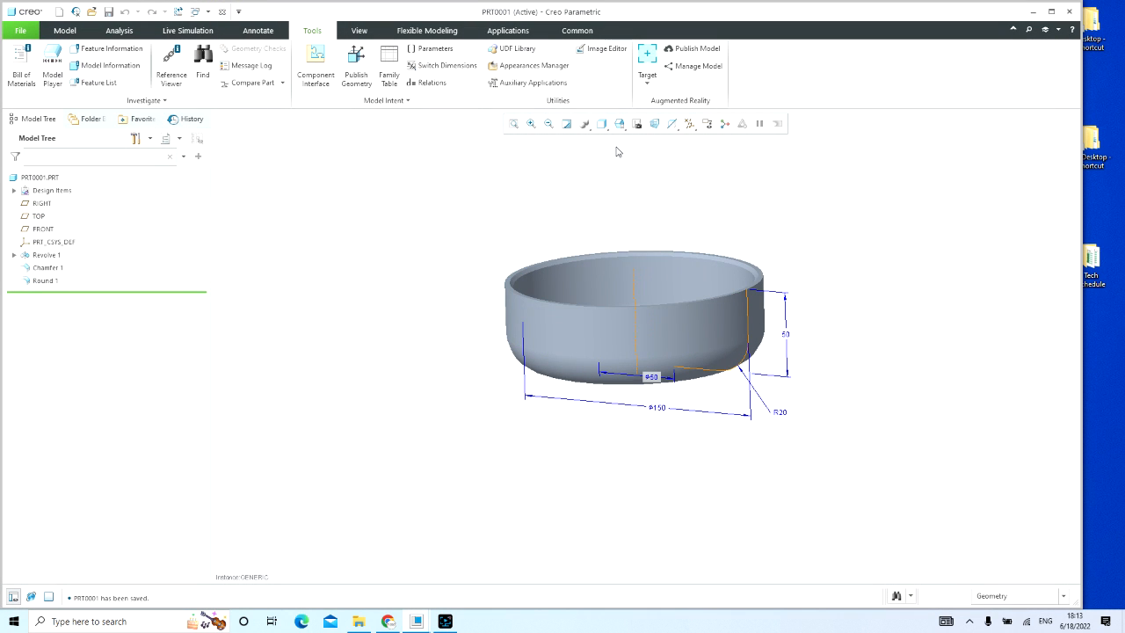
{"action": "left_click", "coordinate": [567, 123]}
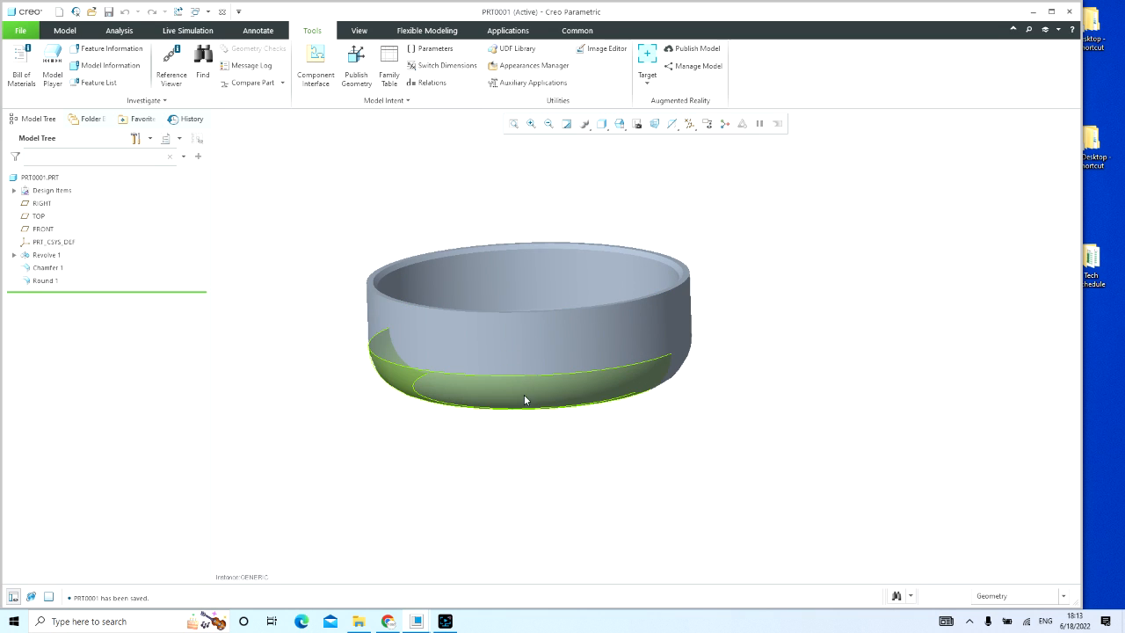
{"action": "mouse_move", "coordinate": [660, 389]}
{"action": "middle_mouse_down"}
{"action": "mouse_move", "coordinate": [744, 403]}
{"action": "mouse_move", "coordinate": [733, 416]}
{"action": "middle_mouse_up"}
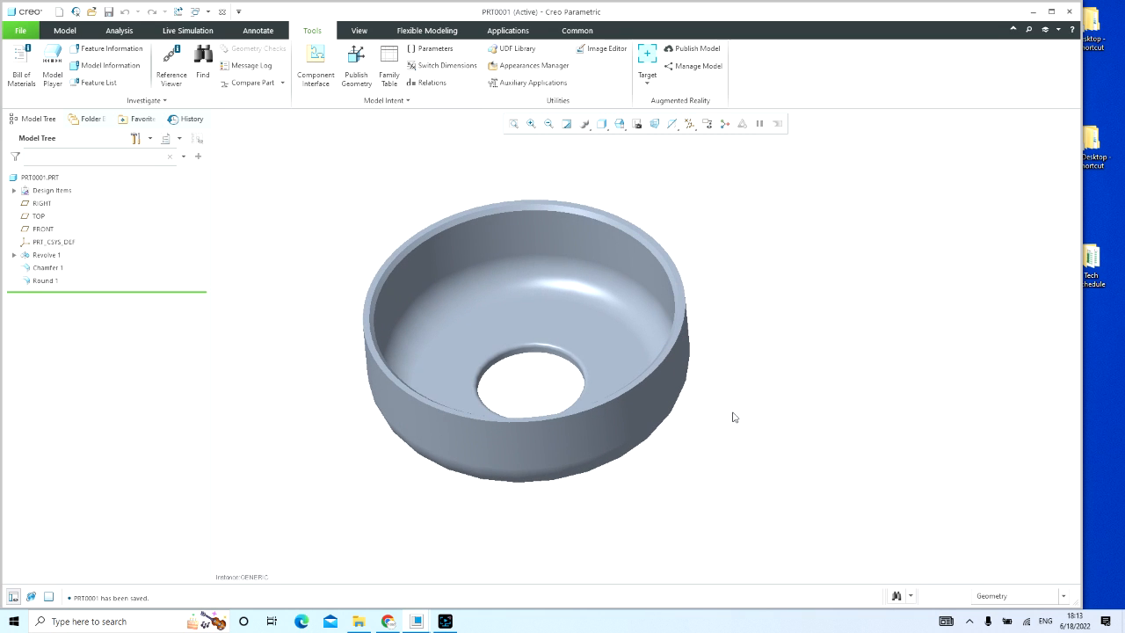
Step: Rename the PRT0001 part to part_1 on disk and in session, and save it
{"action": "left_click", "coordinate": [38, 180]}
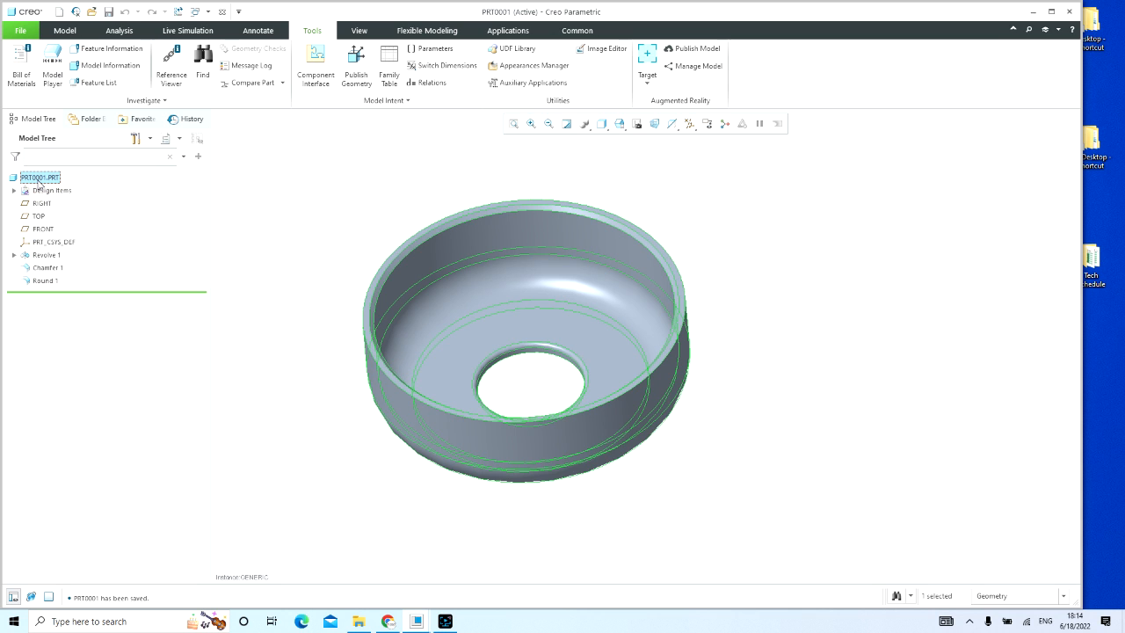
{"action": "left_click", "coordinate": [374, 157]}
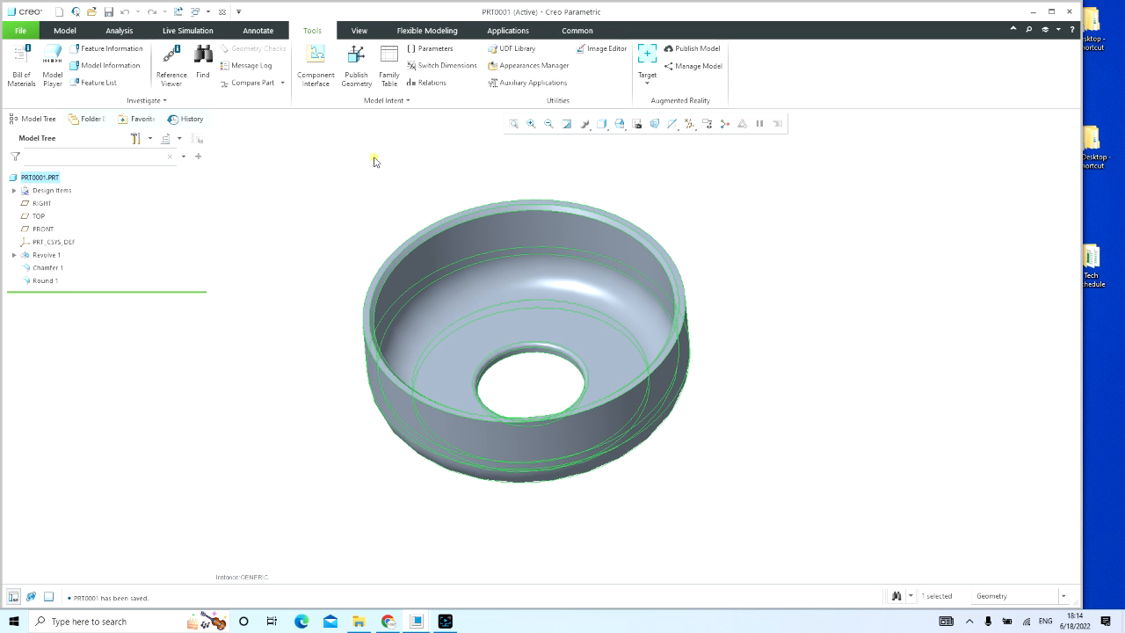
{"action": "left_click", "coordinate": [10, 33]}
{"action": "mouse_move", "coordinate": [23, 230]}
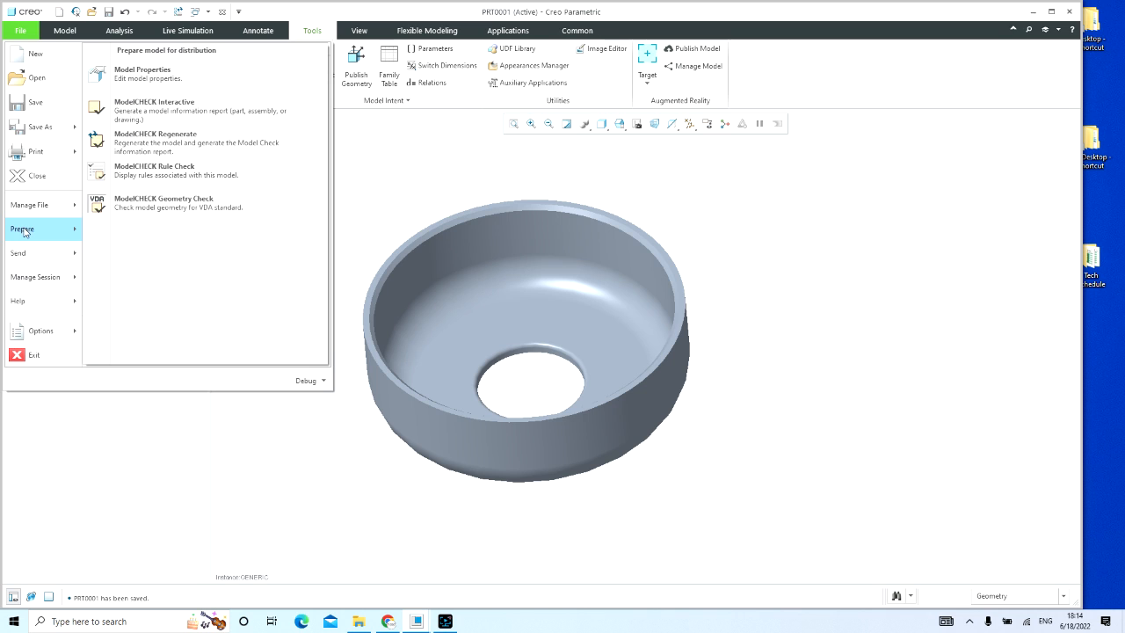
{"action": "mouse_move", "coordinate": [26, 207]}
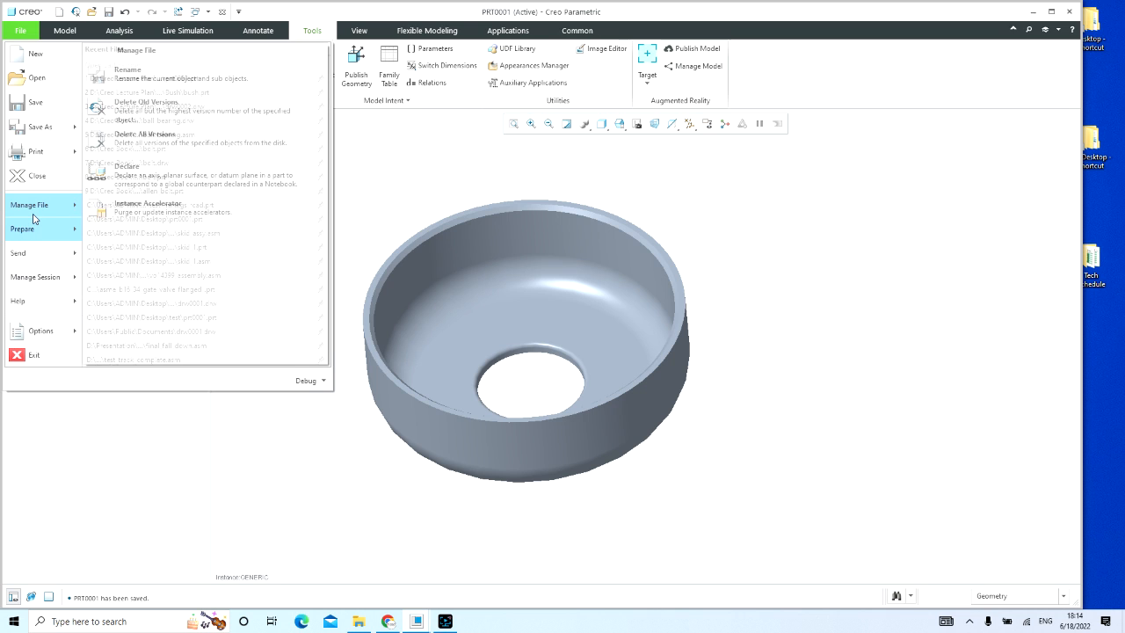
{"action": "left_click", "coordinate": [174, 80]}
{"action": "type", "text": "part_1"}
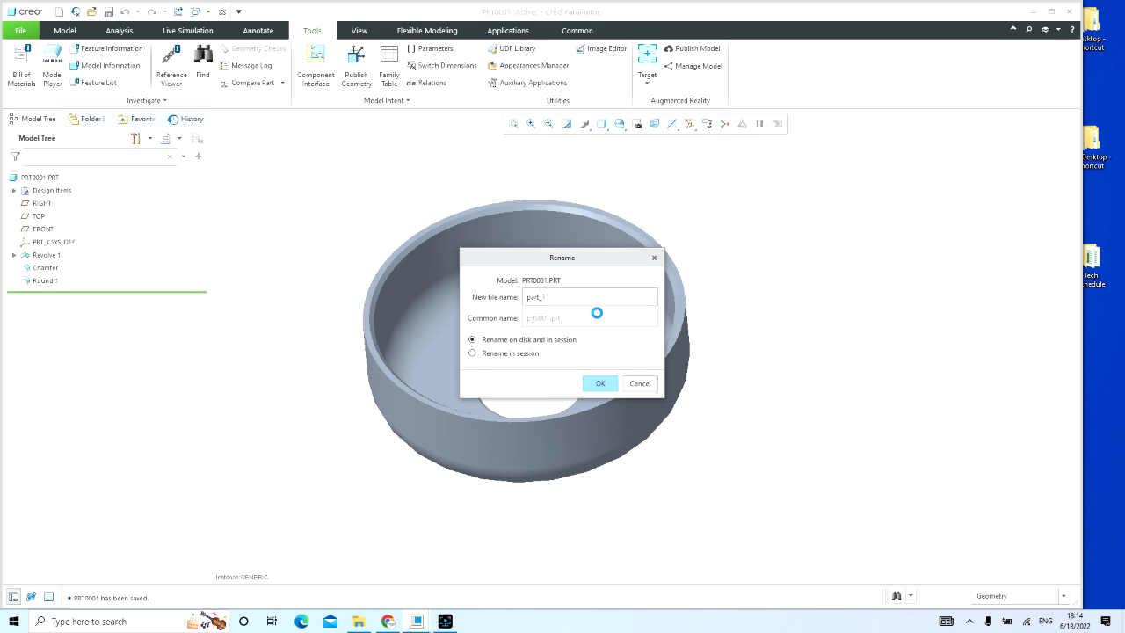
{"action": "key", "text": "Return"}
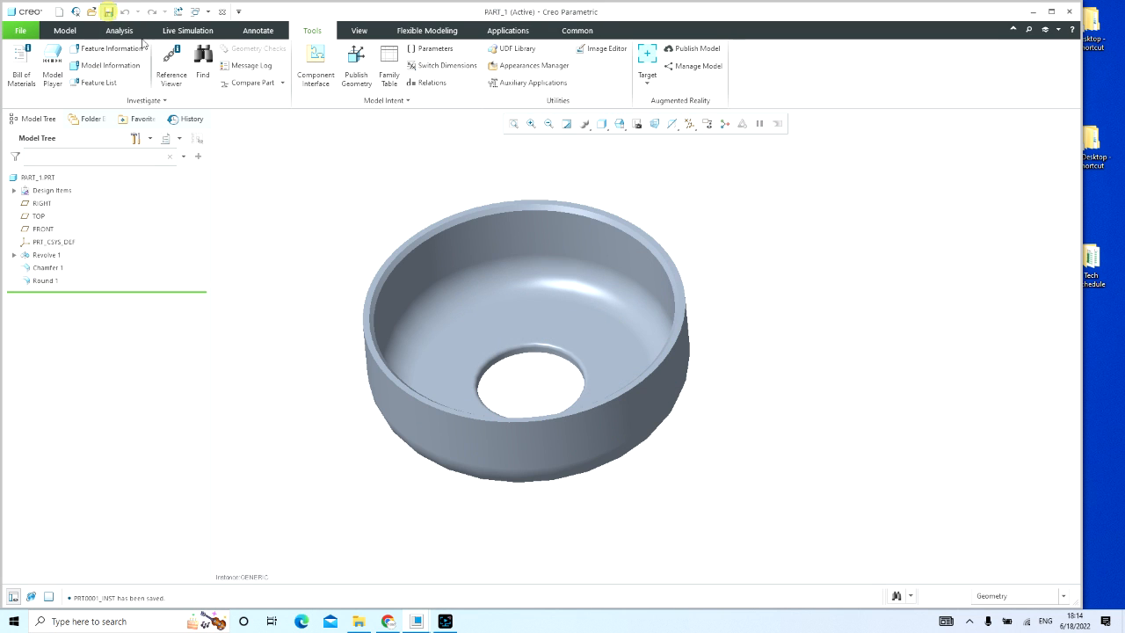
{"action": "left_click", "coordinate": [109, 11]}
{"action": "left_click", "coordinate": [360, 176]}
Step: Check the instance file names and common names in PART_1's family table and leave it without changes
{"action": "left_click", "coordinate": [390, 78]}
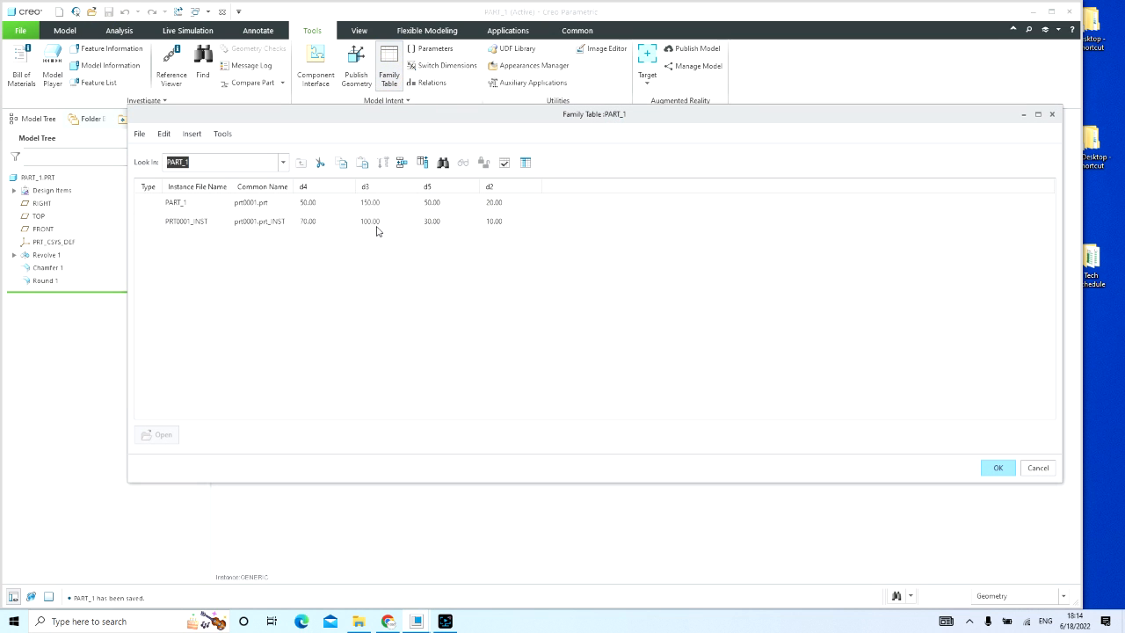
{"action": "left_click", "coordinate": [207, 204]}
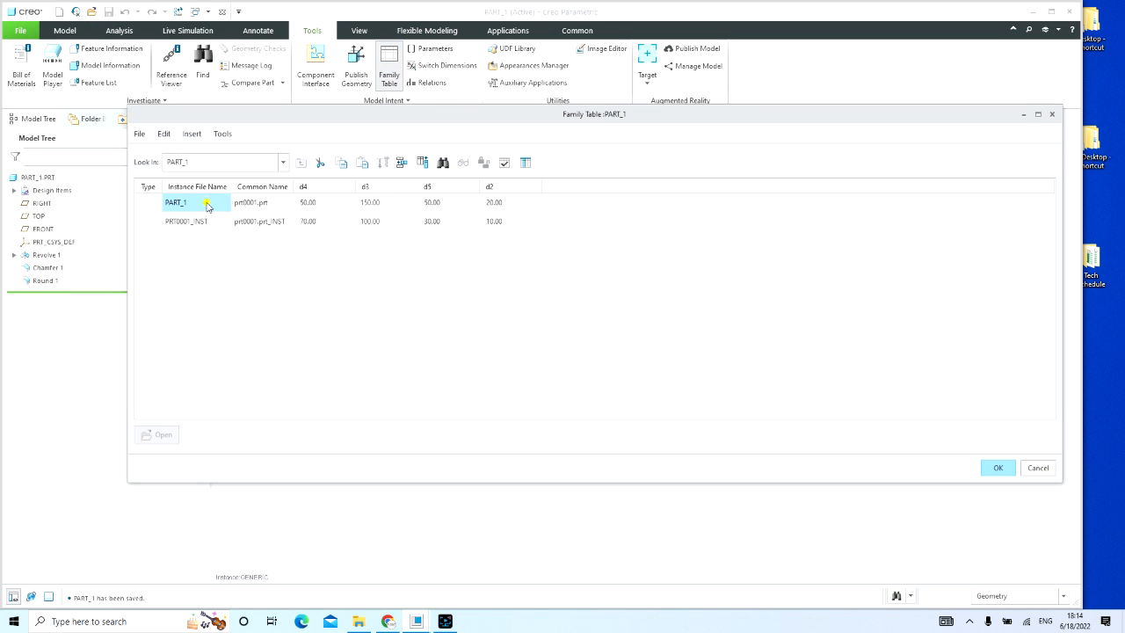
{"action": "left_click", "coordinate": [195, 223]}
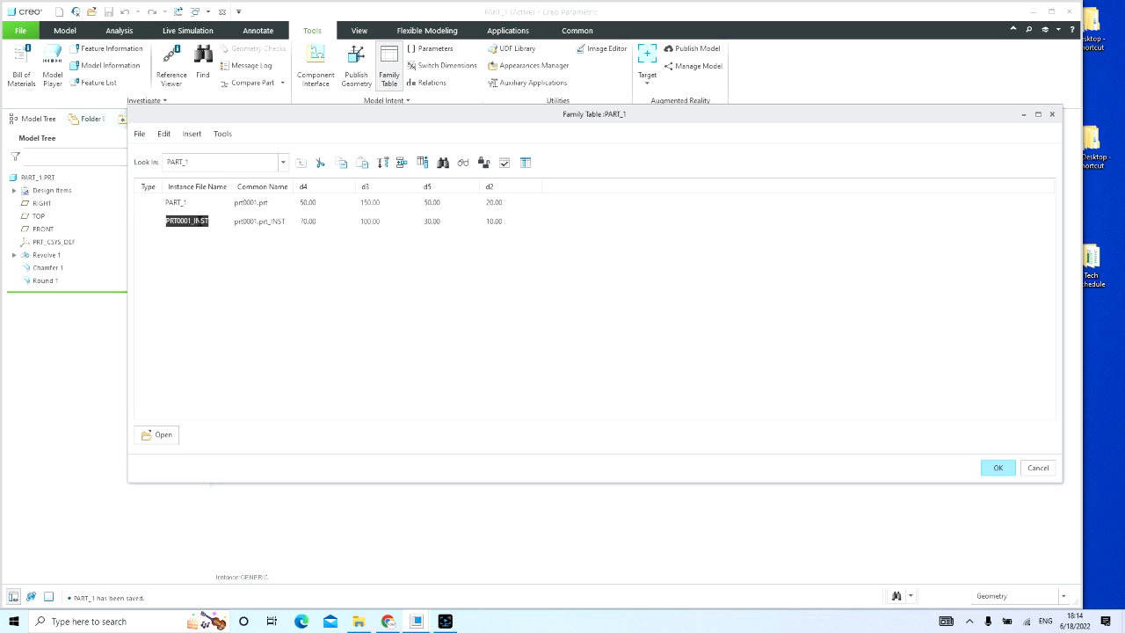
{"action": "left_click", "coordinate": [270, 227]}
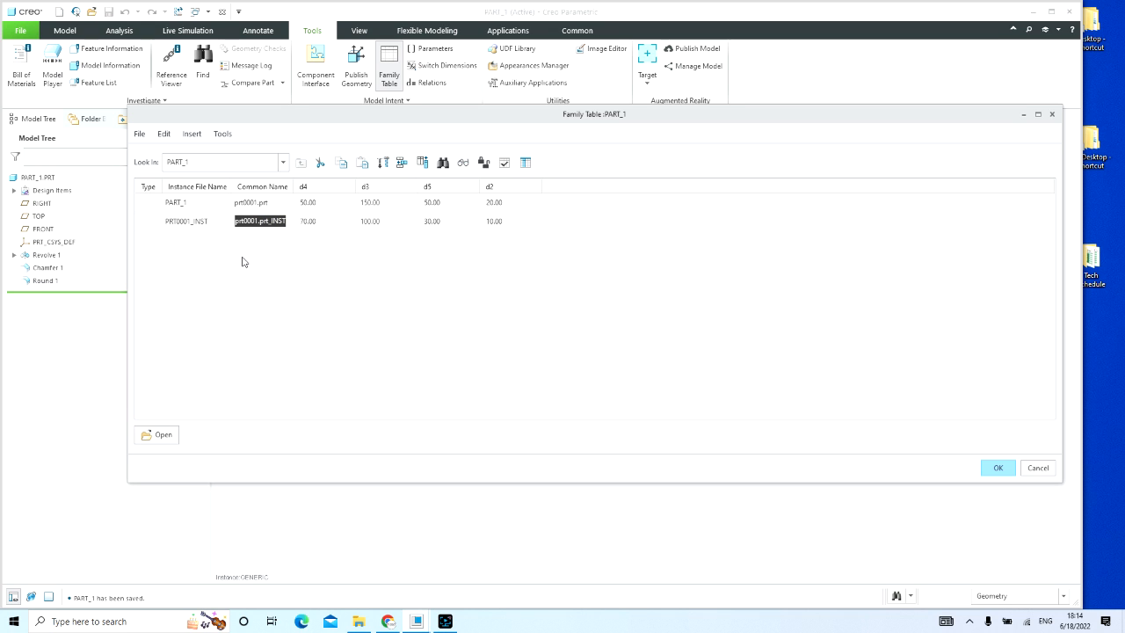
{"action": "left_click", "coordinate": [1037, 468]}
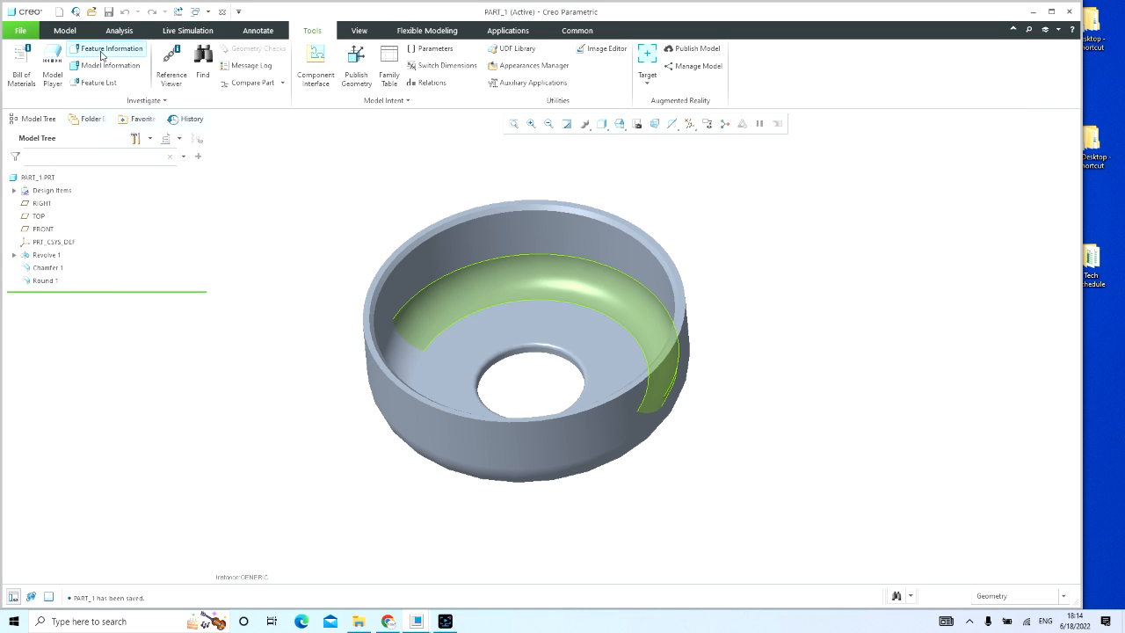
Step: Regenerate the PART_1 part and save it
{"action": "left_click", "coordinate": [176, 11]}
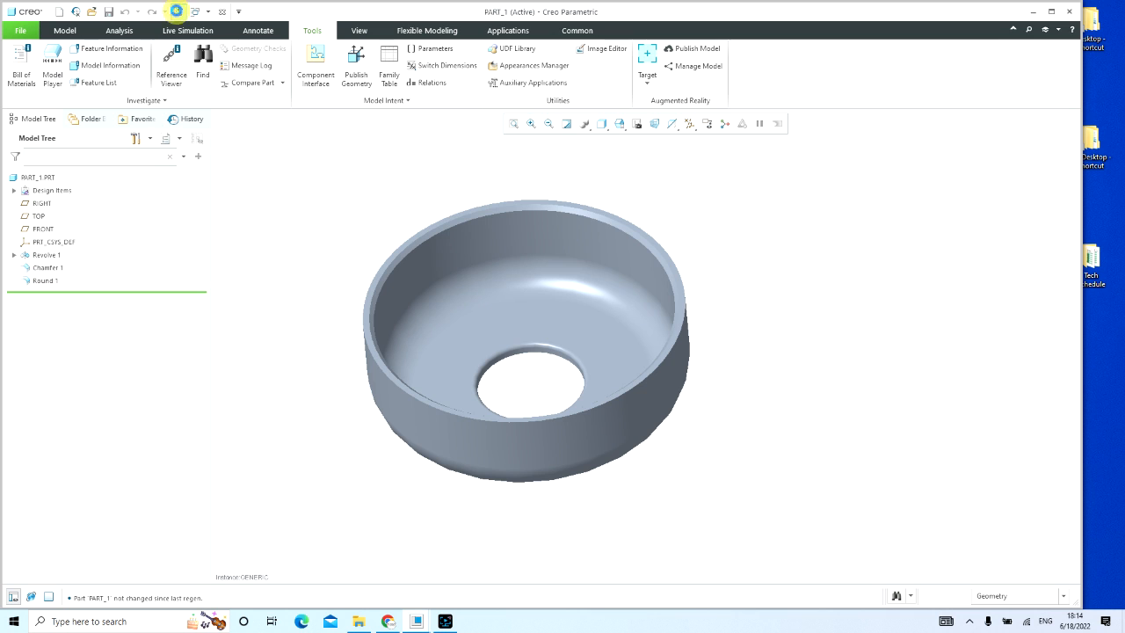
{"action": "left_click", "coordinate": [108, 11]}
Step: Rename the PRT0001_INST instance to PART_1_70 in PART_1's family table
{"action": "left_click", "coordinate": [389, 71]}
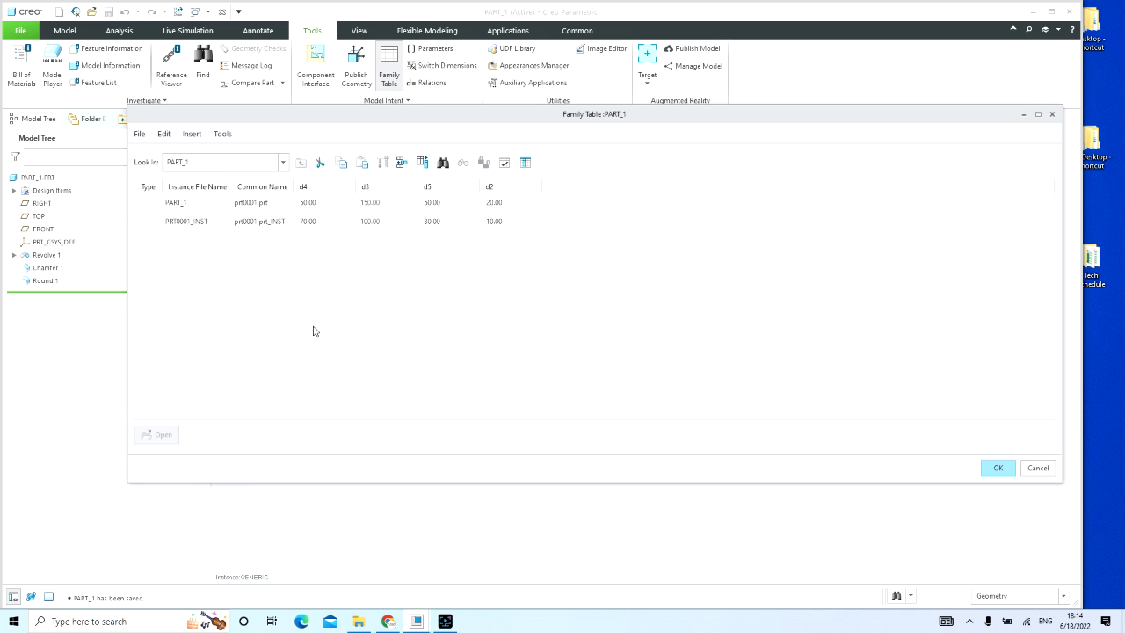
{"action": "left_click", "coordinate": [260, 221]}
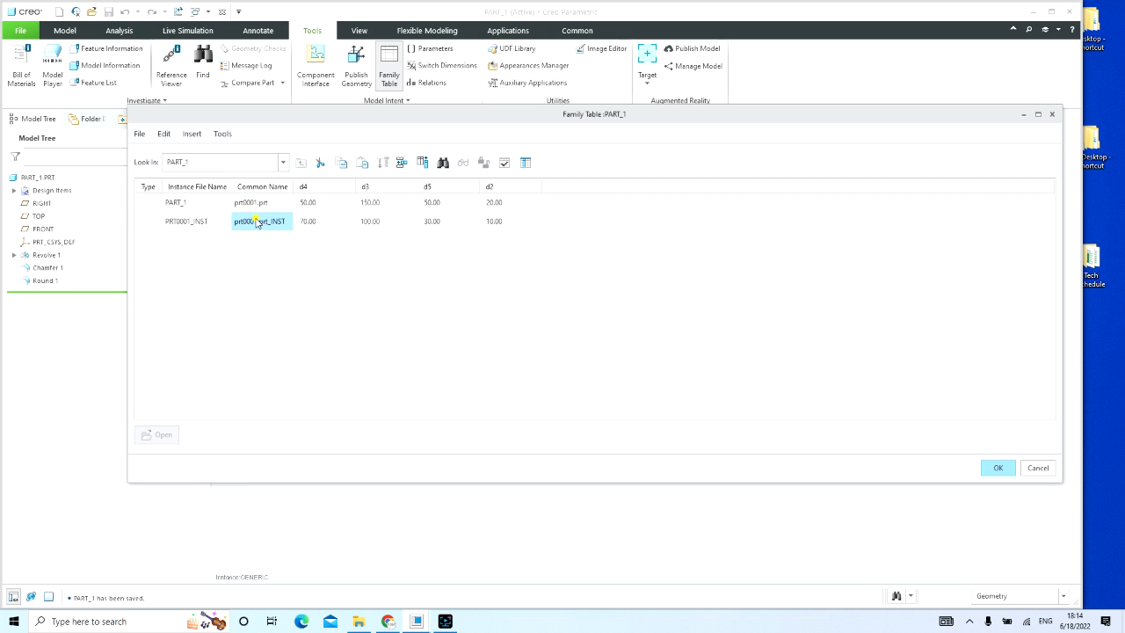
{"action": "left_click", "coordinate": [258, 221]}
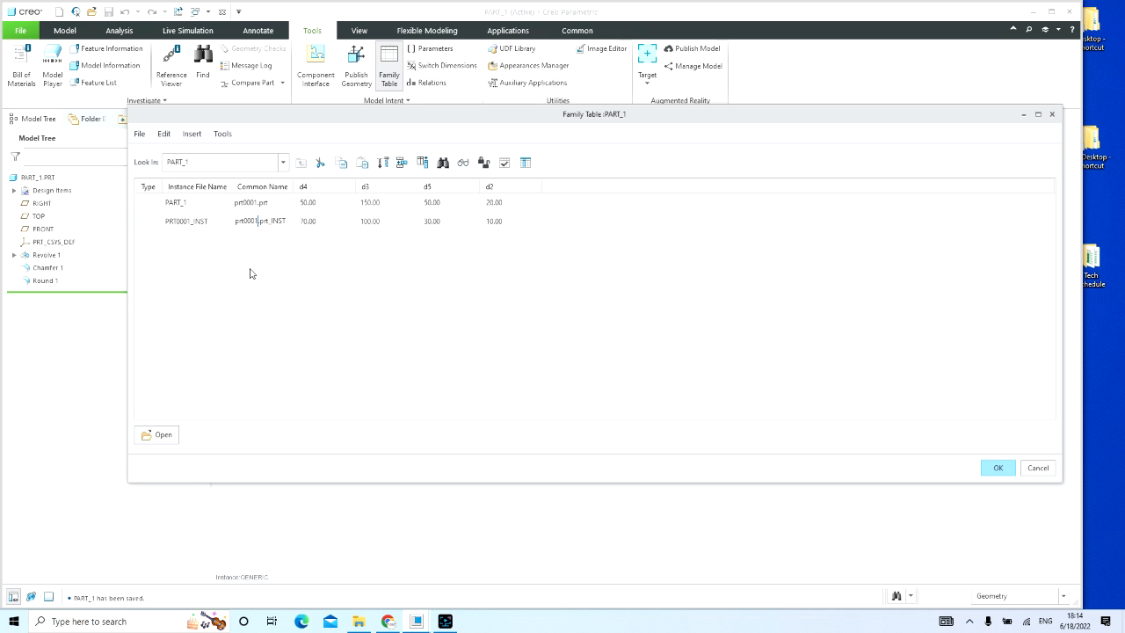
{"action": "left_click", "coordinate": [209, 221]}
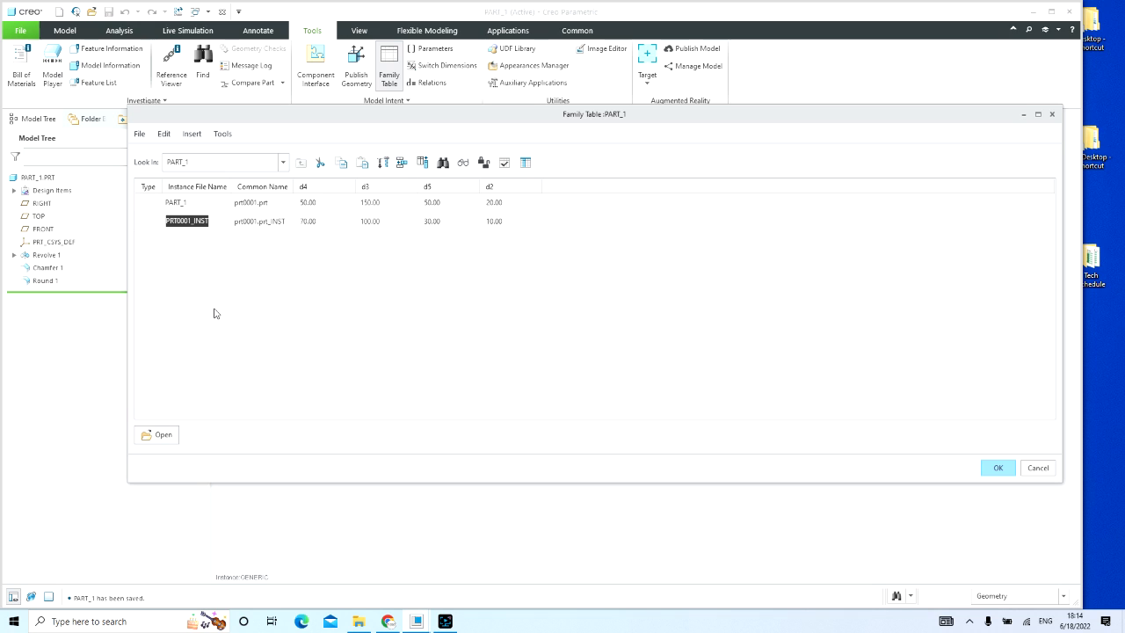
{"action": "type", "text": "par"}
Step: Verify the PART_1_70 instance, choosing to rename the instance model that exists in session
{"action": "left_click", "coordinate": [503, 162]}
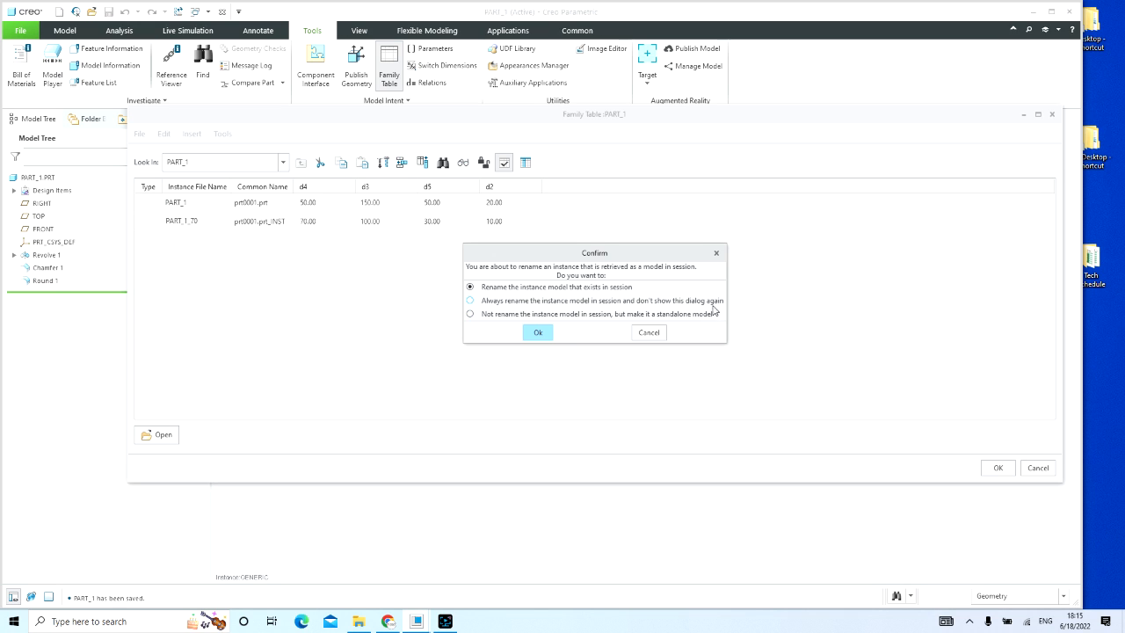
{"action": "left_click", "coordinate": [537, 334]}
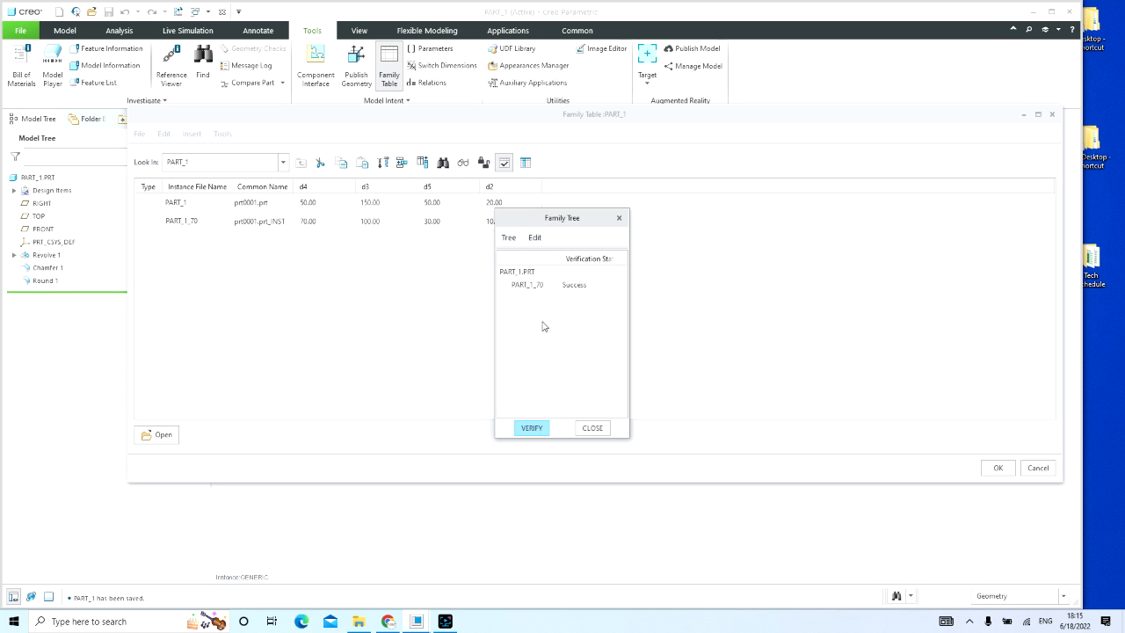
{"action": "left_click", "coordinate": [529, 285]}
{"action": "left_click", "coordinate": [533, 427]}
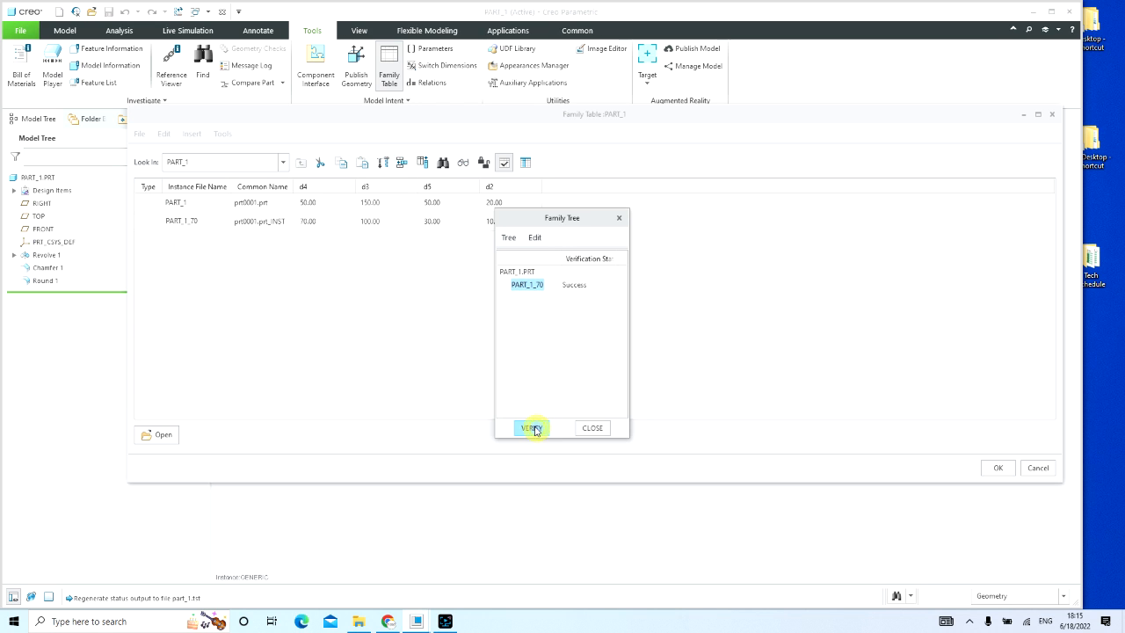
{"action": "left_click", "coordinate": [601, 428]}
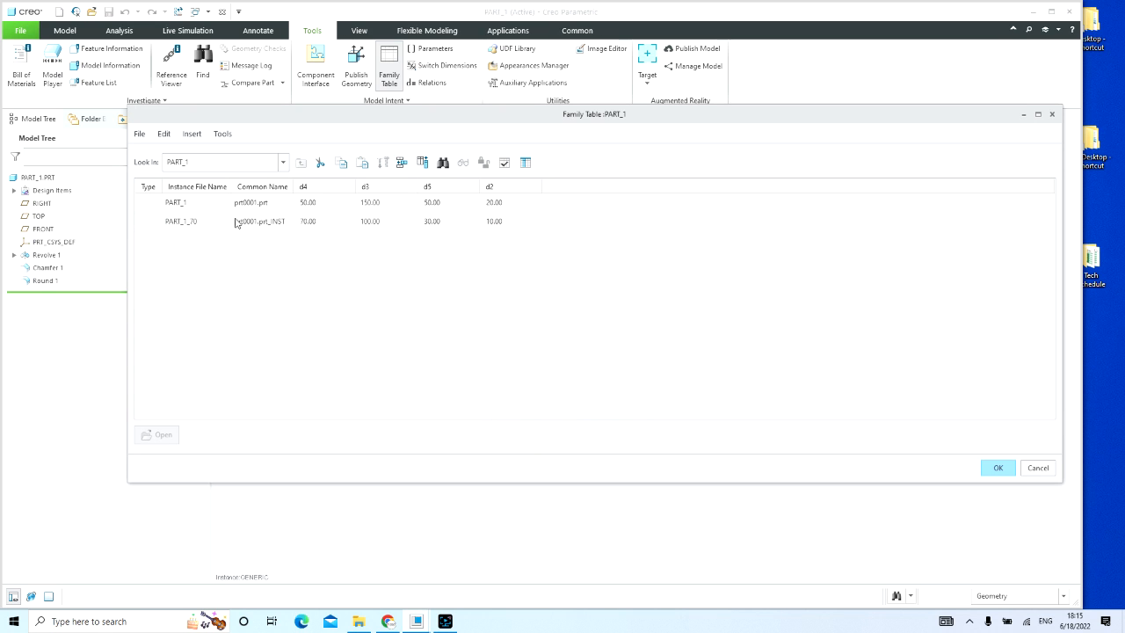
Step: Open the PART_1_70 instance as its own model from the family table
{"action": "left_click", "coordinate": [181, 220]}
{"action": "right_click", "coordinate": [178, 221]}
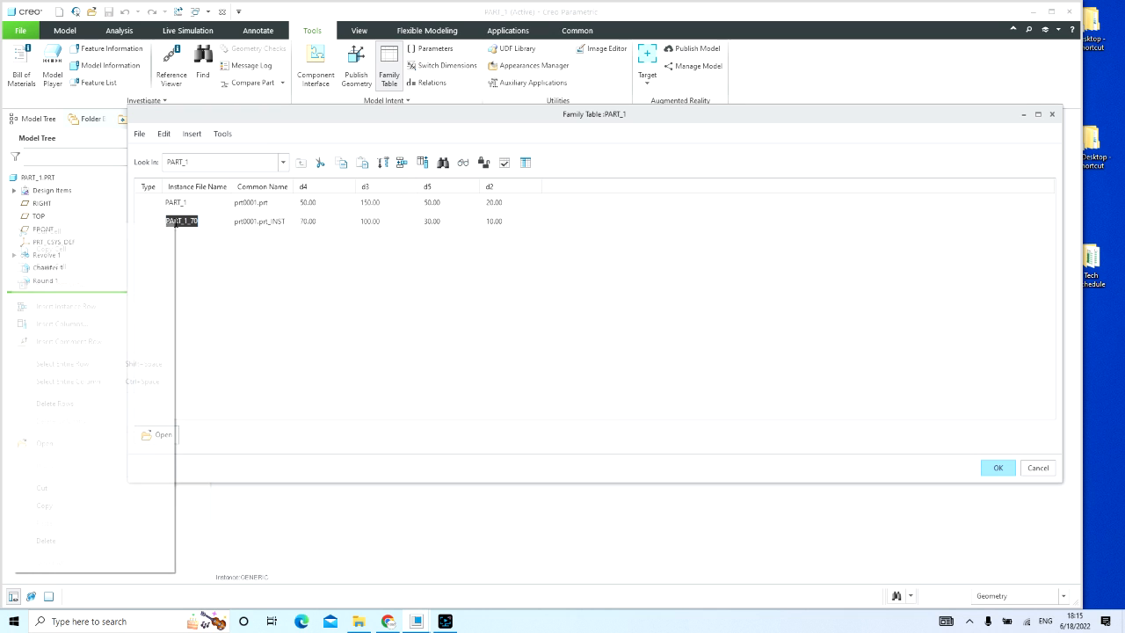
{"action": "left_click", "coordinate": [258, 280]}
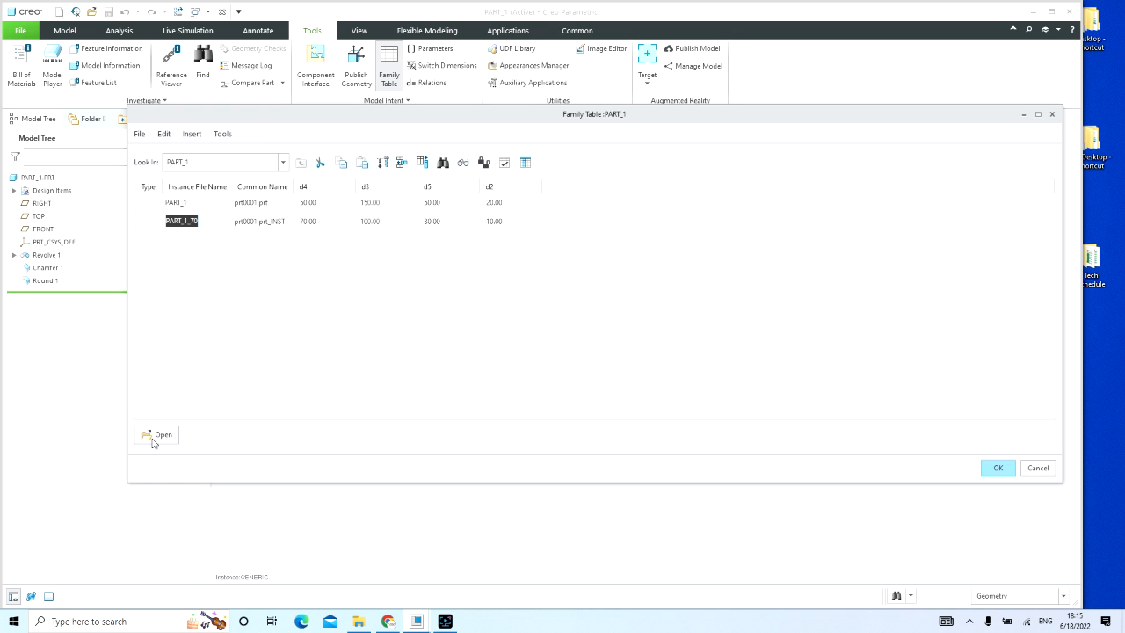
{"action": "right_click", "coordinate": [197, 221]}
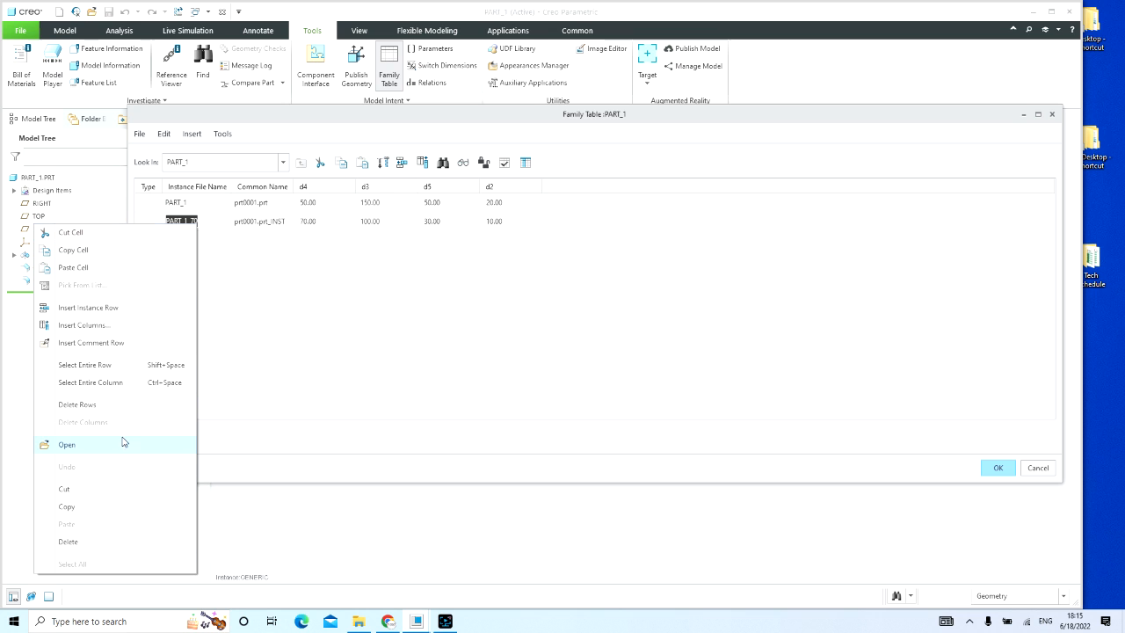
{"action": "left_click", "coordinate": [284, 318]}
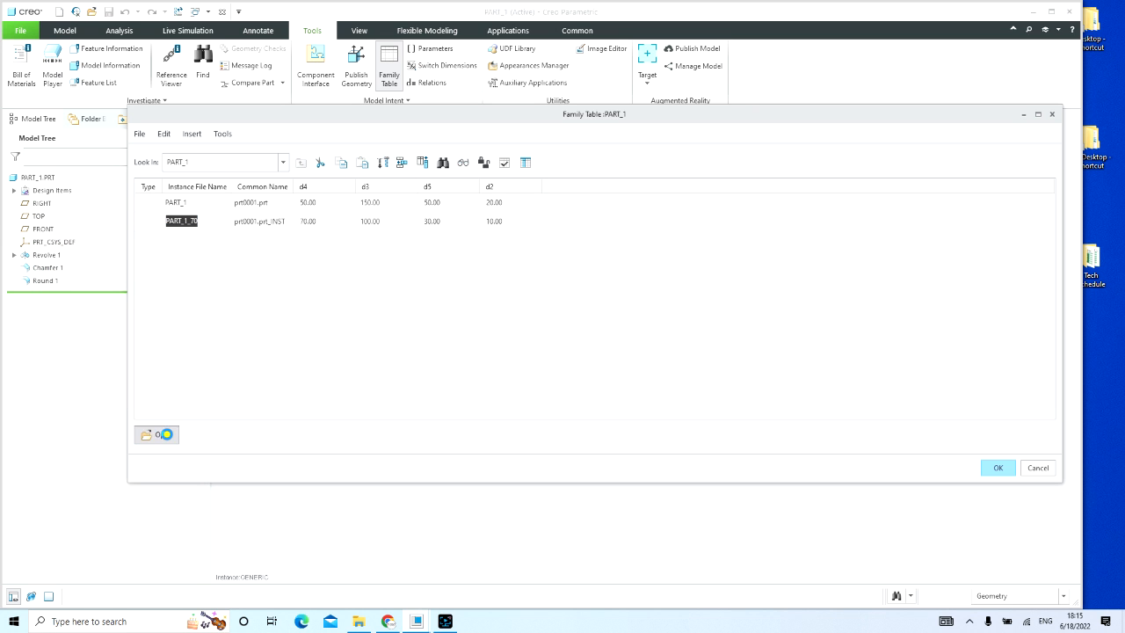
{"action": "left_click", "coordinate": [160, 434]}
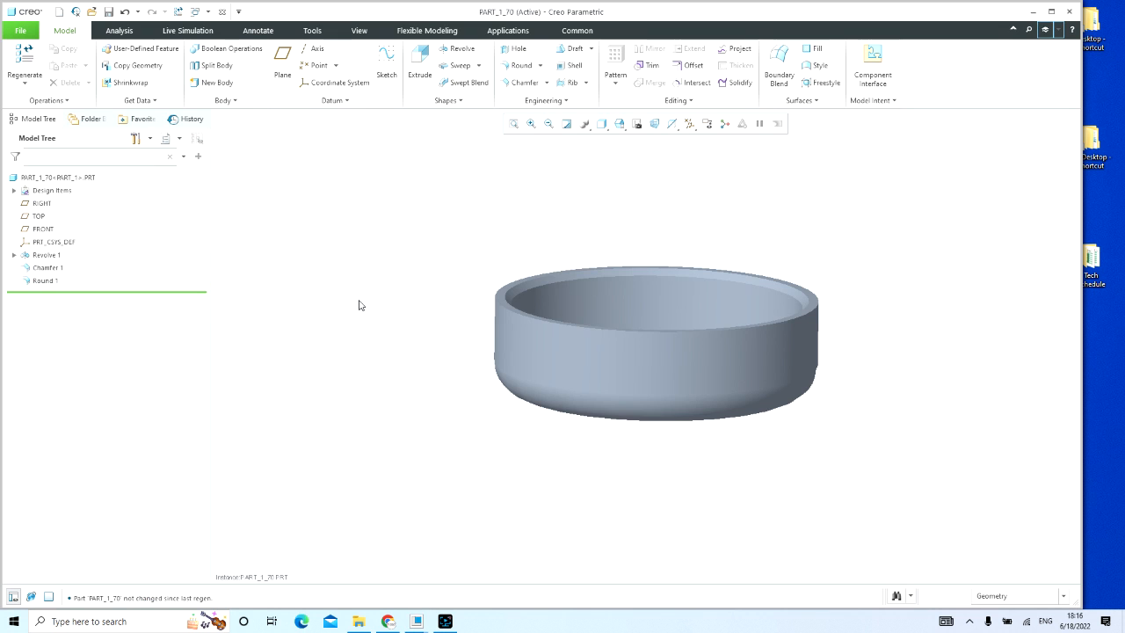
Step: Show the revolve dimensions of the PART_1_70 model and inspect its diameters, height and corner radius
{"action": "middle_click_drag", "start_coordinate": [360, 301], "coordinate": [318, 307]}
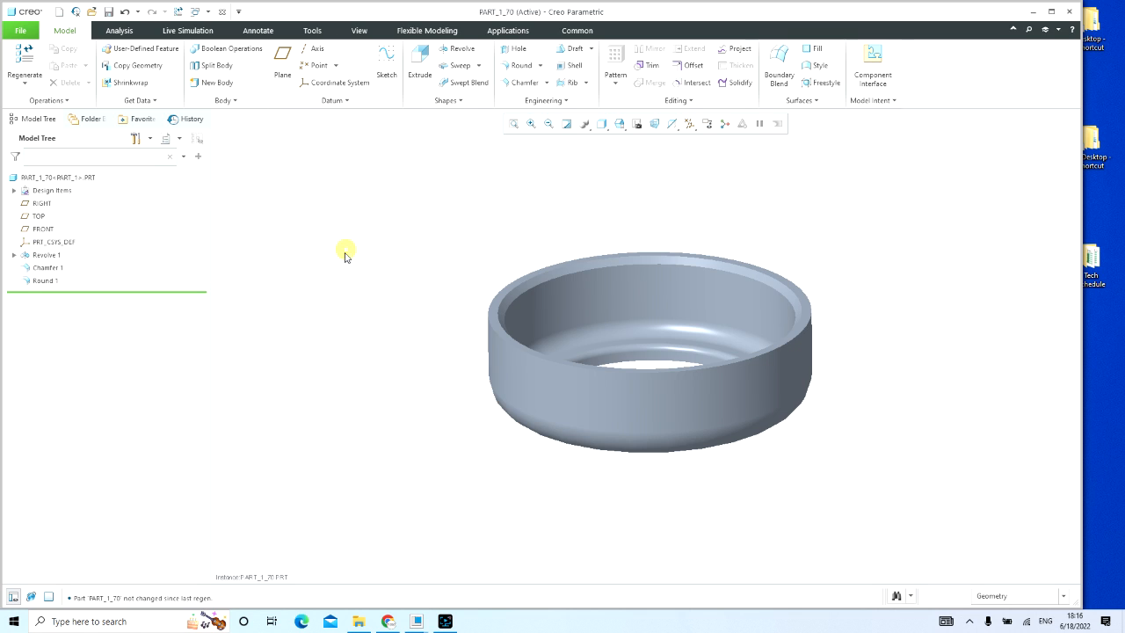
{"action": "double_click", "coordinate": [638, 297]}
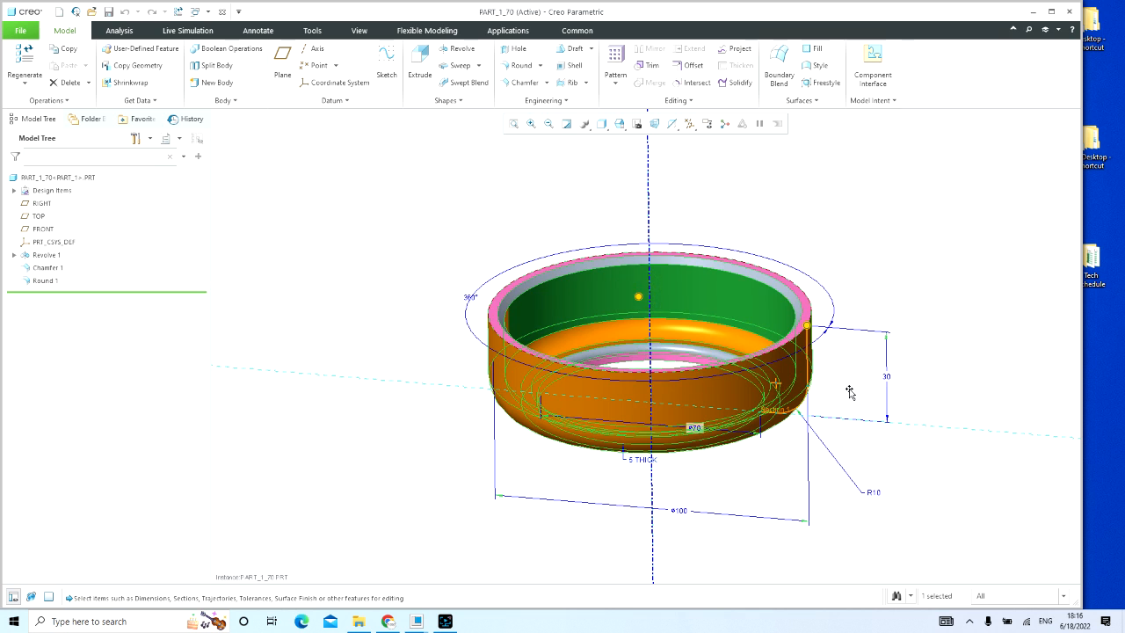
{"action": "middle_click_drag", "start_coordinate": [927, 362], "coordinate": [928, 346]}
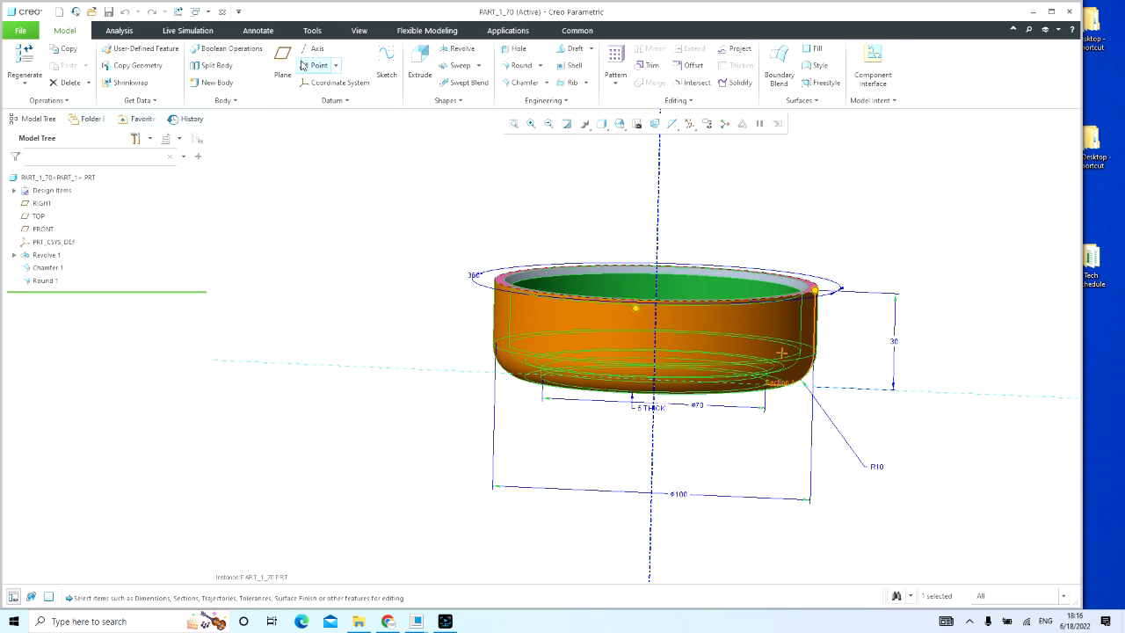
Step: Check the PART_1_70 model's own family table without making changes and close the model window
{"action": "left_click", "coordinate": [312, 31]}
{"action": "left_click", "coordinate": [389, 69]}
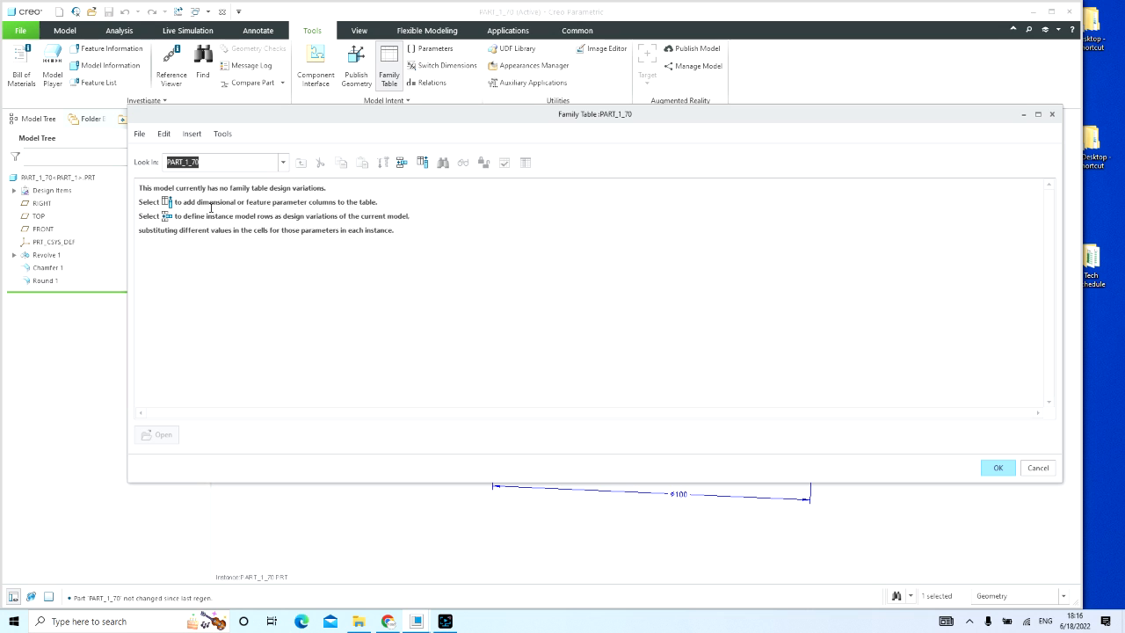
{"action": "left_click", "coordinate": [1038, 468]}
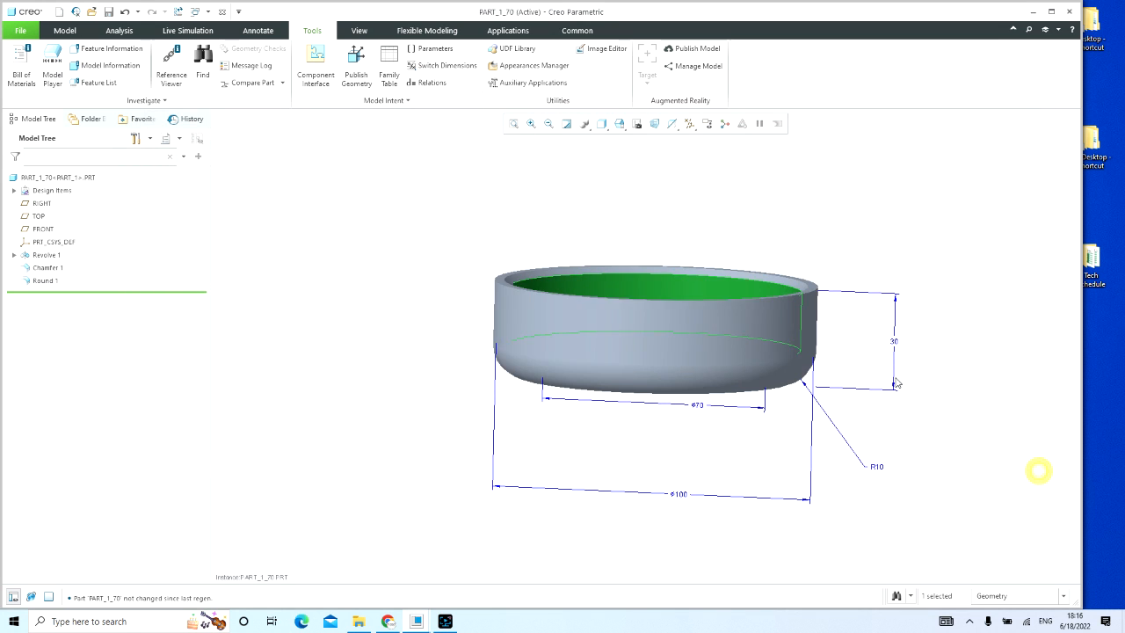
{"action": "left_click", "coordinate": [782, 235]}
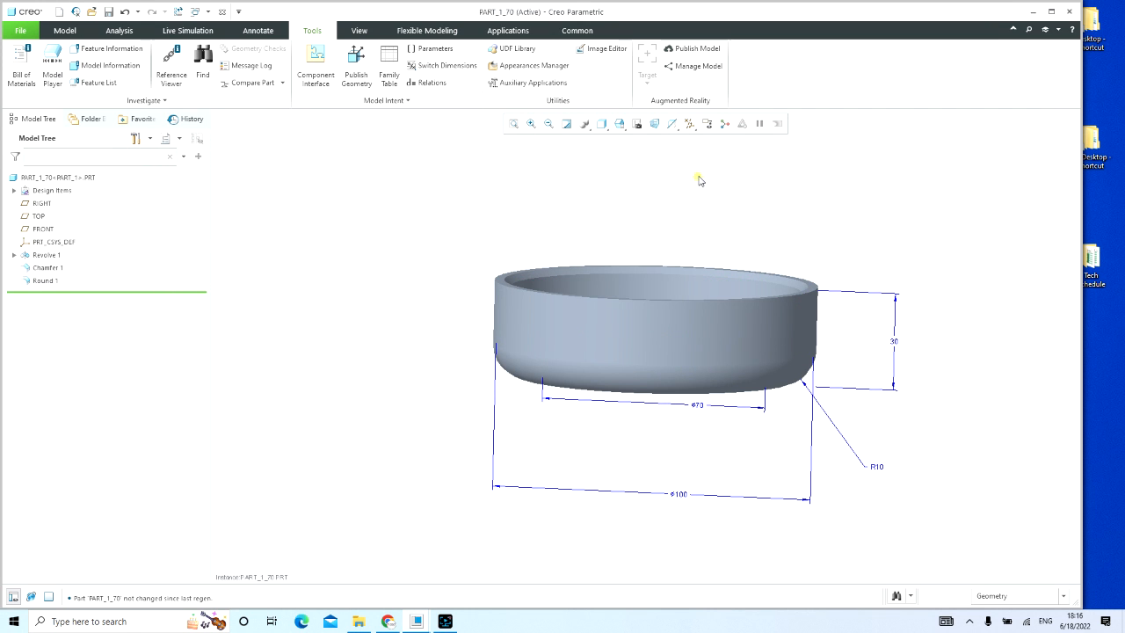
{"action": "left_click", "coordinate": [221, 11]}
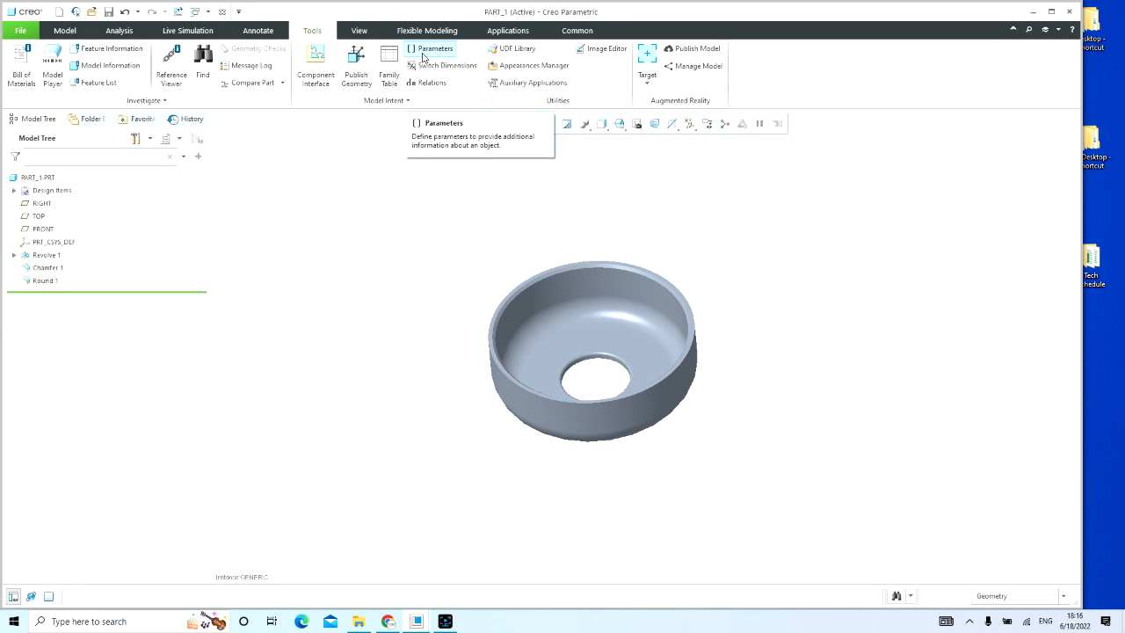
Step: Review the d4, d3, d5 and d2 columns in the generic PART_1's family table and leave it without changes
{"action": "left_click", "coordinate": [391, 69]}
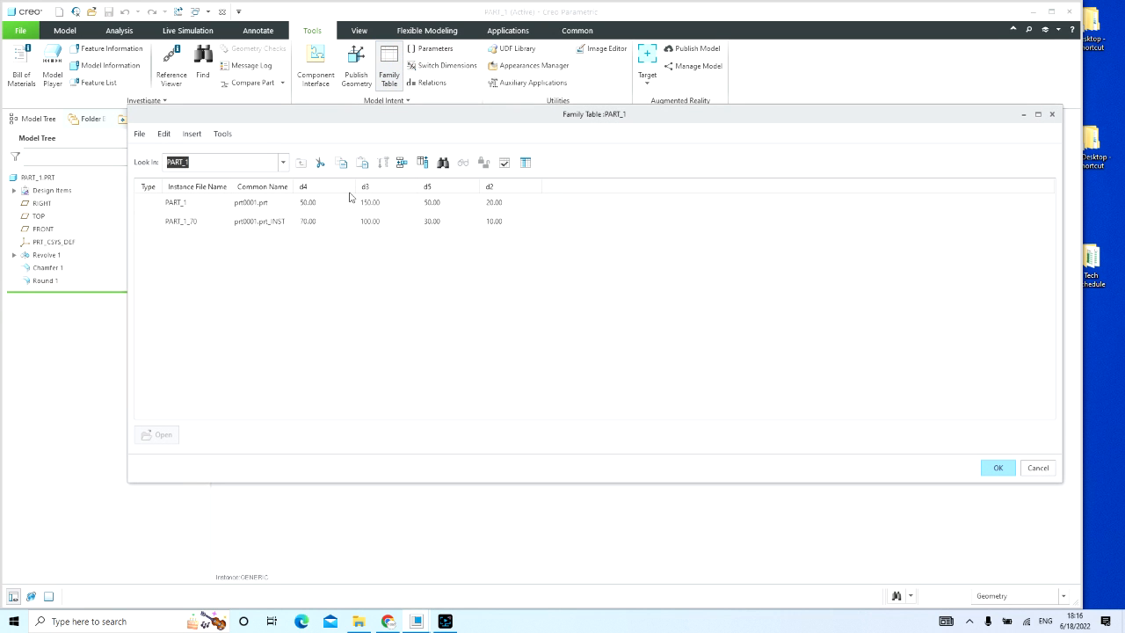
{"action": "left_click", "coordinate": [322, 186]}
{"action": "left_click", "coordinate": [365, 186]}
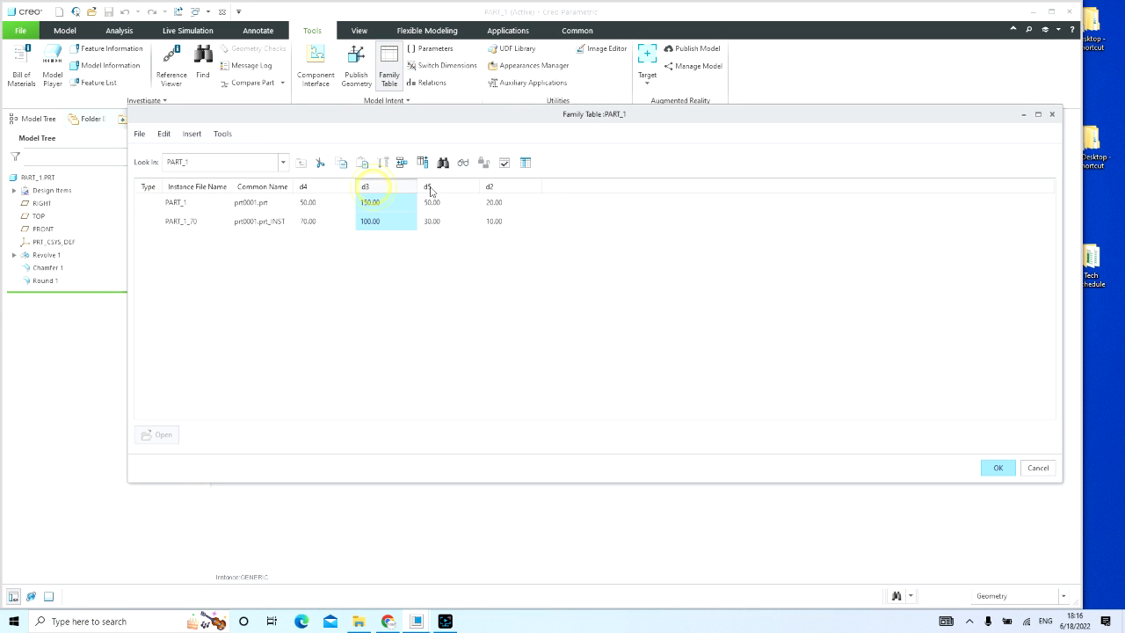
{"action": "left_click", "coordinate": [438, 186]}
{"action": "left_click", "coordinate": [489, 186]}
{"action": "left_click", "coordinate": [533, 283]}
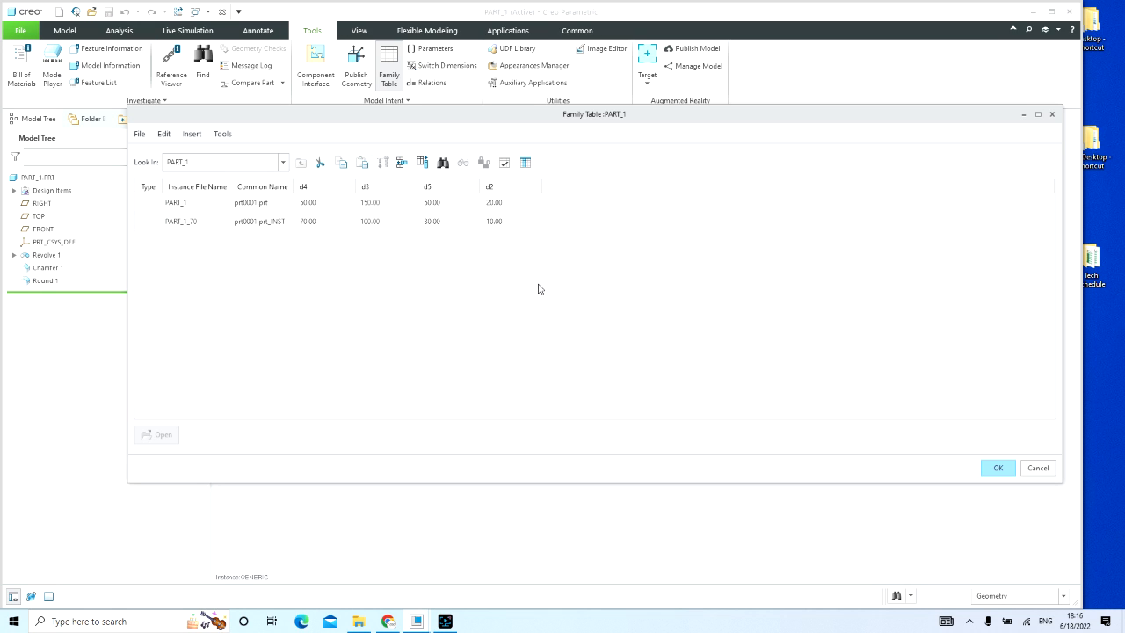
{"action": "left_click", "coordinate": [1037, 472]}
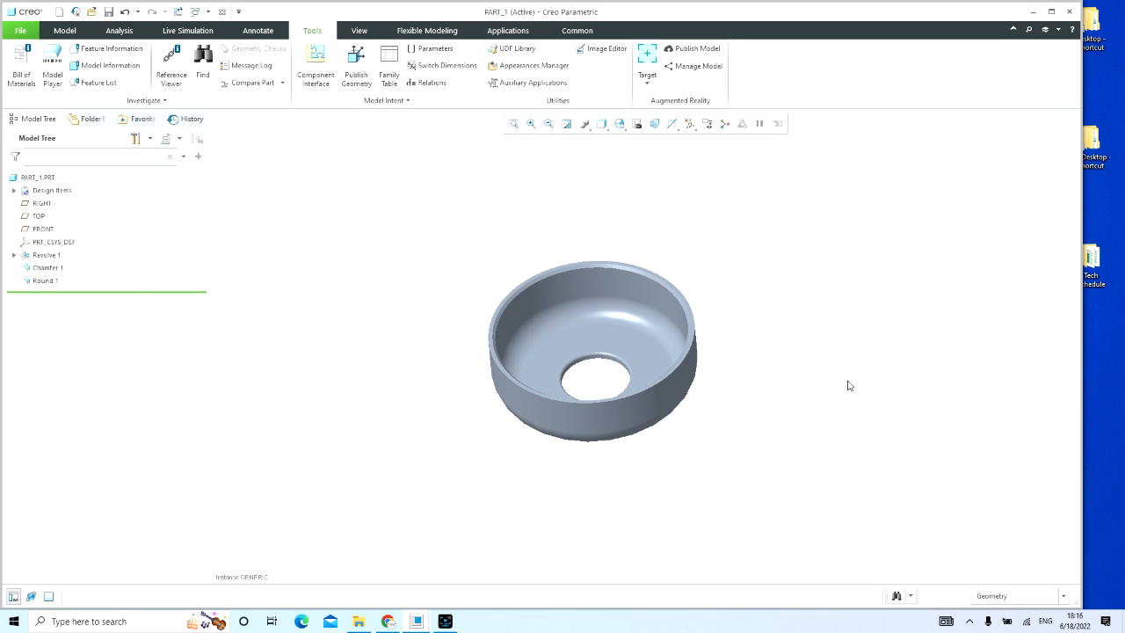
Step: Add a PART_1_100 instance to PART_1's family table with d4 100, d3 150, d5 40 and d2 20
{"action": "middle_click_drag", "start_coordinate": [738, 279], "coordinate": [737, 261]}
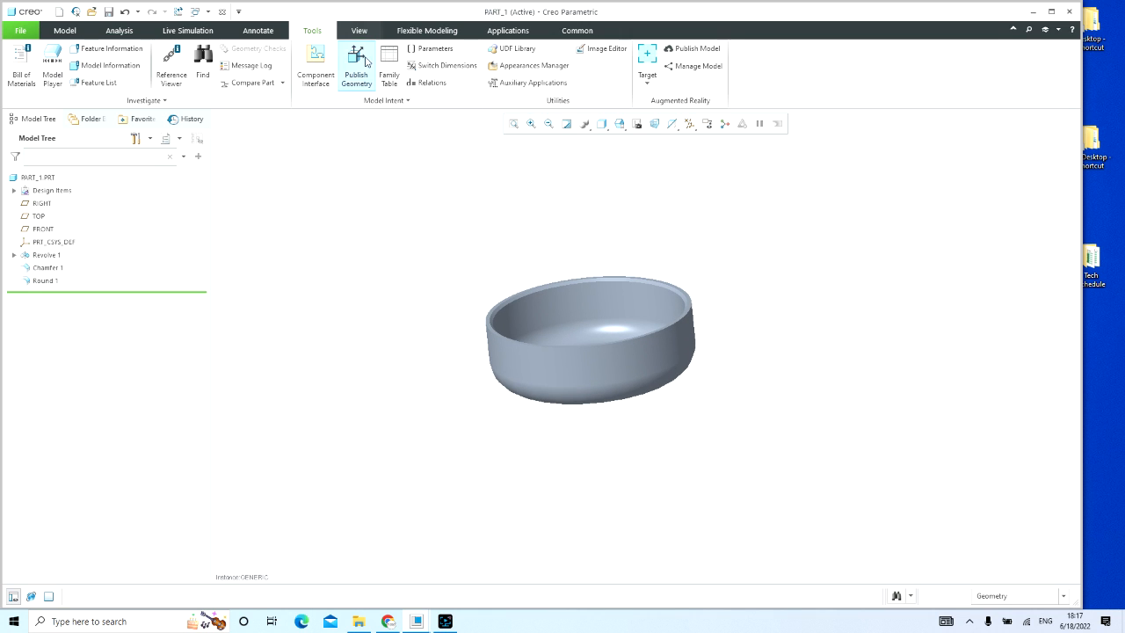
{"action": "left_click", "coordinate": [389, 69]}
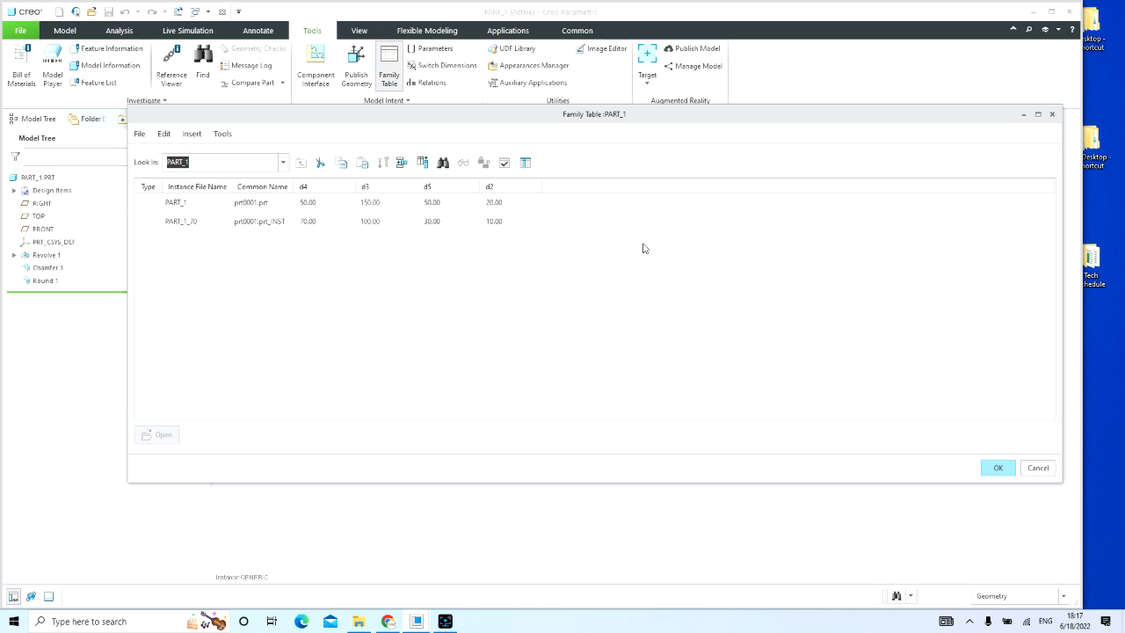
{"action": "left_click", "coordinate": [188, 220]}
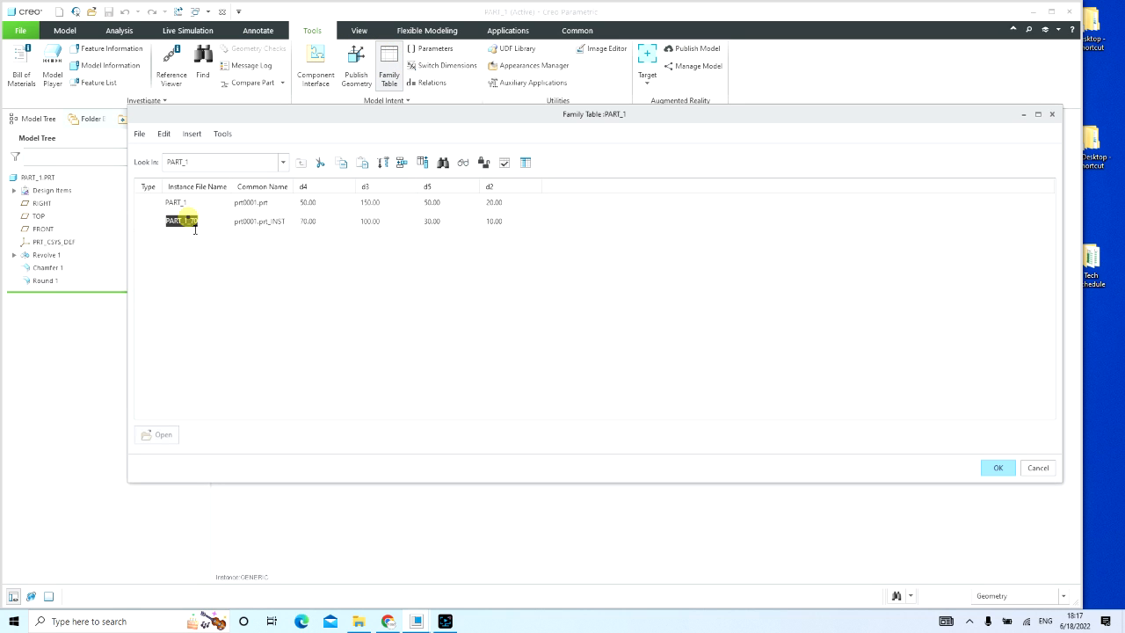
{"action": "left_click", "coordinate": [405, 164]}
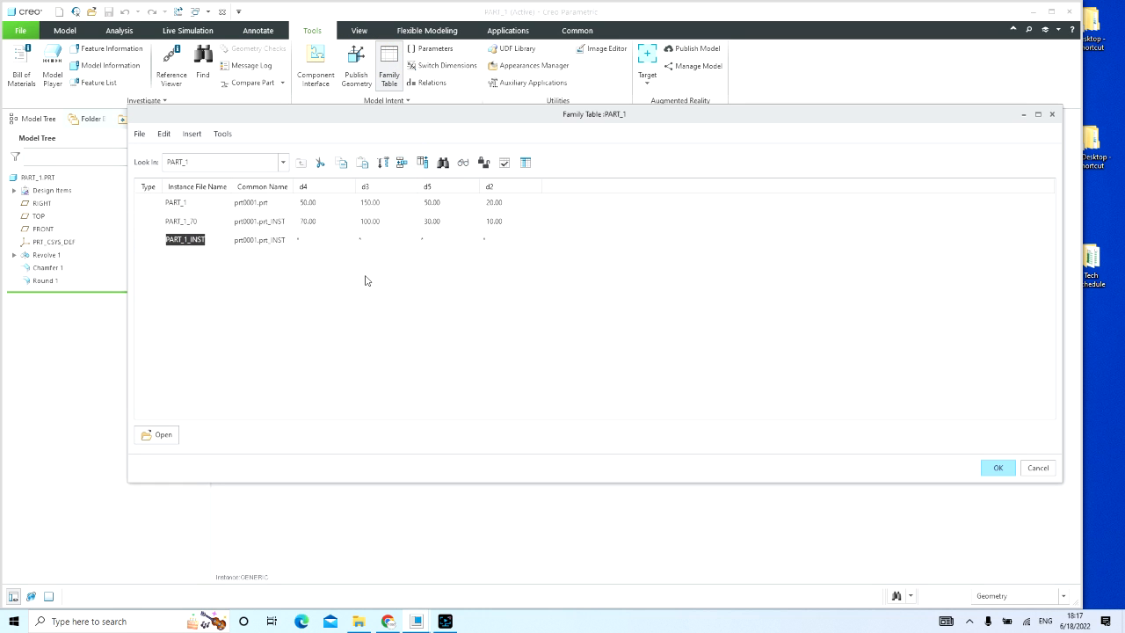
{"action": "left_click", "coordinate": [231, 239]}
{"action": "left_click", "coordinate": [321, 240]}
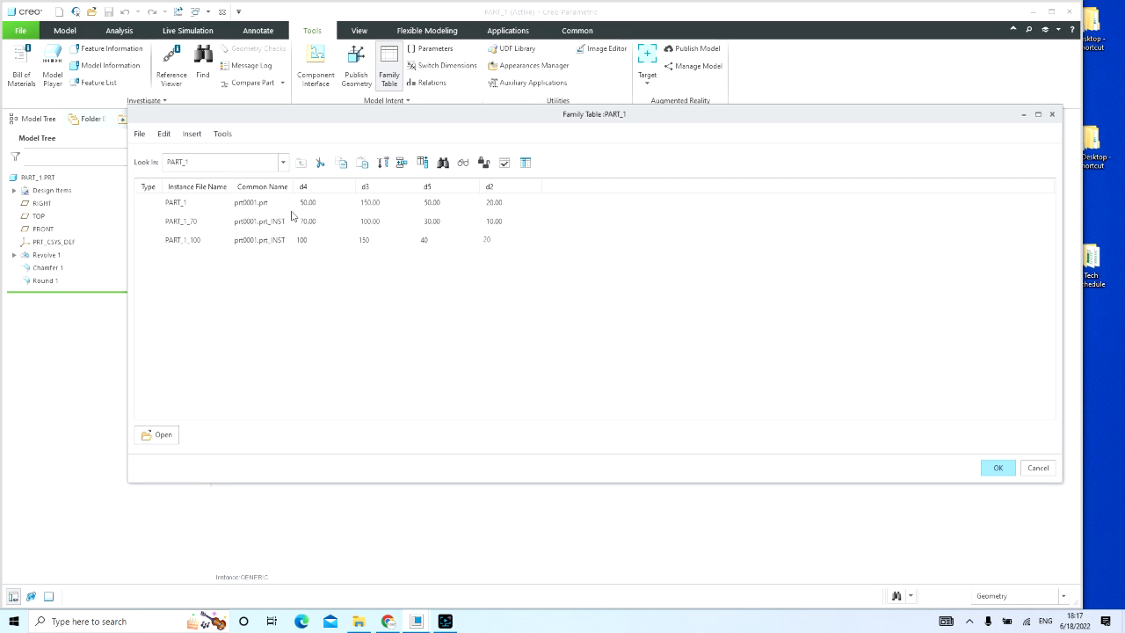
Step: Verify the PART_1_100 instance in the family tree
{"action": "left_click", "coordinate": [503, 163]}
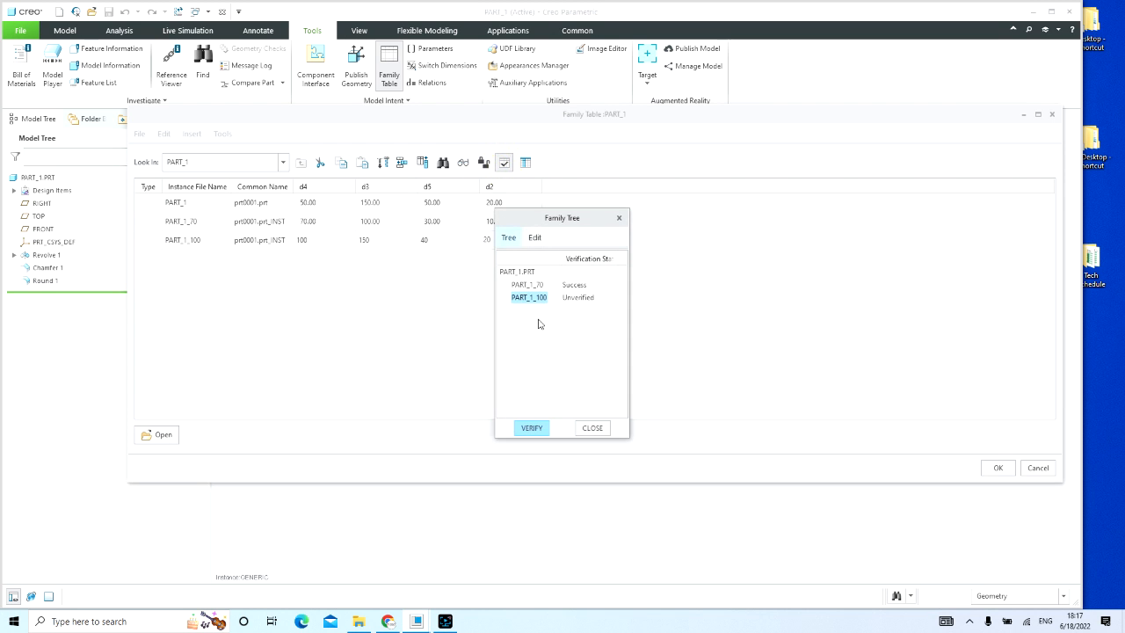
{"action": "left_click", "coordinate": [530, 427]}
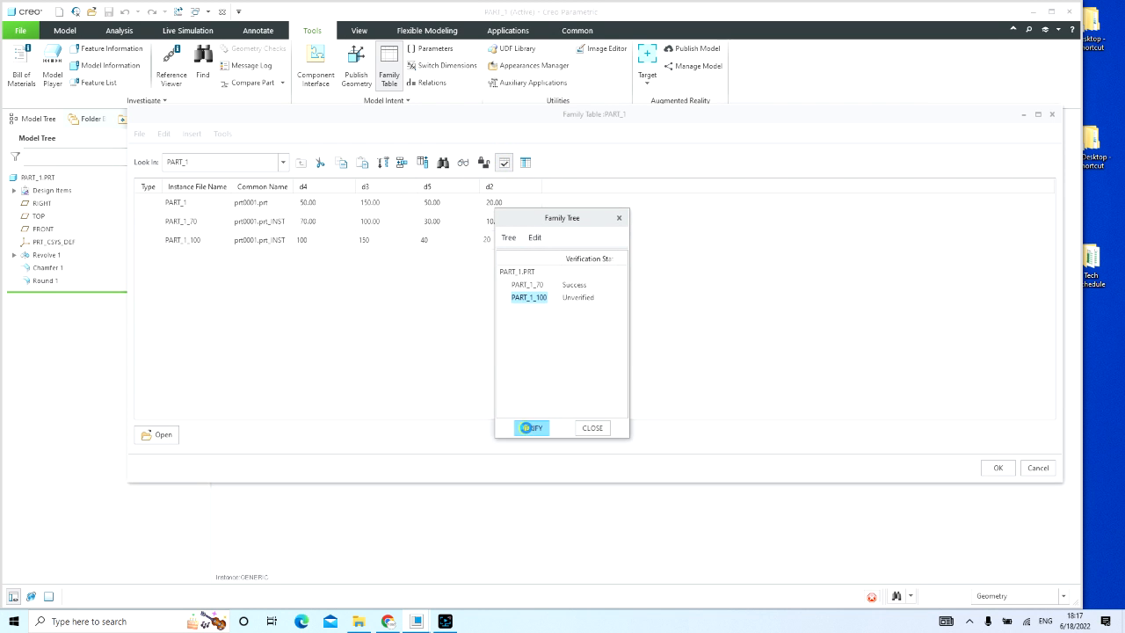
{"action": "left_click", "coordinate": [592, 428]}
Step: Set d3 of the PART_1_100 instance to 200 and verify the instance again
{"action": "left_click", "coordinate": [392, 241]}
{"action": "left_click", "coordinate": [392, 240]}
{"action": "type", "text": "200"}
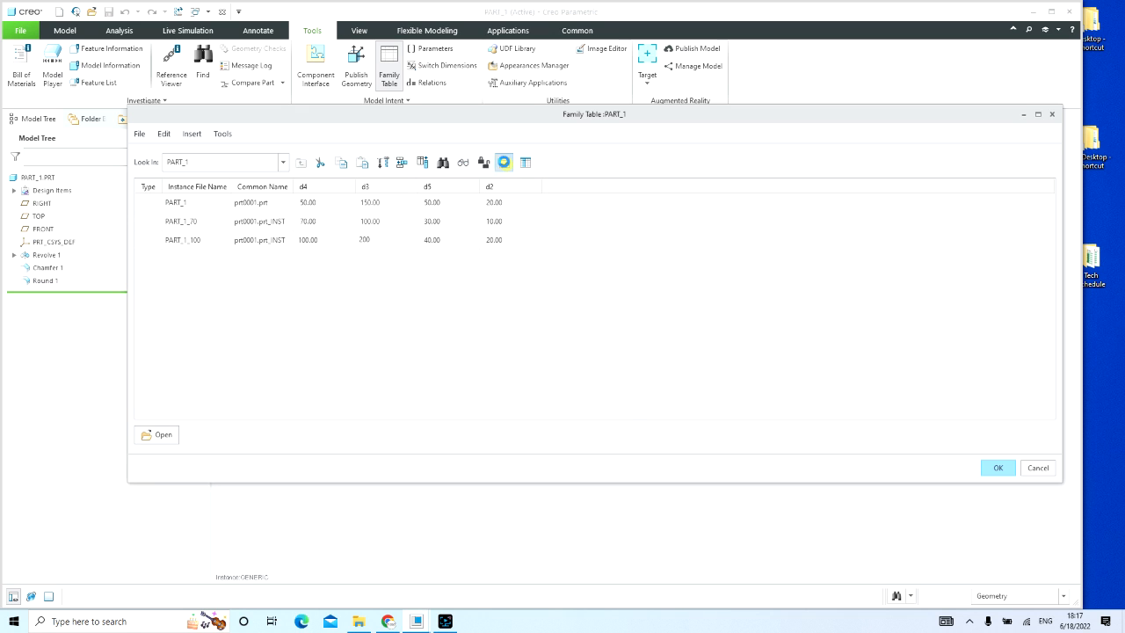
{"action": "left_click", "coordinate": [504, 163]}
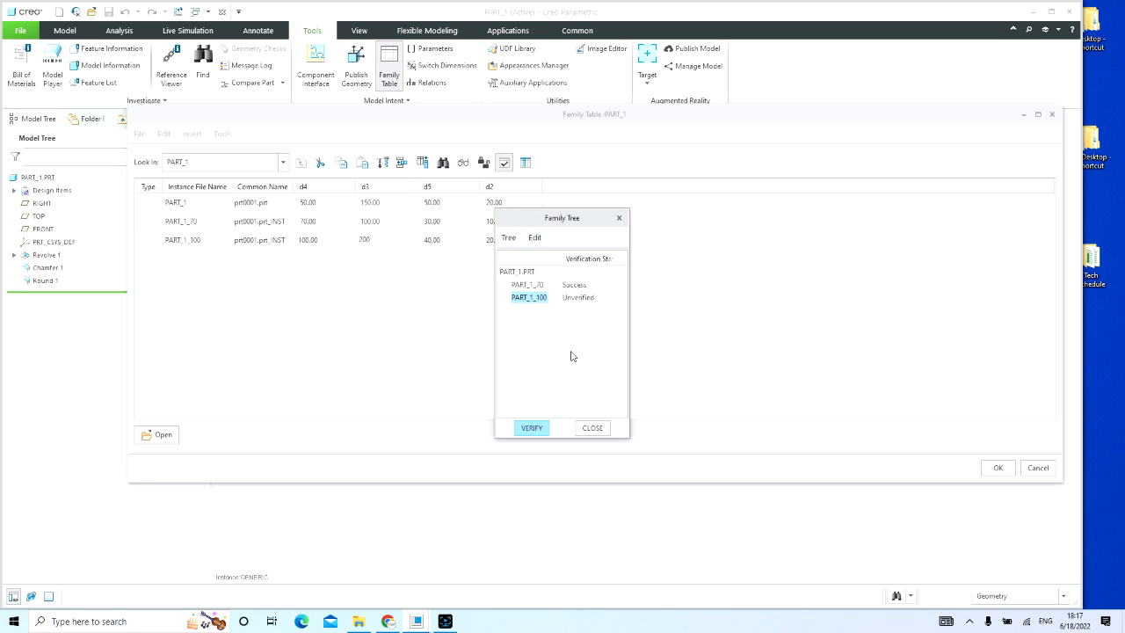
{"action": "left_click", "coordinate": [536, 429]}
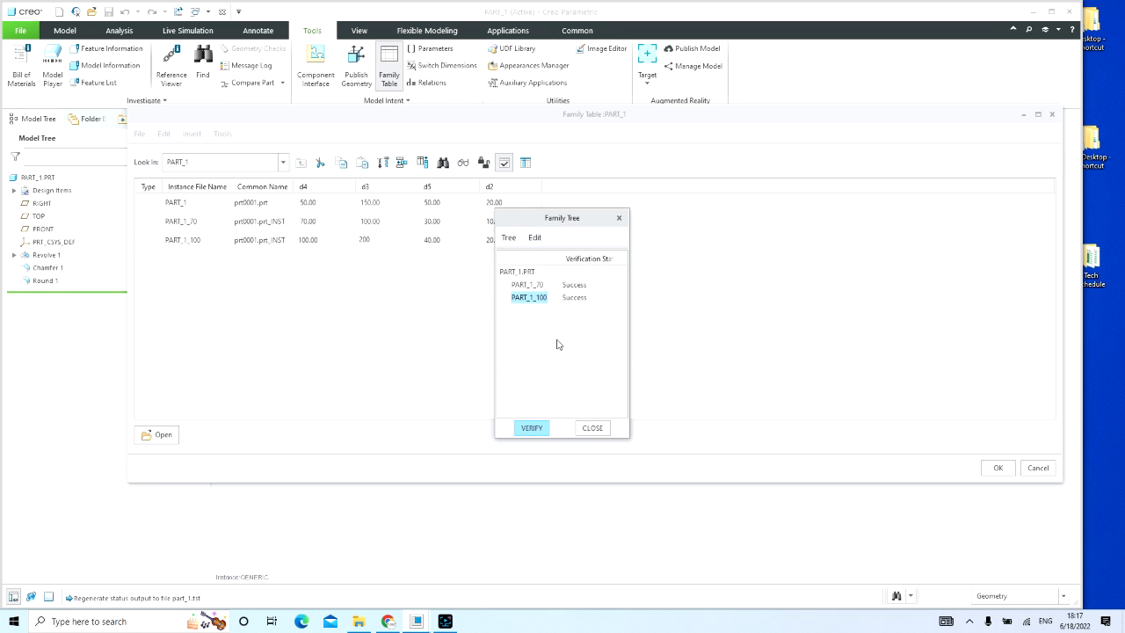
{"action": "left_click", "coordinate": [593, 428]}
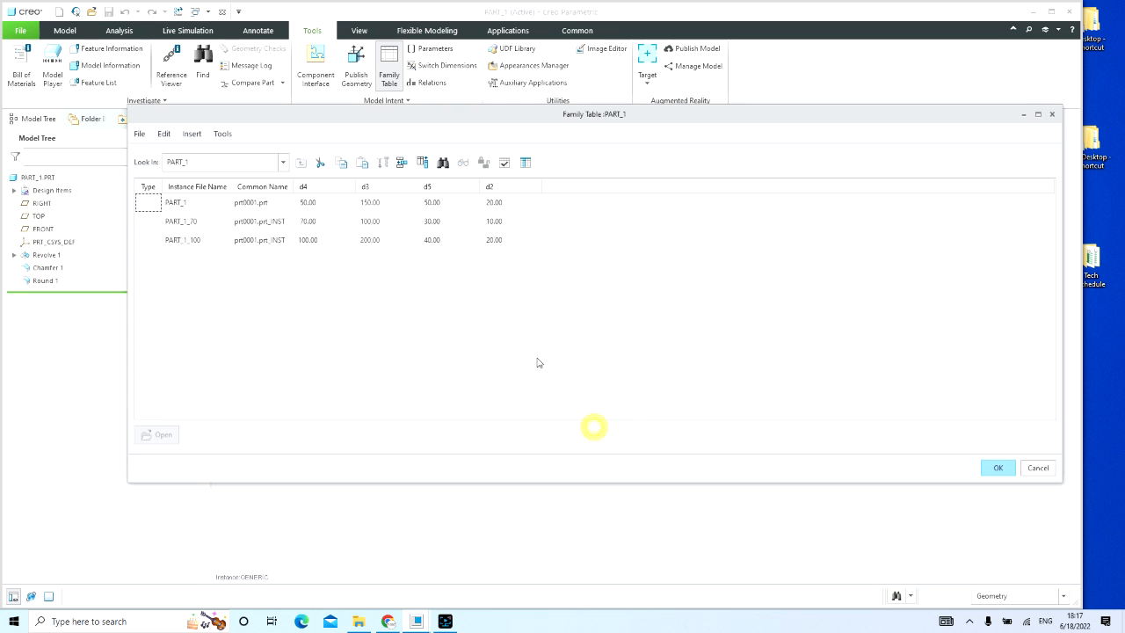
Step: Open the family table in Excel, review its instance rows and the free rows below them, and close the workbook
{"action": "left_click", "coordinate": [525, 163]}
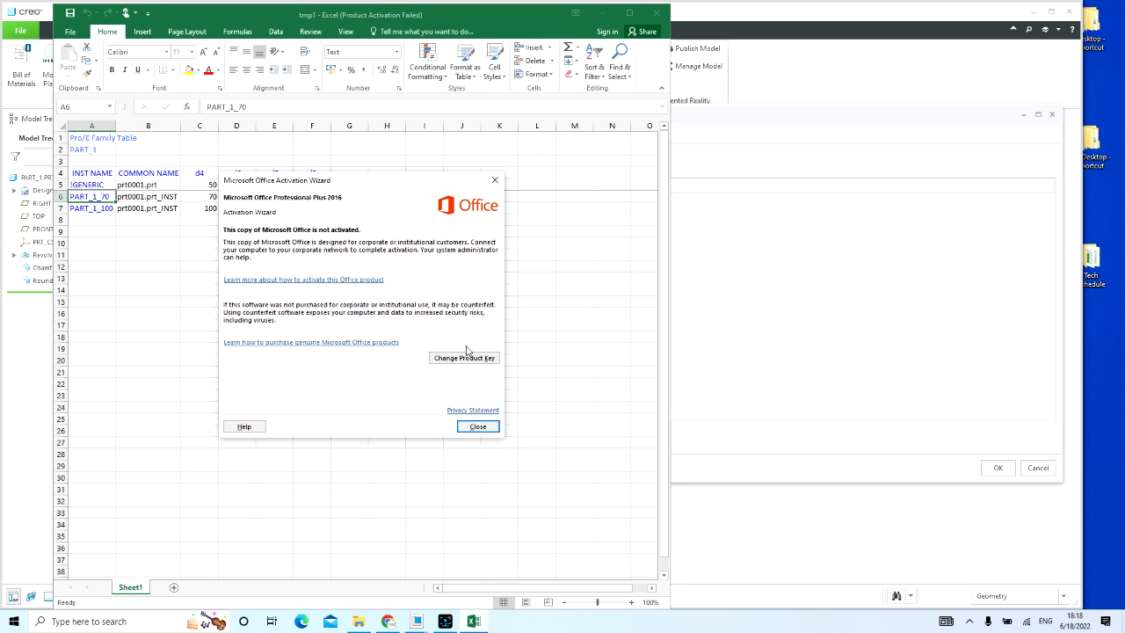
{"action": "left_click", "coordinate": [471, 427]}
{"action": "left_click", "coordinate": [453, 362]}
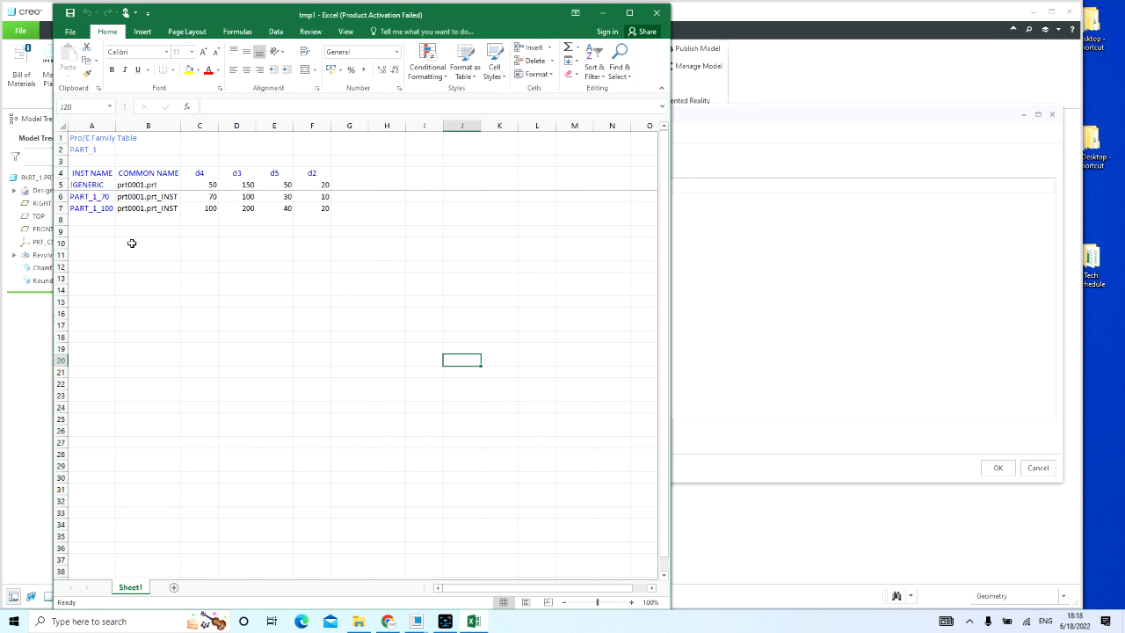
{"action": "left_click", "coordinate": [95, 243]}
{"action": "left_click_drag", "start_coordinate": [98, 219], "coordinate": [106, 336]}
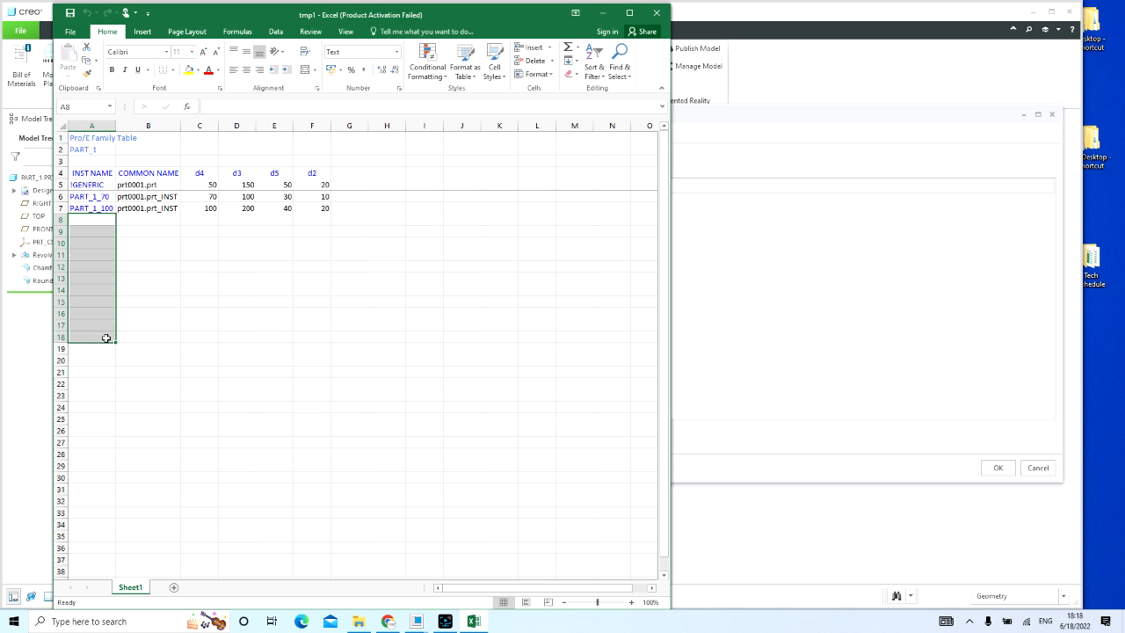
{"action": "left_click_drag", "start_coordinate": [101, 221], "coordinate": [301, 544]}
{"action": "left_click", "coordinate": [386, 395]}
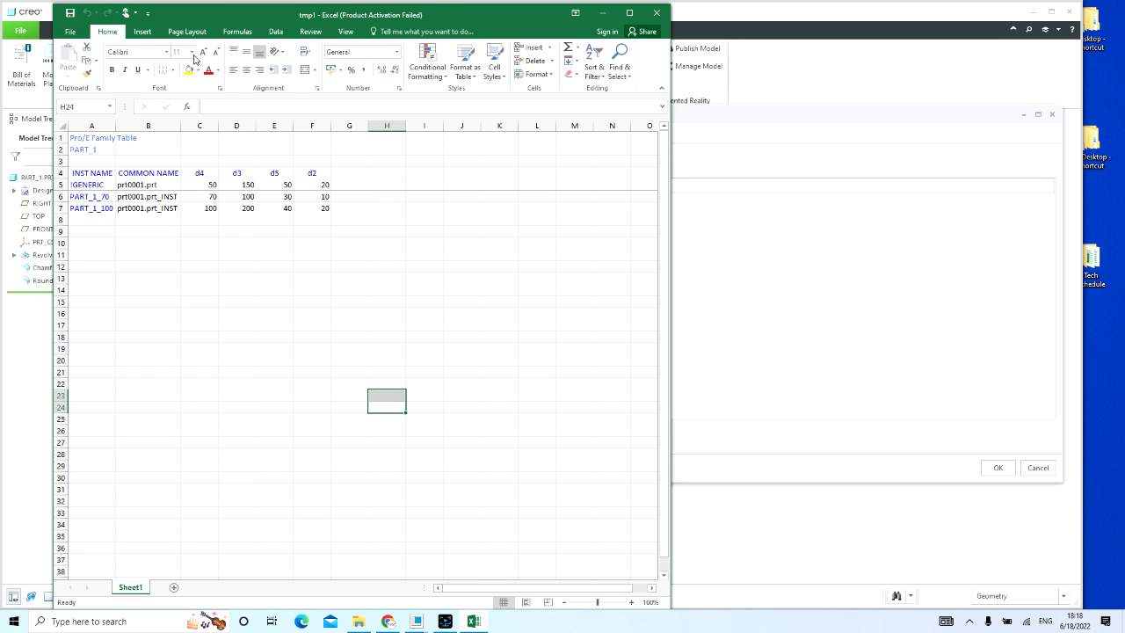
{"action": "left_click", "coordinate": [657, 12]}
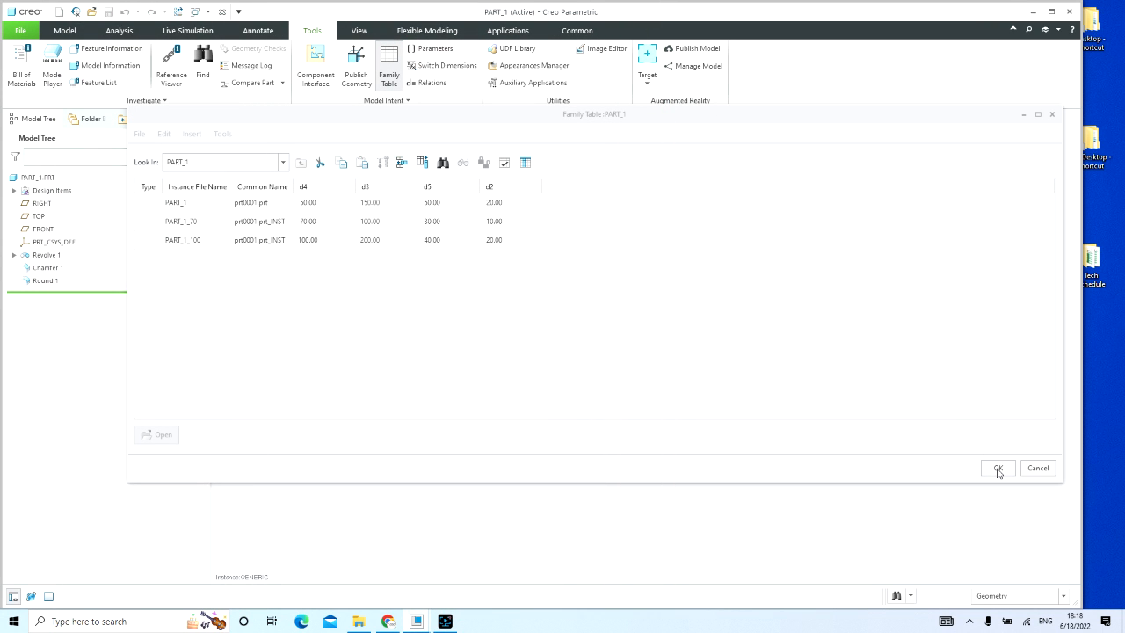
Step: Verify the PART_1_70 and PART_1_100 instances together in the family tree
{"action": "left_click", "coordinate": [503, 161]}
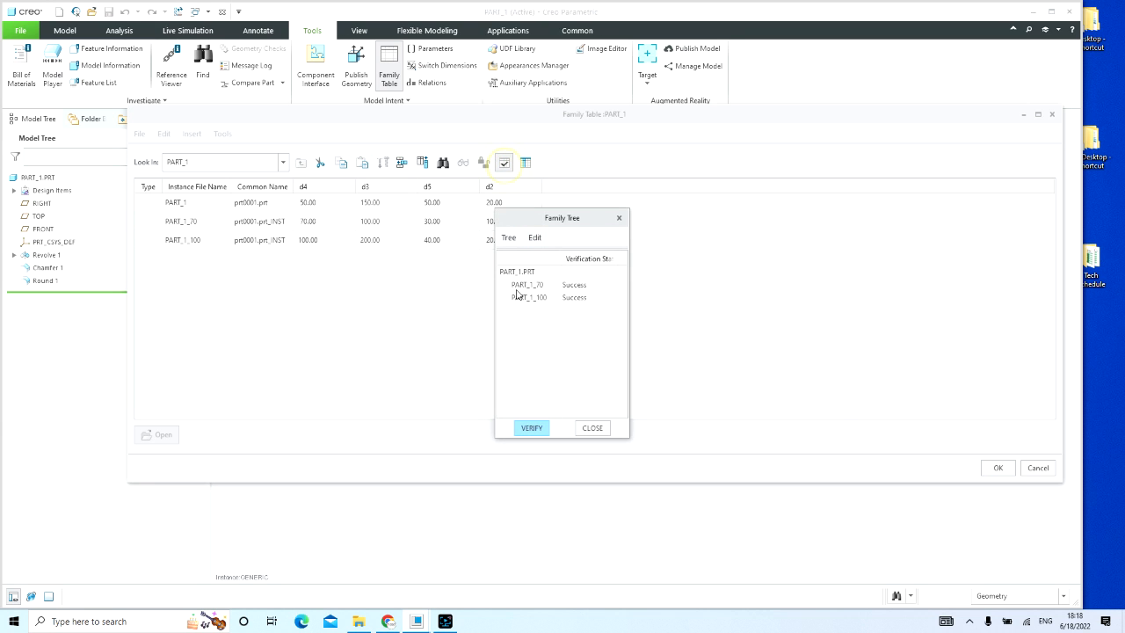
{"action": "left_click", "coordinate": [531, 285]}
{"action": "left_click", "coordinate": [528, 297], "text": "ctrl"}
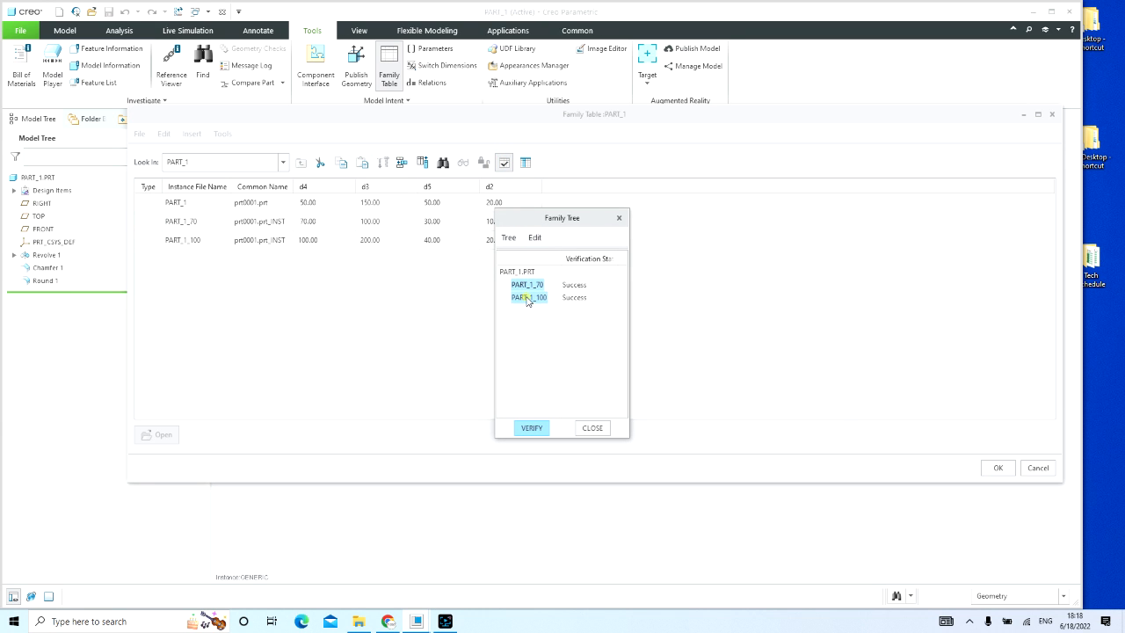
{"action": "left_click", "coordinate": [531, 428]}
{"action": "left_click", "coordinate": [592, 427]}
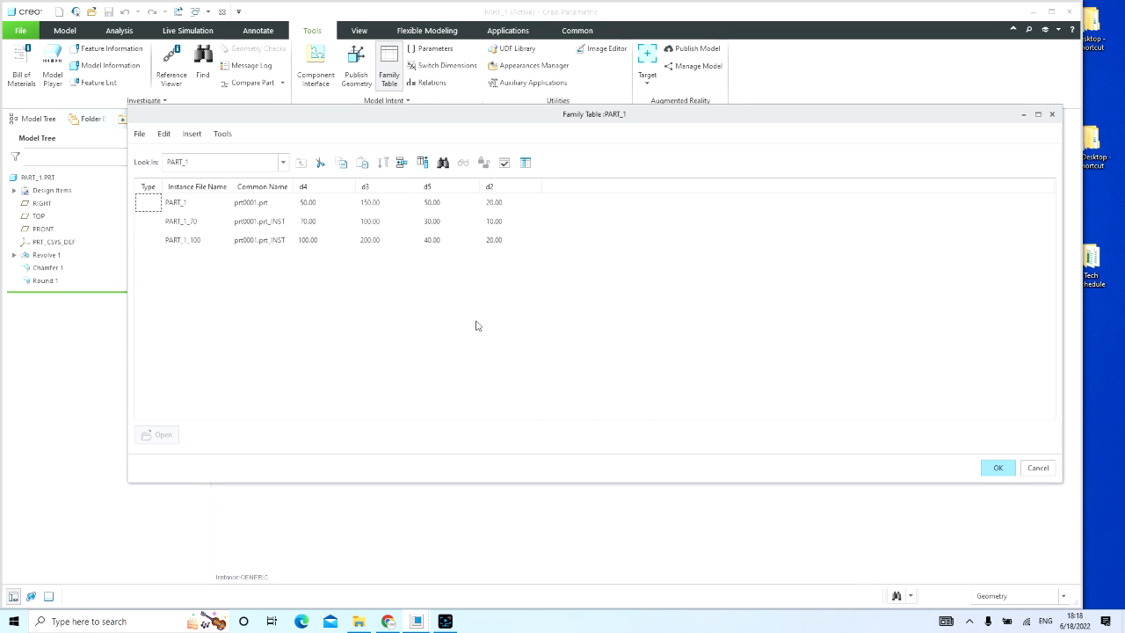
Step: Open the PART_1_100 instance as its own model and inspect its revolve dimensions
{"action": "left_click", "coordinate": [203, 238]}
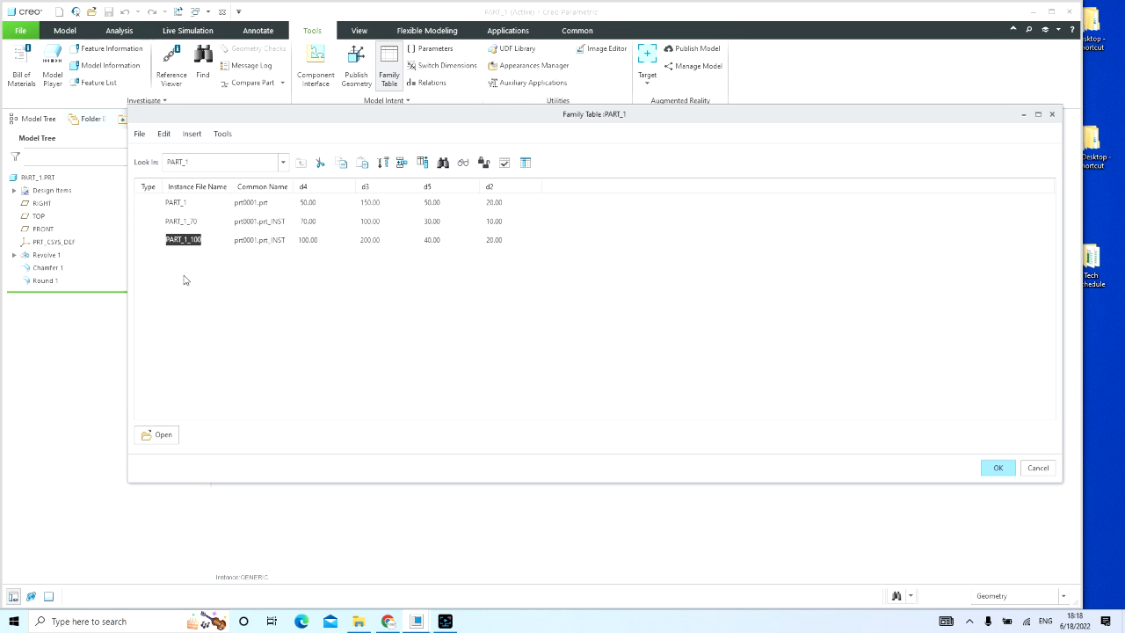
{"action": "left_click", "coordinate": [162, 434]}
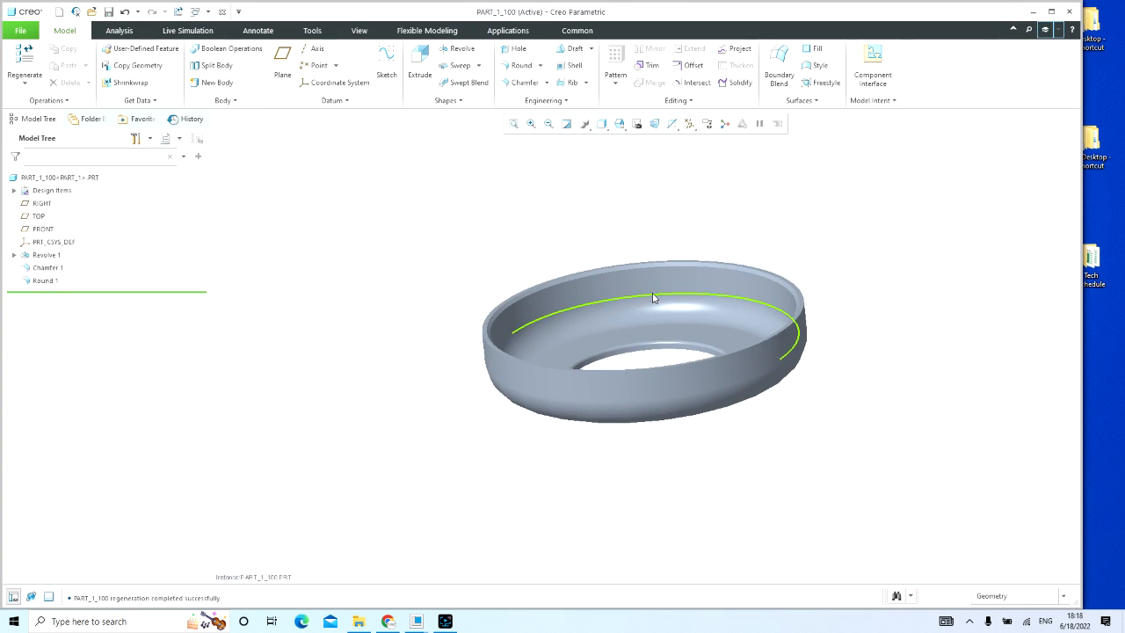
{"action": "double_click", "coordinate": [658, 284]}
{"action": "middle_click_drag", "start_coordinate": [654, 353], "coordinate": [707, 366]}
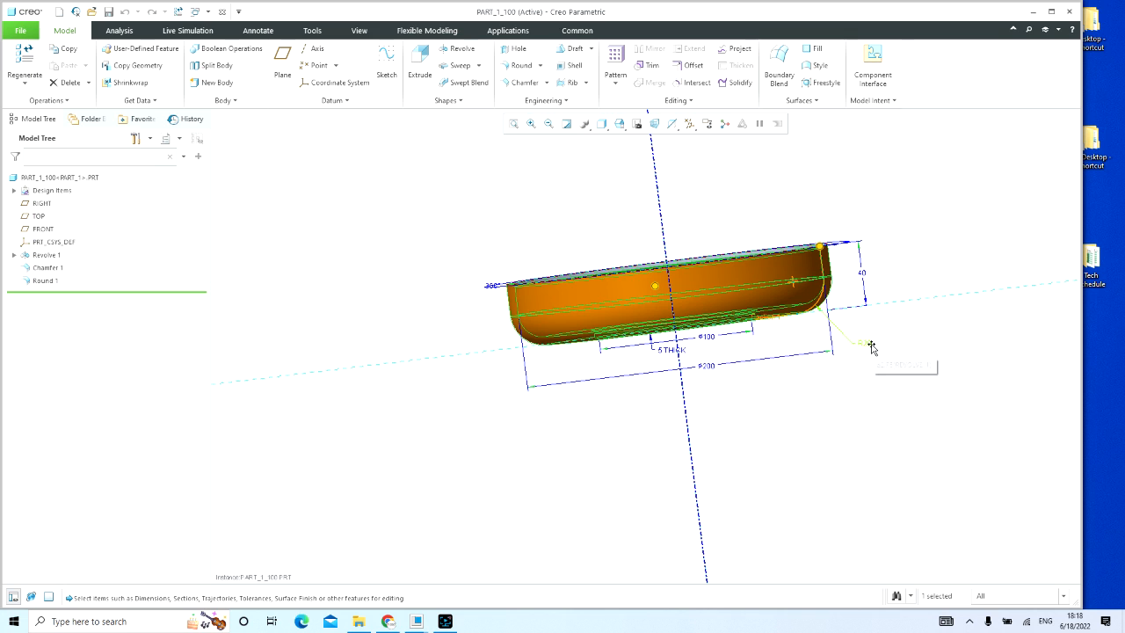
{"action": "left_click", "coordinate": [838, 413]}
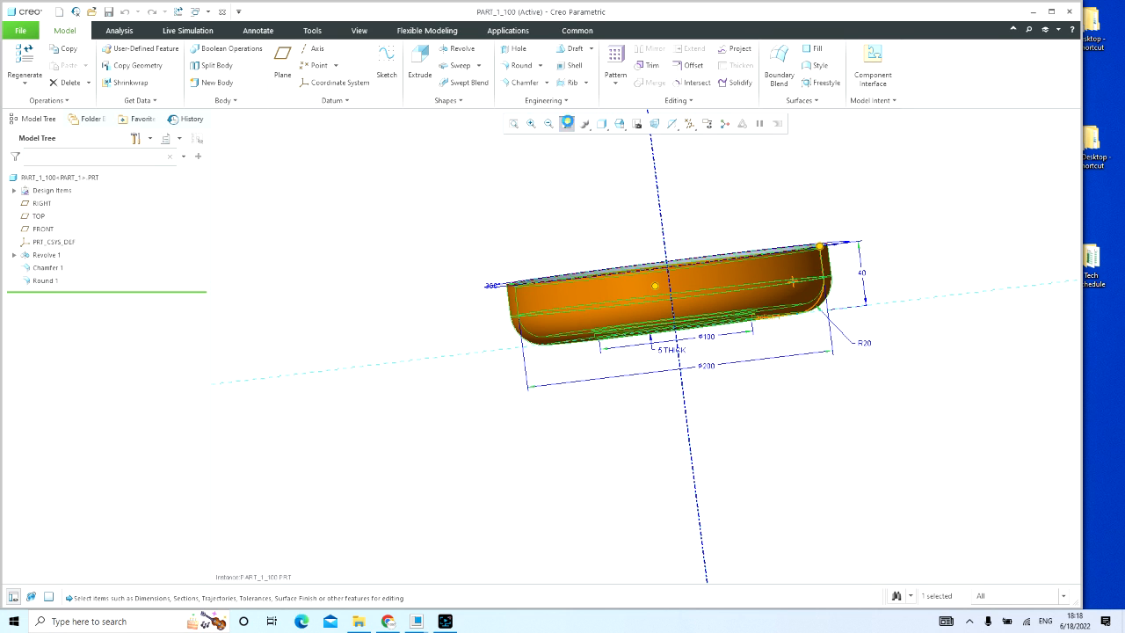
{"action": "left_click", "coordinate": [557, 155]}
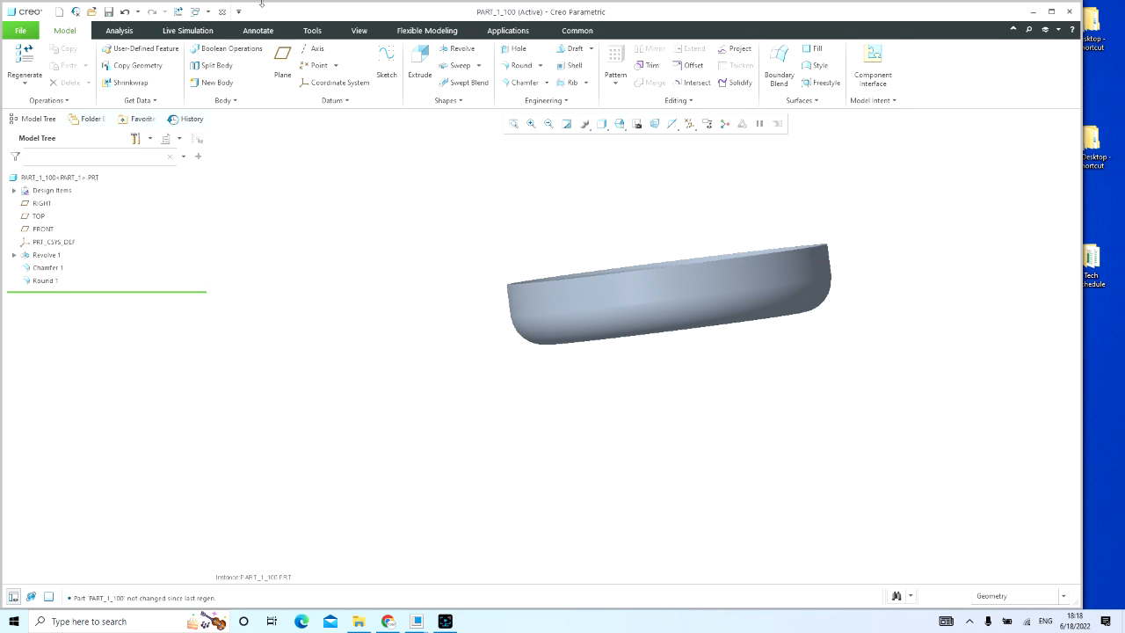
Step: Close the PART_1_100 model window and save the generic PART_1
{"action": "left_click", "coordinate": [222, 12]}
{"action": "left_click", "coordinate": [109, 13]}
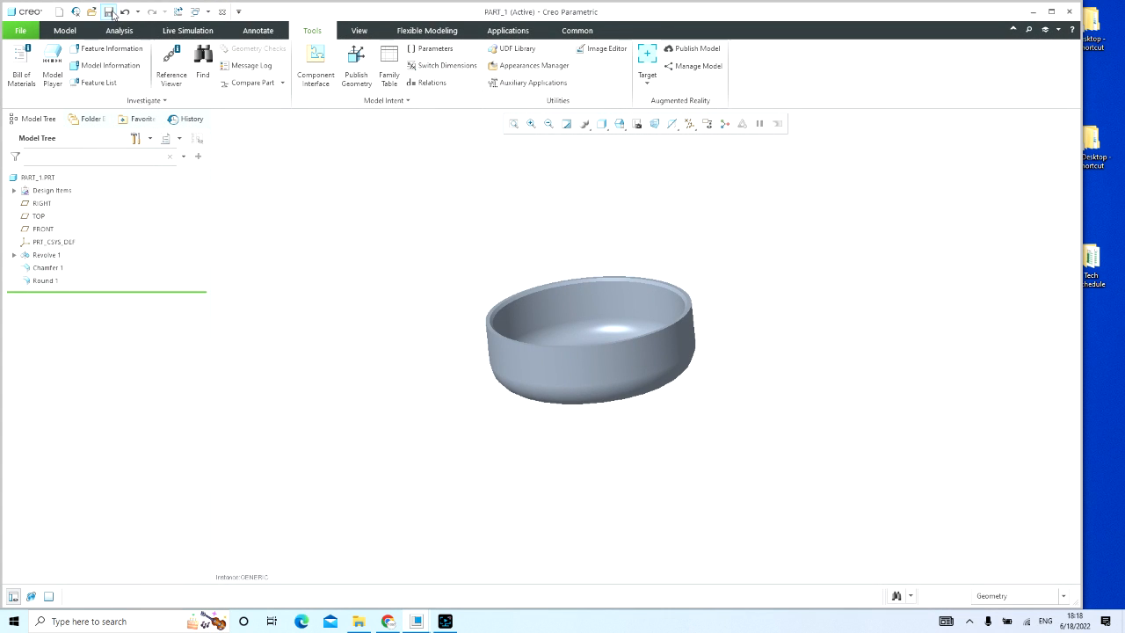
Step: Start a new drawing that uses the drawing model's file name and no default template
{"action": "left_click", "coordinate": [59, 11]}
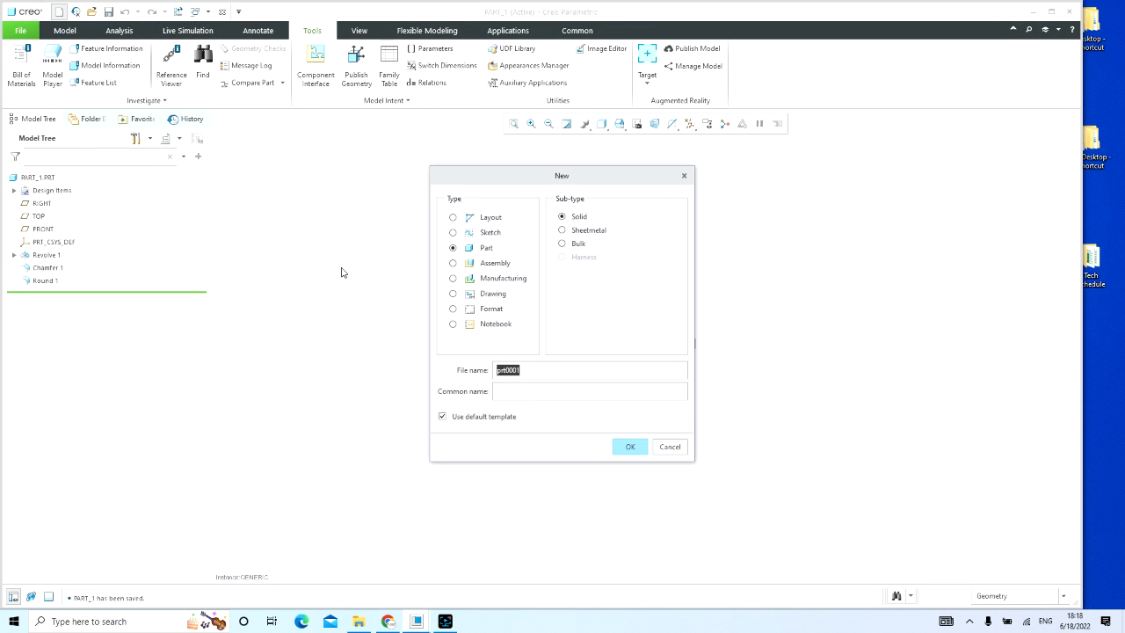
{"action": "left_click", "coordinate": [480, 294]}
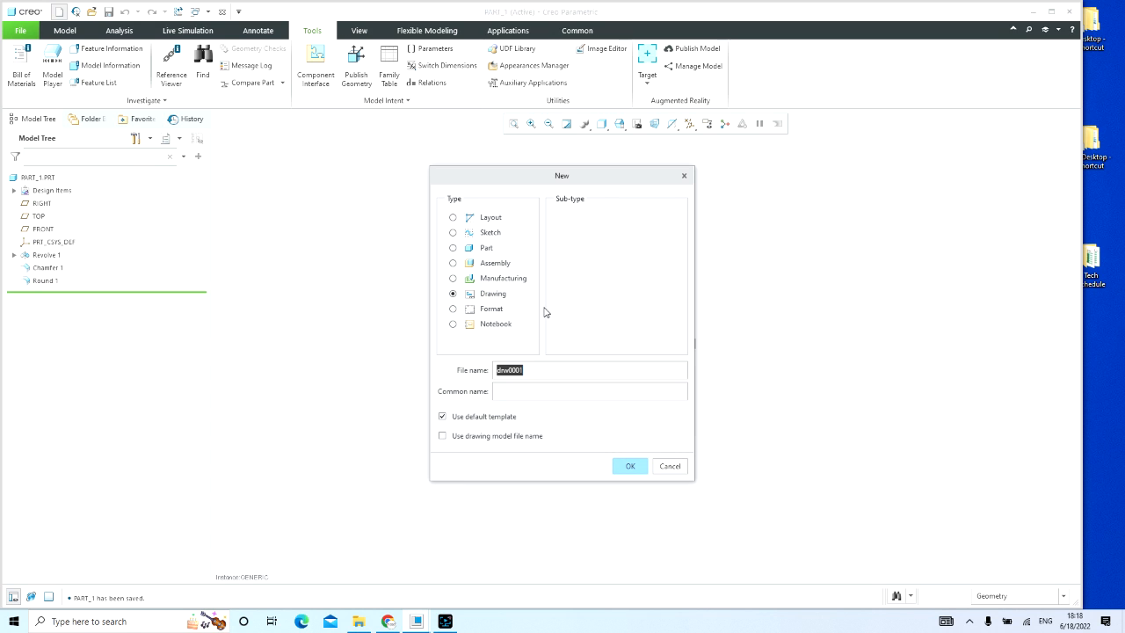
{"action": "left_click", "coordinate": [502, 436]}
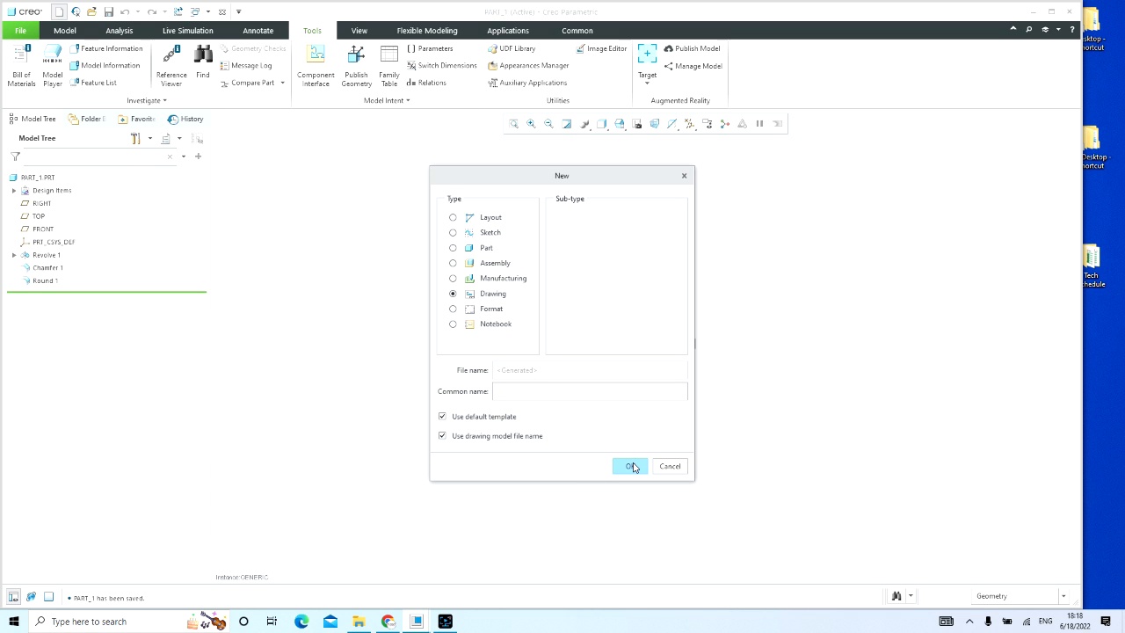
{"action": "left_click", "coordinate": [503, 416]}
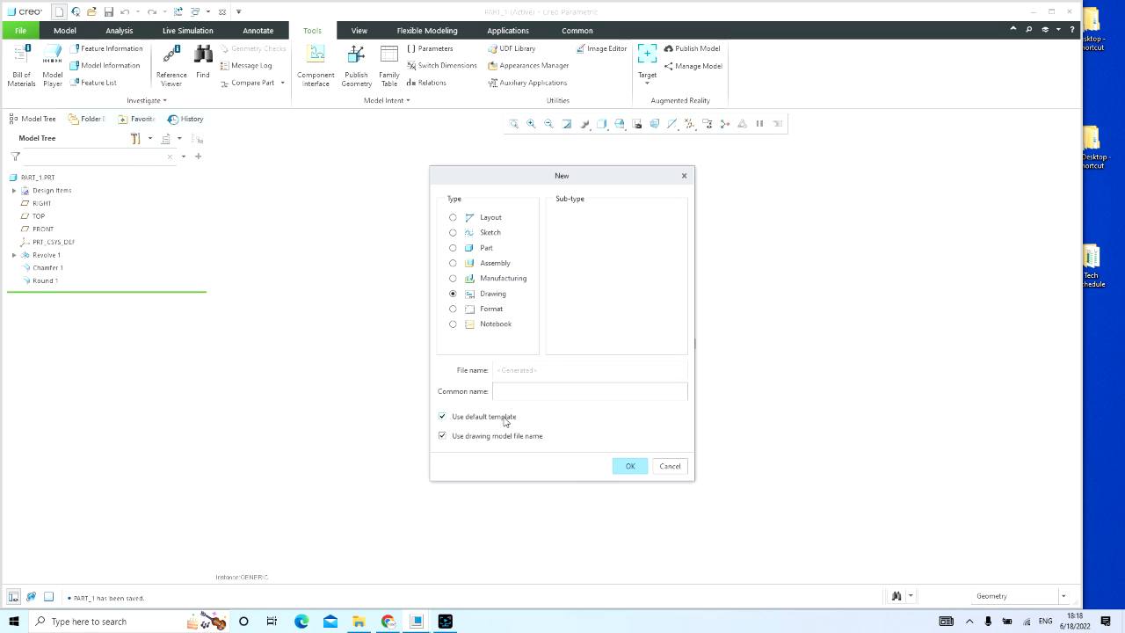
{"action": "left_click", "coordinate": [624, 466]}
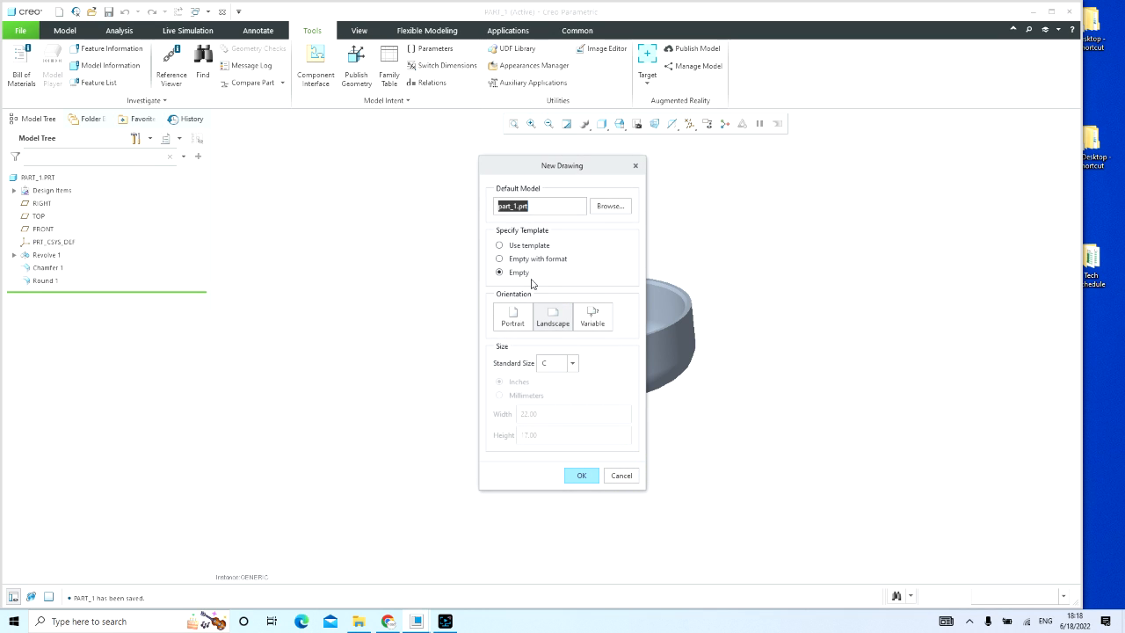
Step: Use the drawing template a4_land_rcad.drw from the Templete folder of R_CAD_PRO_STD on the E: drive
{"action": "left_click", "coordinate": [519, 247]}
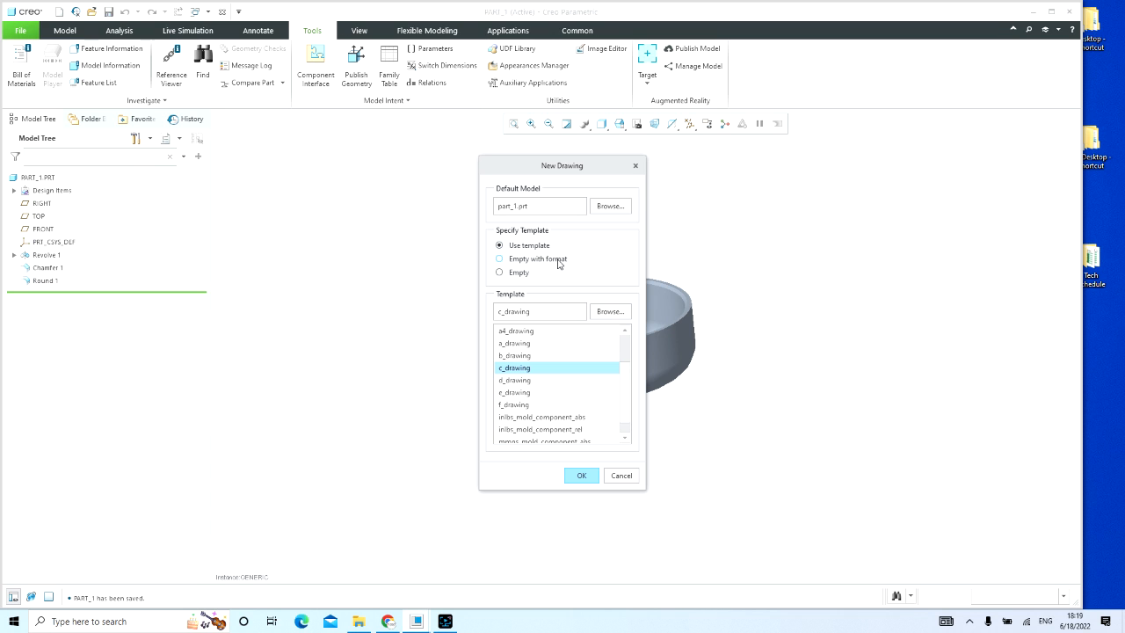
{"action": "left_click", "coordinate": [603, 311]}
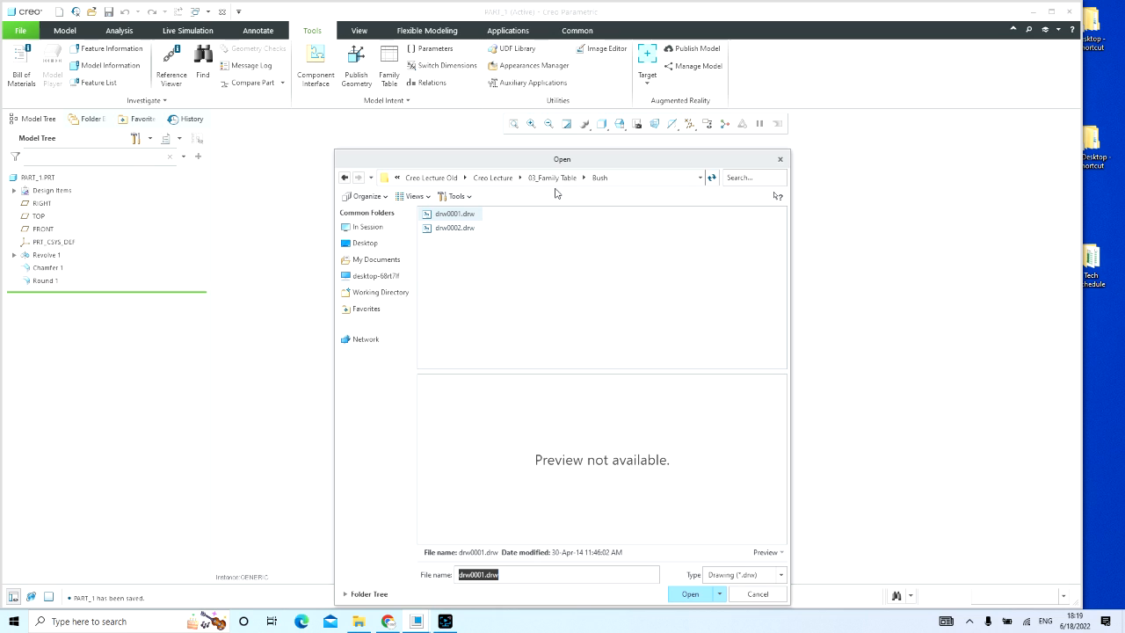
{"action": "left_click", "coordinate": [432, 179]}
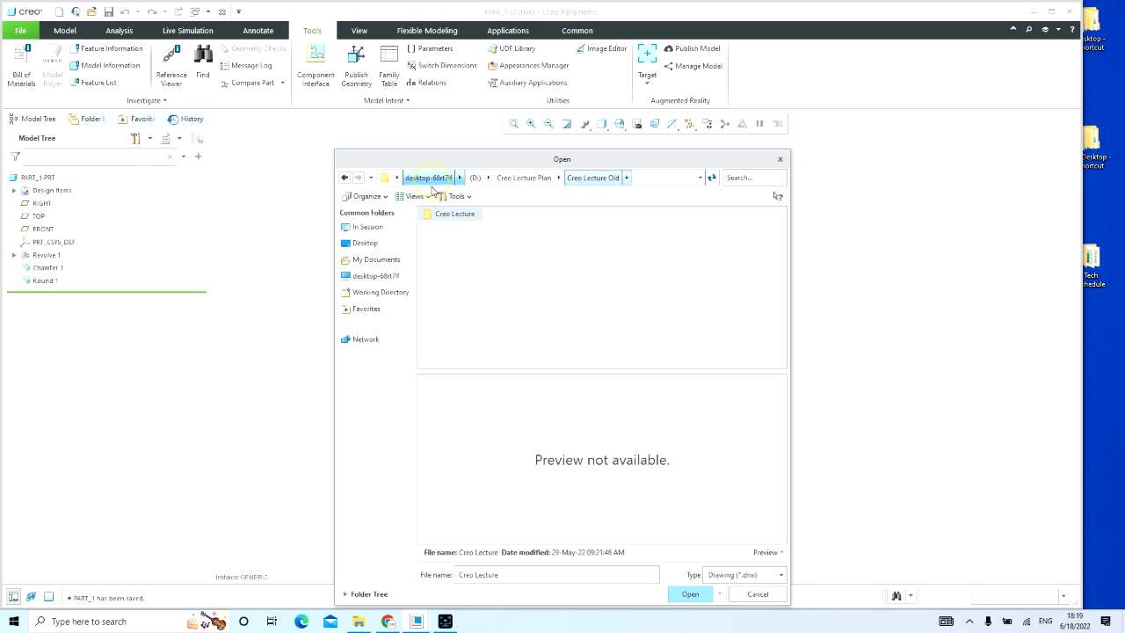
{"action": "left_click", "coordinate": [527, 177]}
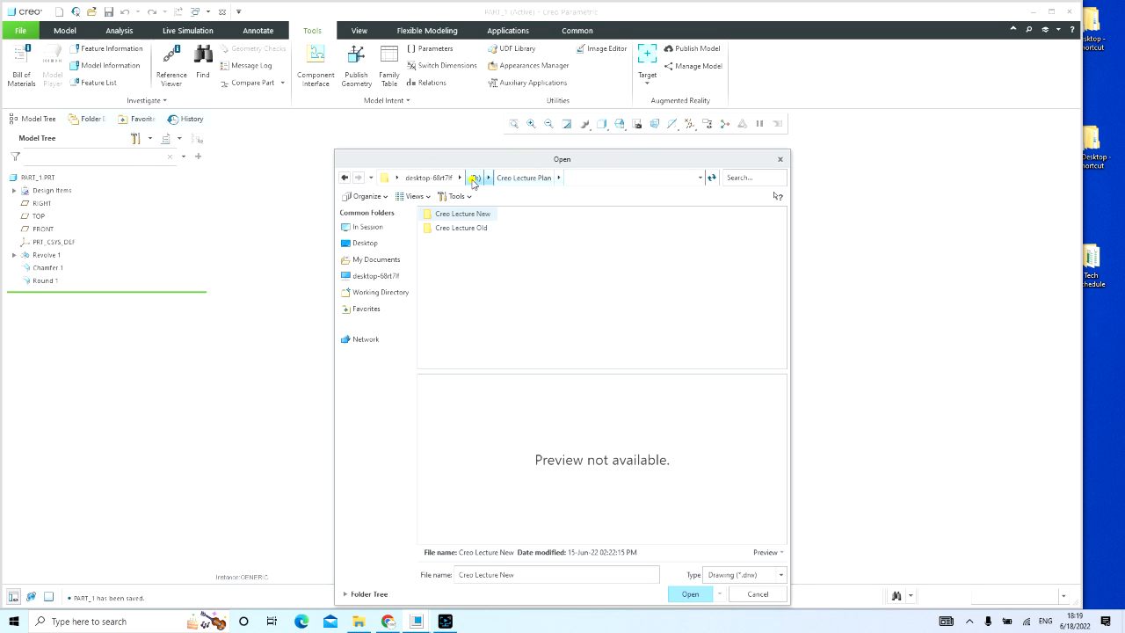
{"action": "left_click", "coordinate": [475, 177]}
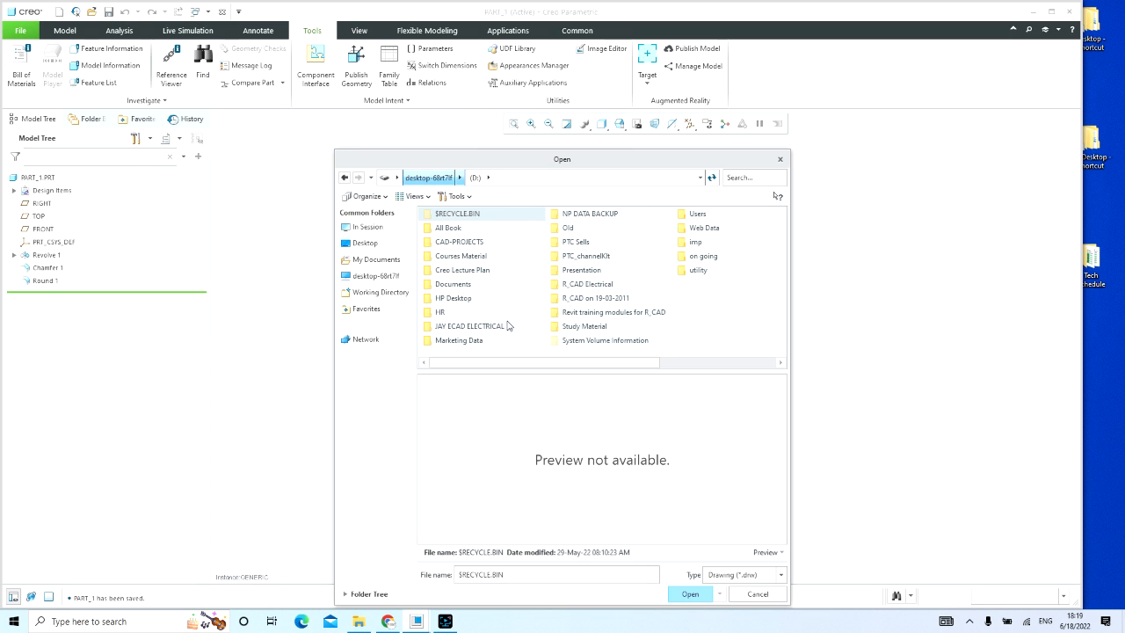
{"action": "left_click", "coordinate": [435, 178]}
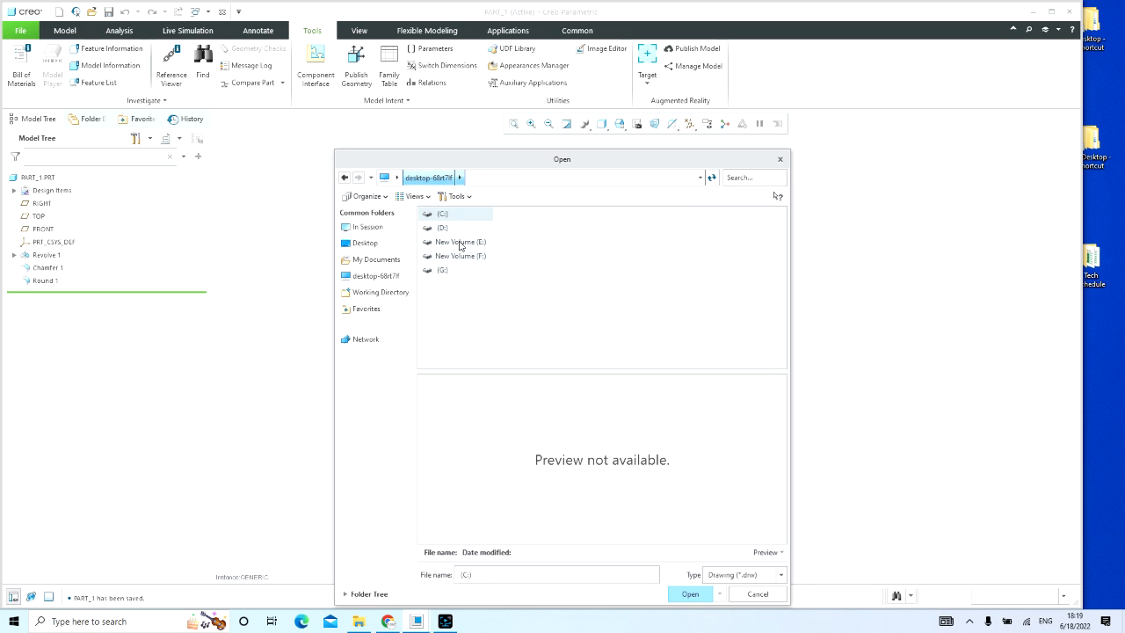
{"action": "double_click", "coordinate": [460, 242]}
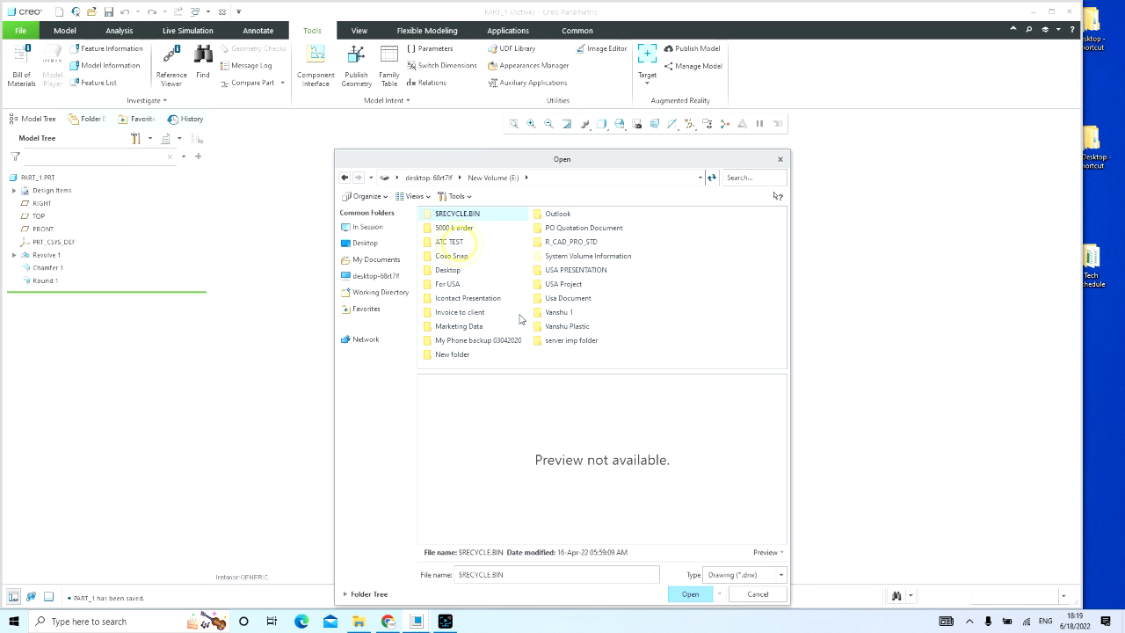
{"action": "left_click", "coordinate": [555, 244]}
{"action": "double_click", "coordinate": [555, 244]}
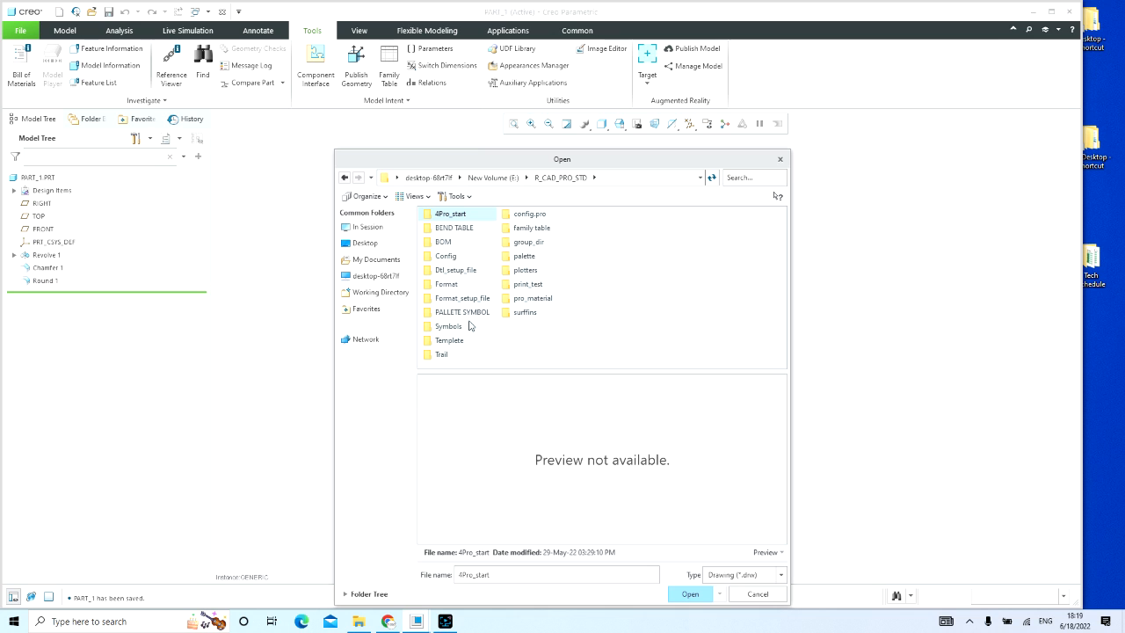
{"action": "double_click", "coordinate": [448, 340]}
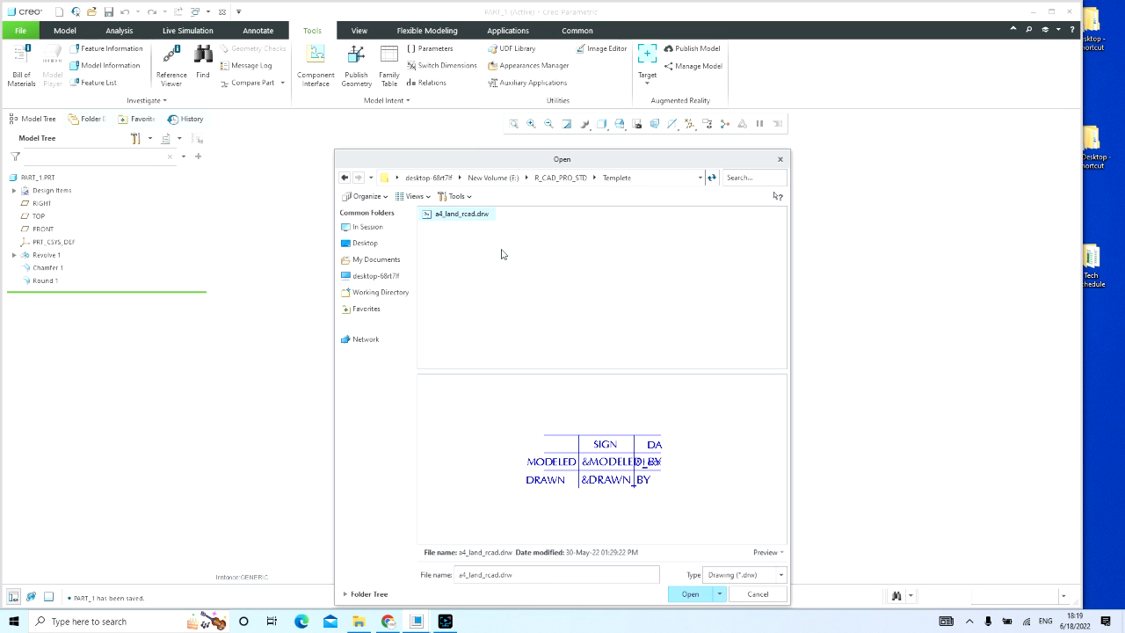
{"action": "left_click", "coordinate": [464, 217]}
{"action": "double_click", "coordinate": [464, 217]}
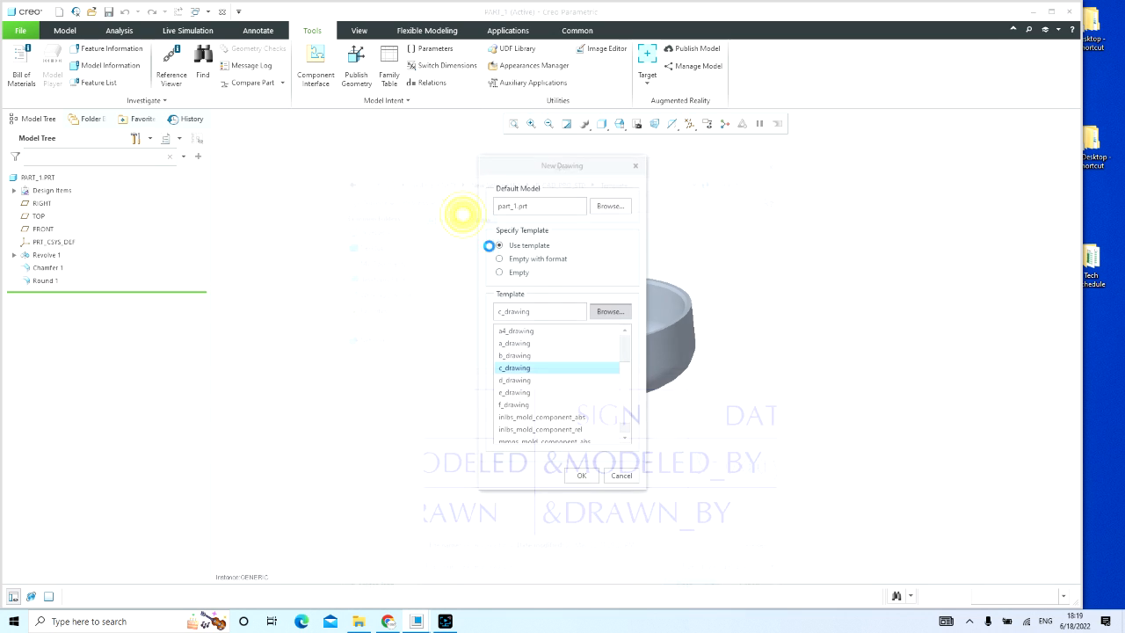
Step: Create the drawing from the generic instance and leave the prompted title block parameters, such as PART_NAME, ASSEMBLY and QUANTITY, blank
{"action": "left_click", "coordinate": [581, 475]}
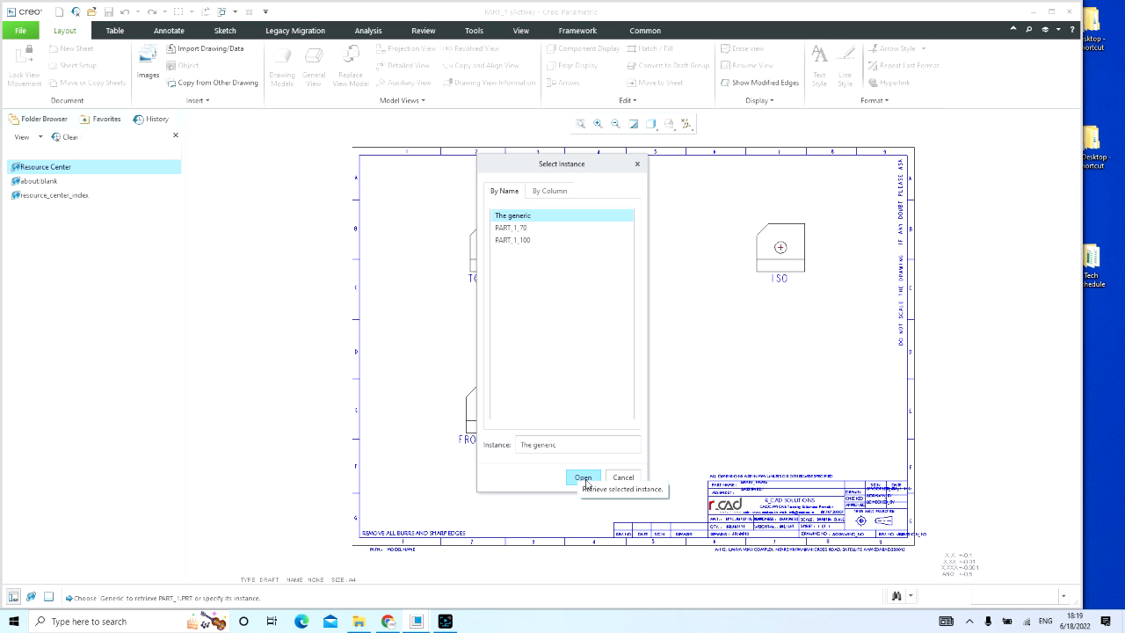
{"action": "left_click", "coordinate": [584, 478]}
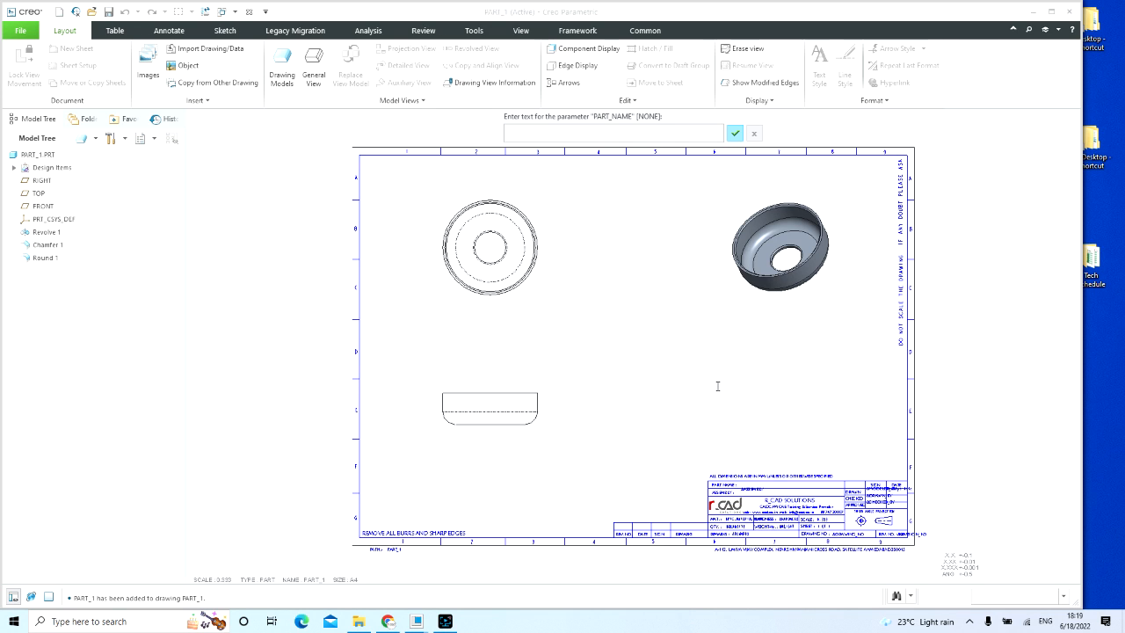
{"action": "key", "text": "Return"}
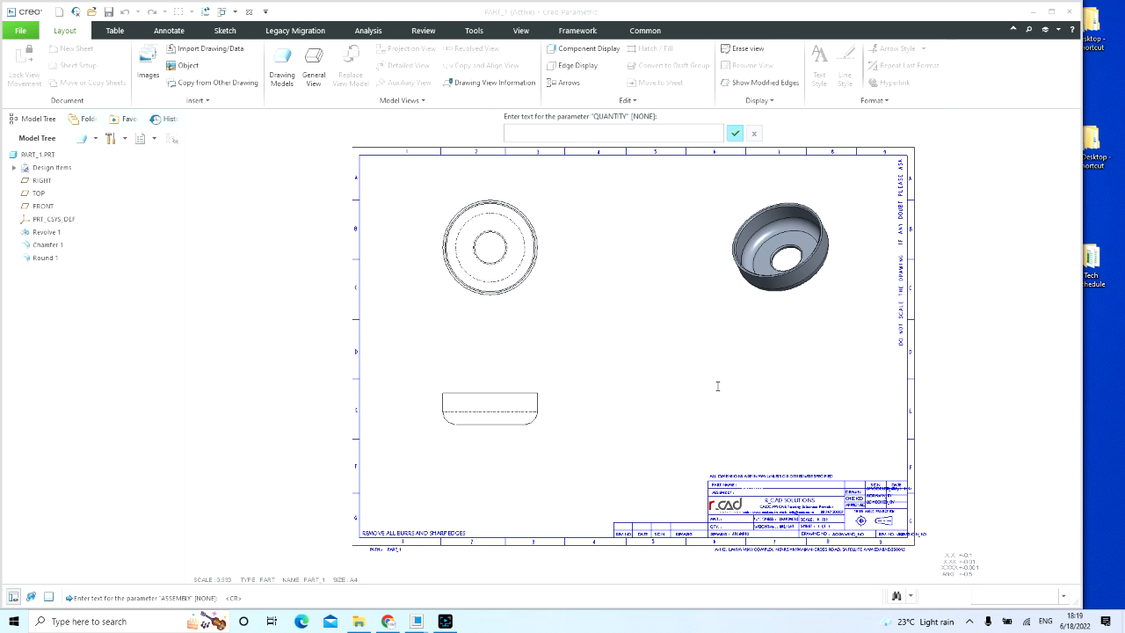
{"action": "key", "text": "Return"}
{"action": "key", "text": "Return"}
{"action": "key", "text": "Return"}
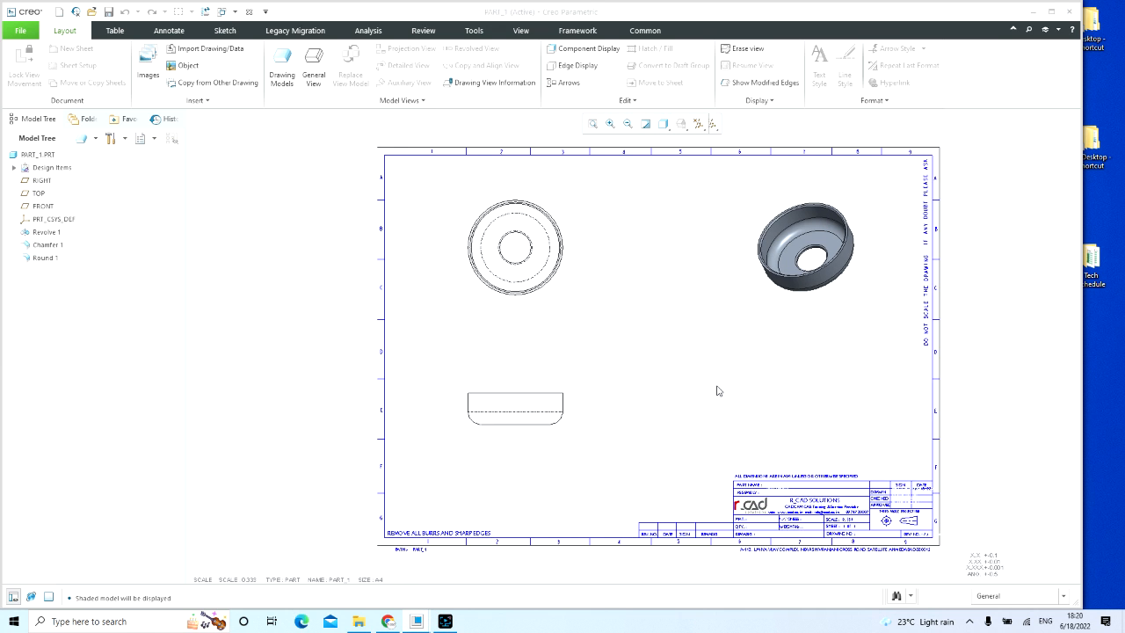
Step: Move the date note in the title block down into the DRAWN row of the DATE column
{"action": "scroll", "coordinate": [818, 530], "scroll_direction": "down", "scroll_amount": 5}
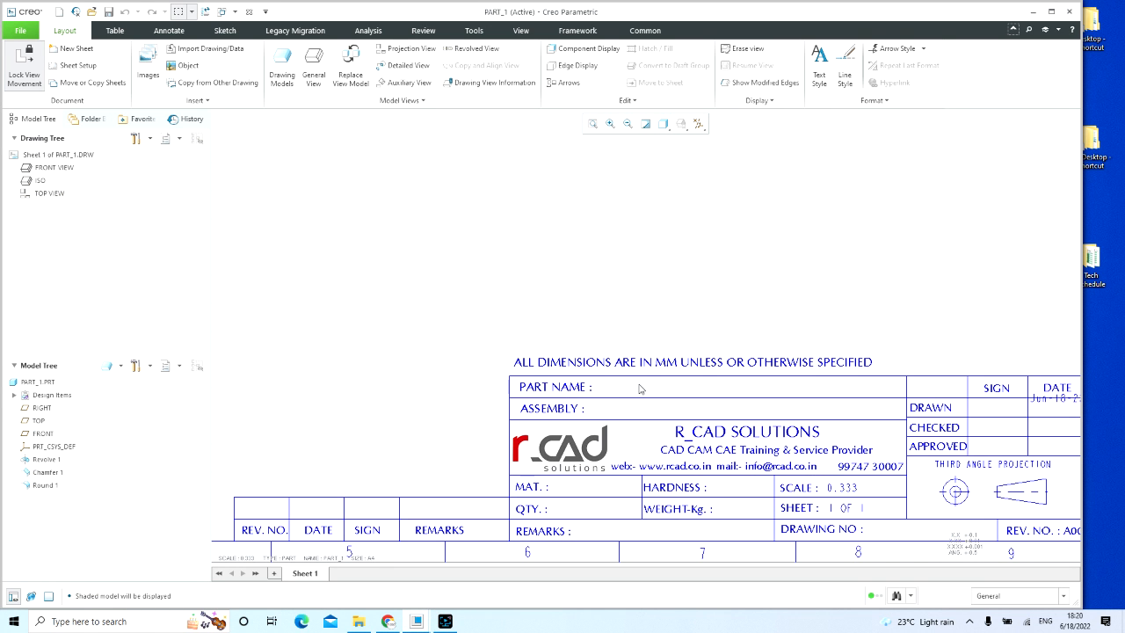
{"action": "scroll", "coordinate": [678, 368], "scroll_direction": "up", "scroll_amount": 3}
{"action": "scroll", "coordinate": [783, 381], "scroll_direction": "down", "scroll_amount": 3}
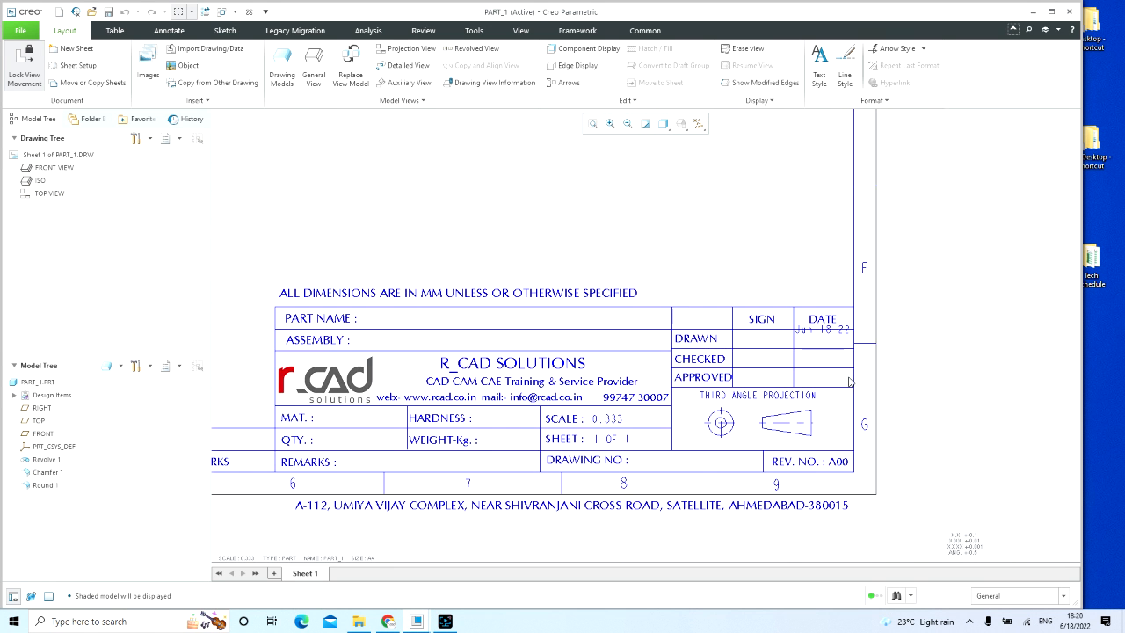
{"action": "left_click", "coordinate": [818, 330]}
{"action": "scroll", "coordinate": [826, 332], "scroll_direction": "down", "scroll_amount": 4}
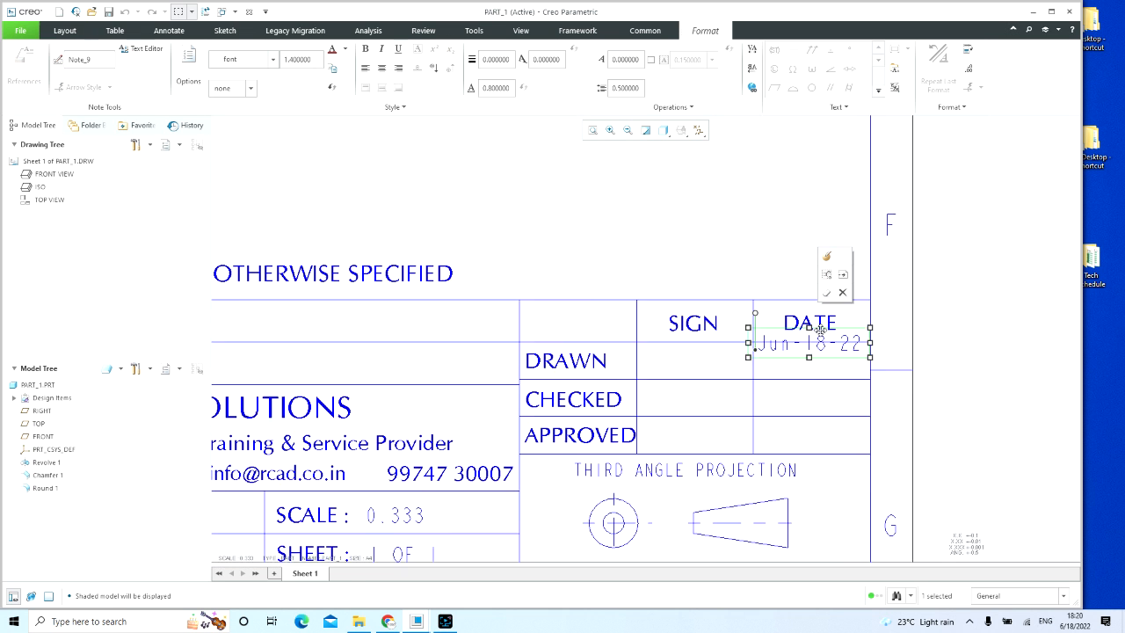
{"action": "left_click_drag", "start_coordinate": [802, 328], "coordinate": [801, 351]}
{"action": "scroll", "coordinate": [867, 324], "scroll_direction": "up", "scroll_amount": 3}
{"action": "left_click", "coordinate": [643, 255]}
{"action": "scroll", "coordinate": [603, 387], "scroll_direction": "up", "scroll_amount": 4}
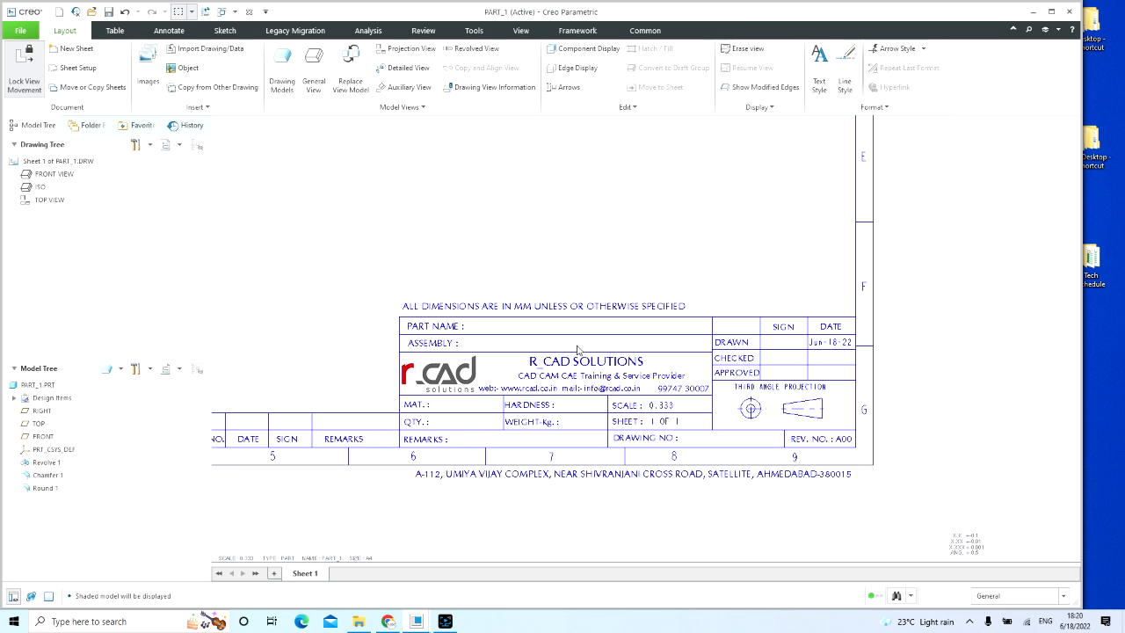
Step: Unlock view movement and move the front view a little lower on the sheet
{"action": "scroll", "coordinate": [604, 400], "scroll_direction": "up", "scroll_amount": 3}
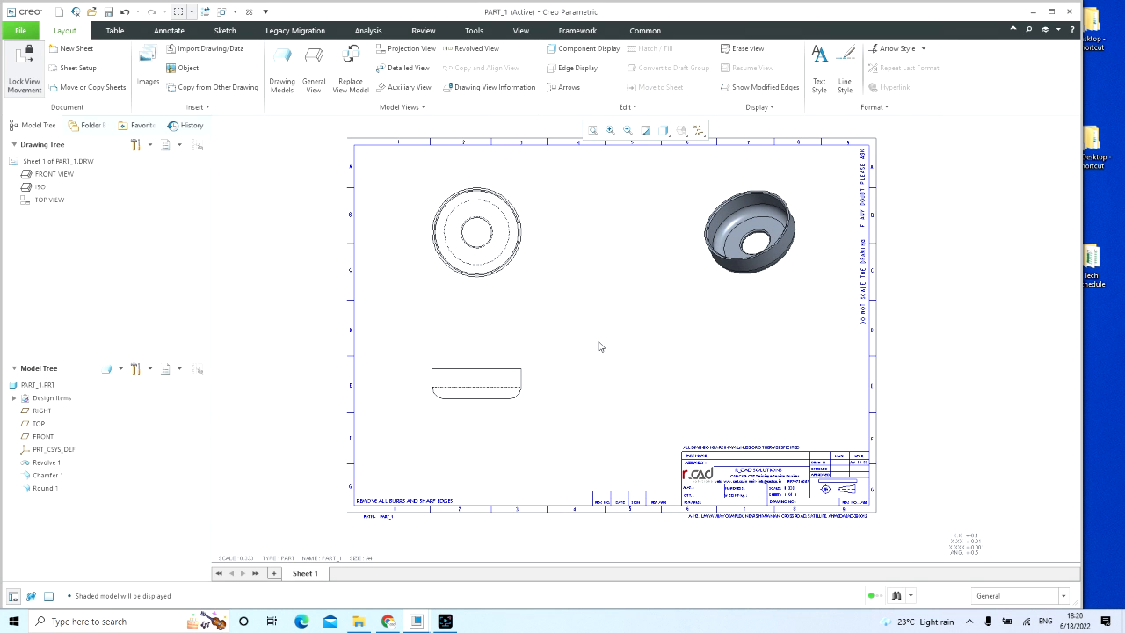
{"action": "middle_click_drag", "start_coordinate": [599, 347], "coordinate": [561, 393]}
{"action": "left_click", "coordinate": [446, 435]}
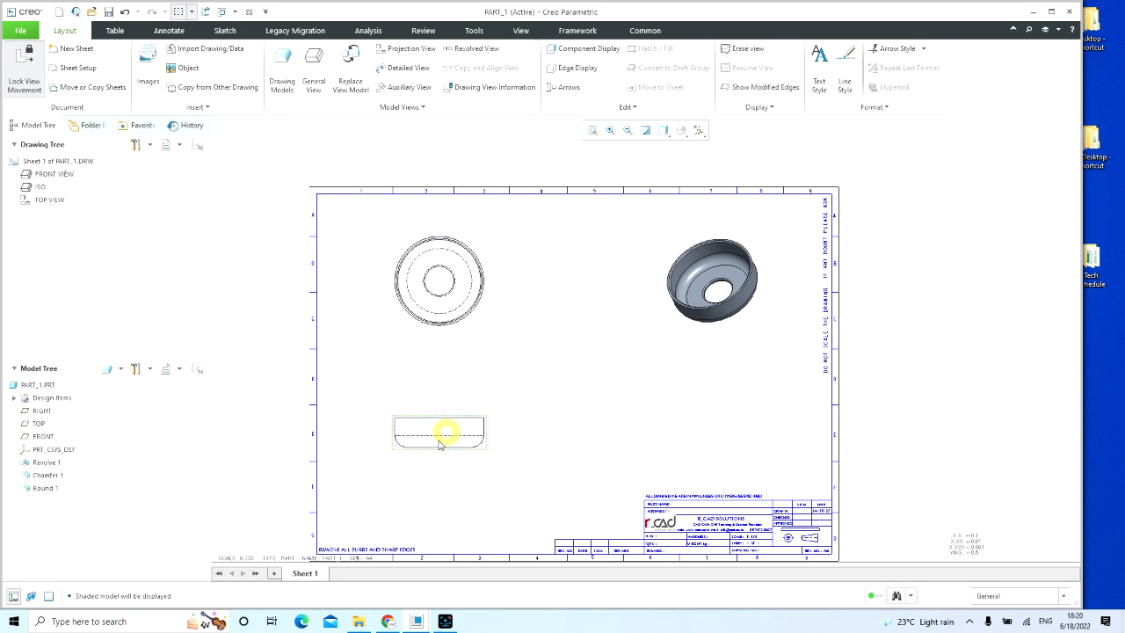
{"action": "left_click", "coordinate": [377, 328]}
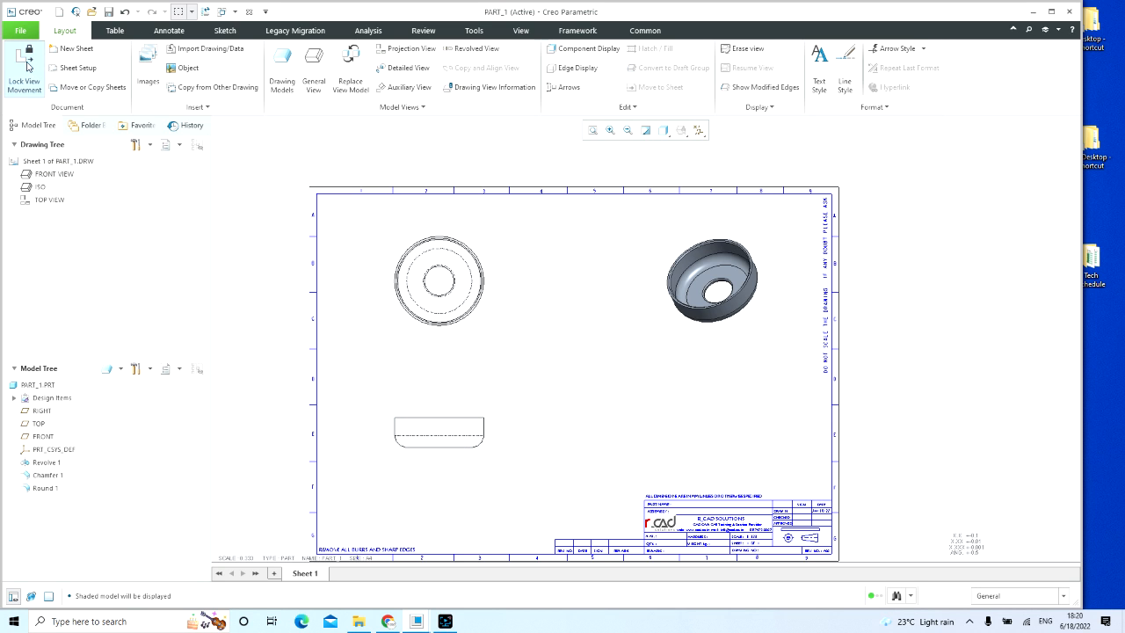
{"action": "left_click", "coordinate": [440, 434]}
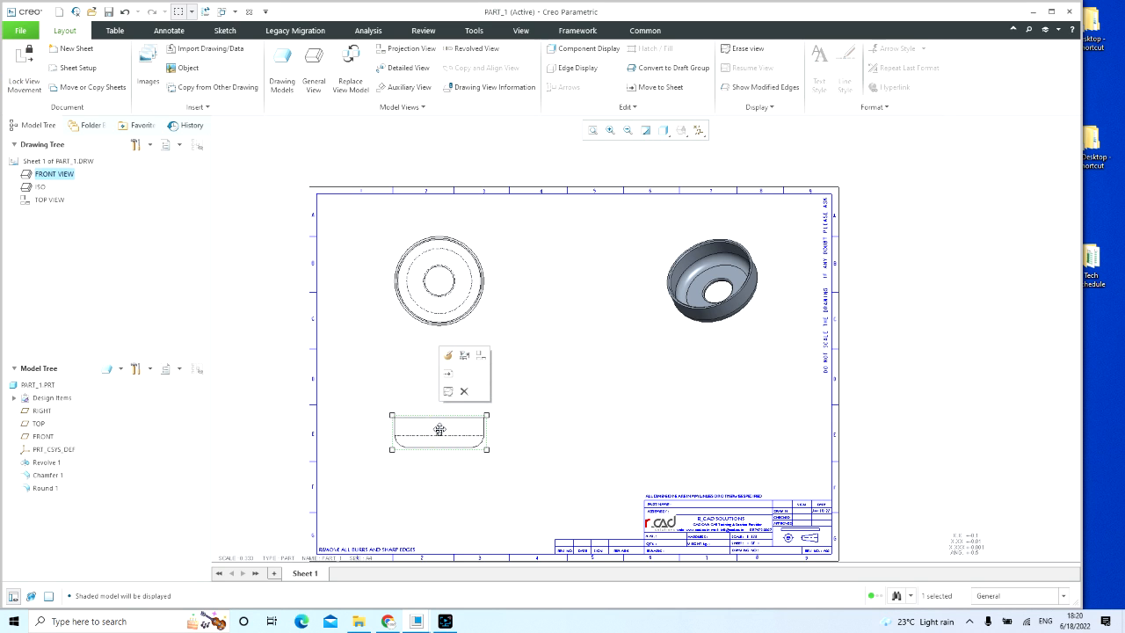
{"action": "left_click_drag", "start_coordinate": [439, 430], "coordinate": [439, 459]}
{"action": "left_click", "coordinate": [542, 404]}
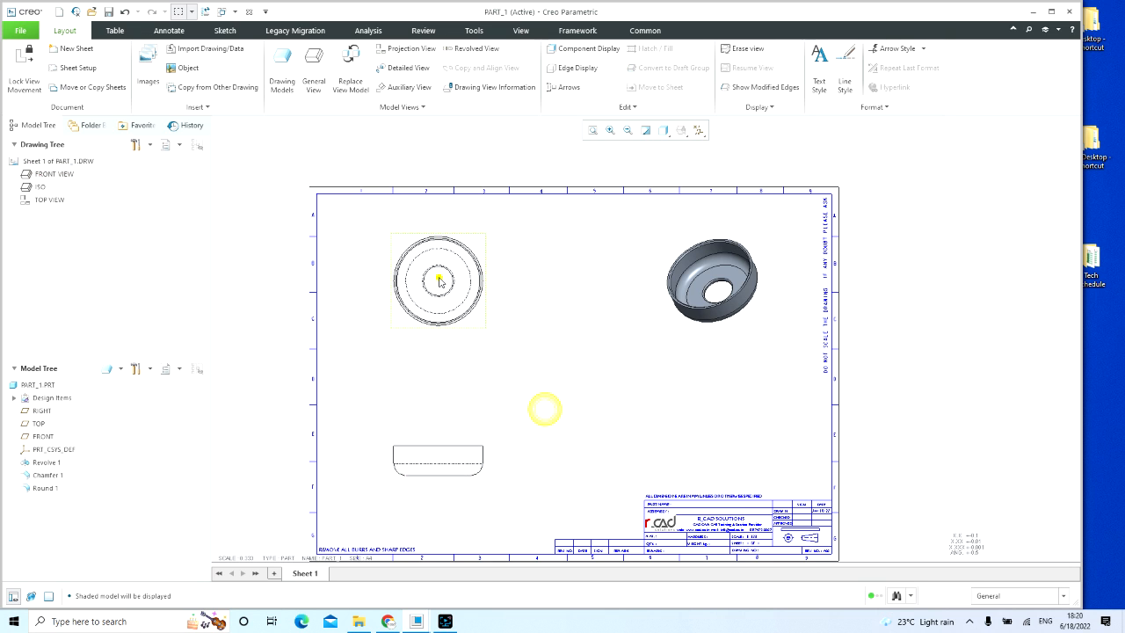
Step: Move the top view down about 29 units and the isometric view about 16 units right and 9 down
{"action": "left_click", "coordinate": [442, 280]}
{"action": "left_click_drag", "start_coordinate": [442, 279], "coordinate": [442, 332]}
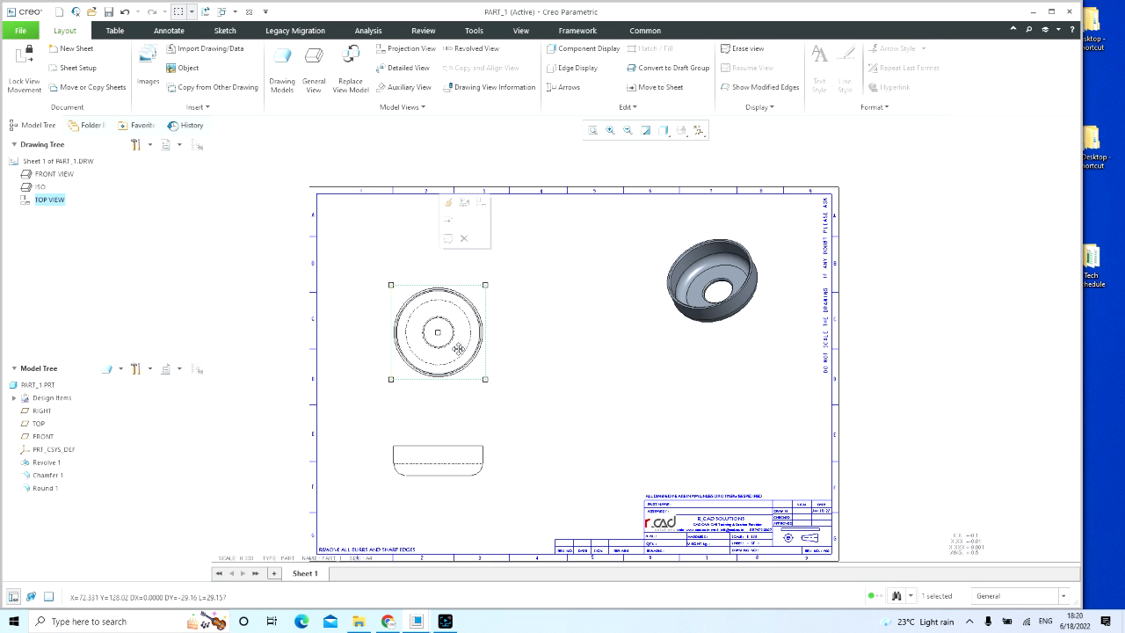
{"action": "left_click", "coordinate": [555, 394]}
{"action": "left_click", "coordinate": [716, 274]}
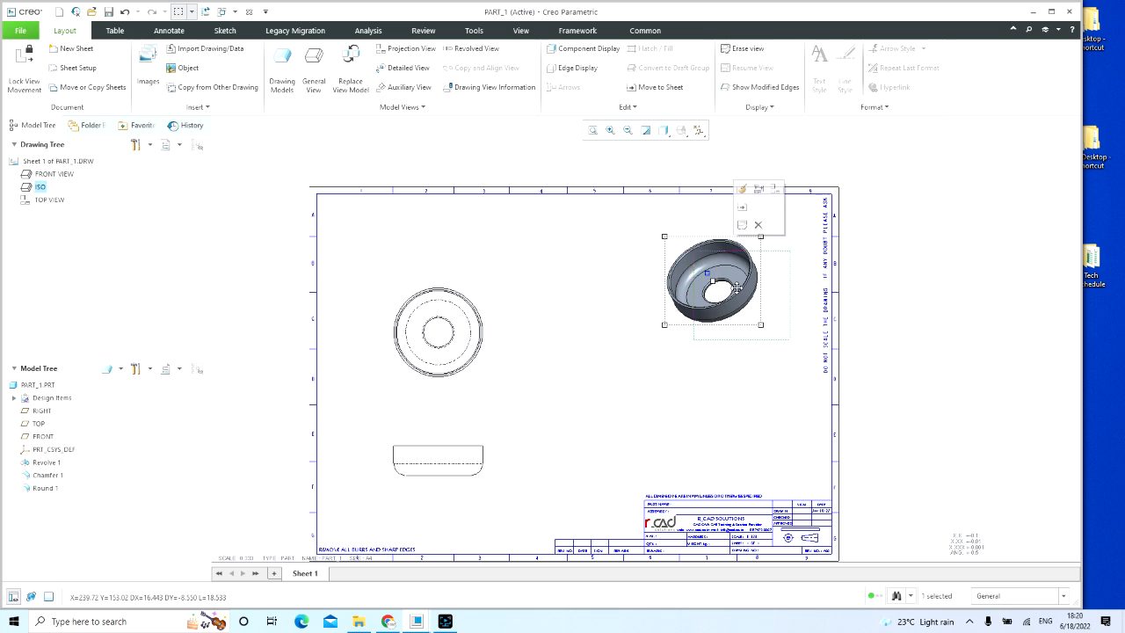
{"action": "left_click_drag", "start_coordinate": [716, 274], "coordinate": [746, 290]}
{"action": "left_click", "coordinate": [667, 406]}
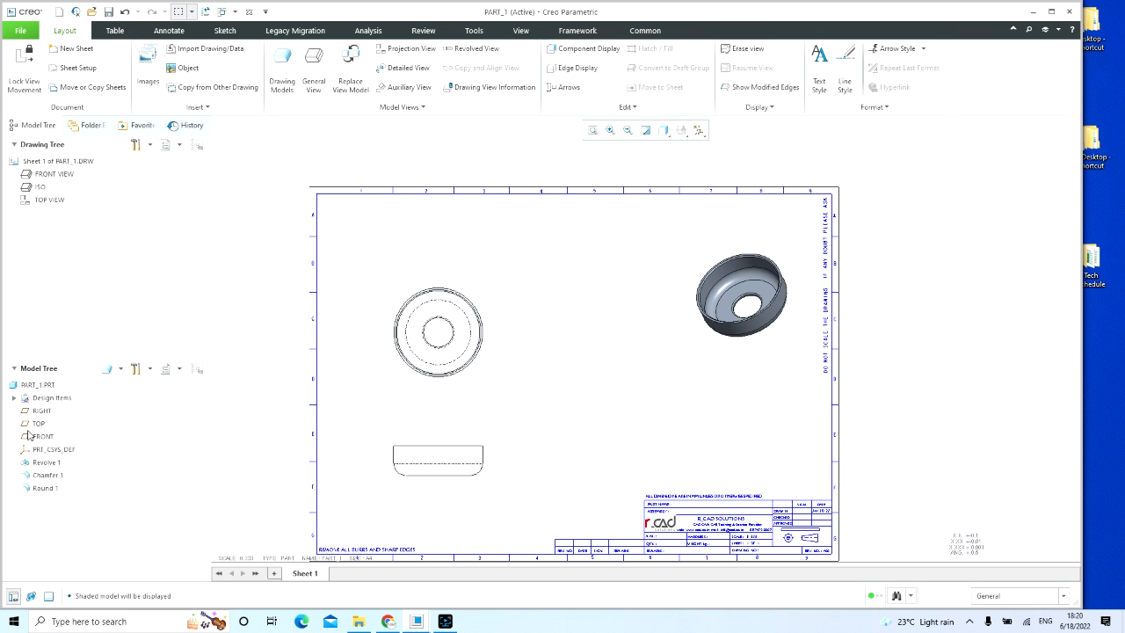
Step: Show the revolve feature's axis in the front view through Show Model Annotations
{"action": "left_click", "coordinate": [45, 464]}
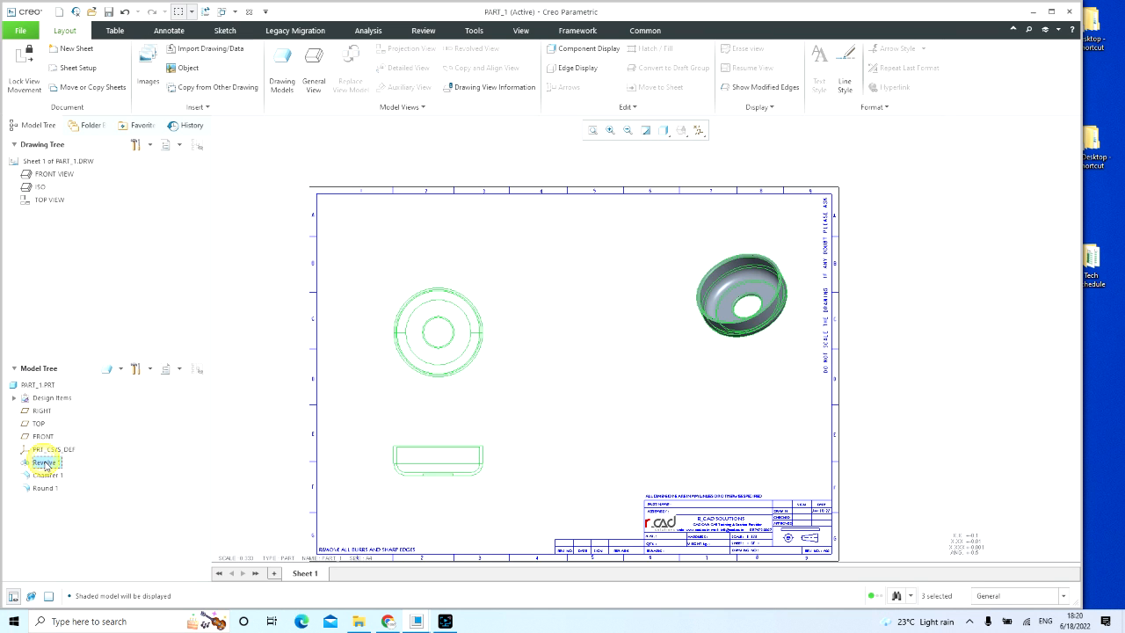
{"action": "left_click", "coordinate": [243, 214]}
{"action": "left_click", "coordinate": [168, 30]}
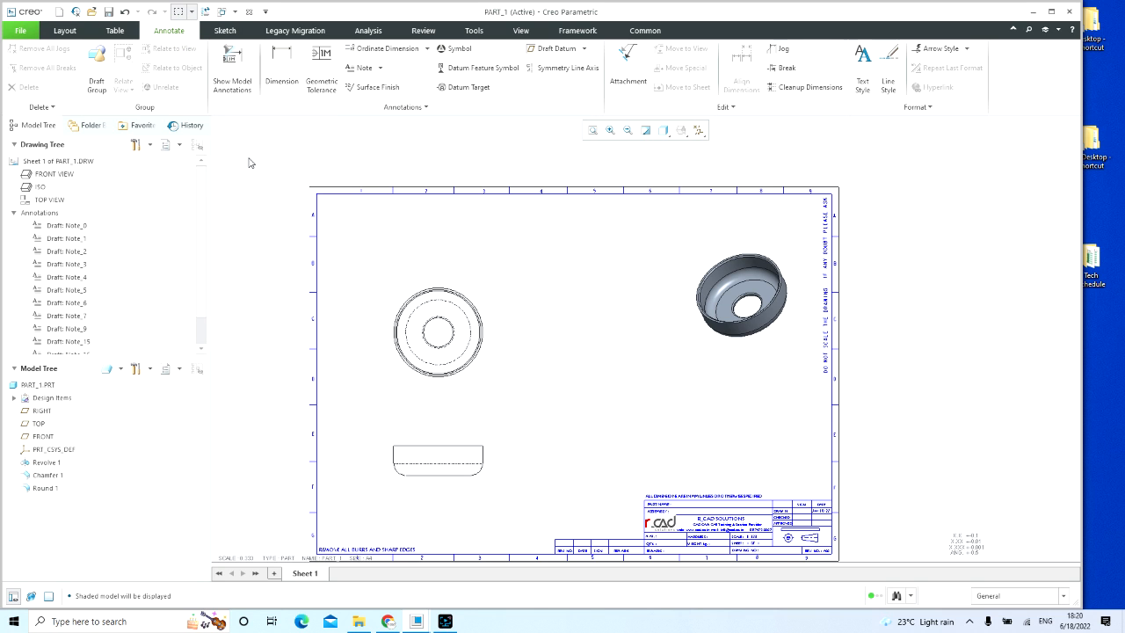
{"action": "left_click", "coordinate": [236, 65]}
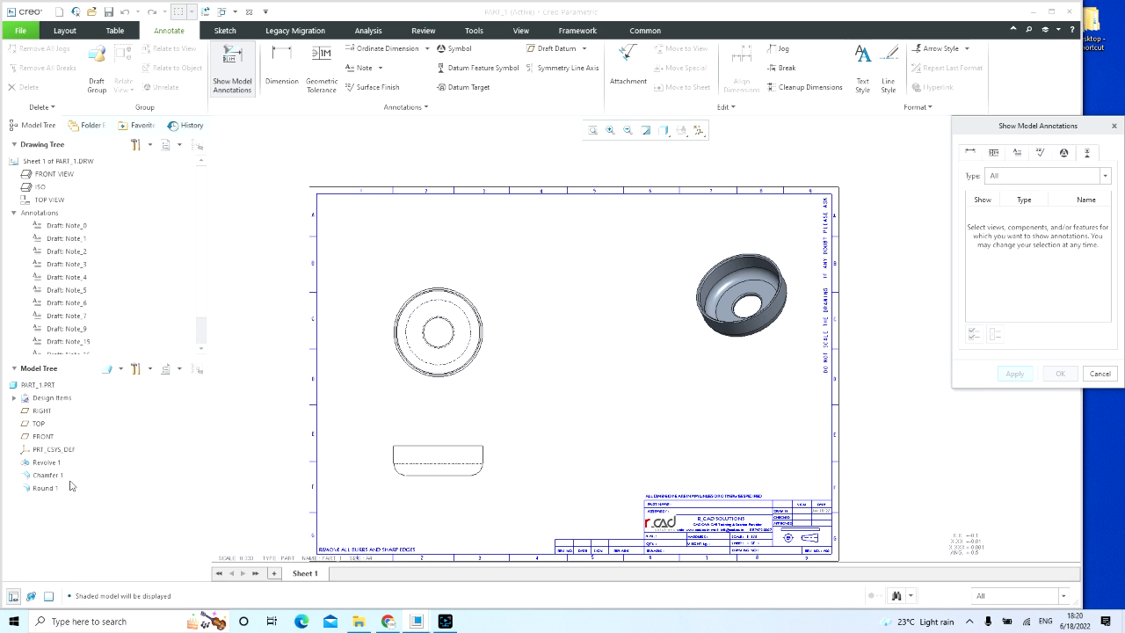
{"action": "left_click", "coordinate": [438, 446]}
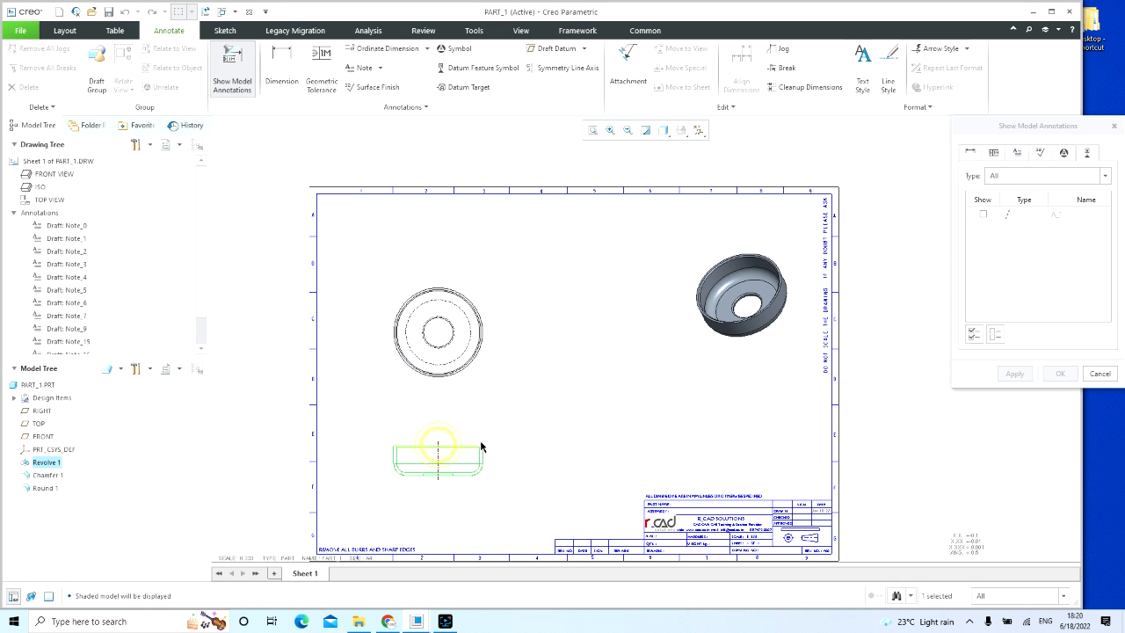
{"action": "left_click", "coordinate": [982, 213]}
{"action": "left_click", "coordinate": [1010, 372]}
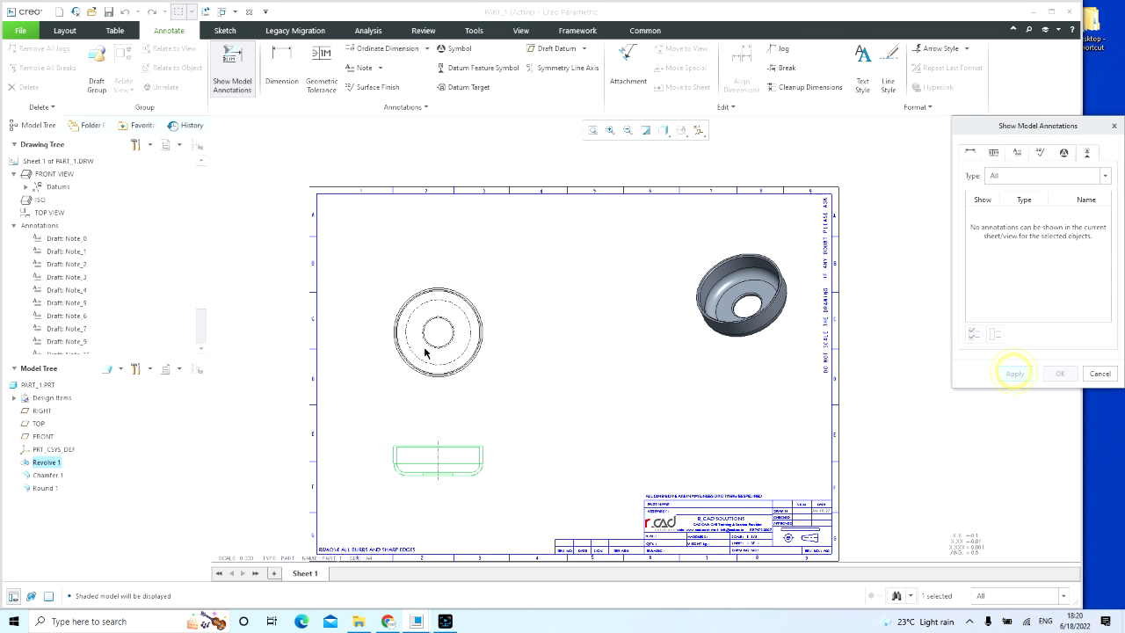
Step: Show the revolve axis as centre lines in the top view and finish showing annotations
{"action": "left_click", "coordinate": [425, 342]}
{"action": "left_click", "coordinate": [480, 362]}
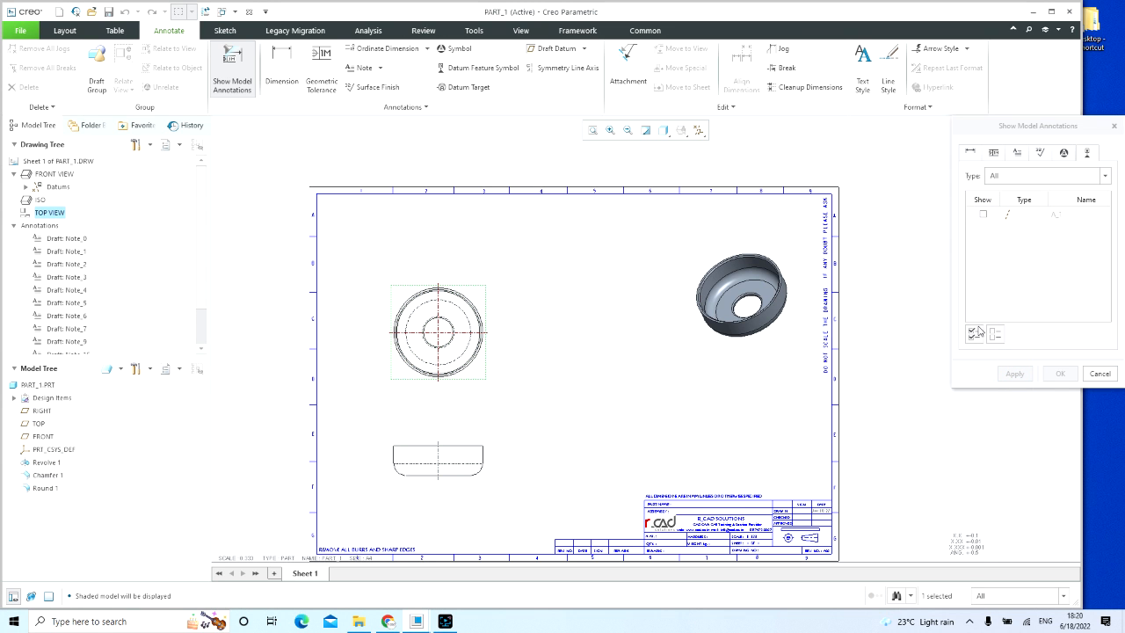
{"action": "left_click", "coordinate": [982, 213]}
{"action": "left_click", "coordinate": [1011, 373]}
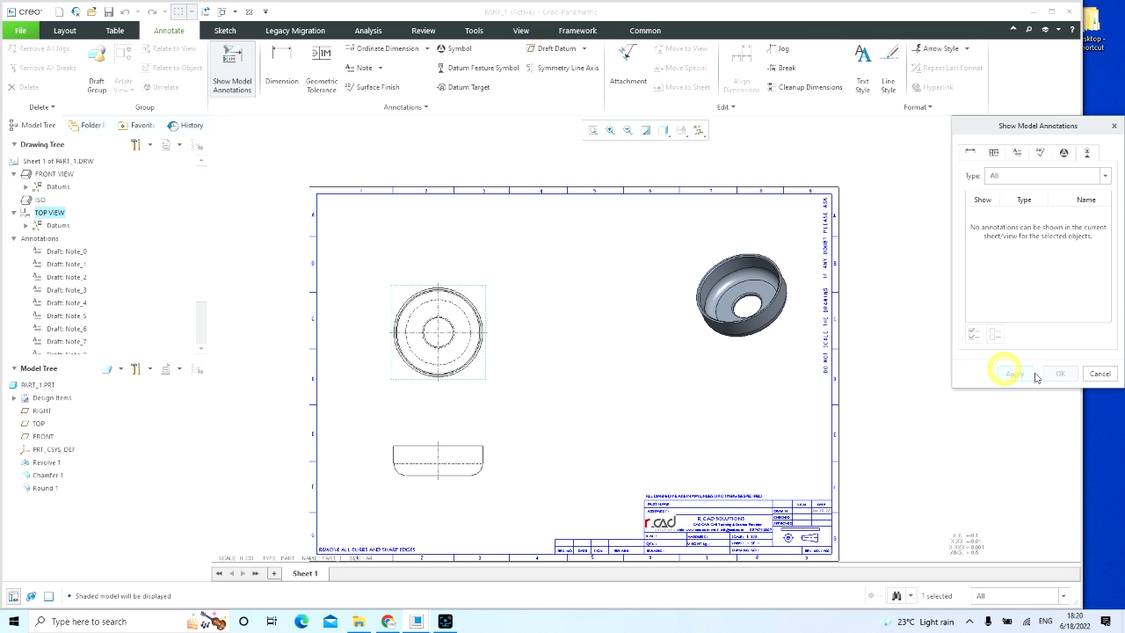
{"action": "left_click", "coordinate": [1099, 375]}
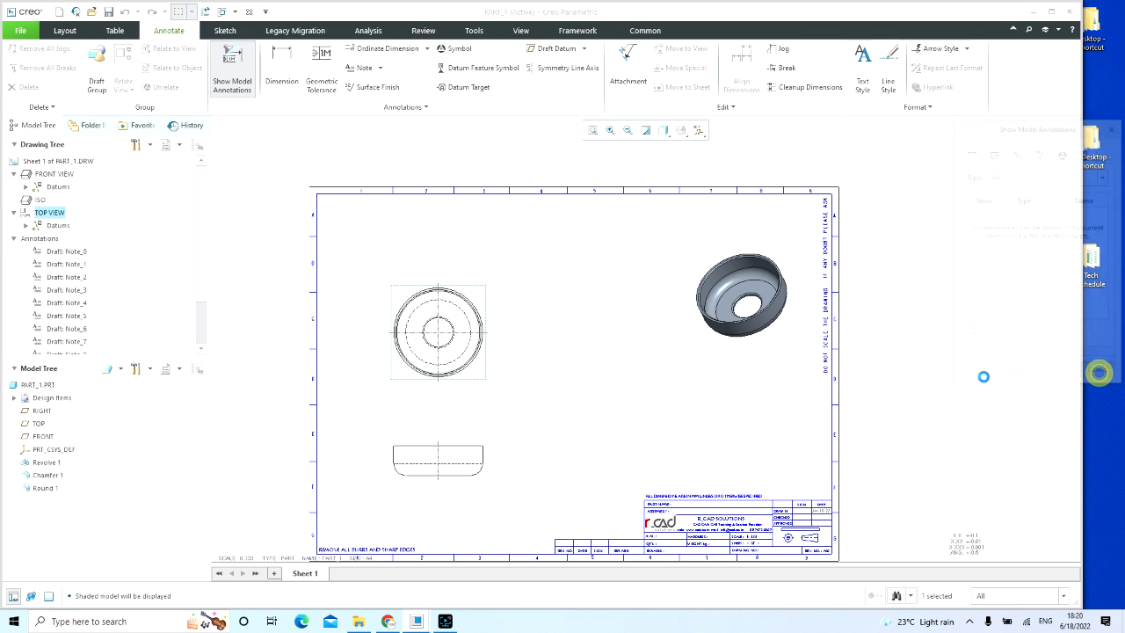
{"action": "left_click", "coordinate": [633, 391]}
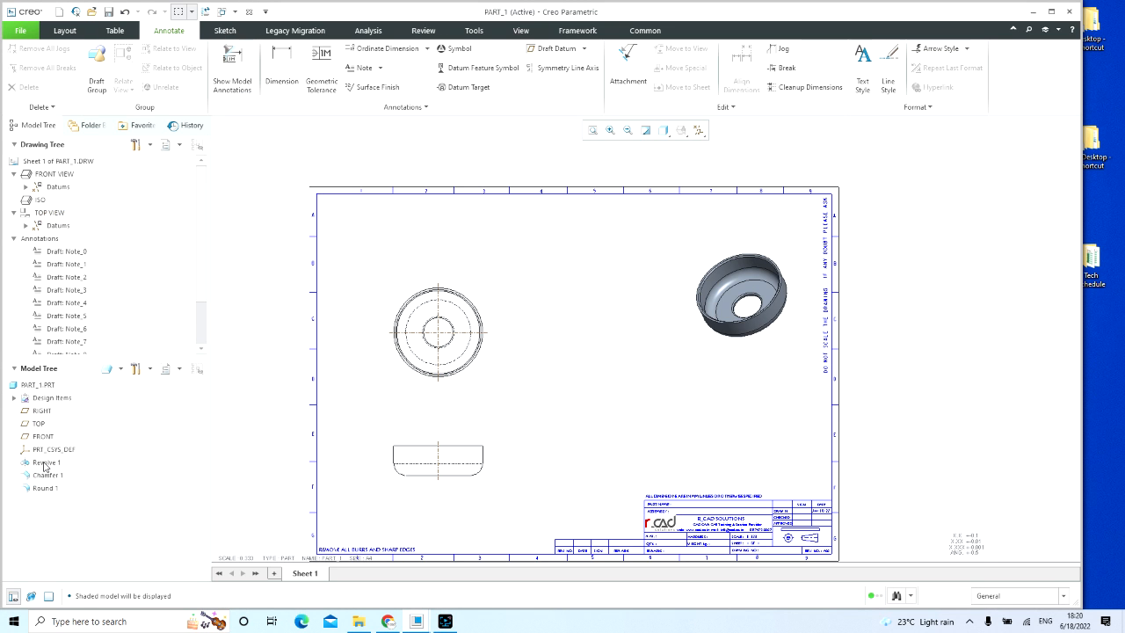
{"action": "middle_click_drag", "start_coordinate": [551, 387], "coordinate": [512, 360]}
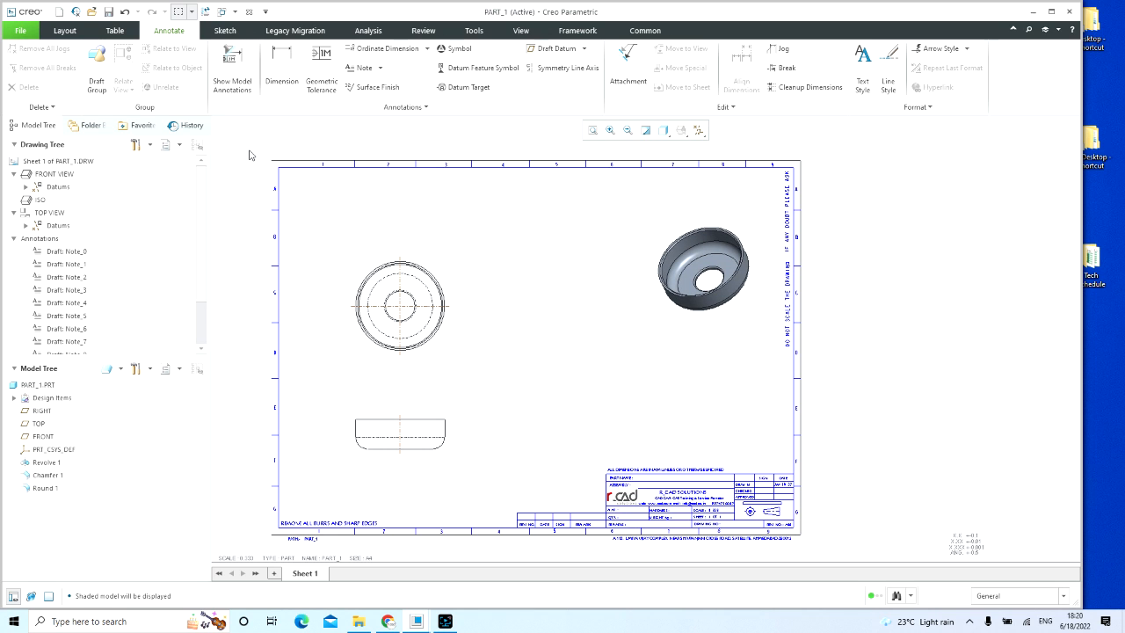
{"action": "left_click", "coordinate": [232, 71]}
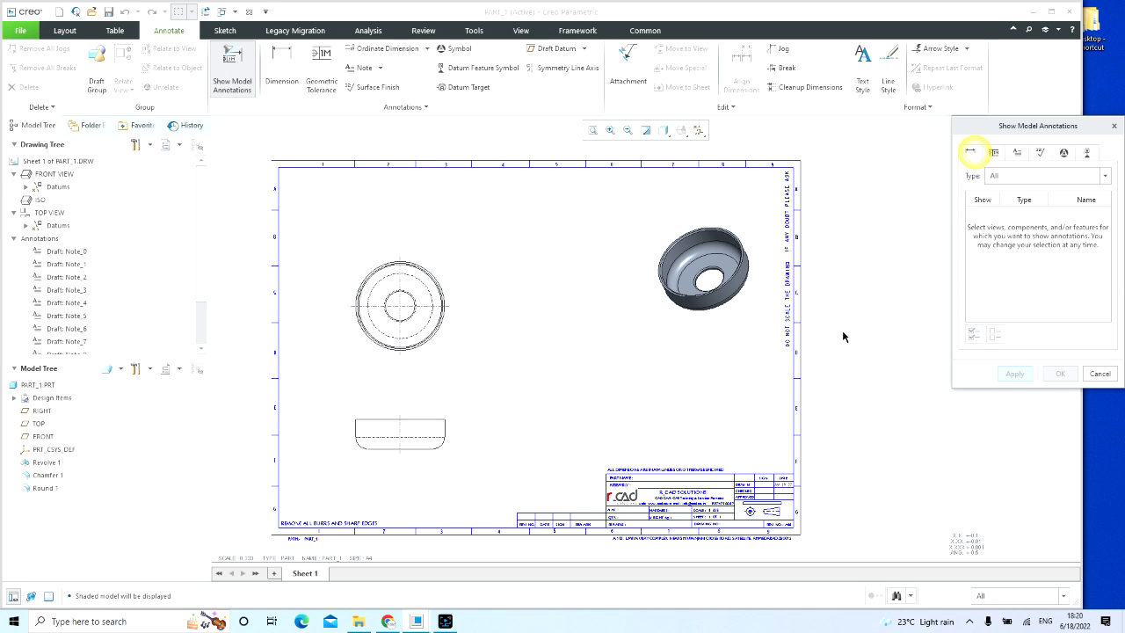
{"action": "left_click", "coordinate": [1099, 373]}
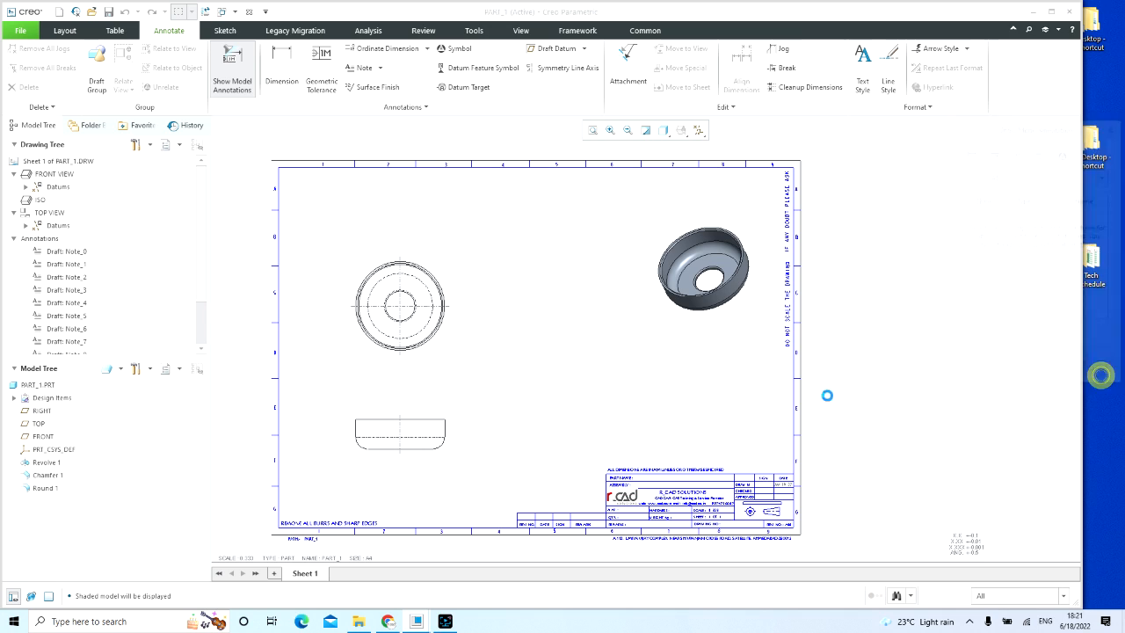
{"action": "left_click", "coordinate": [689, 372]}
Step: Show the revolve feature's dimensions in the front view using Show Dimensions by View
{"action": "left_click", "coordinate": [45, 463]}
{"action": "right_click", "coordinate": [44, 464]}
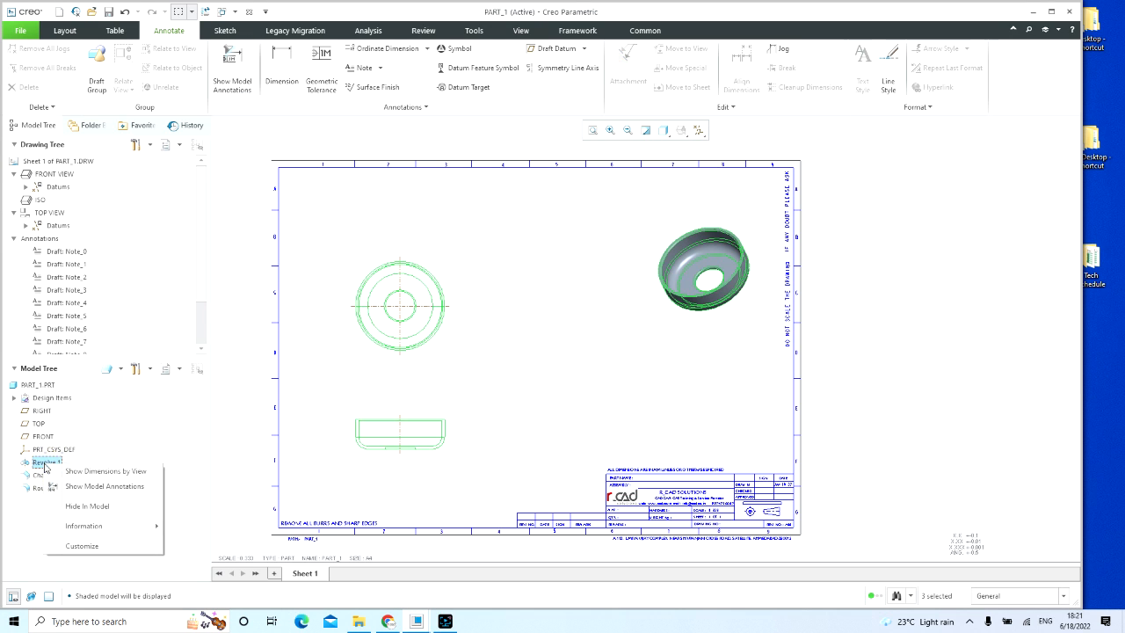
{"action": "left_click", "coordinate": [77, 475]}
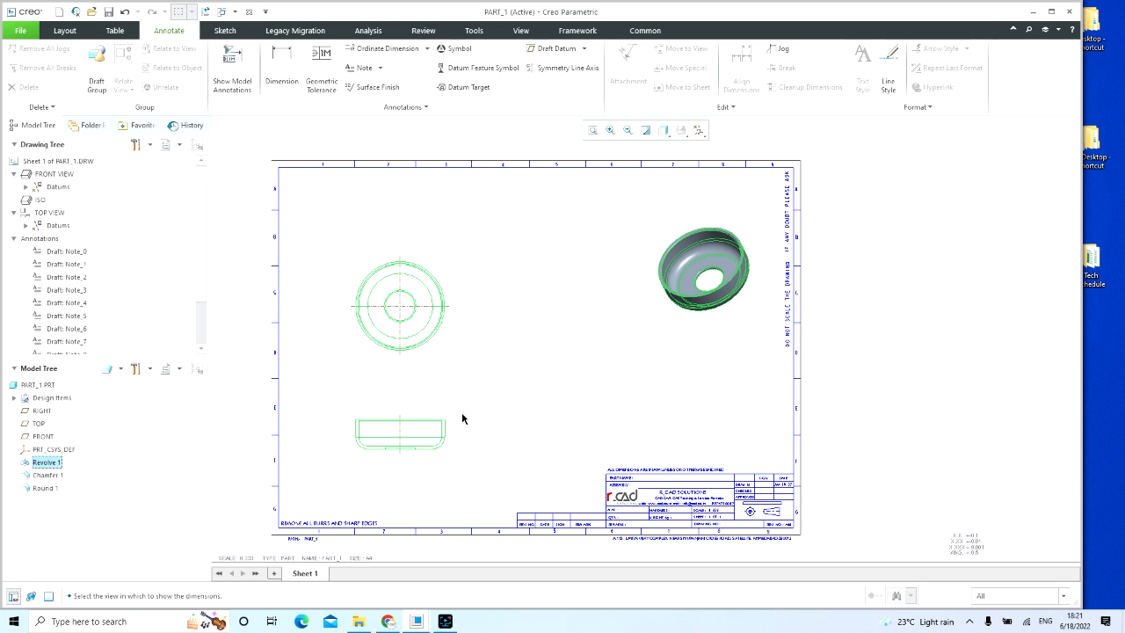
{"action": "left_click", "coordinate": [437, 436]}
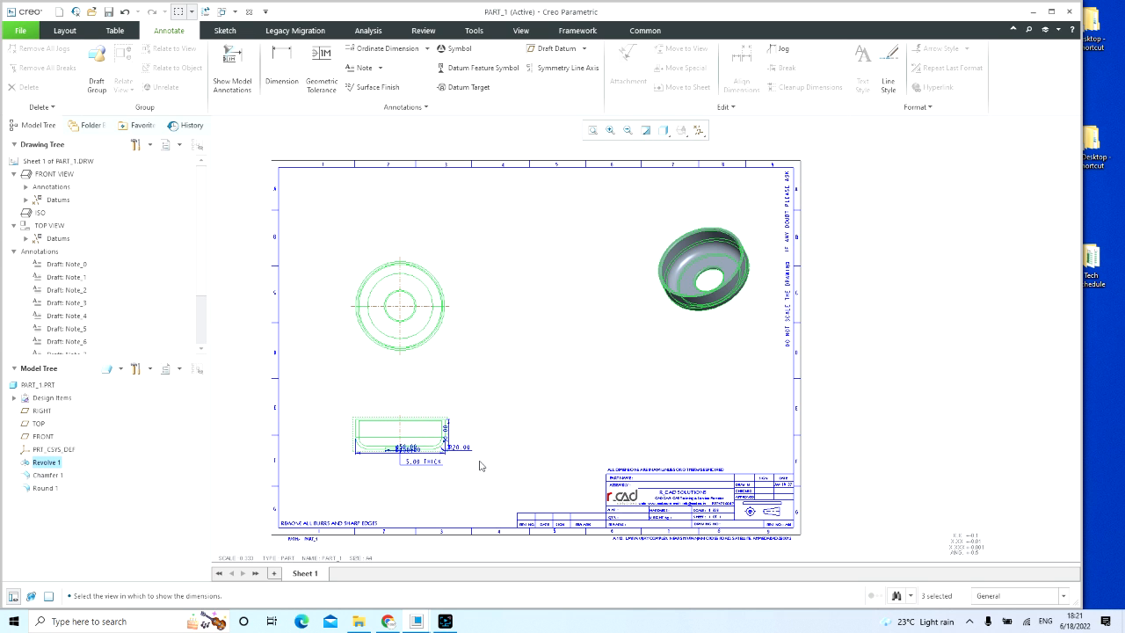
{"action": "left_click", "coordinate": [432, 322]}
{"action": "left_click", "coordinate": [521, 405]}
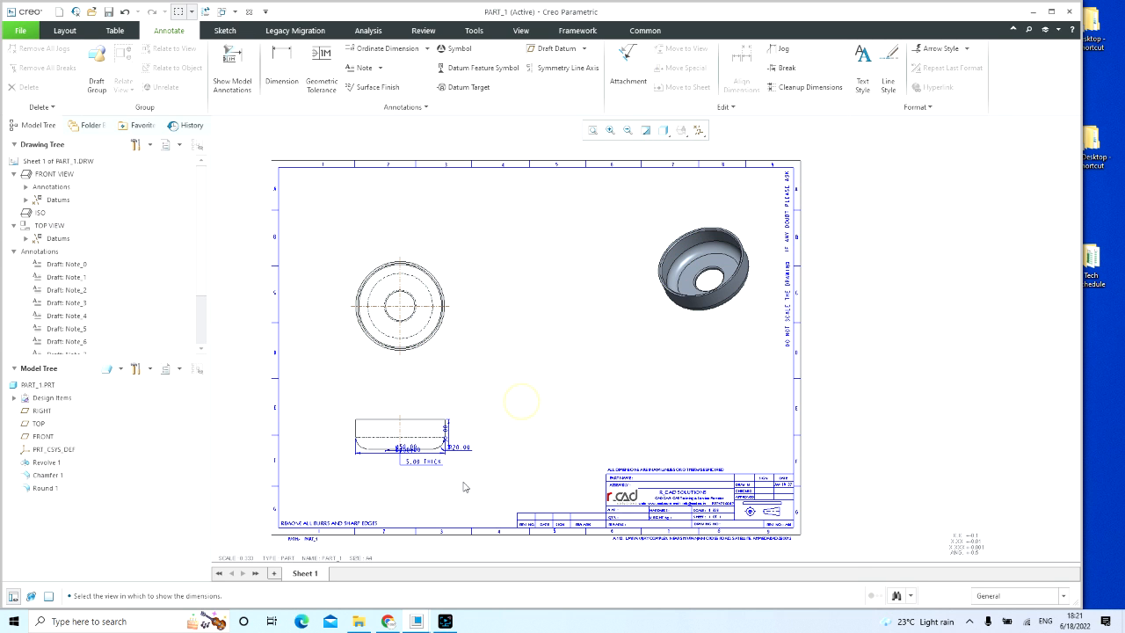
Step: Move the 50.00 height dimension farther right of the front view and the R20.00 dimension outside its lower right corner
{"action": "scroll", "coordinate": [510, 422], "scroll_direction": "up", "scroll_amount": 2}
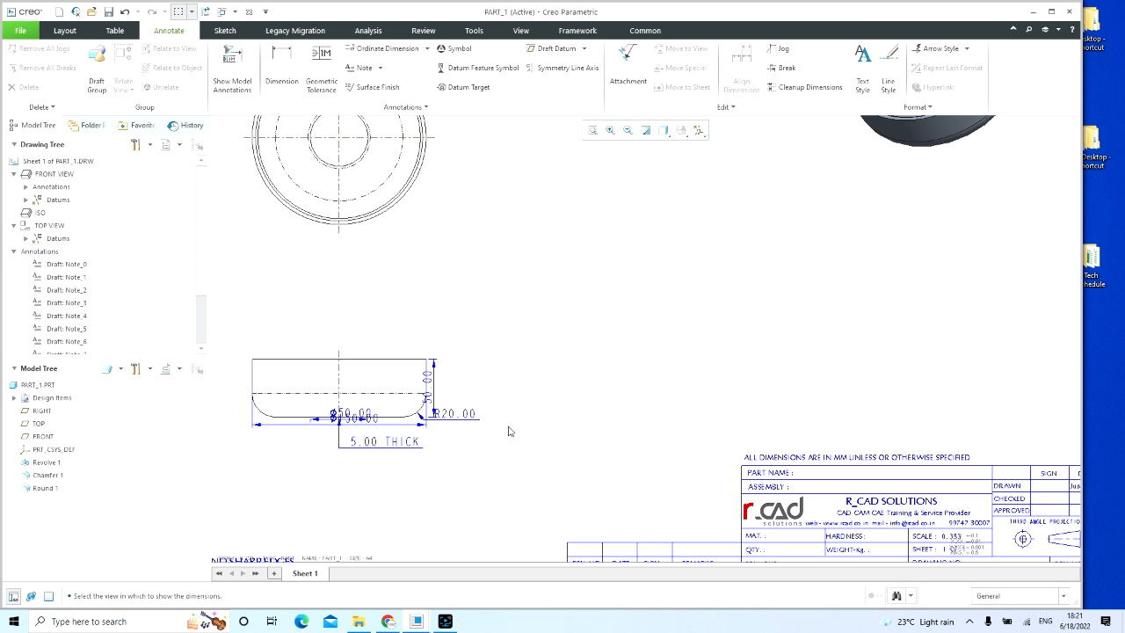
{"action": "left_click", "coordinate": [429, 384]}
{"action": "left_click_drag", "start_coordinate": [429, 384], "coordinate": [469, 387]}
{"action": "left_click", "coordinate": [511, 423]}
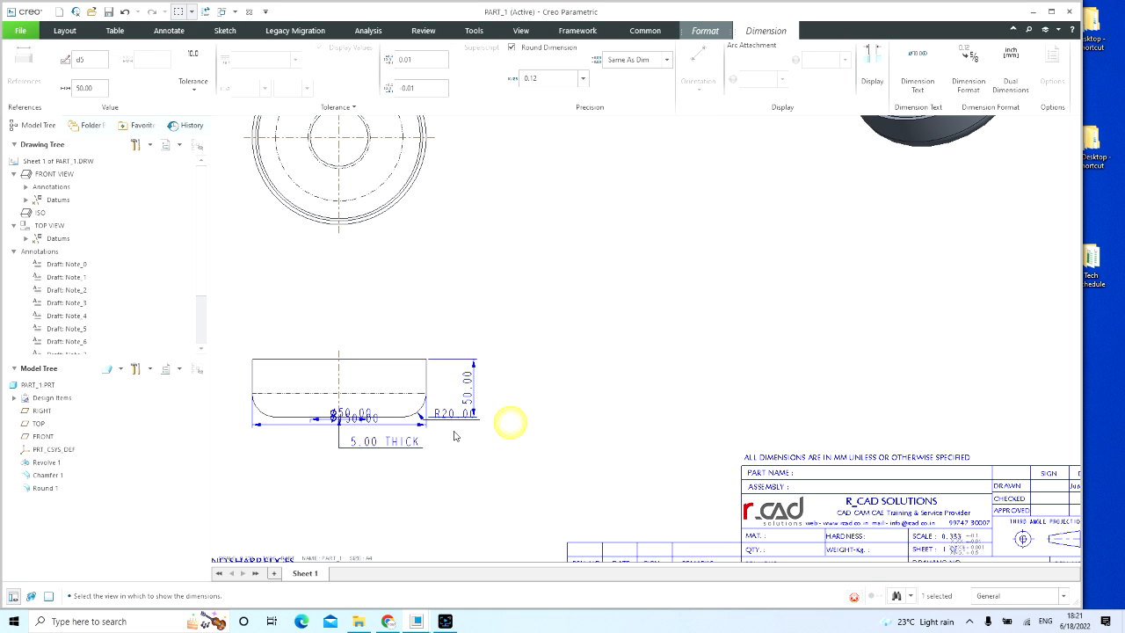
{"action": "left_click", "coordinate": [443, 416]}
{"action": "left_click_drag", "start_coordinate": [444, 416], "coordinate": [474, 446]}
{"action": "left_click", "coordinate": [453, 489]}
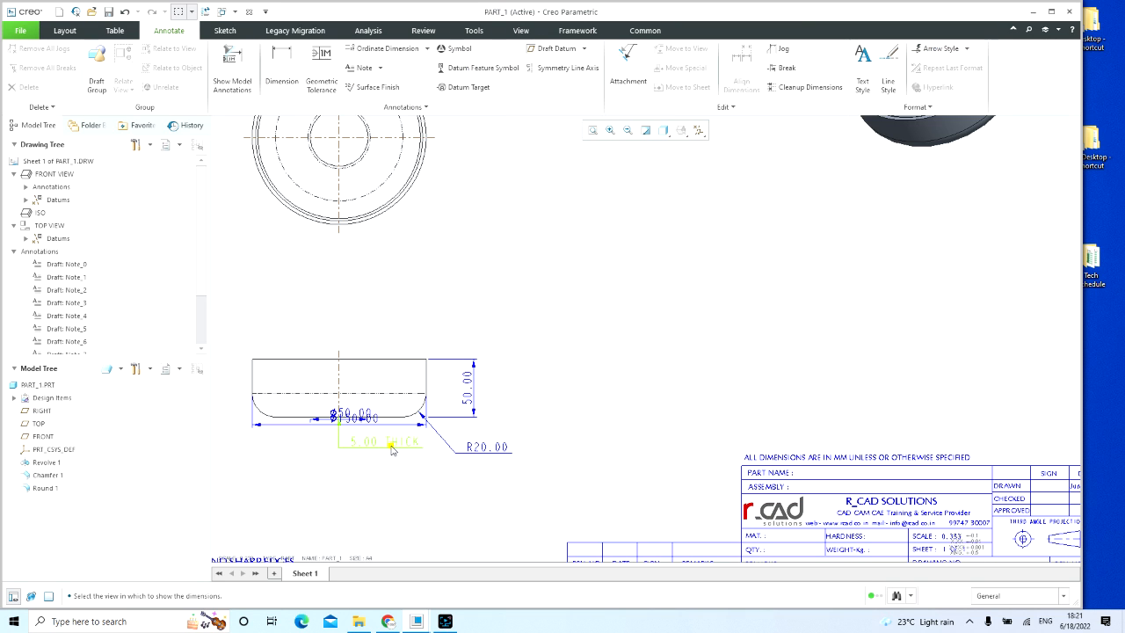
Step: Place the 5.00 THICK dimension above left of the front view and stack the Ø50.00 and Ø150.00 dimensions below it
{"action": "left_click", "coordinate": [380, 442]}
{"action": "left_click_drag", "start_coordinate": [381, 442], "coordinate": [323, 315]}
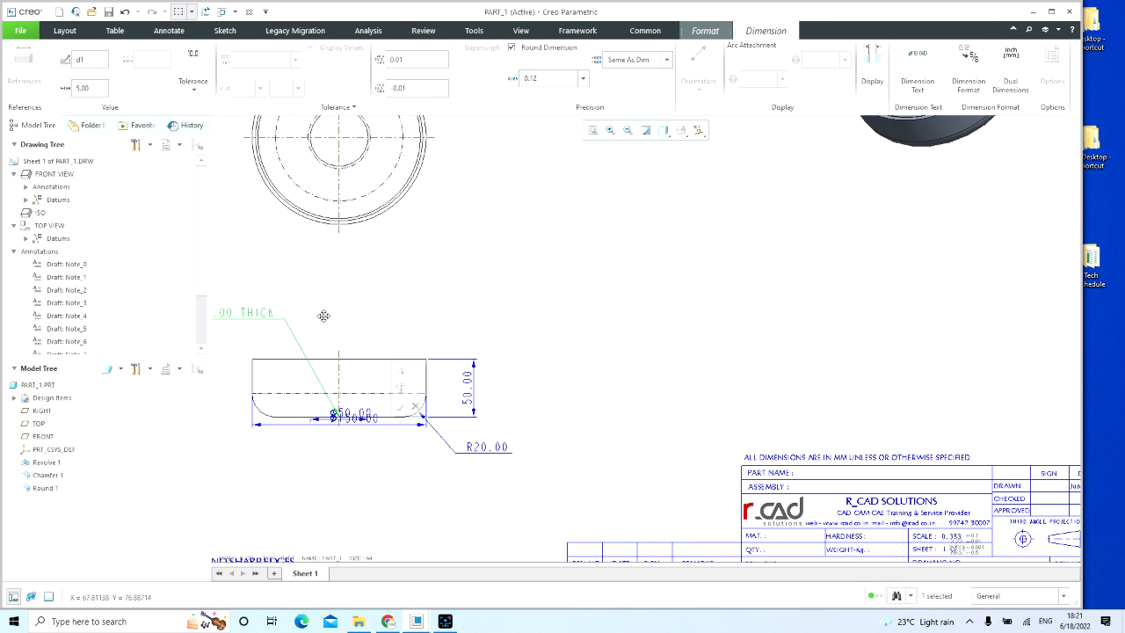
{"action": "left_click", "coordinate": [352, 418]}
{"action": "left_click_drag", "start_coordinate": [352, 417], "coordinate": [348, 468]}
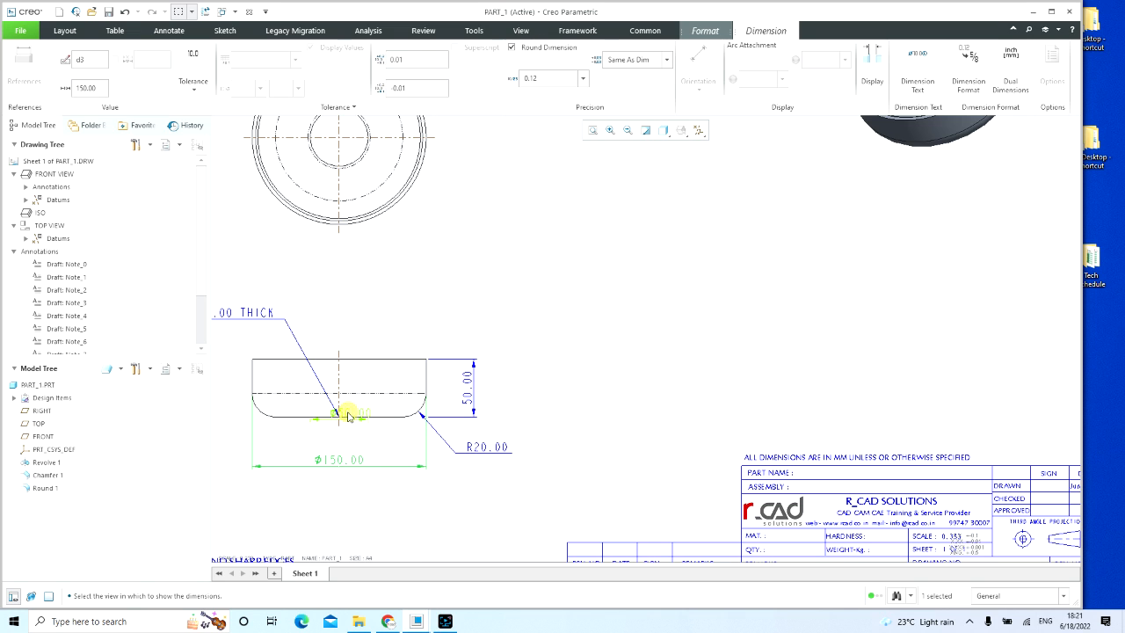
{"action": "left_click_drag", "start_coordinate": [338, 411], "coordinate": [348, 440]}
{"action": "left_click", "coordinate": [546, 420]}
Step: Set the front view's display style to Hidden and apply it
{"action": "scroll", "coordinate": [648, 395], "scroll_direction": "up", "scroll_amount": 1}
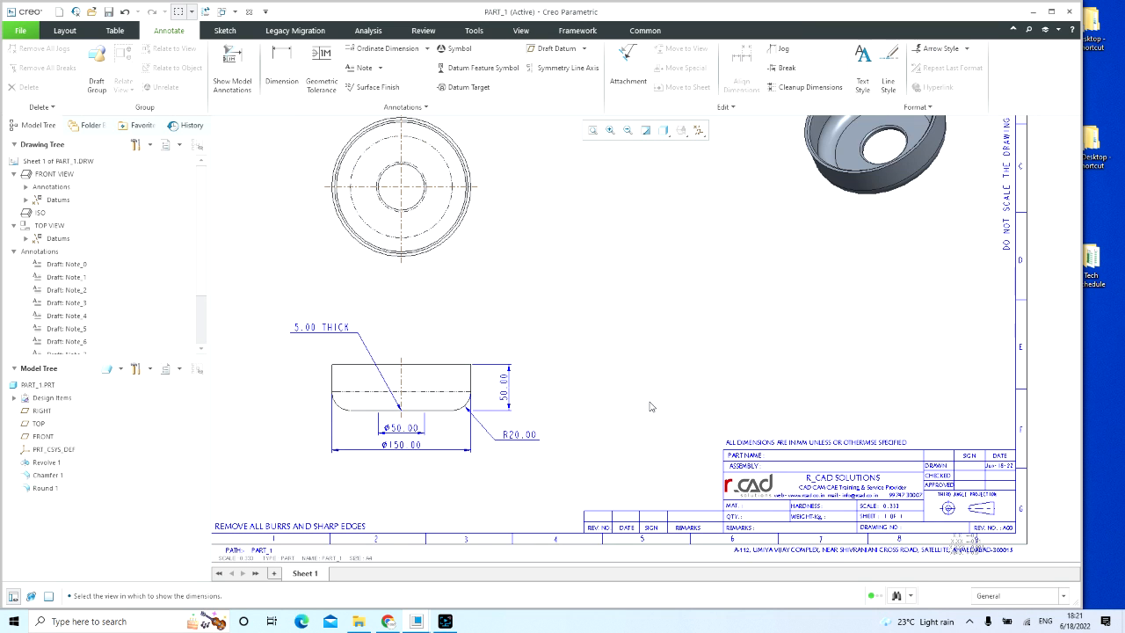
{"action": "middle_click_drag", "start_coordinate": [560, 385], "coordinate": [633, 350]}
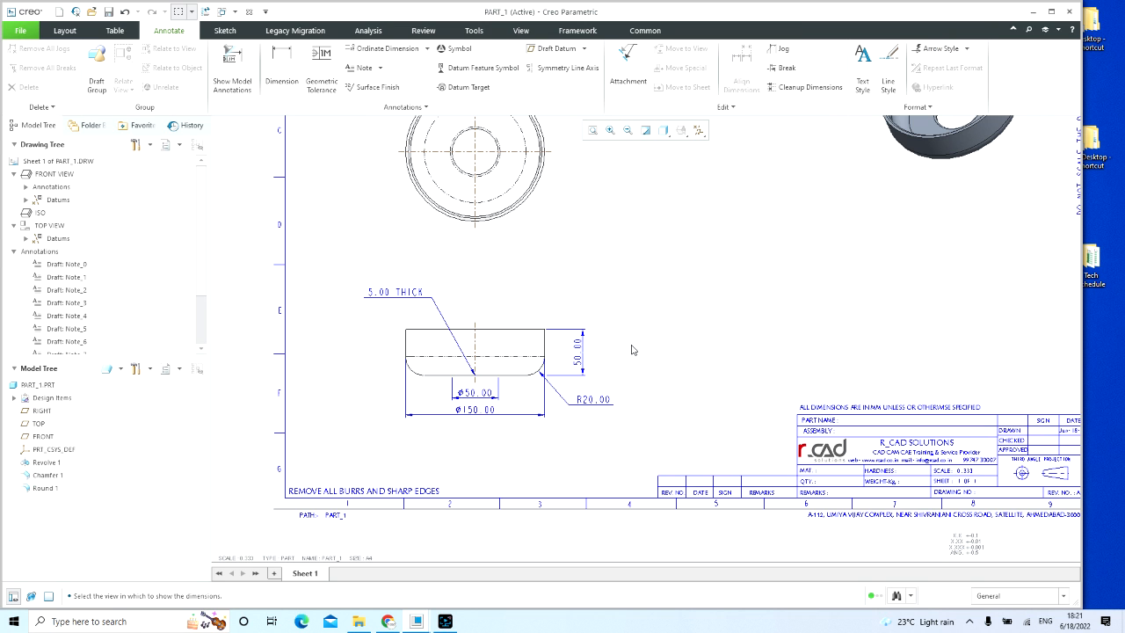
{"action": "left_click", "coordinate": [518, 345]}
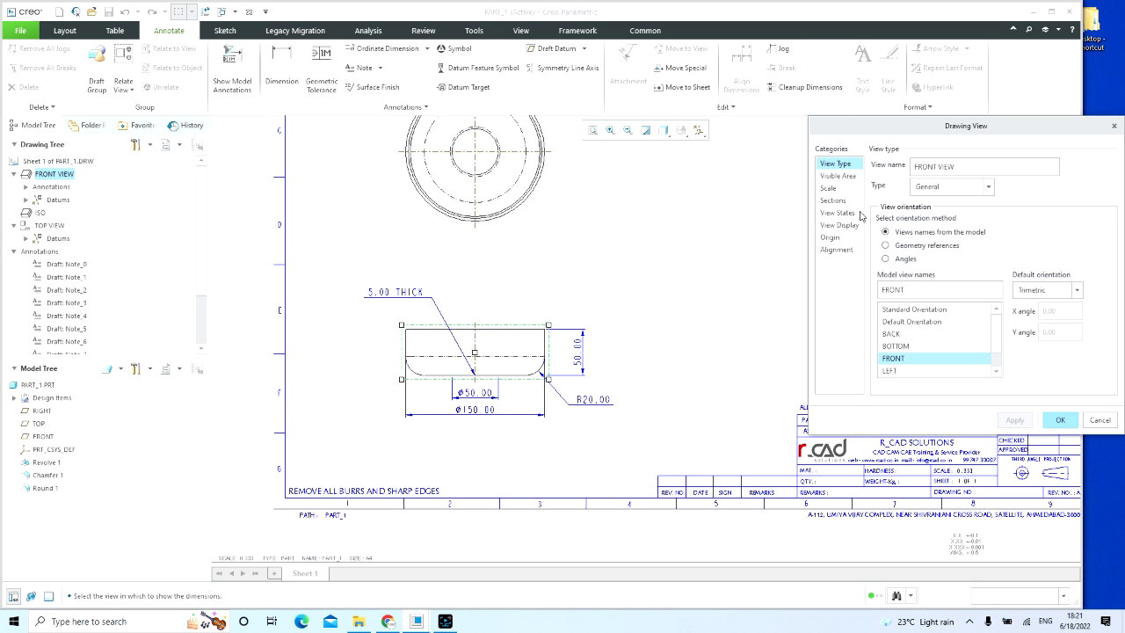
{"action": "left_click", "coordinate": [849, 225]}
{"action": "left_click", "coordinate": [952, 181]}
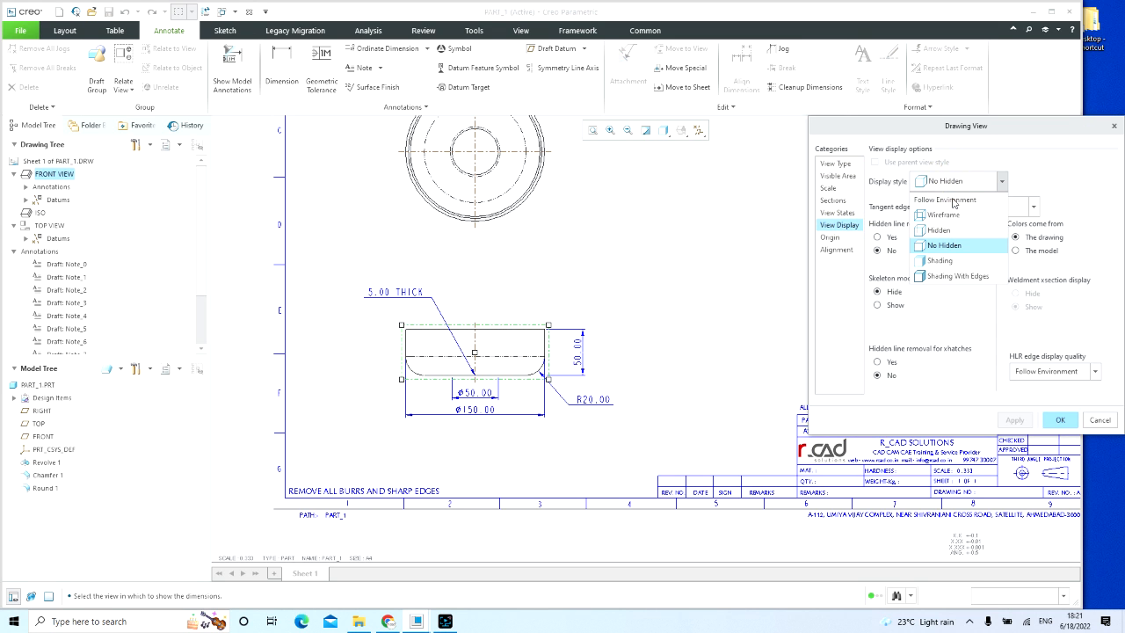
{"action": "left_click", "coordinate": [938, 229]}
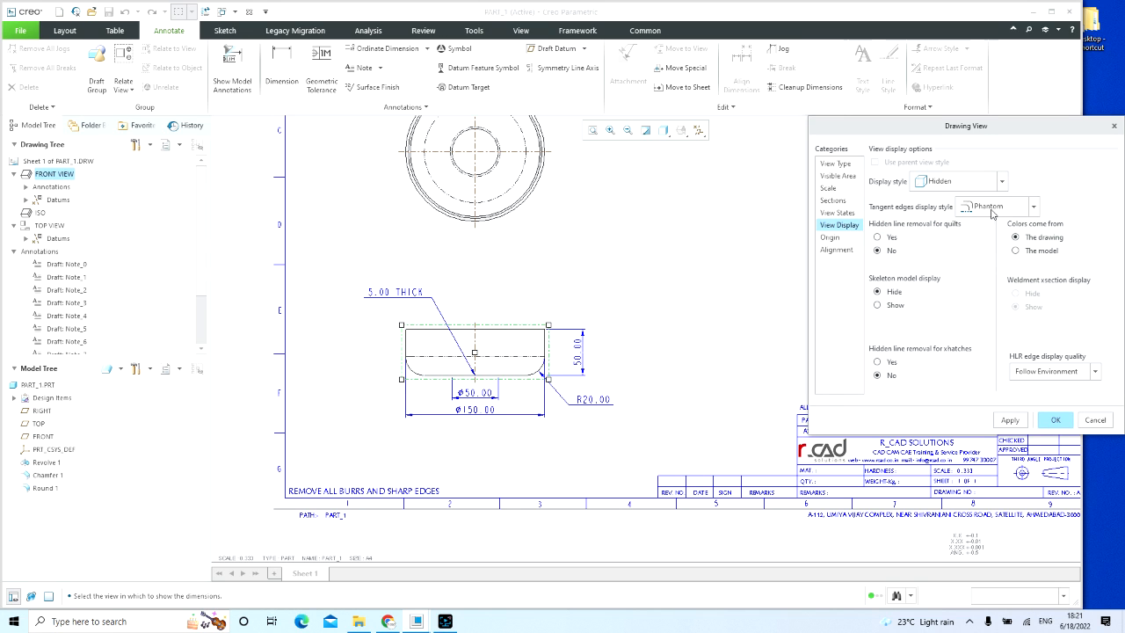
{"action": "left_click", "coordinate": [1010, 421]}
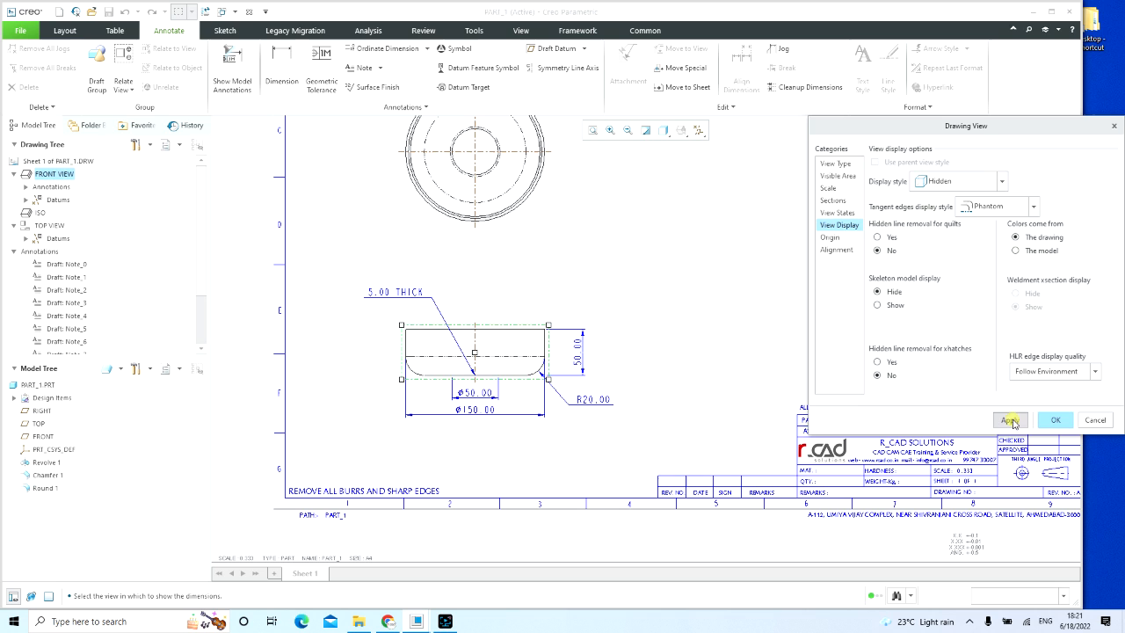
{"action": "left_click", "coordinate": [1058, 421]}
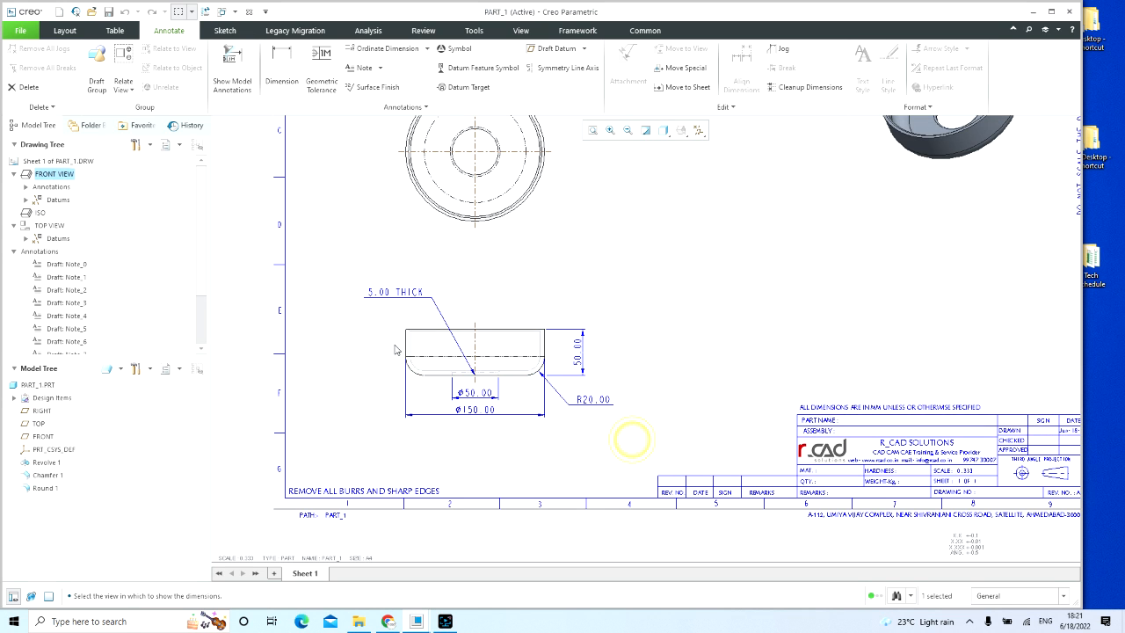
Step: Space the Ø150.00 and Ø50.00 dimensions slightly farther below the front view
{"action": "scroll", "coordinate": [408, 360], "scroll_direction": "down", "scroll_amount": 2}
{"action": "scroll", "coordinate": [408, 361], "scroll_direction": "down", "scroll_amount": 2}
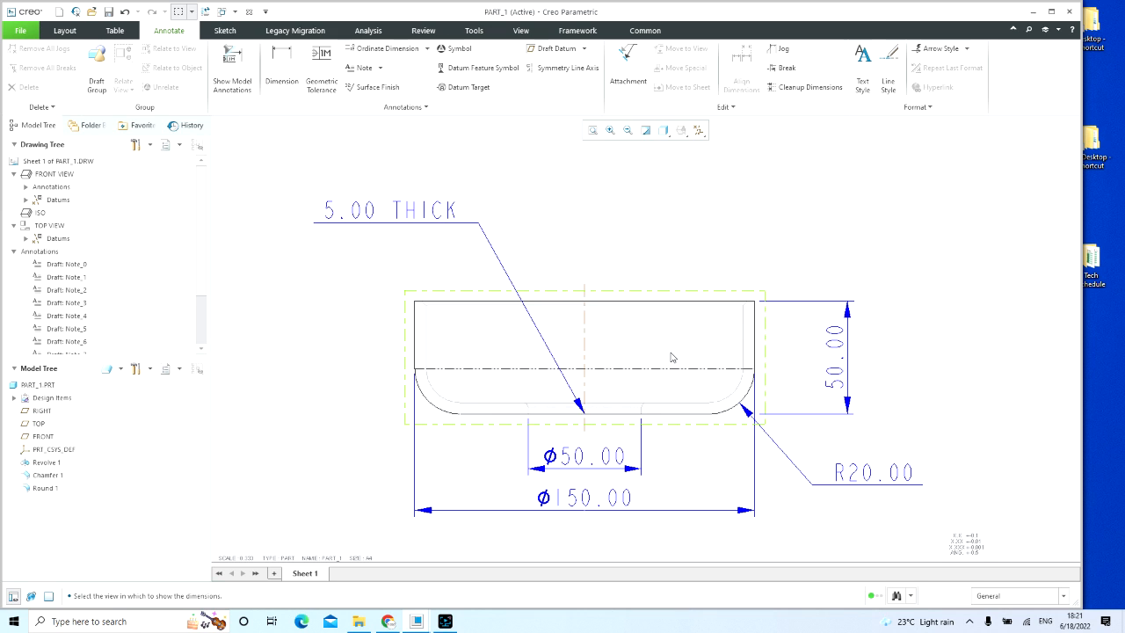
{"action": "scroll", "coordinate": [673, 356], "scroll_direction": "up", "scroll_amount": 1}
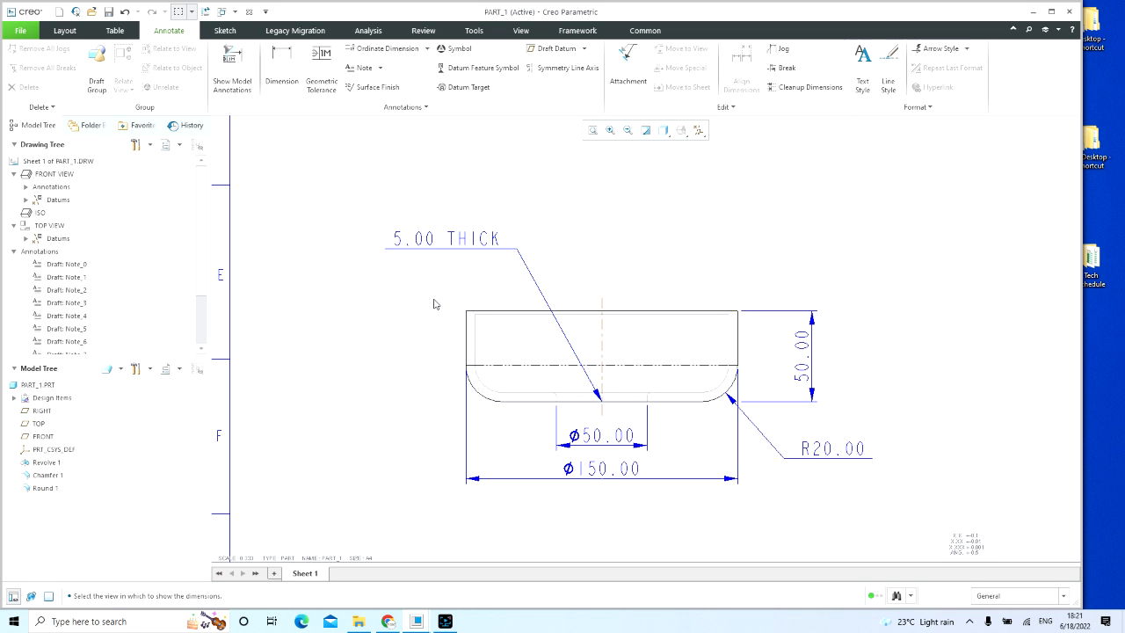
{"action": "scroll", "coordinate": [372, 328], "scroll_direction": "up", "scroll_amount": 4}
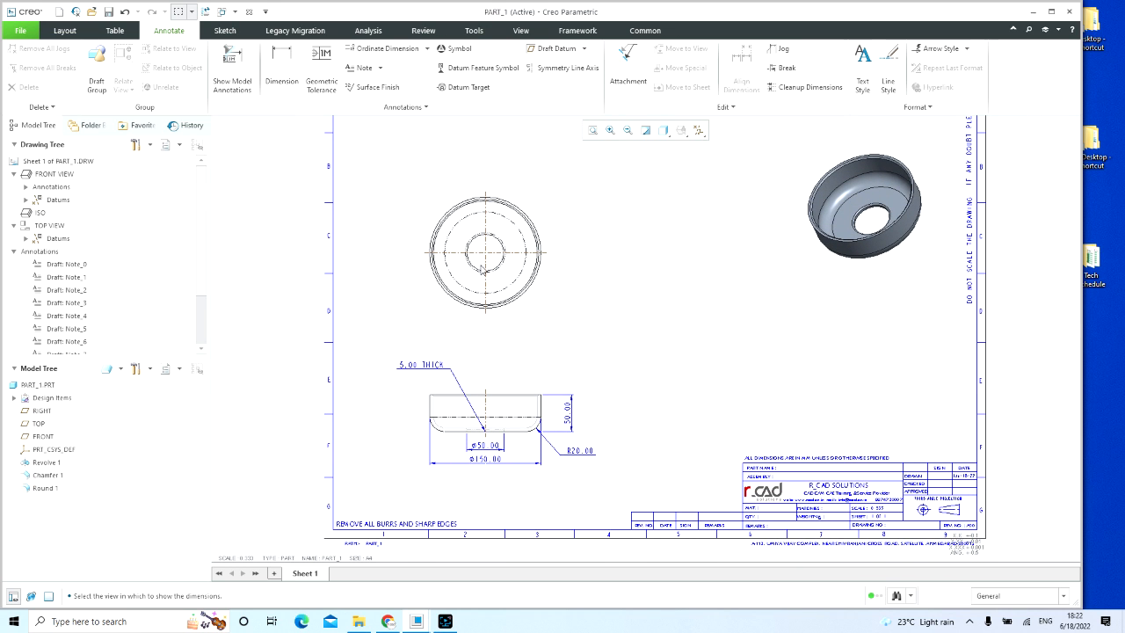
{"action": "scroll", "coordinate": [486, 527], "scroll_direction": "down", "scroll_amount": 2}
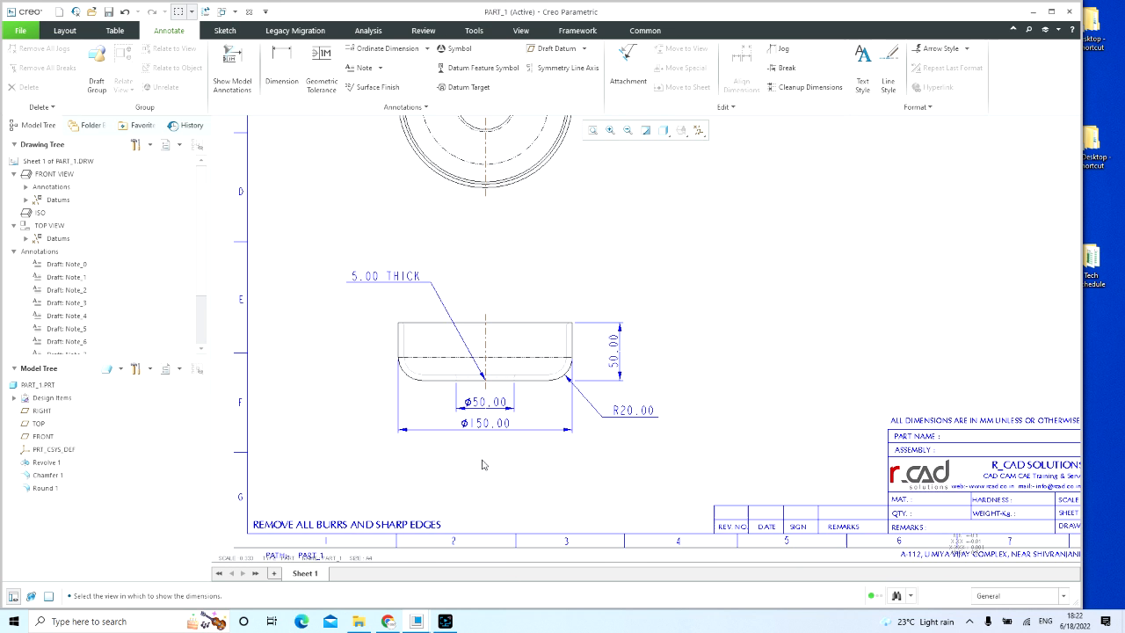
{"action": "left_click", "coordinate": [483, 426]}
{"action": "left_click_drag", "start_coordinate": [483, 426], "coordinate": [481, 443]}
{"action": "left_click", "coordinate": [480, 403]}
{"action": "left_click_drag", "start_coordinate": [480, 403], "coordinate": [480, 415]}
{"action": "left_click", "coordinate": [690, 456]}
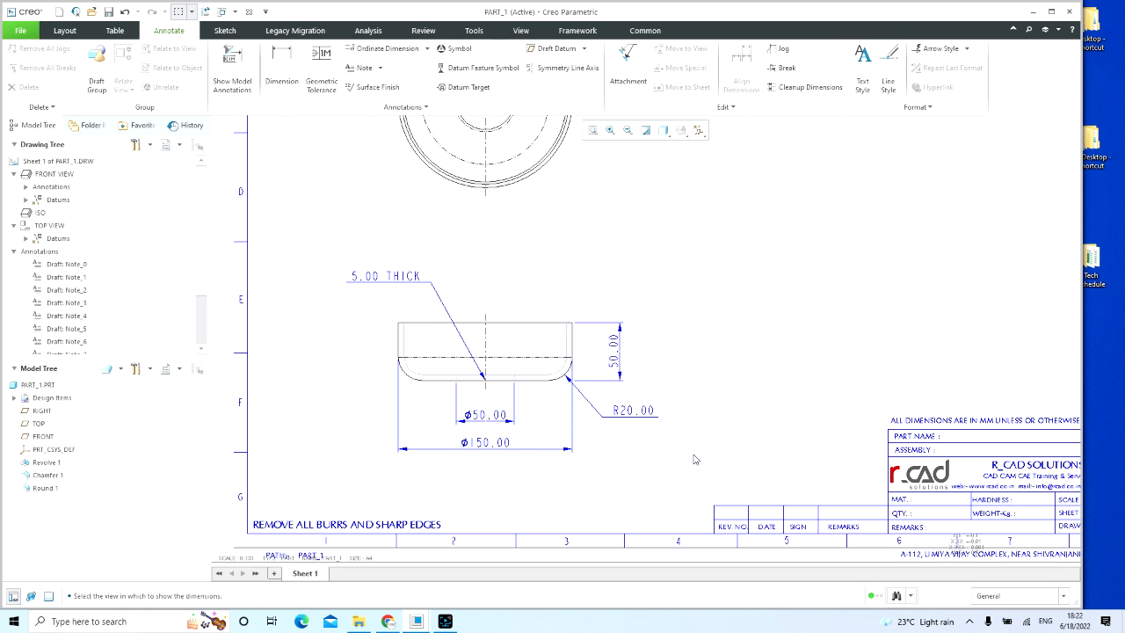
Step: Move the top view slightly down the sheet, closer to the front view
{"action": "scroll", "coordinate": [682, 441], "scroll_direction": "down", "scroll_amount": 1}
{"action": "scroll", "coordinate": [682, 436], "scroll_direction": "down", "scroll_amount": 4}
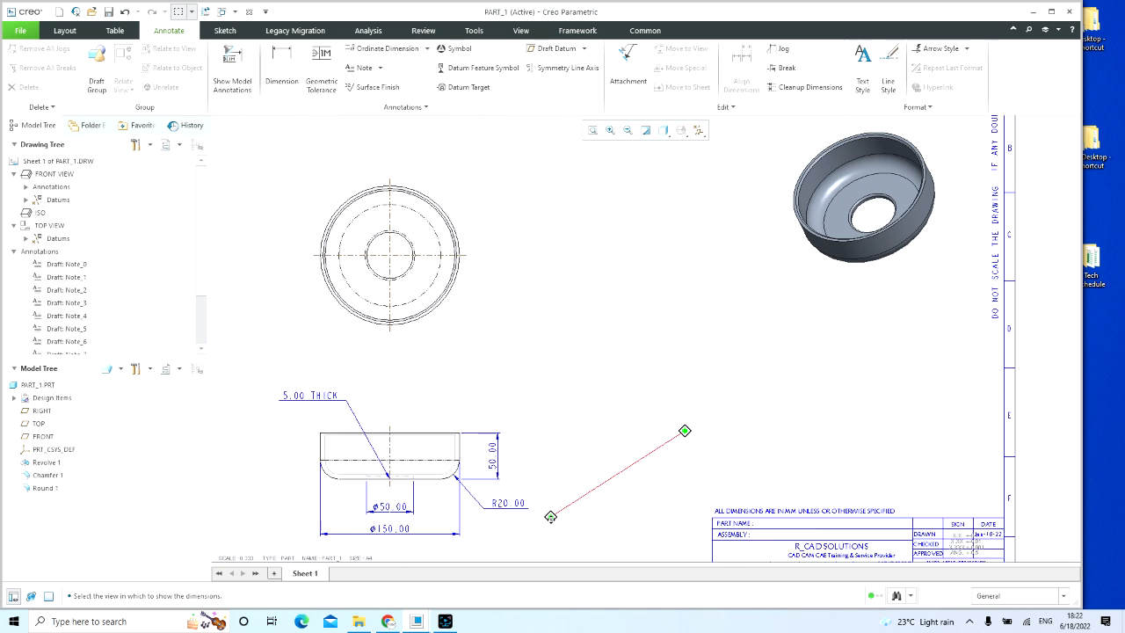
{"action": "middle_click_drag", "start_coordinate": [604, 343], "coordinate": [581, 387]}
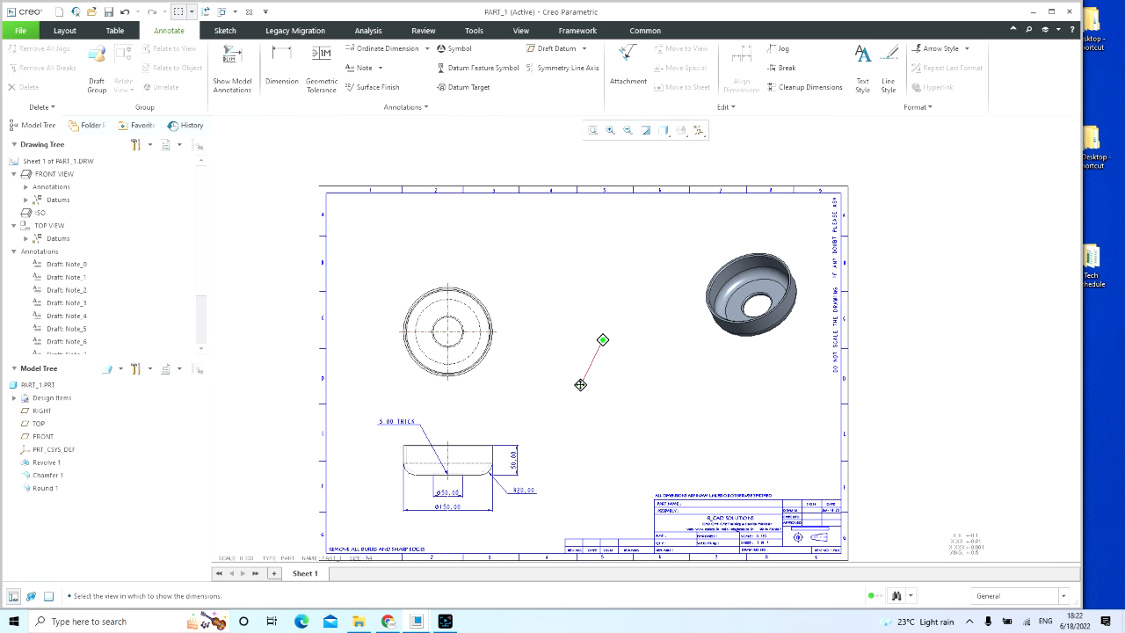
{"action": "left_click", "coordinate": [448, 332]}
{"action": "left_click_drag", "start_coordinate": [448, 333], "coordinate": [449, 349]}
{"action": "left_click", "coordinate": [554, 359]}
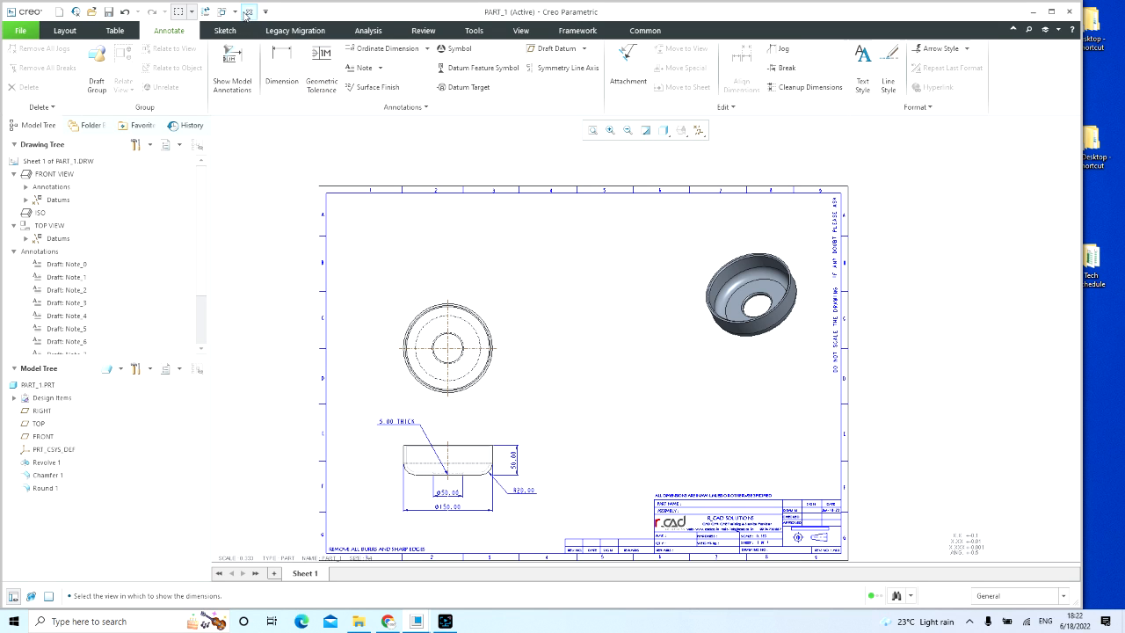
Step: Switch to the PART_1.PRT model window and open its family table
{"action": "left_click", "coordinate": [222, 11]}
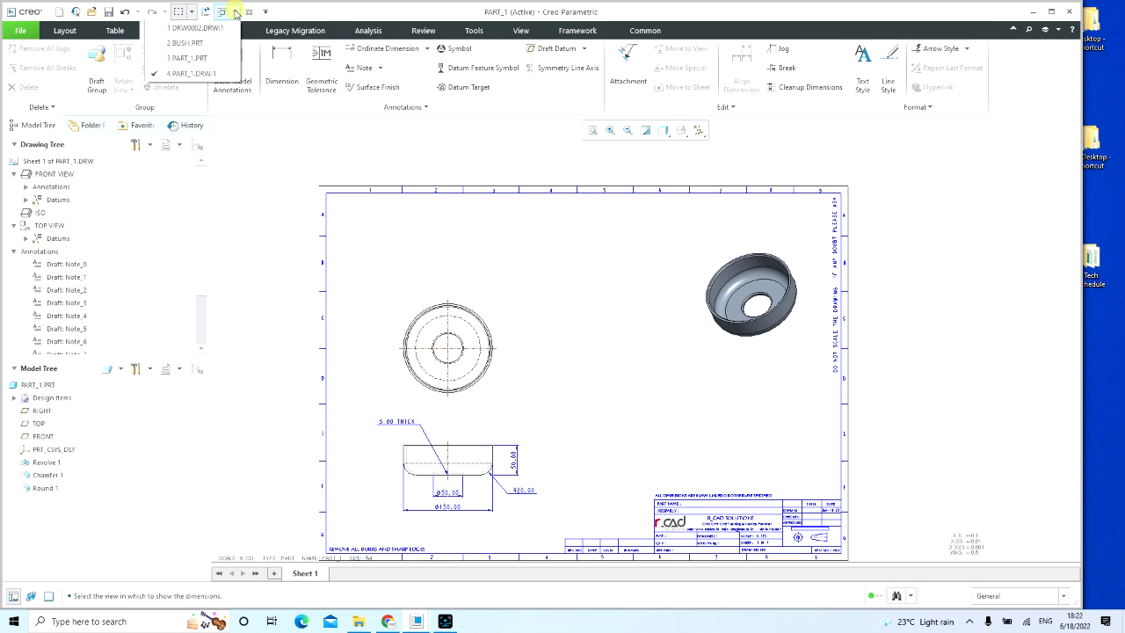
{"action": "left_click", "coordinate": [221, 58]}
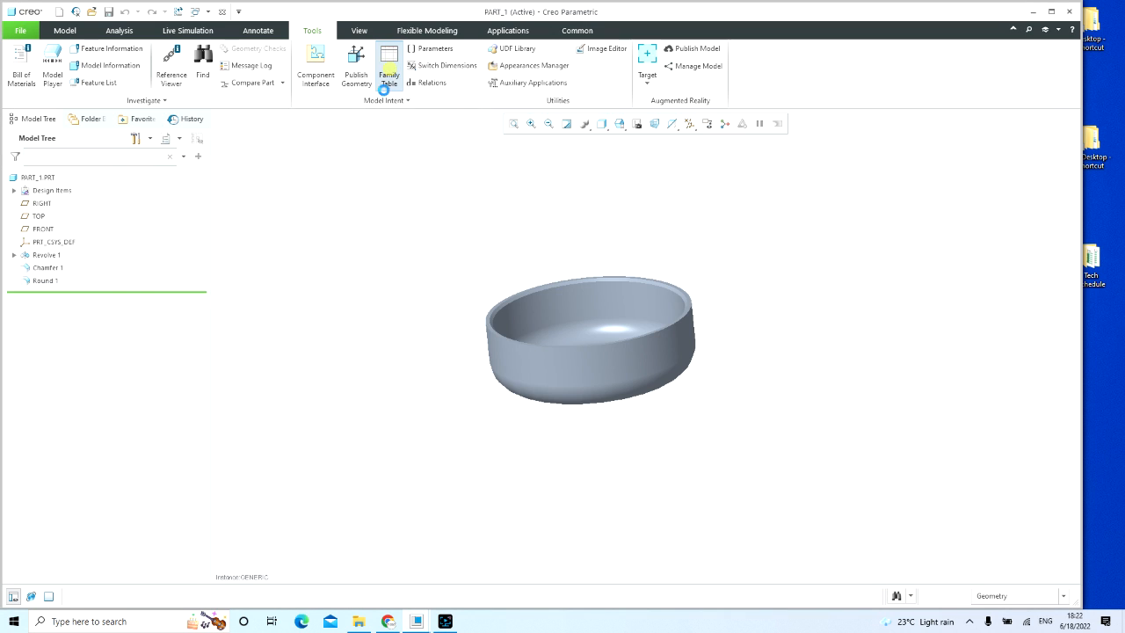
{"action": "left_click", "coordinate": [390, 71]}
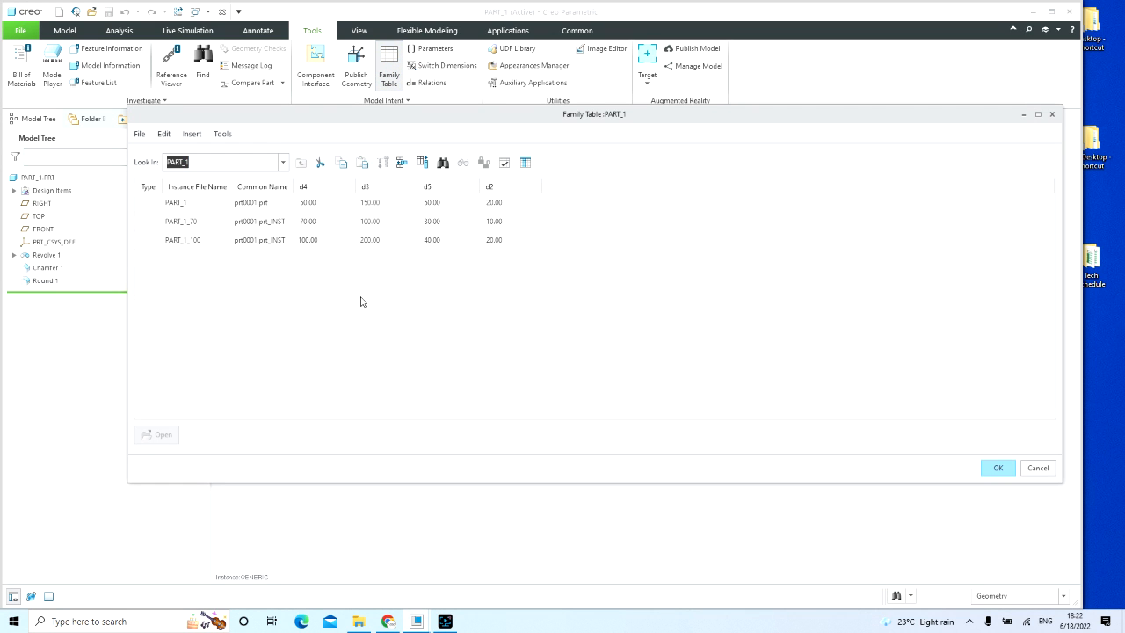
Step: Examine the instance names and the d4, d3, d5 and d2 dimension columns in PART_1's family table
{"action": "left_click", "coordinate": [203, 205]}
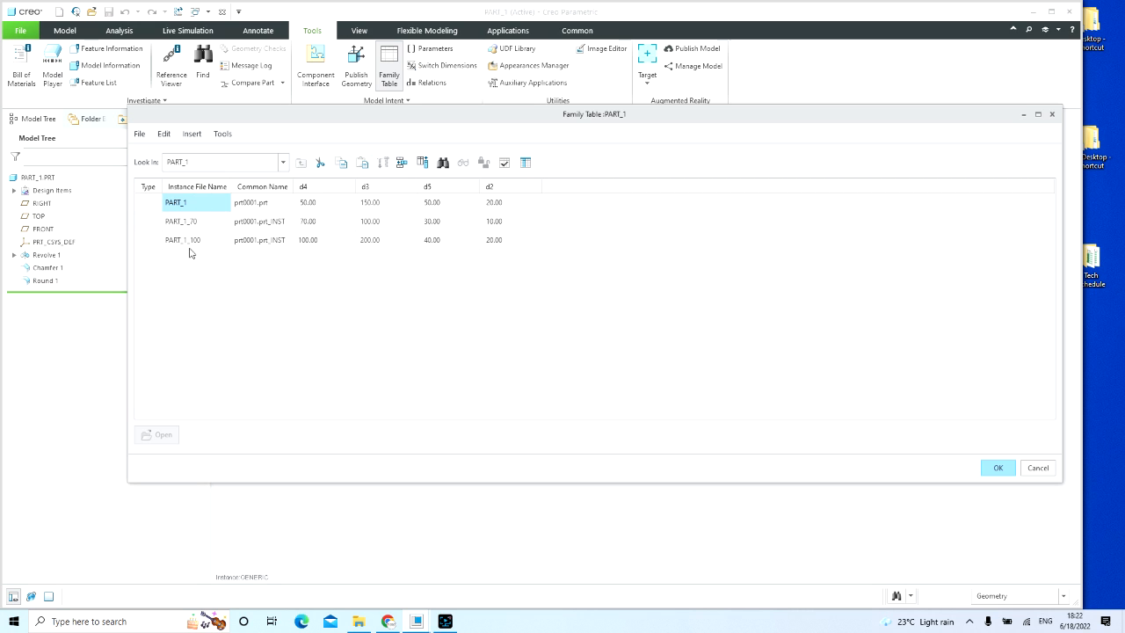
{"action": "left_click", "coordinate": [200, 188]}
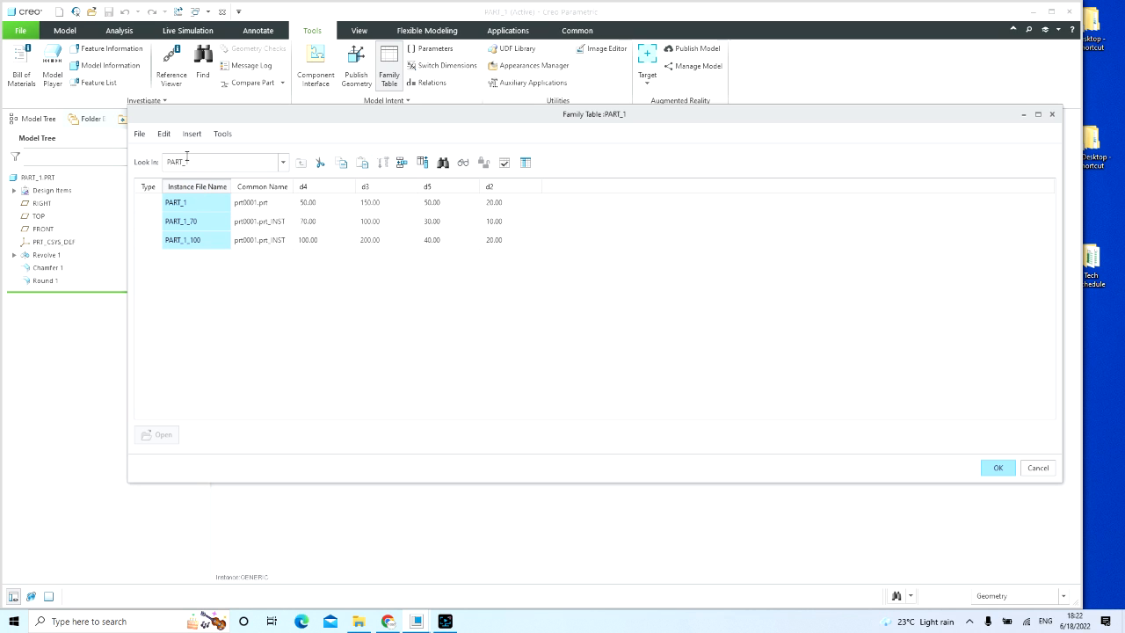
{"action": "left_click", "coordinate": [312, 188]}
{"action": "left_click", "coordinate": [400, 189]}
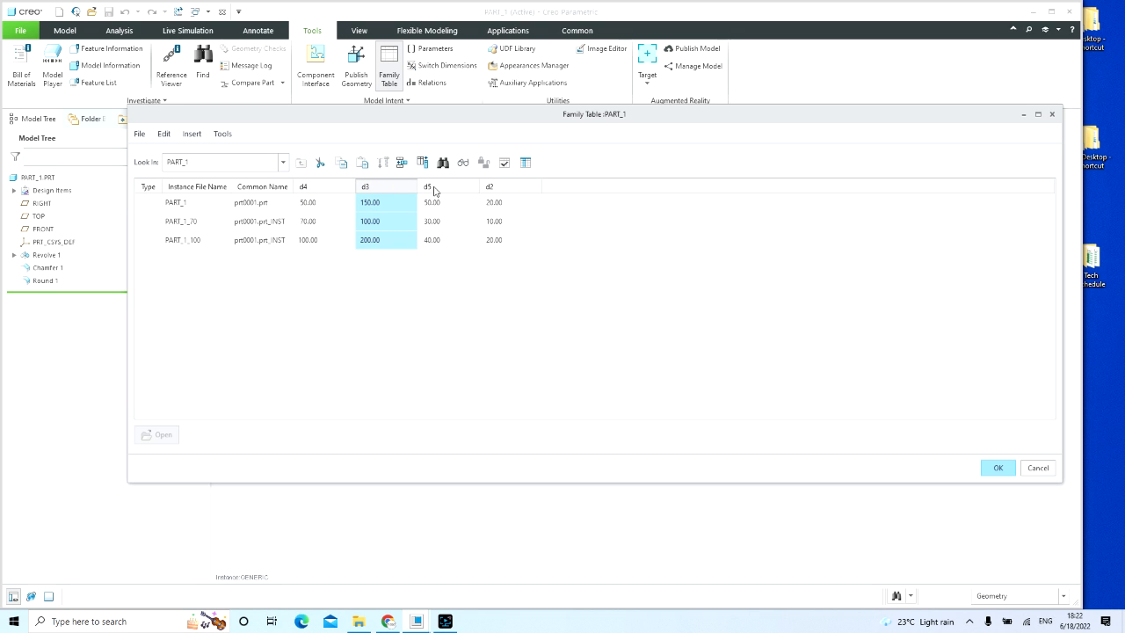
{"action": "left_click", "coordinate": [433, 189]}
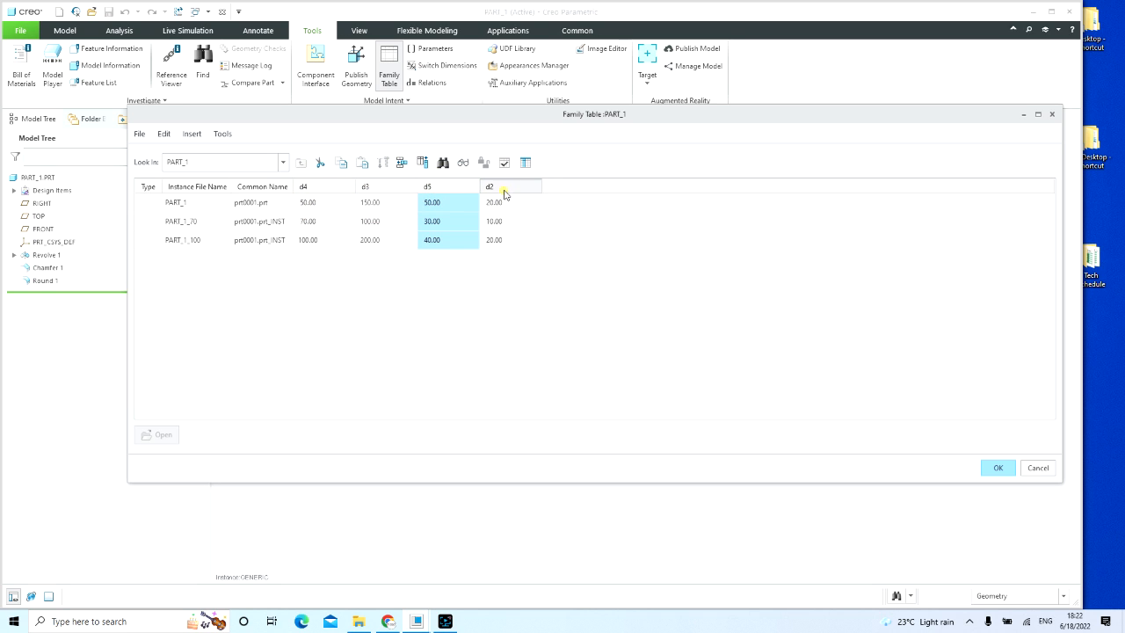
{"action": "left_click", "coordinate": [500, 189]}
{"action": "left_click", "coordinate": [331, 186]}
{"action": "left_click", "coordinate": [369, 188]}
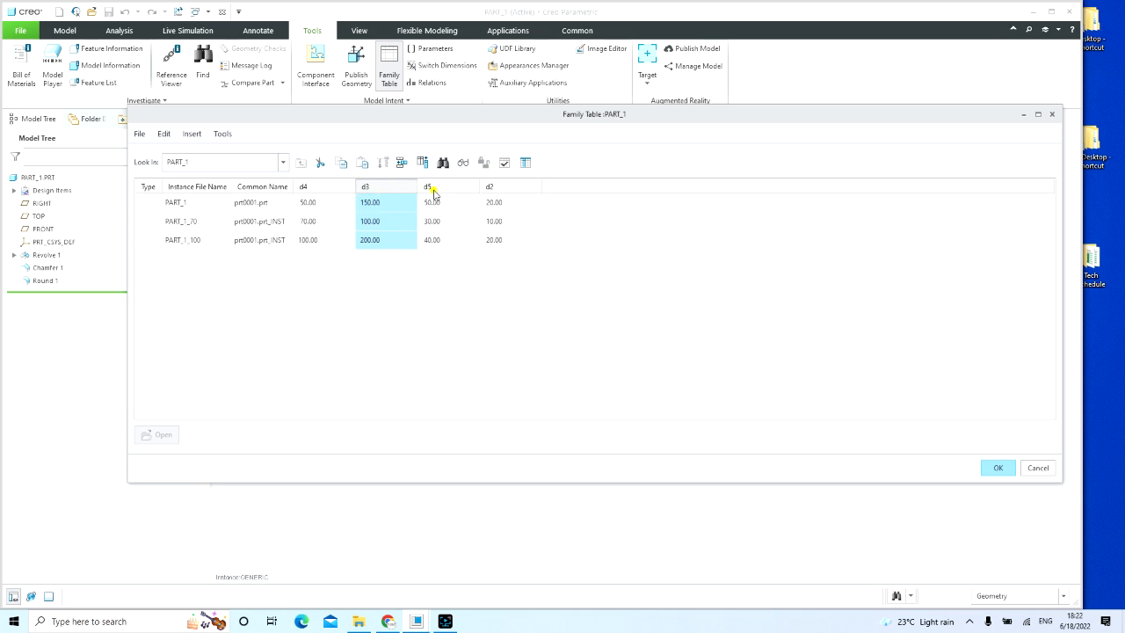
{"action": "left_click", "coordinate": [432, 189]}
{"action": "left_click", "coordinate": [489, 188]}
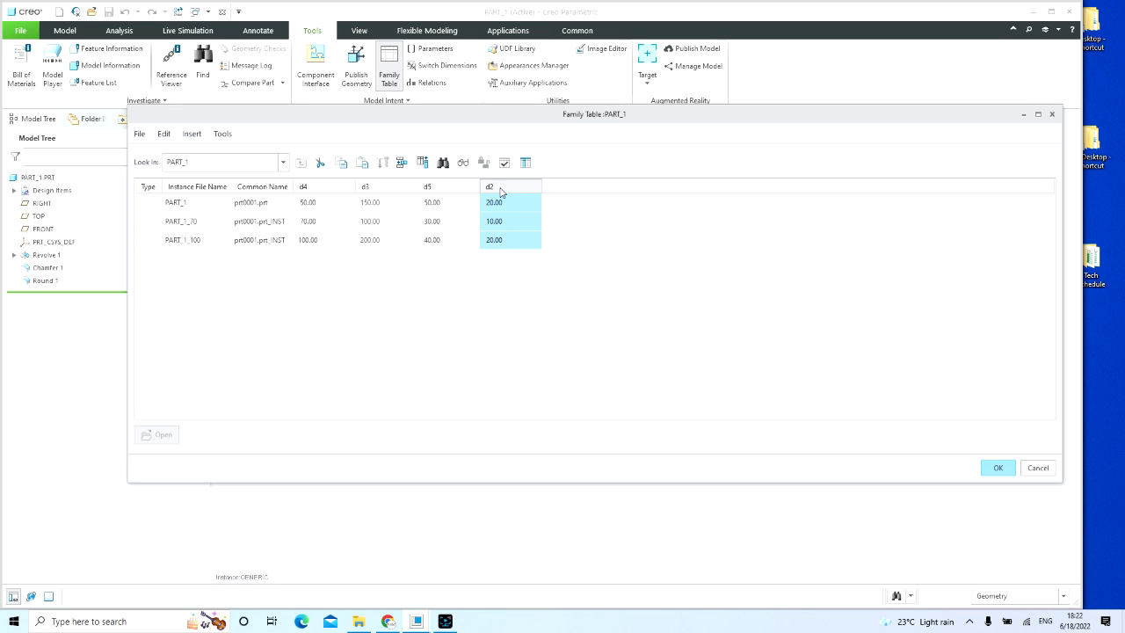
{"action": "left_click", "coordinate": [610, 232]}
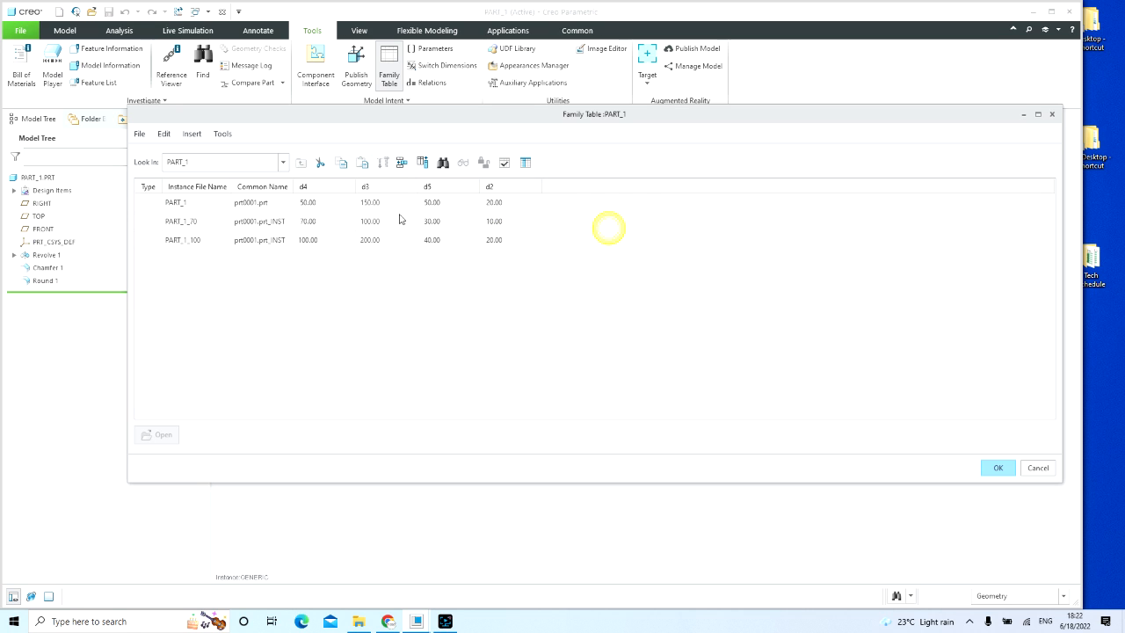
{"action": "left_click", "coordinate": [389, 187]}
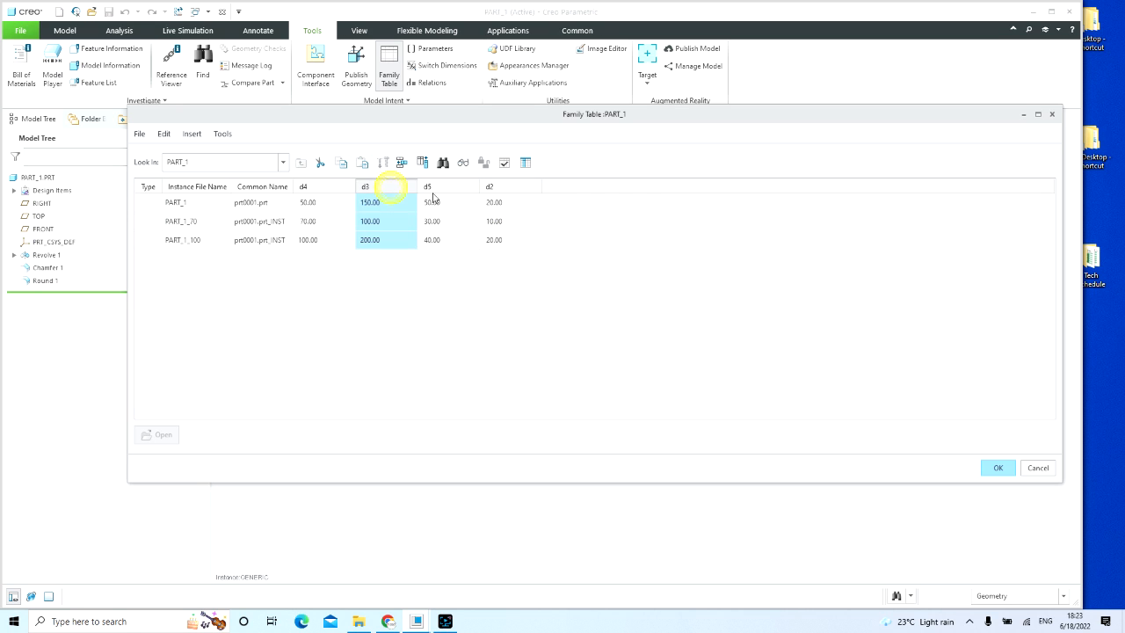
{"action": "left_click", "coordinate": [444, 188]}
{"action": "left_click", "coordinate": [497, 188]}
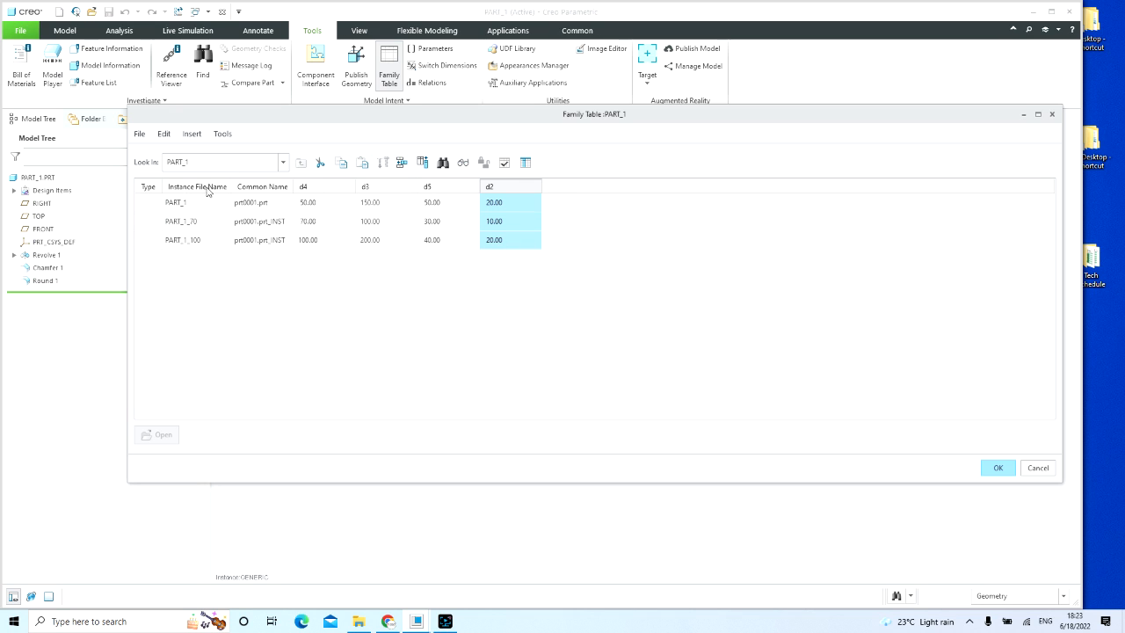
{"action": "left_click", "coordinate": [206, 187]}
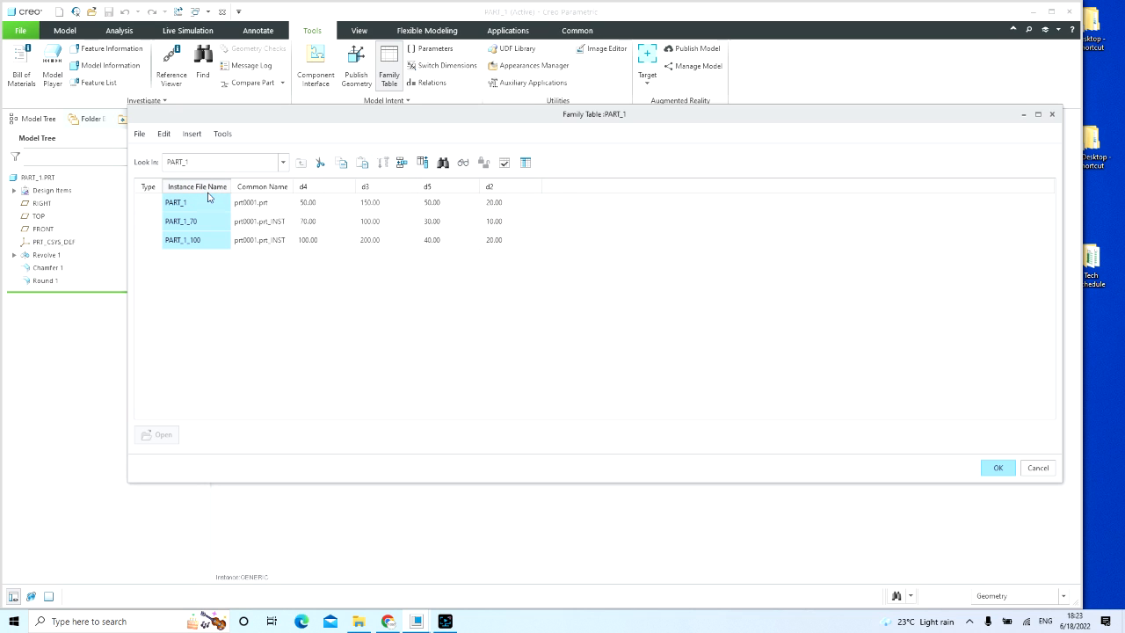
{"action": "left_click", "coordinate": [293, 272]}
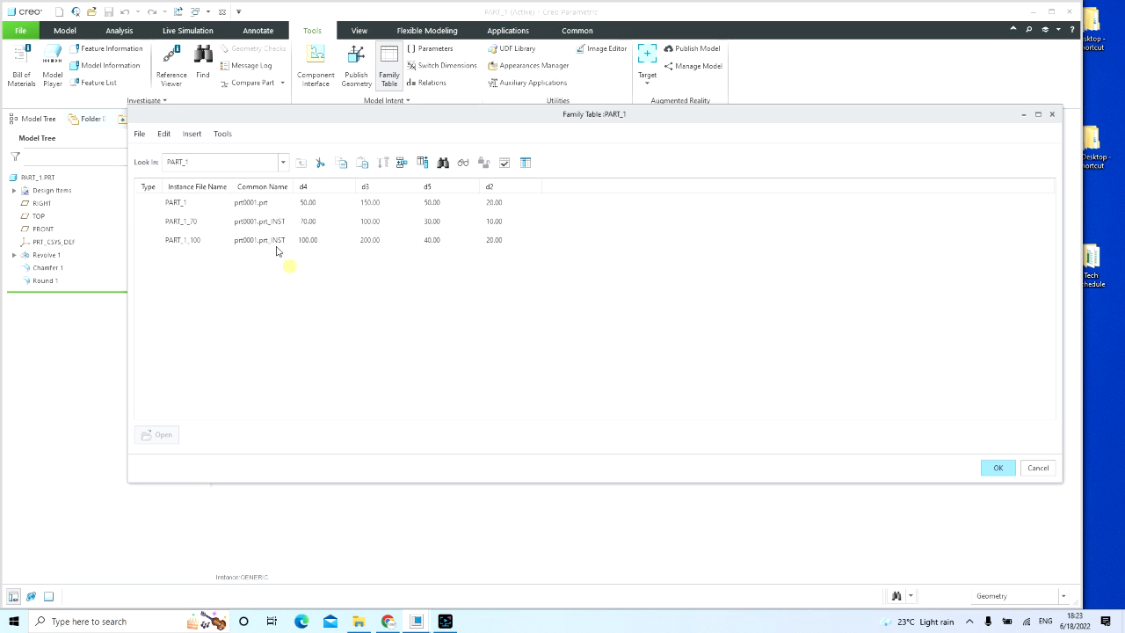
{"action": "left_click", "coordinate": [139, 189]}
{"action": "left_click", "coordinate": [192, 187]}
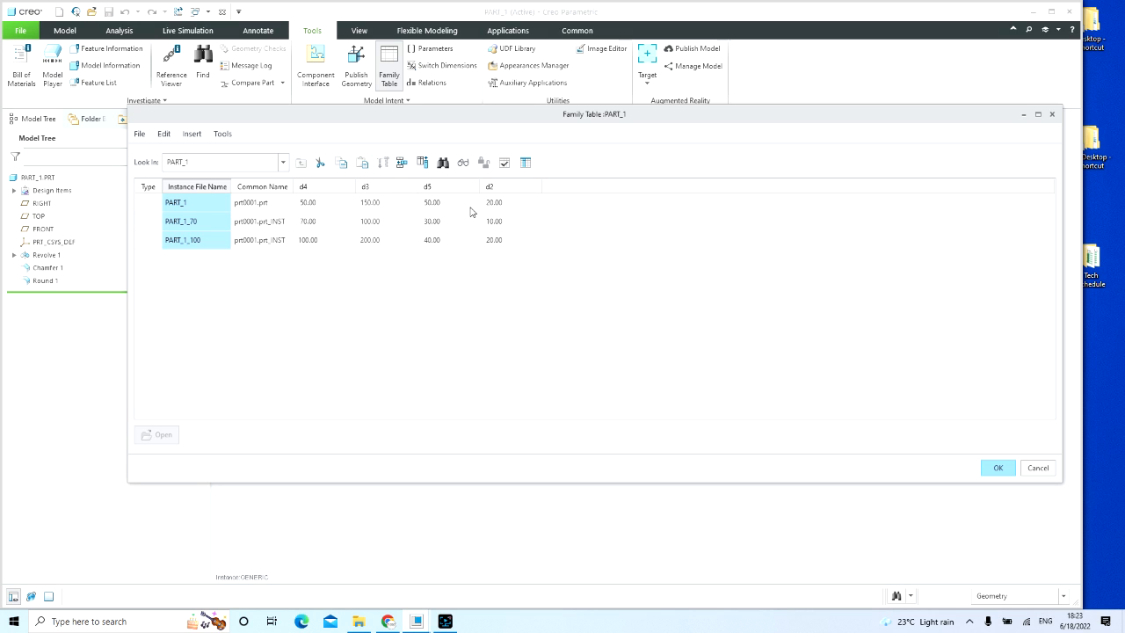
{"action": "left_click", "coordinate": [317, 207]}
{"action": "left_click", "coordinate": [314, 222]}
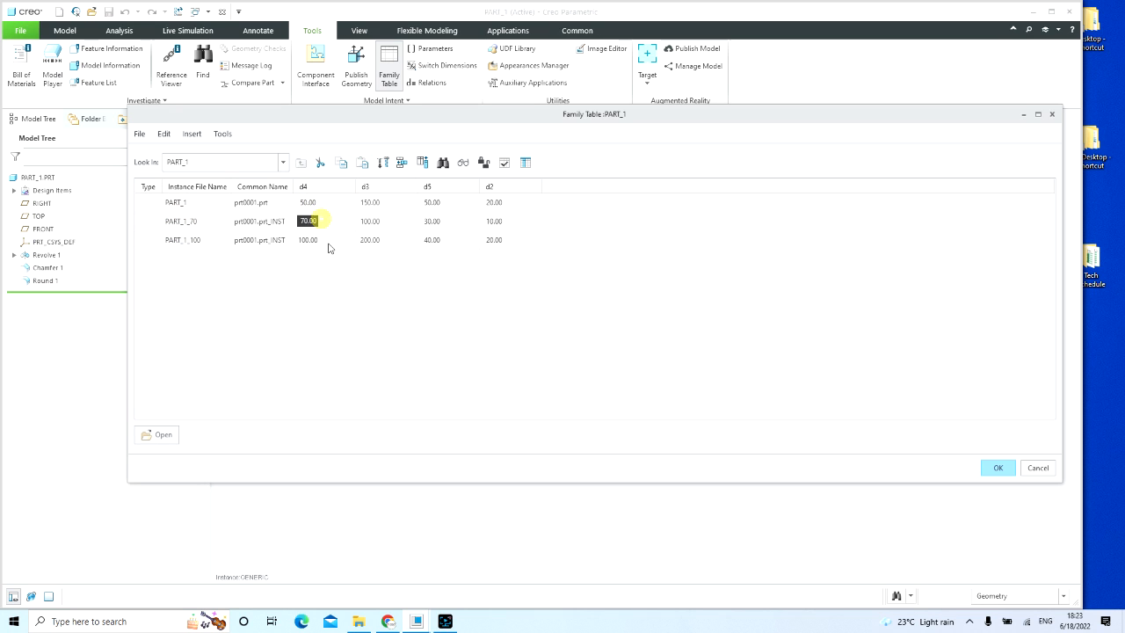
{"action": "left_click", "coordinate": [318, 239]}
{"action": "left_click", "coordinate": [336, 279]}
Step: Accept the family table and return to the PART_1.DRW drawing with its table tools
{"action": "left_click", "coordinate": [995, 467]}
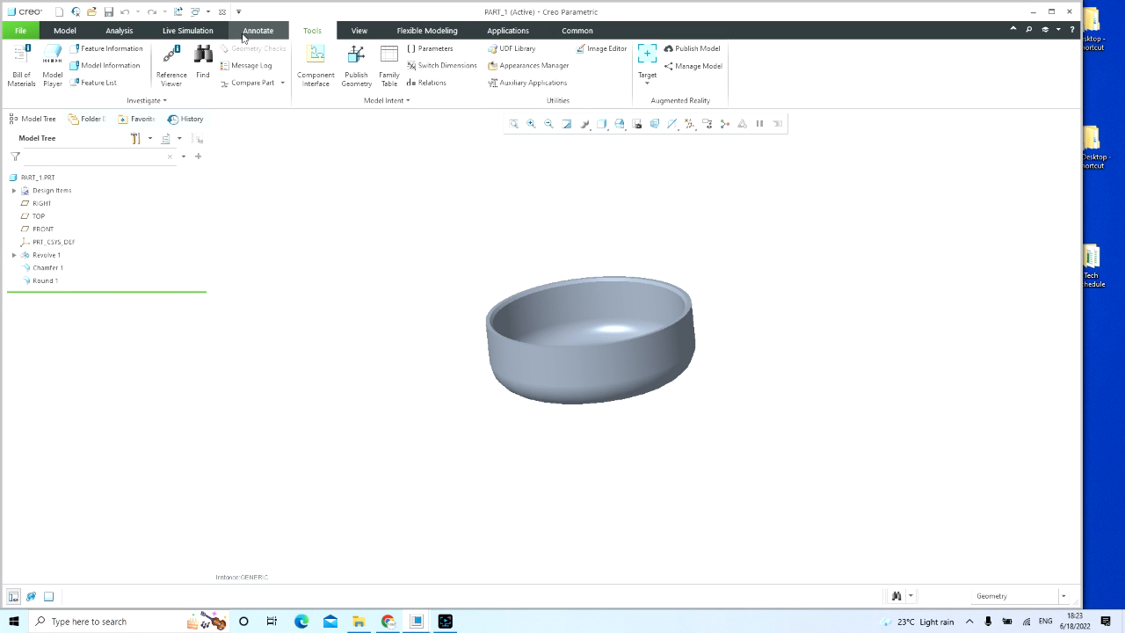
{"action": "left_click", "coordinate": [195, 11]}
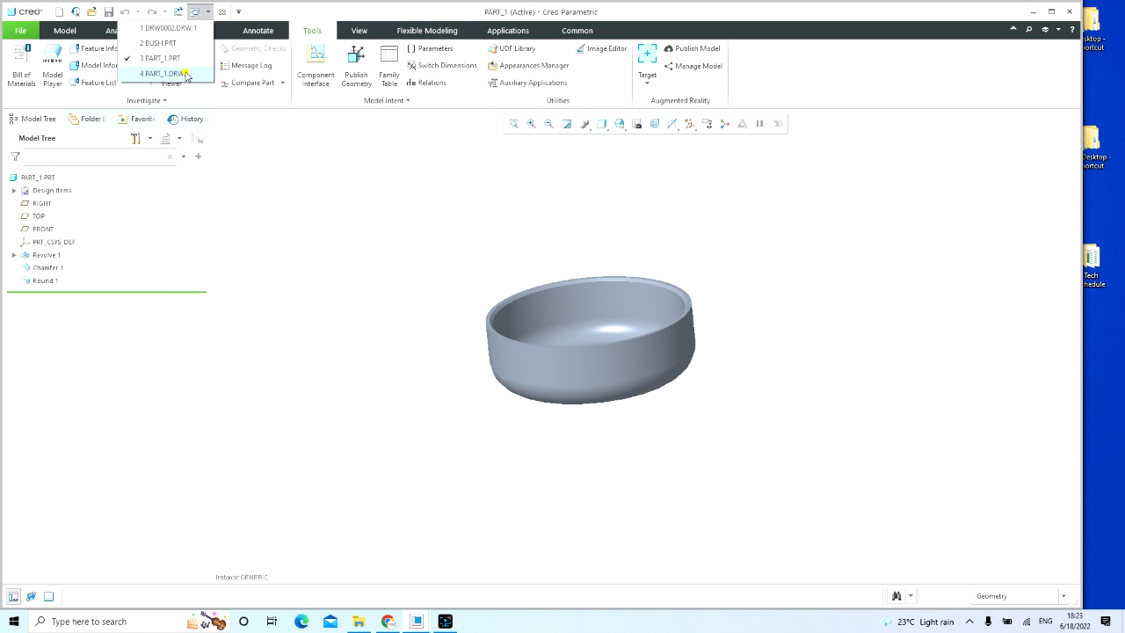
{"action": "left_click", "coordinate": [186, 73]}
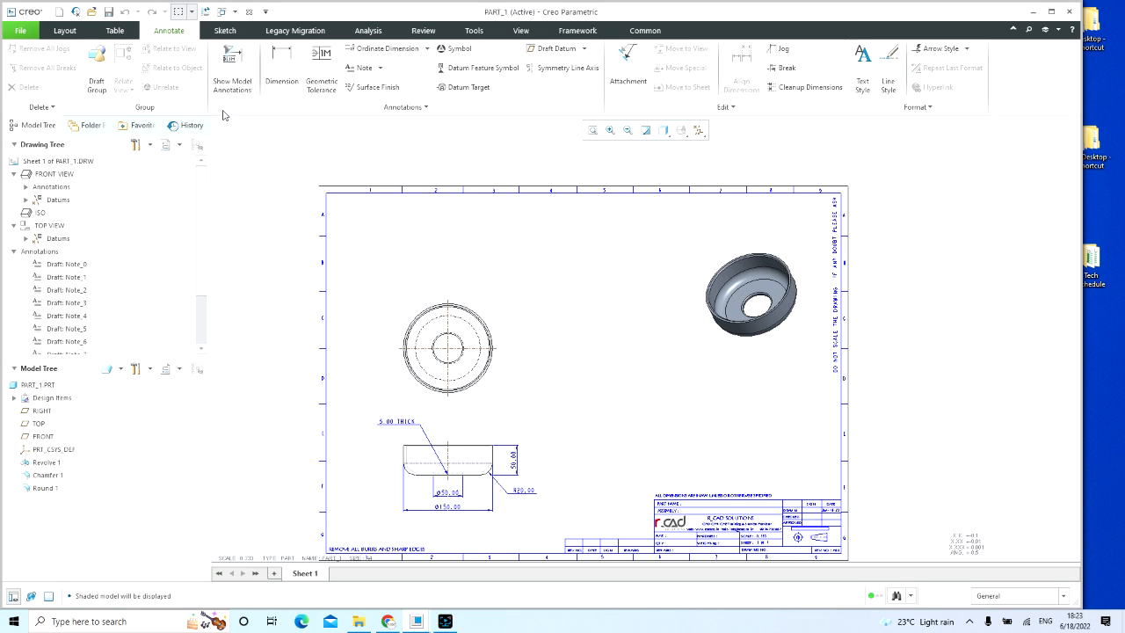
{"action": "left_click", "coordinate": [115, 30]}
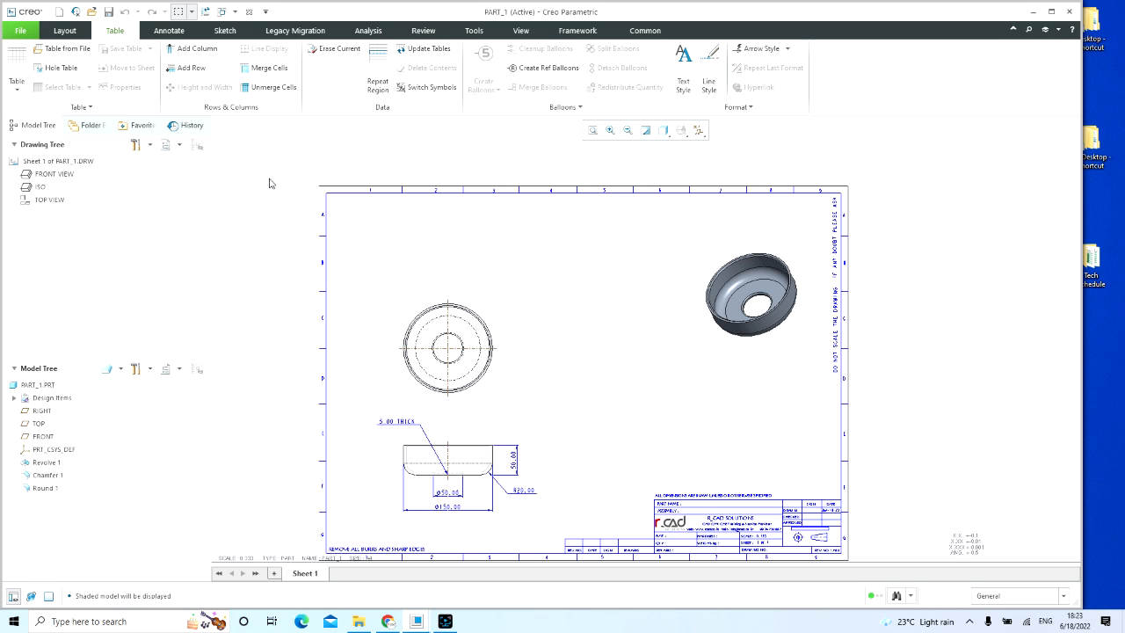
Step: Try to insert the saved table rcad_family_table_1.tbl from the family table folder of R_CAD_PRO_STD on drive E
{"action": "left_click", "coordinate": [17, 90]}
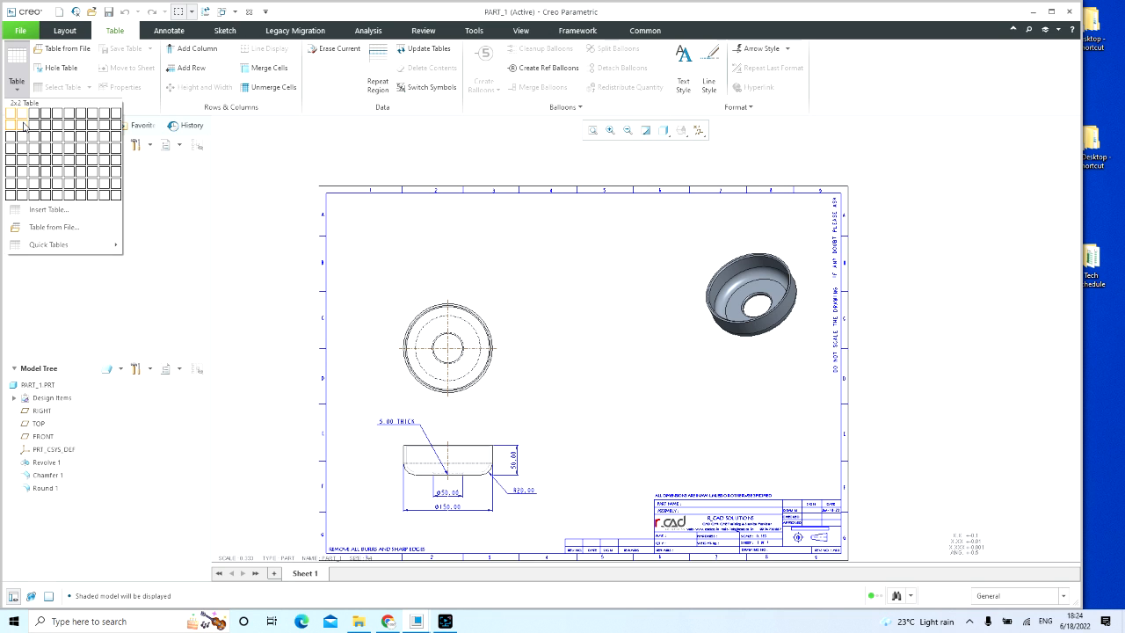
{"action": "left_click", "coordinate": [240, 170]}
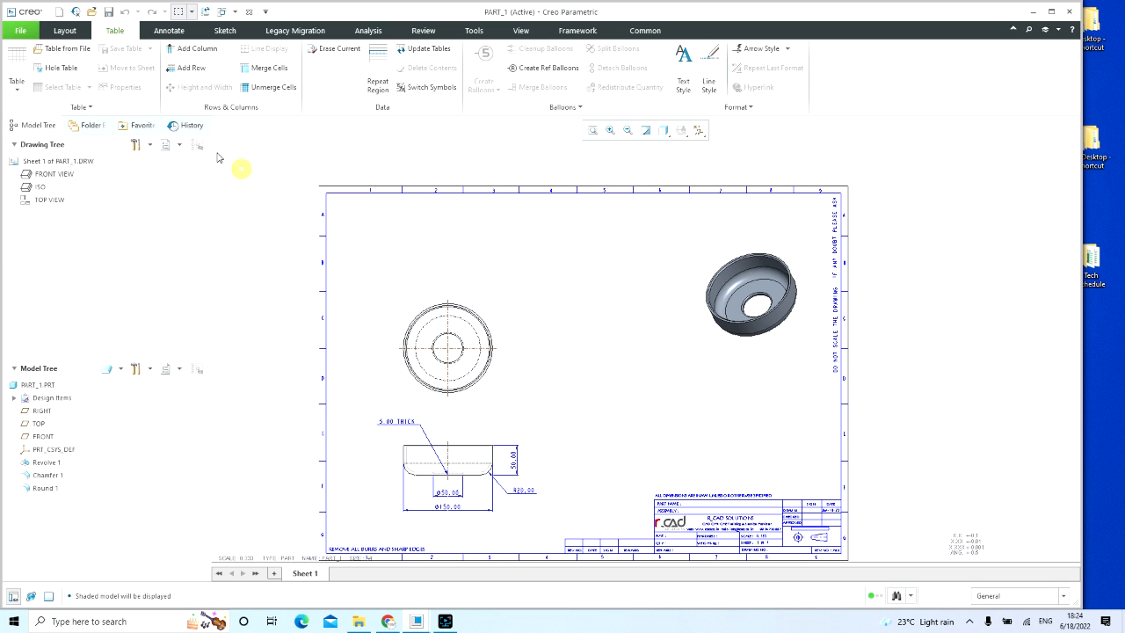
{"action": "left_click", "coordinate": [57, 48]}
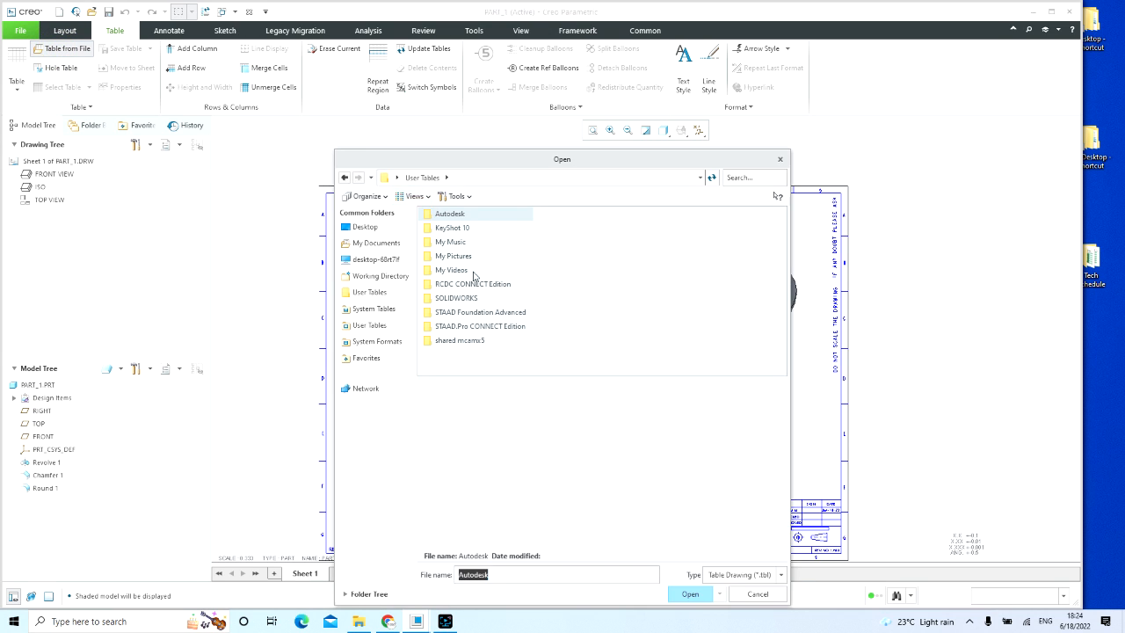
{"action": "left_click", "coordinate": [376, 259]}
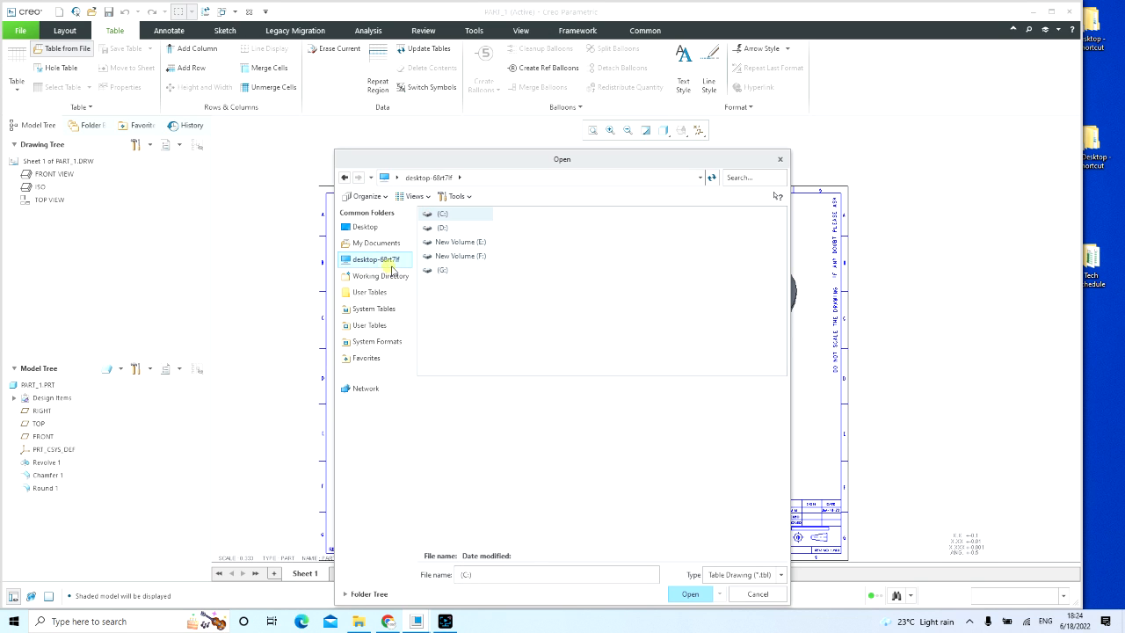
{"action": "double_click", "coordinate": [452, 242]}
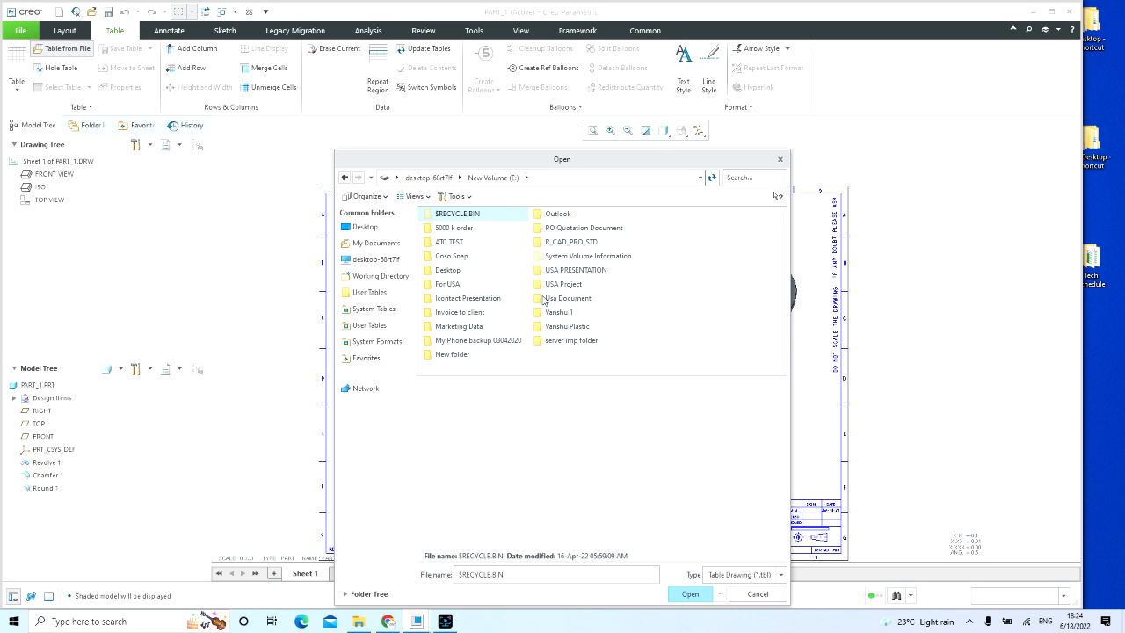
{"action": "double_click", "coordinate": [570, 242]}
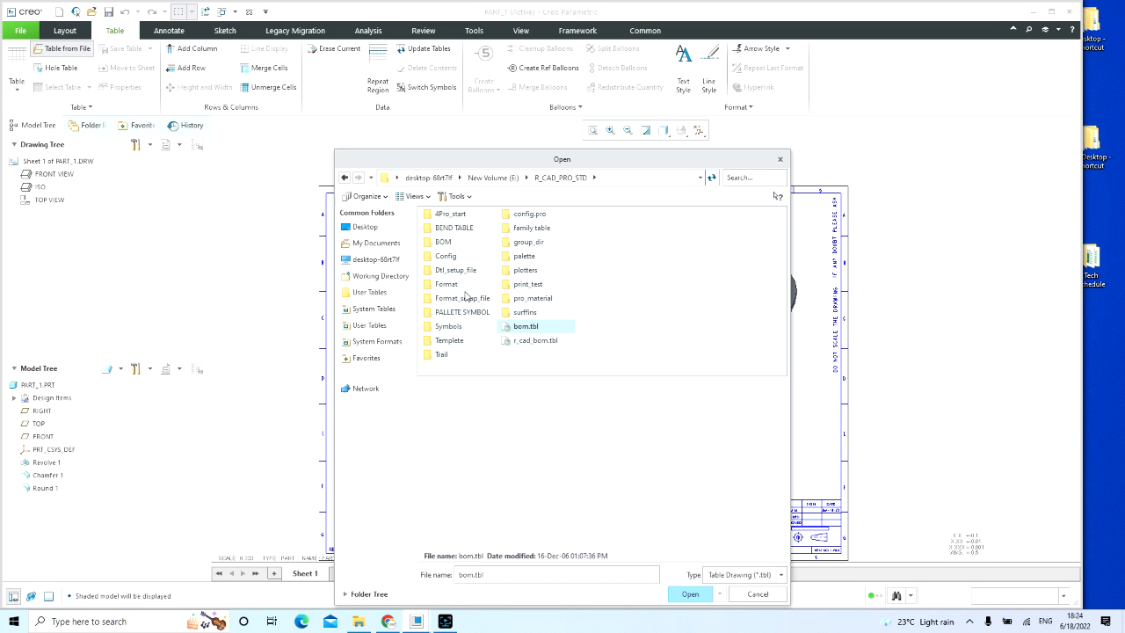
{"action": "double_click", "coordinate": [514, 231]}
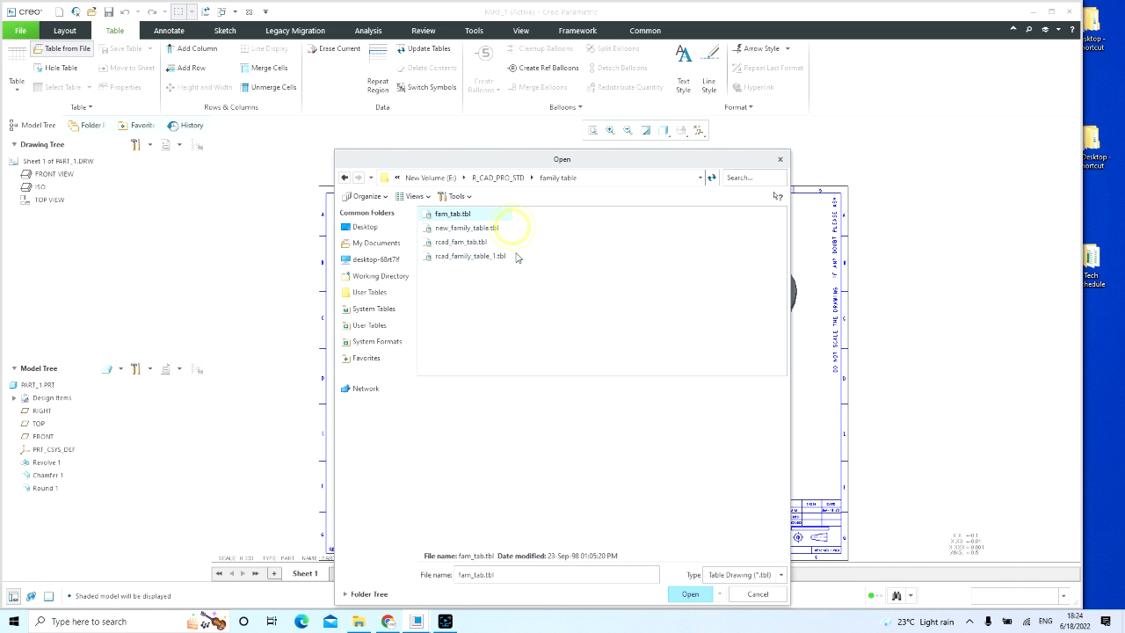
{"action": "double_click", "coordinate": [495, 256]}
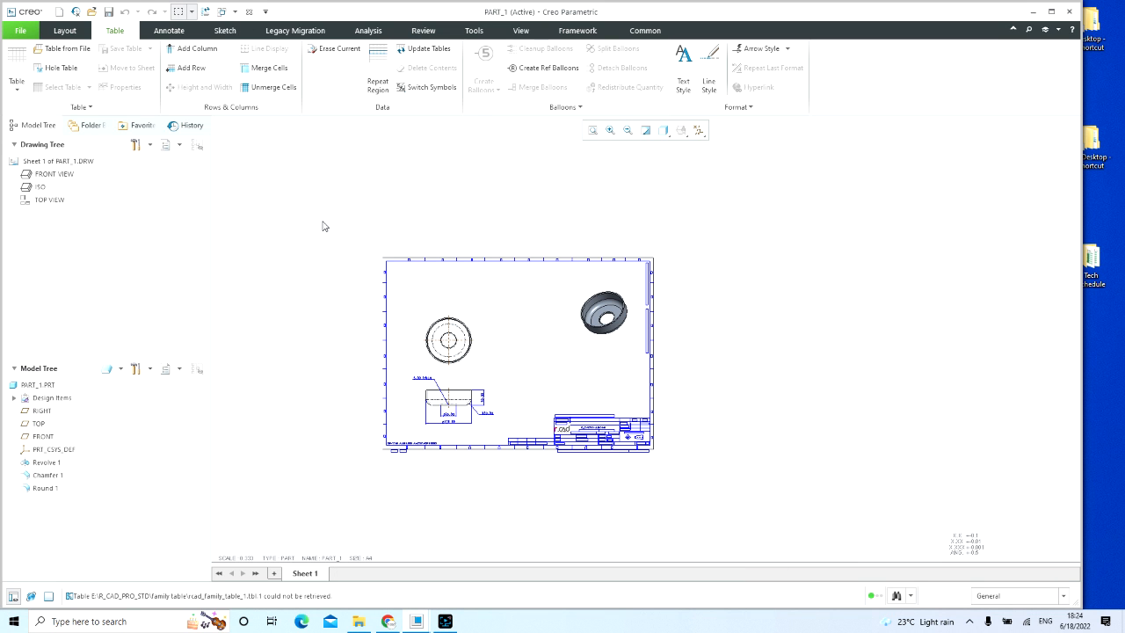
{"action": "left_click", "coordinate": [92, 12]}
{"action": "left_click", "coordinate": [779, 160]}
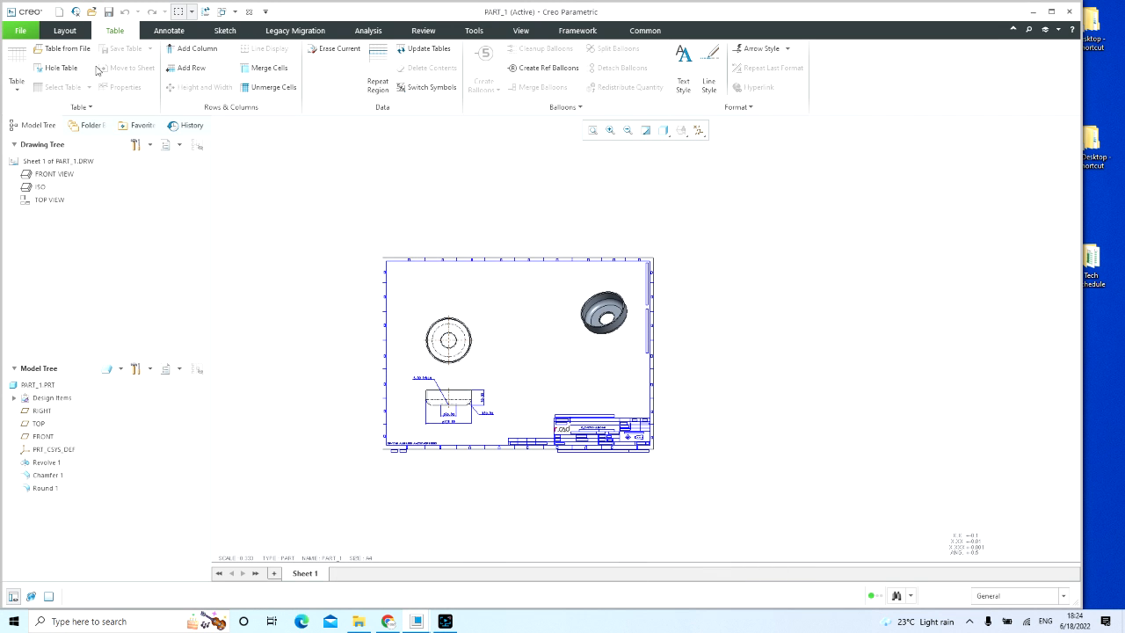
Step: Insert the saved table rcad_fam_tab.tbl from the R_CAD_PRO_STD family table folder, placing it above the drawing sheet
{"action": "left_click", "coordinate": [63, 48]}
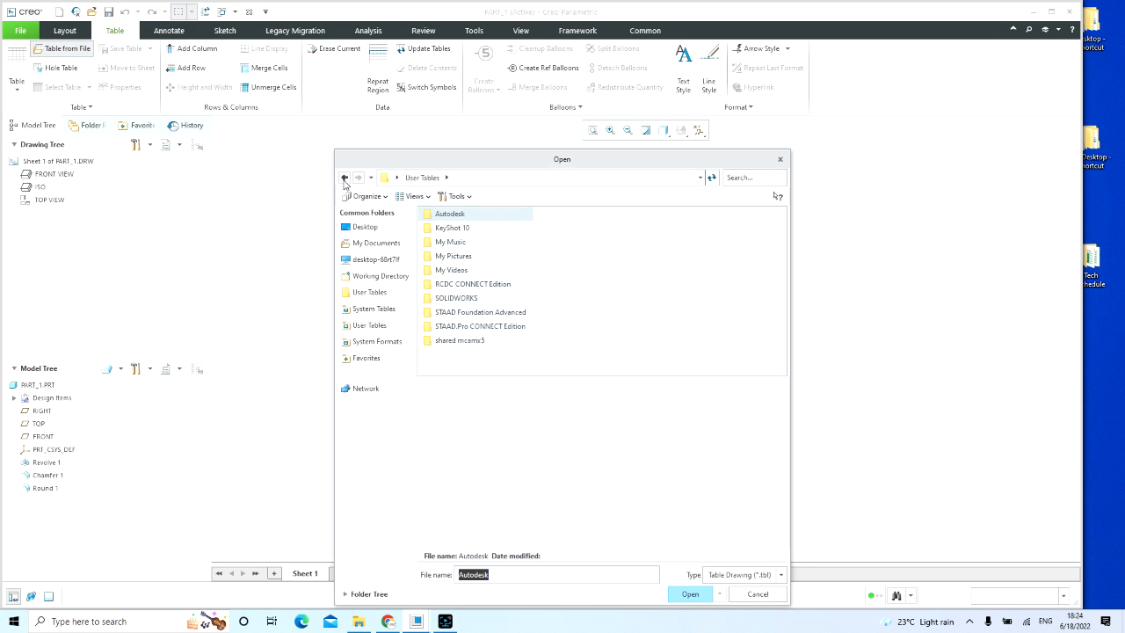
{"action": "left_click", "coordinate": [374, 259]}
{"action": "double_click", "coordinate": [458, 242]}
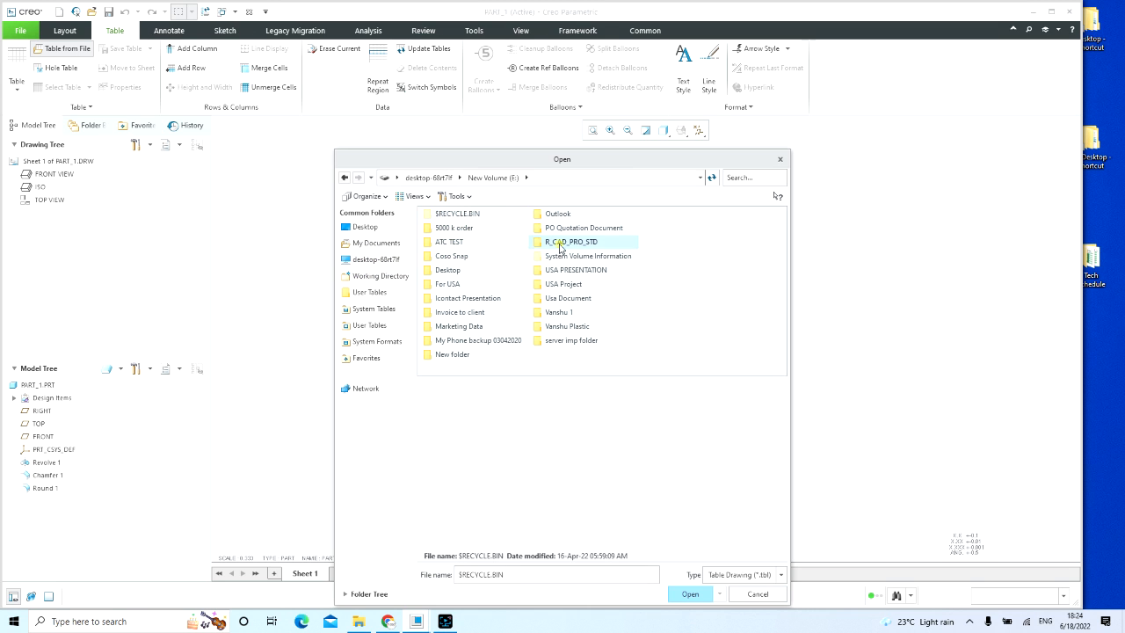
{"action": "double_click", "coordinate": [563, 243]}
{"action": "double_click", "coordinate": [518, 230]}
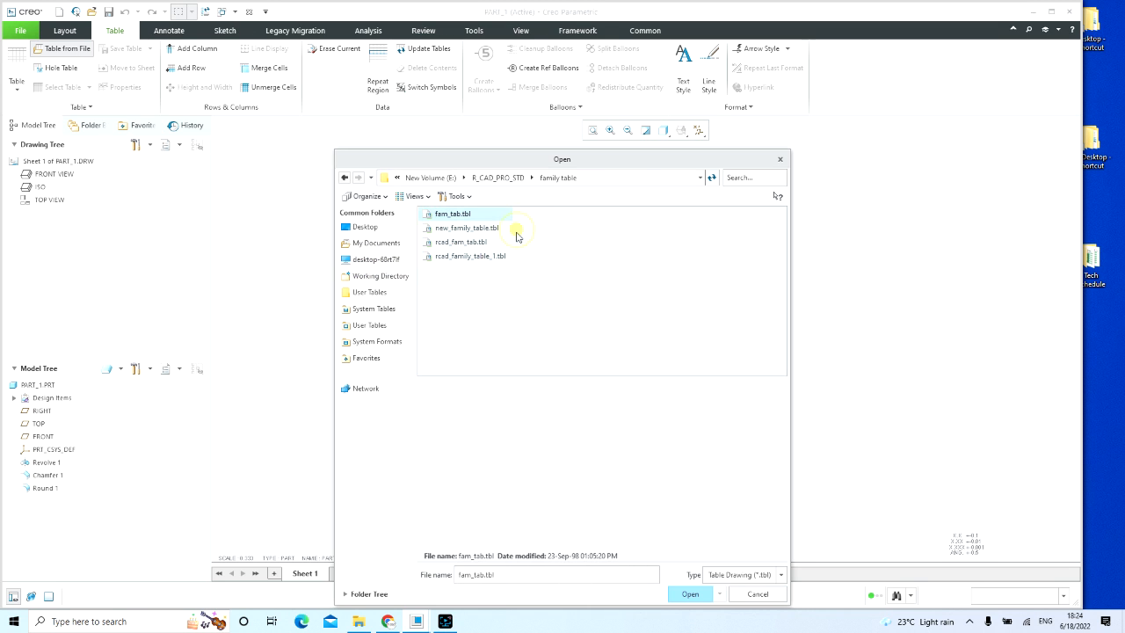
{"action": "double_click", "coordinate": [475, 244]}
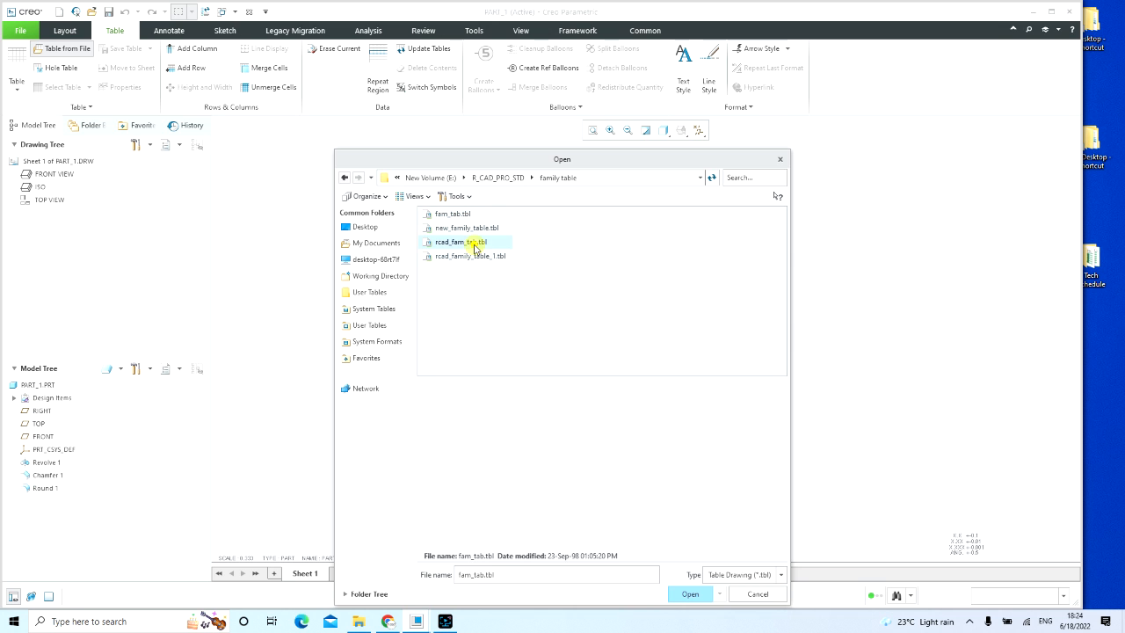
{"action": "left_click", "coordinate": [447, 197]}
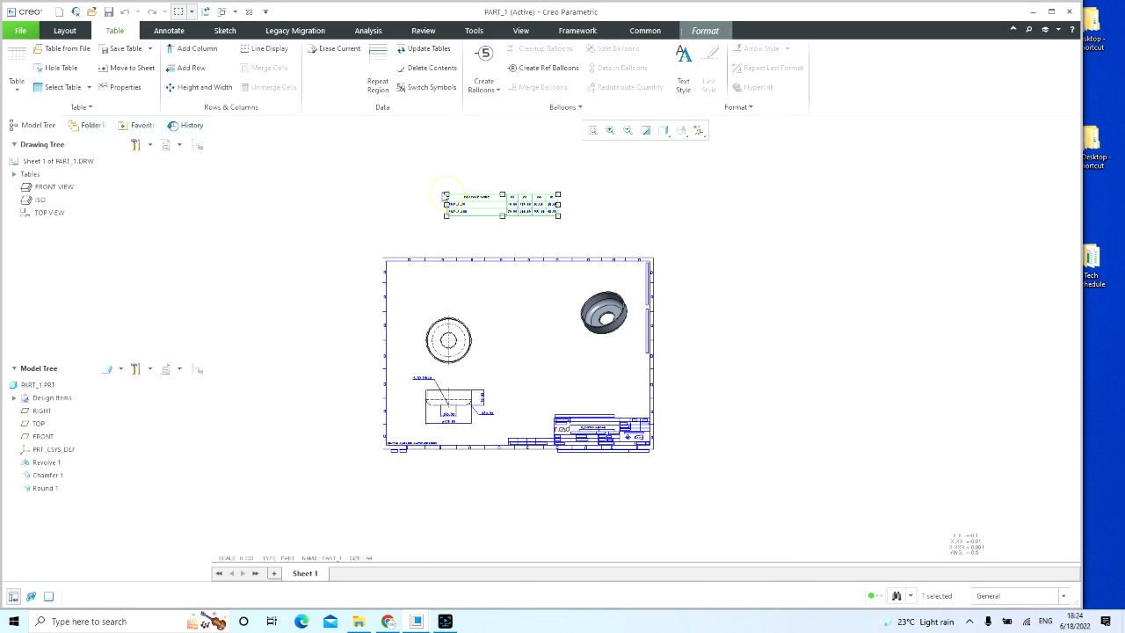
Step: Move the inserted instance table down and slightly to the left, closer to the sheet's upper border
{"action": "scroll", "coordinate": [440, 204], "scroll_direction": "up", "scroll_amount": 3}
{"action": "scroll", "coordinate": [542, 215], "scroll_direction": "up", "scroll_amount": 4}
{"action": "scroll", "coordinate": [572, 284], "scroll_direction": "down", "scroll_amount": 2}
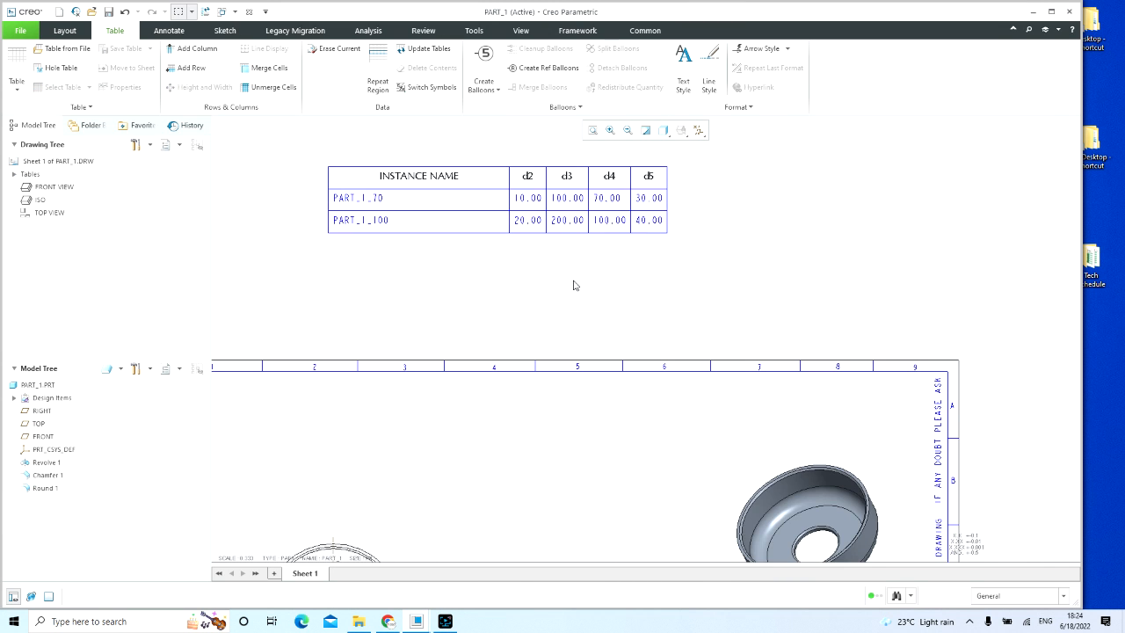
{"action": "left_click", "coordinate": [385, 198]}
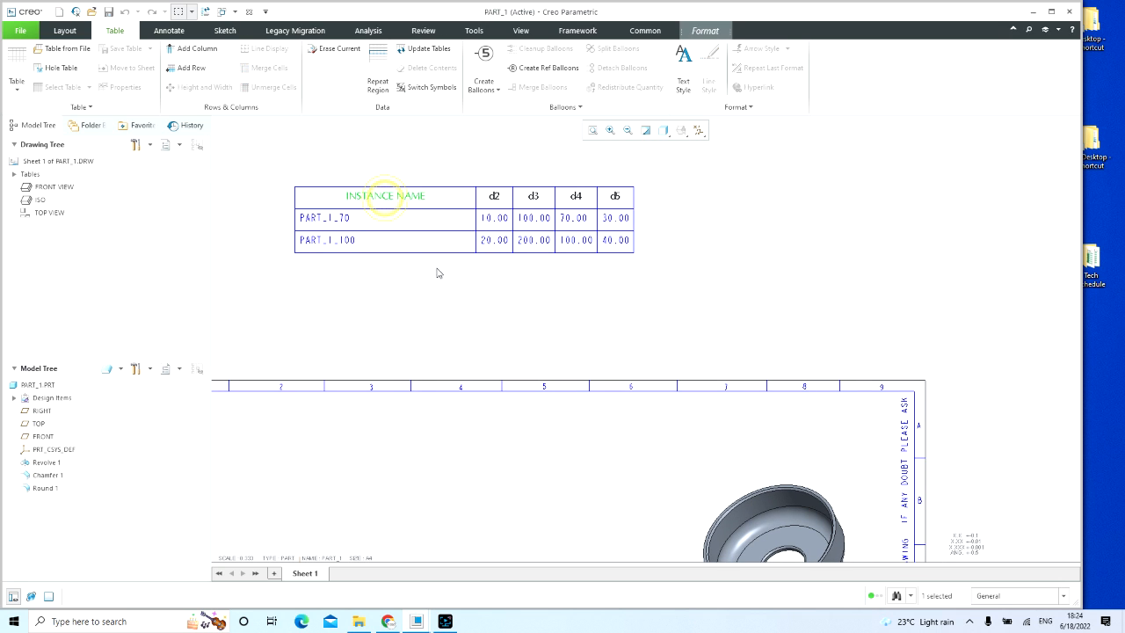
{"action": "left_click", "coordinate": [477, 300]}
{"action": "scroll", "coordinate": [588, 240], "scroll_direction": "down", "scroll_amount": 1}
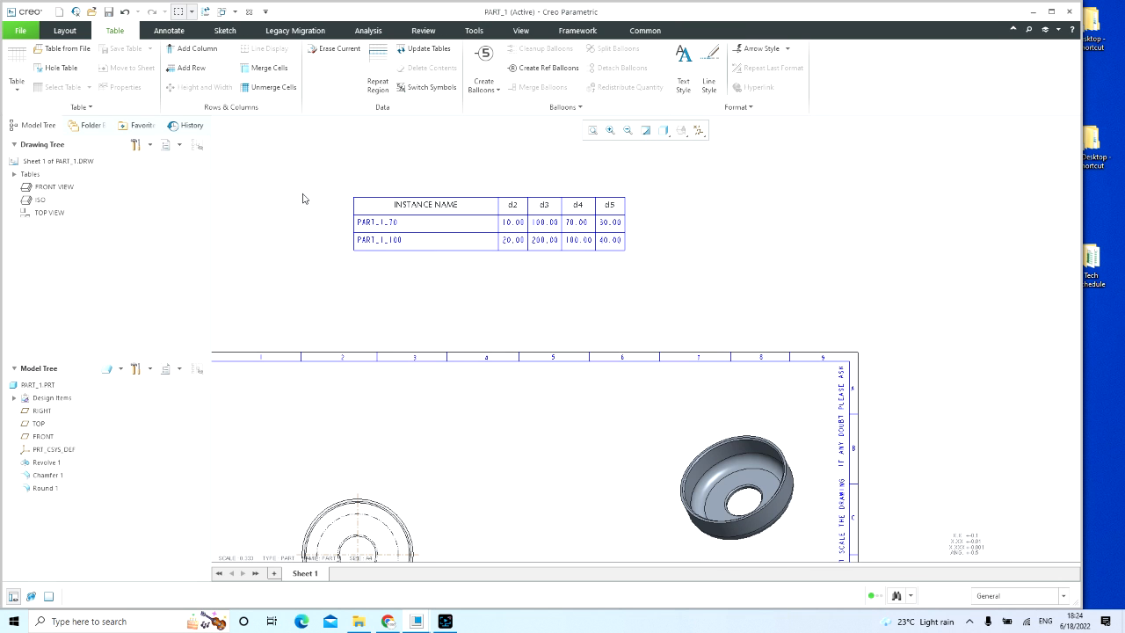
{"action": "scroll", "coordinate": [303, 199], "scroll_direction": "up", "scroll_amount": 2}
{"action": "left_click", "coordinate": [485, 204]}
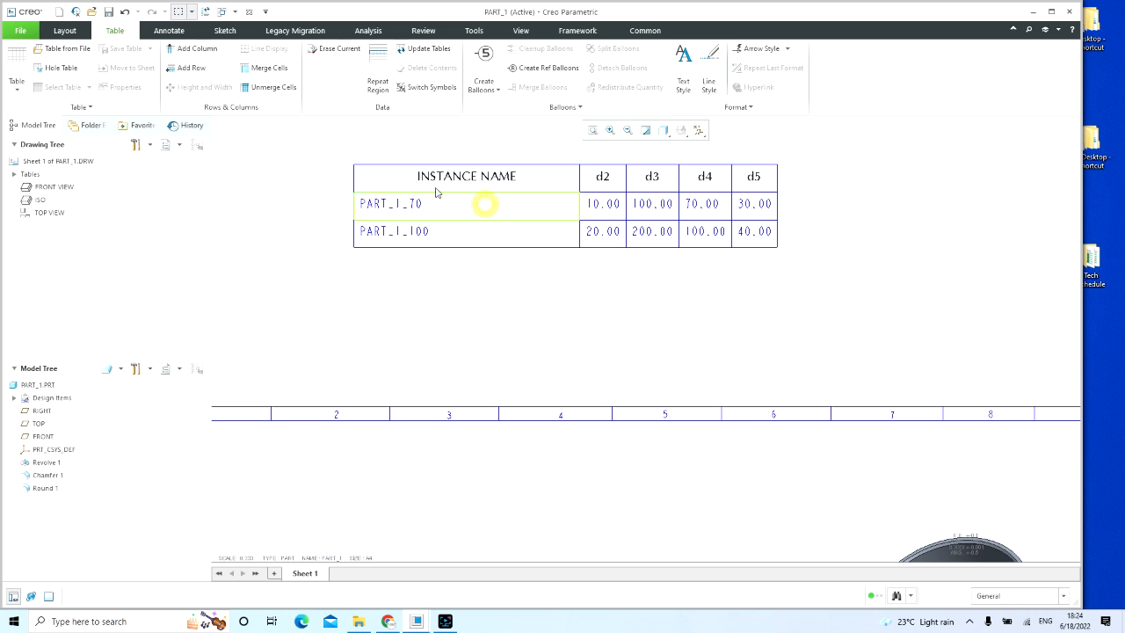
{"action": "left_click_drag", "start_coordinate": [352, 164], "coordinate": [322, 259]}
{"action": "left_click", "coordinate": [464, 209]}
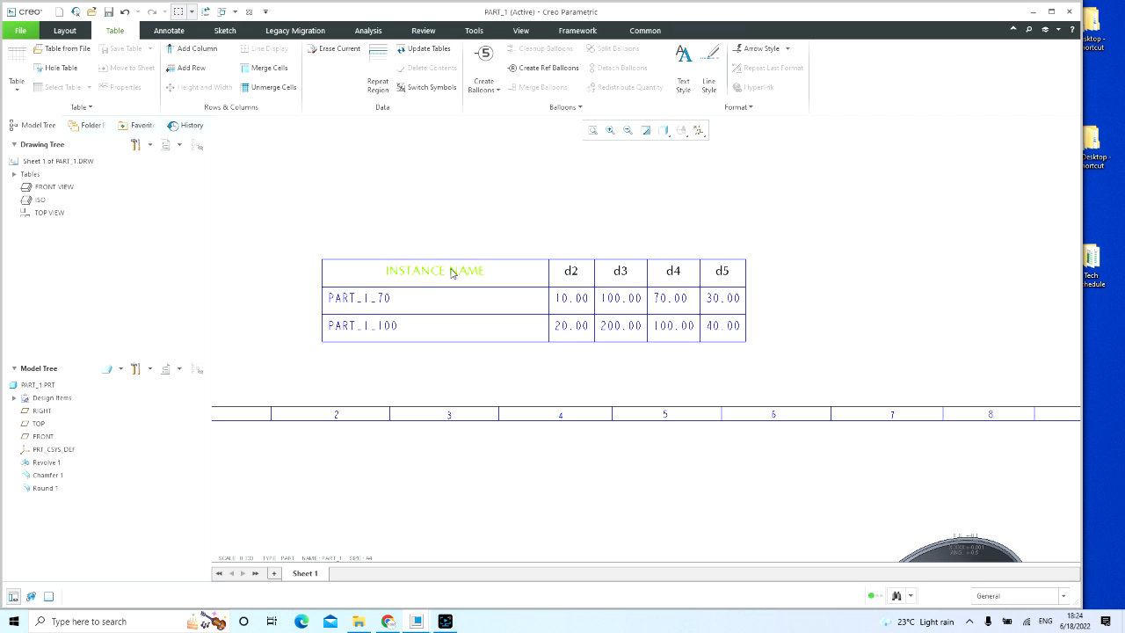
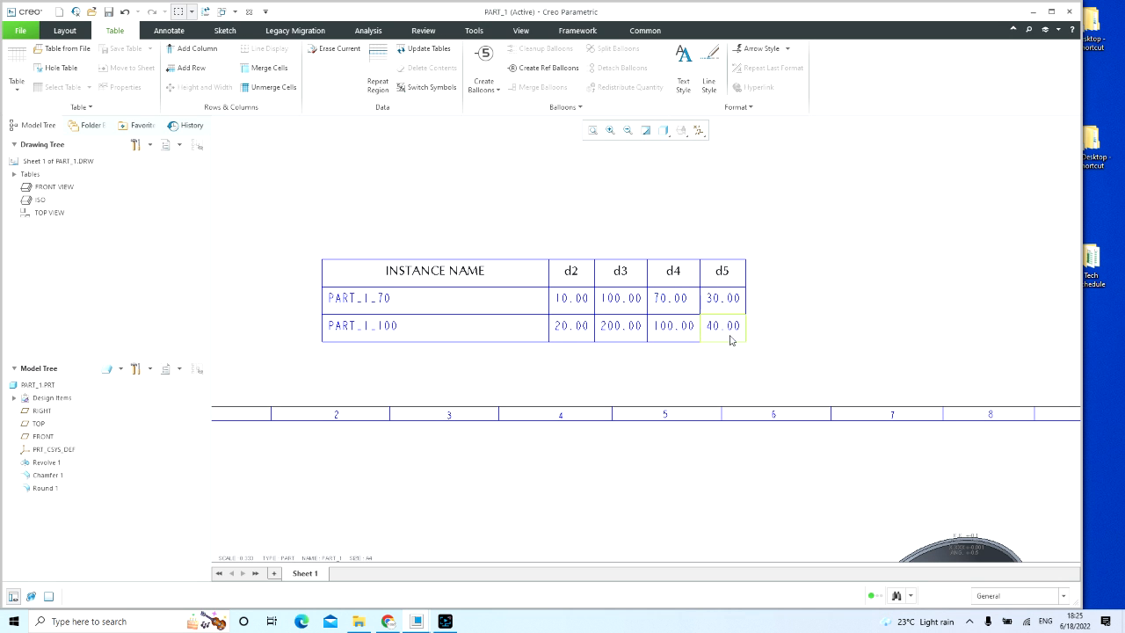
Step: Examine the instance table above the sheet and the dimensions on the bush's side view
{"action": "scroll", "coordinate": [636, 232], "scroll_direction": "down", "scroll_amount": 5}
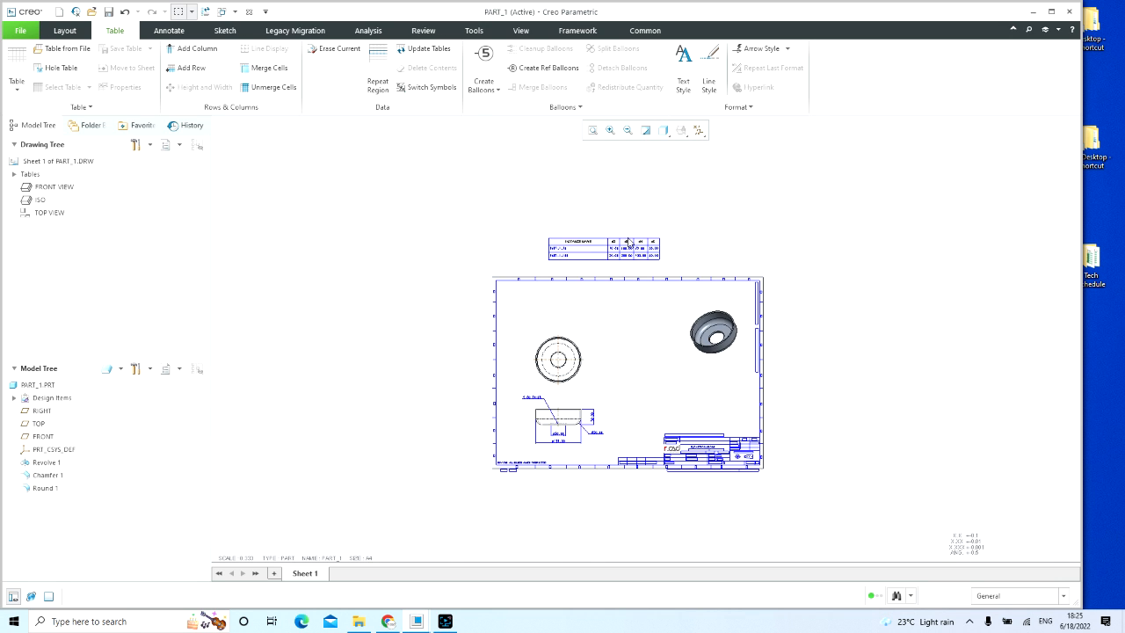
{"action": "scroll", "coordinate": [606, 241], "scroll_direction": "up", "scroll_amount": 5}
{"action": "scroll", "coordinate": [595, 238], "scroll_direction": "down", "scroll_amount": 5}
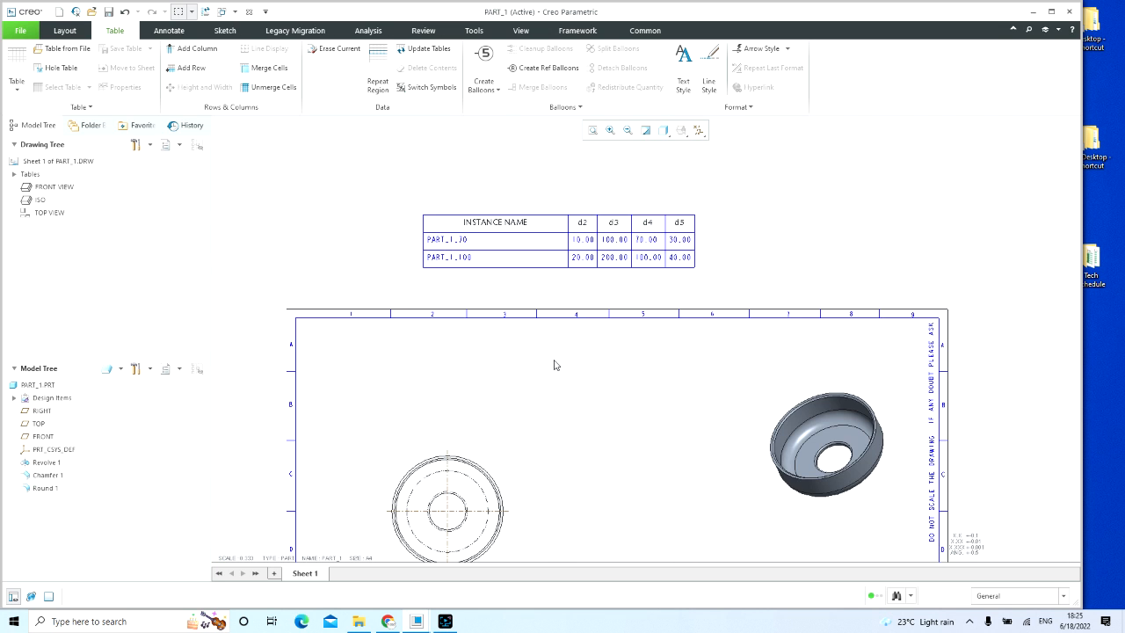
{"action": "middle_click_drag", "start_coordinate": [557, 441], "coordinate": [566, 313]}
{"action": "scroll", "coordinate": [563, 296], "scroll_direction": "down", "scroll_amount": 2}
{"action": "middle_click_drag", "start_coordinate": [572, 355], "coordinate": [562, 287]}
{"action": "scroll", "coordinate": [493, 371], "scroll_direction": "up", "scroll_amount": 5}
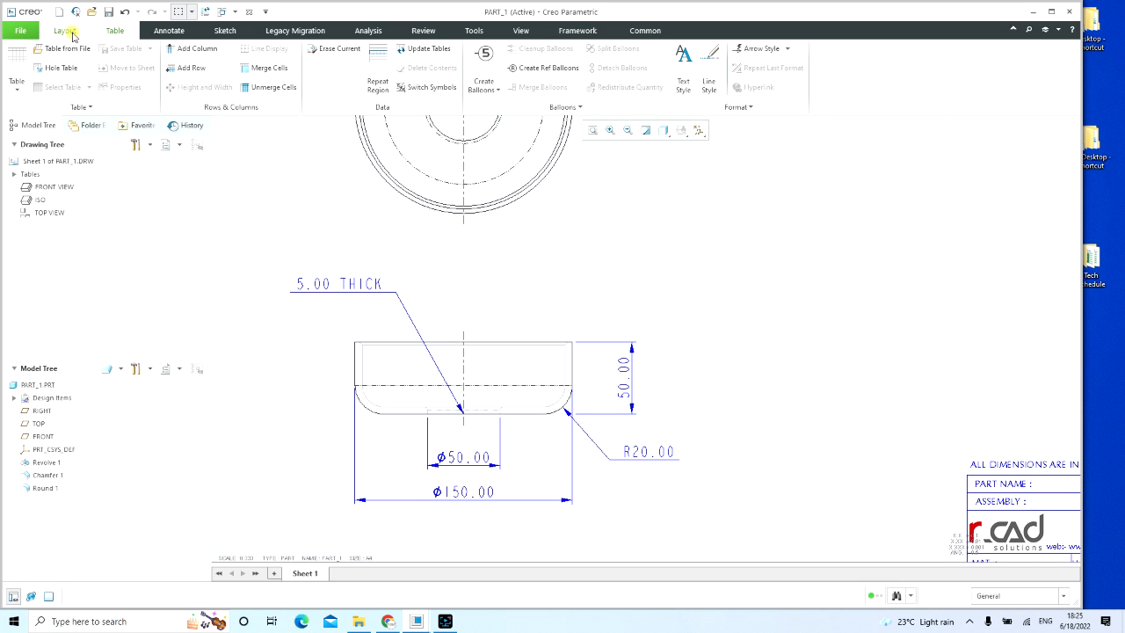
{"action": "left_click", "coordinate": [73, 33]}
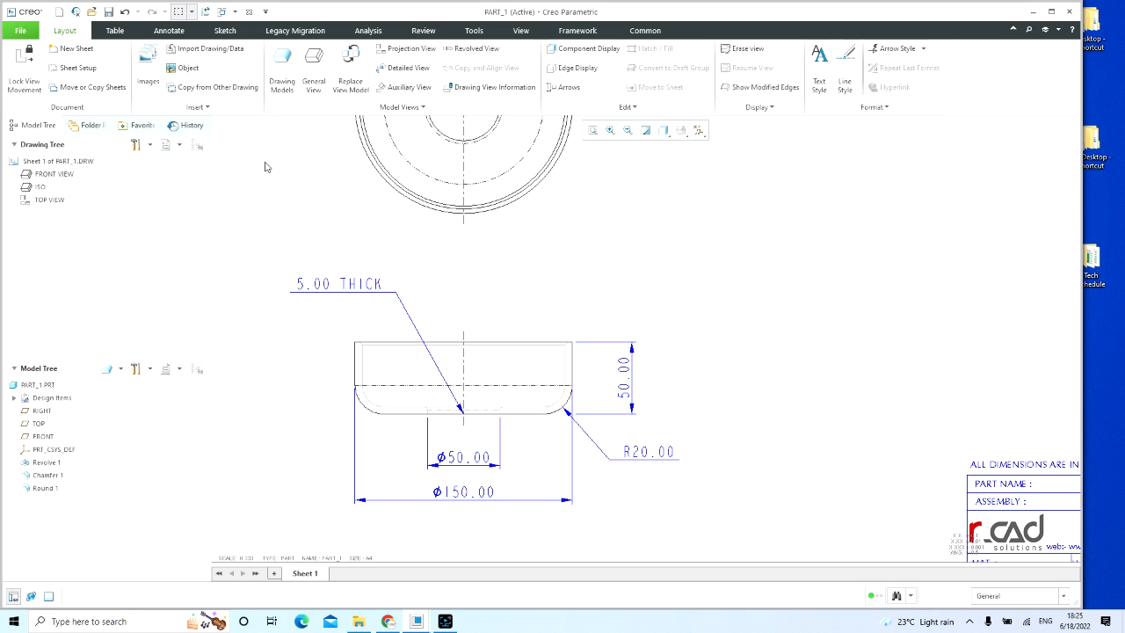
{"action": "left_click", "coordinate": [172, 35]}
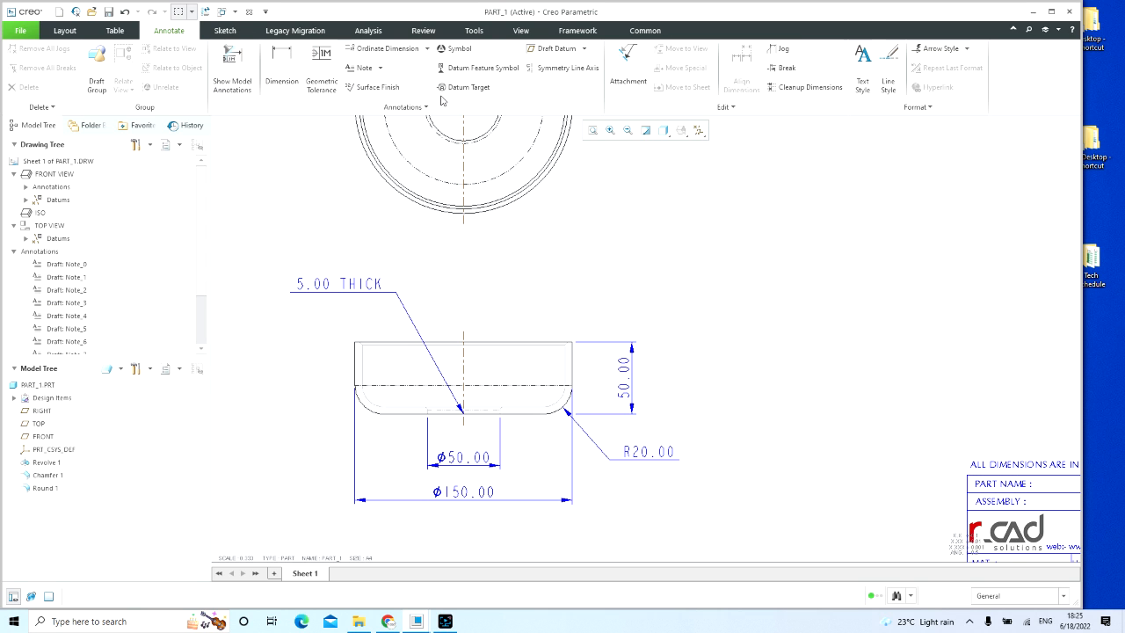
{"action": "left_click", "coordinate": [520, 30]}
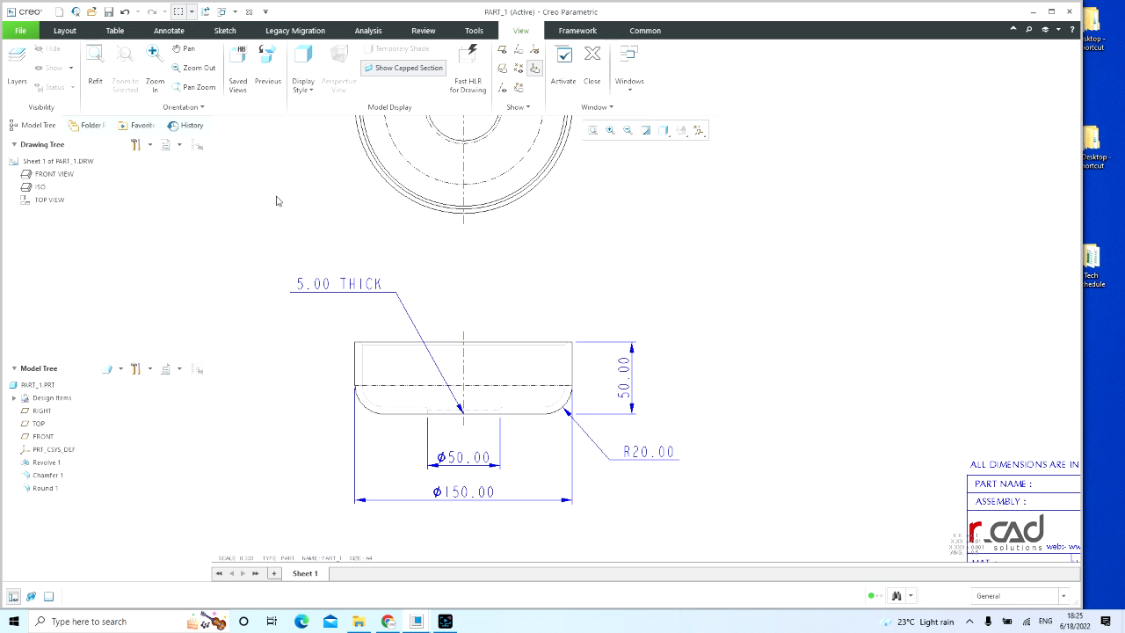
{"action": "scroll", "coordinate": [310, 174], "scroll_direction": "down", "scroll_amount": 1}
{"action": "left_click", "coordinate": [65, 30]}
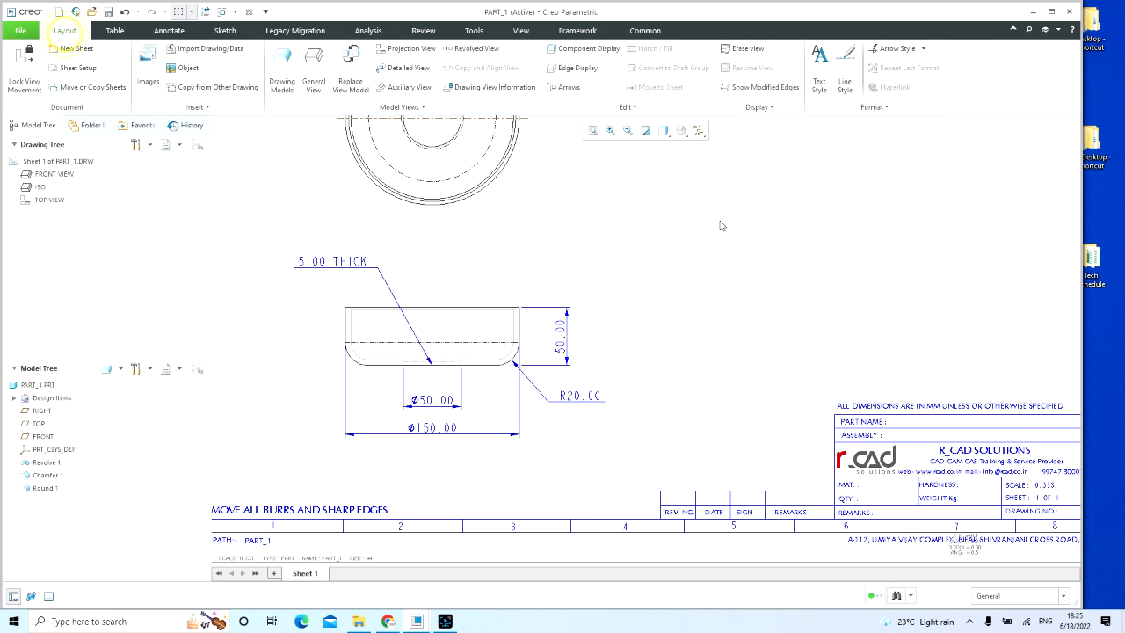
{"action": "left_click", "coordinate": [724, 222]}
{"action": "scroll", "coordinate": [713, 252], "scroll_direction": "down", "scroll_amount": 1}
{"action": "middle_click_drag", "start_coordinate": [702, 279], "coordinate": [678, 268]}
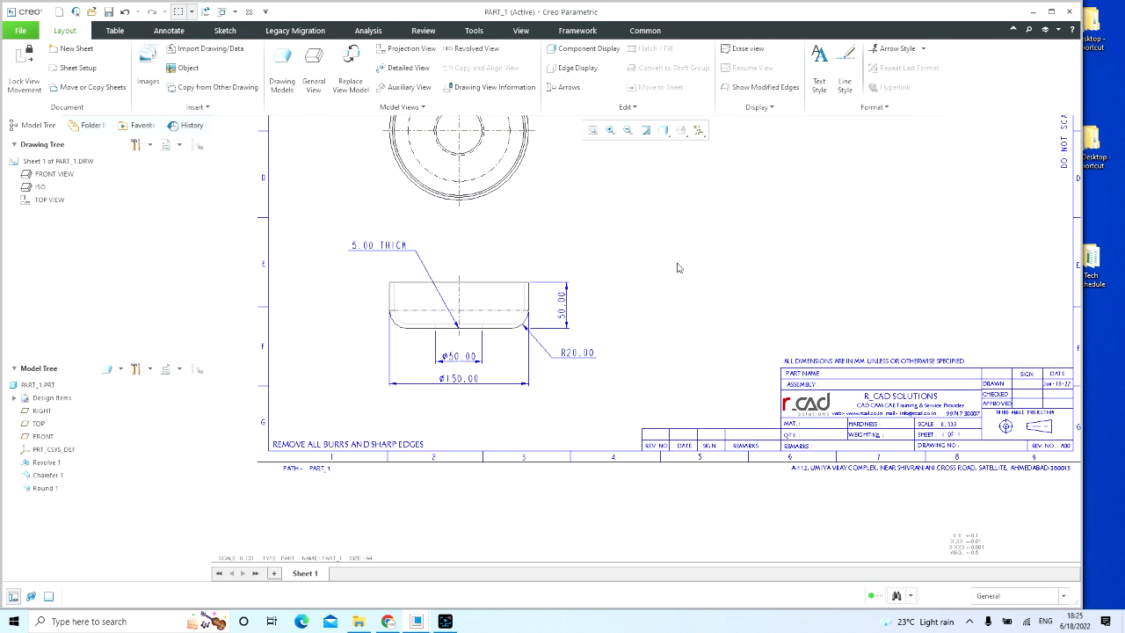
{"action": "left_click", "coordinate": [198, 106]}
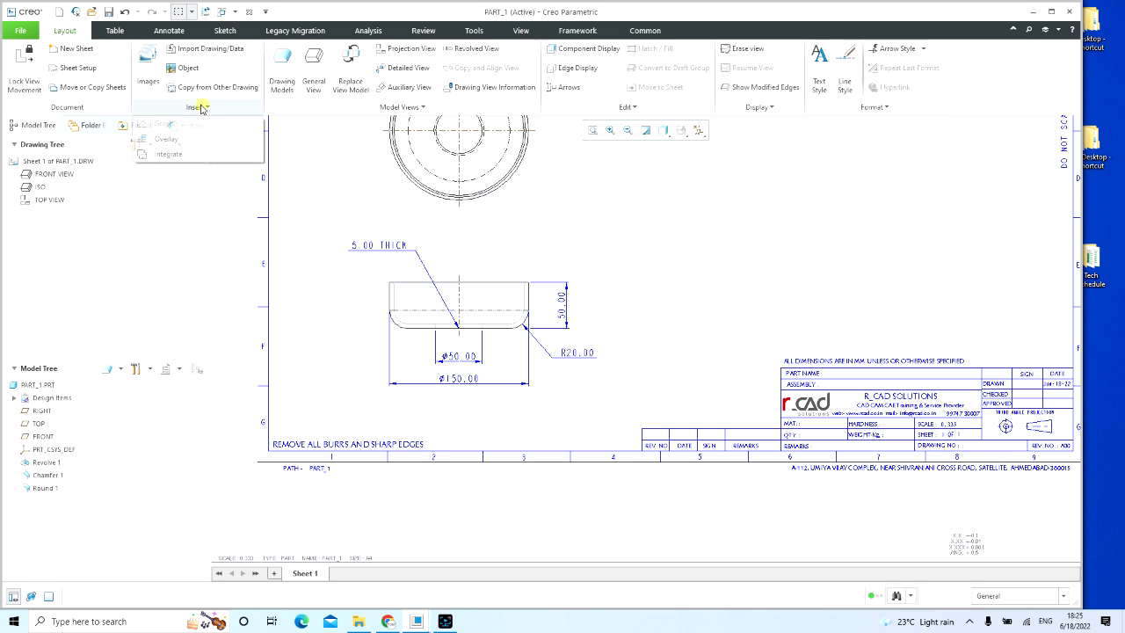
Step: Switch the drawing's dimensions from numeric values to their symbolic names
{"action": "left_click", "coordinate": [473, 31]}
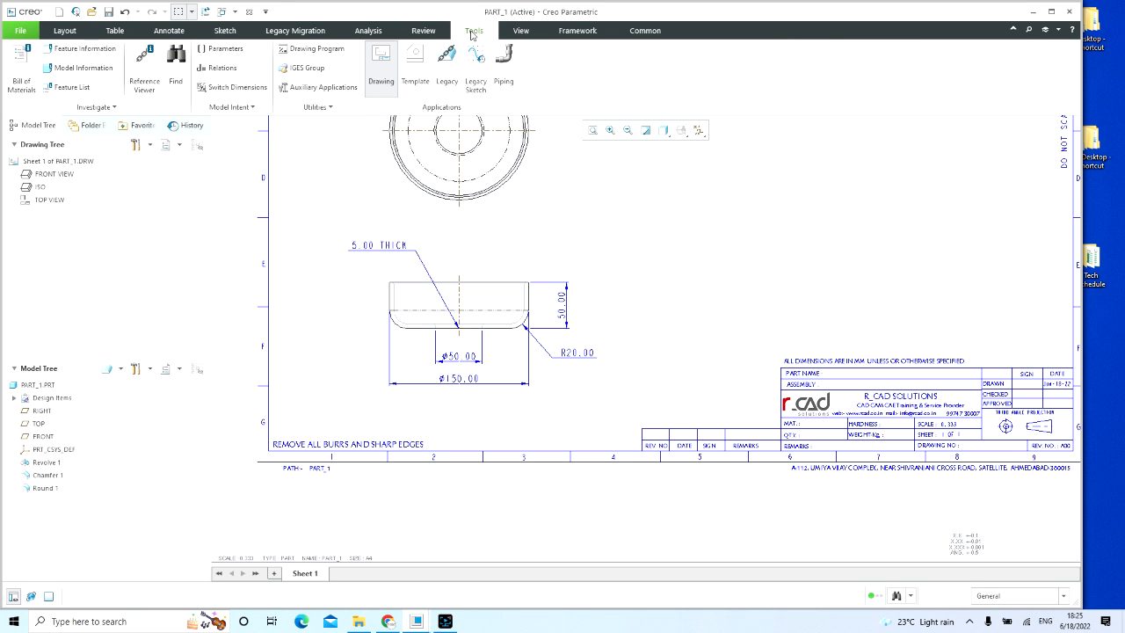
{"action": "left_click", "coordinate": [233, 87]}
{"action": "left_click", "coordinate": [655, 261]}
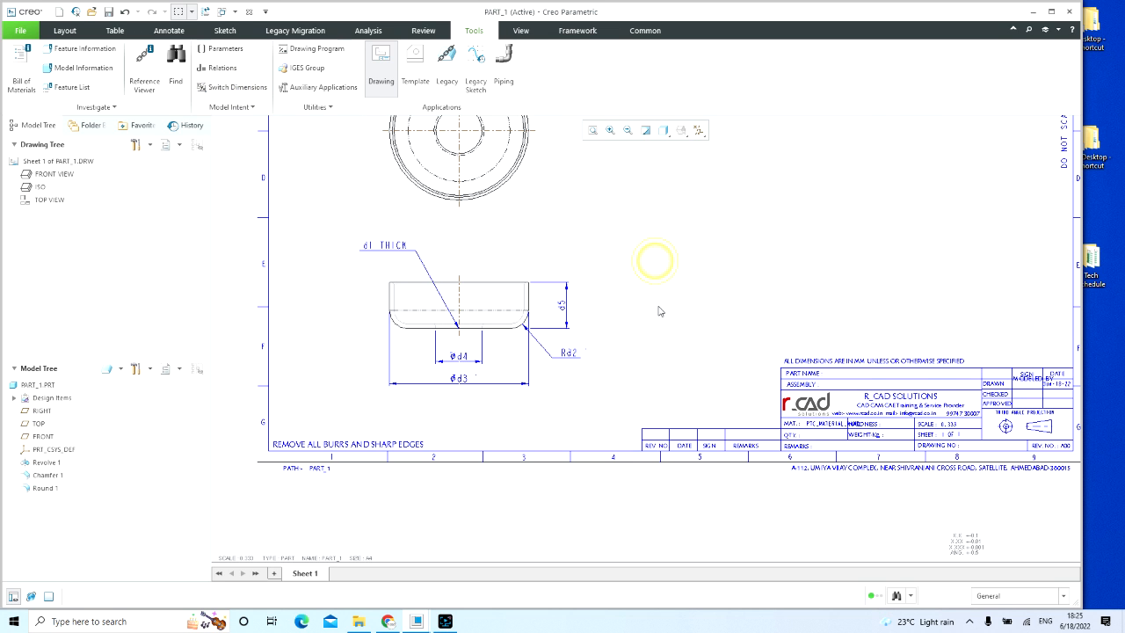
Step: Move the instance table inside the sheet border, into the upper-left area above the circular view
{"action": "scroll", "coordinate": [661, 311], "scroll_direction": "down", "scroll_amount": 4}
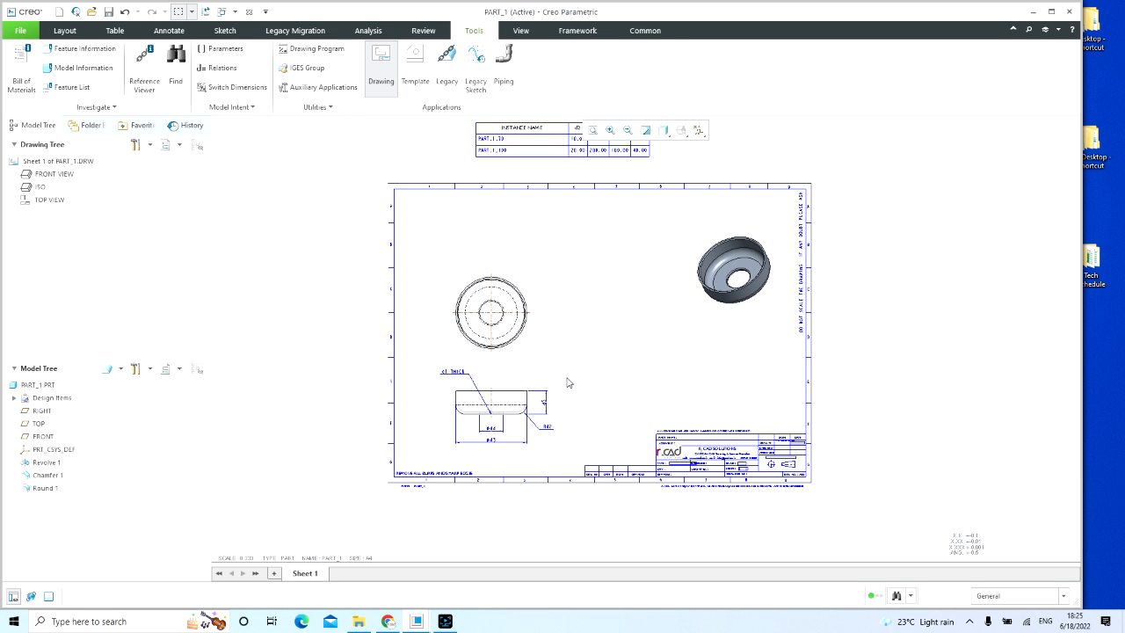
{"action": "left_click", "coordinate": [531, 130]}
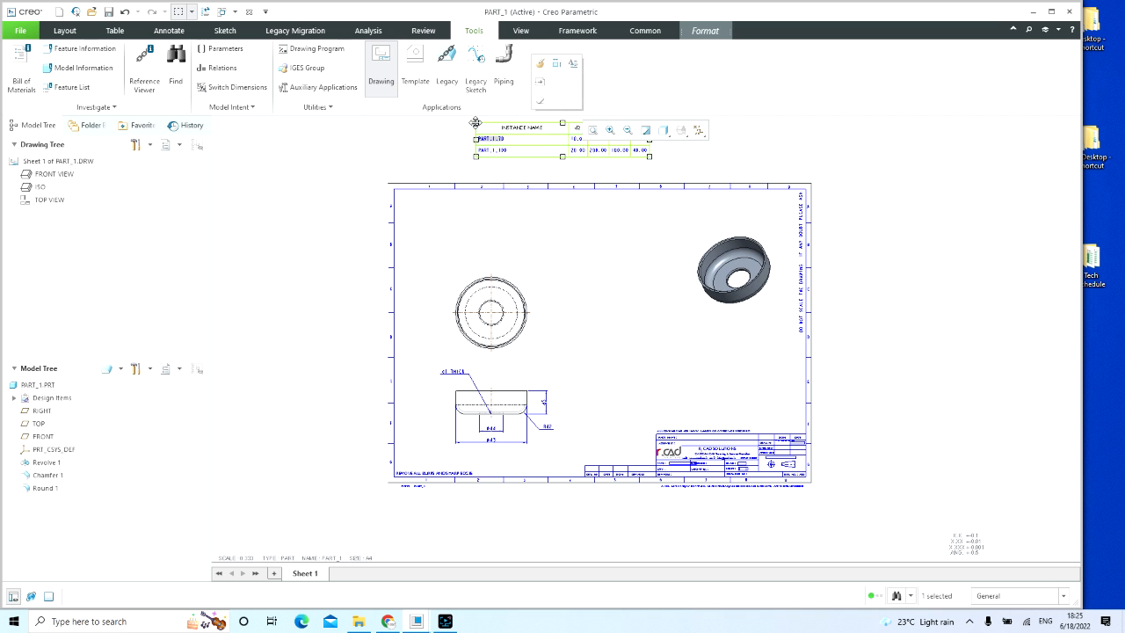
{"action": "left_click_drag", "start_coordinate": [476, 124], "coordinate": [420, 214]}
{"action": "left_click", "coordinate": [578, 383]}
{"action": "scroll", "coordinate": [555, 270], "scroll_direction": "up", "scroll_amount": 4}
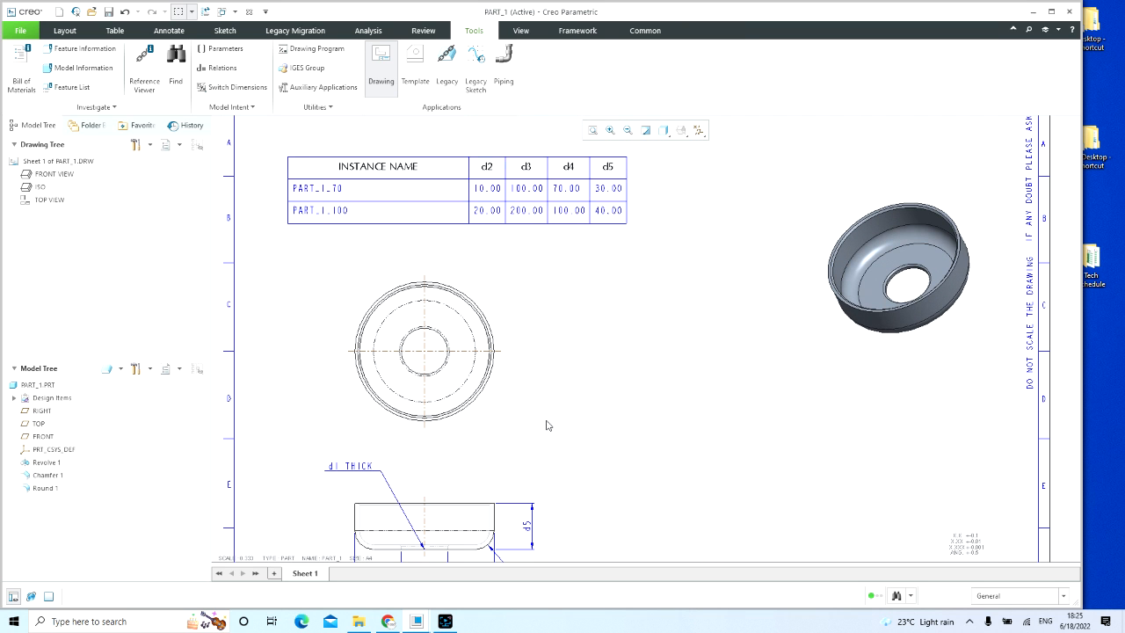
Step: Move the outer diameter dimension d3 slightly farther below the bush's side view
{"action": "scroll", "coordinate": [548, 426], "scroll_direction": "down", "scroll_amount": 3}
{"action": "scroll", "coordinate": [491, 416], "scroll_direction": "up", "scroll_amount": 3}
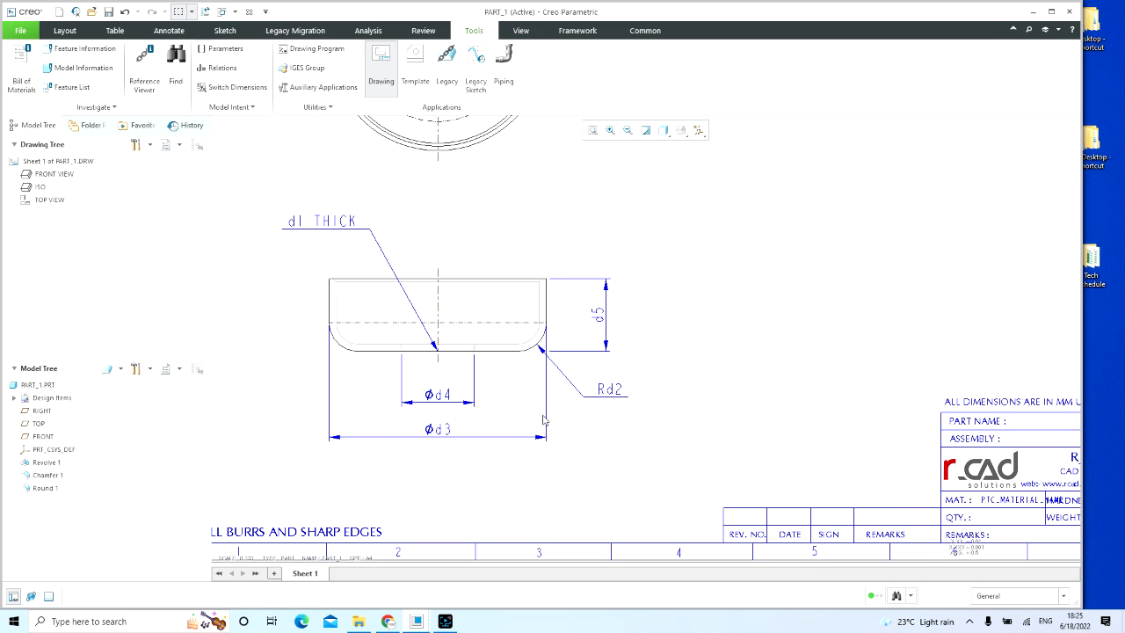
{"action": "left_click", "coordinate": [439, 431]}
{"action": "left_click_drag", "start_coordinate": [436, 435], "coordinate": [437, 449]}
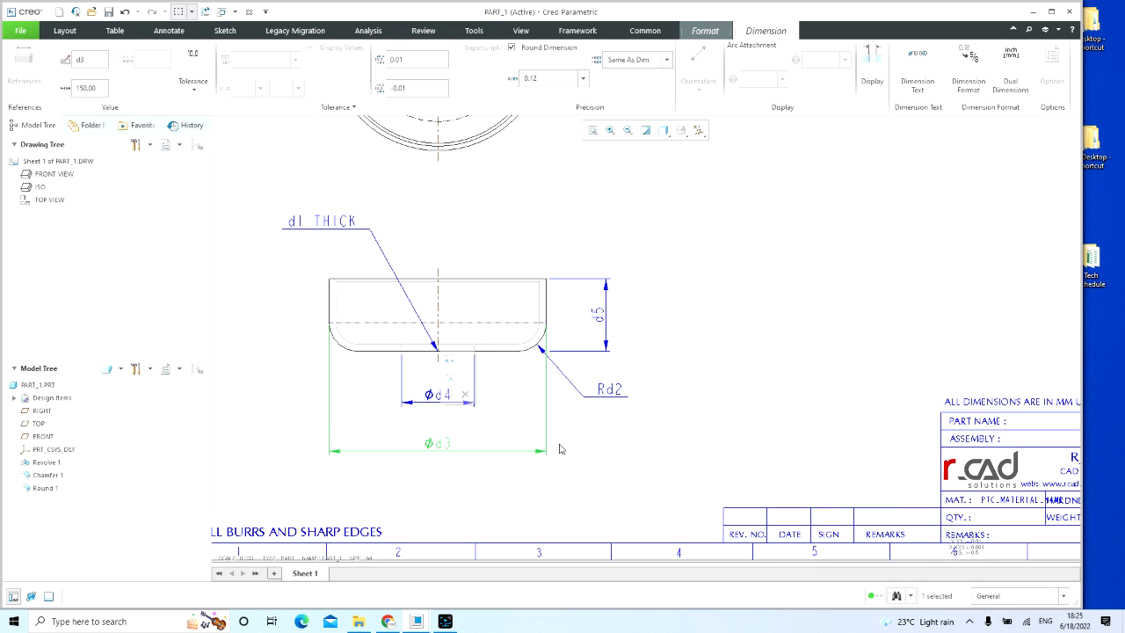
{"action": "left_click", "coordinate": [560, 444]}
Step: Compare the d2, d3, d4 and d5 columns of the instance table with the symbolic dimensions on the side view
{"action": "scroll", "coordinate": [615, 450], "scroll_direction": "down", "scroll_amount": 3}
{"action": "scroll", "coordinate": [633, 294], "scroll_direction": "up", "scroll_amount": 4}
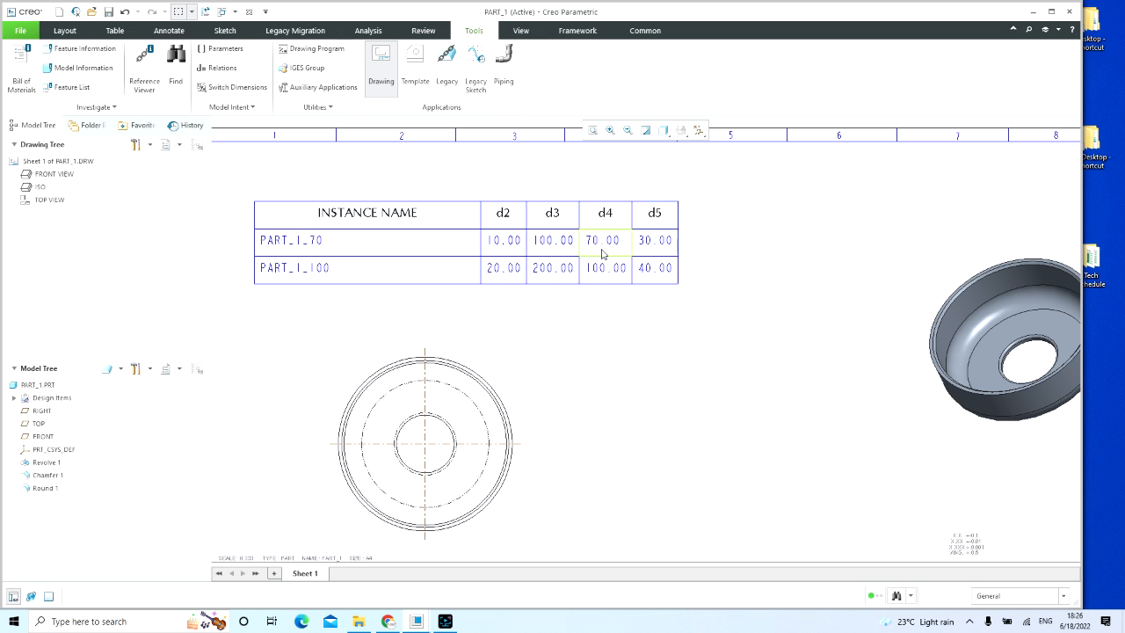
{"action": "scroll", "coordinate": [602, 253], "scroll_direction": "down", "scroll_amount": 3}
{"action": "middle_click_drag", "start_coordinate": [551, 346], "coordinate": [498, 304]}
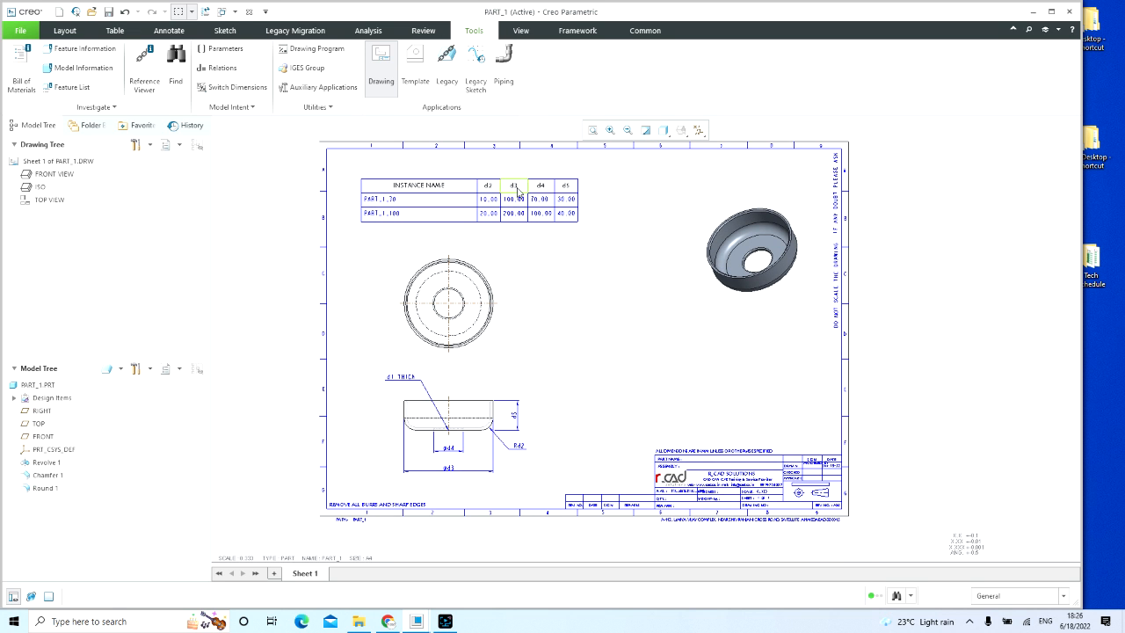
{"action": "scroll", "coordinate": [438, 470], "scroll_direction": "up", "scroll_amount": 2}
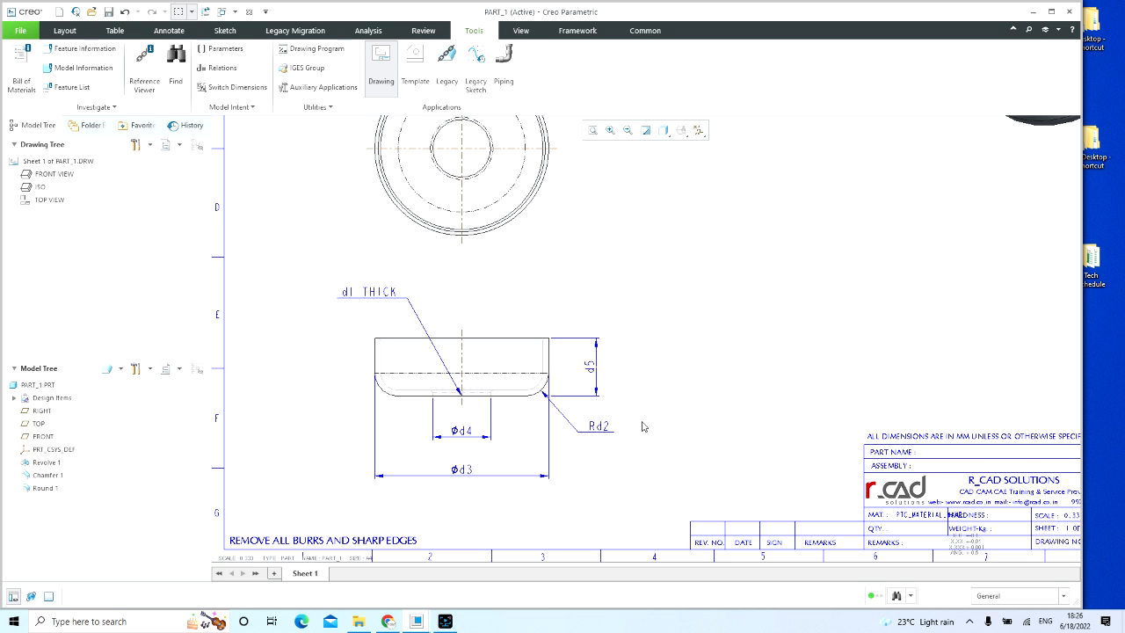
{"action": "scroll", "coordinate": [630, 427], "scroll_direction": "down", "scroll_amount": 1}
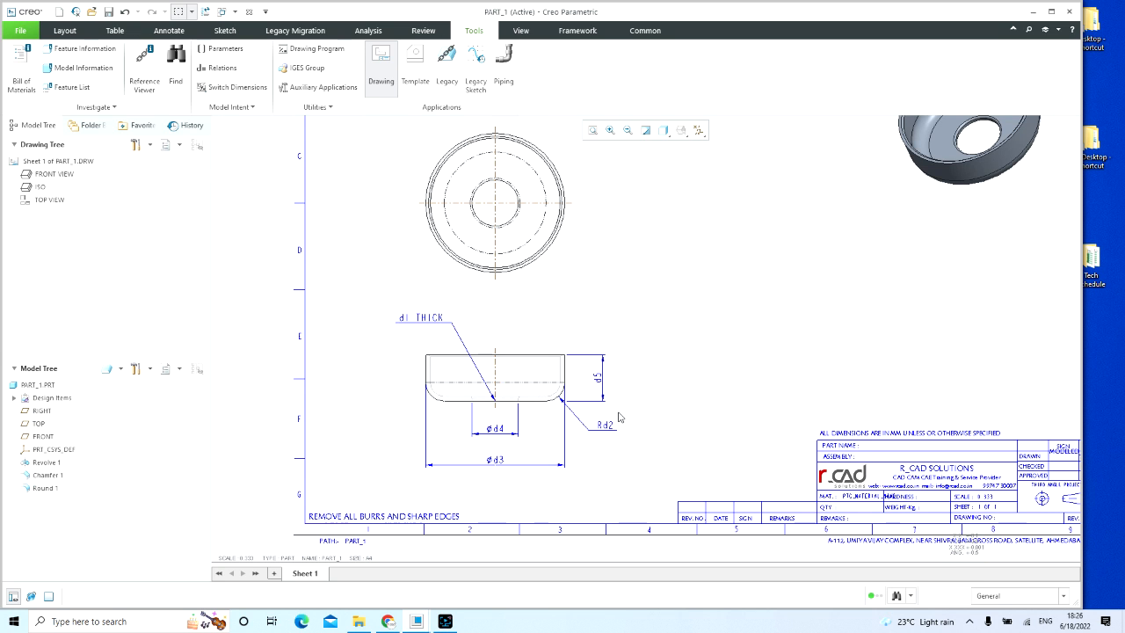
{"action": "scroll", "coordinate": [587, 394], "scroll_direction": "down", "scroll_amount": 2}
{"action": "middle_click_drag", "start_coordinate": [557, 294], "coordinate": [499, 322]}
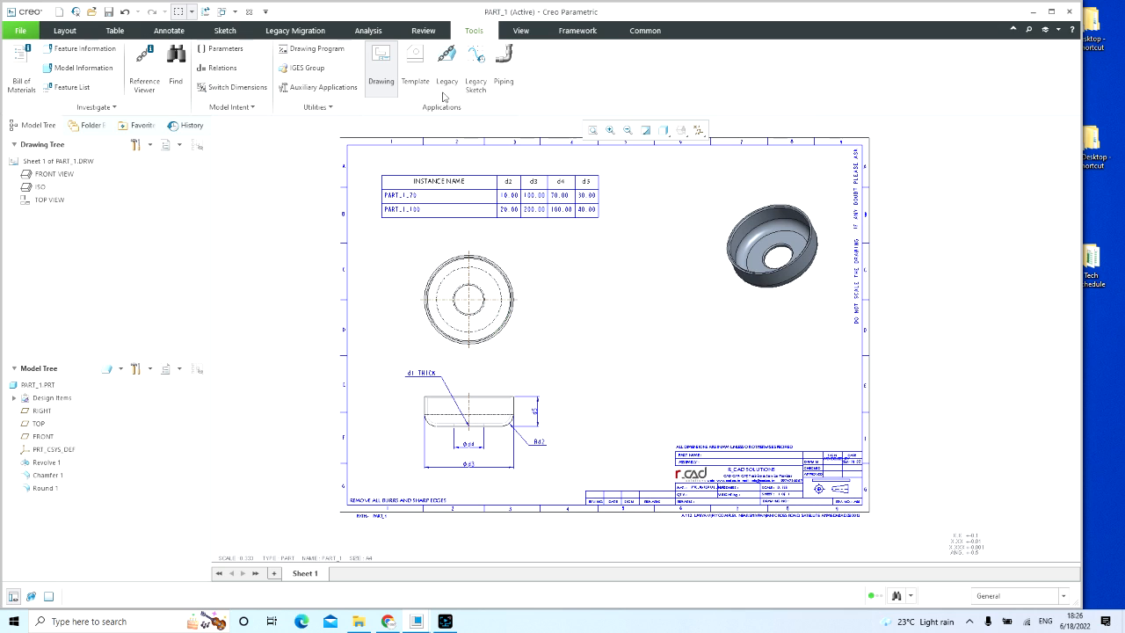
{"action": "left_click", "coordinate": [113, 31]}
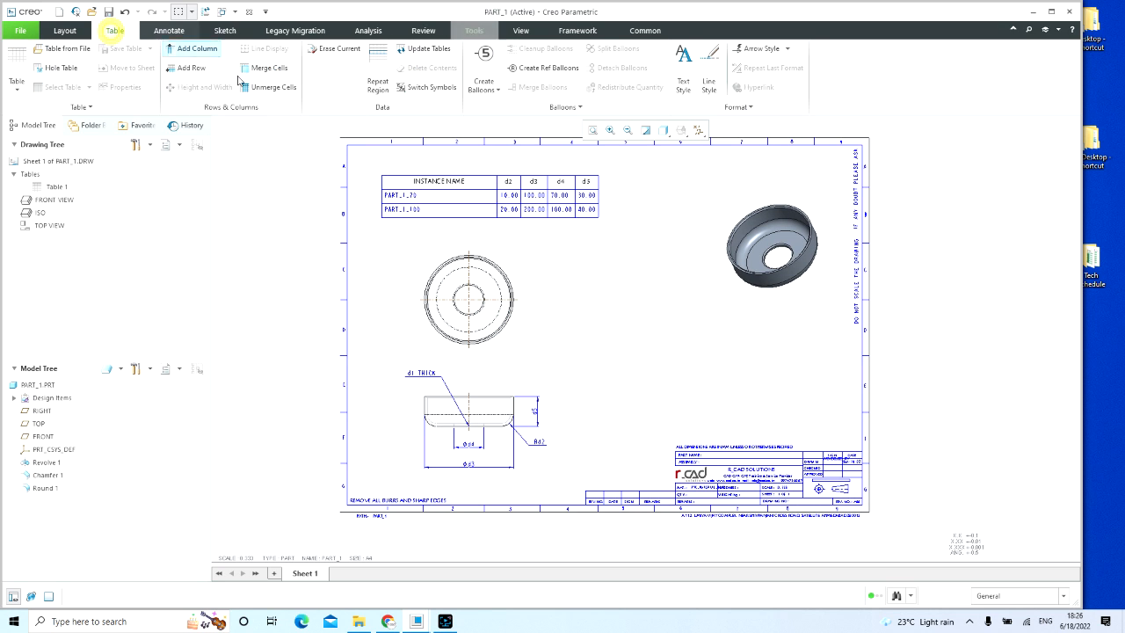
{"action": "left_click", "coordinate": [562, 261]}
{"action": "left_click", "coordinate": [567, 297]}
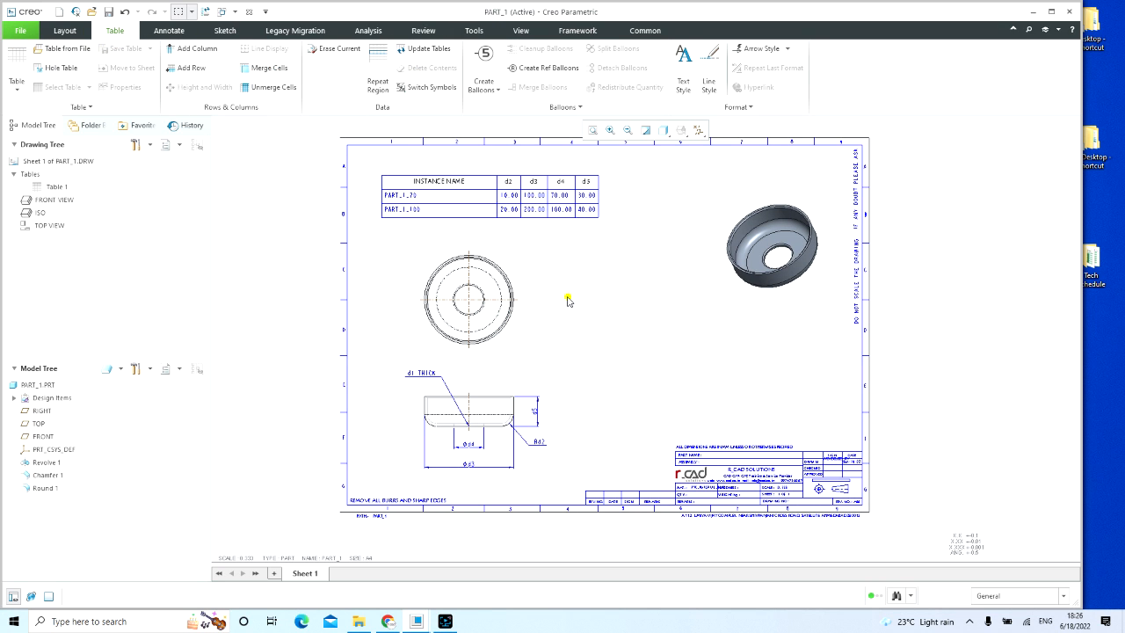
Step: Switch to the PART_1.PRT model and display the dimensions of its revolved body, viewed from the side
{"action": "left_click", "coordinate": [233, 11]}
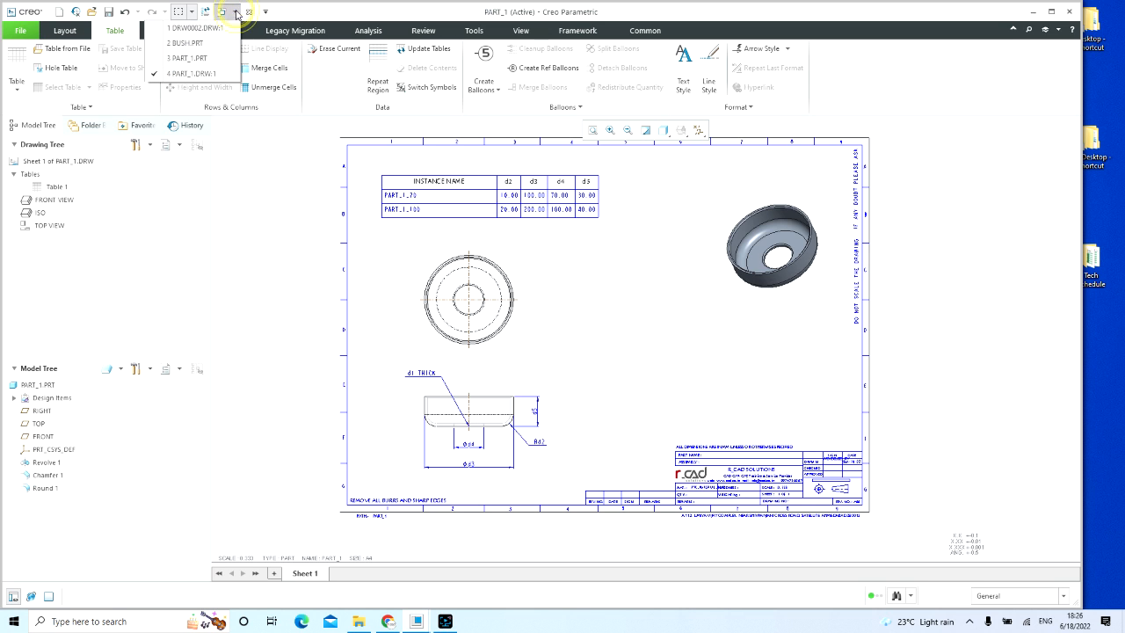
{"action": "left_click", "coordinate": [225, 58]}
{"action": "left_click", "coordinate": [486, 205]}
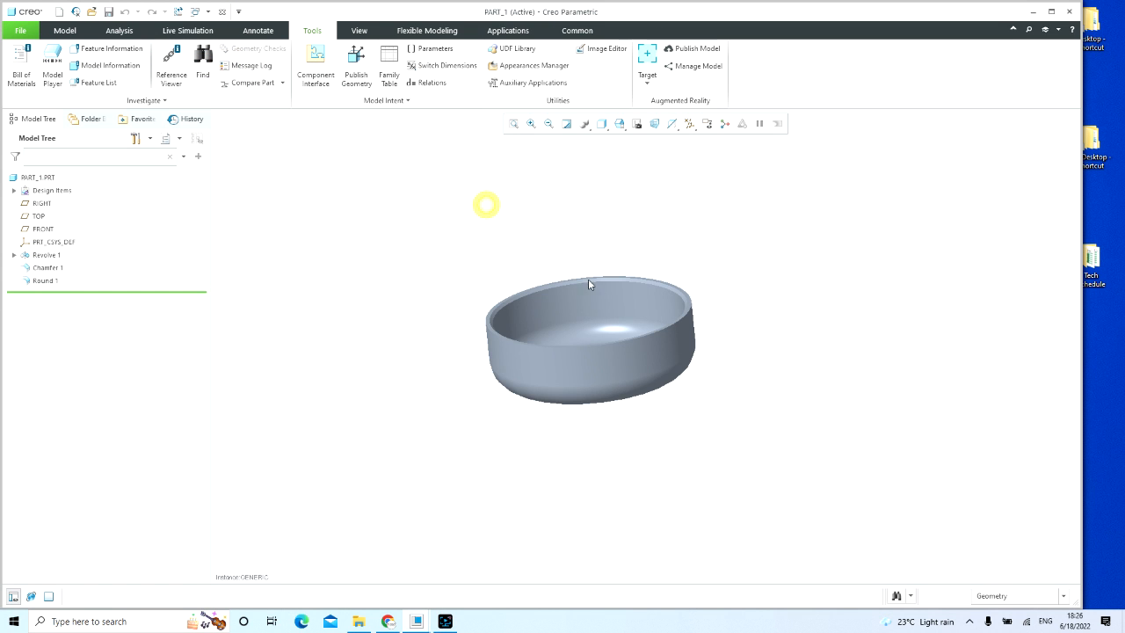
{"action": "double_click", "coordinate": [607, 304]}
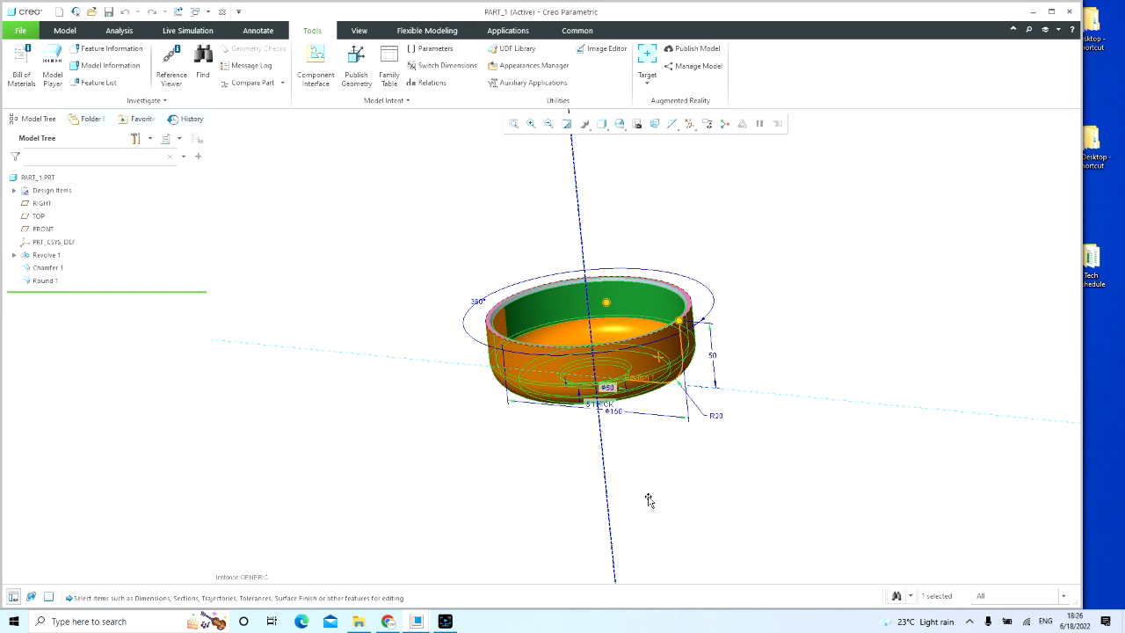
{"action": "middle_click_drag", "start_coordinate": [673, 480], "coordinate": [671, 464]}
{"action": "scroll", "coordinate": [671, 464], "scroll_direction": "up", "scroll_amount": 3}
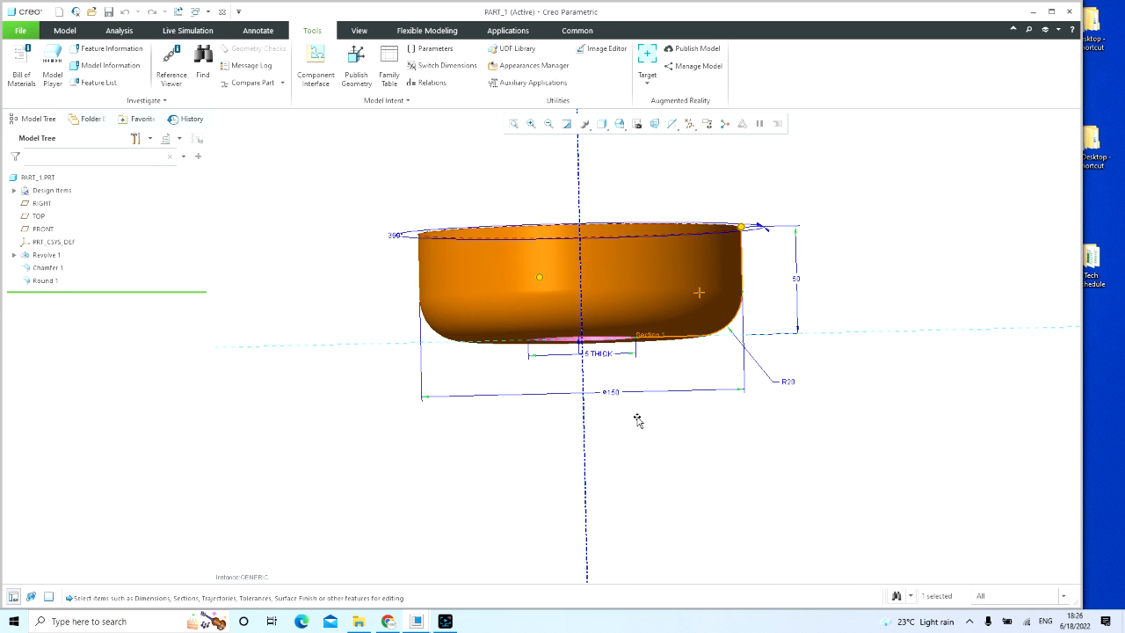
{"action": "middle_click_drag", "start_coordinate": [602, 360], "coordinate": [618, 397]}
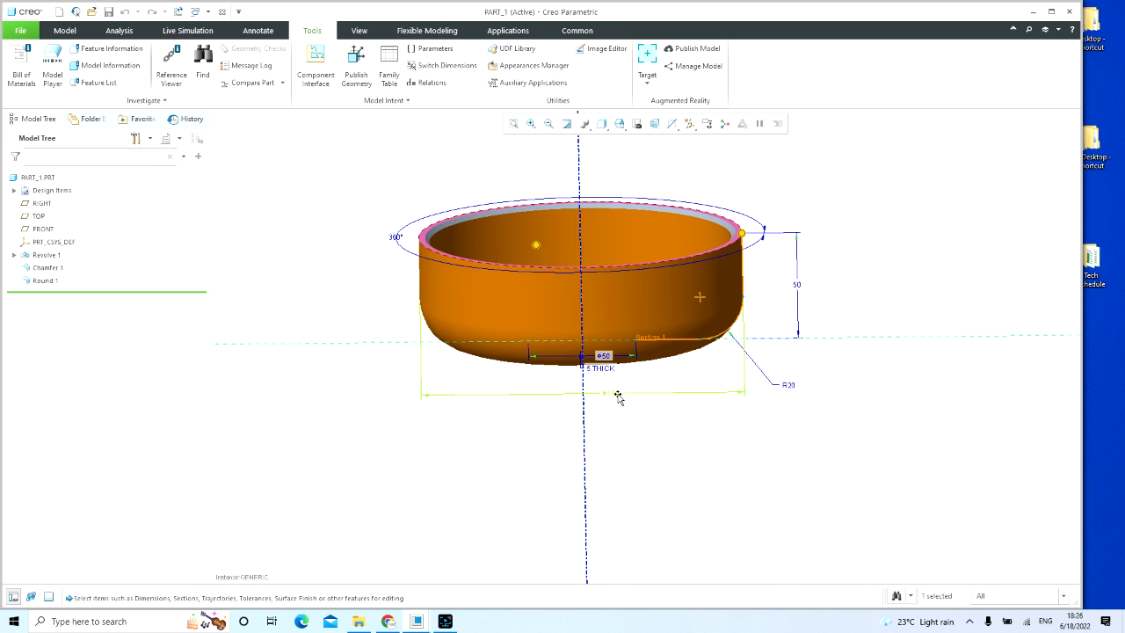
Step: Rename the outer diameter dimension d3 of the revolved body to OD
{"action": "left_click", "coordinate": [614, 392]}
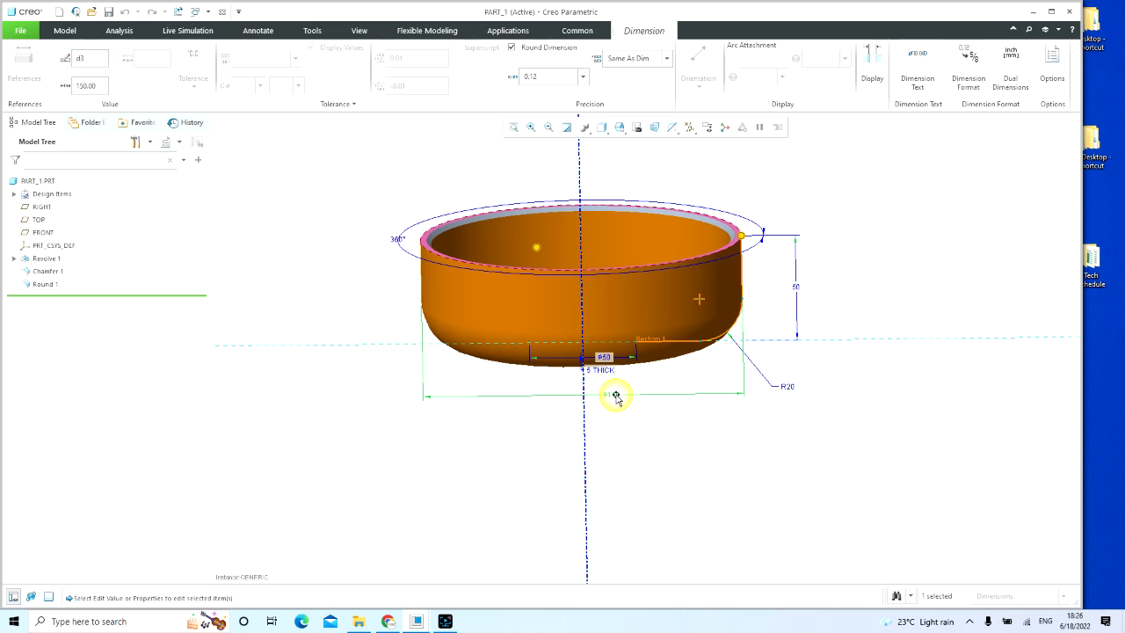
{"action": "double_click", "coordinate": [615, 395]}
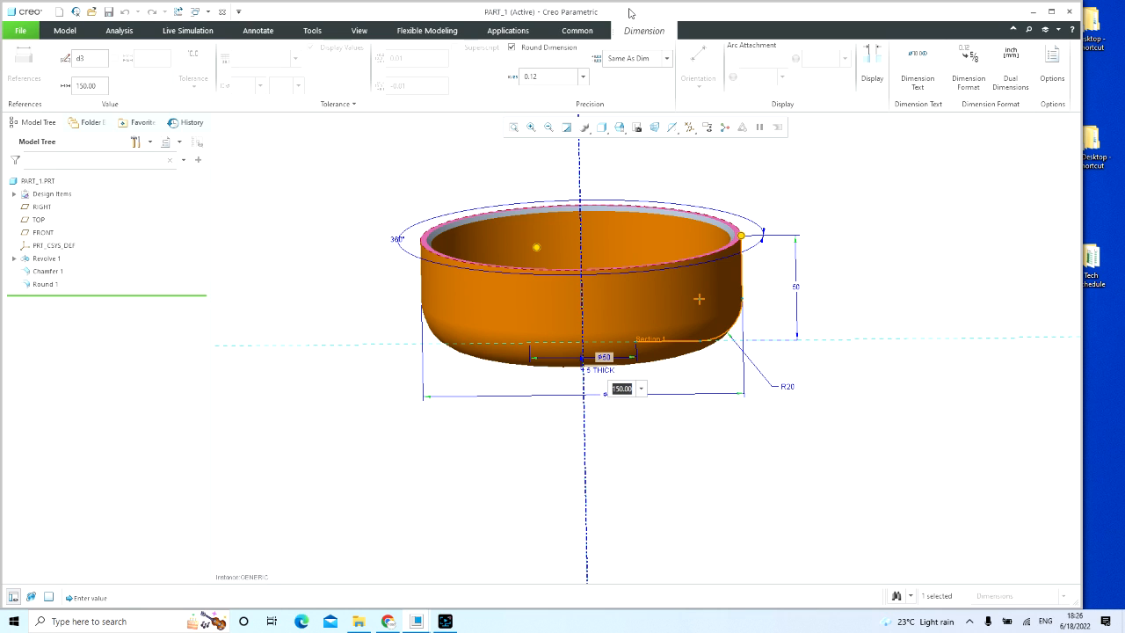
{"action": "left_click", "coordinate": [639, 35]}
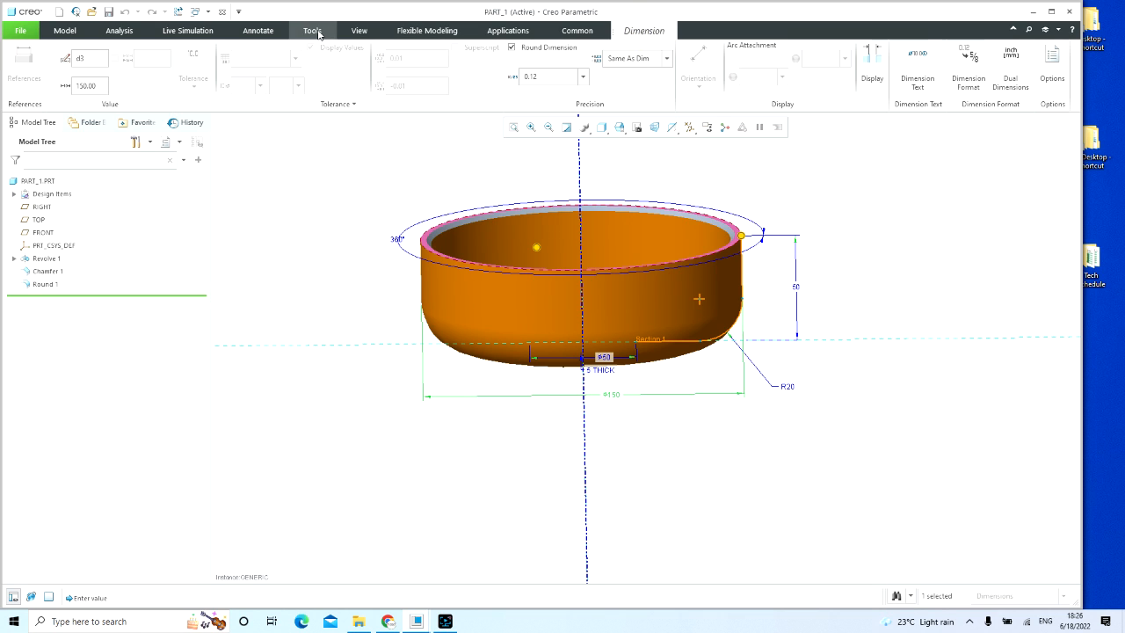
{"action": "left_click", "coordinate": [312, 31]}
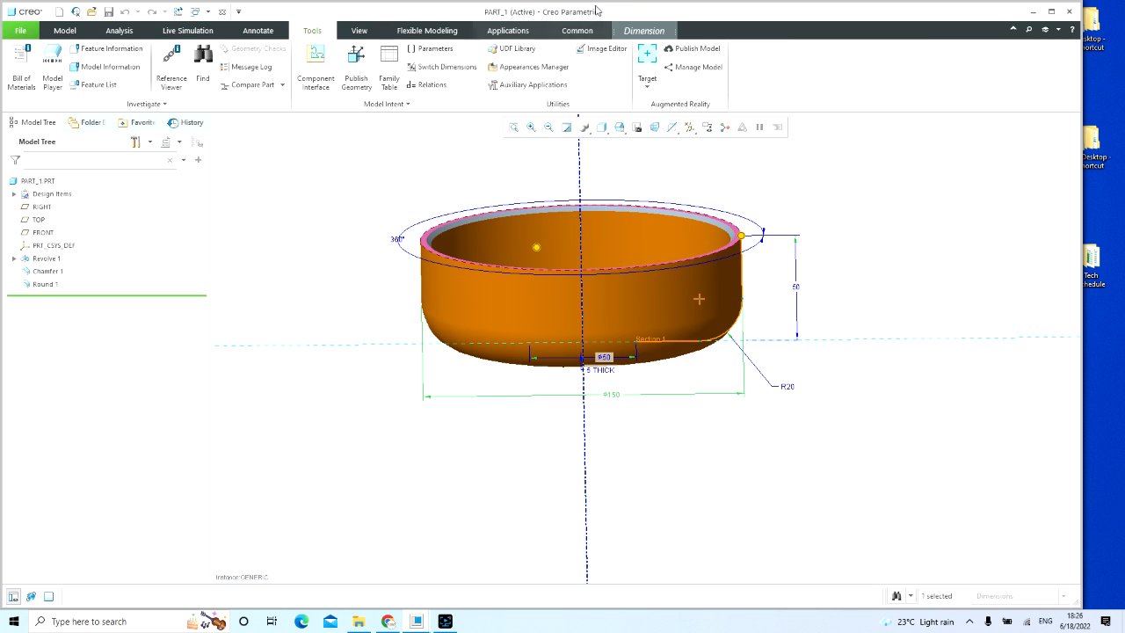
{"action": "left_click", "coordinate": [643, 32]}
{"action": "double_click", "coordinate": [81, 58]}
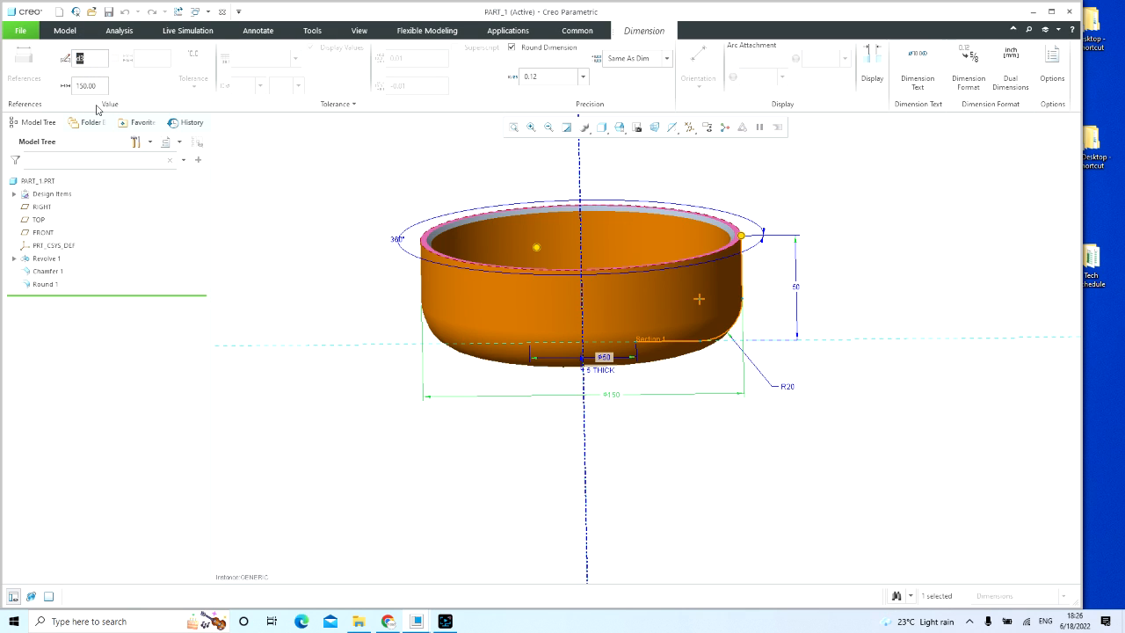
{"action": "type", "text": "OD"}
{"action": "left_click", "coordinate": [322, 227]}
{"action": "left_click", "coordinate": [384, 251]}
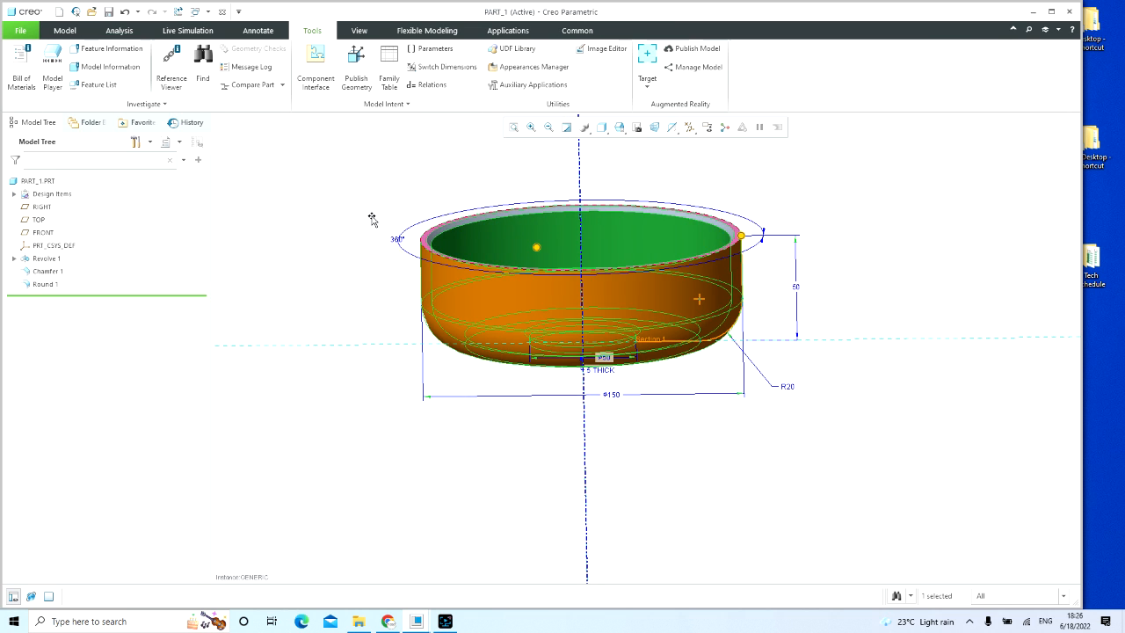
Step: Display the revolved body's dimensions as symbolic names and rename its inner diameter dimension d4 to ID
{"action": "left_click", "coordinate": [364, 220]}
{"action": "double_click", "coordinate": [693, 295]}
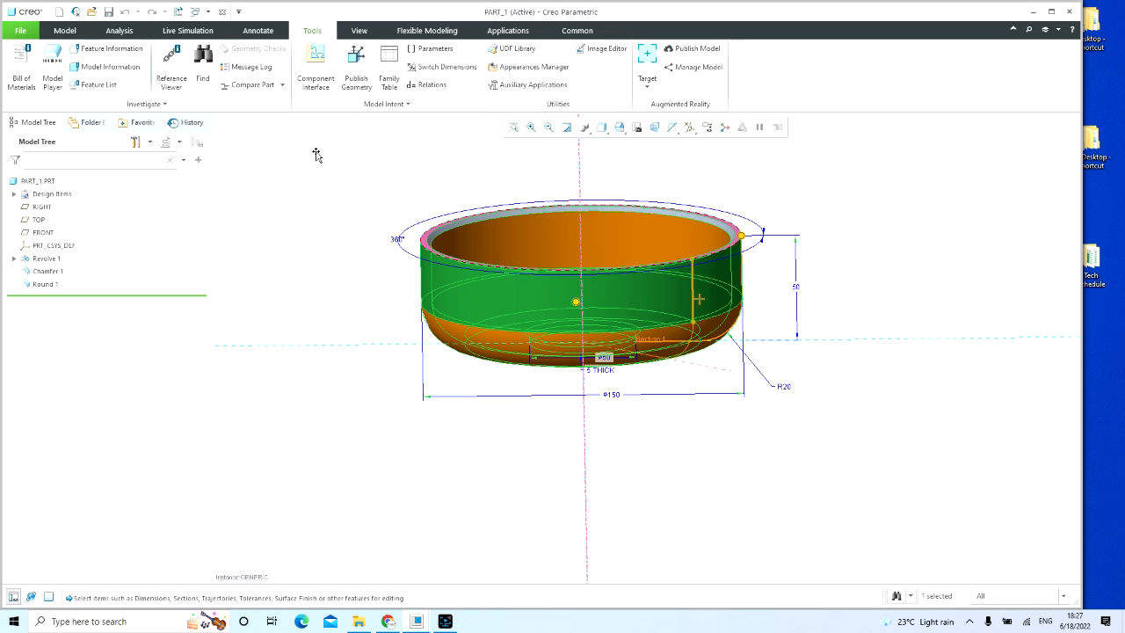
{"action": "left_click", "coordinate": [442, 67]}
{"action": "mouse_move", "coordinate": [678, 431]}
{"action": "middle_mouse_down"}
{"action": "mouse_move", "coordinate": [665, 406]}
{"action": "mouse_move", "coordinate": [673, 420]}
{"action": "mouse_move", "coordinate": [646, 413]}
{"action": "middle_mouse_up"}
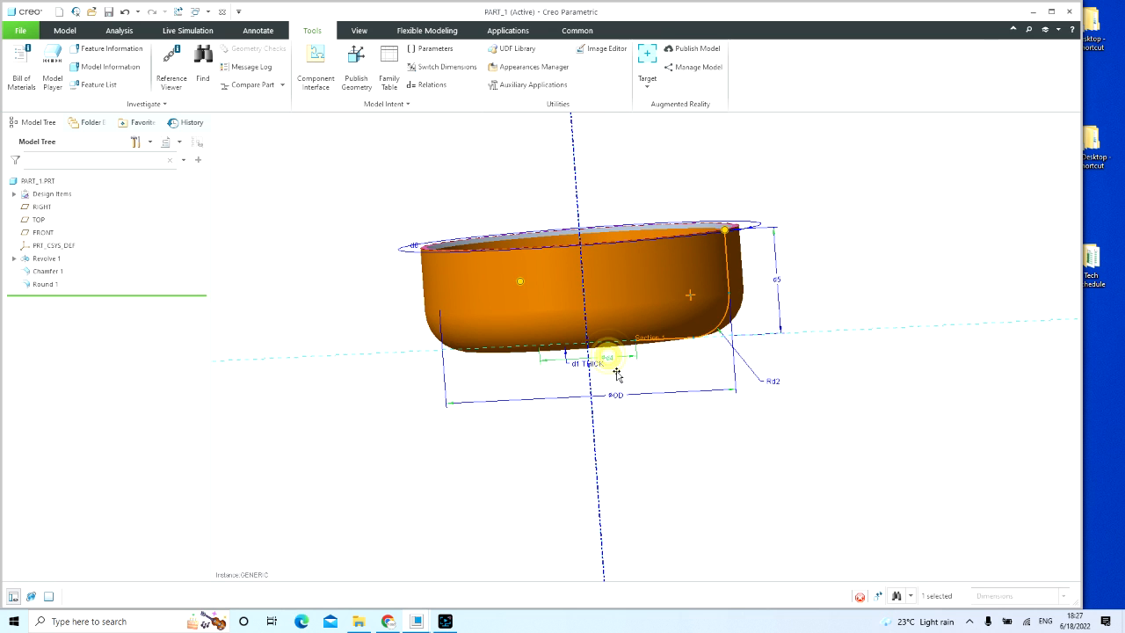
{"action": "double_click", "coordinate": [608, 359]}
{"action": "double_click", "coordinate": [98, 58]}
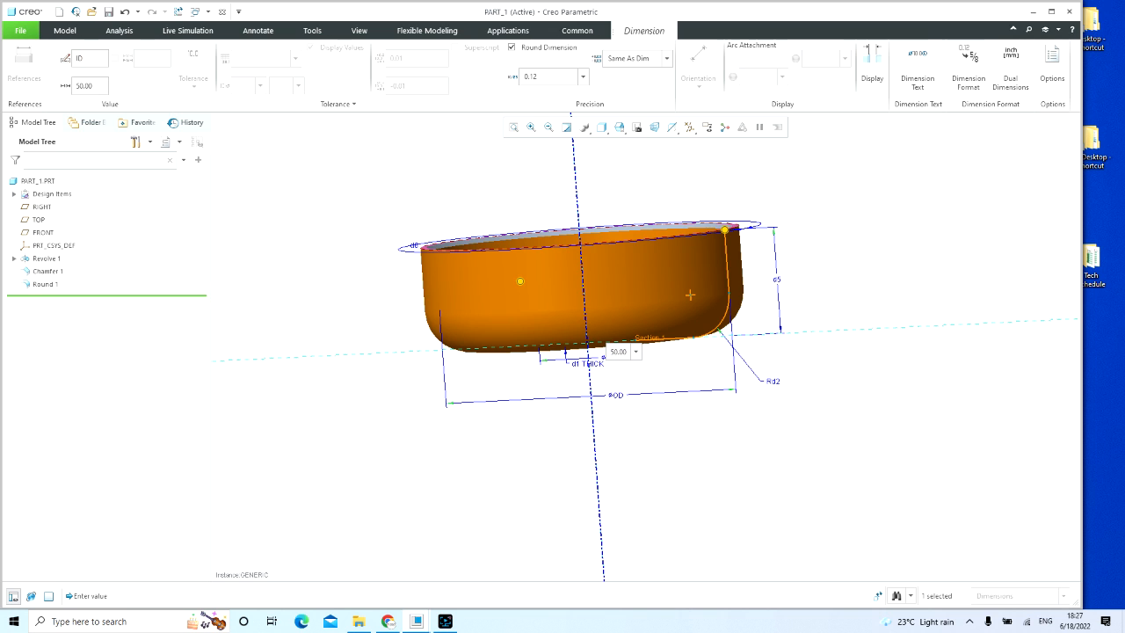
{"action": "left_click", "coordinate": [327, 200]}
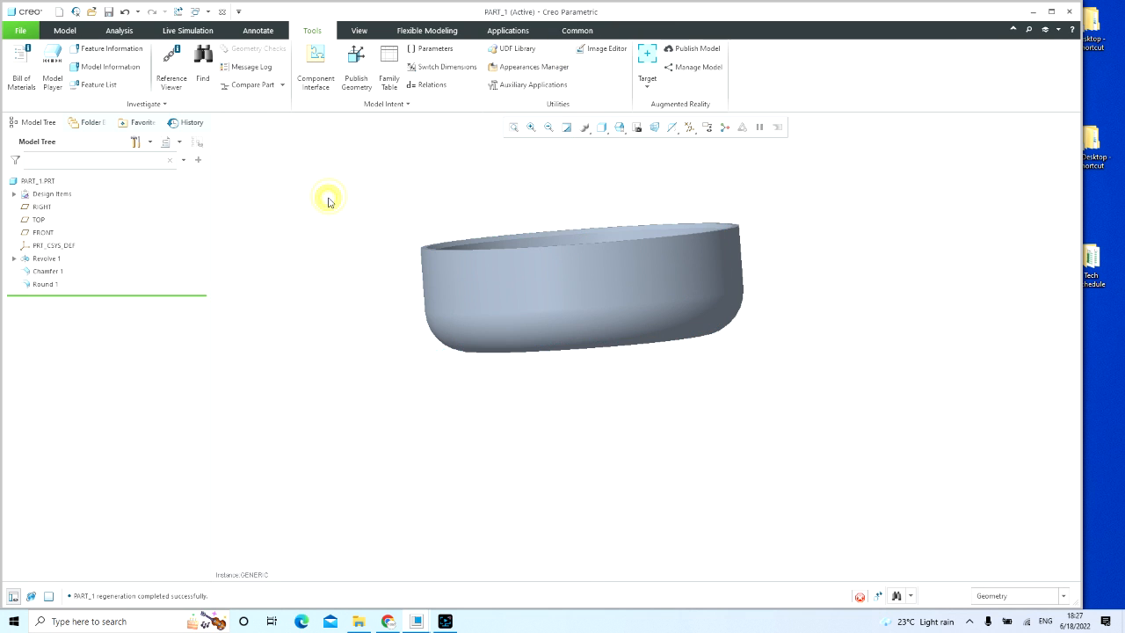
Step: Redisplay the revolved body's dimensions and rename the corner radius dimension d2 to R
{"action": "left_click", "coordinate": [572, 364]}
{"action": "double_click", "coordinate": [608, 288]}
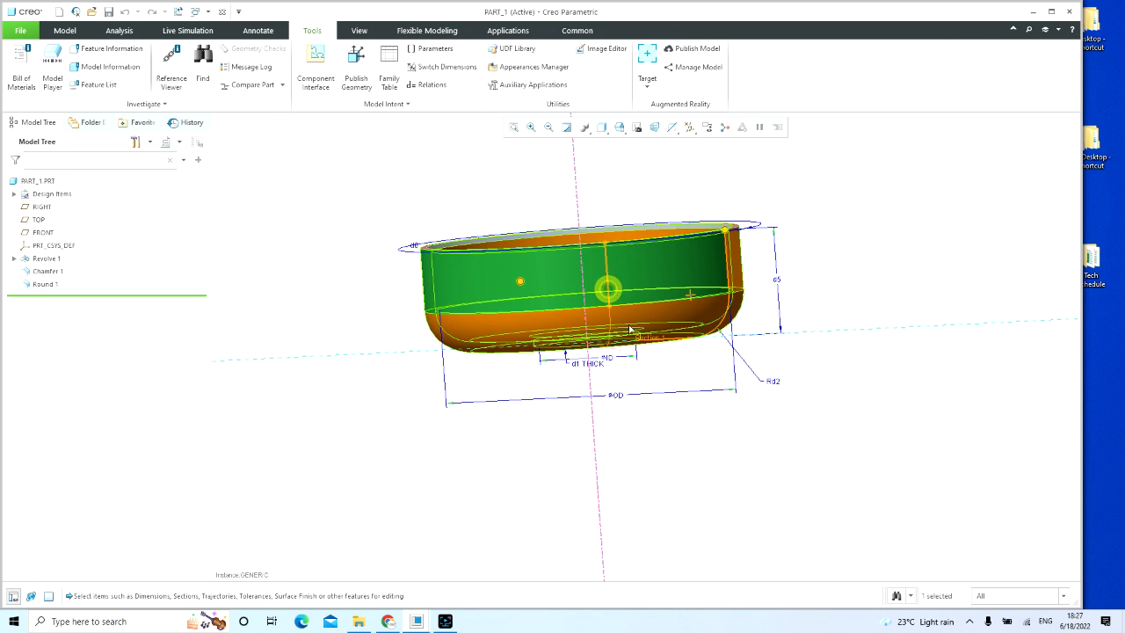
{"action": "left_click", "coordinate": [777, 383]}
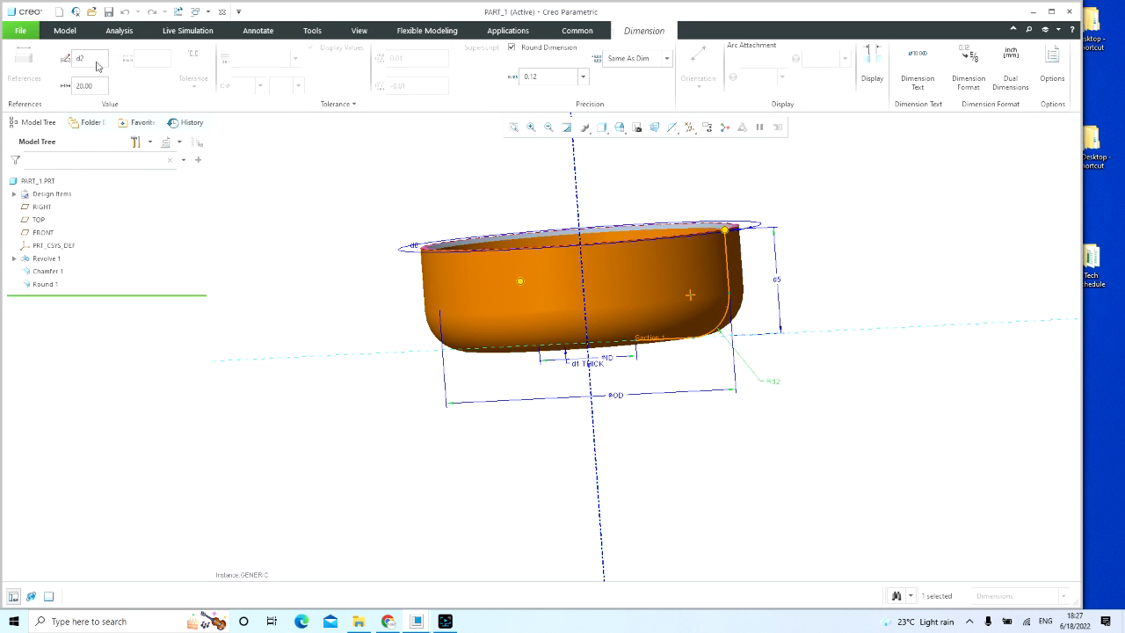
{"action": "double_click", "coordinate": [99, 58]}
{"action": "type", "text": "RR"}
{"action": "left_click", "coordinate": [805, 482]}
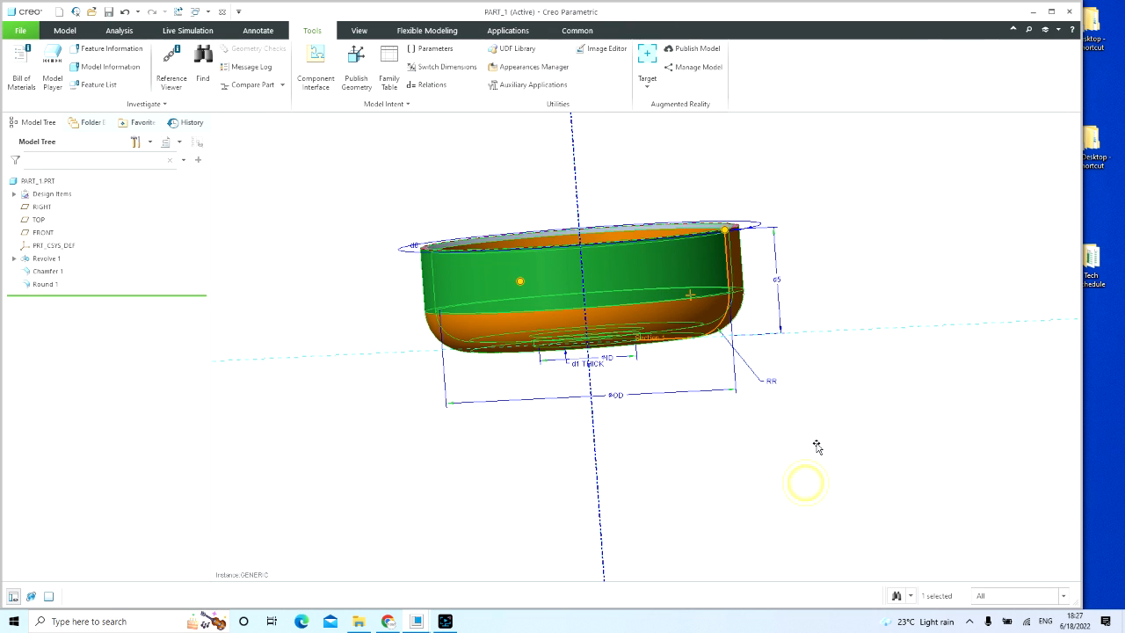
Step: Rename the height dimension d5 of the revolved body to HEIGHT
{"action": "left_click", "coordinate": [780, 279]}
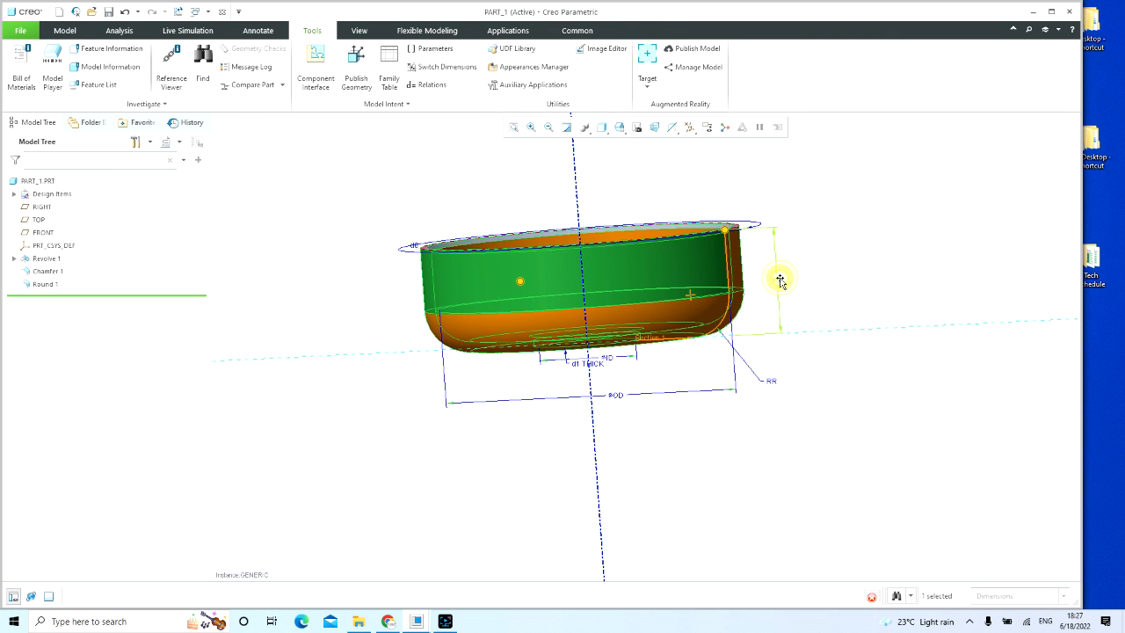
{"action": "double_click", "coordinate": [780, 279]}
{"action": "double_click", "coordinate": [99, 58]}
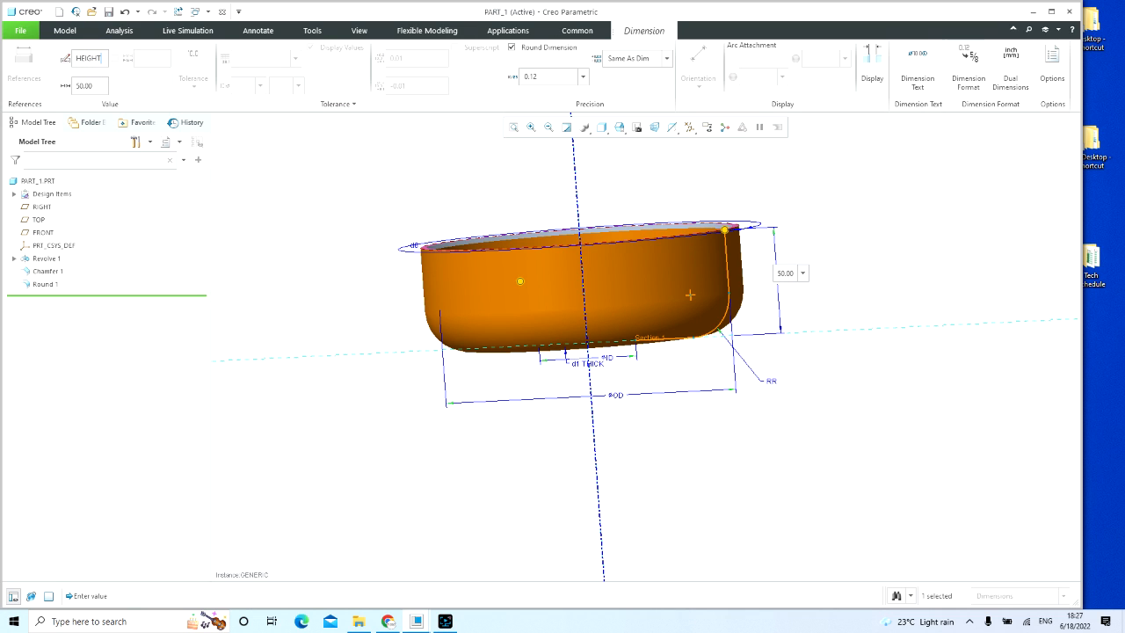
{"action": "left_click", "coordinate": [856, 446]}
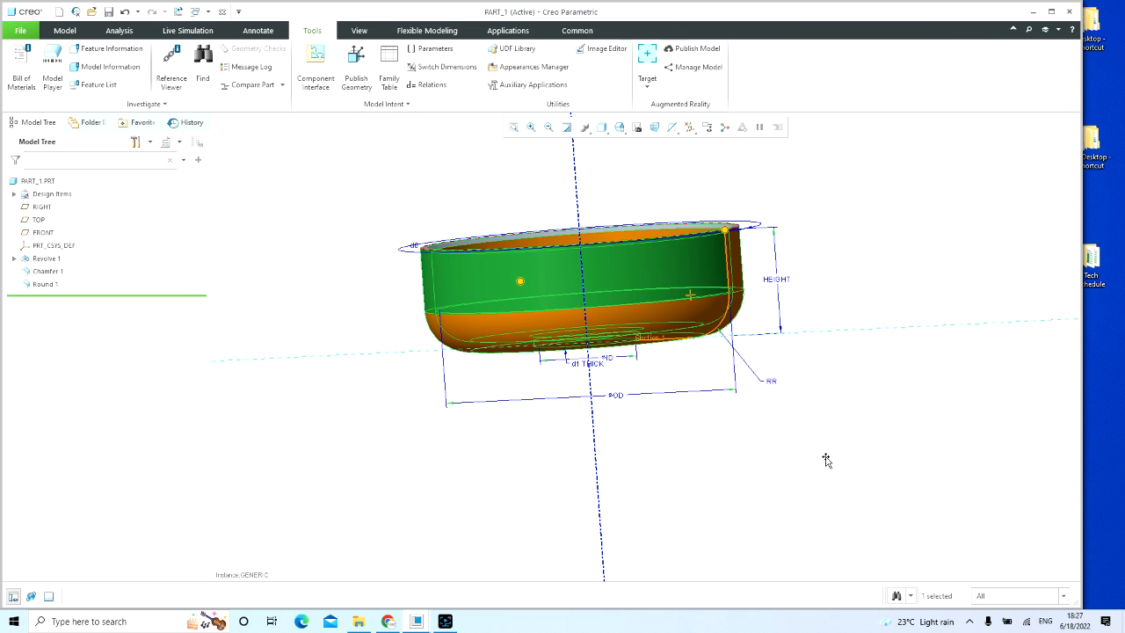
{"action": "left_click", "coordinate": [823, 461]}
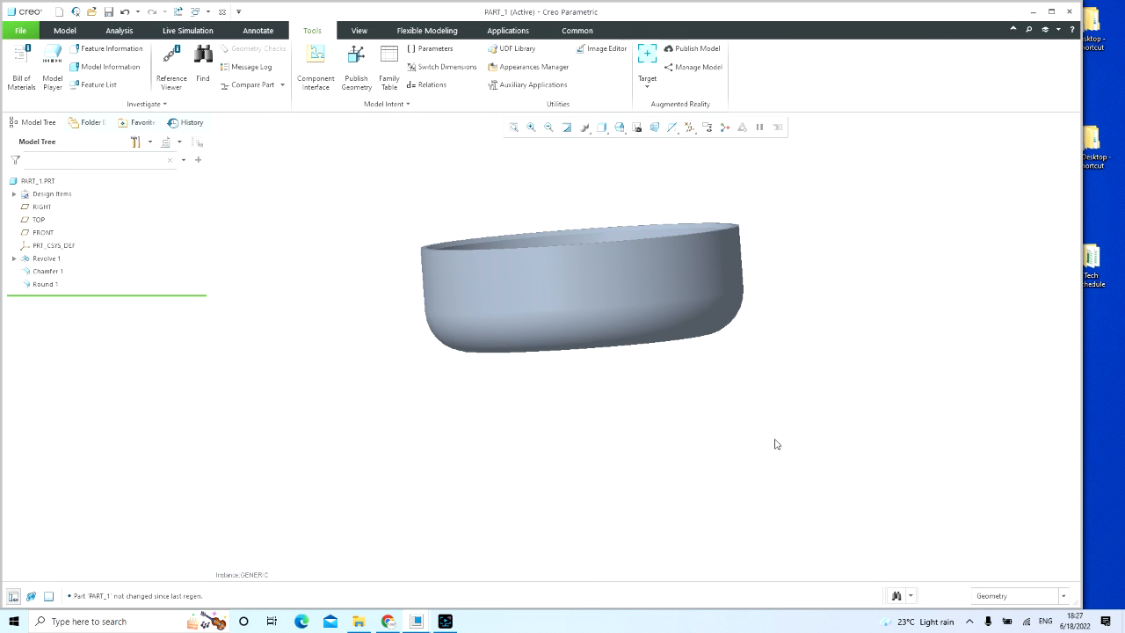
Step: Redisplay the revolved body's dimensions and rename the thickness dimension d1 to THK
{"action": "left_click", "coordinate": [673, 262]}
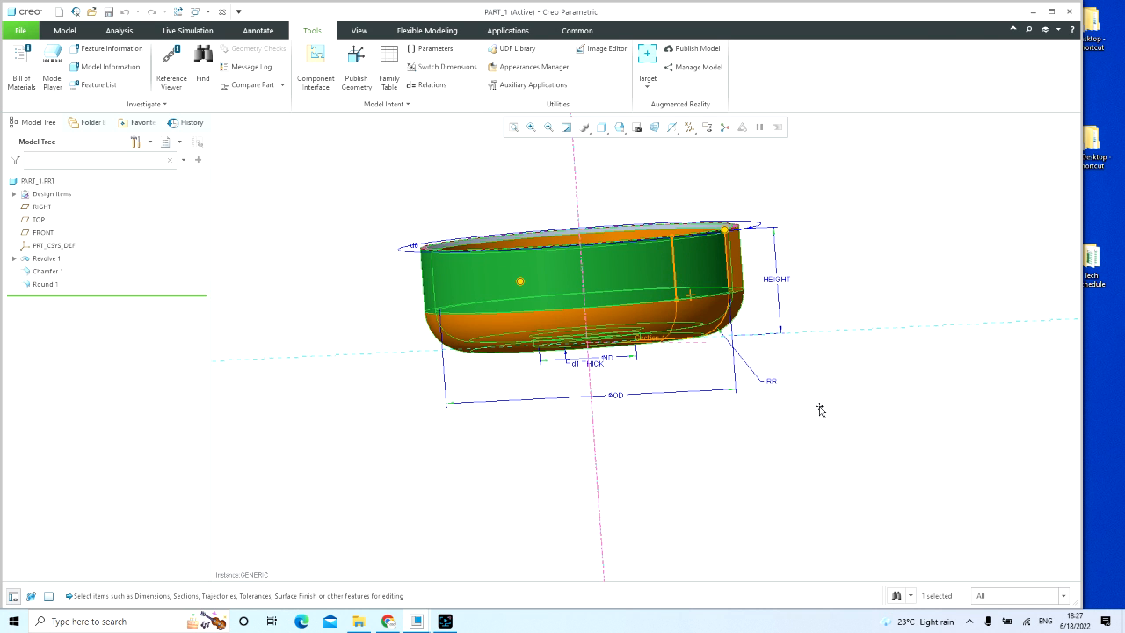
{"action": "mouse_move", "coordinate": [819, 410]}
{"action": "middle_mouse_down"}
{"action": "mouse_move", "coordinate": [831, 397]}
{"action": "mouse_move", "coordinate": [804, 410]}
{"action": "middle_mouse_up"}
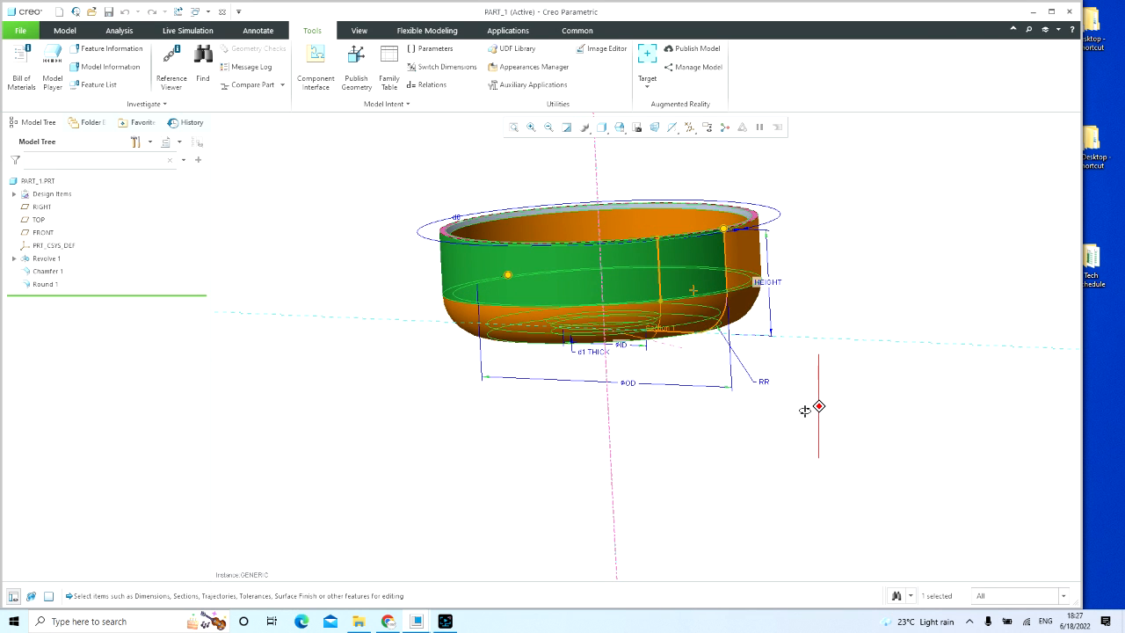
{"action": "left_click", "coordinate": [592, 354]}
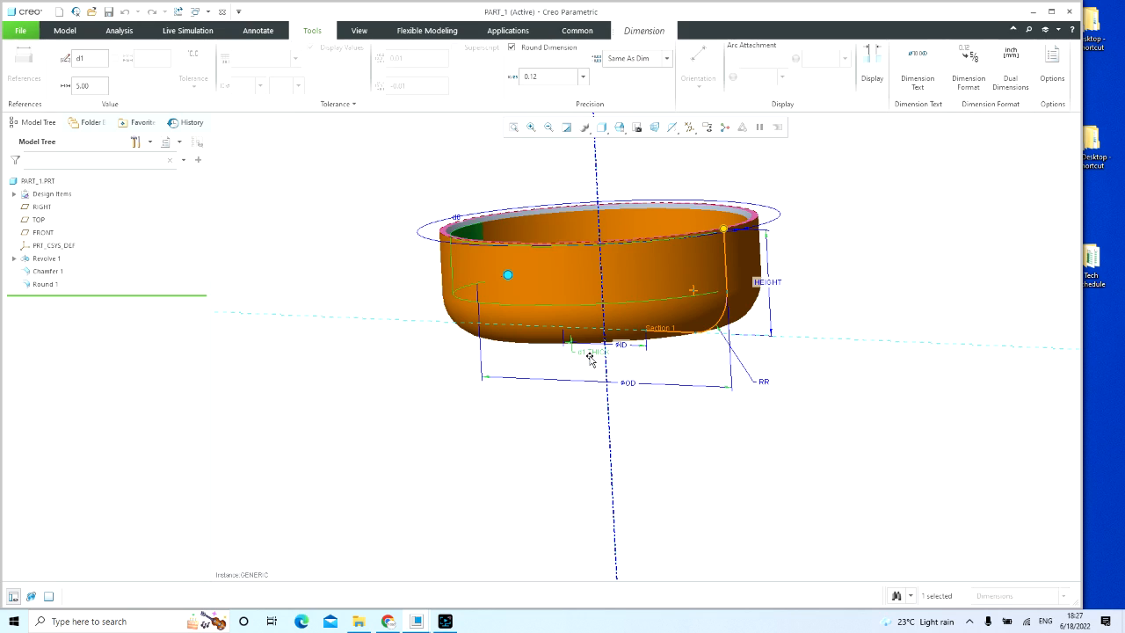
{"action": "double_click", "coordinate": [97, 59]}
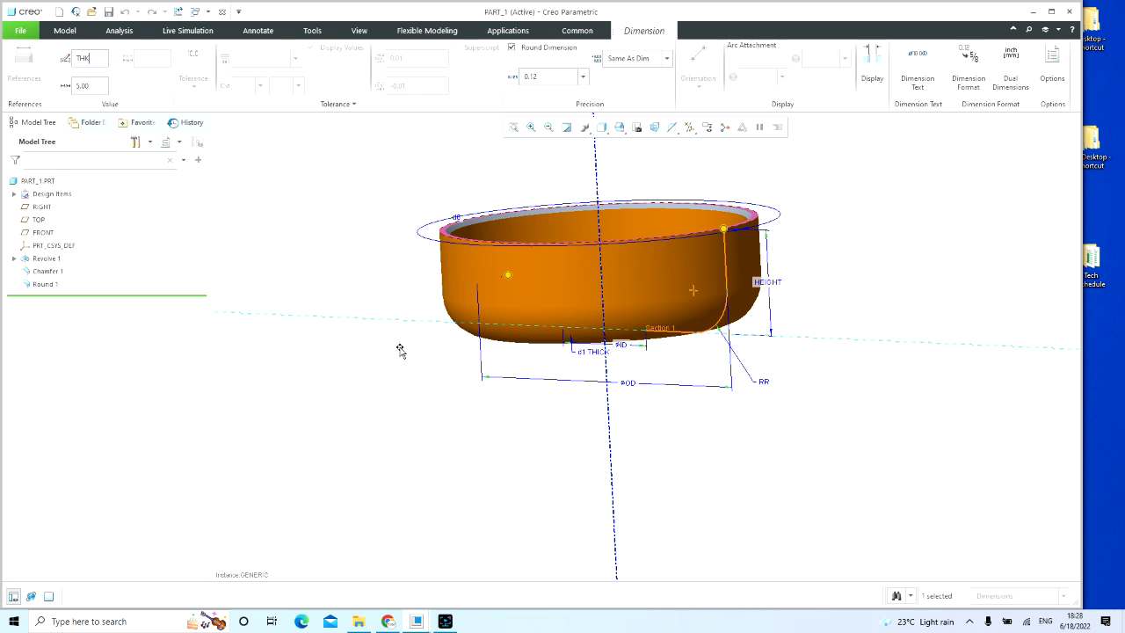
{"action": "left_click", "coordinate": [408, 402]}
{"action": "left_click", "coordinate": [376, 379]}
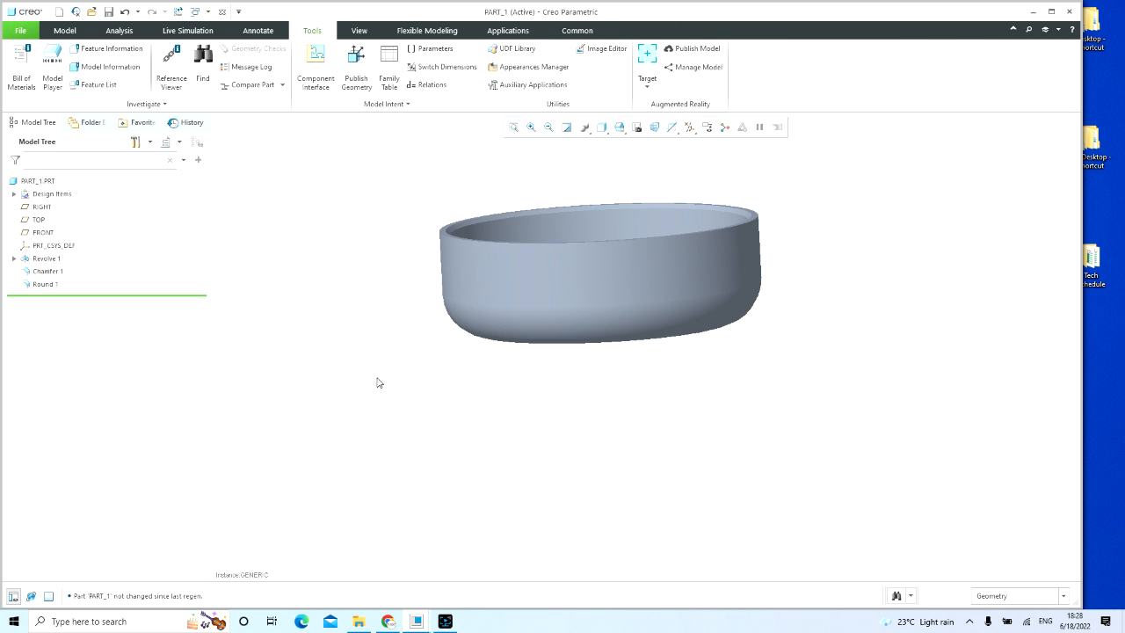
{"action": "left_click", "coordinate": [377, 381]}
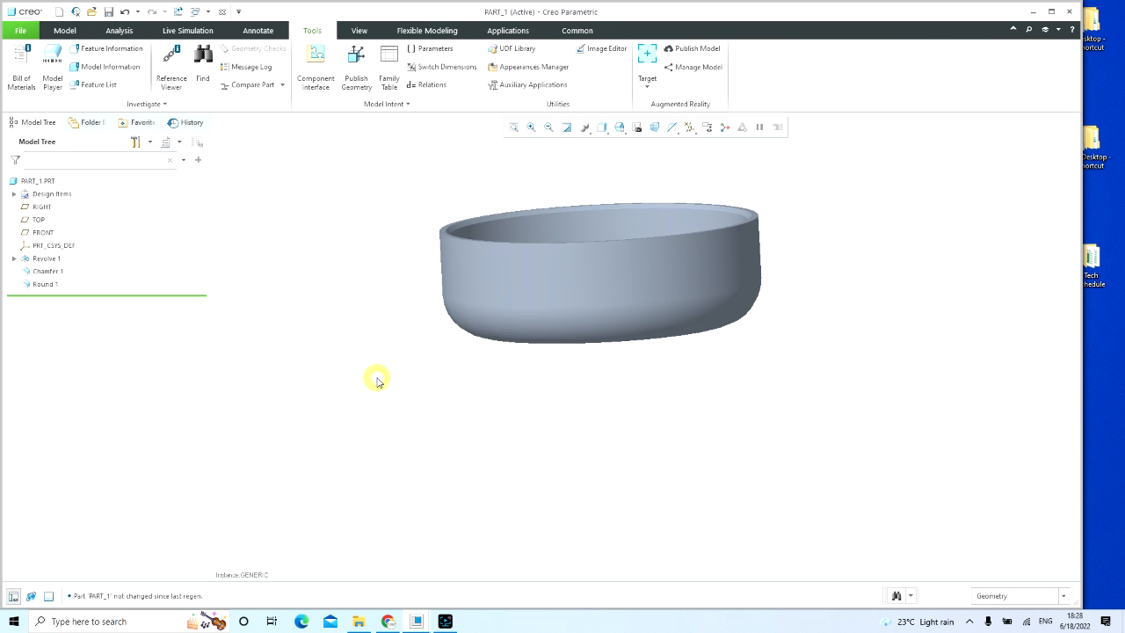
Step: Display the revolved body's dimensions again and examine the renamed symbols up close around the base
{"action": "double_click", "coordinate": [555, 272]}
{"action": "mouse_move", "coordinate": [855, 401]}
{"action": "middle_mouse_down"}
{"action": "mouse_move", "coordinate": [822, 399]}
{"action": "mouse_move", "coordinate": [858, 405]}
{"action": "middle_mouse_up"}
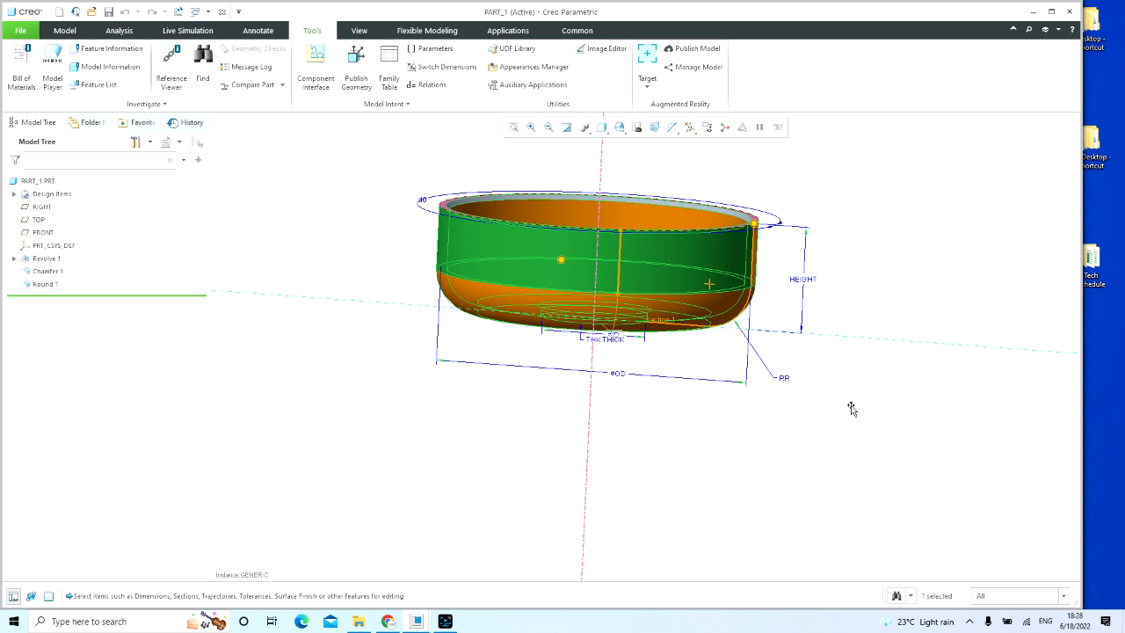
{"action": "middle_click_drag", "start_coordinate": [834, 395], "coordinate": [828, 376]}
{"action": "scroll", "coordinate": [550, 290], "scroll_direction": "up", "scroll_amount": 5}
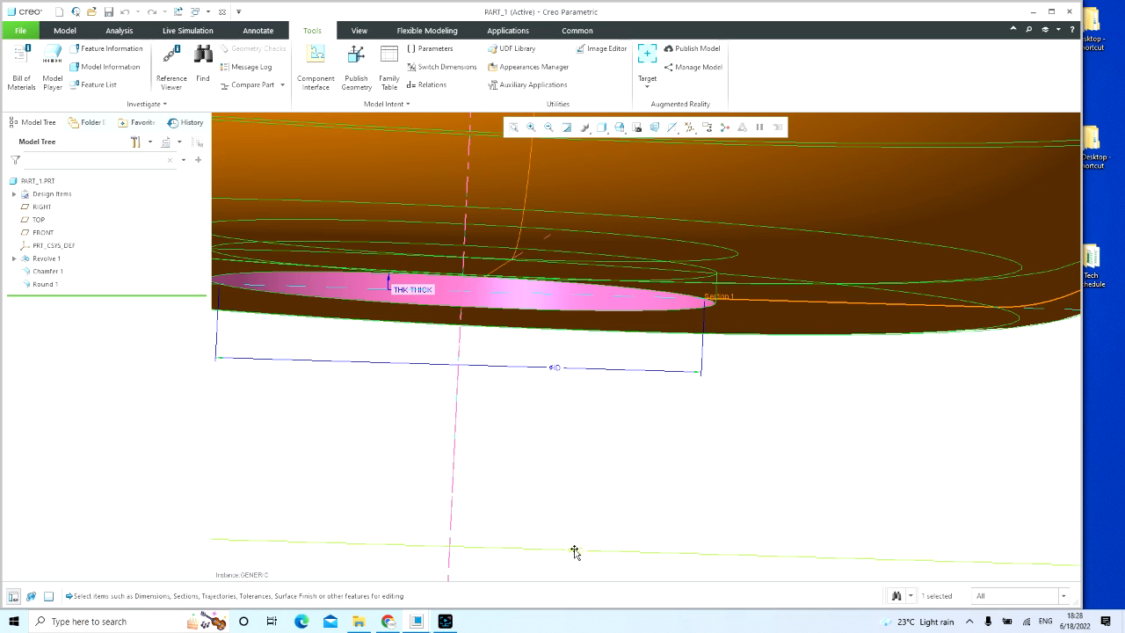
{"action": "scroll", "coordinate": [512, 476], "scroll_direction": "down", "scroll_amount": 5}
{"action": "middle_click_drag", "start_coordinate": [515, 447], "coordinate": [477, 461]}
{"action": "scroll", "coordinate": [448, 461], "scroll_direction": "down", "scroll_amount": 4}
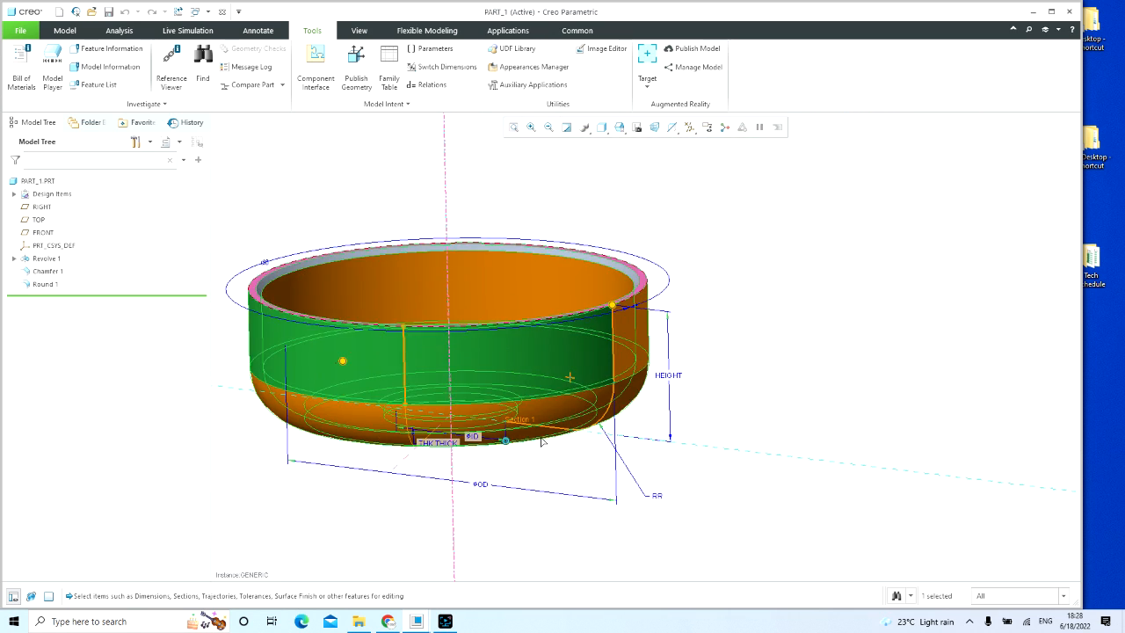
{"action": "left_click", "coordinate": [748, 364]}
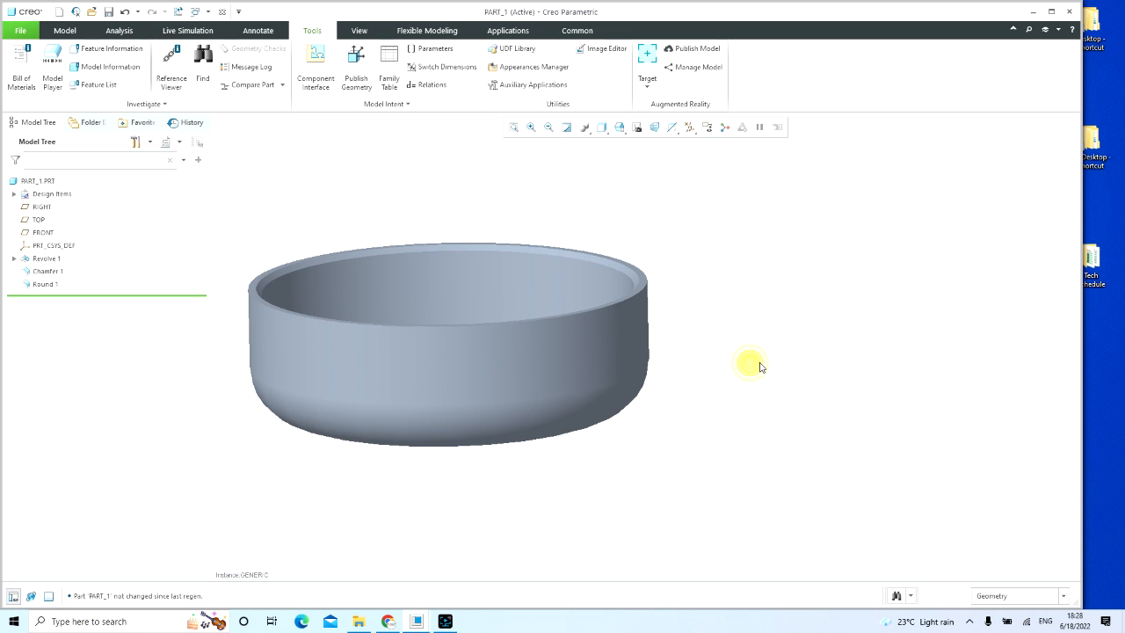
Step: Check the dimension names in the PART_1 family table, then save the part despite the conflicts for its unregenerated instances
{"action": "left_click", "coordinate": [391, 79]}
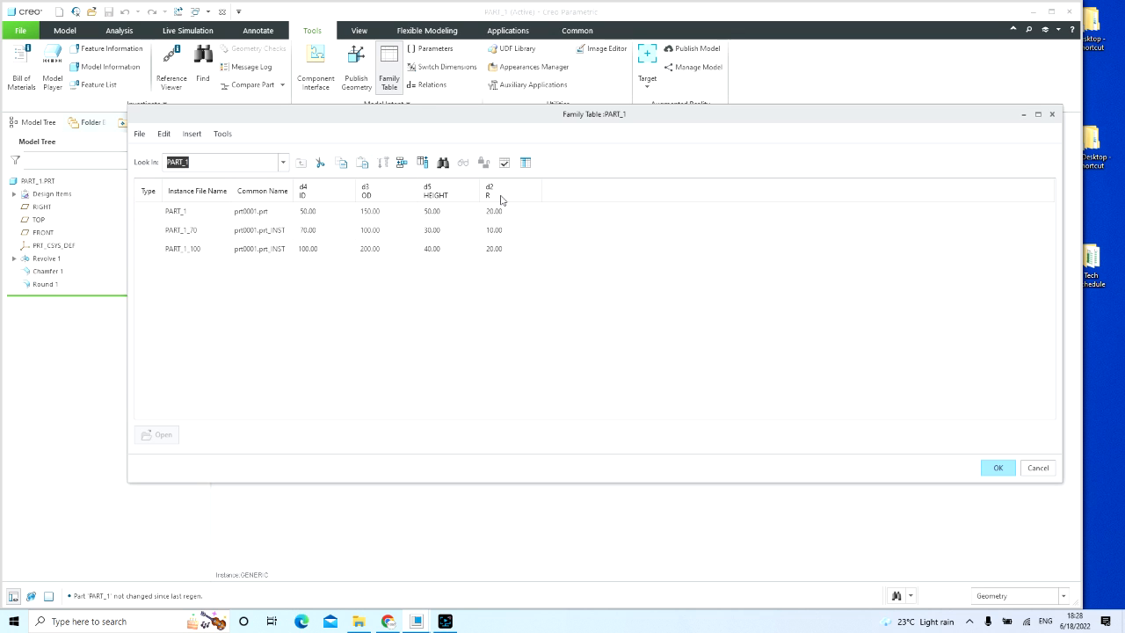
{"action": "left_click", "coordinate": [997, 468]}
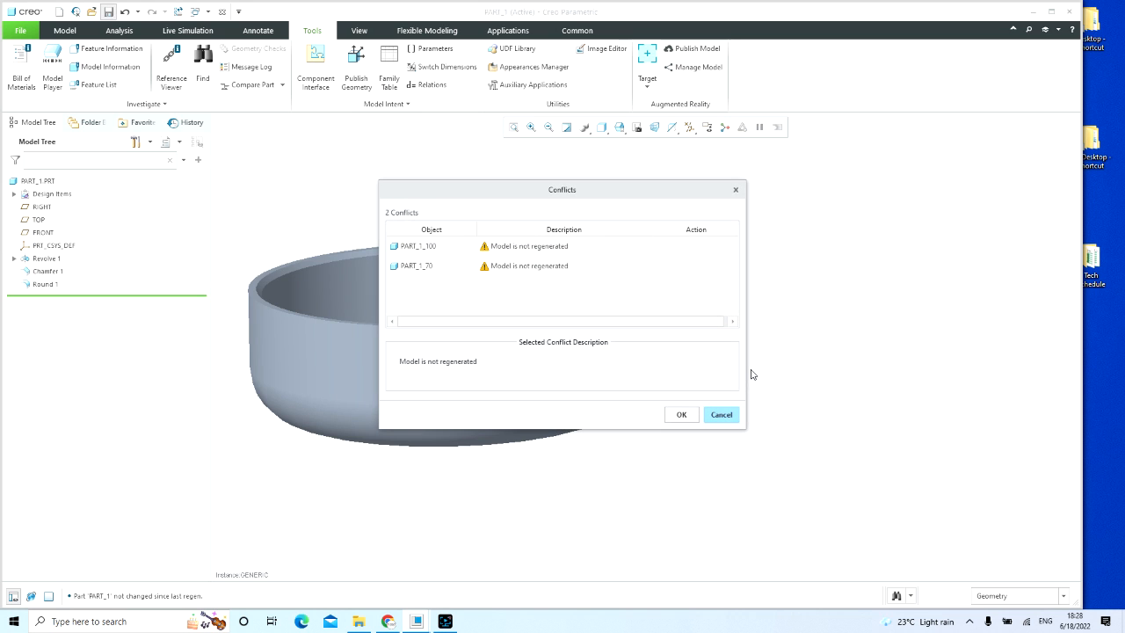
{"action": "left_click", "coordinate": [681, 413]}
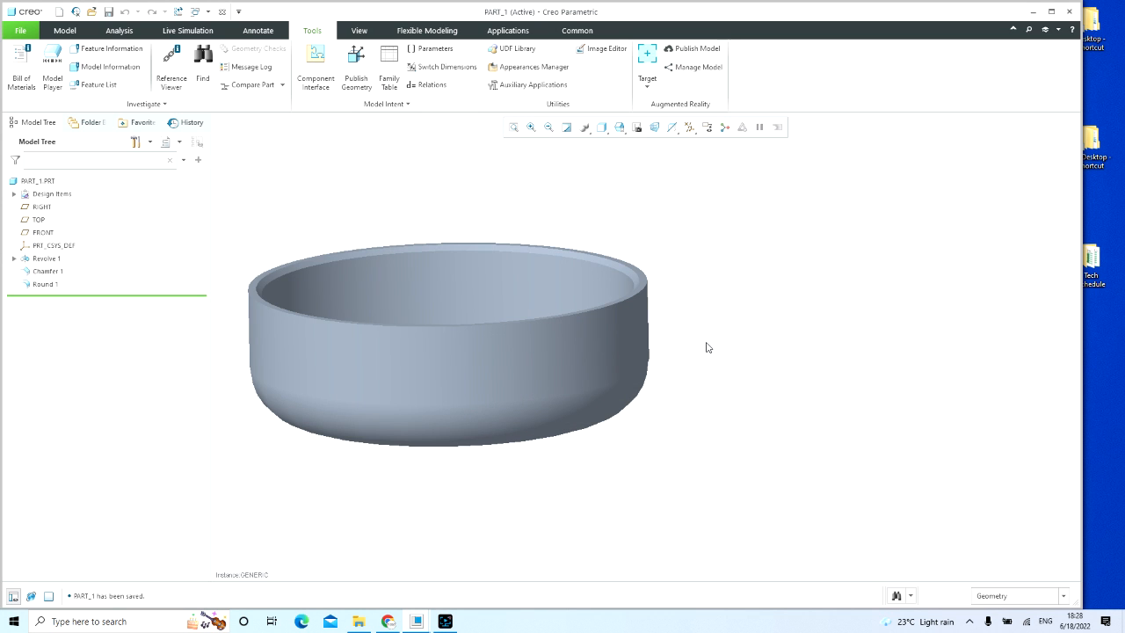
Step: Verify the family table instances PART_1_70 and PART_1_100 and accept the family table
{"action": "left_click", "coordinate": [389, 66]}
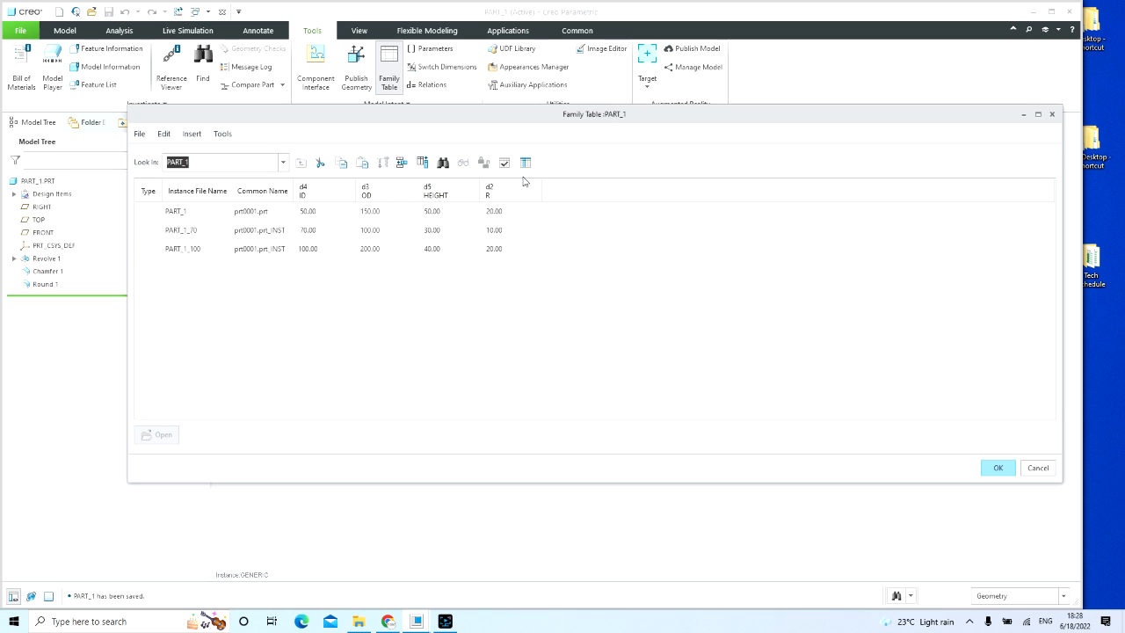
{"action": "left_click", "coordinate": [504, 163]}
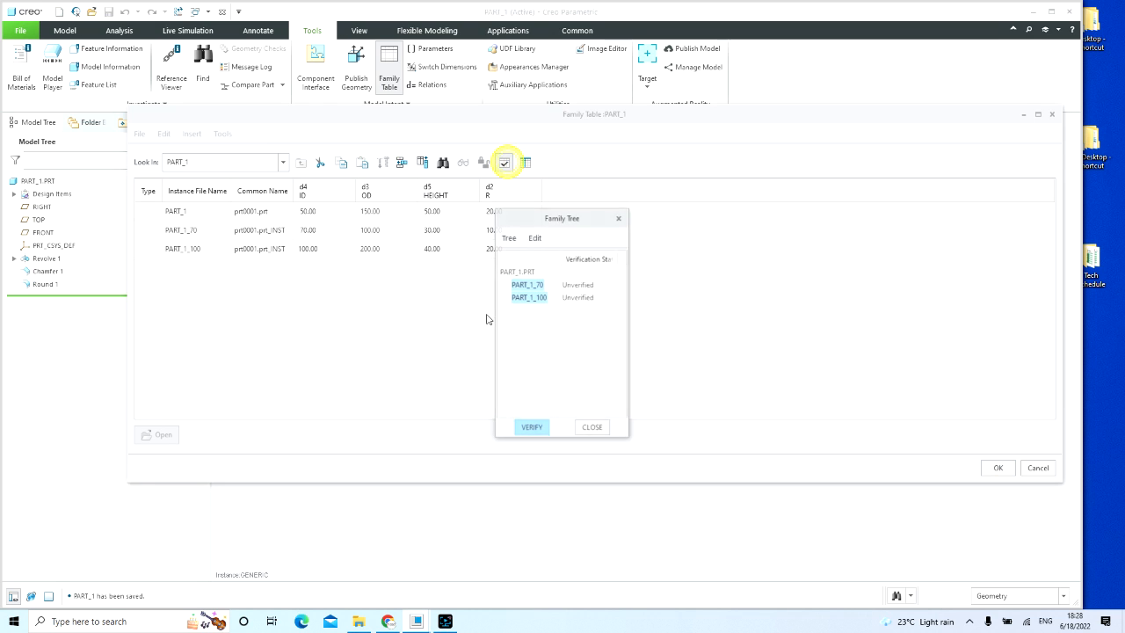
{"action": "left_click", "coordinate": [541, 429]}
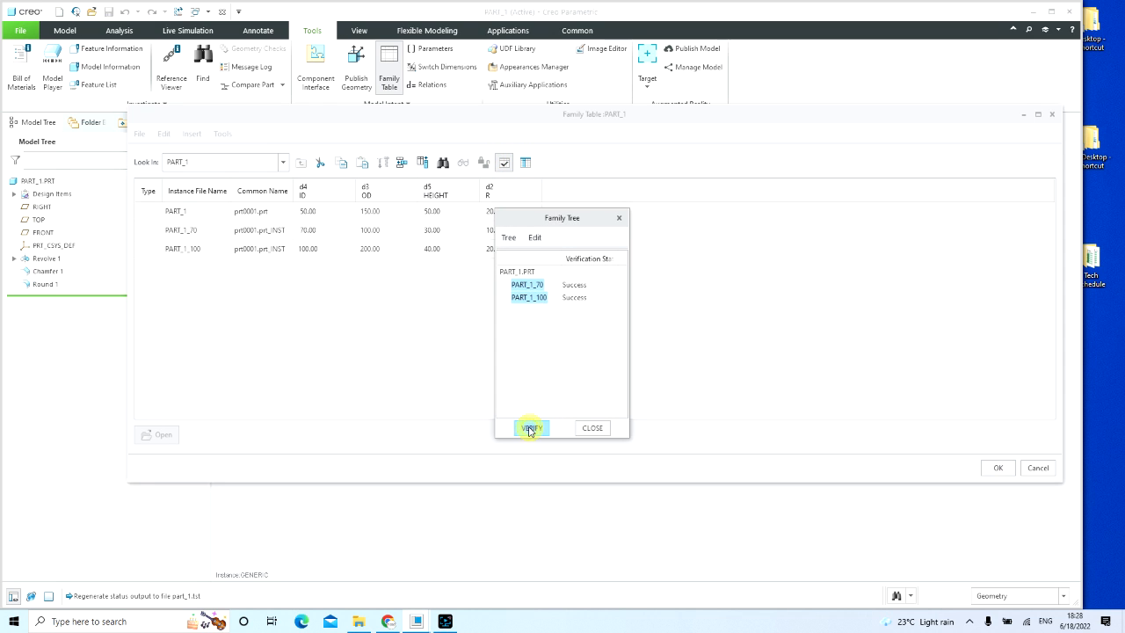
{"action": "left_click", "coordinate": [600, 434]}
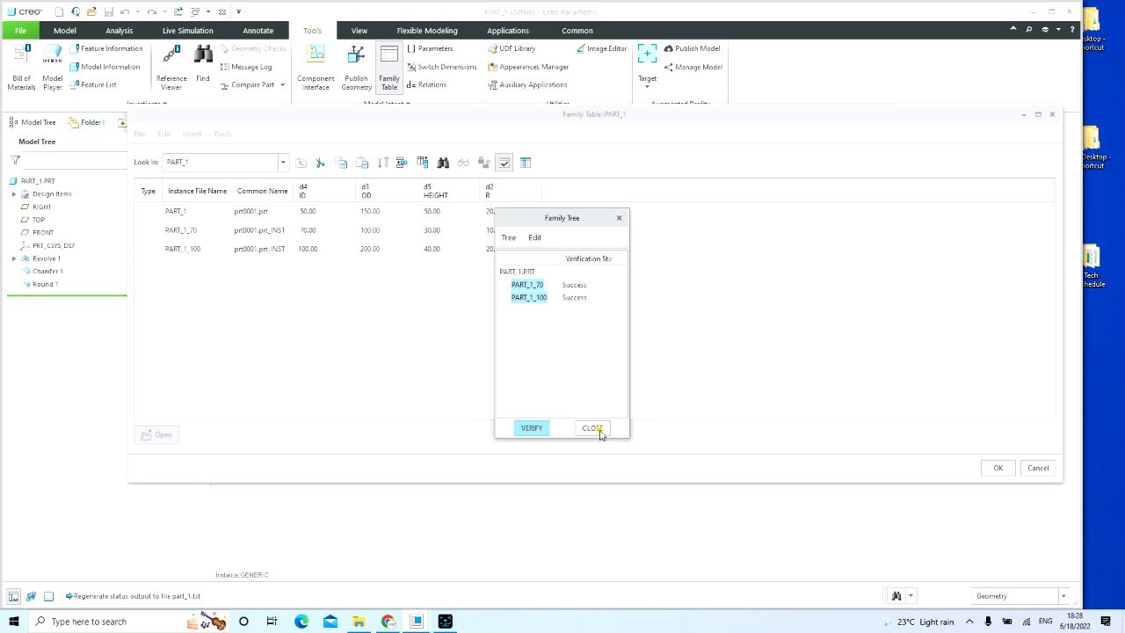
{"action": "left_click", "coordinate": [995, 469]}
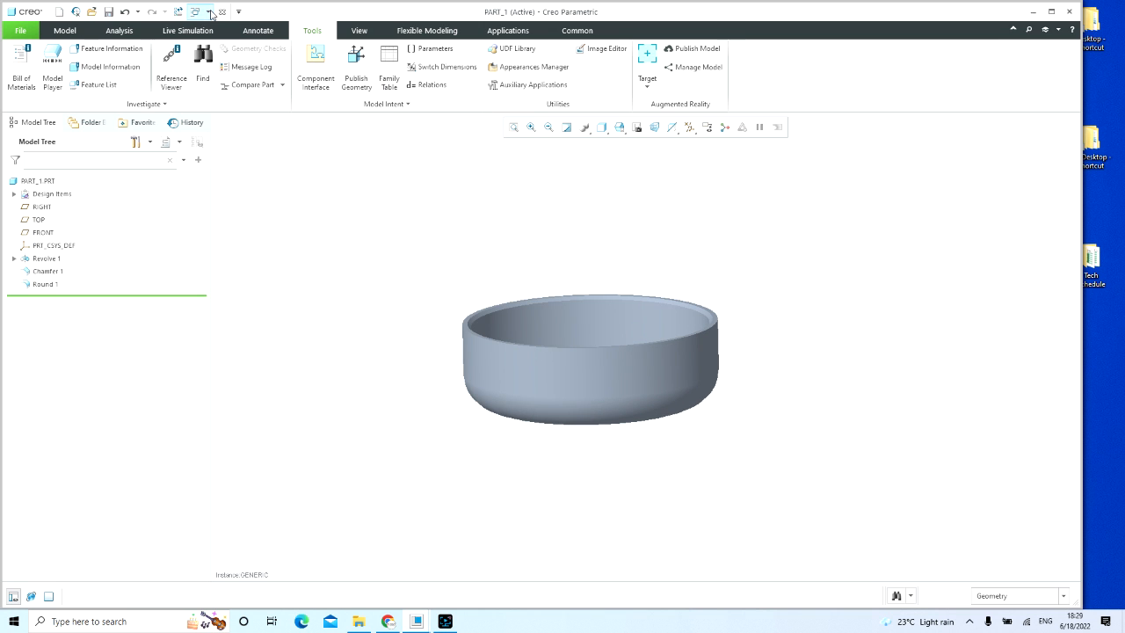
Step: Switch to the PART_1 drawing and compare the instance table's column headings with the dimensions on the side view
{"action": "left_click", "coordinate": [209, 12]}
{"action": "left_click", "coordinate": [164, 73]}
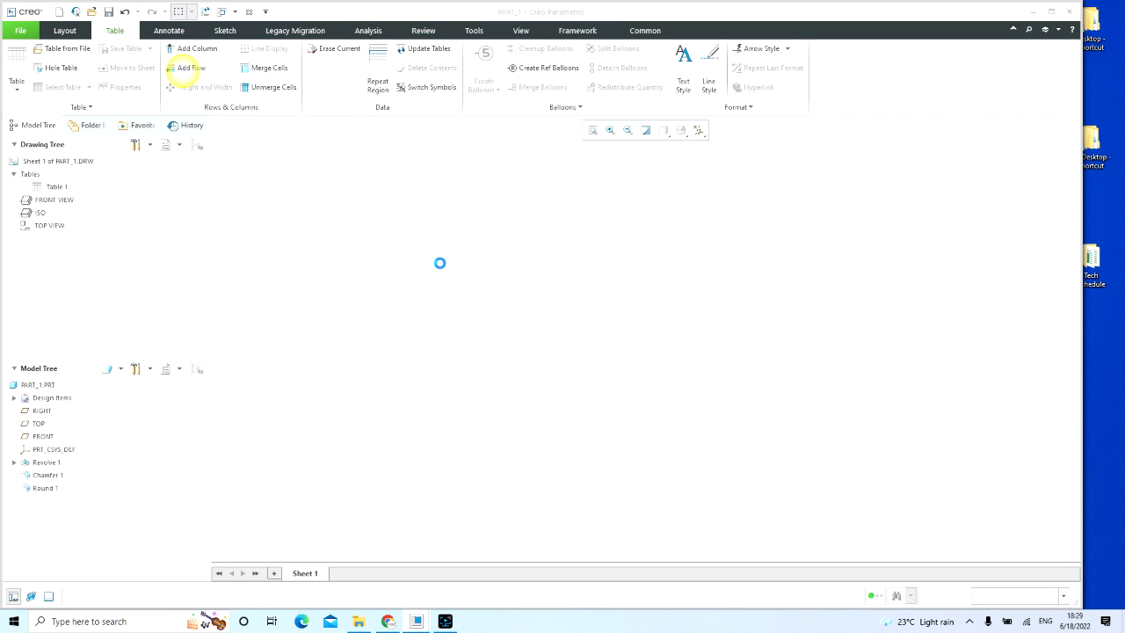
{"action": "scroll", "coordinate": [491, 149], "scroll_direction": "up", "scroll_amount": 3}
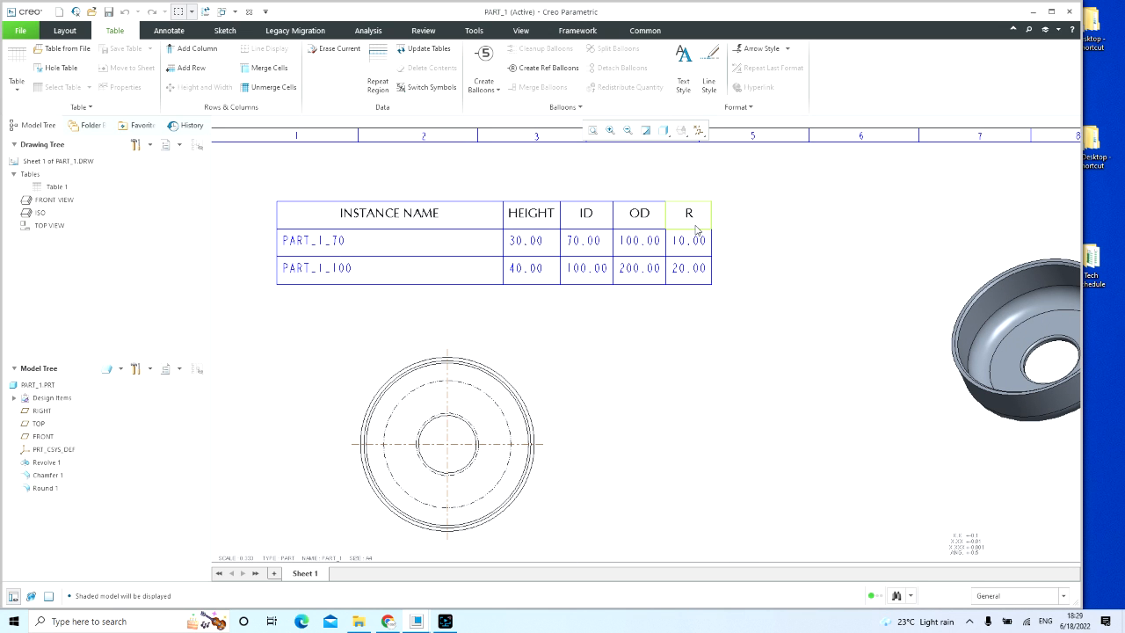
{"action": "scroll", "coordinate": [630, 351], "scroll_direction": "down", "scroll_amount": 3}
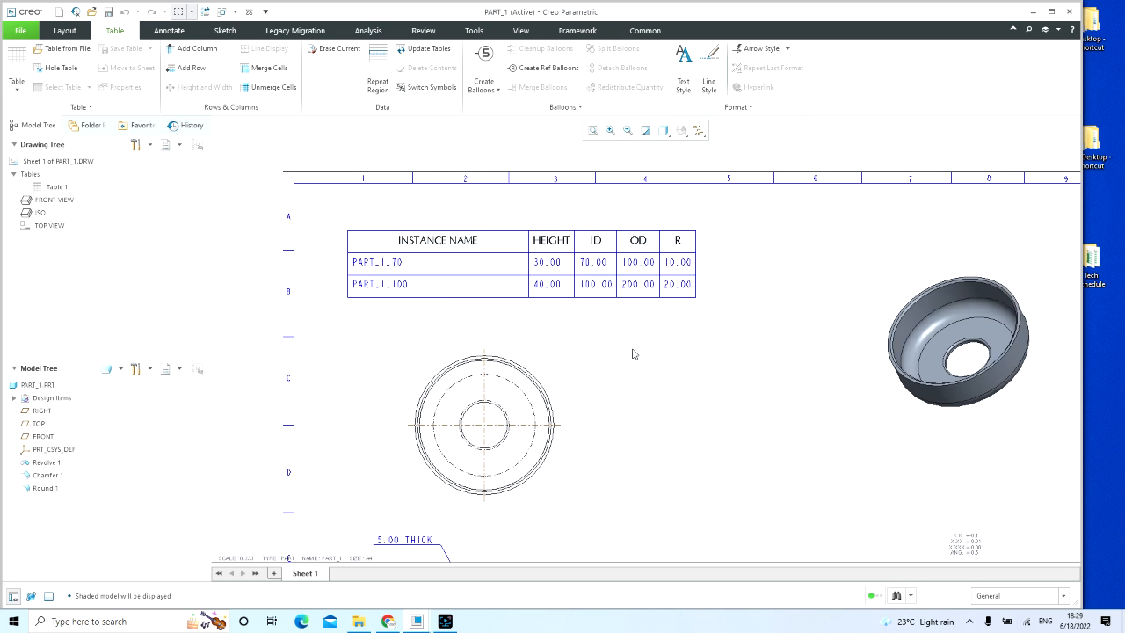
{"action": "scroll", "coordinate": [613, 399], "scroll_direction": "up", "scroll_amount": 3}
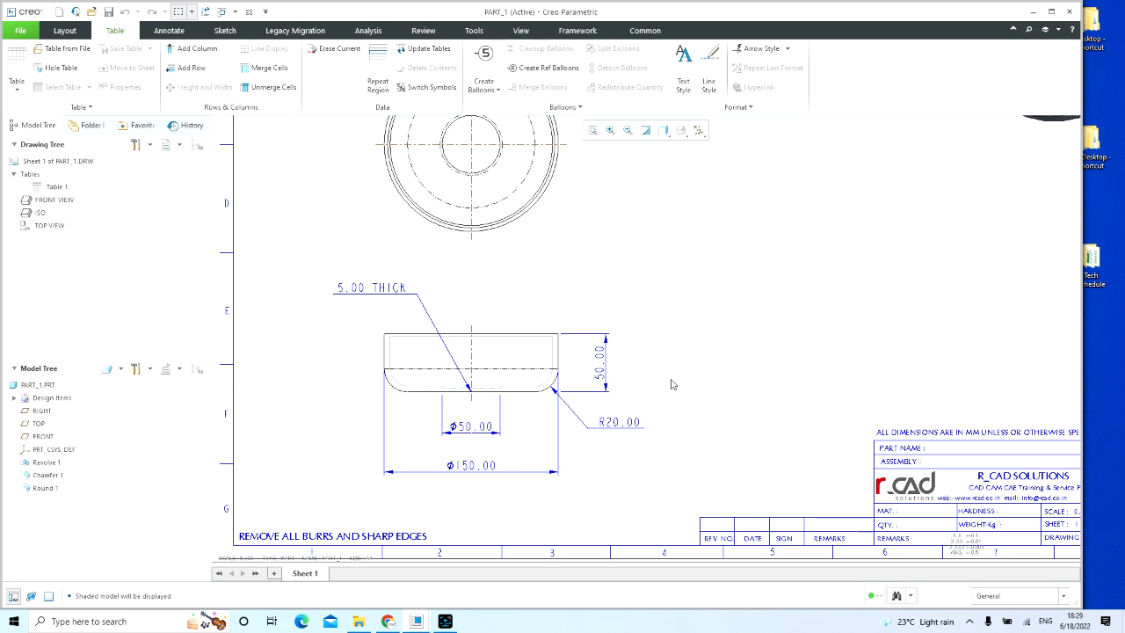
{"action": "left_click", "coordinate": [695, 350]}
{"action": "scroll", "coordinate": [691, 349], "scroll_direction": "down", "scroll_amount": 1}
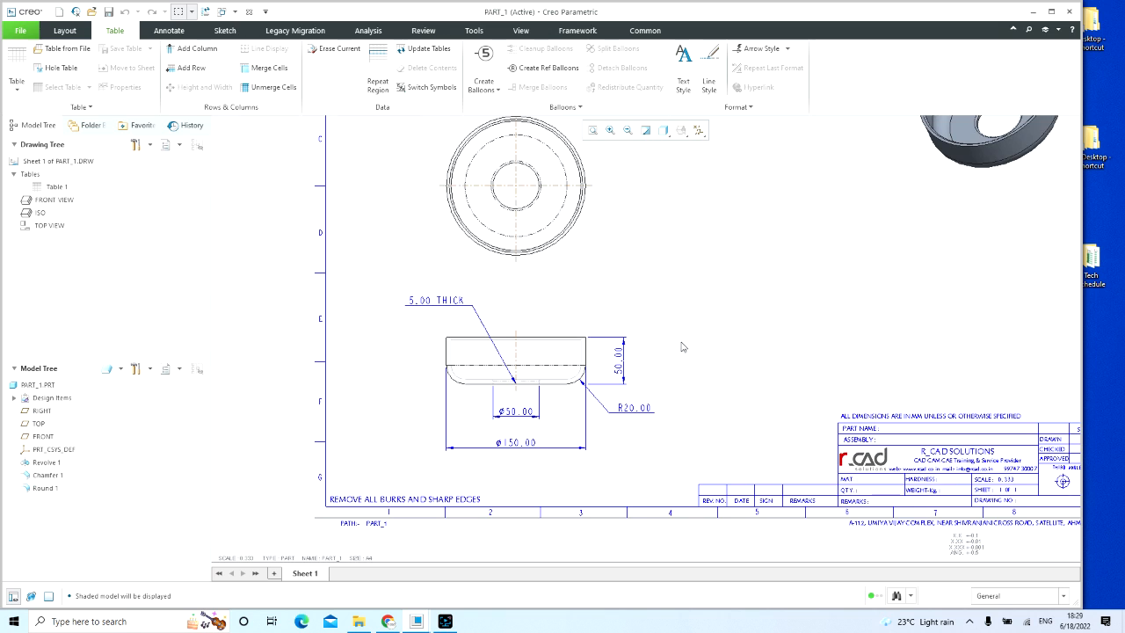
Step: Switch the drawing's dimensions from numeric values to their symbolic names and inspect them on the side view
{"action": "left_click", "coordinate": [474, 30]}
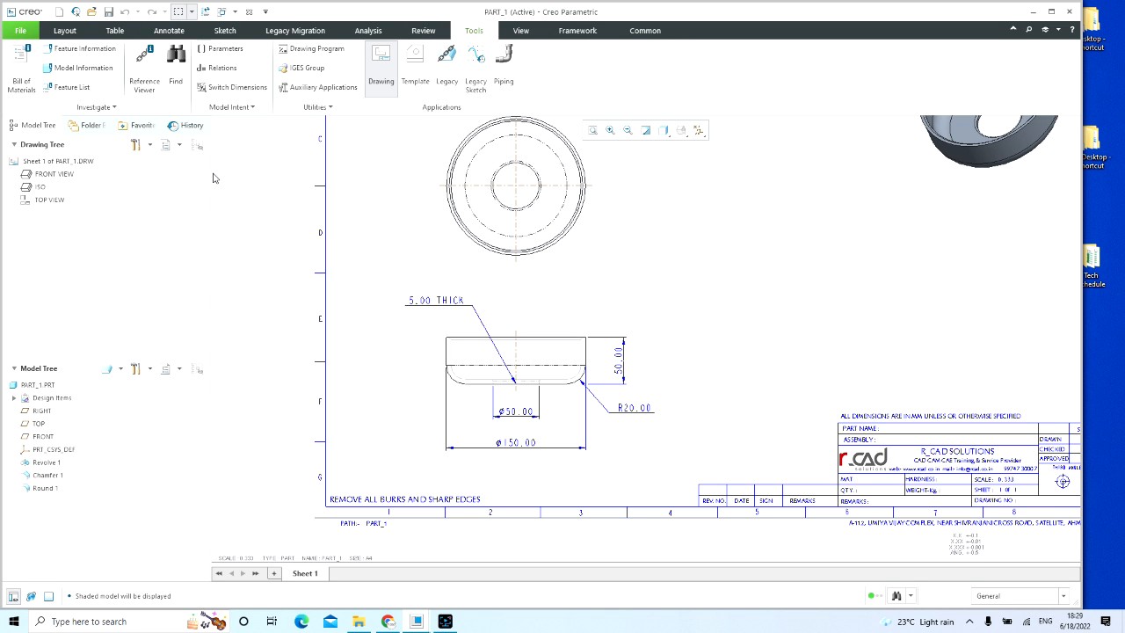
{"action": "left_click", "coordinate": [233, 87]}
{"action": "middle_click_drag", "start_coordinate": [748, 320], "coordinate": [574, 424], "text": "ctrl"}
{"action": "scroll", "coordinate": [538, 457], "scroll_direction": "up", "scroll_amount": 2}
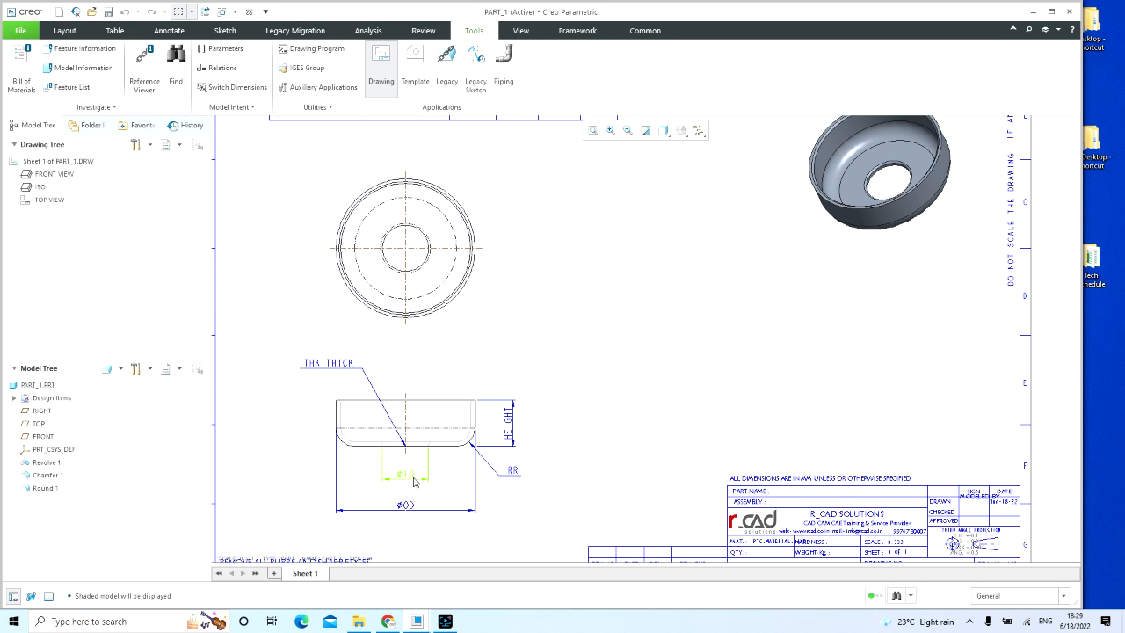
Step: Compare the HEIGHT, ID, OD and R columns of the instance table with the symbolic dimensions on the side view
{"action": "scroll", "coordinate": [625, 302], "scroll_direction": "down", "scroll_amount": 1}
{"action": "scroll", "coordinate": [625, 302], "scroll_direction": "down", "scroll_amount": 1}
{"action": "middle_click_drag", "start_coordinate": [613, 329], "coordinate": [598, 407]}
{"action": "scroll", "coordinate": [565, 229], "scroll_direction": "up", "scroll_amount": 2}
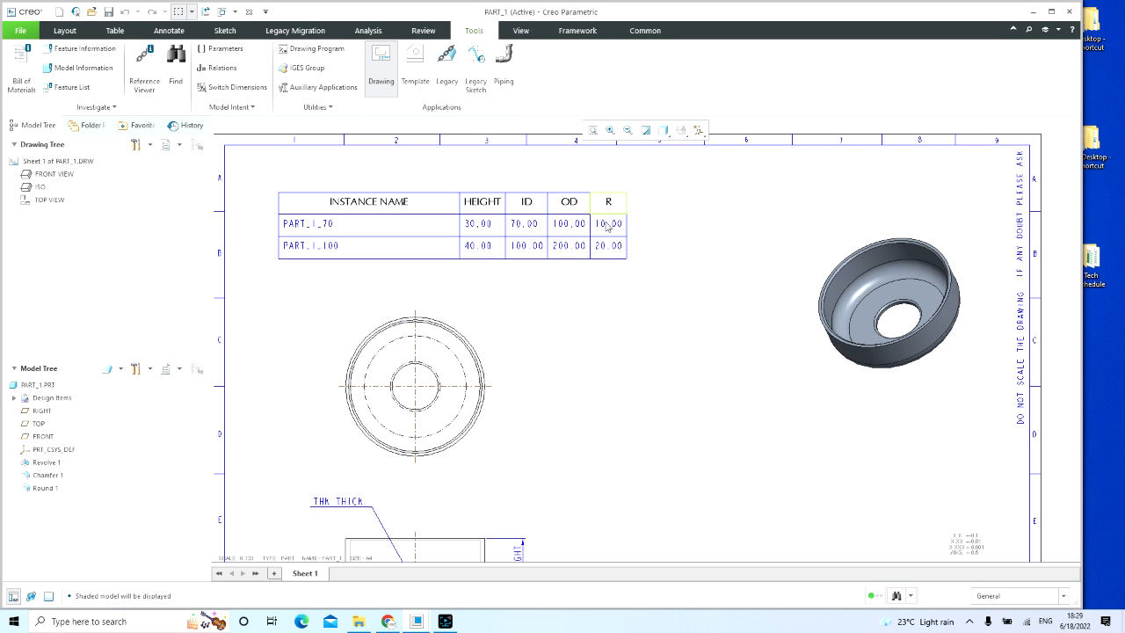
{"action": "scroll", "coordinate": [596, 334], "scroll_direction": "down", "scroll_amount": 2}
{"action": "middle_click_drag", "start_coordinate": [595, 419], "coordinate": [620, 353]}
{"action": "scroll", "coordinate": [514, 462], "scroll_direction": "up", "scroll_amount": 2}
{"action": "scroll", "coordinate": [515, 466], "scroll_direction": "up", "scroll_amount": 1}
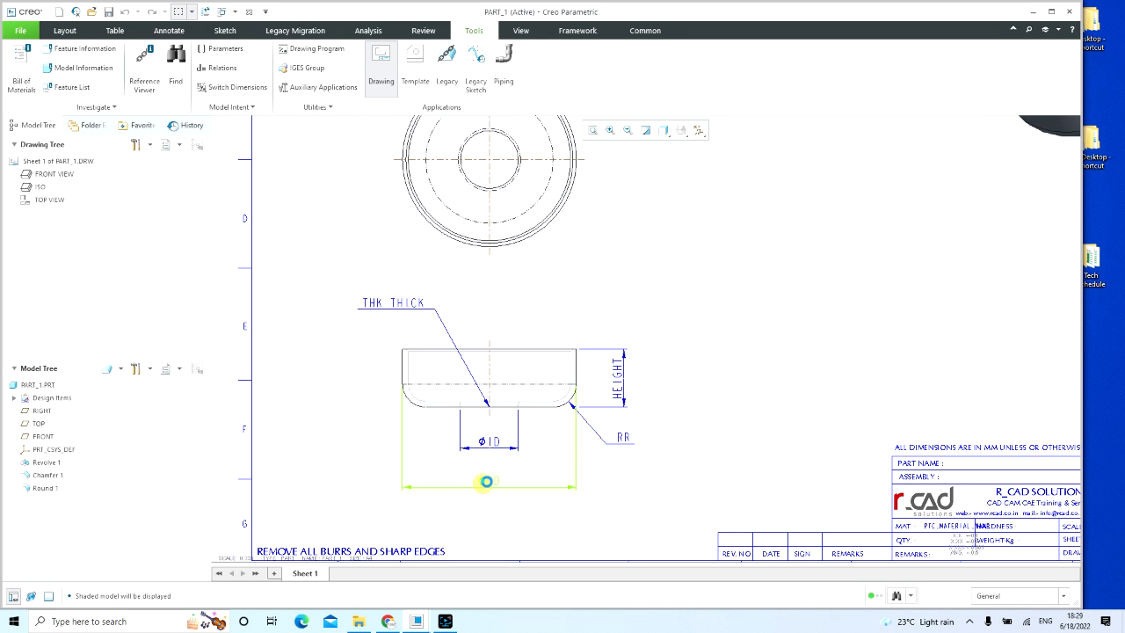
Step: Move the OD and ID dimensions closer to the underside of the side view, and dismiss the Bentley sign-in window
{"action": "left_click", "coordinate": [487, 481]}
{"action": "left_click_drag", "start_coordinate": [487, 482], "coordinate": [488, 454]}
{"action": "left_click", "coordinate": [476, 451]}
{"action": "left_click", "coordinate": [488, 466]}
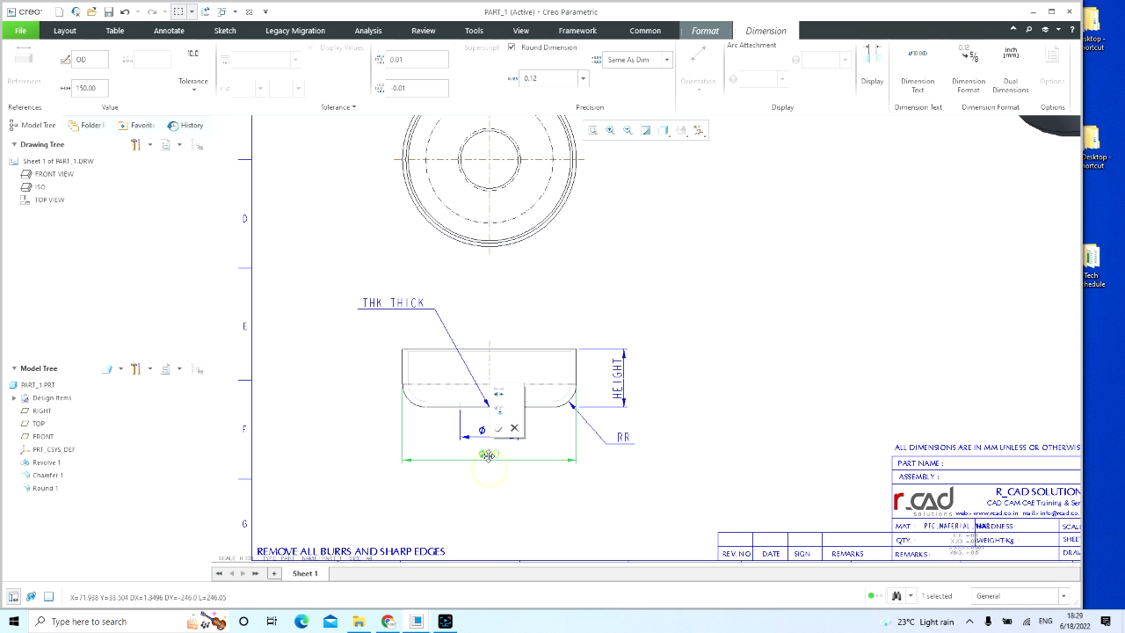
{"action": "left_click", "coordinate": [577, 478]}
{"action": "left_click", "coordinate": [1106, 237]}
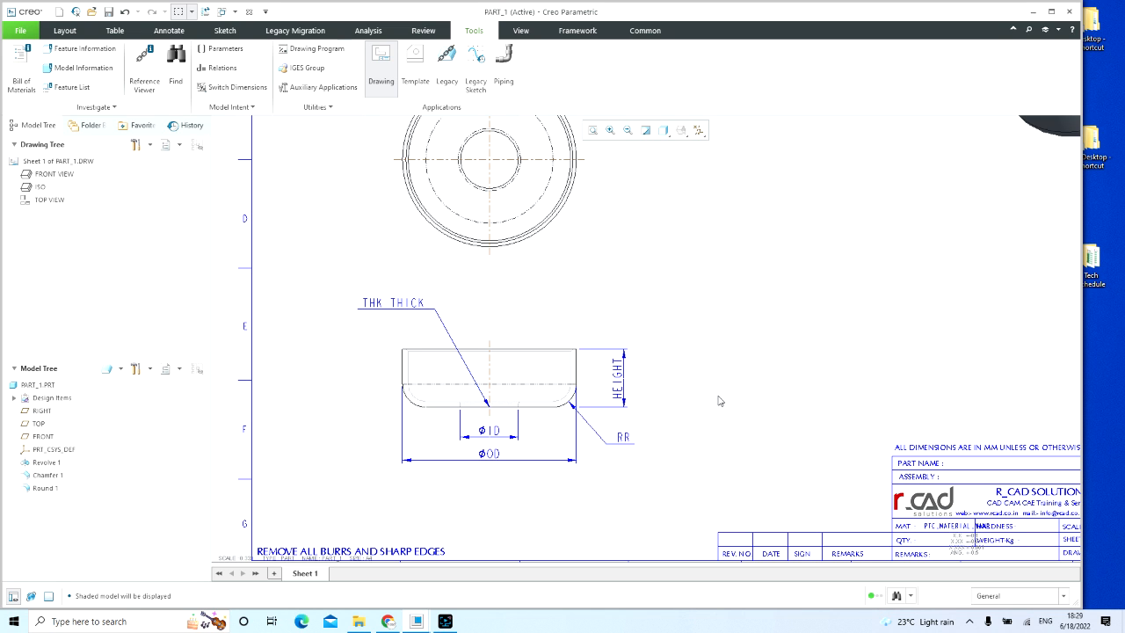
Step: Switch to the PART_1 part and open its family table
{"action": "scroll", "coordinate": [548, 334], "scroll_direction": "down", "scroll_amount": 2}
{"action": "scroll", "coordinate": [588, 289], "scroll_direction": "up", "scroll_amount": 3}
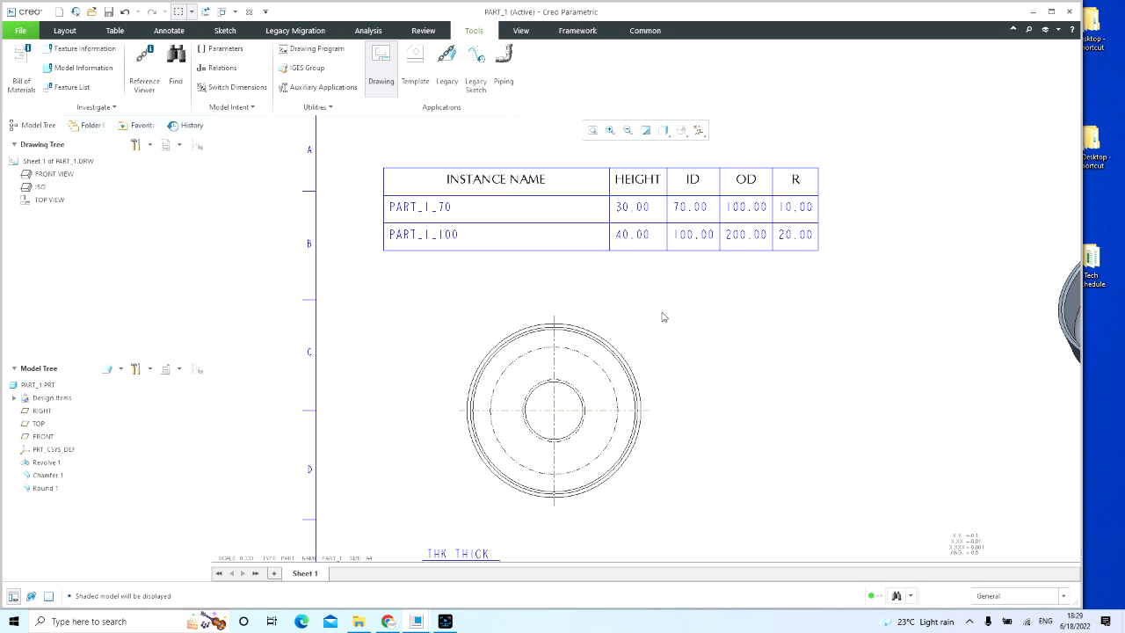
{"action": "left_click", "coordinate": [235, 12]}
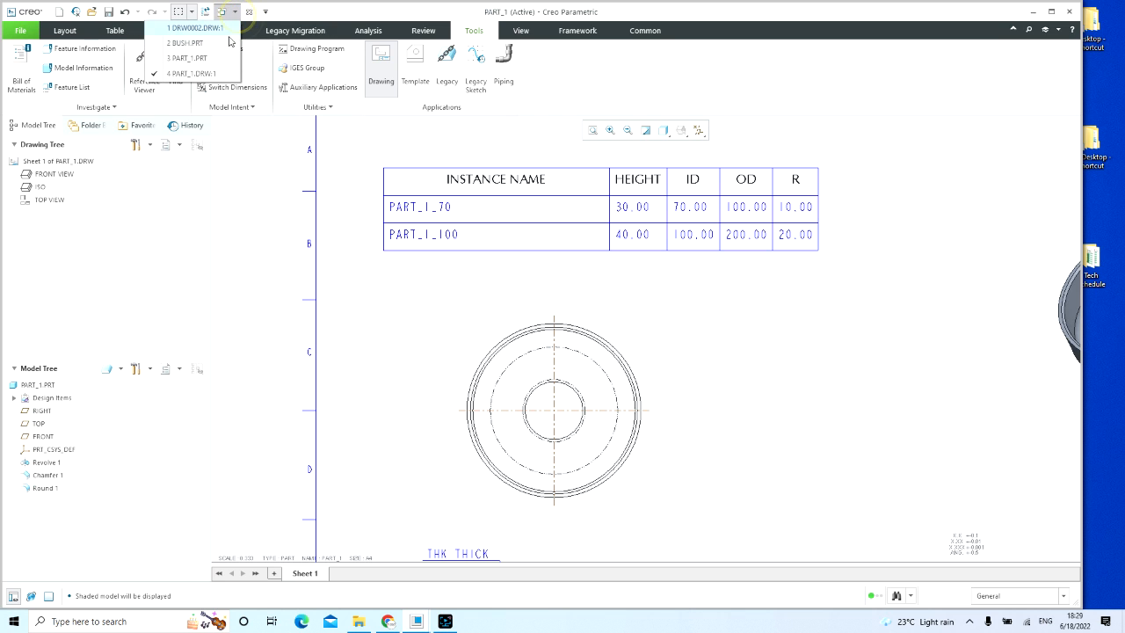
{"action": "left_click", "coordinate": [188, 58]}
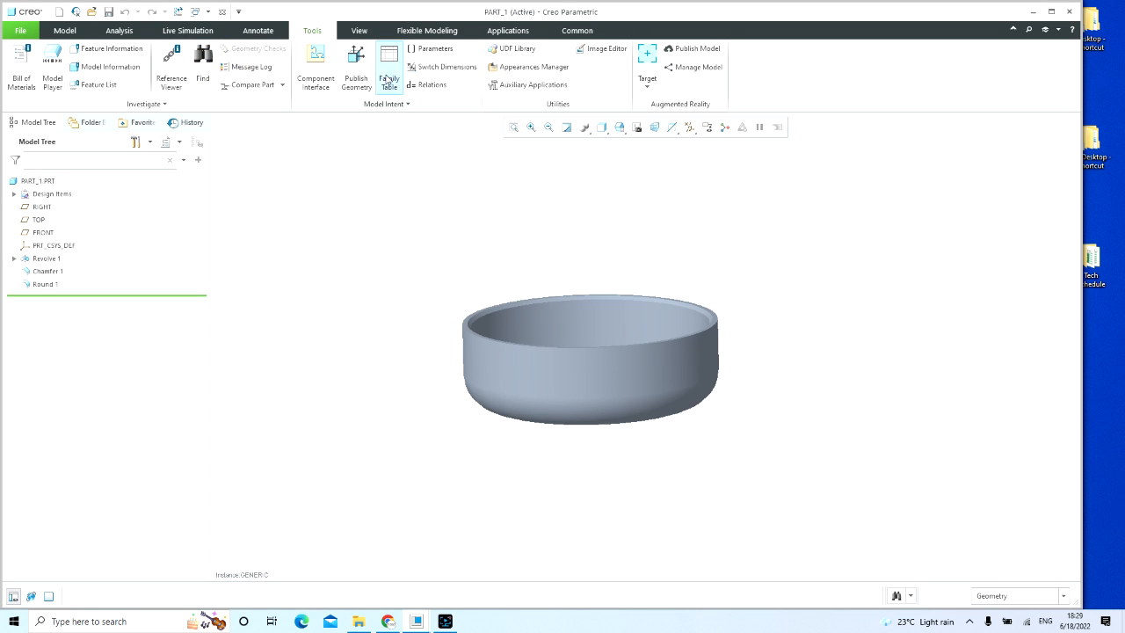
{"action": "left_click", "coordinate": [389, 69]}
Step: Add the instance PART_1_120 to the family table with ID 120, OD 250, HEIGHT 70 and R 30
{"action": "left_click", "coordinate": [189, 249]}
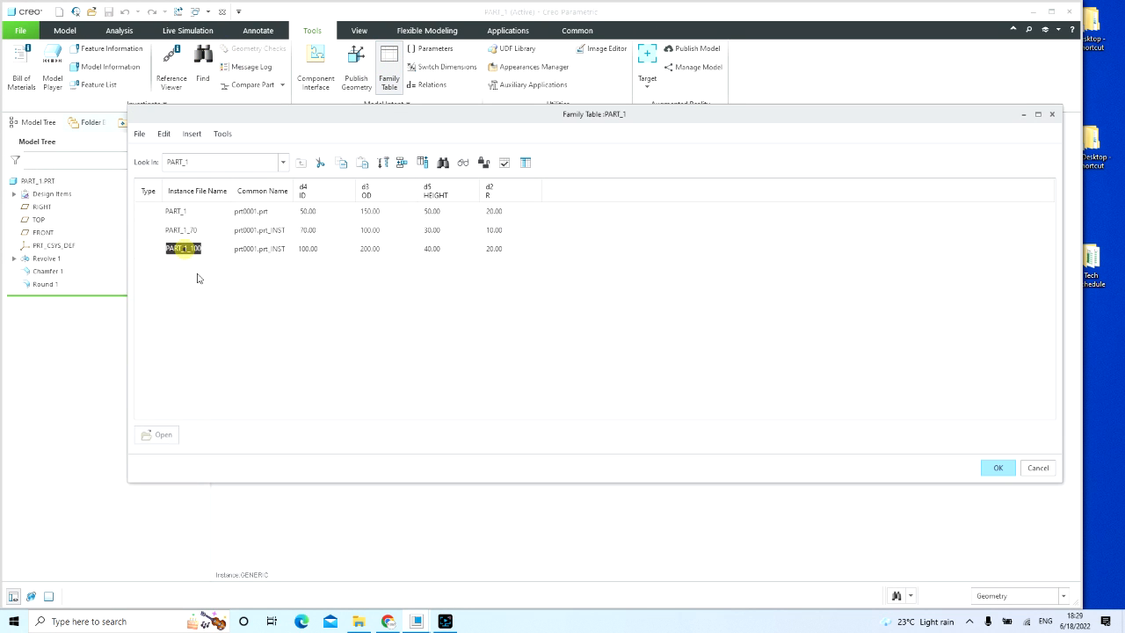
{"action": "left_click", "coordinate": [403, 165]}
{"action": "type", "text": "1_120"}
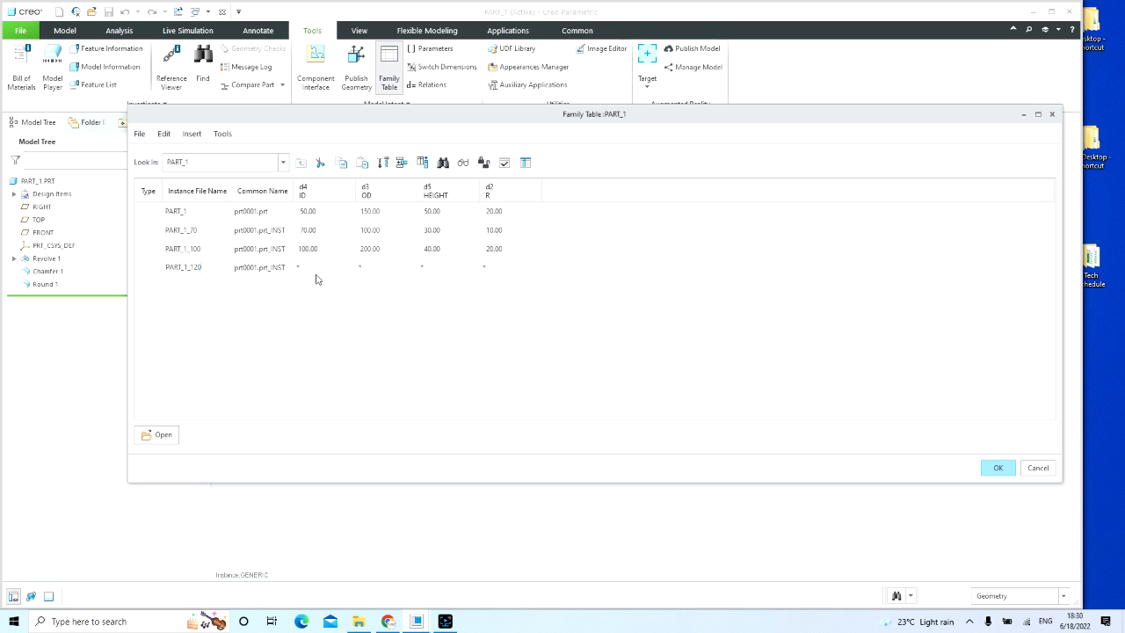
{"action": "left_click", "coordinate": [314, 267]}
{"action": "left_click", "coordinate": [378, 268]}
{"action": "left_click", "coordinate": [439, 268]}
{"action": "left_click", "coordinate": [496, 269]}
Step: Verify the family table instances including PART_1_120, and accept the family table
{"action": "left_click", "coordinate": [502, 167]}
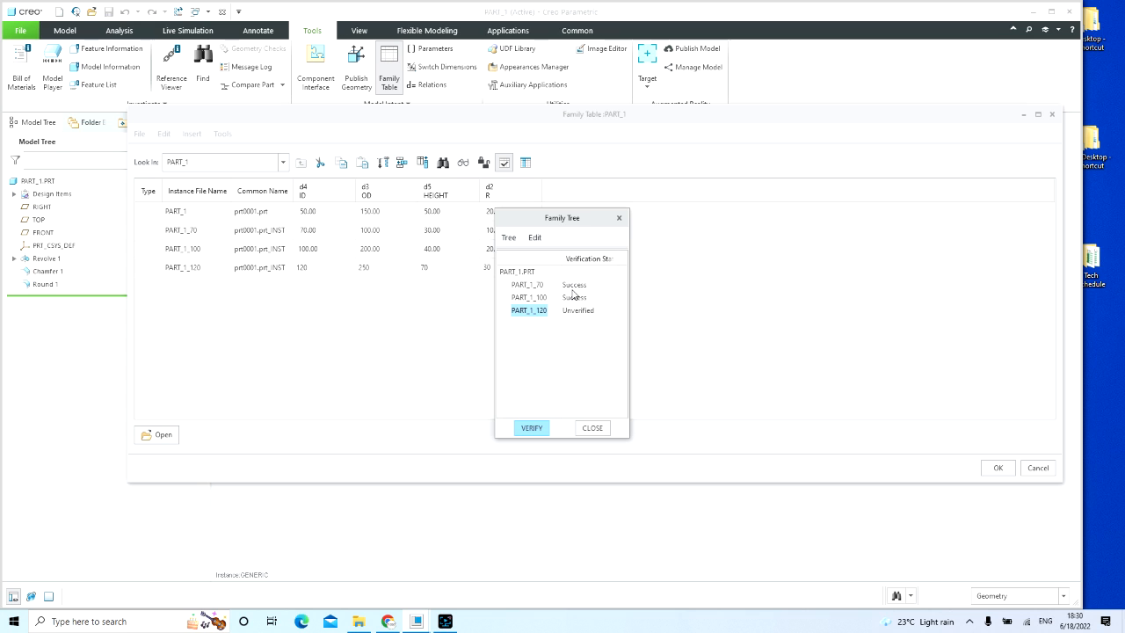
{"action": "left_click", "coordinate": [533, 428]}
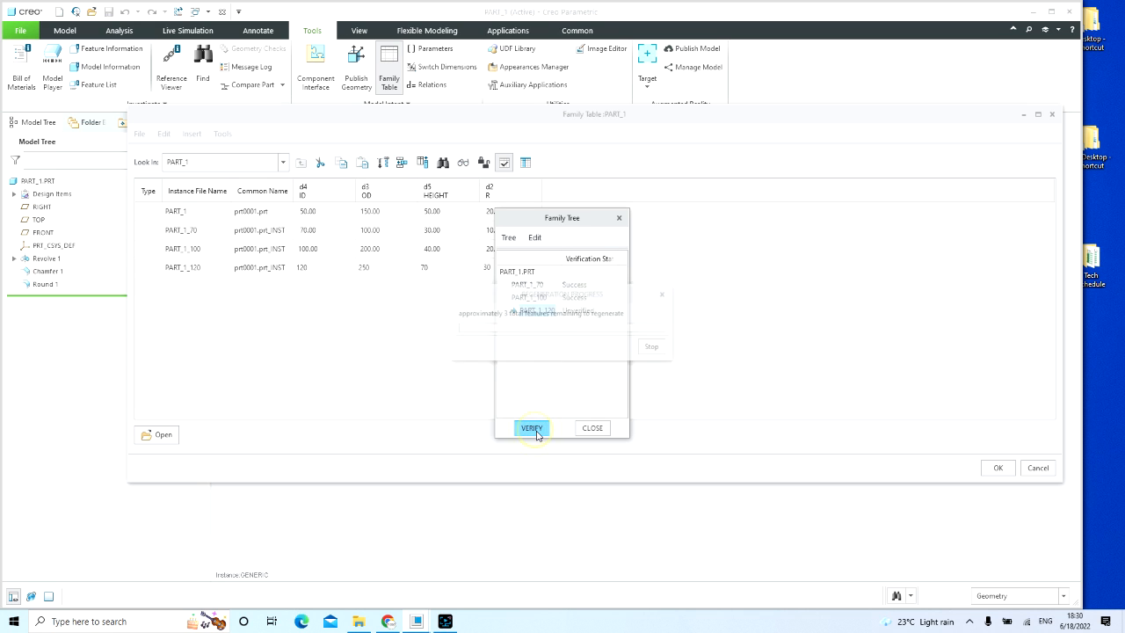
{"action": "left_click", "coordinate": [593, 427]}
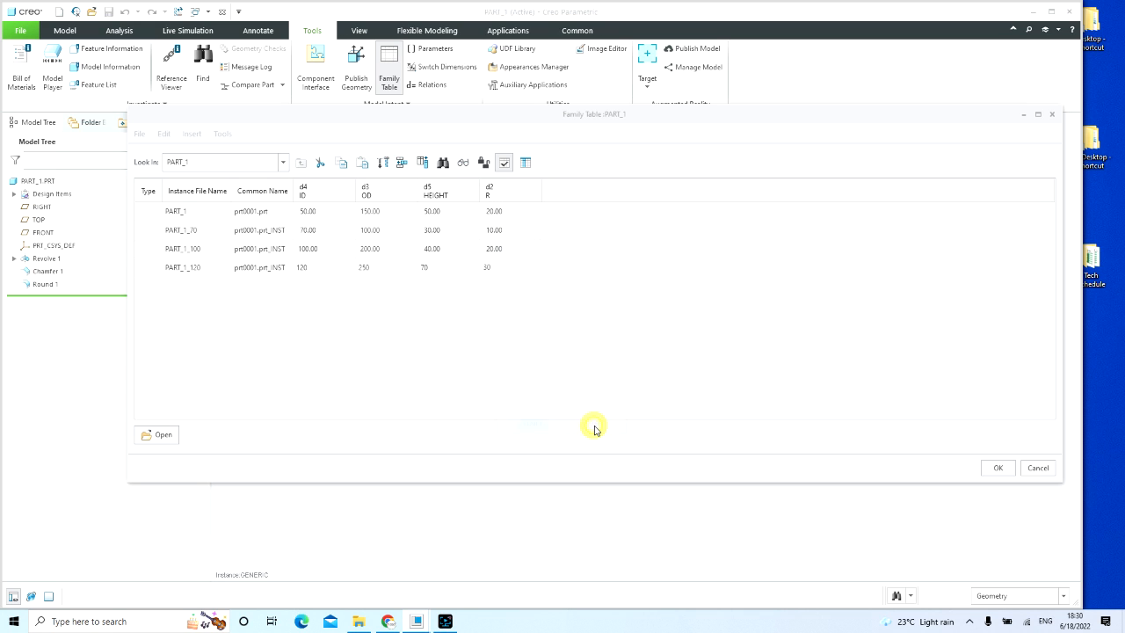
{"action": "left_click", "coordinate": [999, 467]}
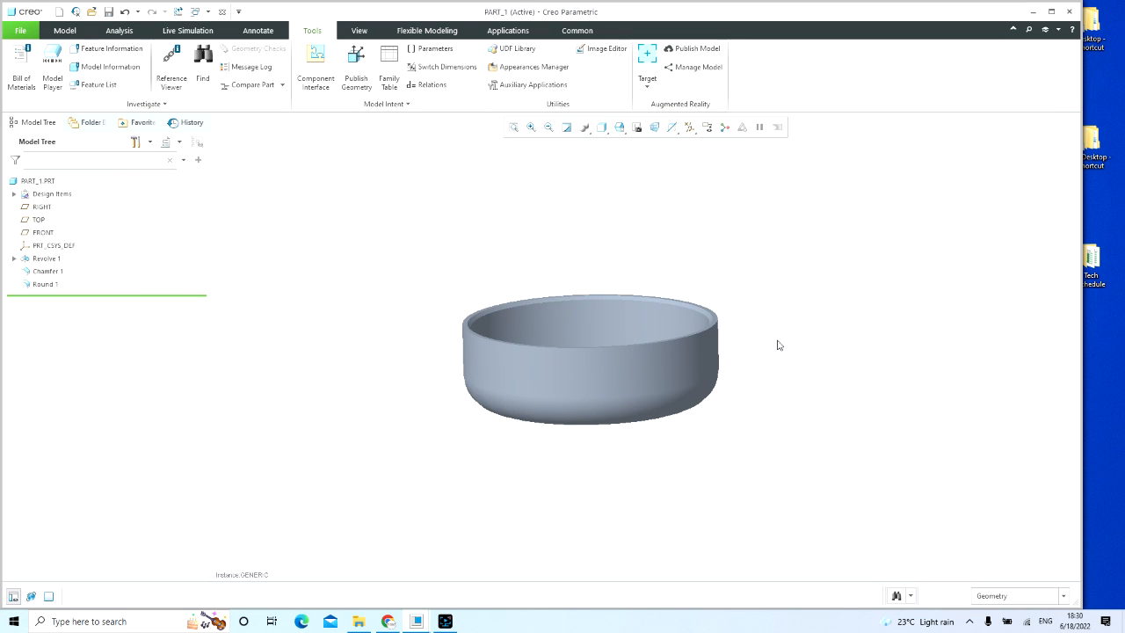
Step: Save the part, and regenerate the PART_1 drawing to update its instance table
{"action": "left_click", "coordinate": [108, 11]}
{"action": "left_click", "coordinate": [208, 12]}
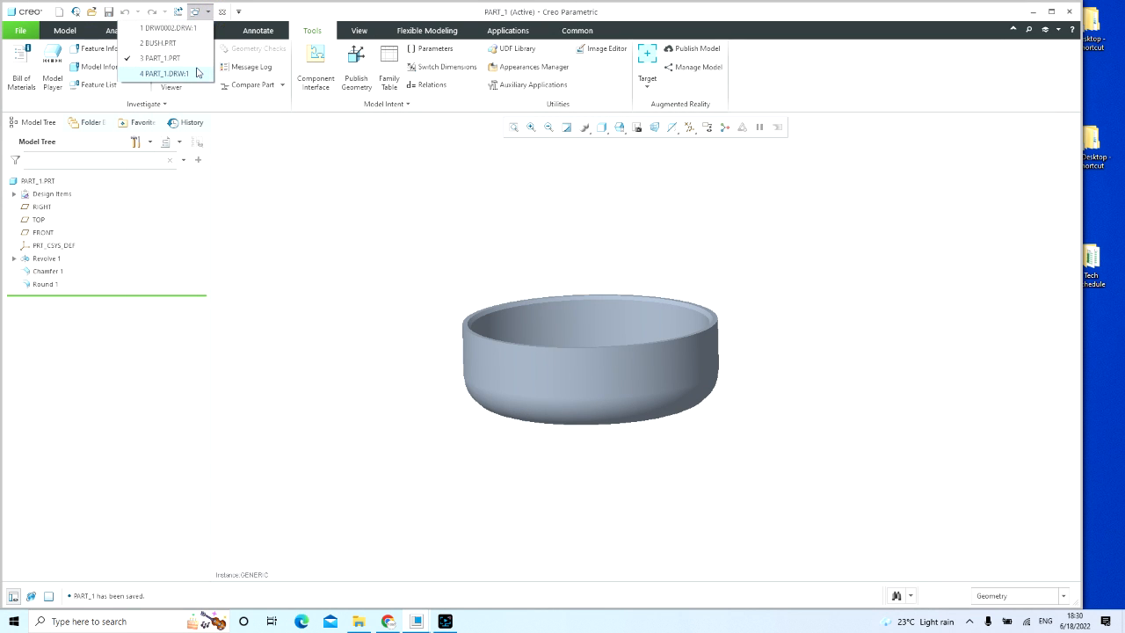
{"action": "left_click", "coordinate": [165, 73]}
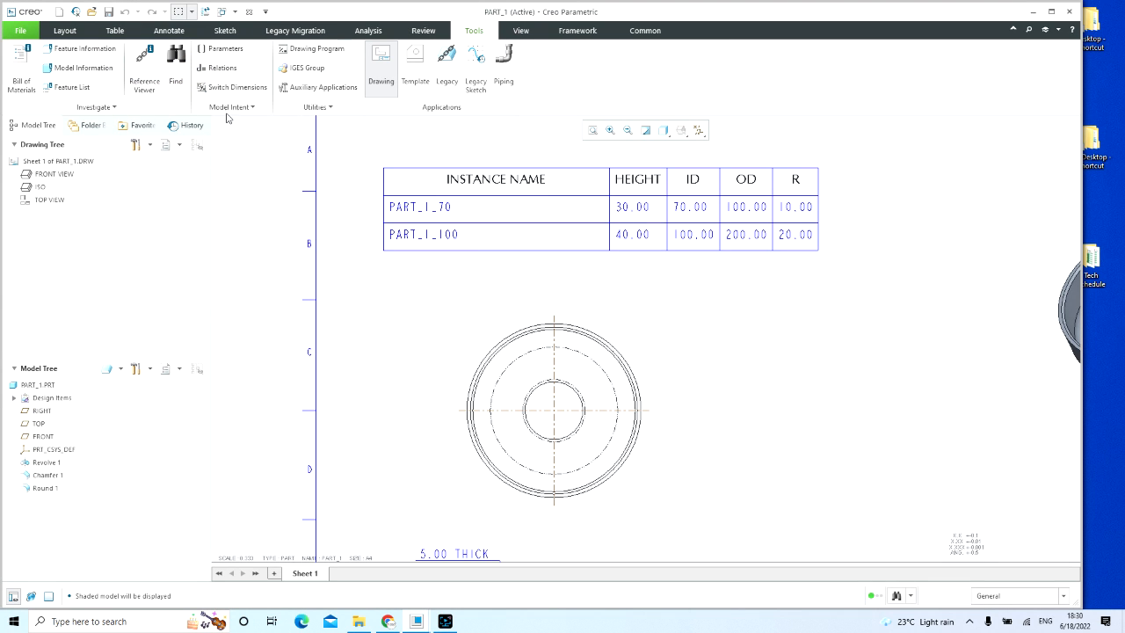
{"action": "left_click", "coordinate": [206, 13]}
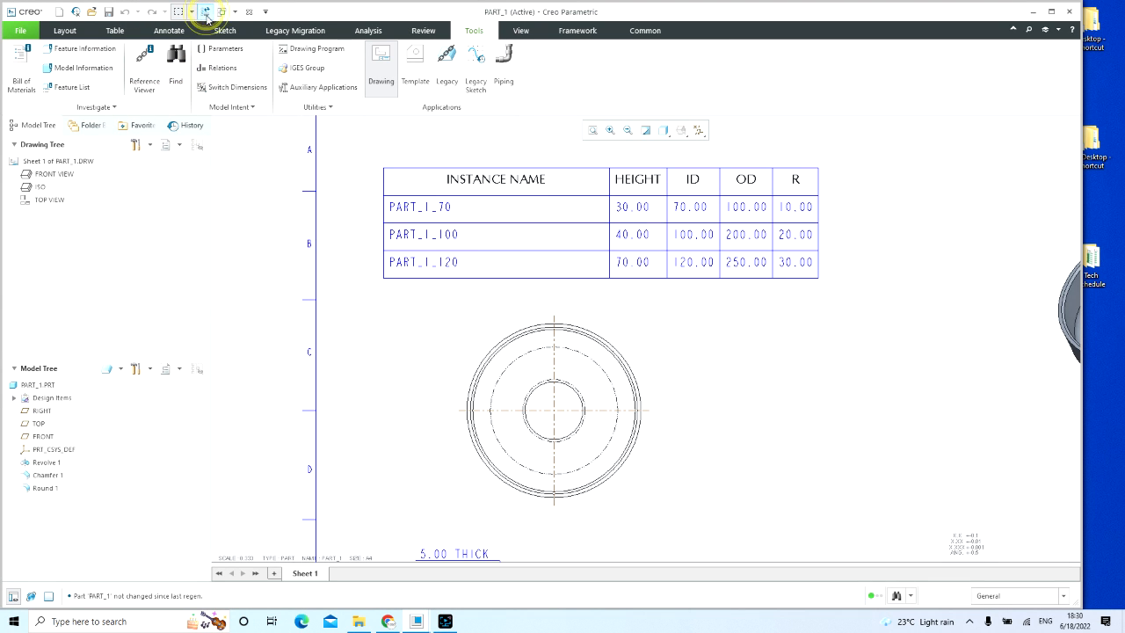
{"action": "left_click", "coordinate": [688, 332]}
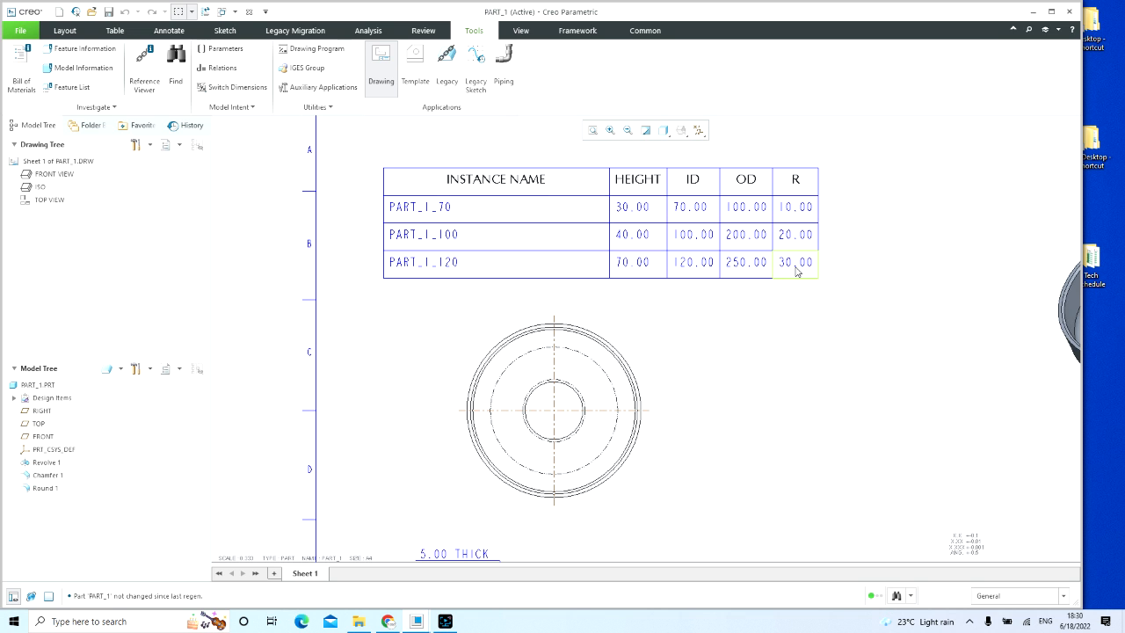
Step: Move the instance table outside the sheet border, above the sheet's upper-right corner
{"action": "scroll", "coordinate": [755, 317], "scroll_direction": "up", "scroll_amount": 5}
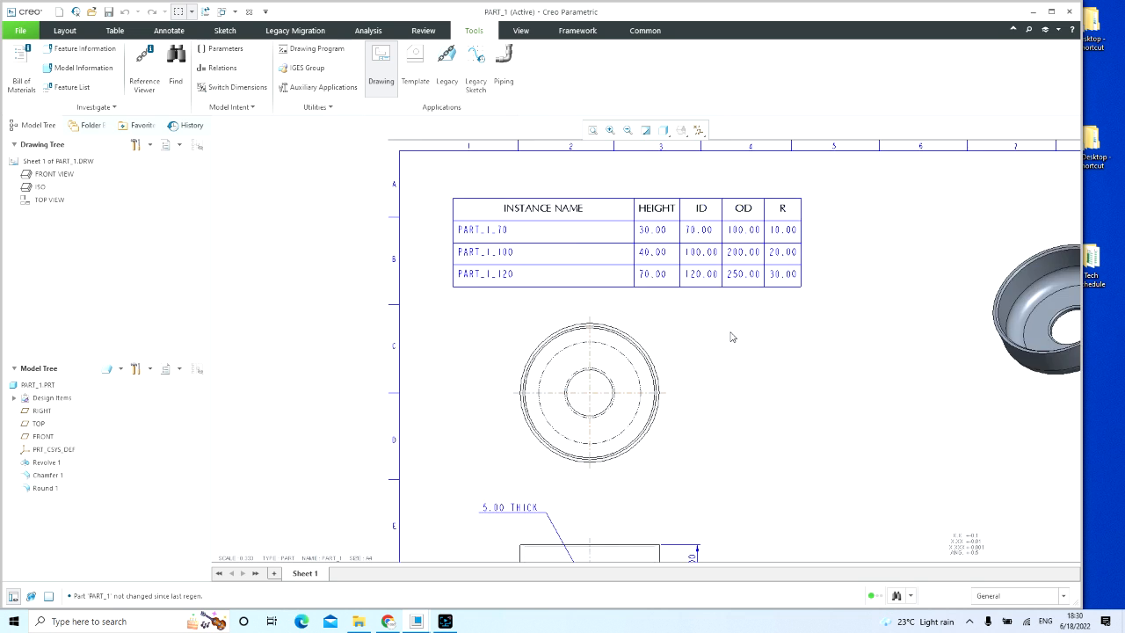
{"action": "left_click", "coordinate": [587, 260]}
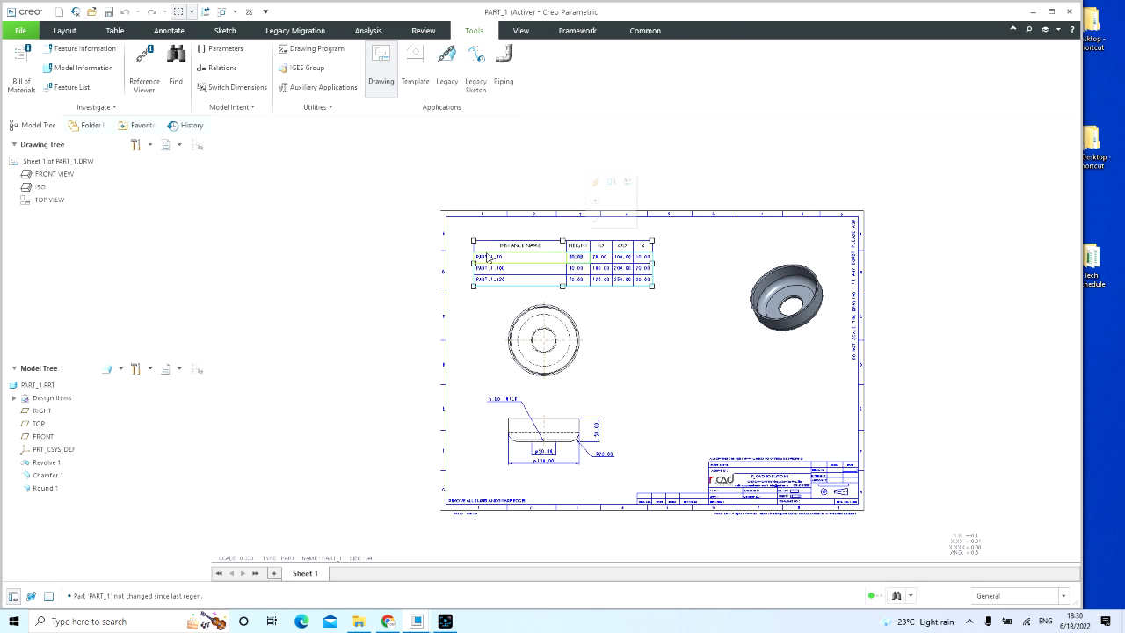
{"action": "left_click_drag", "start_coordinate": [473, 240], "coordinate": [791, 158]}
{"action": "left_click", "coordinate": [943, 291]}
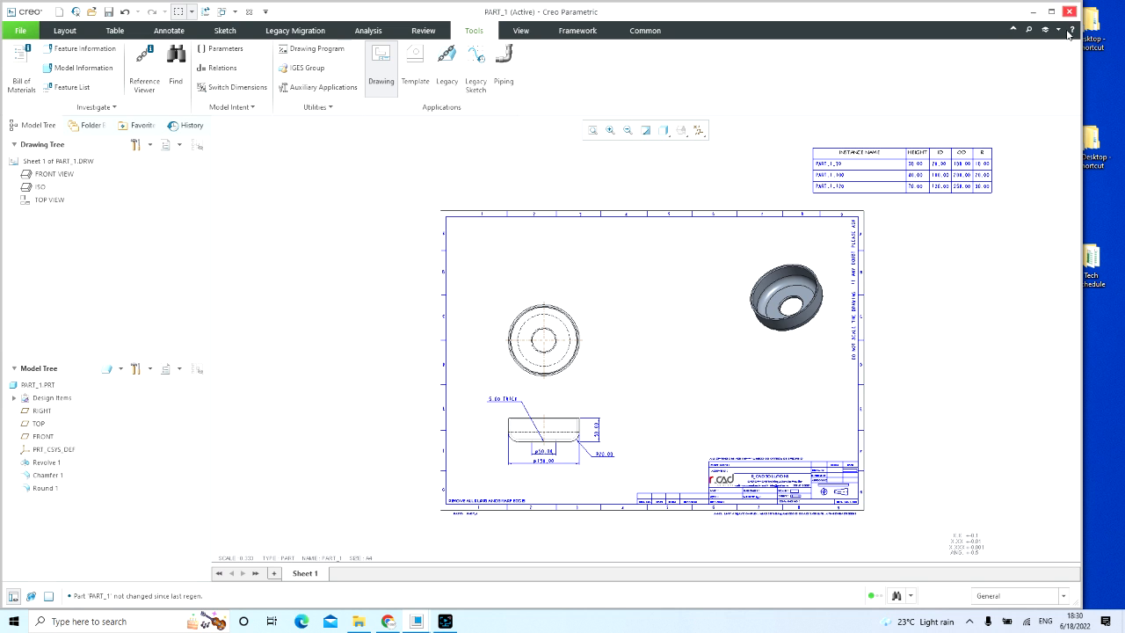
{"action": "scroll", "coordinate": [988, 145], "scroll_direction": "down", "scroll_amount": 5}
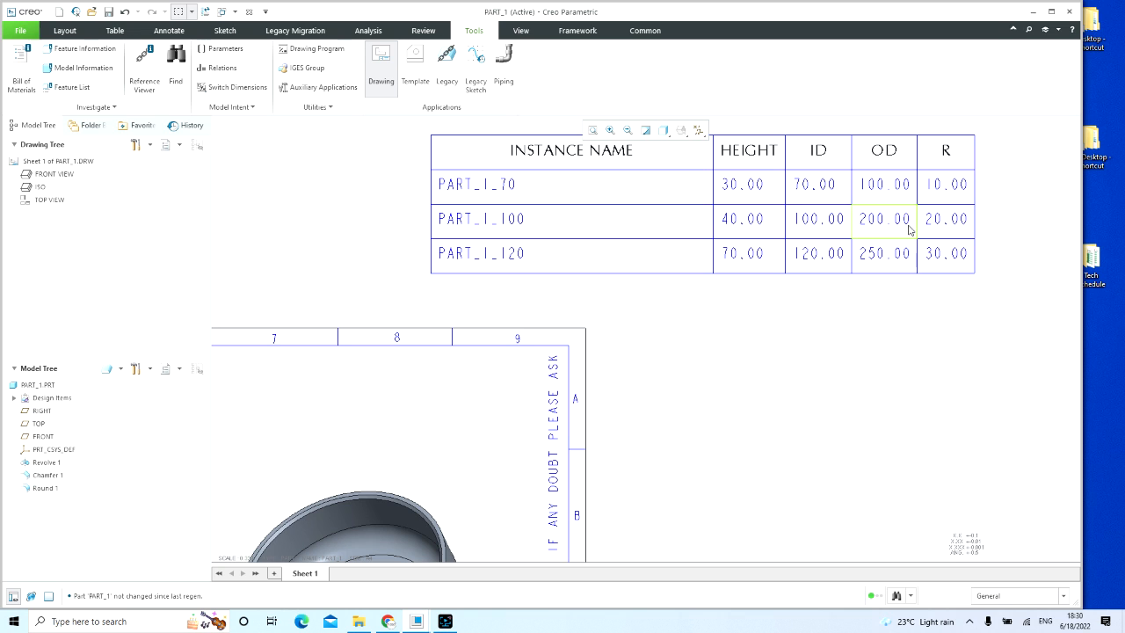
{"action": "scroll", "coordinate": [927, 252], "scroll_direction": "up", "scroll_amount": 2}
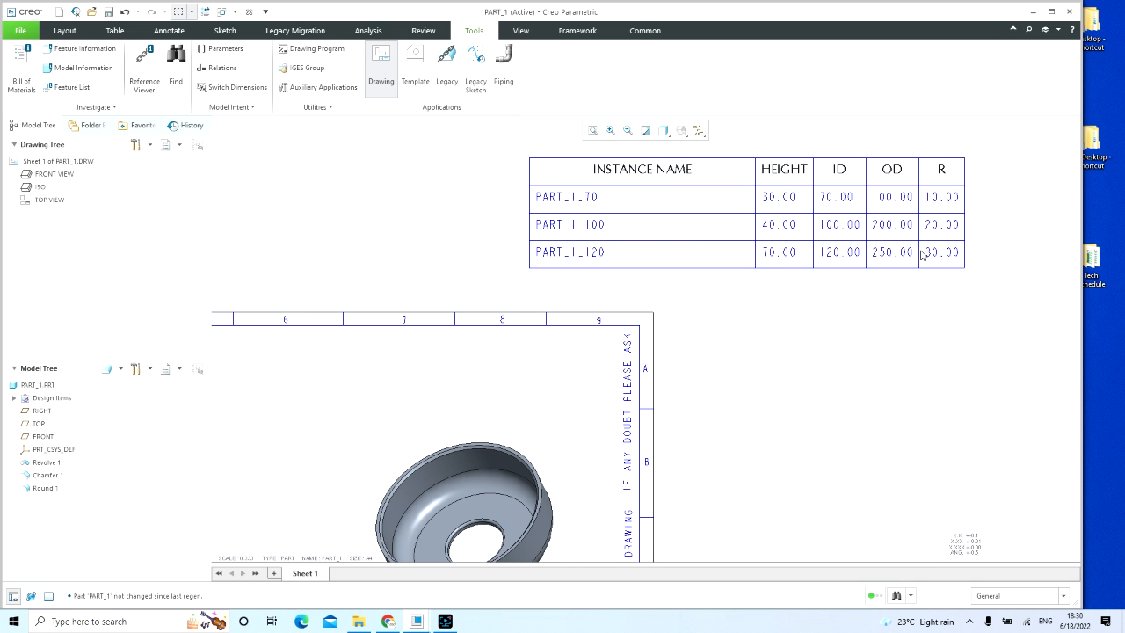
{"action": "middle_click_drag", "start_coordinate": [921, 254], "coordinate": [829, 315]}
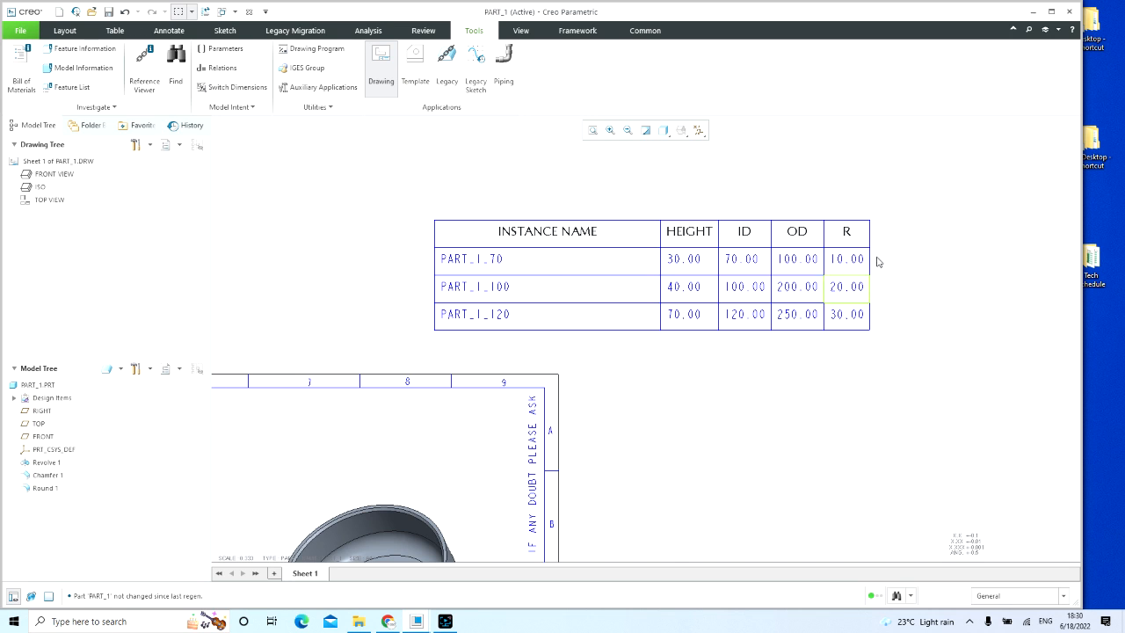
{"action": "scroll", "coordinate": [870, 272], "scroll_direction": "up", "scroll_amount": 3}
{"action": "scroll", "coordinate": [831, 304], "scroll_direction": "down", "scroll_amount": 1}
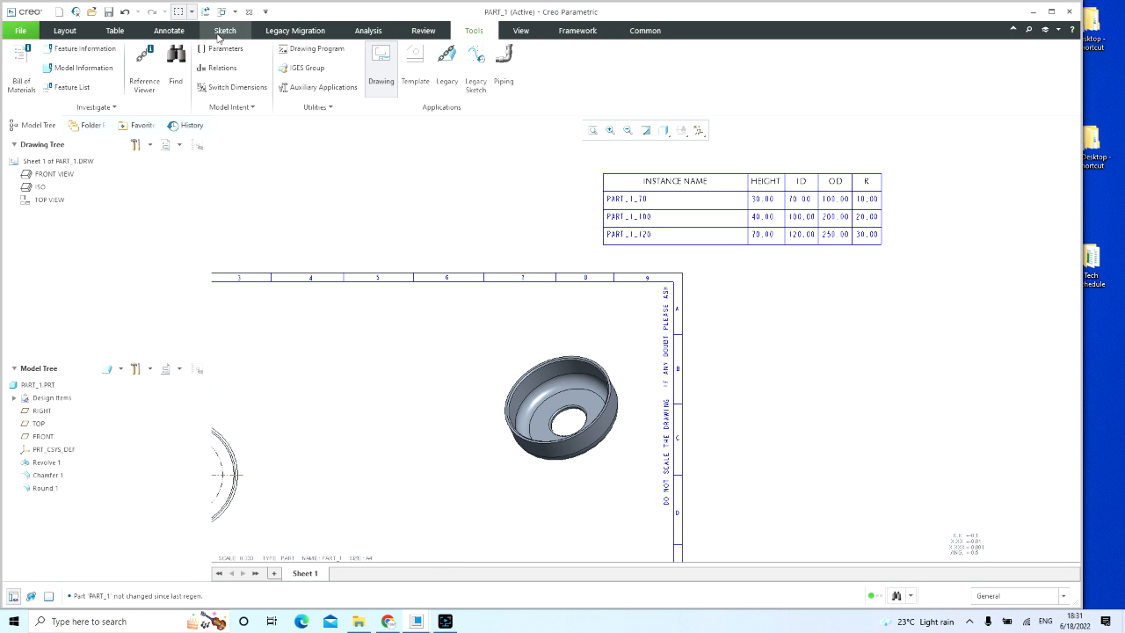
{"action": "left_click", "coordinate": [115, 30]}
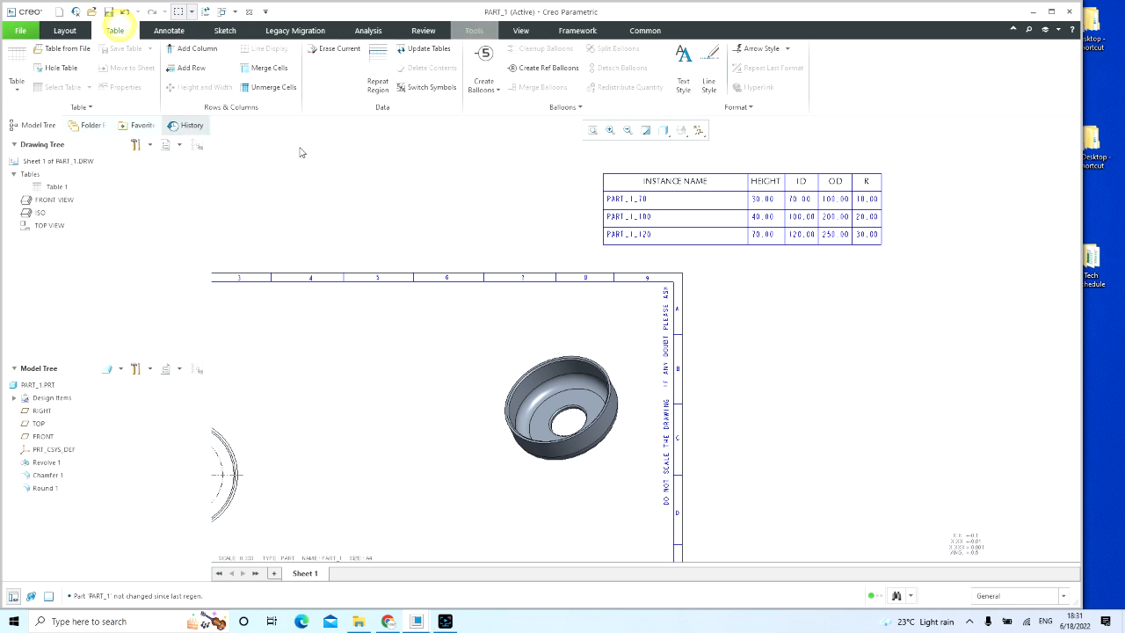
{"action": "left_click", "coordinate": [25, 88]}
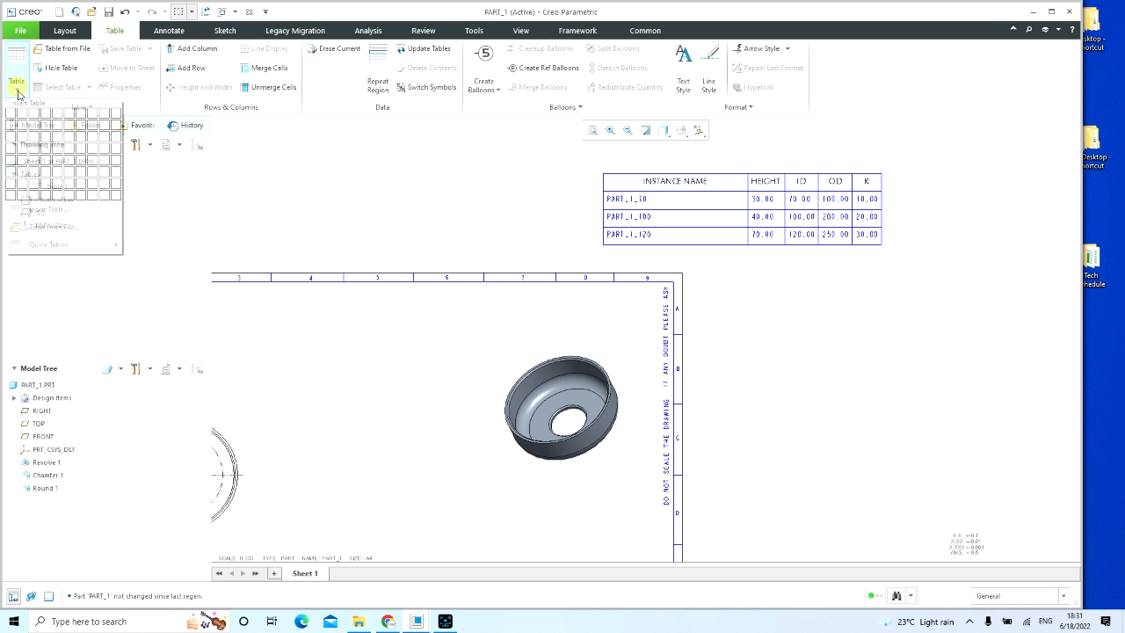
{"action": "left_click", "coordinate": [41, 227]}
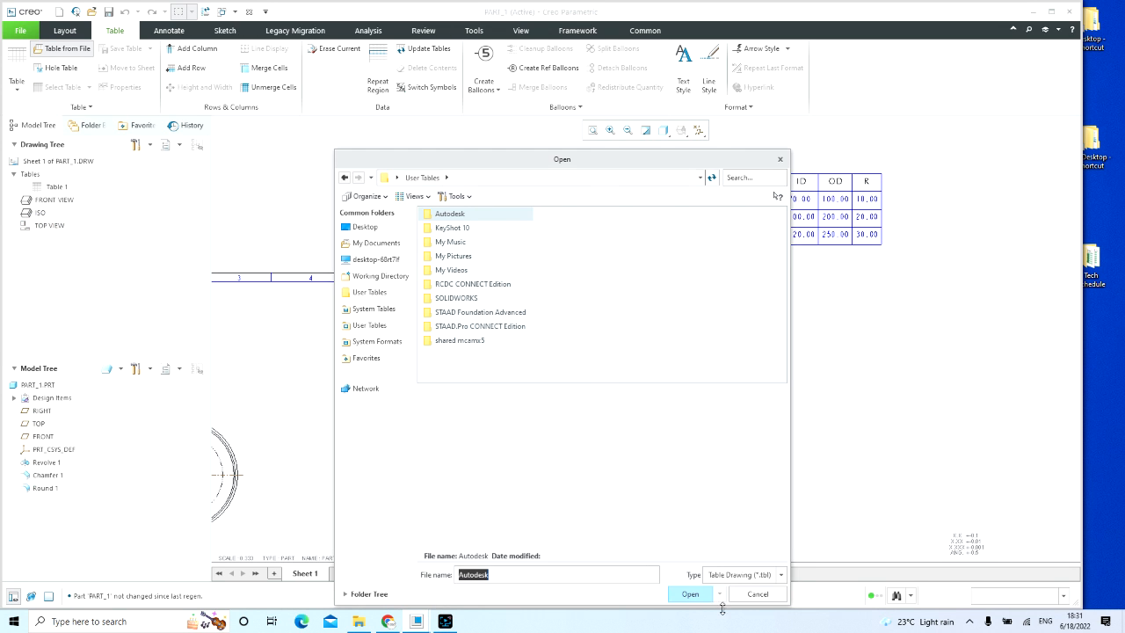
{"action": "left_click", "coordinate": [756, 593]}
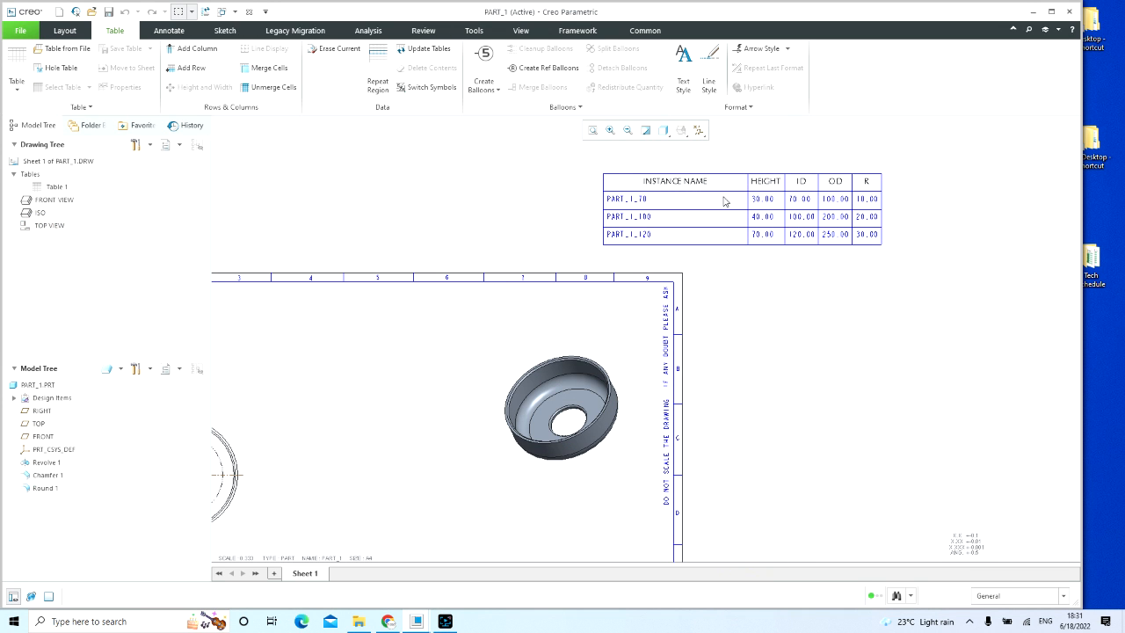
{"action": "scroll", "coordinate": [919, 304], "scroll_direction": "up", "scroll_amount": 1}
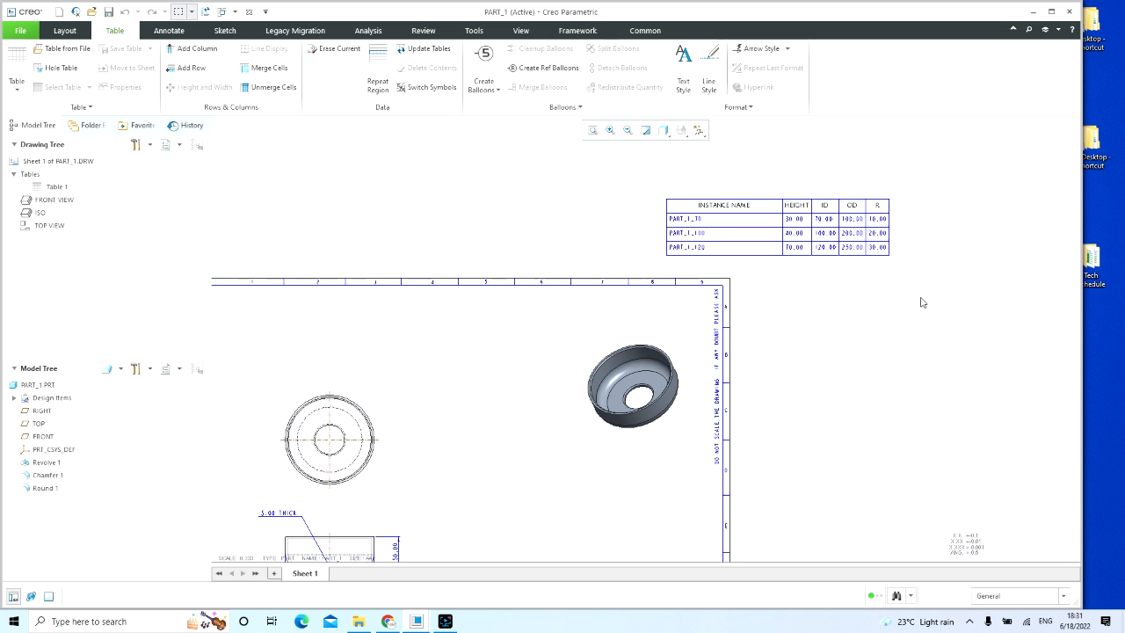
Step: Examine the predefined quick tables available for insertion, from the shared tables through the Cabling, Diagram, Format, Manufacturing and Part categories
{"action": "left_click", "coordinate": [16, 88]}
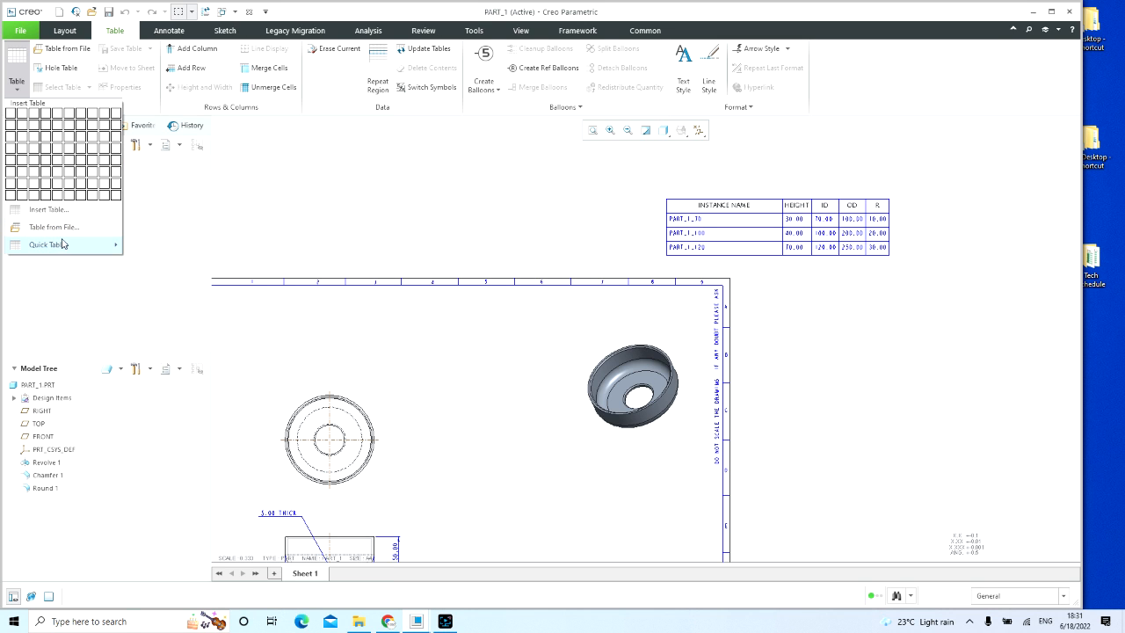
{"action": "mouse_move", "coordinate": [73, 252]}
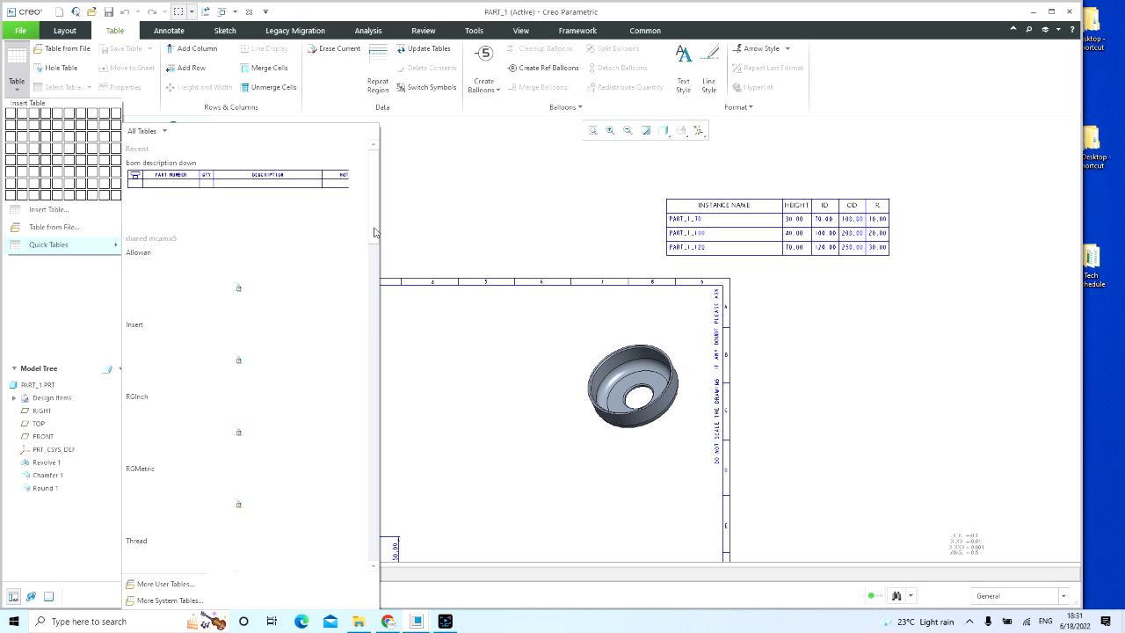
{"action": "scroll", "coordinate": [369, 232], "scroll_direction": "down", "scroll_amount": 3}
{"action": "scroll", "coordinate": [359, 282], "scroll_direction": "down", "scroll_amount": 5}
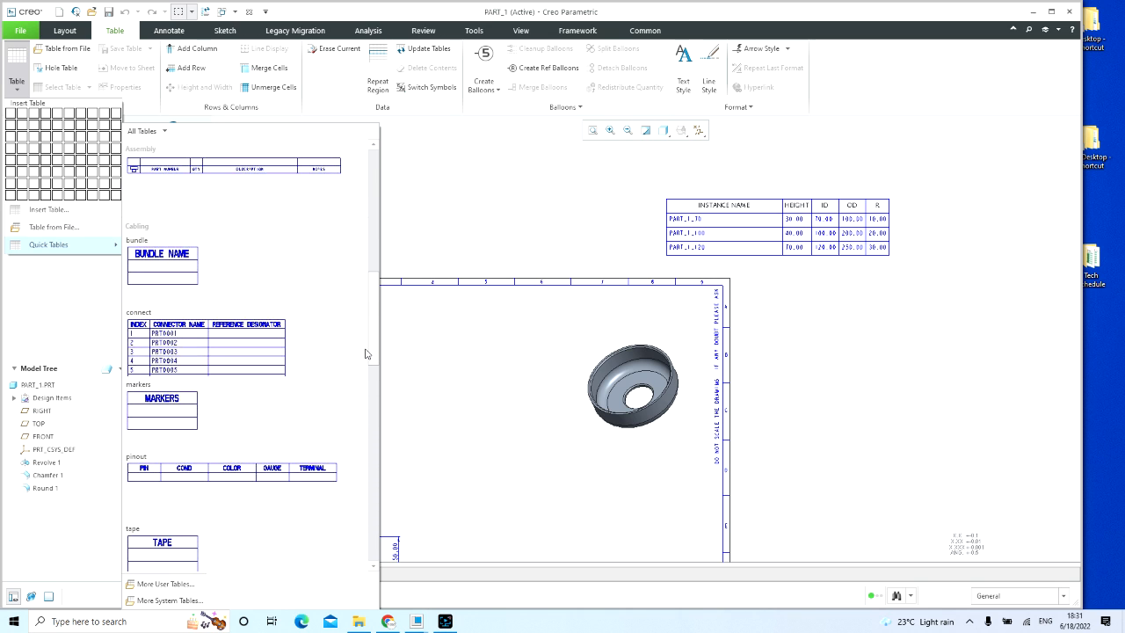
{"action": "scroll", "coordinate": [369, 360], "scroll_direction": "down", "scroll_amount": 10}
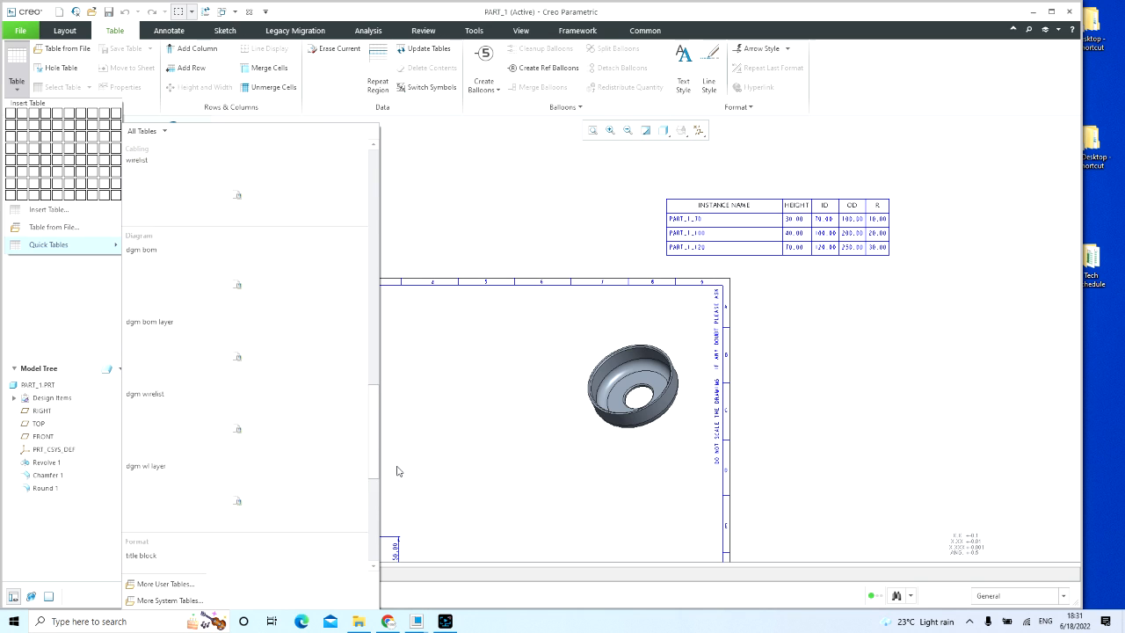
{"action": "scroll", "coordinate": [396, 497], "scroll_direction": "down", "scroll_amount": 5}
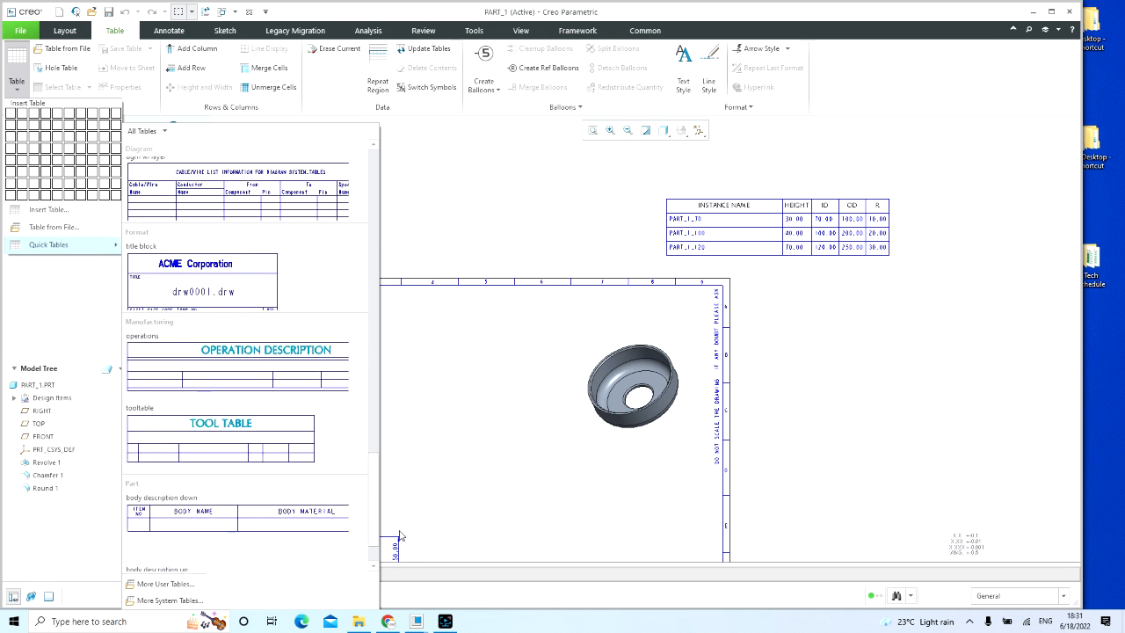
{"action": "left_click_drag", "start_coordinate": [400, 549], "coordinate": [372, 584]}
{"action": "scroll", "coordinate": [369, 510], "scroll_direction": "up", "scroll_amount": 5}
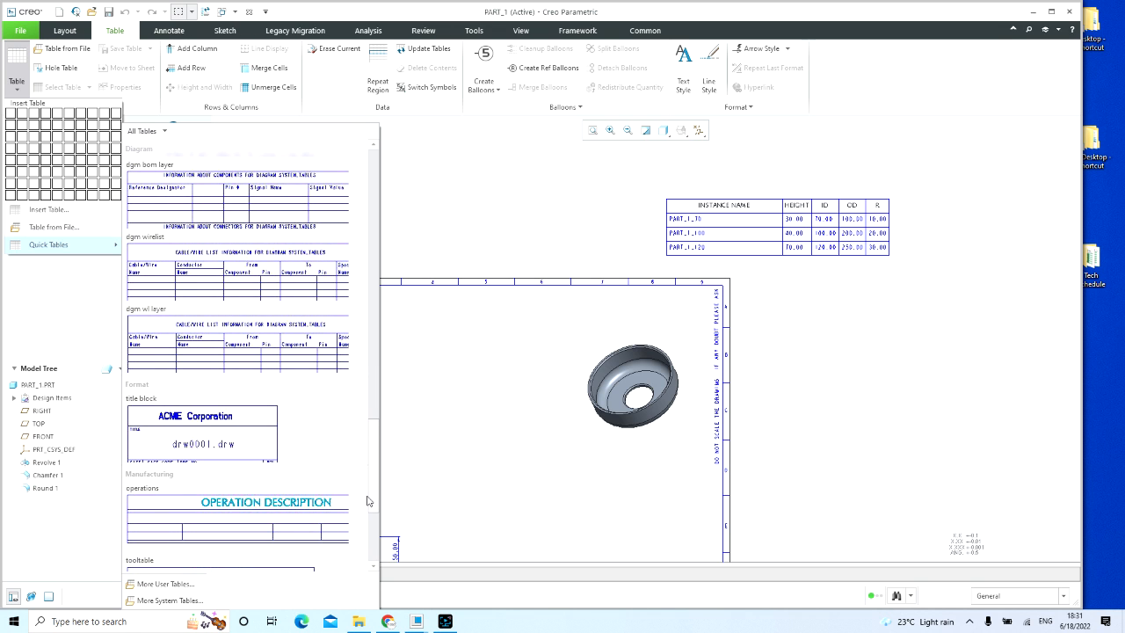
{"action": "scroll", "coordinate": [367, 501], "scroll_direction": "up", "scroll_amount": 5}
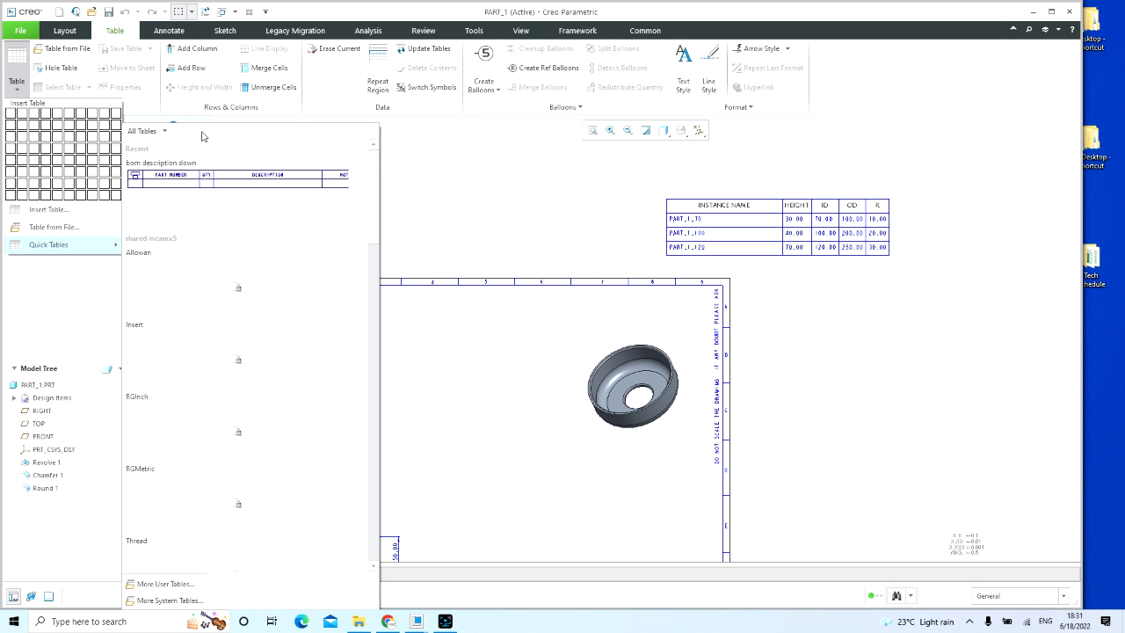
Step: Insert a table of two columns and two rows outside the sheet border, above the top view of the part
{"action": "left_click", "coordinate": [21, 126]}
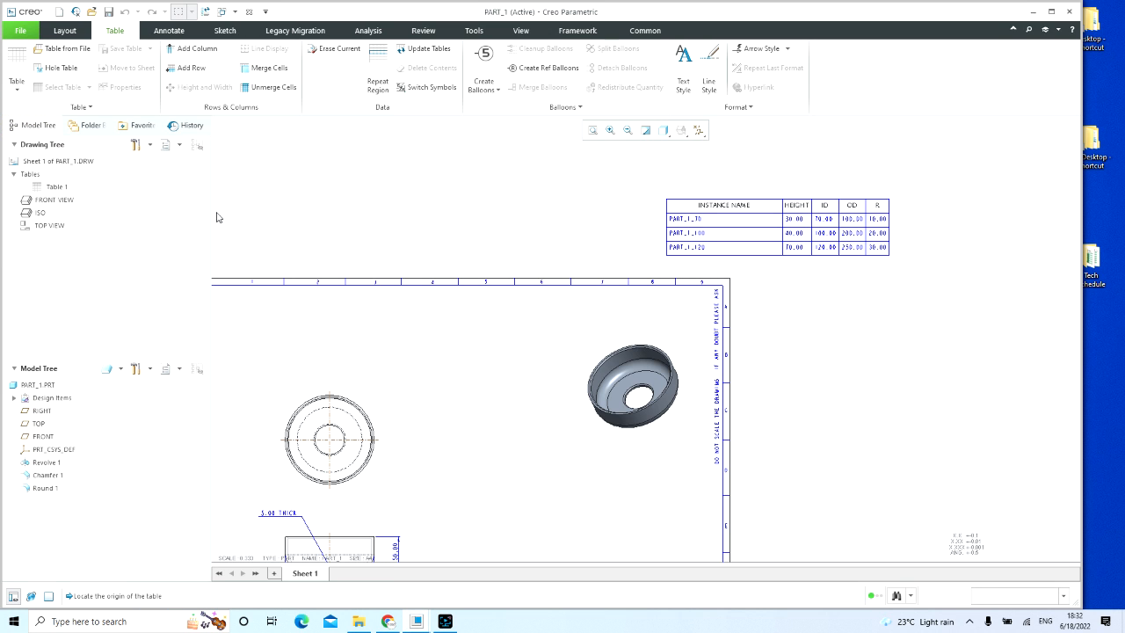
{"action": "left_click", "coordinate": [327, 213]}
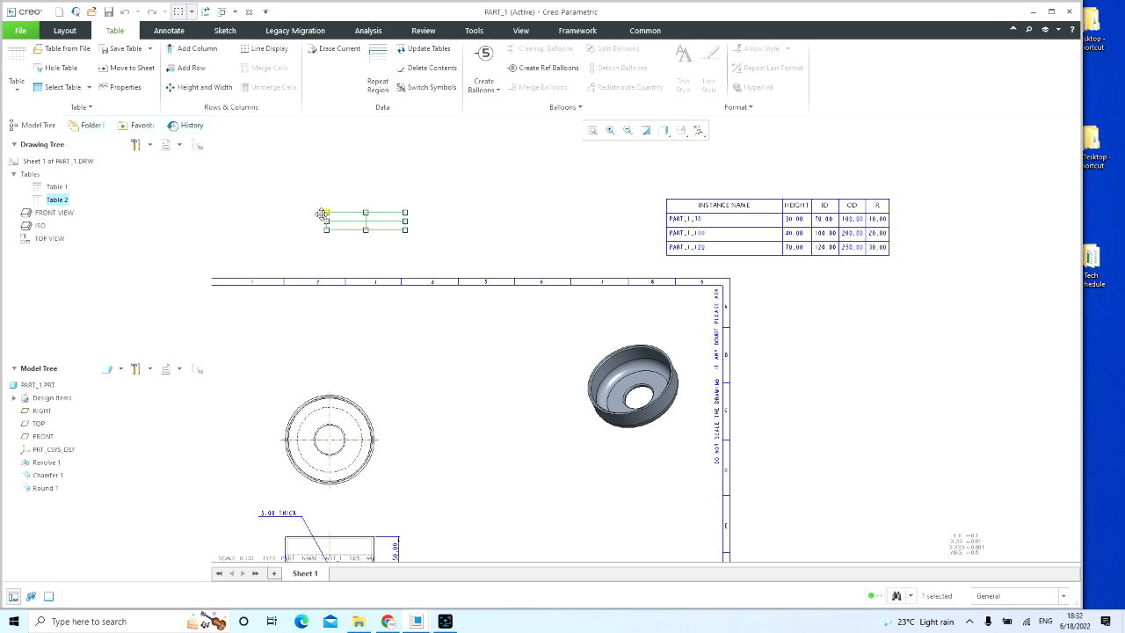
{"action": "left_click", "coordinate": [284, 244]}
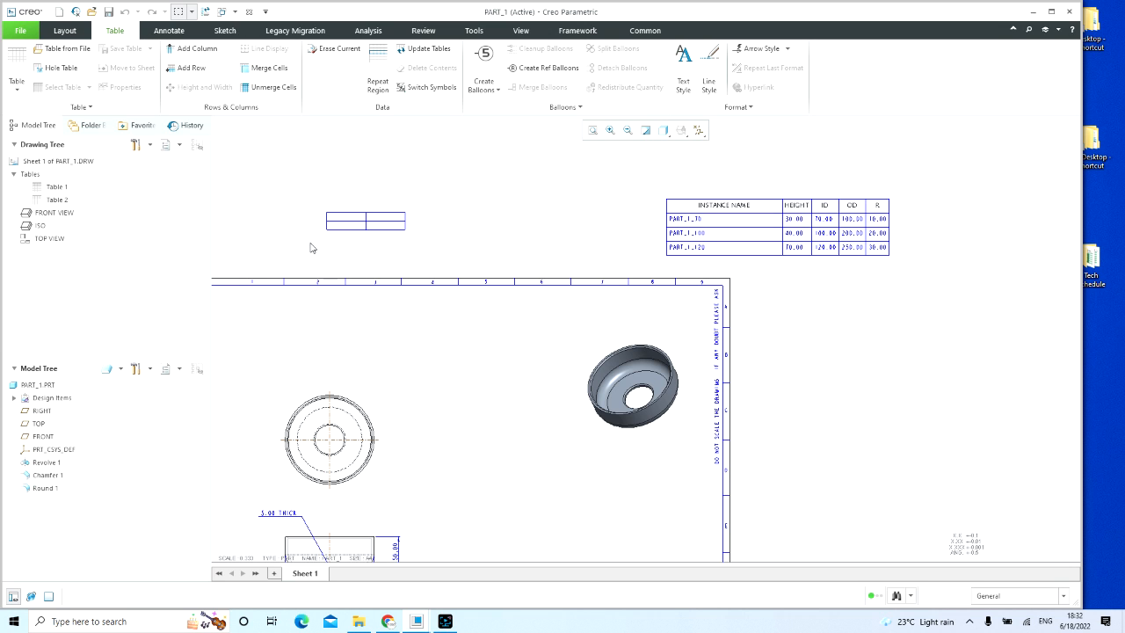
Step: Compare the growth direction options in the two-by-two table's properties and accept the rightward descending direction
{"action": "scroll", "coordinate": [351, 196], "scroll_direction": "up", "scroll_amount": 2}
{"action": "left_click_drag", "start_coordinate": [293, 215], "coordinate": [457, 290]}
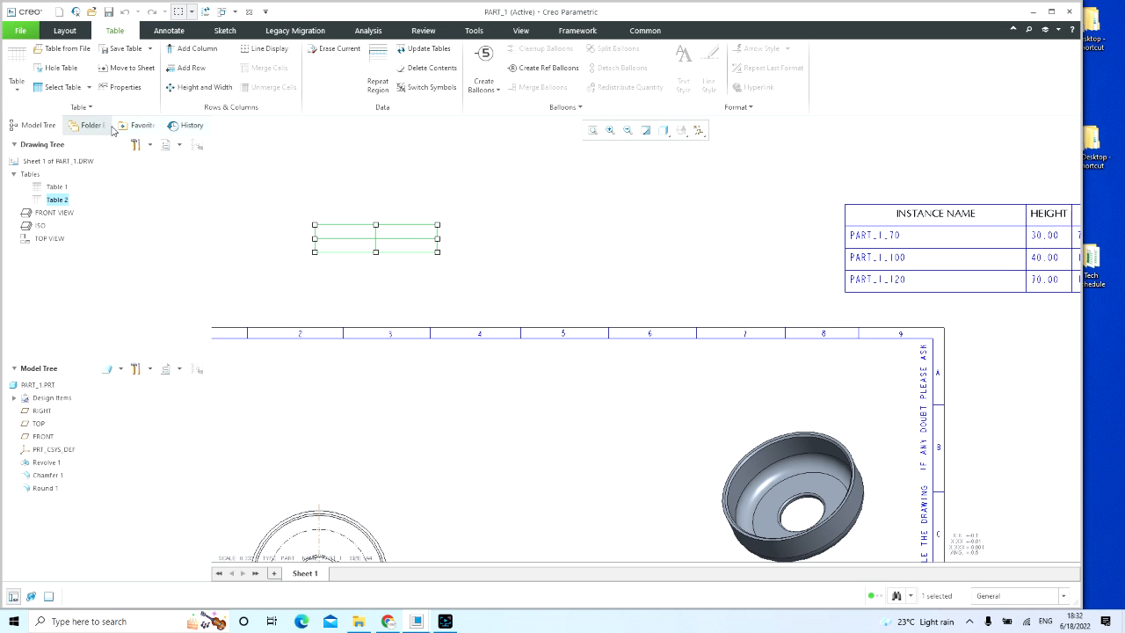
{"action": "left_click", "coordinate": [123, 87]}
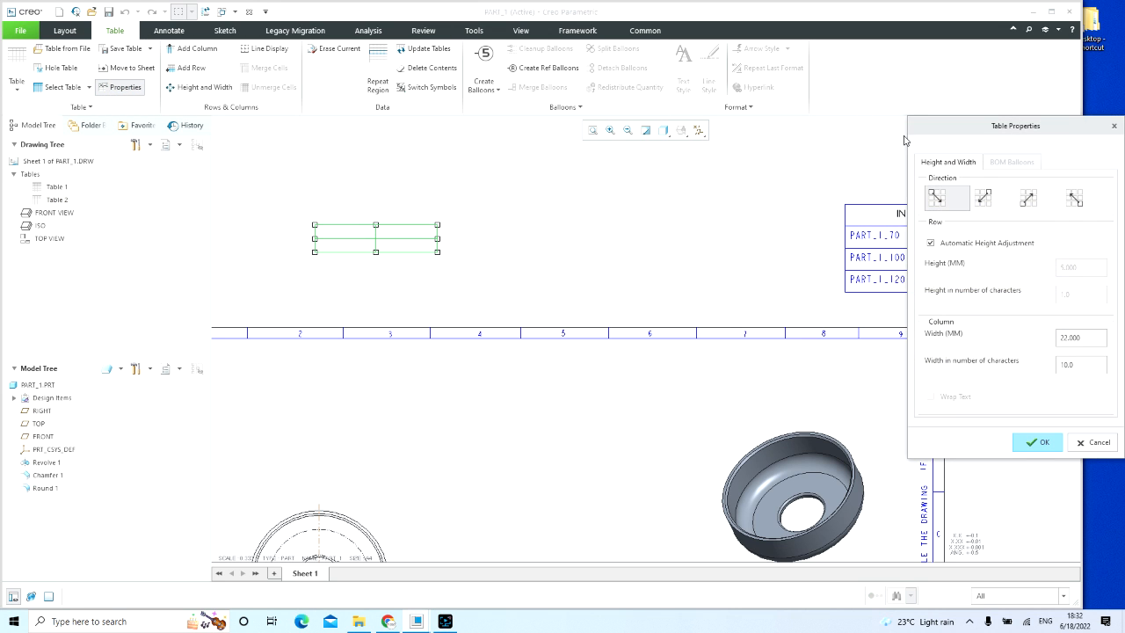
{"action": "left_click_drag", "start_coordinate": [1002, 126], "coordinate": [870, 79]}
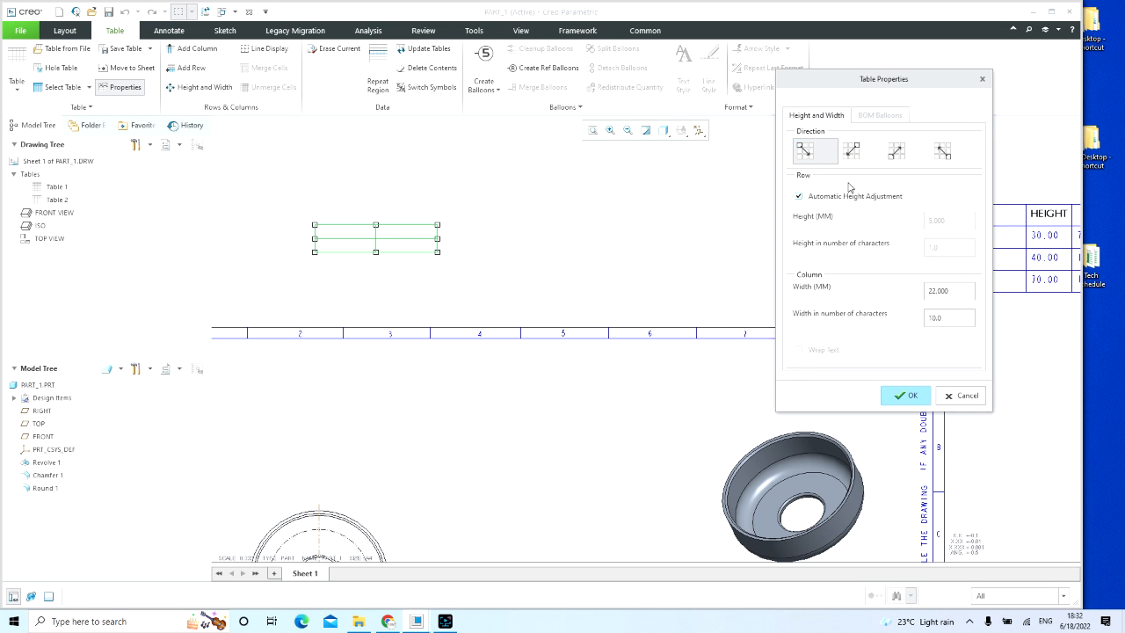
{"action": "left_click", "coordinate": [898, 154]}
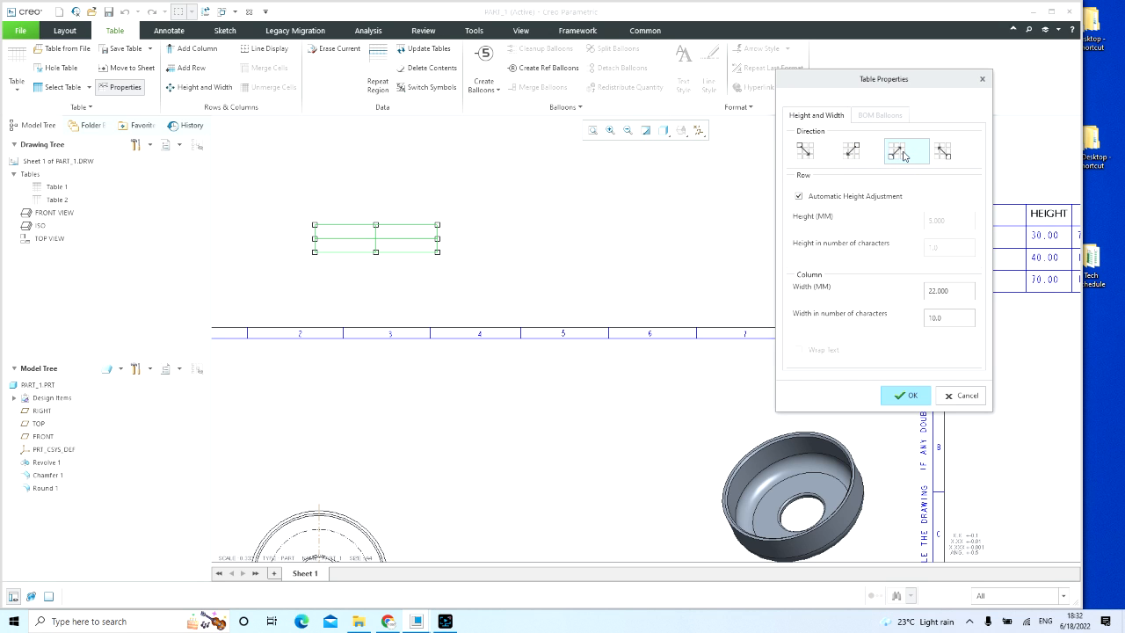
{"action": "left_click", "coordinate": [851, 154]}
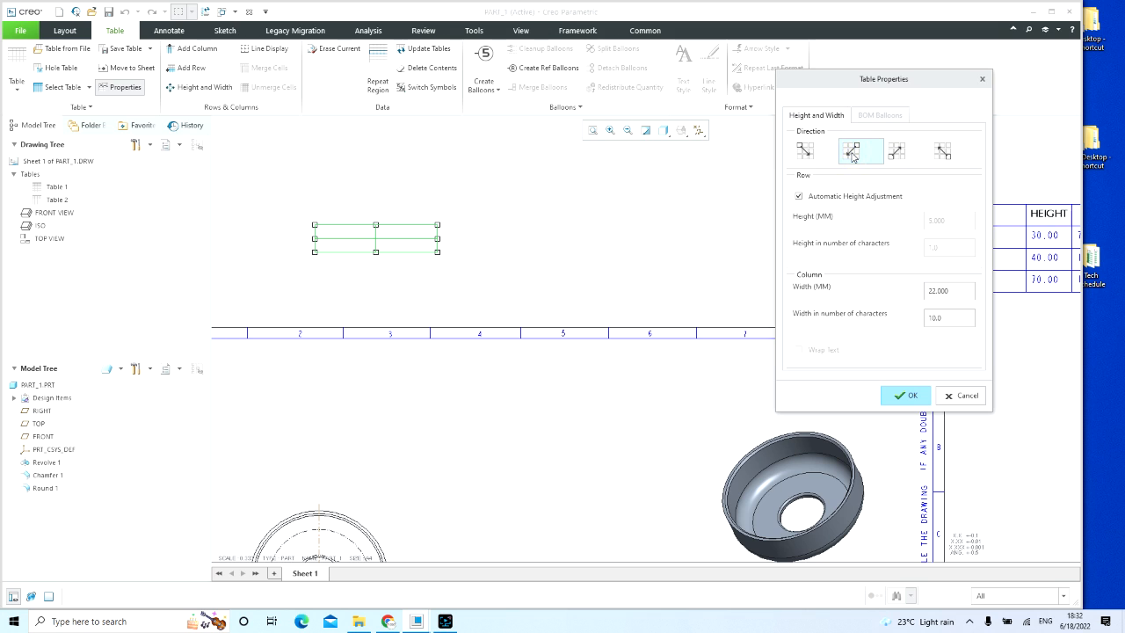
{"action": "left_click", "coordinate": [804, 158]}
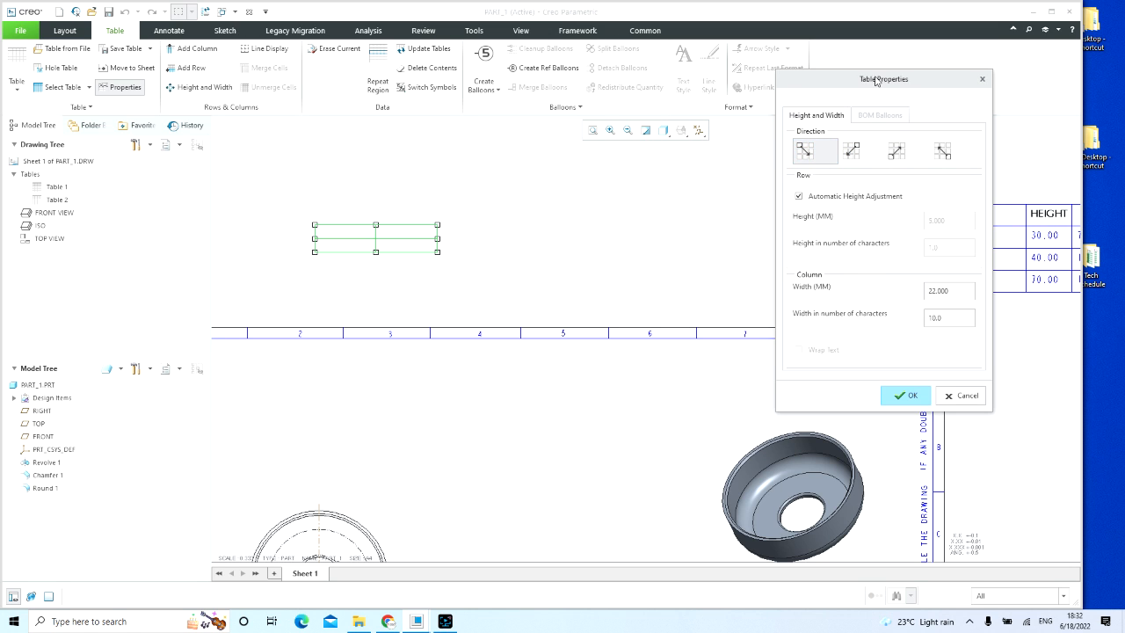
{"action": "left_click_drag", "start_coordinate": [878, 79], "coordinate": [767, 232]}
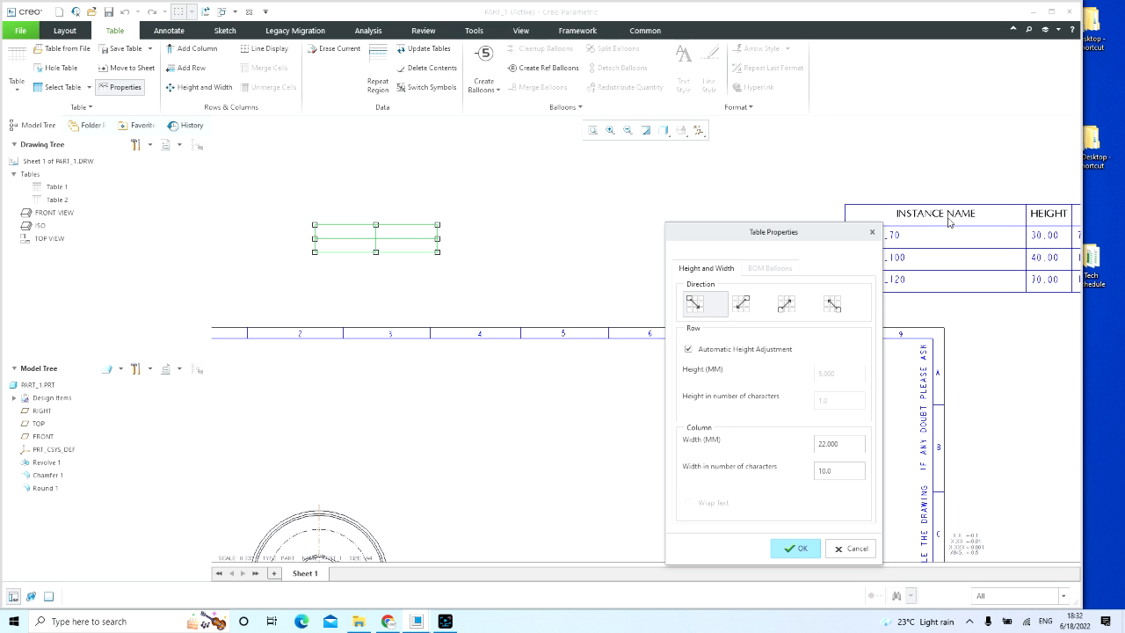
{"action": "scroll", "coordinate": [639, 149], "scroll_direction": "up", "scroll_amount": 3}
{"action": "scroll", "coordinate": [706, 185], "scroll_direction": "down", "scroll_amount": 1}
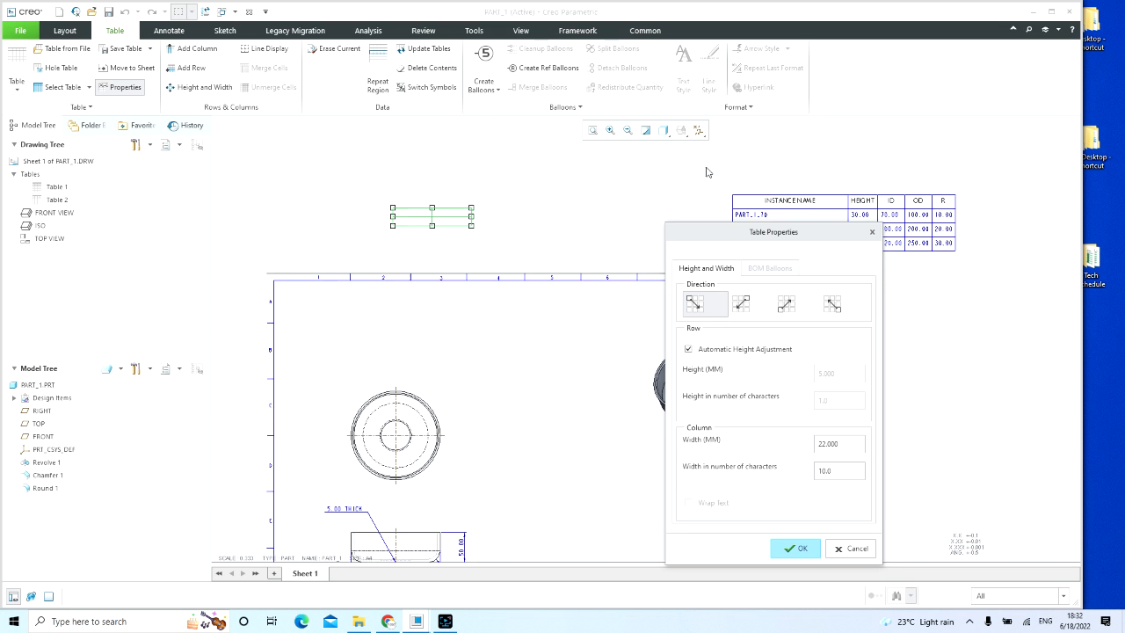
{"action": "middle_click_drag", "start_coordinate": [720, 171], "coordinate": [518, 132]}
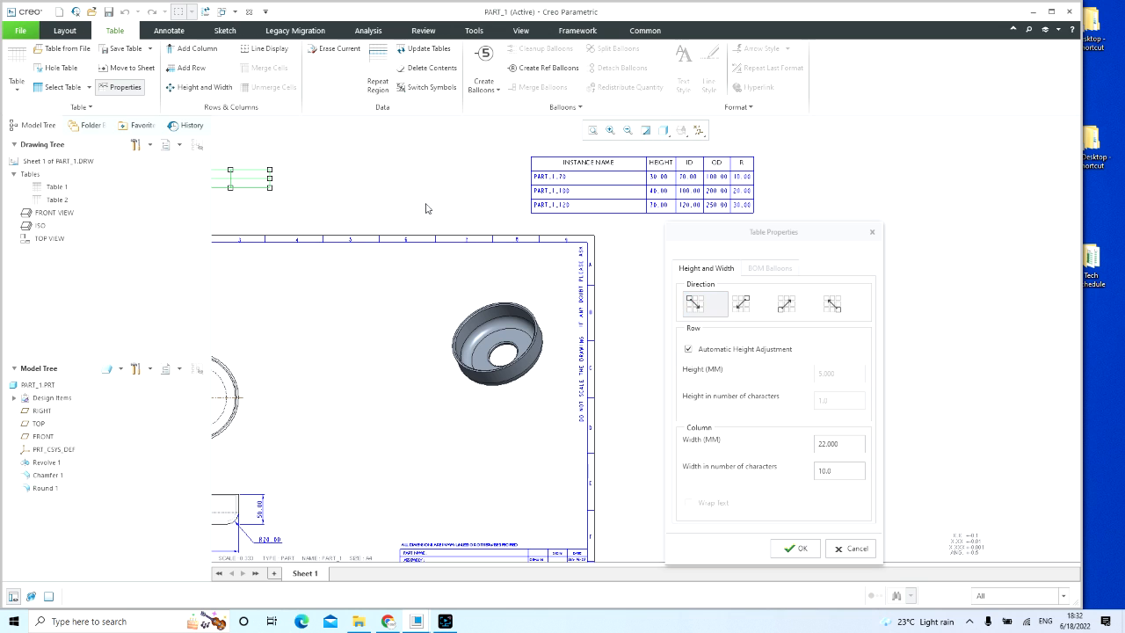
{"action": "mouse_move", "coordinate": [390, 183]}
{"action": "middle_mouse_down"}
{"action": "mouse_move", "coordinate": [526, 192]}
{"action": "mouse_move", "coordinate": [369, 203]}
{"action": "middle_mouse_up"}
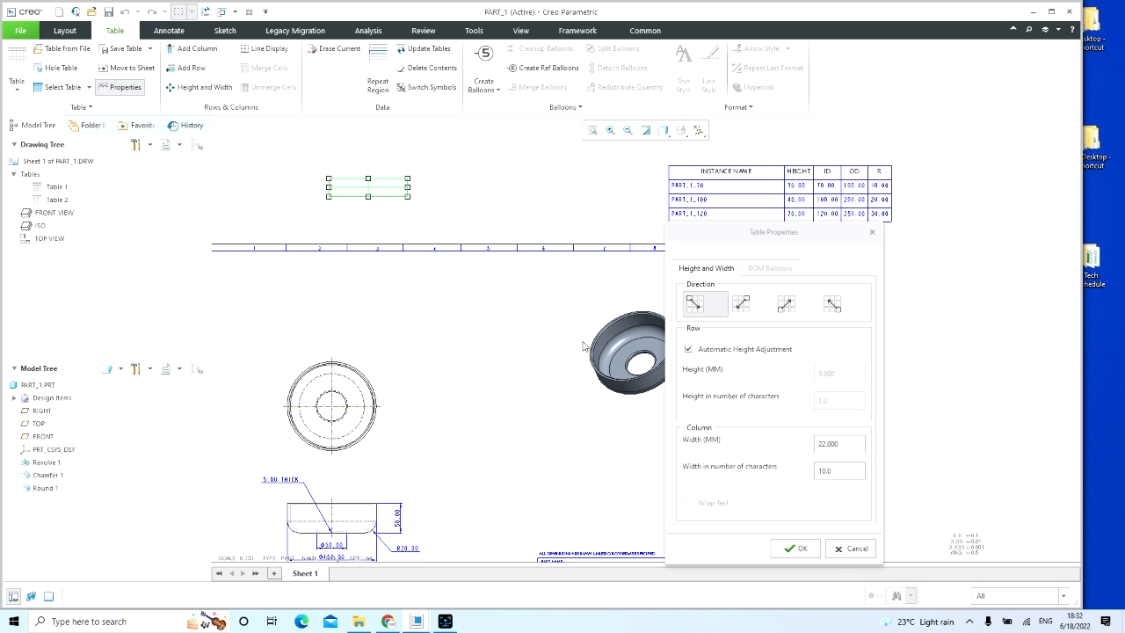
{"action": "left_click", "coordinate": [804, 549]}
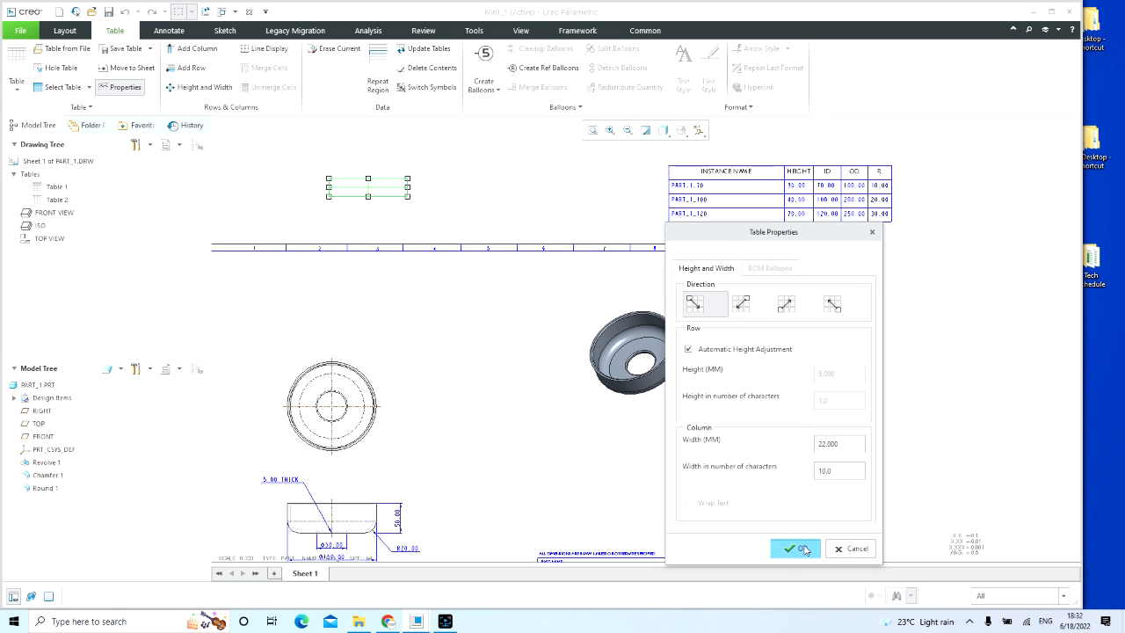
{"action": "left_click", "coordinate": [472, 190]}
Step: Add a Two-D repeat region to the two-by-two table, using its lower-left and upper-right cells as the outer boundary corners
{"action": "left_click", "coordinate": [355, 191]}
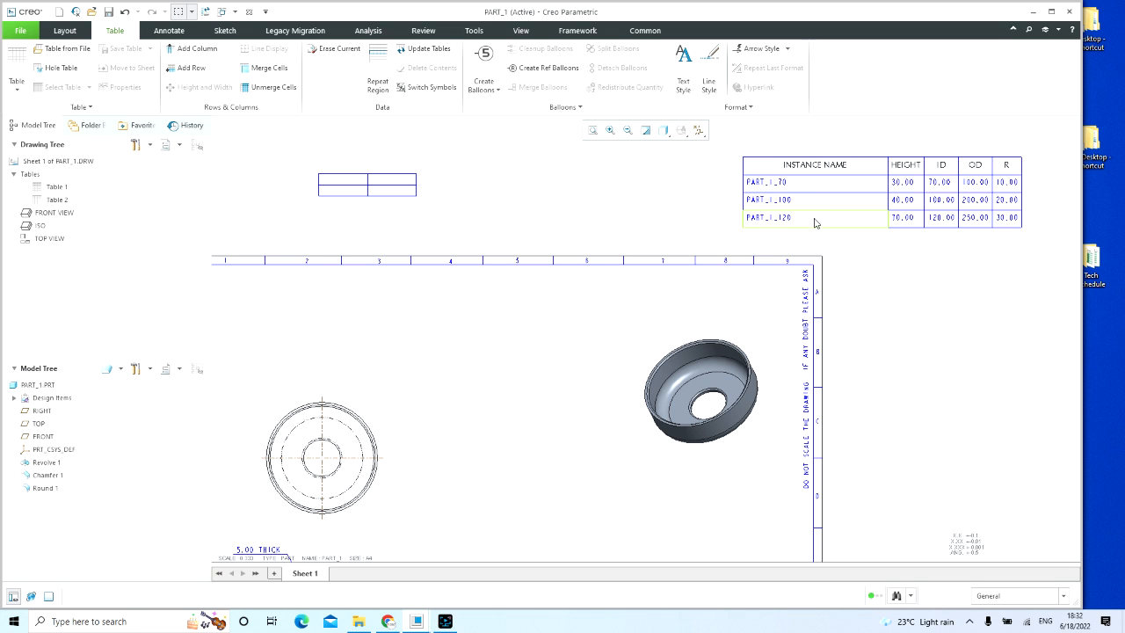
{"action": "left_click", "coordinate": [378, 84]}
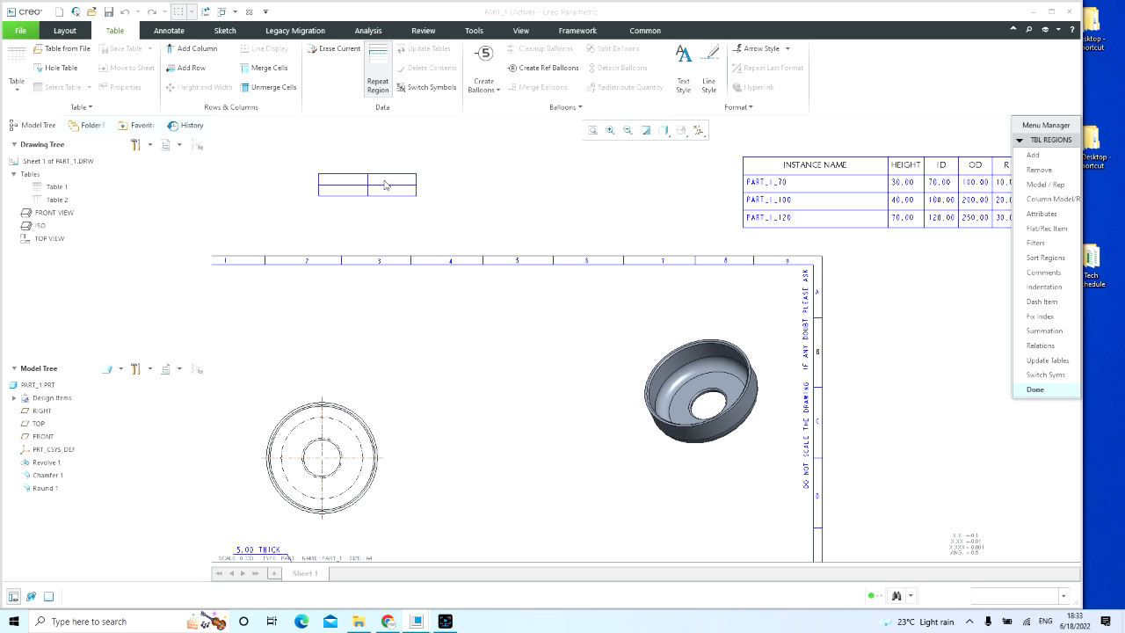
{"action": "left_click", "coordinate": [1035, 156]}
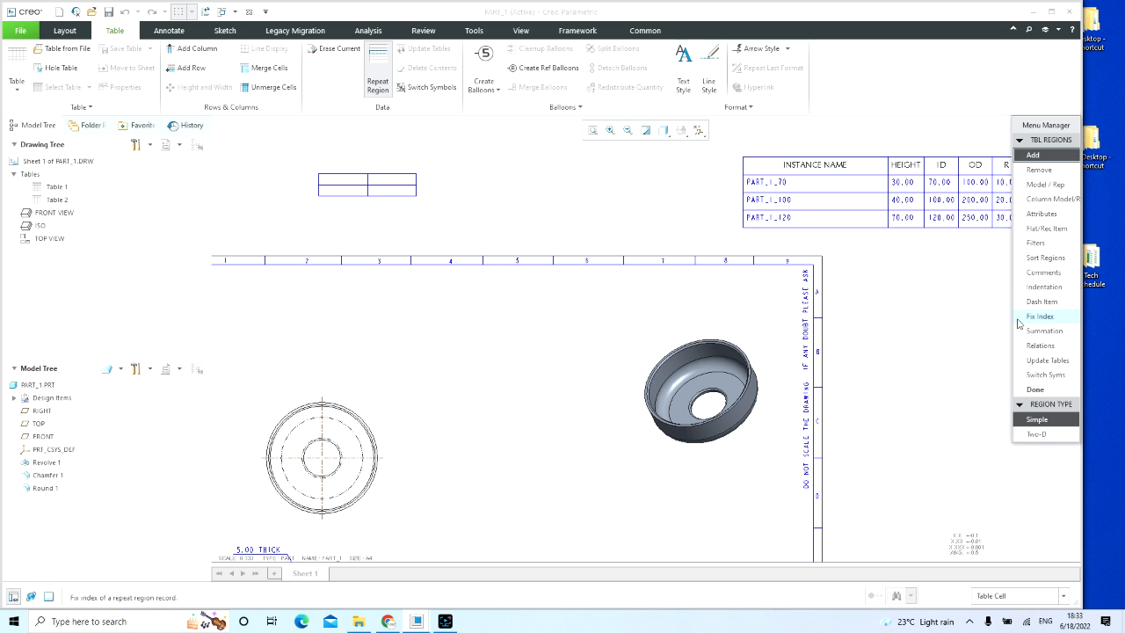
{"action": "left_click", "coordinate": [1037, 434]}
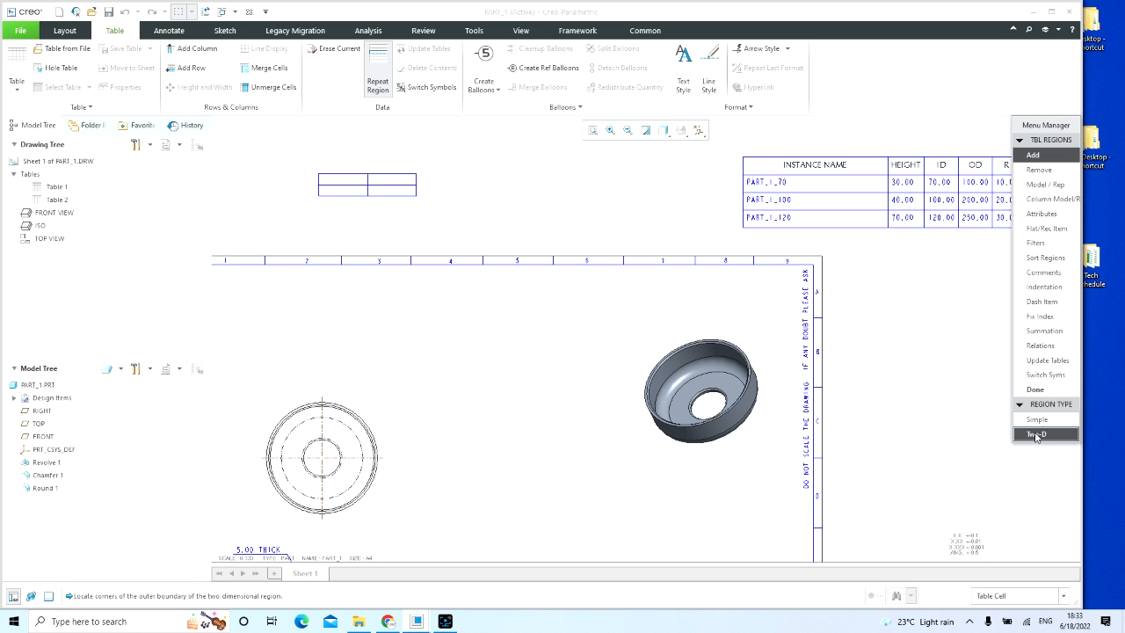
{"action": "left_click", "coordinate": [390, 185]}
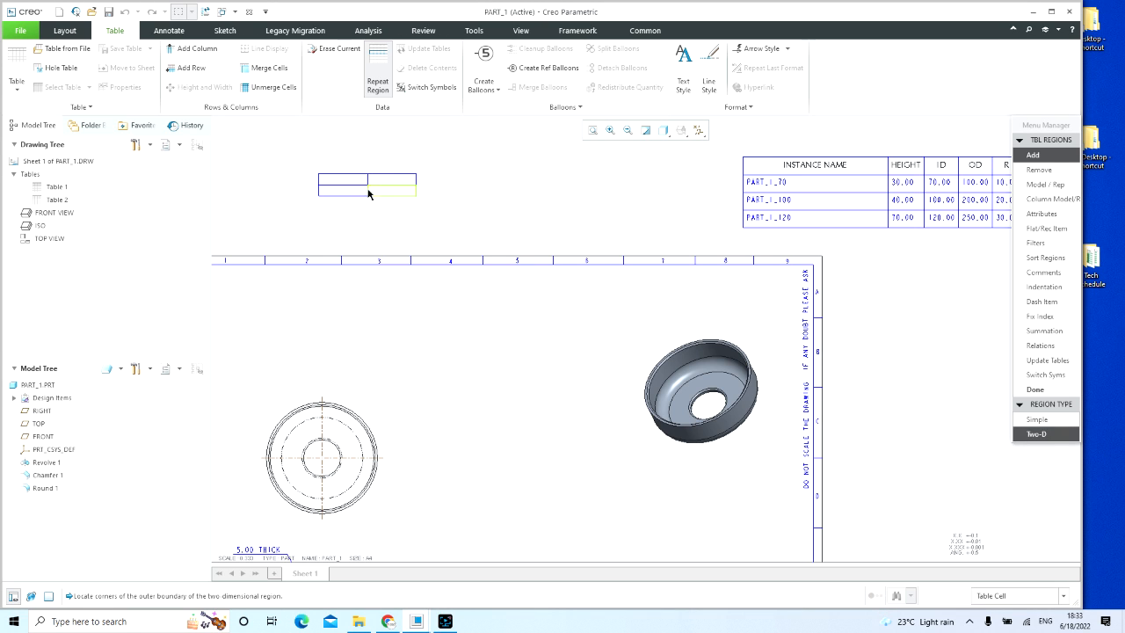
{"action": "left_click", "coordinate": [352, 192]}
{"action": "left_click", "coordinate": [384, 184]}
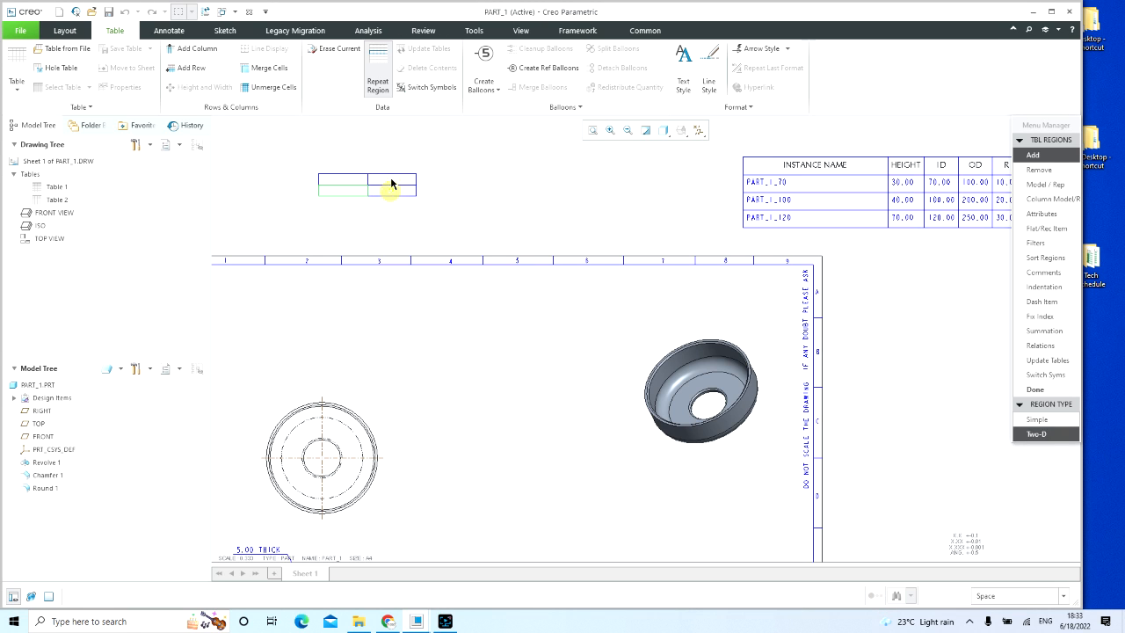
{"action": "left_click", "coordinate": [392, 188]}
{"action": "left_click", "coordinate": [1035, 389]}
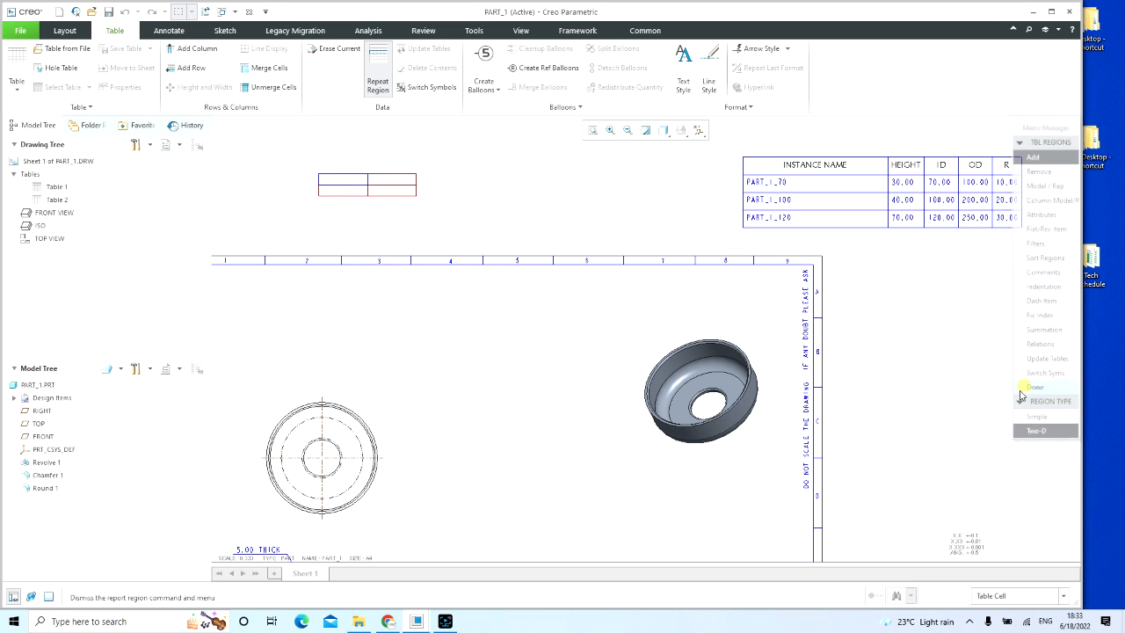
{"action": "left_click", "coordinate": [920, 358]}
Step: Check the lower-row cells of the two-by-two table for the Report Parameter option
{"action": "scroll", "coordinate": [468, 286], "scroll_direction": "up", "scroll_amount": 3}
{"action": "scroll", "coordinate": [492, 284], "scroll_direction": "down", "scroll_amount": 3}
{"action": "left_click", "coordinate": [459, 207]}
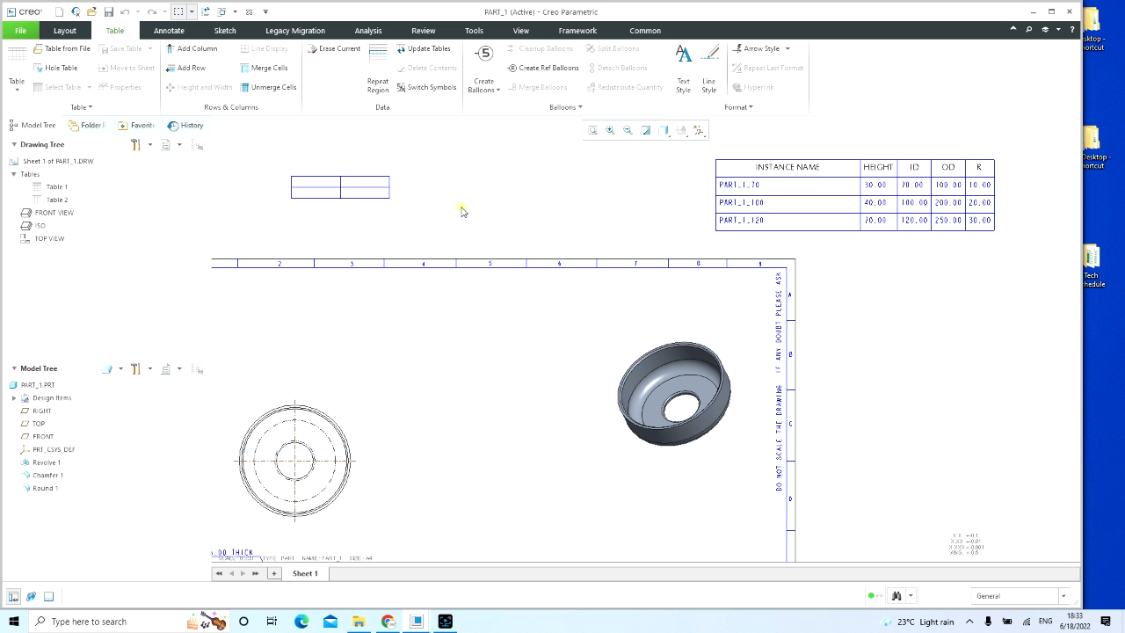
{"action": "left_click", "coordinate": [352, 196]}
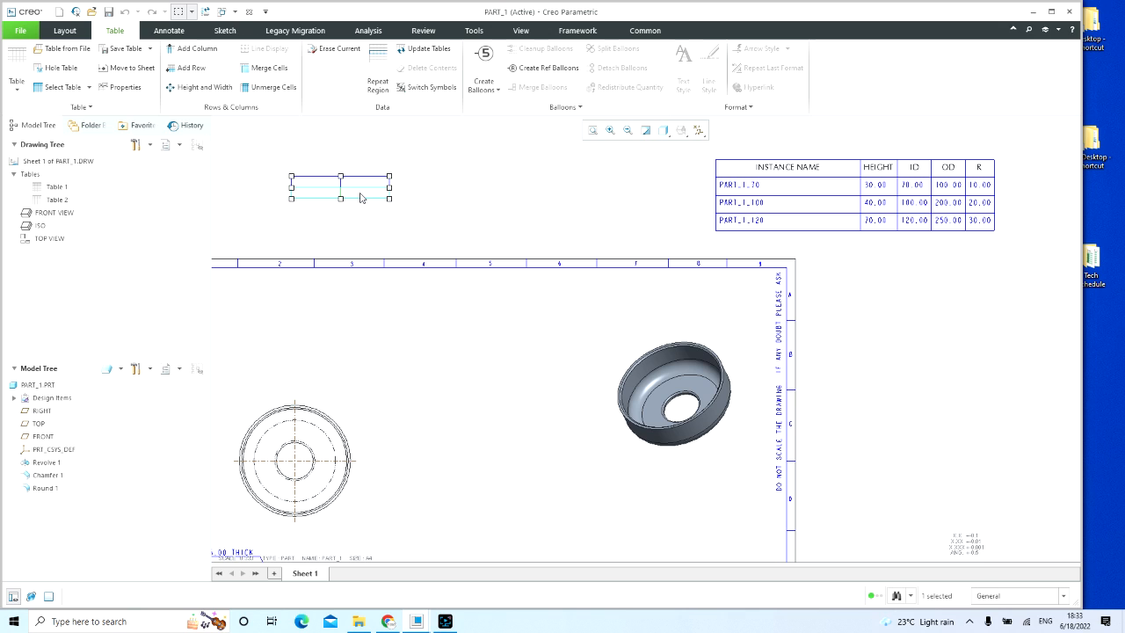
{"action": "right_click", "coordinate": [359, 195]}
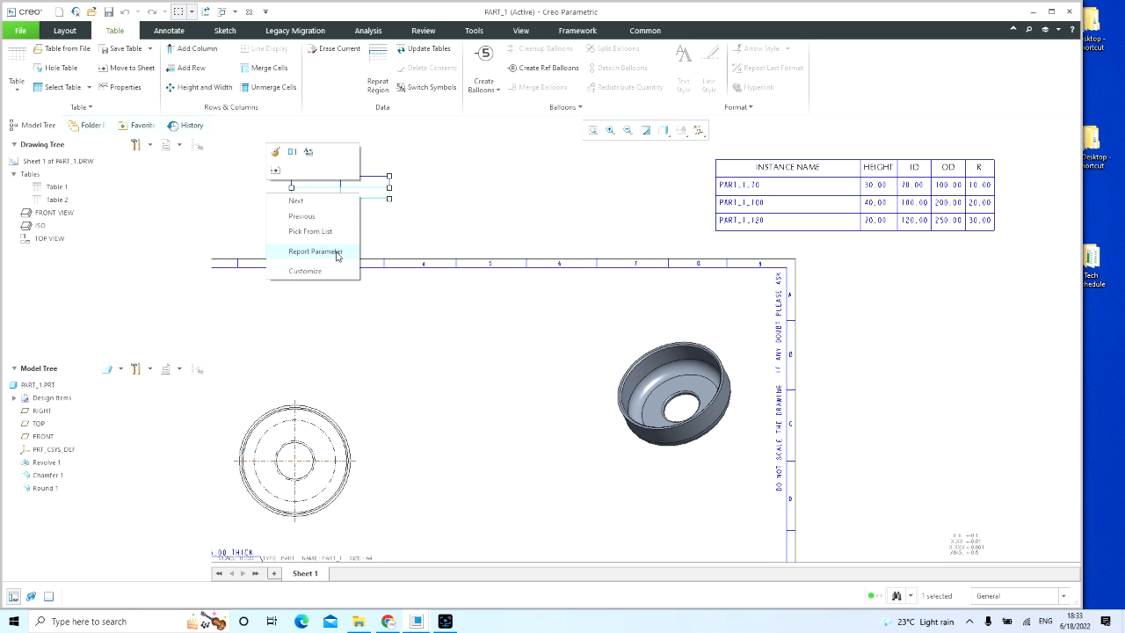
{"action": "left_click", "coordinate": [450, 229]}
{"action": "left_click", "coordinate": [450, 228]}
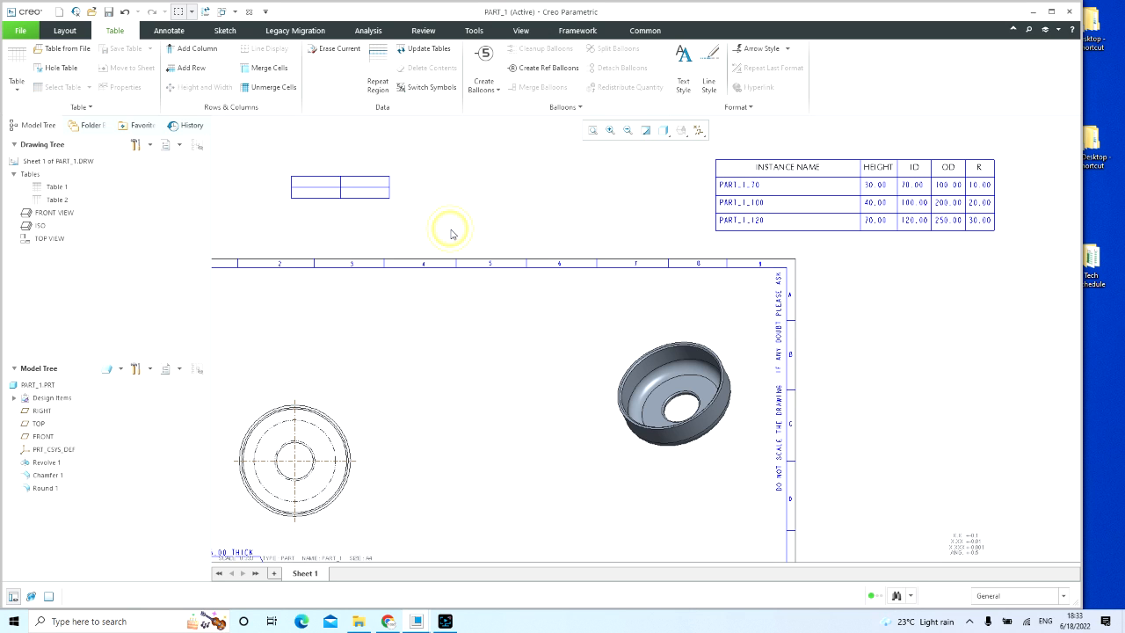
{"action": "left_click", "coordinate": [448, 228]}
{"action": "left_click", "coordinate": [321, 195]}
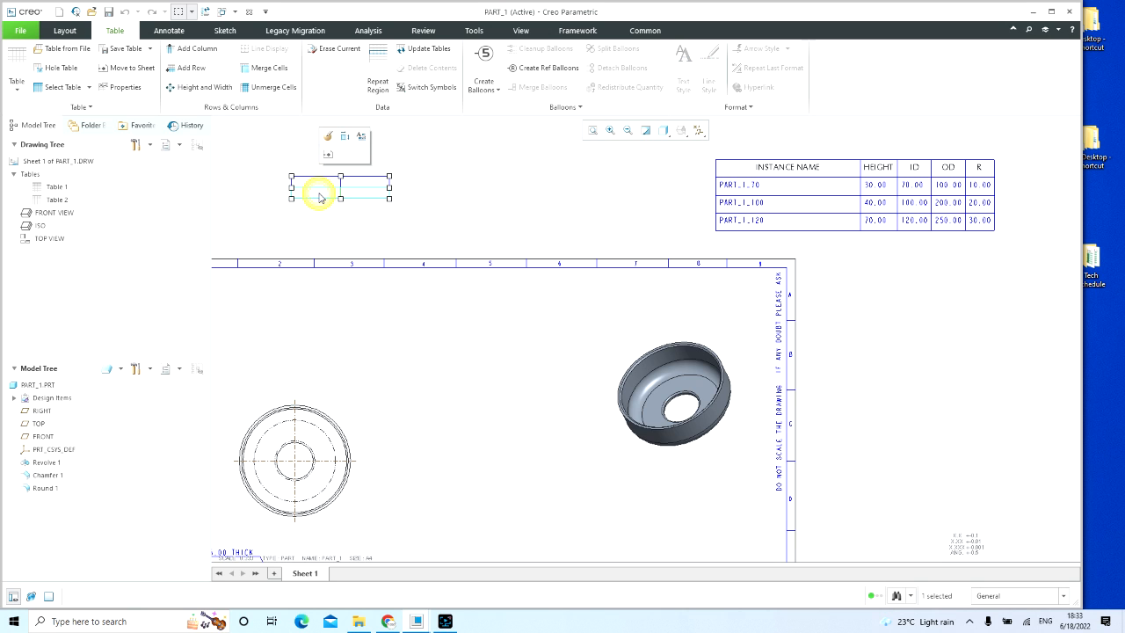
{"action": "right_click", "coordinate": [320, 197]}
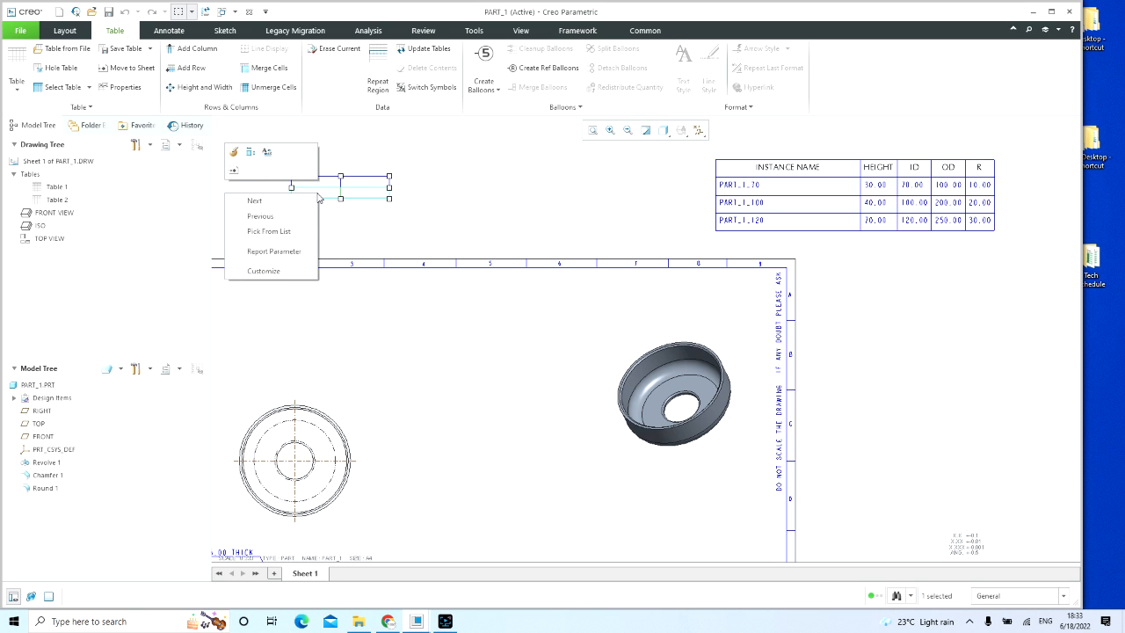
{"action": "left_click", "coordinate": [395, 235]}
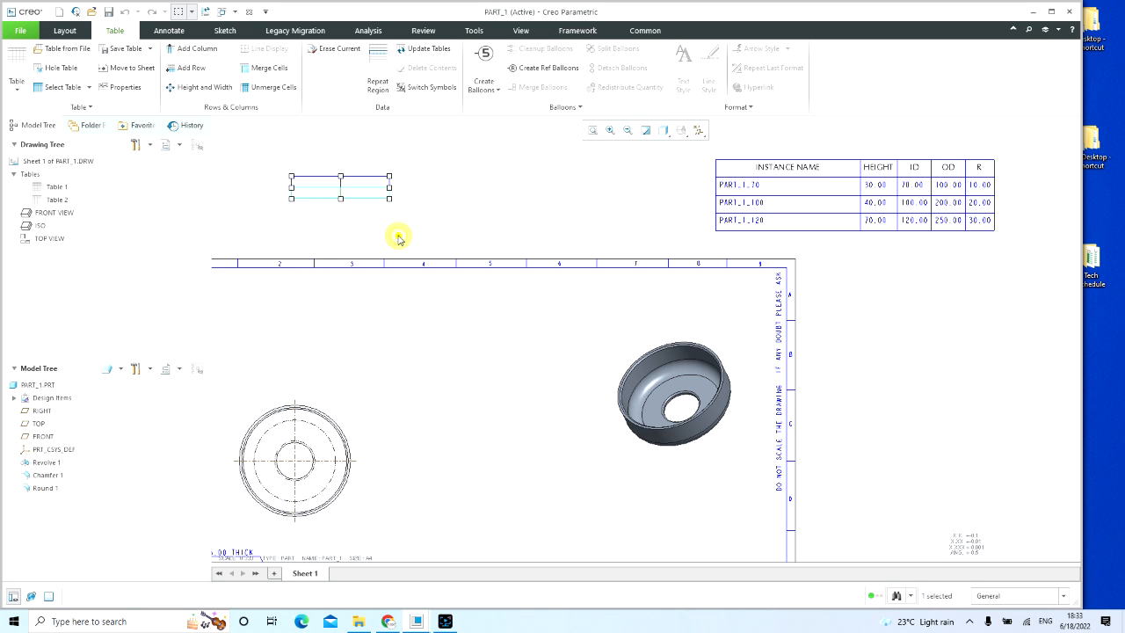
{"action": "left_click", "coordinate": [395, 235]}
{"action": "left_click", "coordinate": [375, 185]}
{"action": "right_click", "coordinate": [370, 182]}
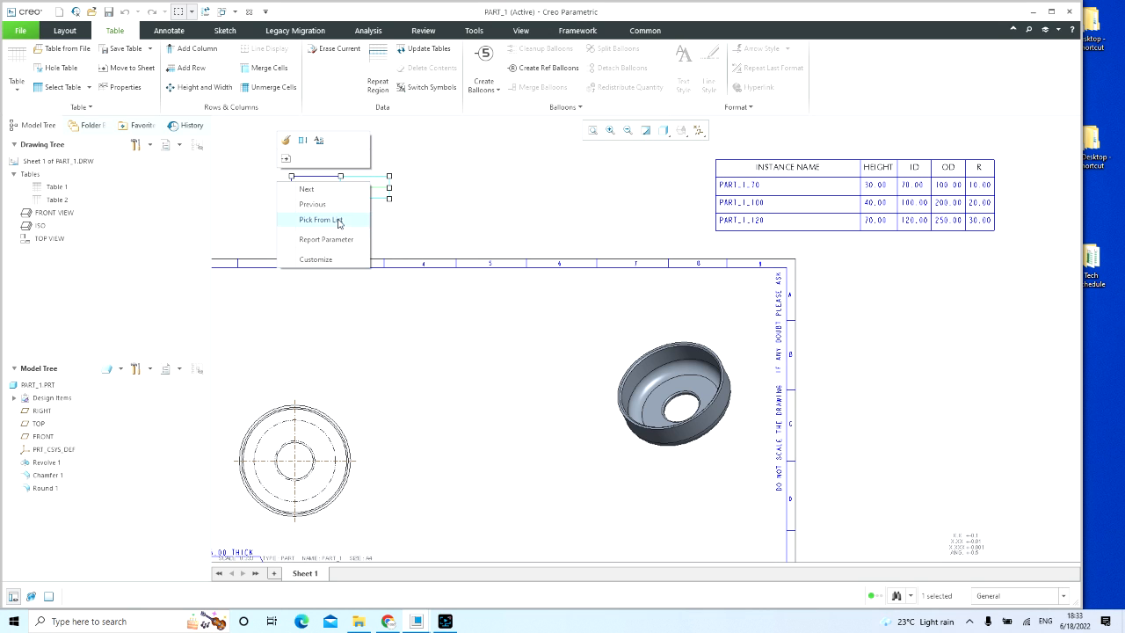
{"action": "left_click", "coordinate": [462, 220]}
{"action": "left_click", "coordinate": [464, 223]}
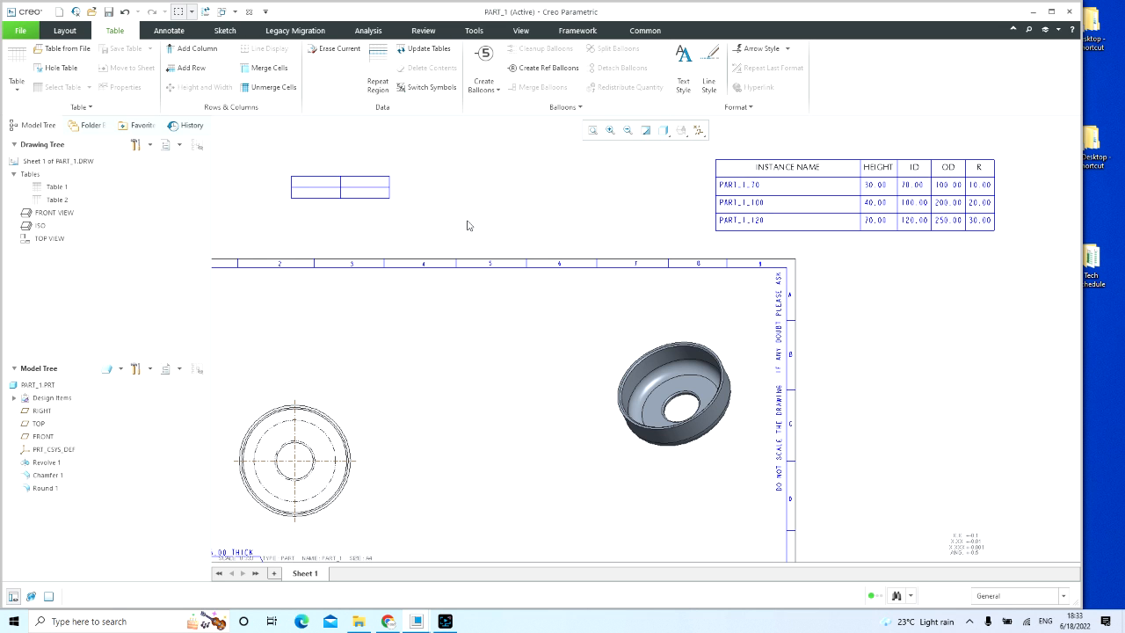
Step: Move the empty two-by-two table farther up and to the left, away from the sheet border
{"action": "middle_click_drag", "start_coordinate": [466, 229], "coordinate": [603, 364]}
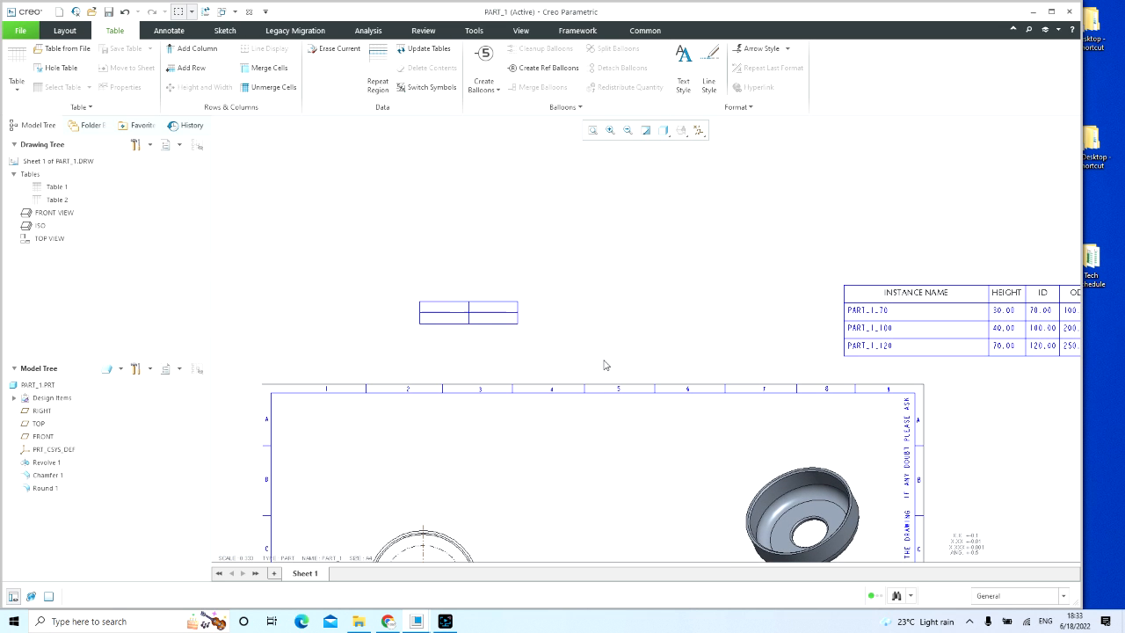
{"action": "left_click", "coordinate": [451, 309]}
{"action": "left_click_drag", "start_coordinate": [419, 300], "coordinate": [374, 234]}
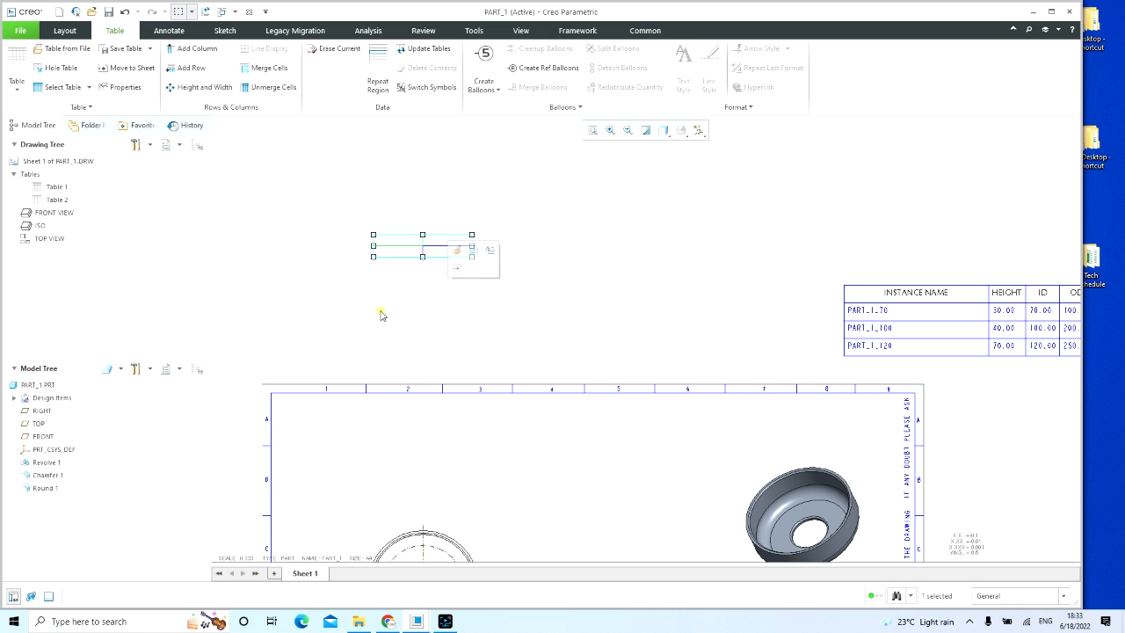
{"action": "left_click", "coordinate": [380, 312]}
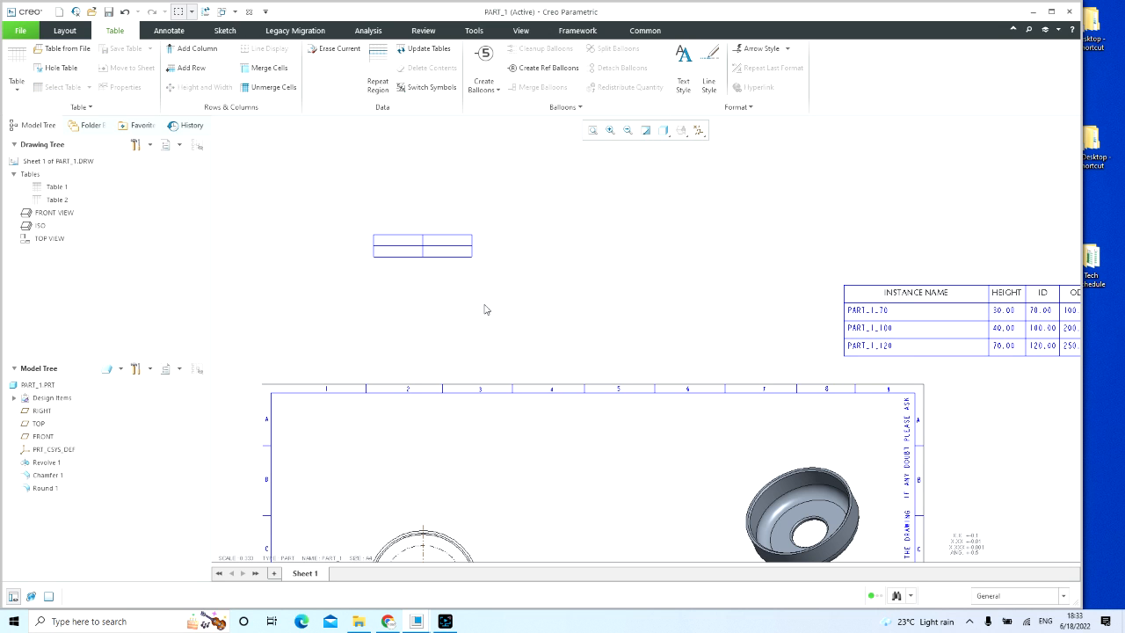
Step: Assign the report parameter fam.inst.name to the lower-left cell of the two-by-two table
{"action": "scroll", "coordinate": [428, 266], "scroll_direction": "up", "scroll_amount": 2}
{"action": "left_click", "coordinate": [369, 243]}
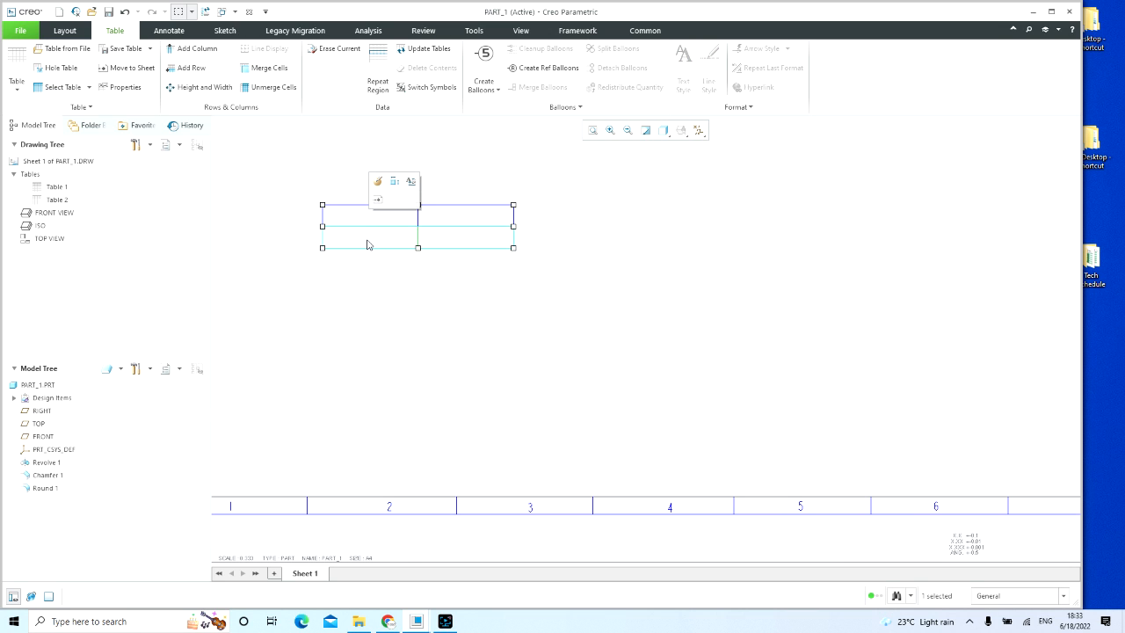
{"action": "right_click", "coordinate": [369, 244]}
{"action": "left_click", "coordinate": [353, 299]}
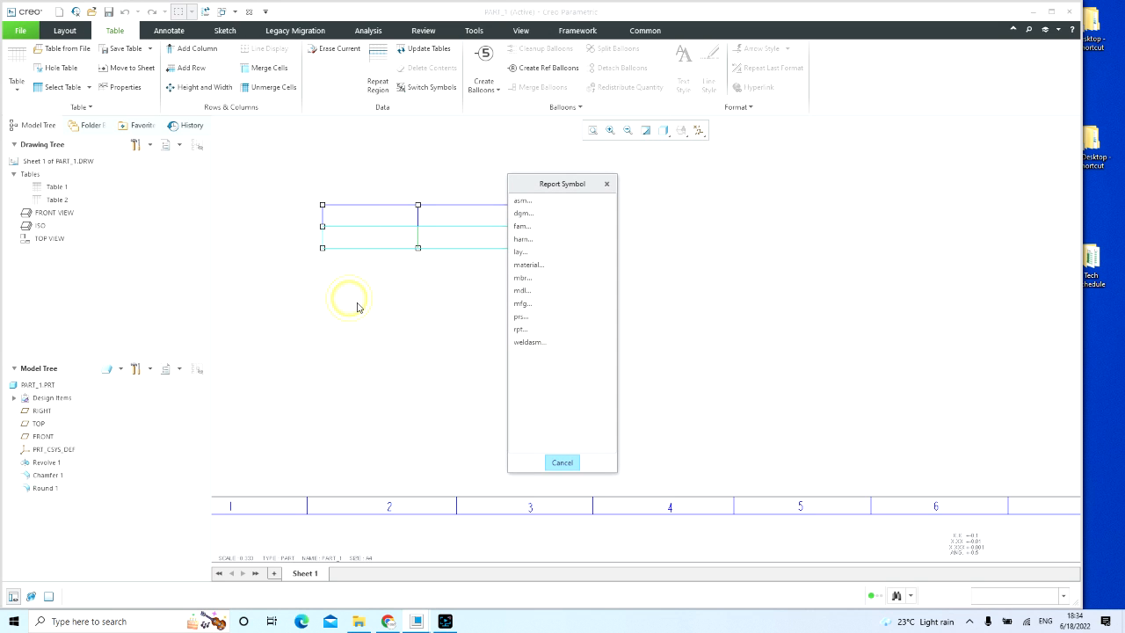
{"action": "left_click", "coordinate": [523, 226]}
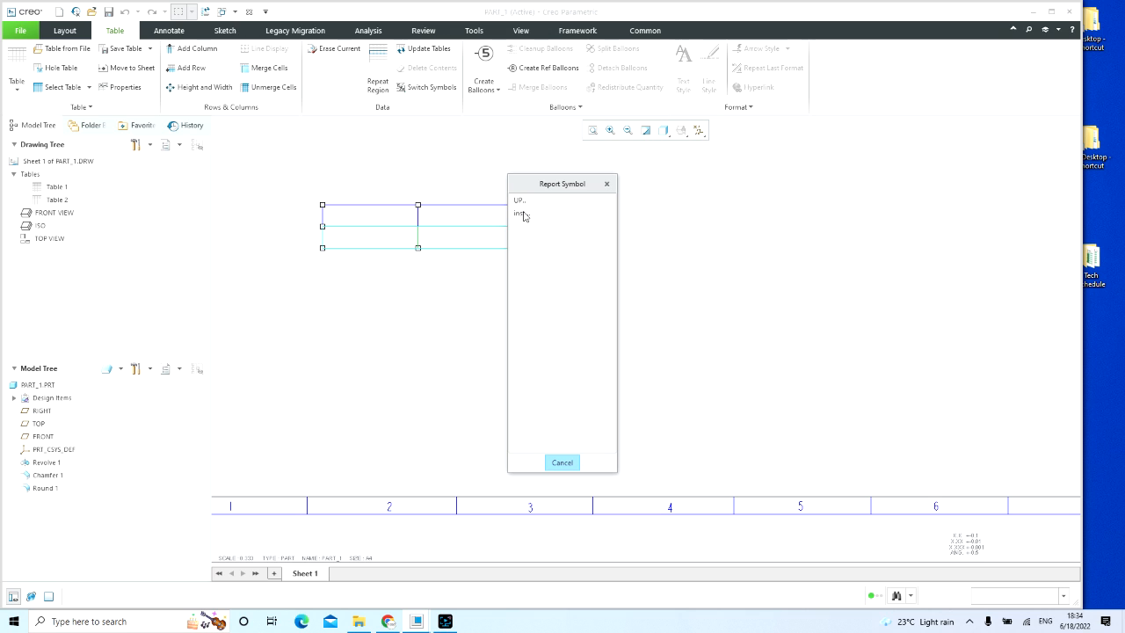
{"action": "left_click", "coordinate": [522, 214]}
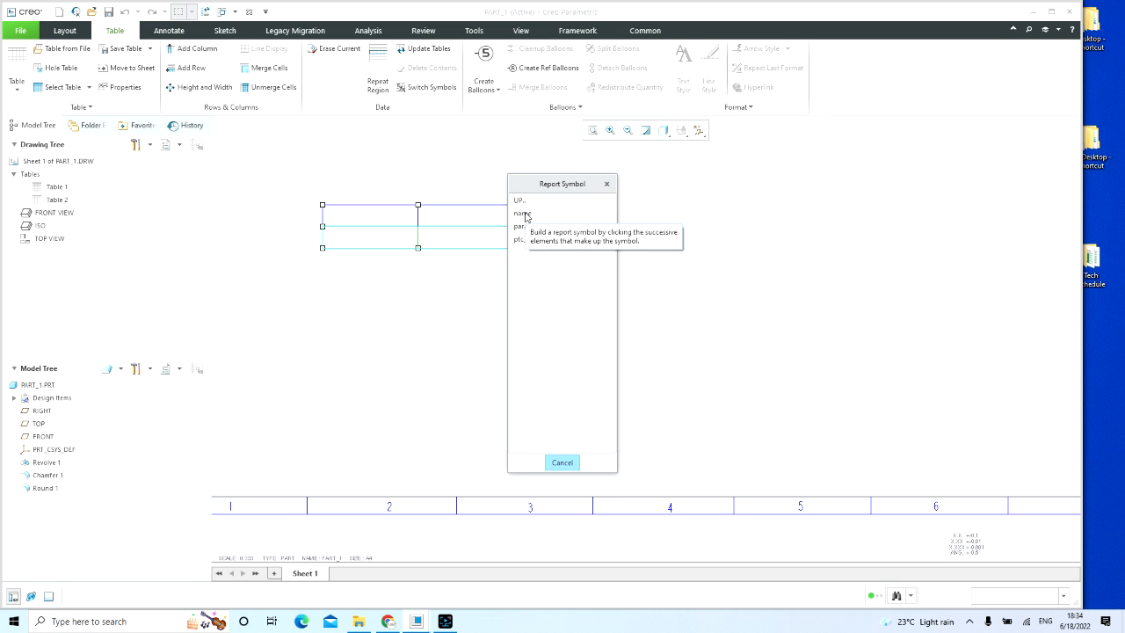
{"action": "left_click", "coordinate": [524, 213]}
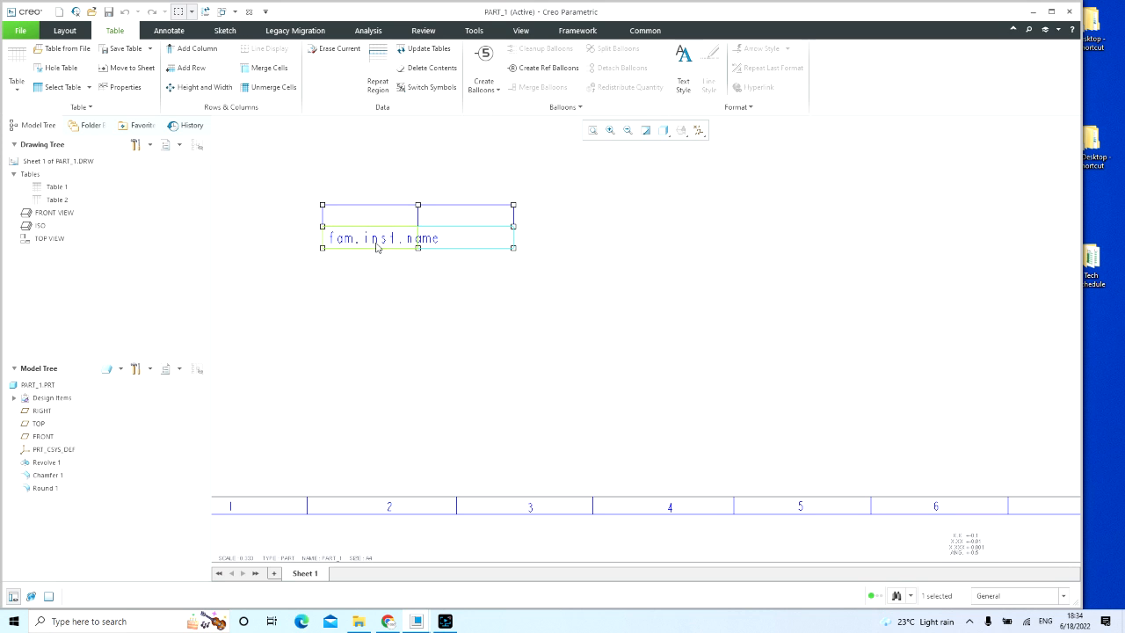
{"action": "left_click", "coordinate": [364, 351]}
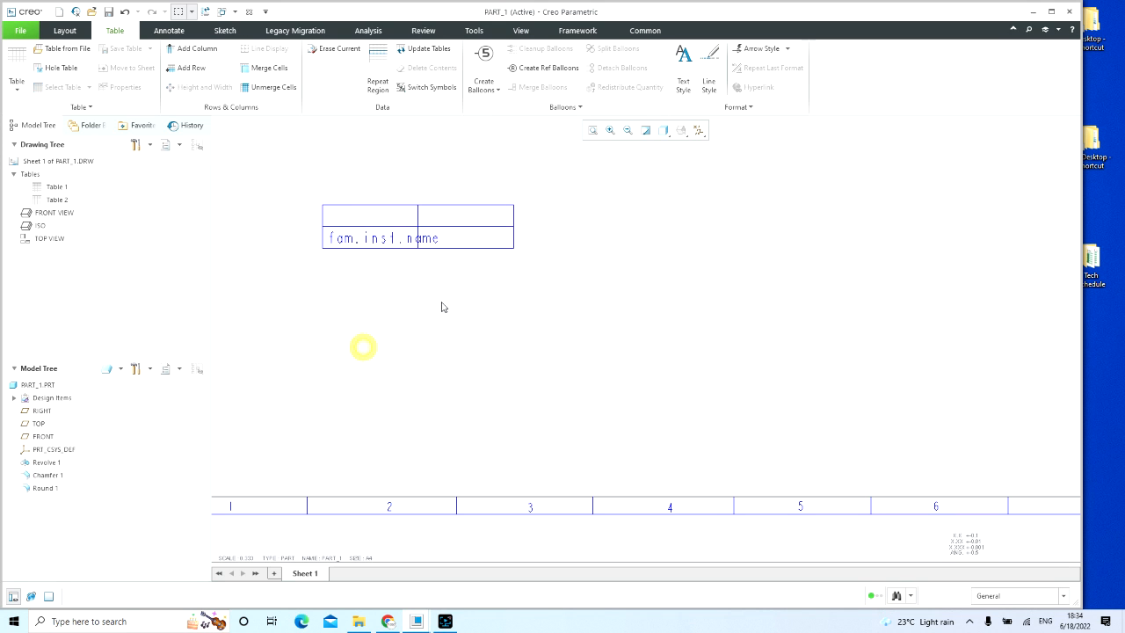
Step: Assign the report parameter fam.inst.param.value to the lower-right cell of the two-by-two table
{"action": "left_click", "coordinate": [471, 241]}
{"action": "right_click", "coordinate": [472, 246]}
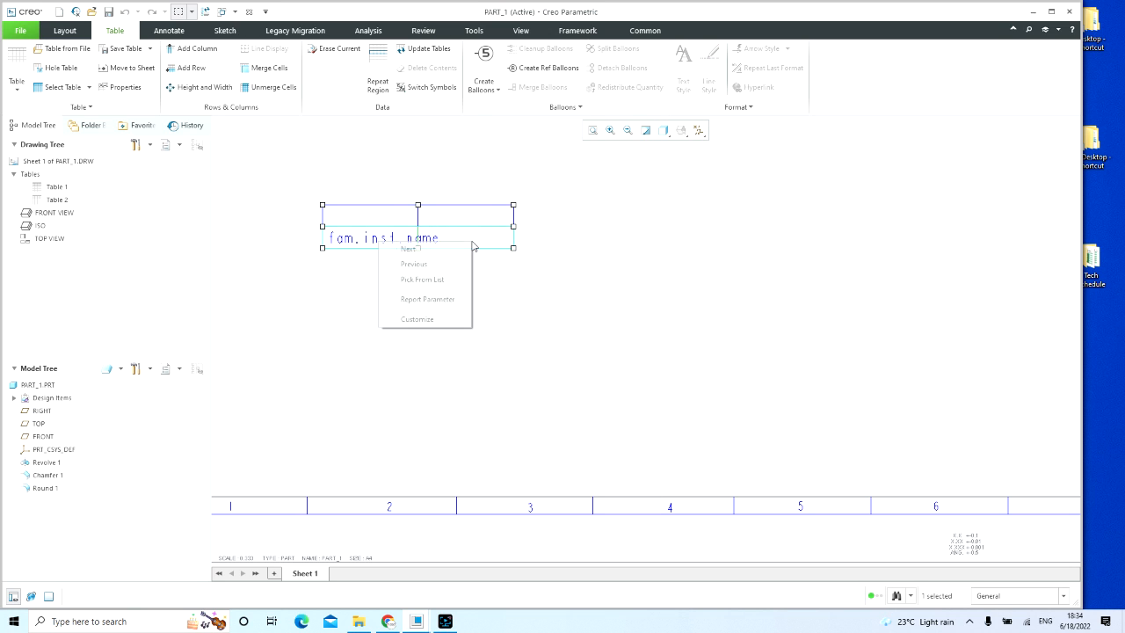
{"action": "left_click", "coordinate": [451, 300]}
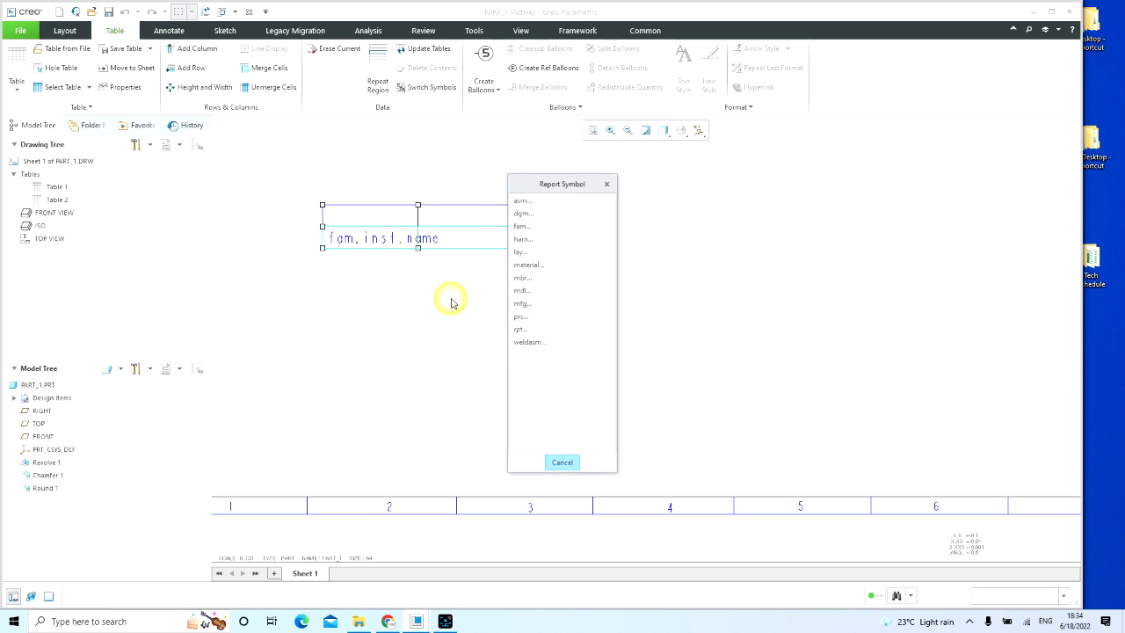
{"action": "left_click", "coordinate": [538, 226]}
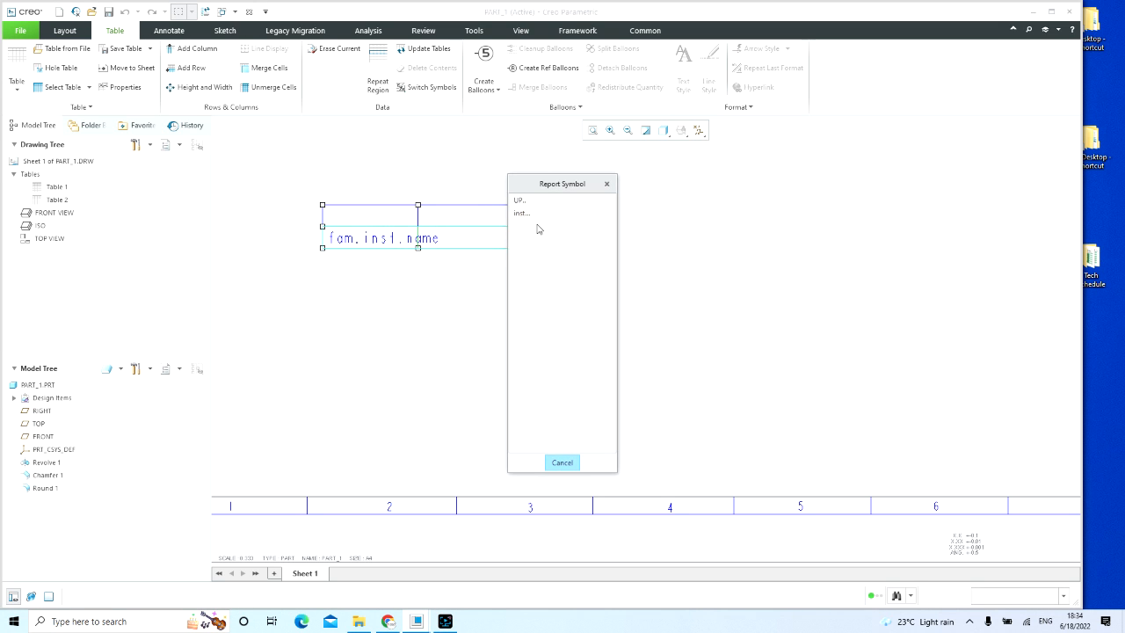
{"action": "left_click", "coordinate": [533, 215]}
{"action": "left_click", "coordinate": [527, 226]}
{"action": "left_click", "coordinate": [532, 253]}
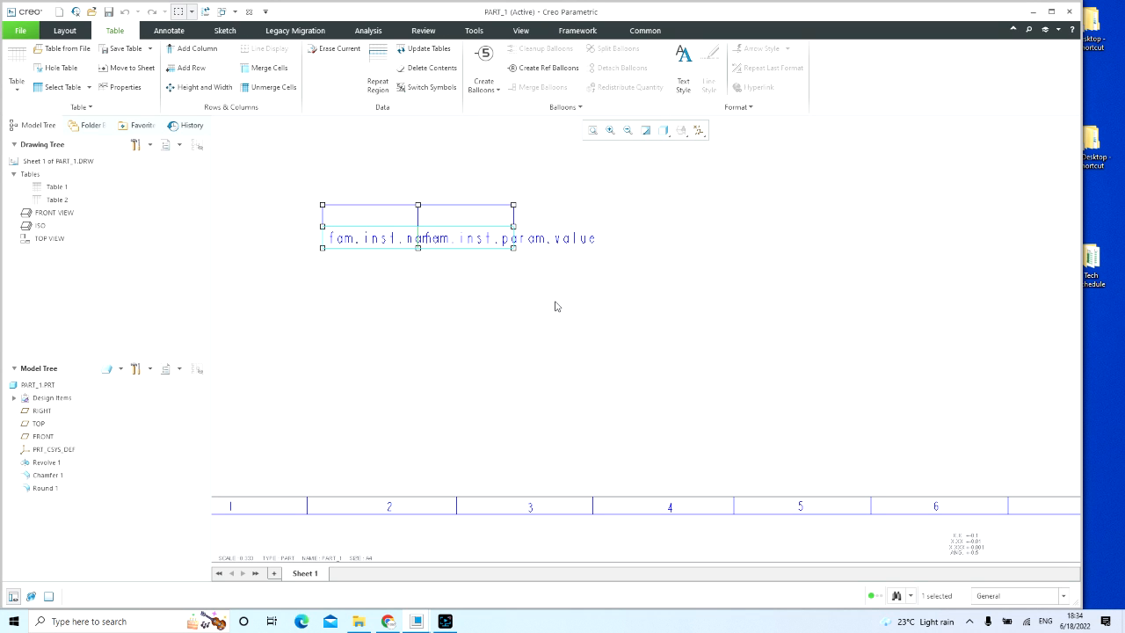
{"action": "left_click", "coordinate": [554, 317]}
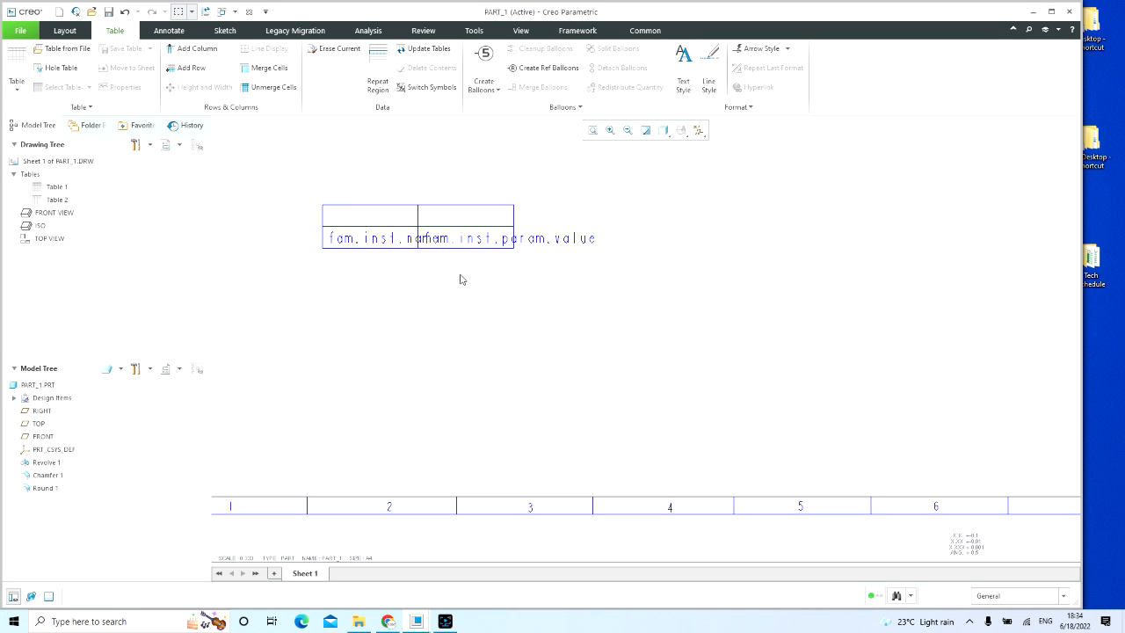
Step: Assign the report parameter fam.inst.param.name to the upper-right cell of the two-by-two table and regenerate the drawing
{"action": "scroll", "coordinate": [460, 279], "scroll_direction": "up", "scroll_amount": 4}
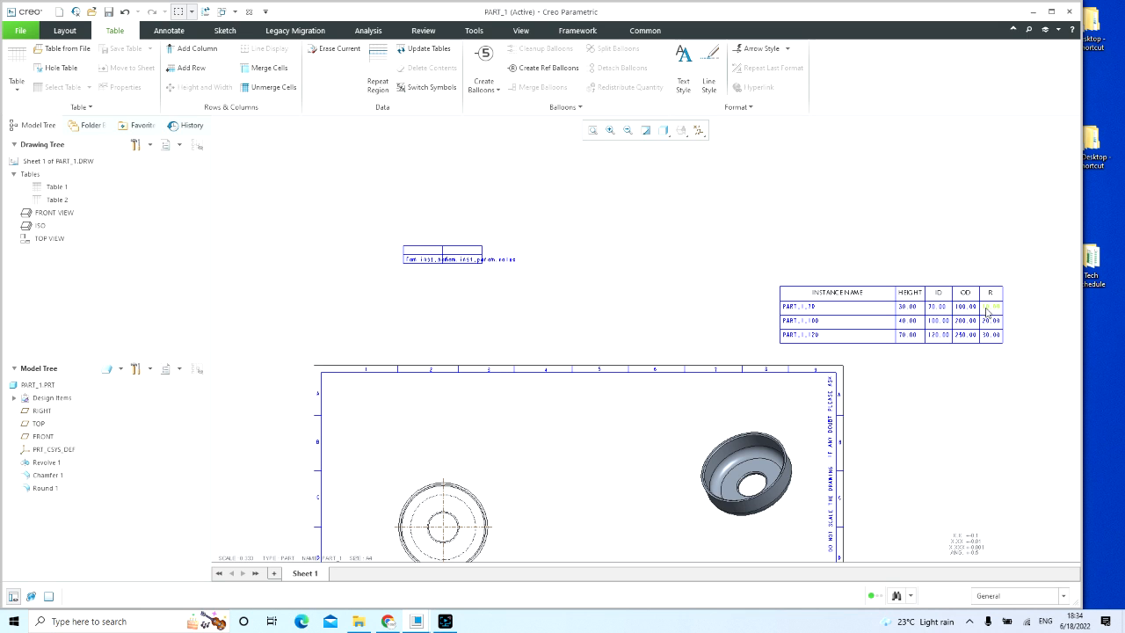
{"action": "scroll", "coordinate": [553, 277], "scroll_direction": "down", "scroll_amount": 3}
{"action": "left_click", "coordinate": [388, 231]}
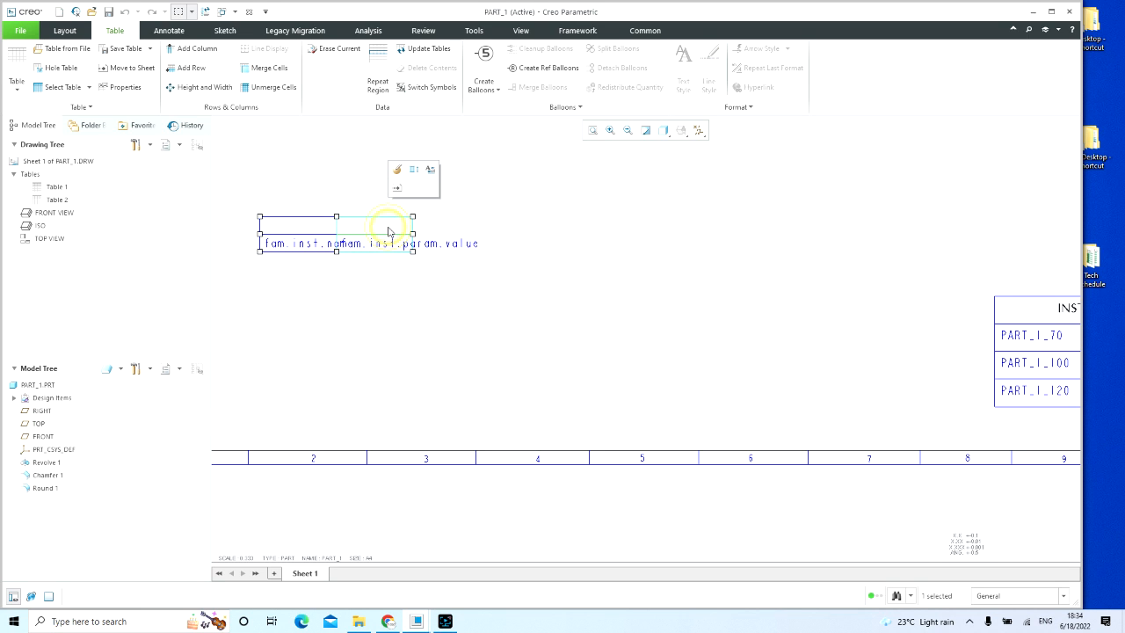
{"action": "right_click", "coordinate": [387, 231]}
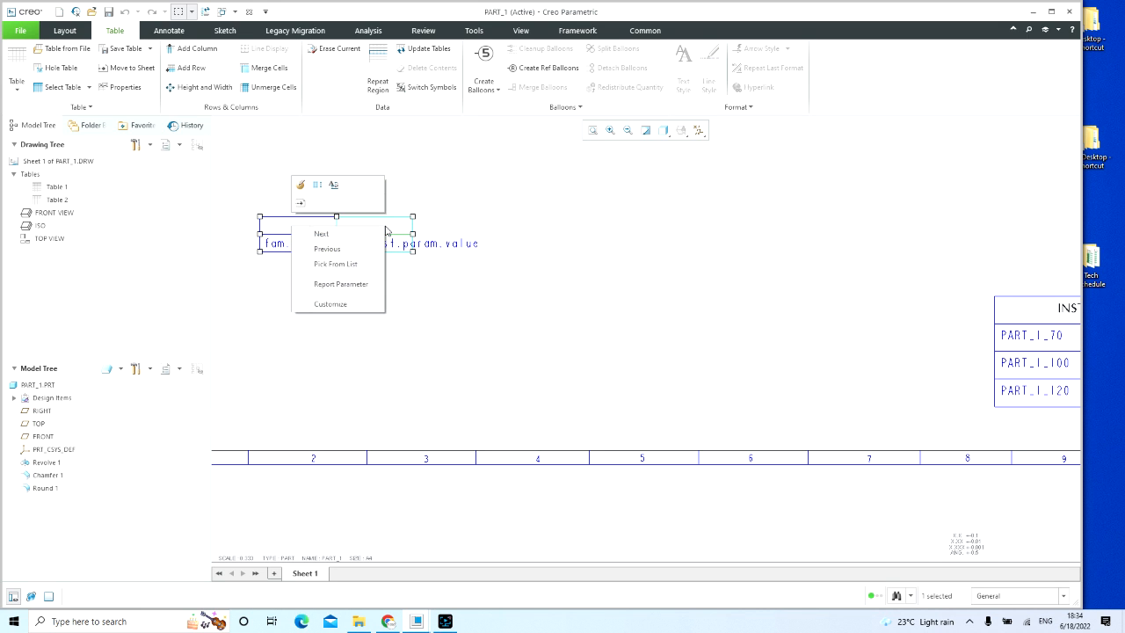
{"action": "left_click", "coordinate": [341, 284]}
{"action": "left_click", "coordinate": [529, 226]}
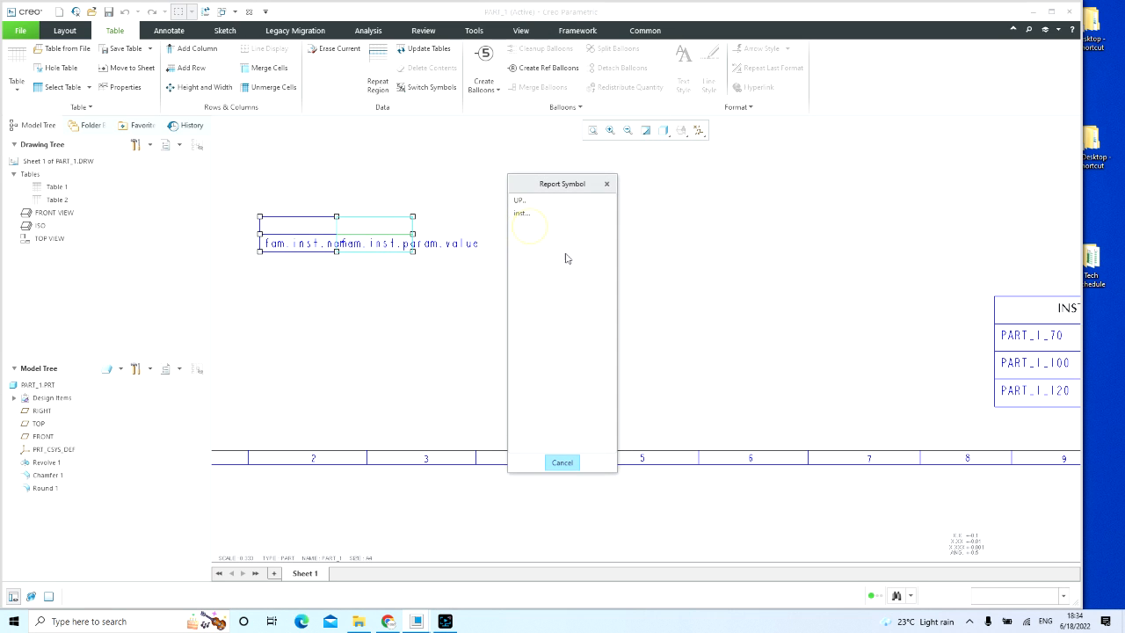
{"action": "left_click", "coordinate": [536, 215]}
{"action": "left_click", "coordinate": [551, 226]}
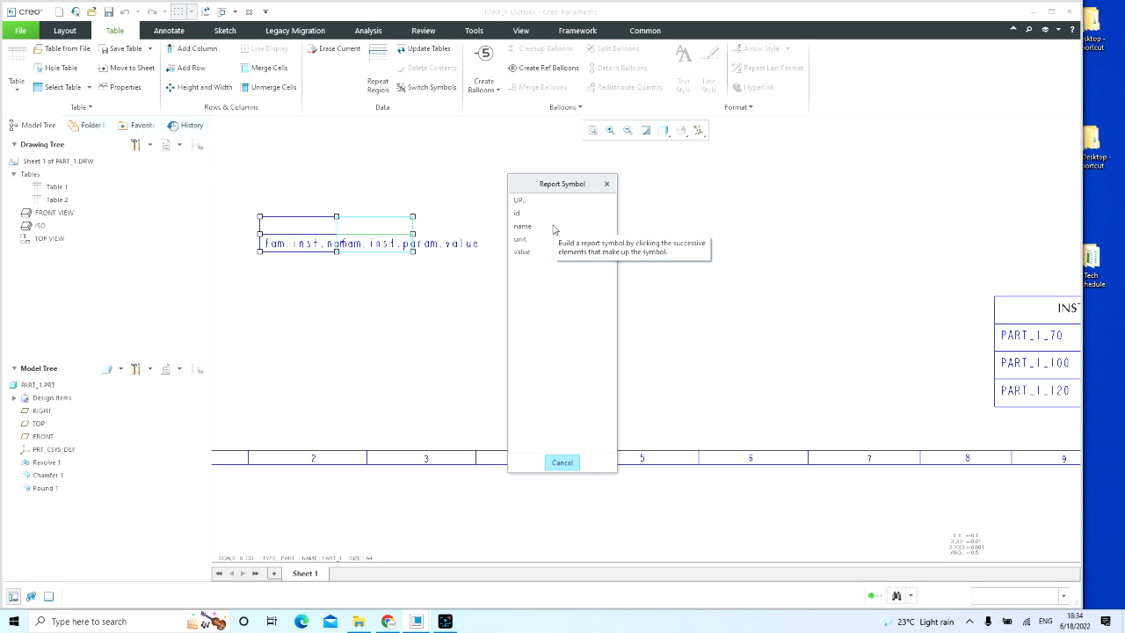
{"action": "left_click", "coordinate": [552, 226]}
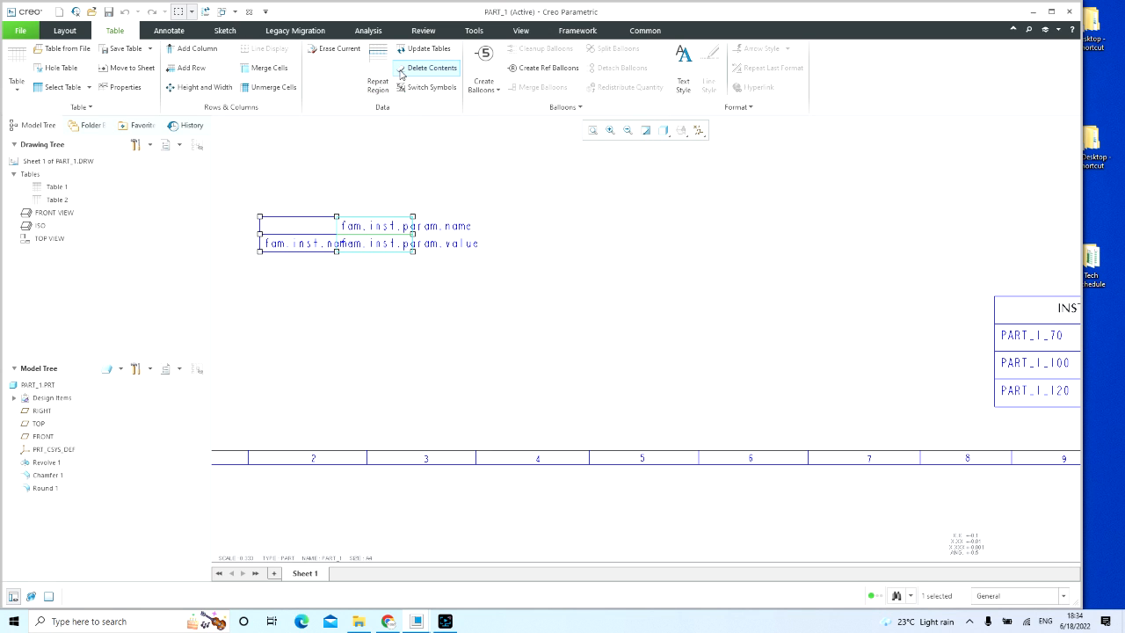
{"action": "left_click", "coordinate": [205, 12]}
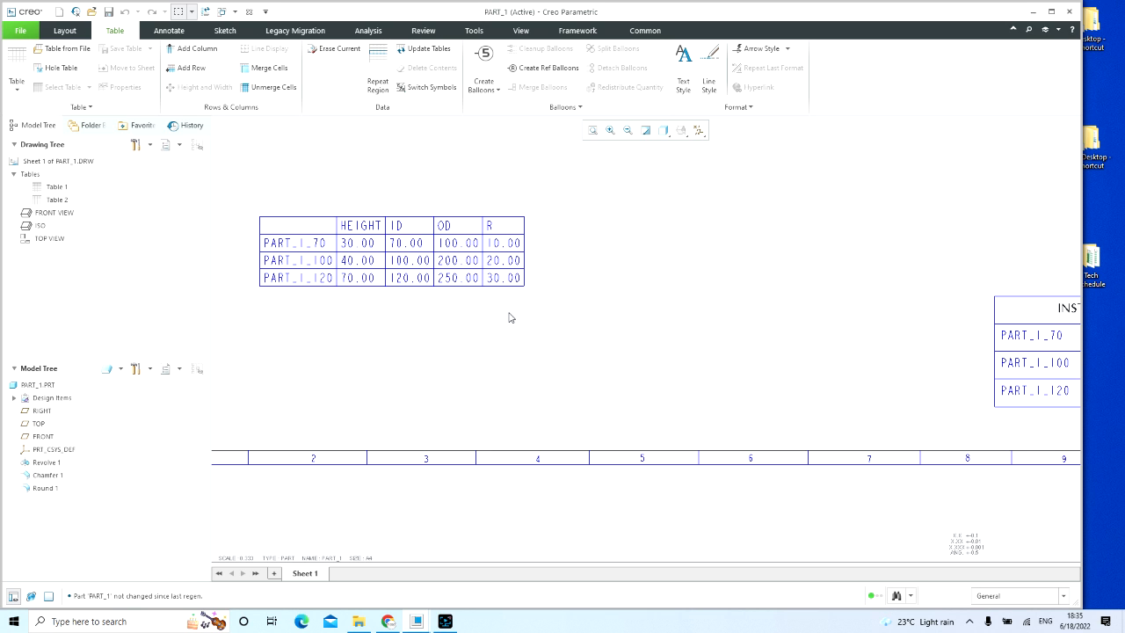
Step: Move the existing INSTANCE NAME table next to the new repeat region table, on its right side
{"action": "middle_click_drag", "start_coordinate": [518, 328], "coordinate": [728, 308]}
{"action": "scroll", "coordinate": [498, 307], "scroll_direction": "up", "scroll_amount": 2}
{"action": "middle_click_drag", "start_coordinate": [595, 331], "coordinate": [542, 302]}
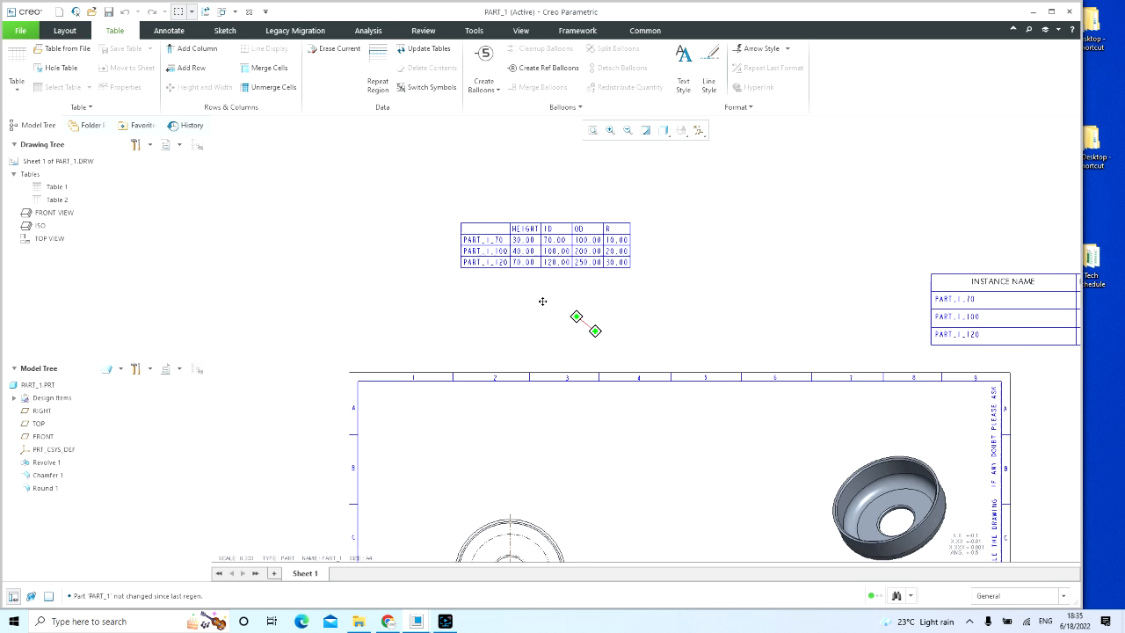
{"action": "left_click", "coordinate": [730, 254]}
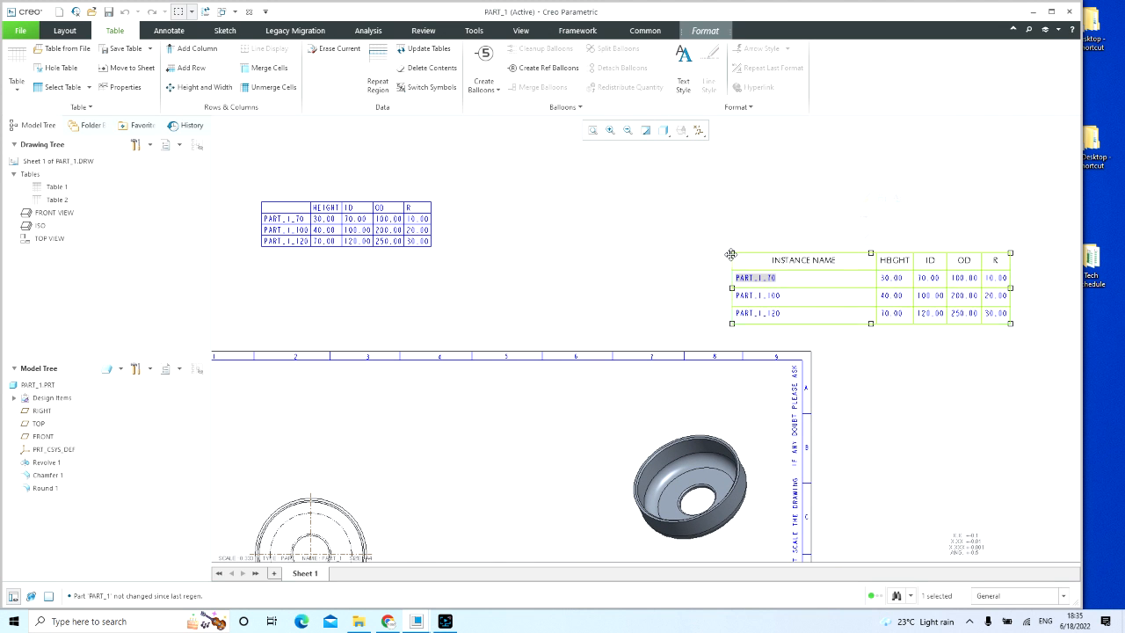
{"action": "left_click_drag", "start_coordinate": [730, 254], "coordinate": [459, 201]}
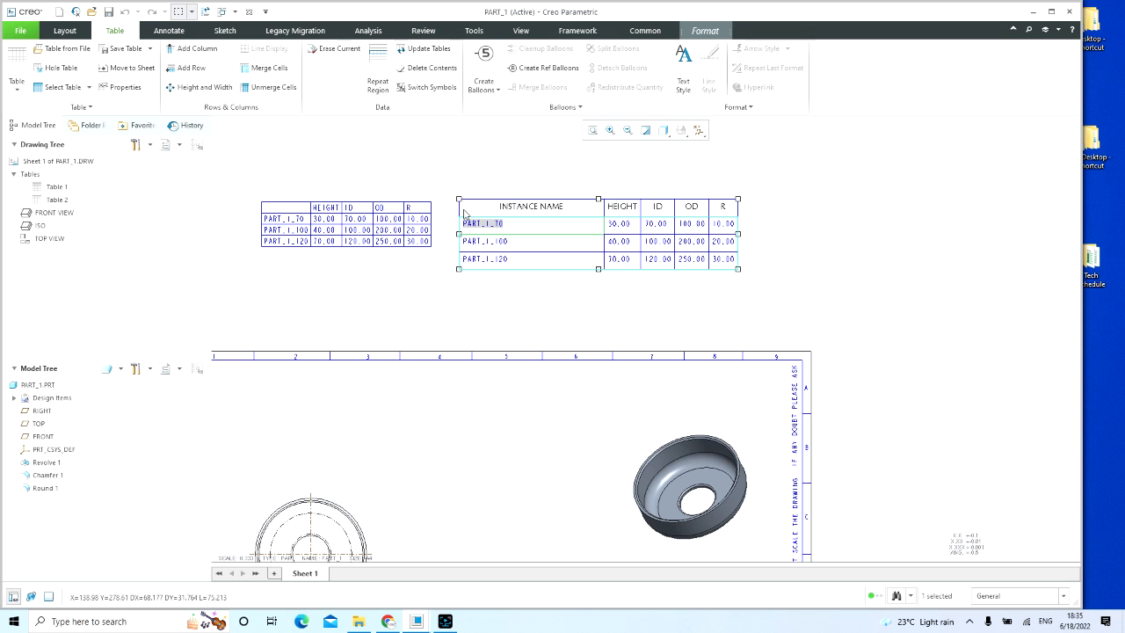
{"action": "left_click", "coordinate": [442, 299]}
Step: Enter the header text INSTANCE NAME in the empty upper-left cell of the new repeat region table
{"action": "middle_click_drag", "start_coordinate": [364, 294], "coordinate": [545, 388]}
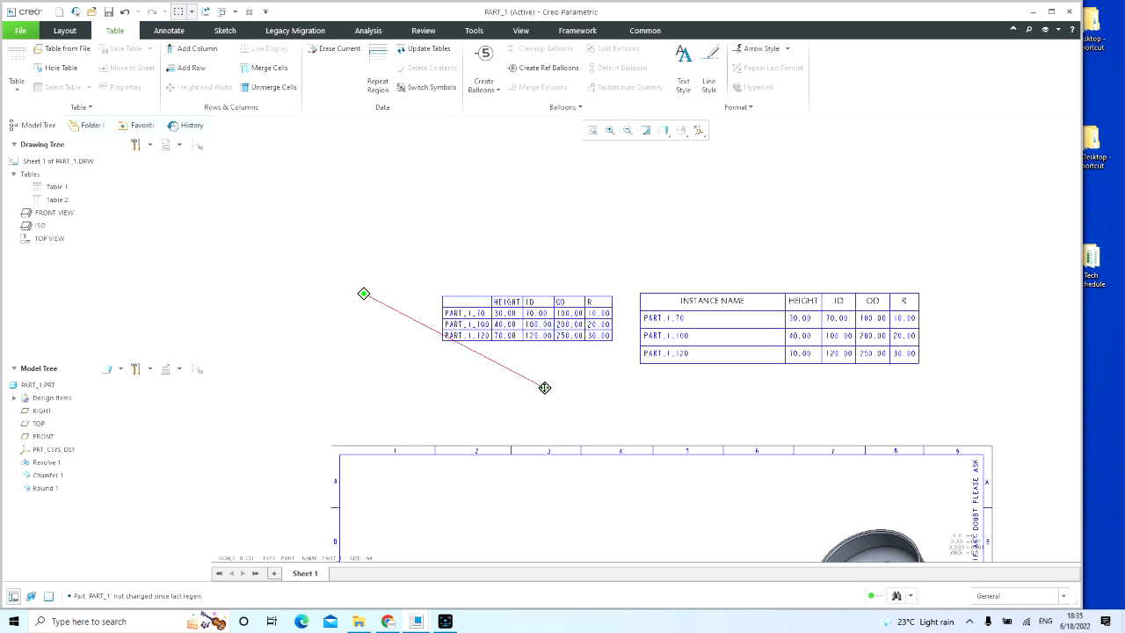
{"action": "scroll", "coordinate": [625, 387], "scroll_direction": "up", "scroll_amount": 3}
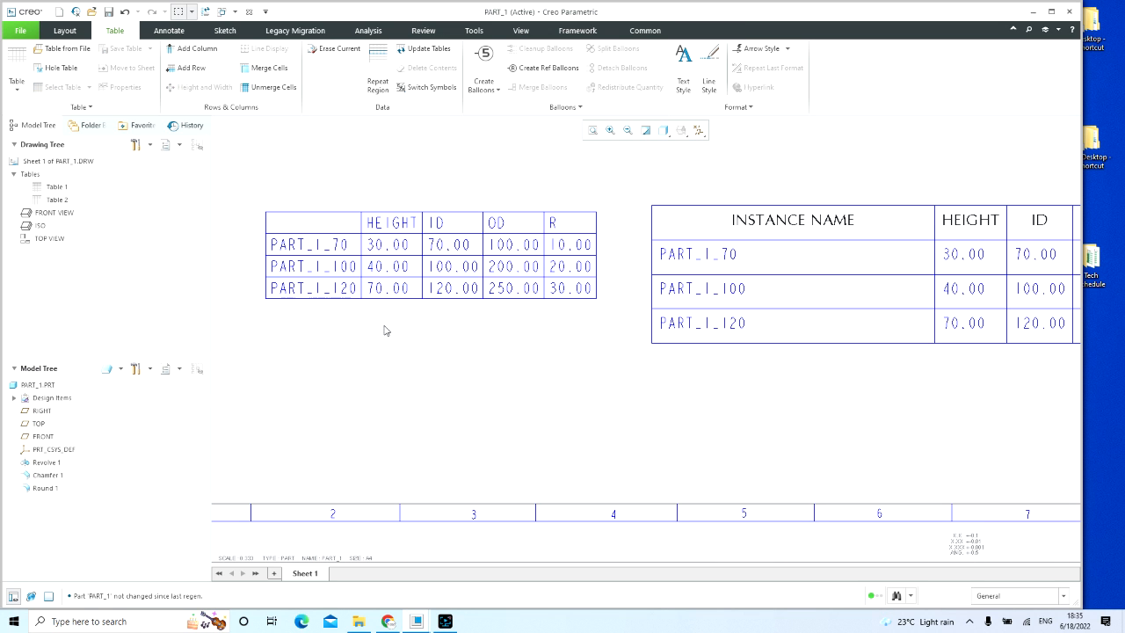
{"action": "scroll", "coordinate": [384, 331], "scroll_direction": "down", "scroll_amount": 2}
{"action": "middle_click_drag", "start_coordinate": [404, 347], "coordinate": [364, 374]}
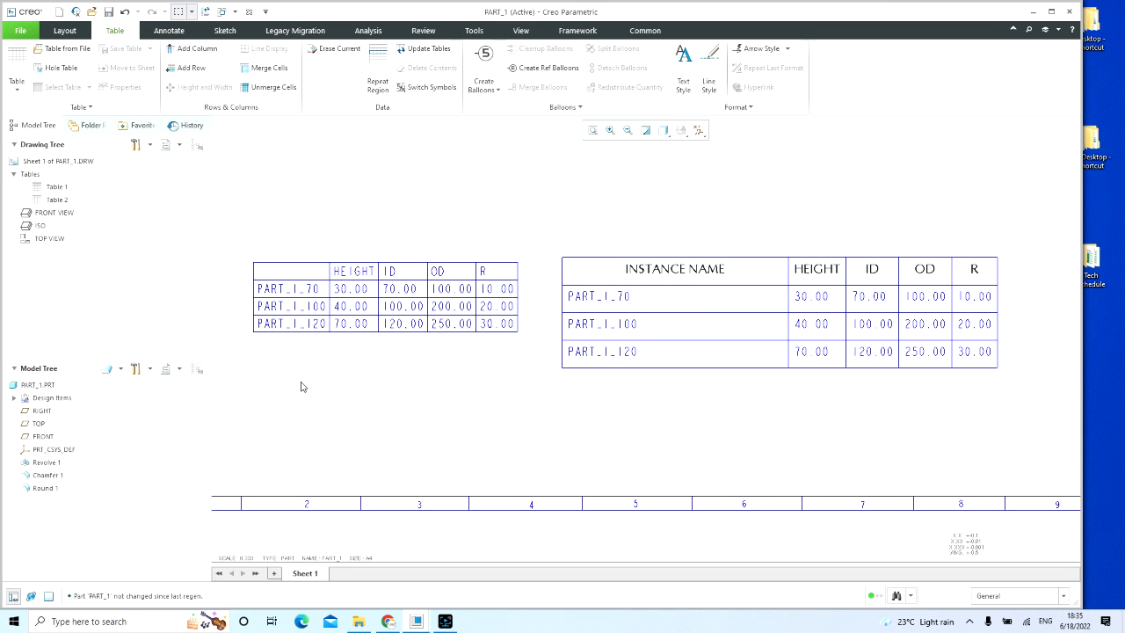
{"action": "double_click", "coordinate": [290, 271]}
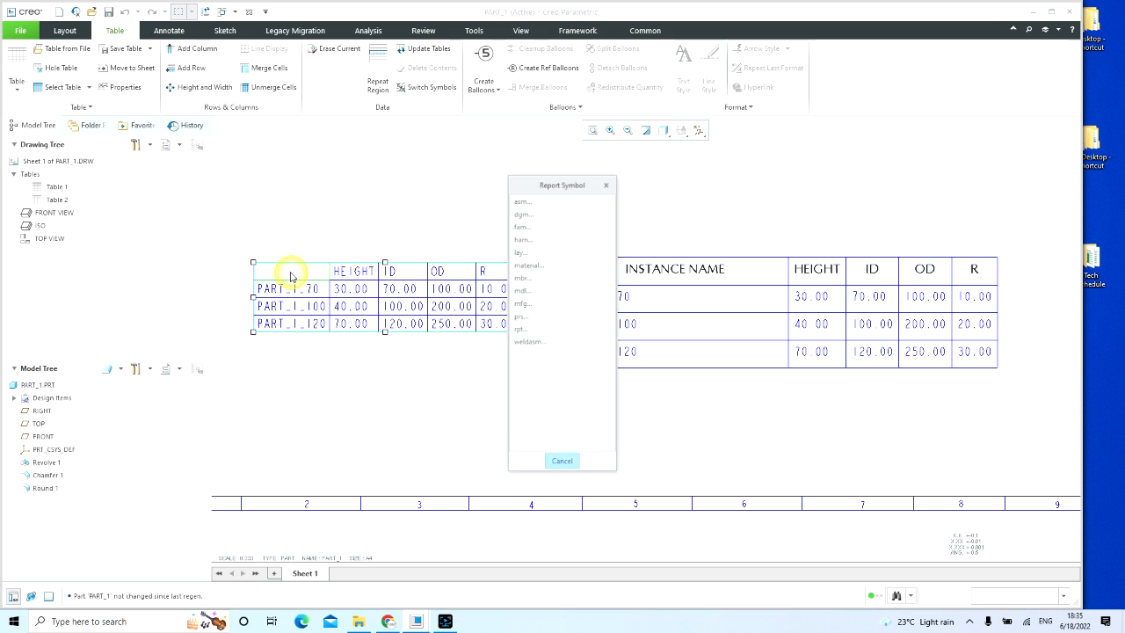
{"action": "left_click", "coordinate": [557, 463]}
{"action": "left_click", "coordinate": [293, 276]}
{"action": "right_click", "coordinate": [291, 276]}
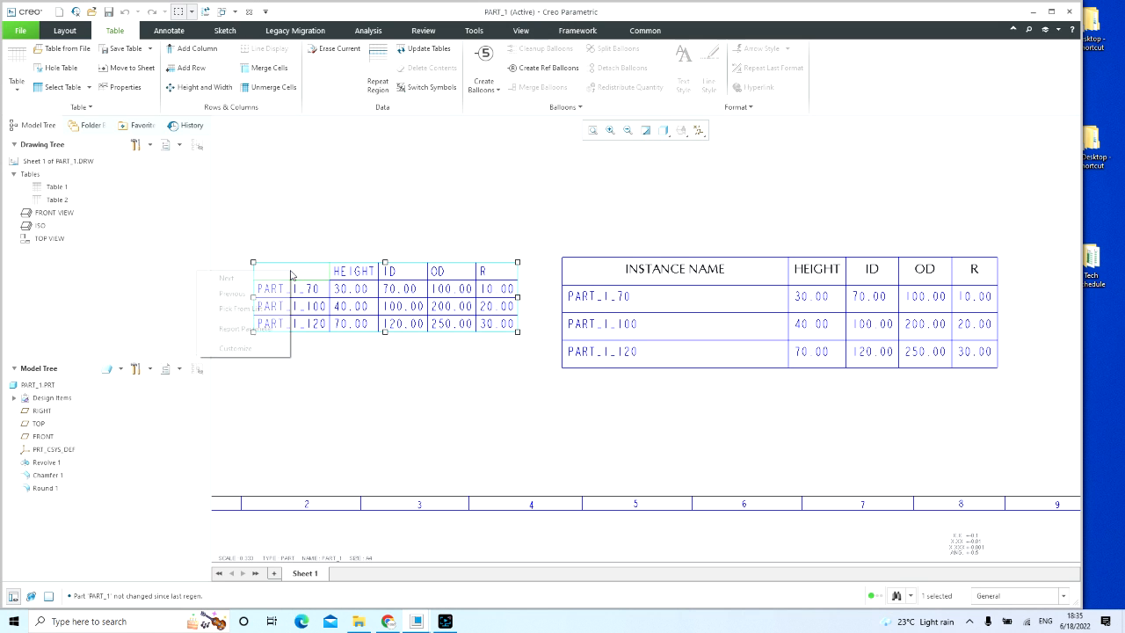
{"action": "left_click", "coordinate": [206, 230]}
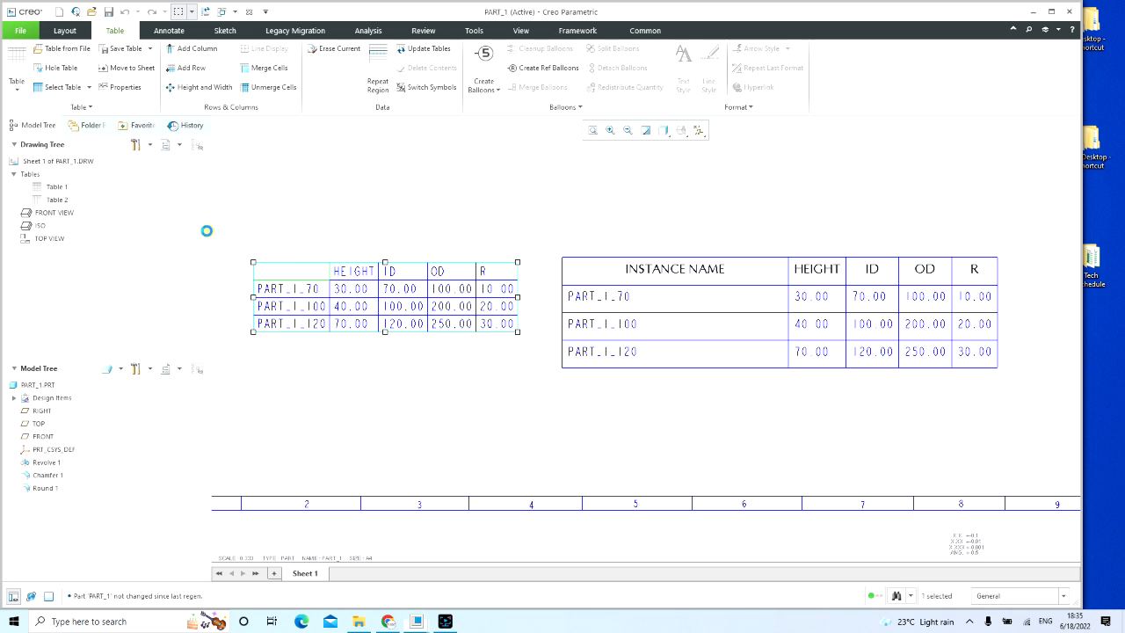
{"action": "left_click", "coordinate": [914, 192]}
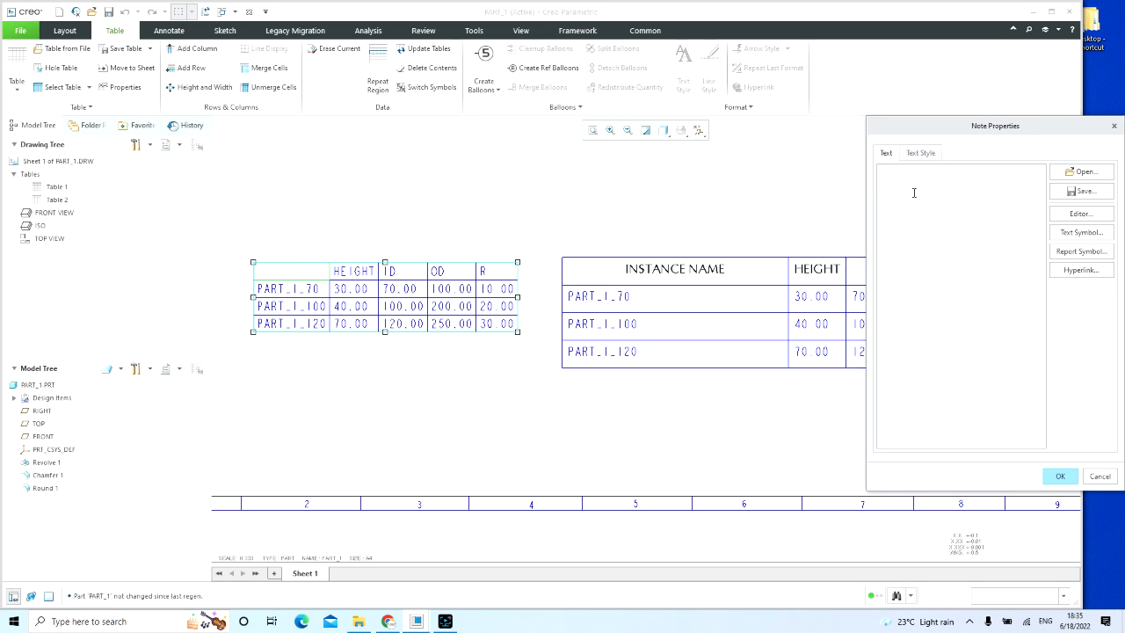
{"action": "type", "text": "INSTANCE NAME"}
{"action": "left_click", "coordinate": [1059, 475]}
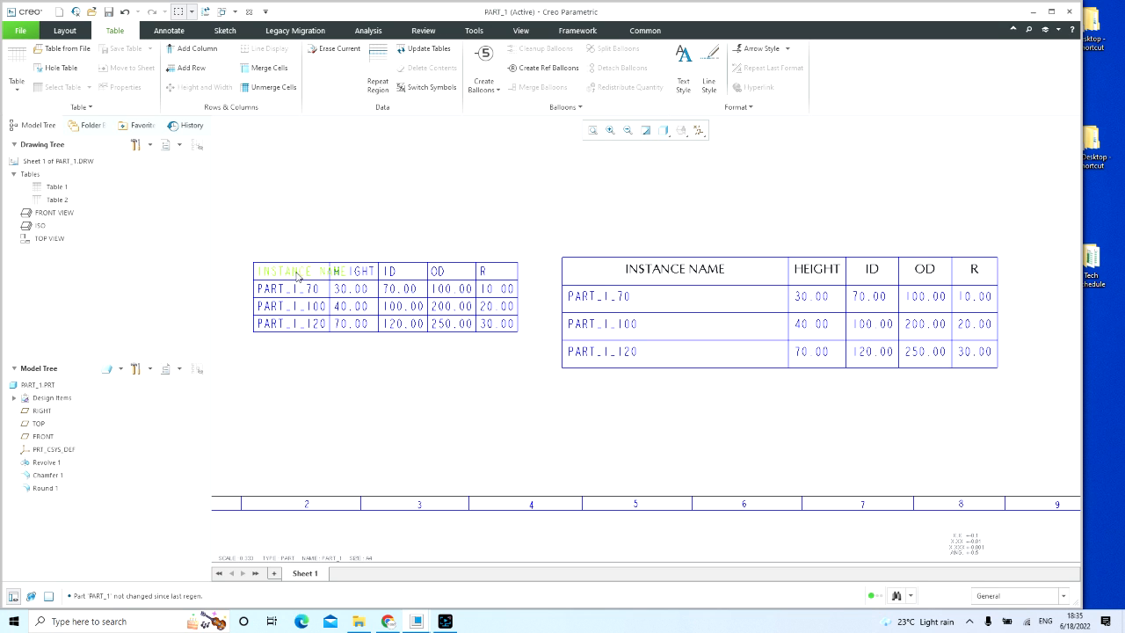
Step: Set the width of the INSTANCE NAME column in the new repeat region table to 35 drawing units
{"action": "left_click", "coordinate": [297, 272]}
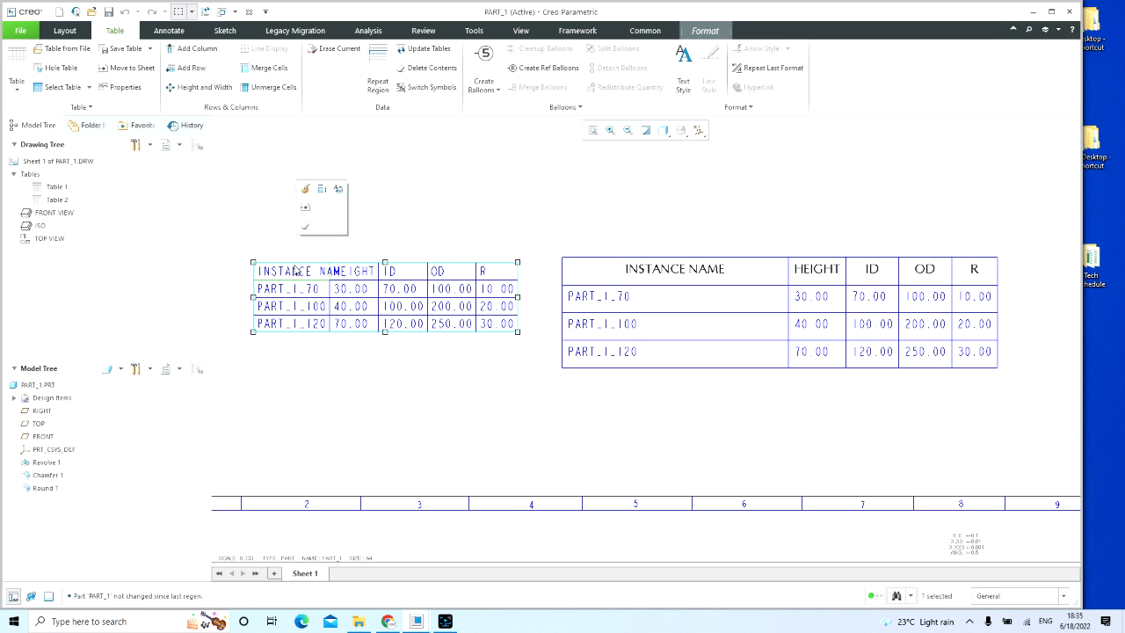
{"action": "right_click", "coordinate": [297, 271]}
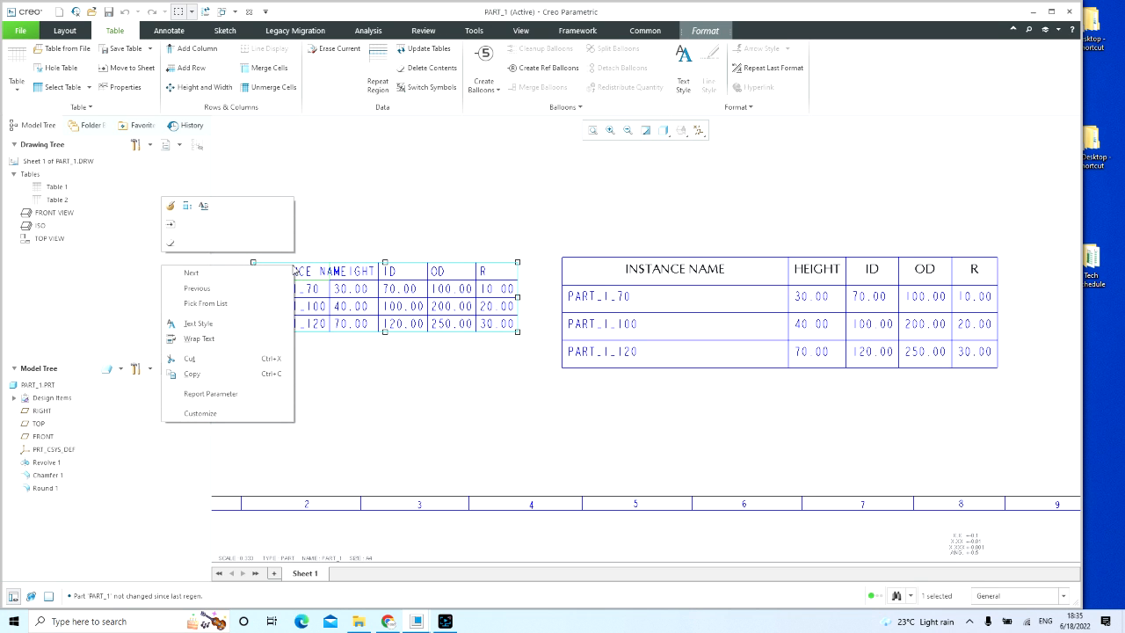
{"action": "left_click", "coordinate": [188, 207]}
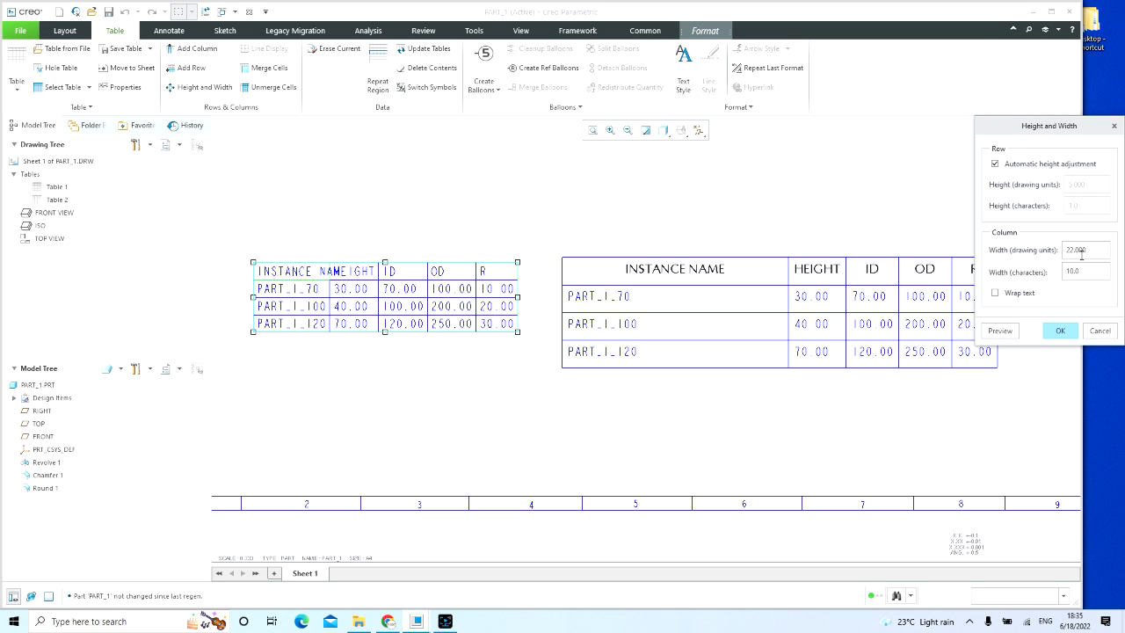
{"action": "double_click", "coordinate": [1088, 250]}
{"action": "type", "text": "35"}
{"action": "left_click", "coordinate": [1003, 331]}
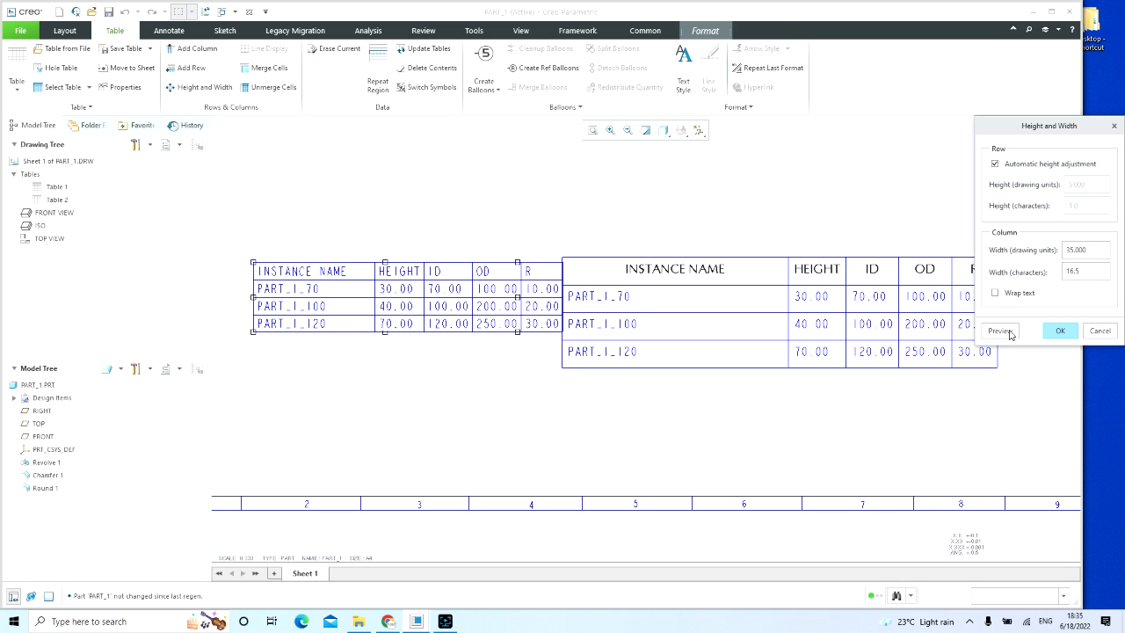
{"action": "left_click", "coordinate": [1061, 331]}
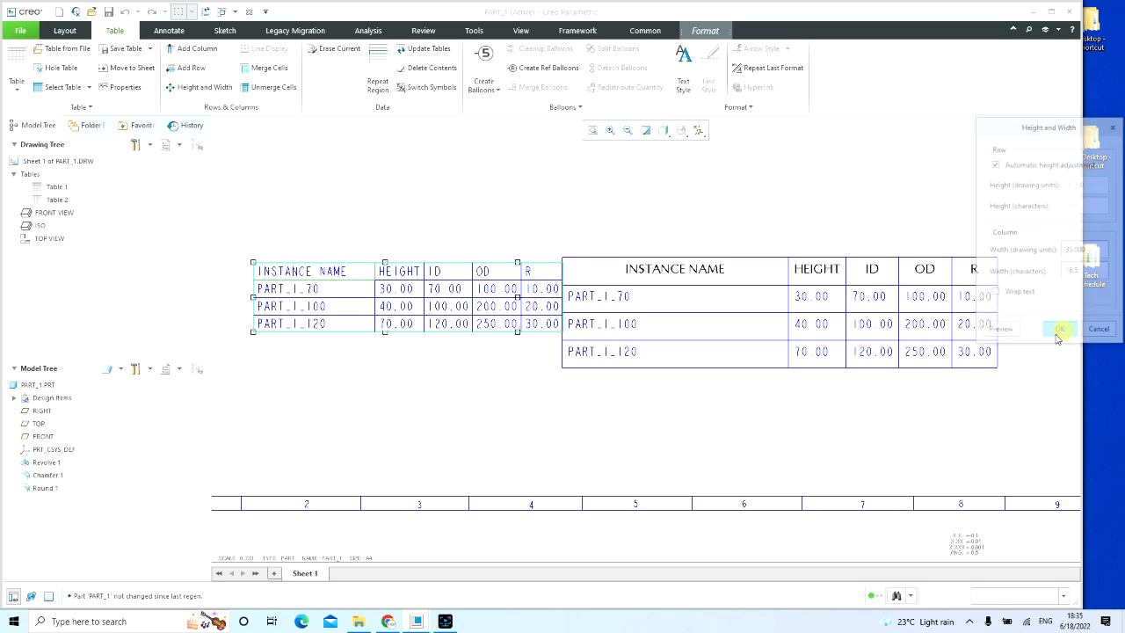
Step: Move the older, larger instance table farther to the right so it stands clear of the widened new table
{"action": "left_click", "coordinate": [759, 322]}
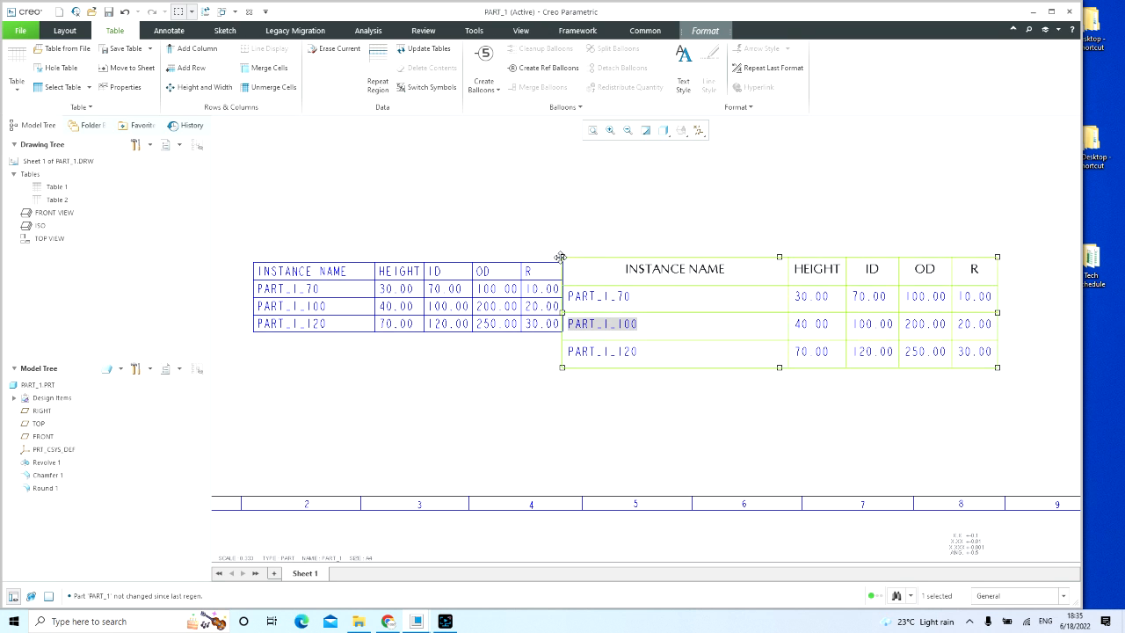
{"action": "left_click_drag", "start_coordinate": [562, 258], "coordinate": [666, 240]}
{"action": "left_click", "coordinate": [600, 363]}
{"action": "scroll", "coordinate": [528, 369], "scroll_direction": "down", "scroll_amount": 3}
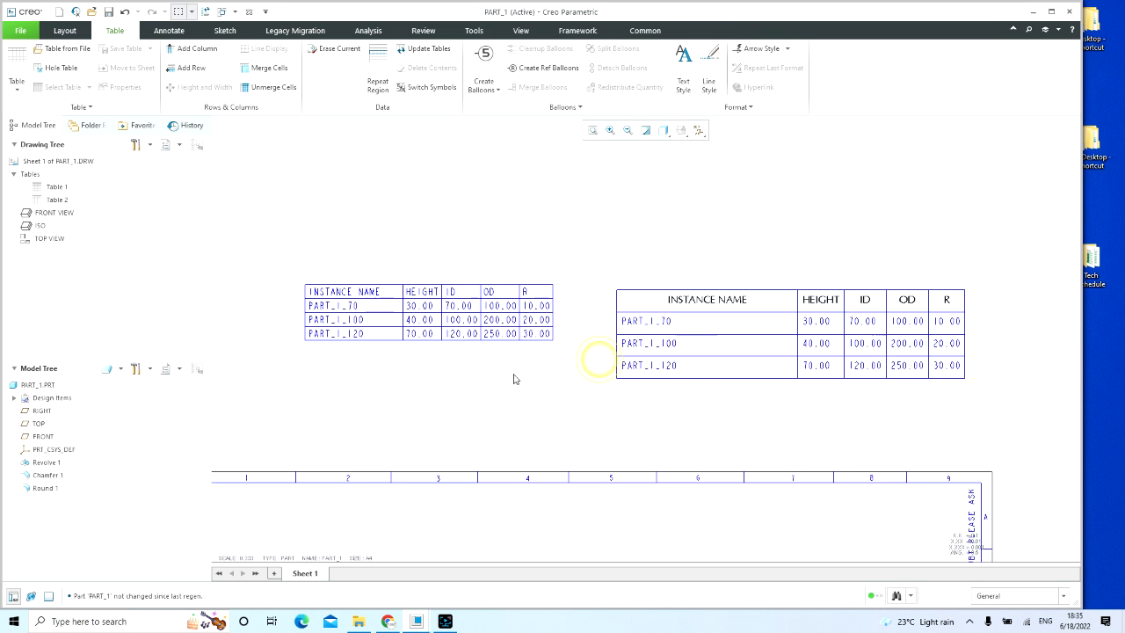
Step: Apply the font ttf_font to the header row of the new repeat region table
{"action": "scroll", "coordinate": [505, 370], "scroll_direction": "up", "scroll_amount": 2}
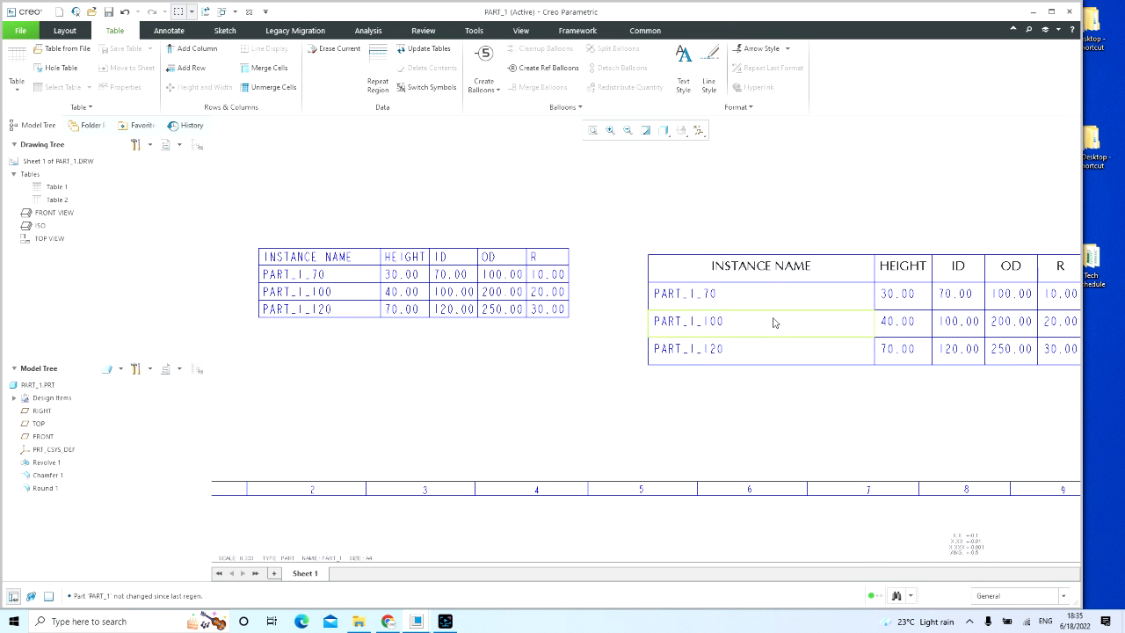
{"action": "middle_click_drag", "start_coordinate": [361, 318], "coordinate": [370, 347]}
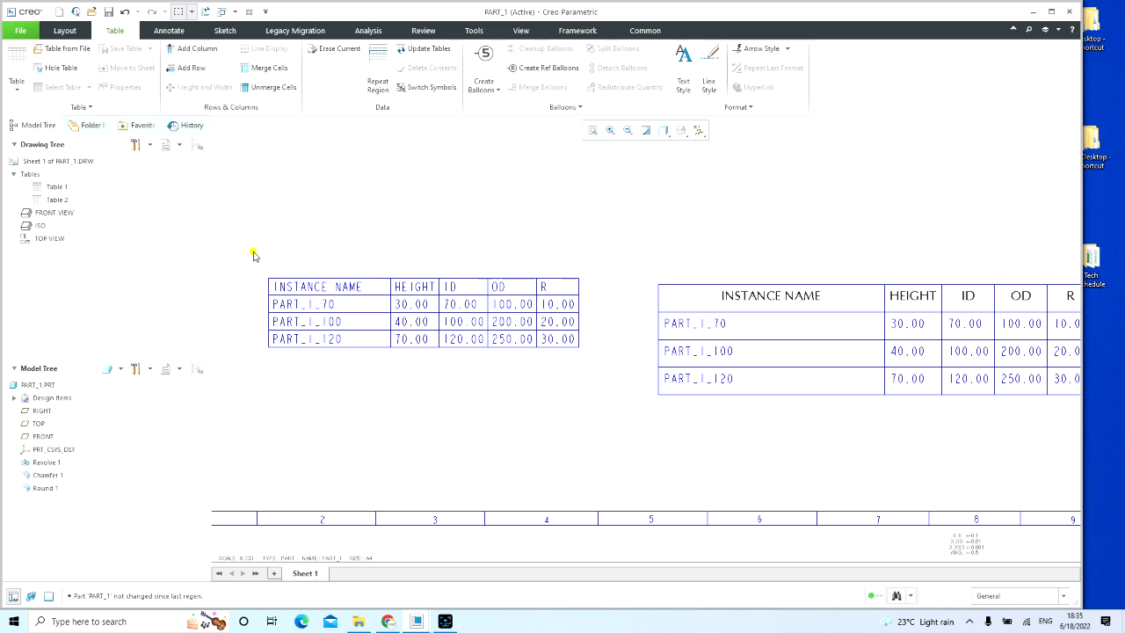
{"action": "mouse_move", "coordinate": [252, 251]}
{"action": "left_mouse_down"}
{"action": "mouse_move", "coordinate": [396, 296]}
{"action": "mouse_move", "coordinate": [597, 304]}
{"action": "left_mouse_up"}
{"action": "right_click", "coordinate": [480, 215]}
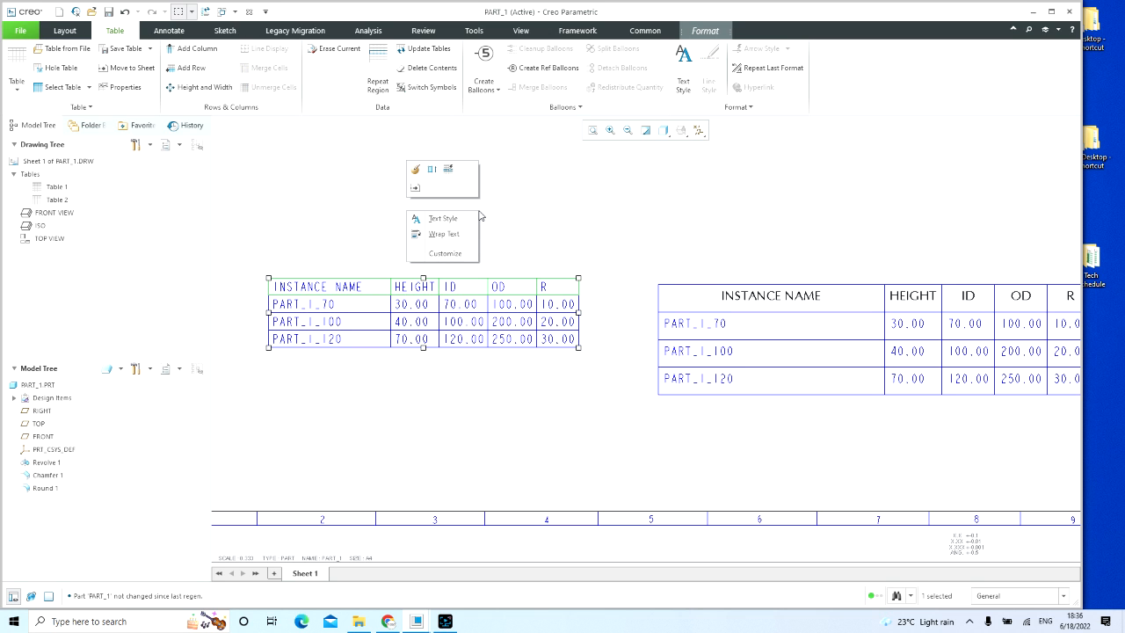
{"action": "left_click", "coordinate": [442, 219]}
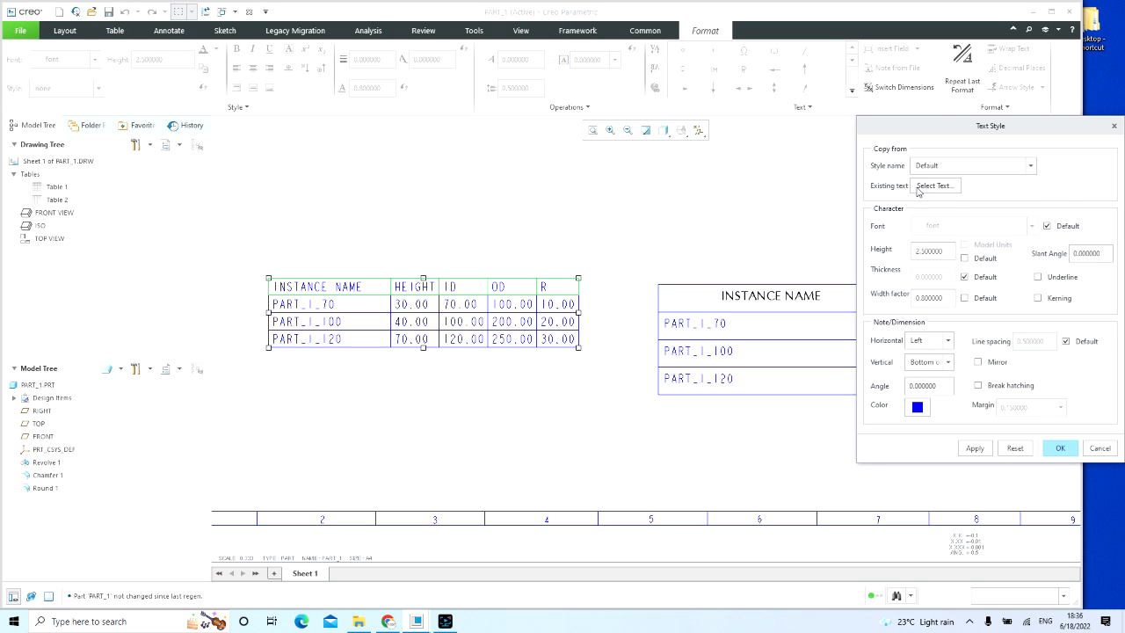
{"action": "left_click", "coordinate": [1056, 228]}
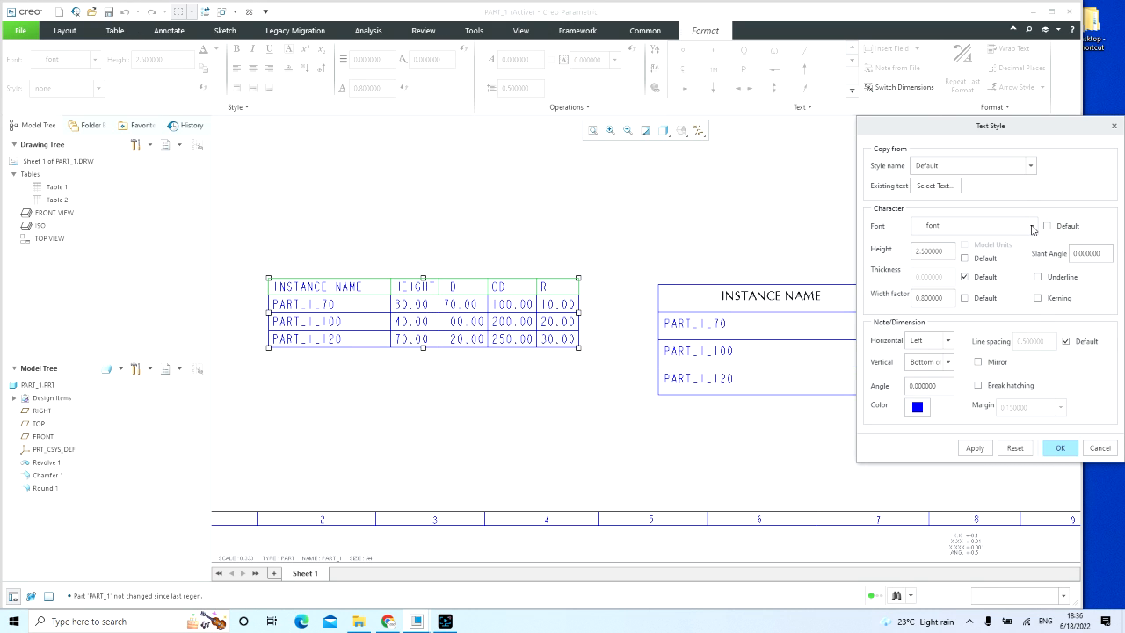
{"action": "left_click", "coordinate": [1032, 226]}
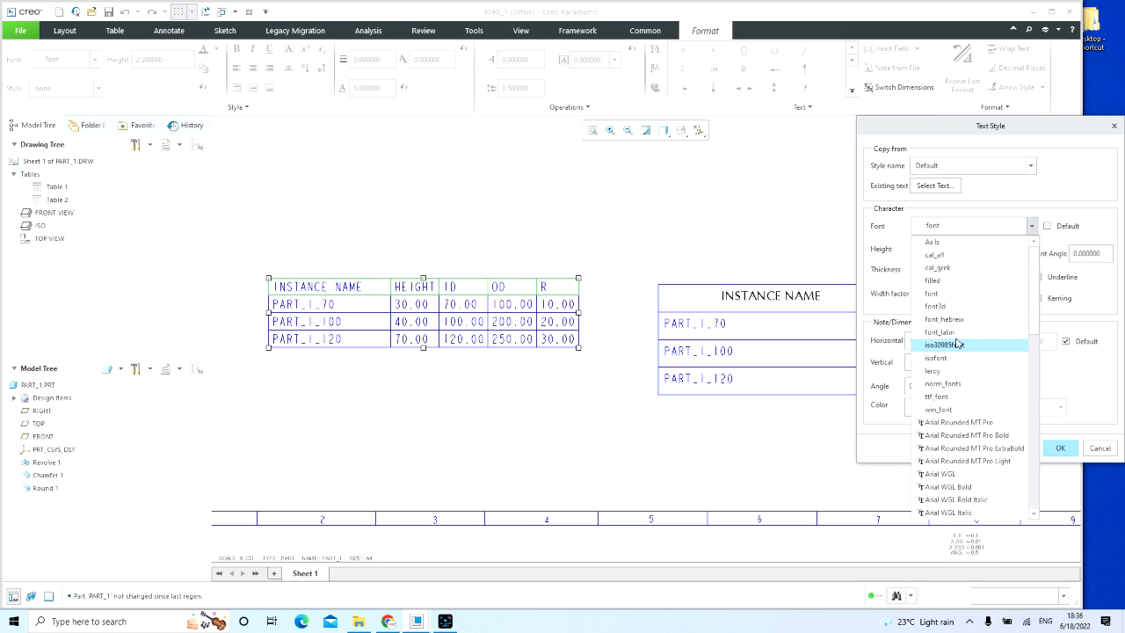
{"action": "left_click", "coordinate": [972, 396]}
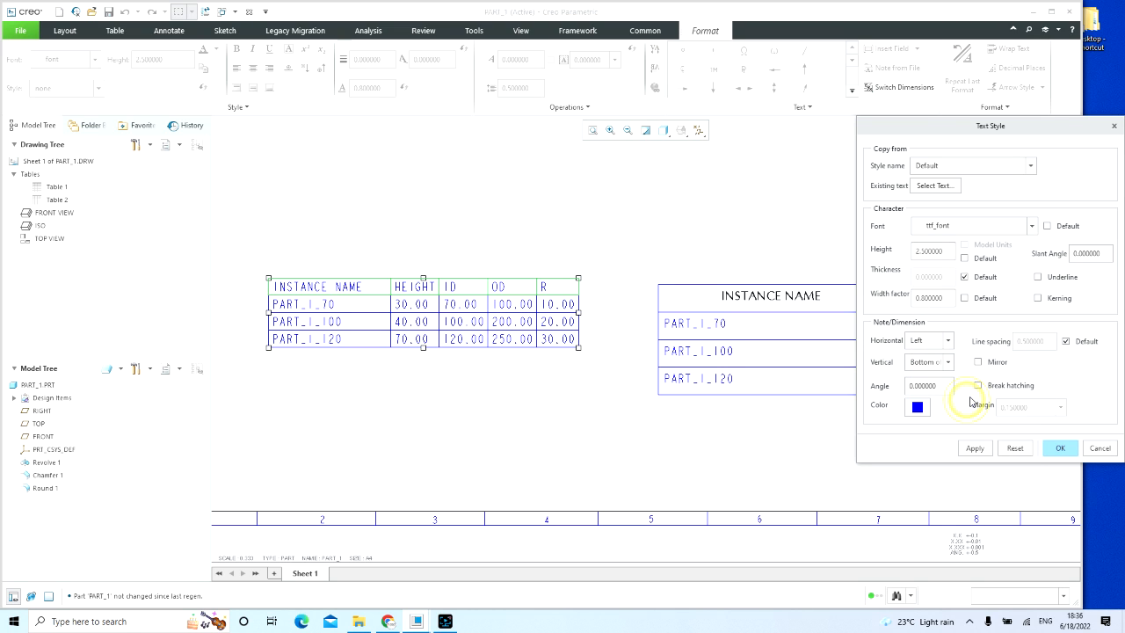
{"action": "left_click", "coordinate": [974, 448]}
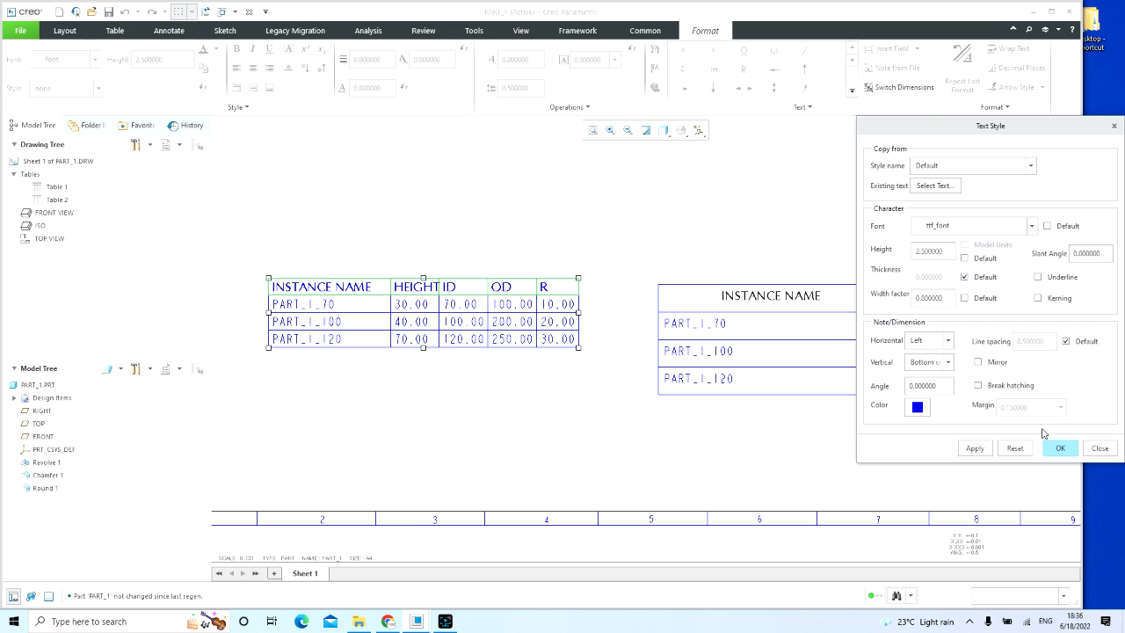
Step: Set the text height of the new table's header row to 2
{"action": "double_click", "coordinate": [932, 252]}
{"action": "type", "text": "2"}
{"action": "left_click", "coordinate": [974, 449]}
{"action": "left_click", "coordinate": [1057, 448]}
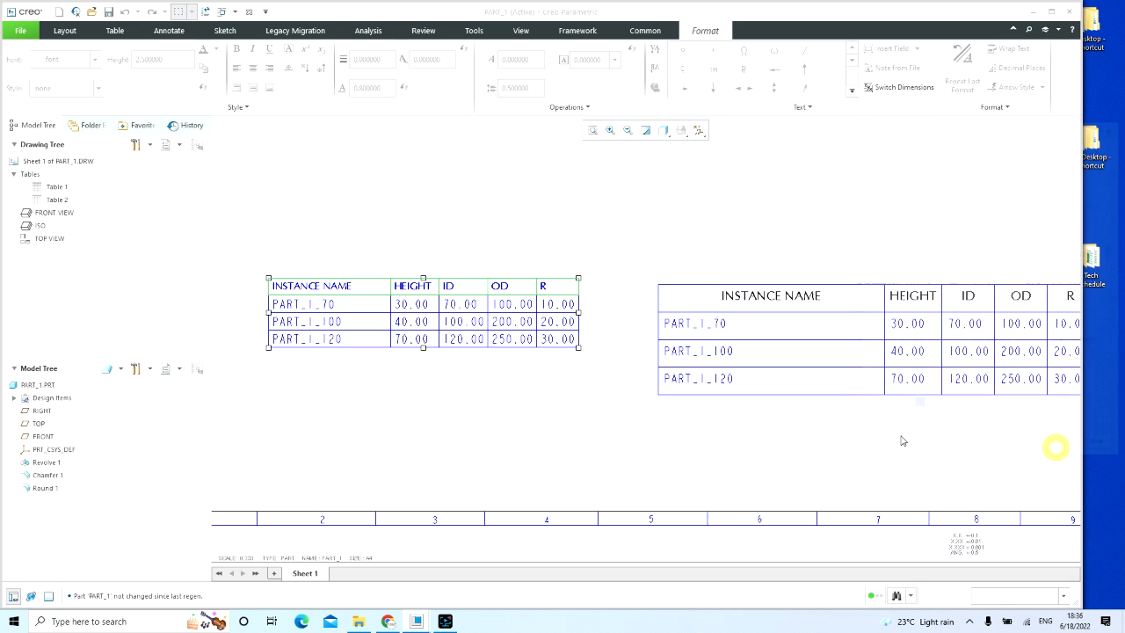
Step: Set the text height of the three instance rows in the new repeat region table to 2
{"action": "scroll", "coordinate": [413, 392], "scroll_direction": "up", "scroll_amount": 2}
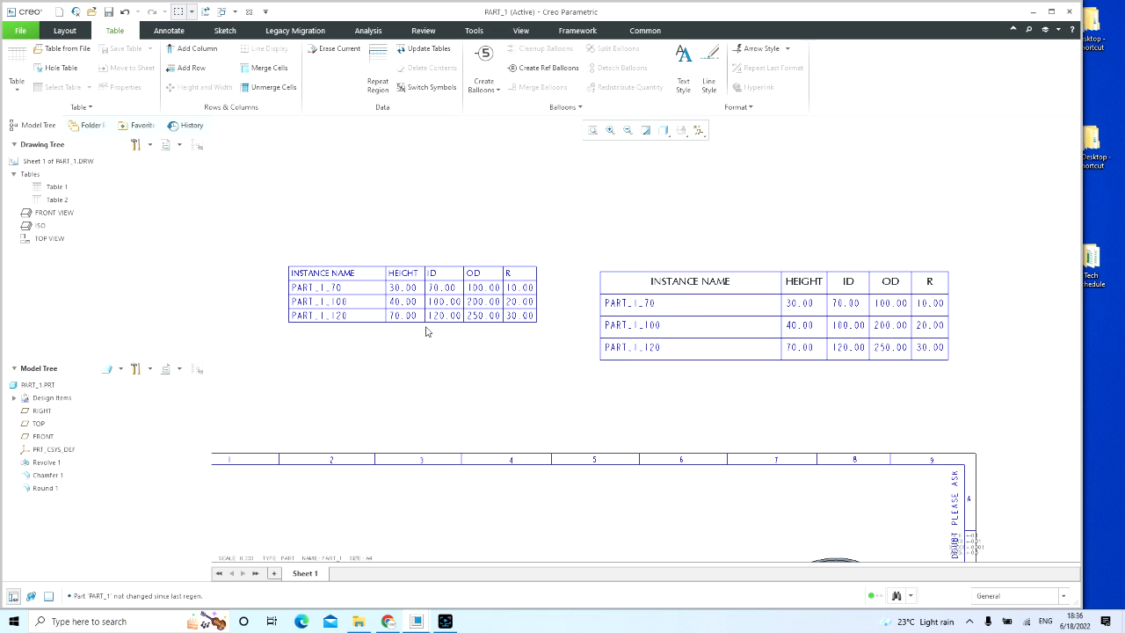
{"action": "left_click_drag", "start_coordinate": [278, 282], "coordinate": [580, 371]}
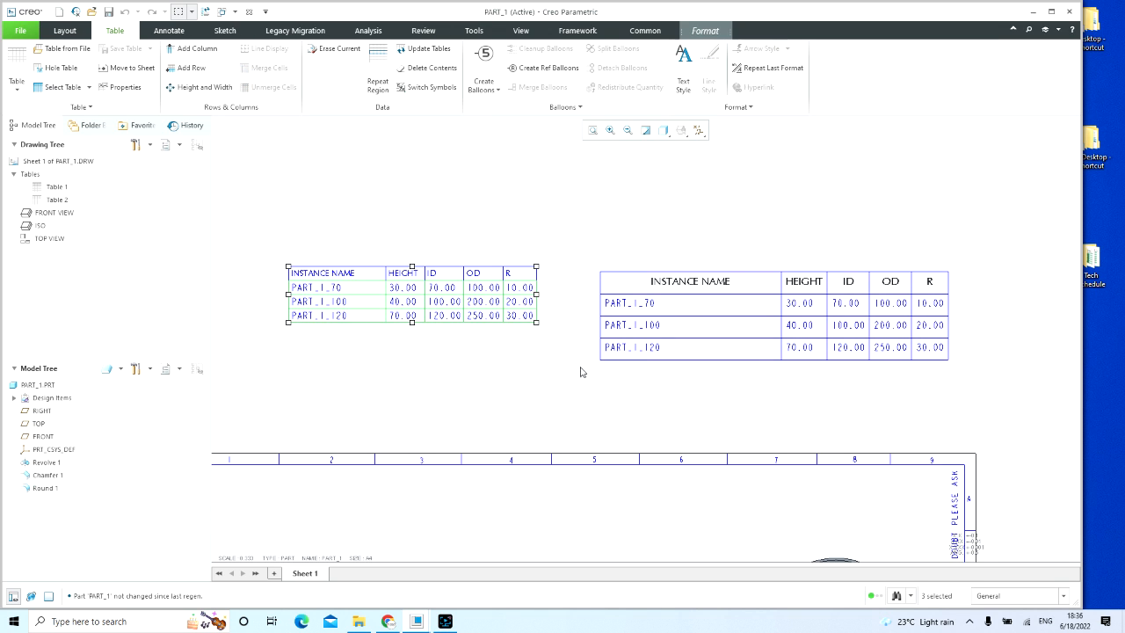
{"action": "right_click", "coordinate": [501, 253]}
{"action": "left_click", "coordinate": [470, 256]}
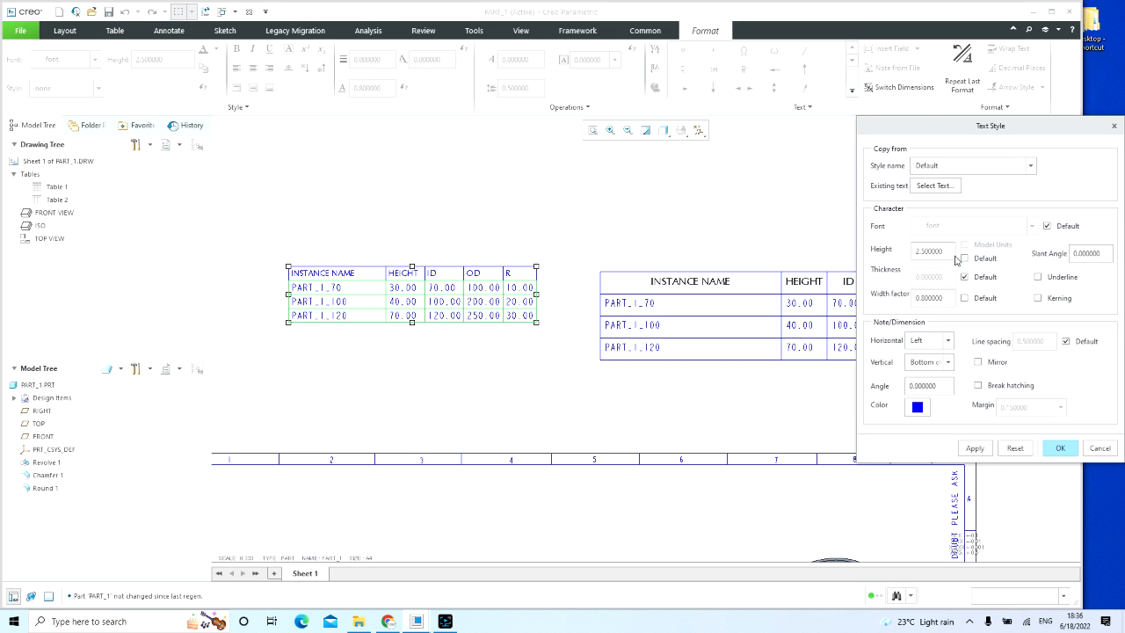
{"action": "left_click_drag", "start_coordinate": [953, 251], "coordinate": [916, 251]}
{"action": "type", "text": "2"}
{"action": "left_click", "coordinate": [975, 448]}
{"action": "left_click", "coordinate": [1060, 448]}
{"action": "left_click", "coordinate": [540, 376]}
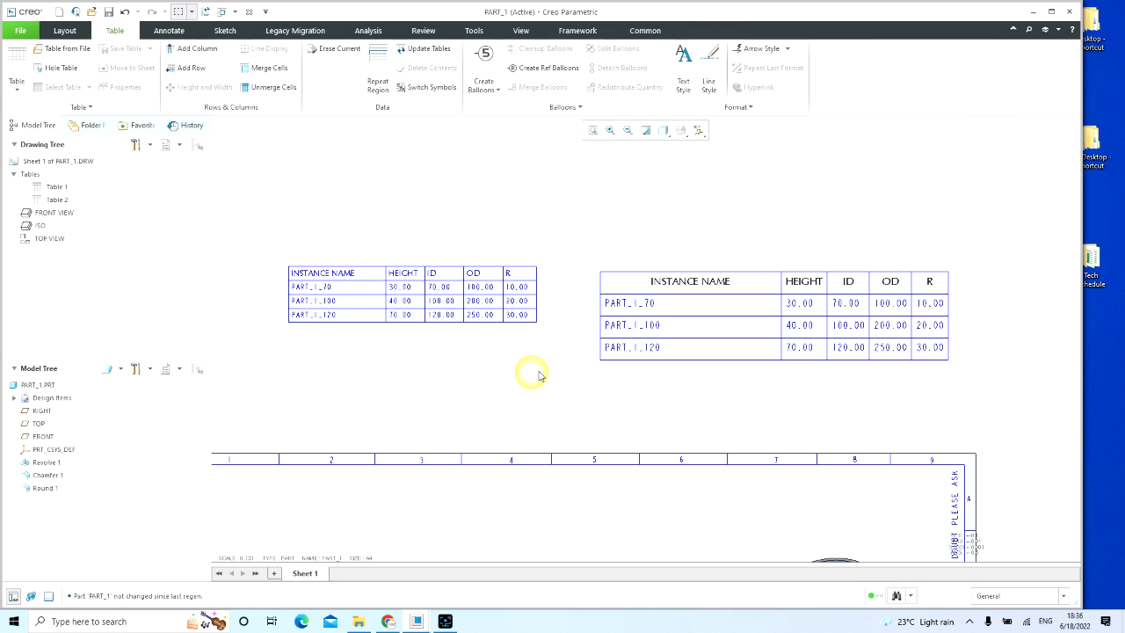
{"action": "left_click", "coordinate": [506, 391]}
Step: Set the new table's repeat region to No Default sorting so its columns follow the database order
{"action": "middle_click_drag", "start_coordinate": [758, 377], "coordinate": [726, 338]}
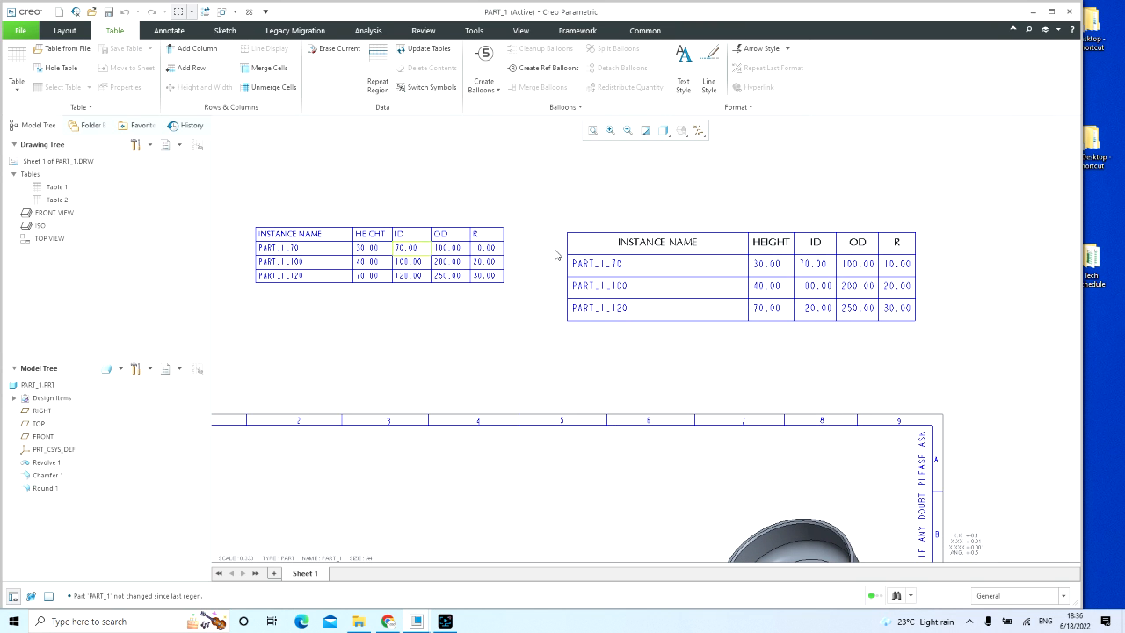
{"action": "scroll", "coordinate": [482, 344], "scroll_direction": "down", "scroll_amount": 4}
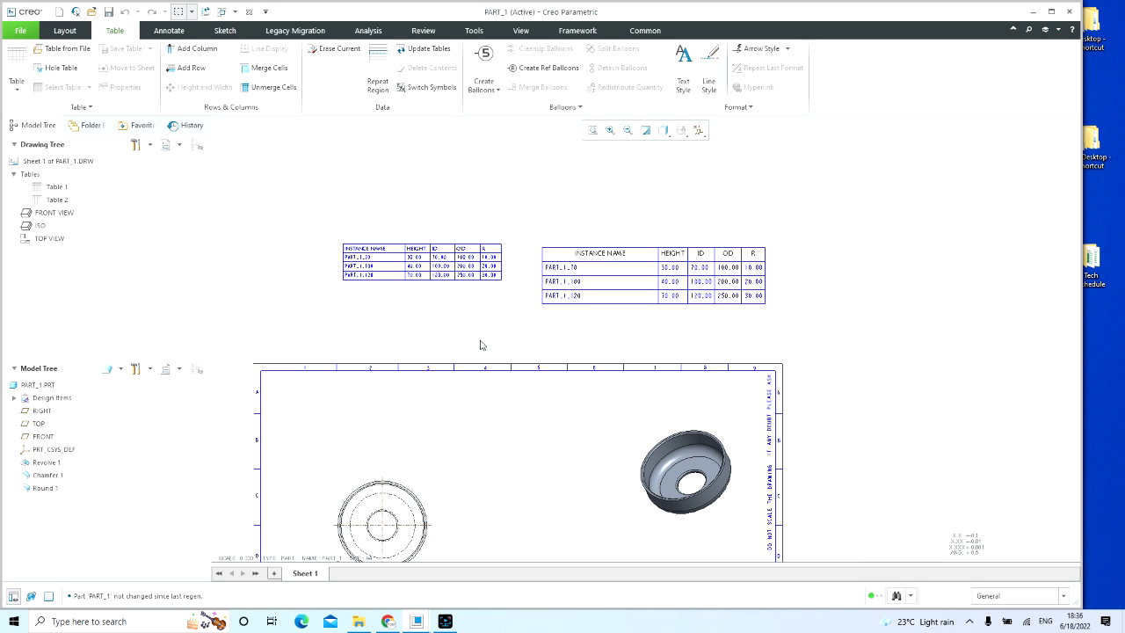
{"action": "scroll", "coordinate": [515, 378], "scroll_direction": "down", "scroll_amount": 2}
{"action": "scroll", "coordinate": [501, 216], "scroll_direction": "down", "scroll_amount": 4}
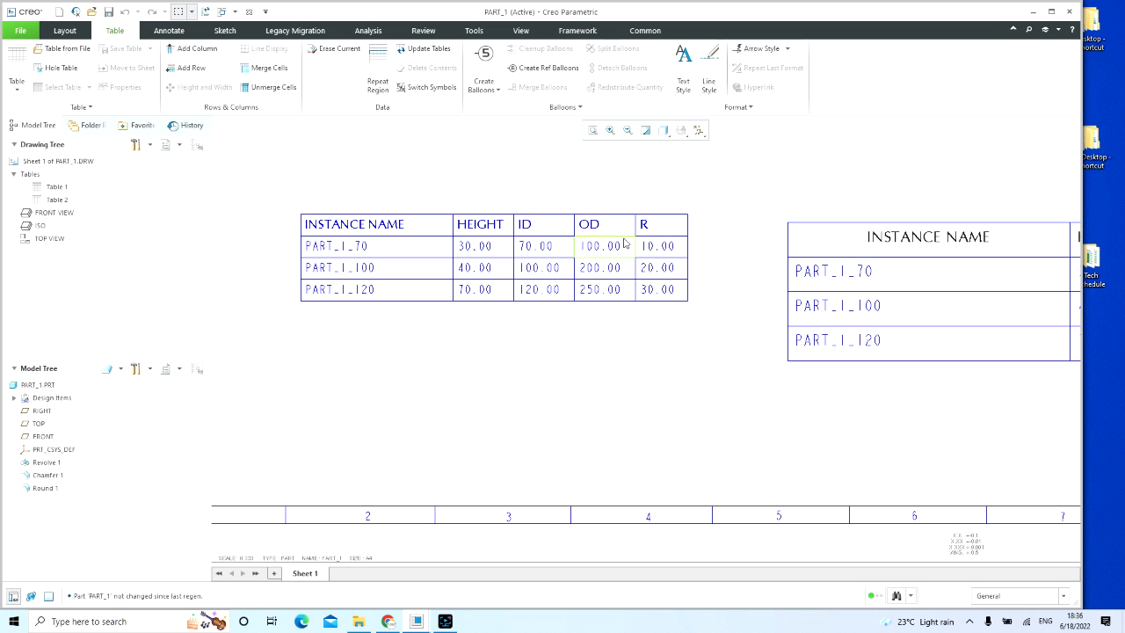
{"action": "left_click_drag", "start_coordinate": [273, 157], "coordinate": [764, 393]}
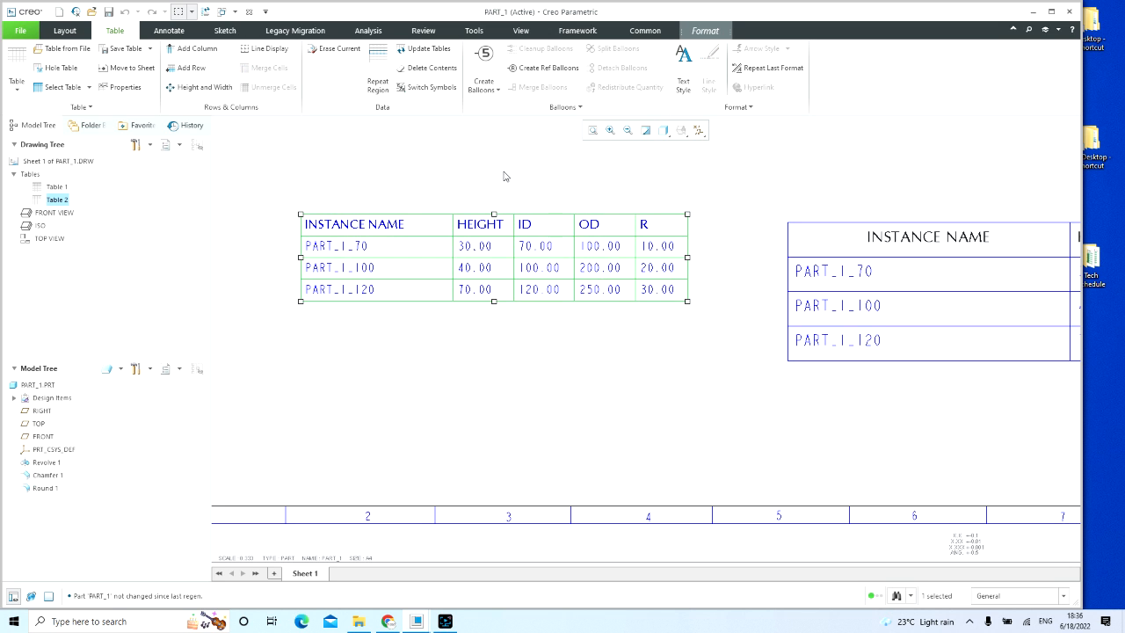
{"action": "left_click", "coordinate": [378, 81]}
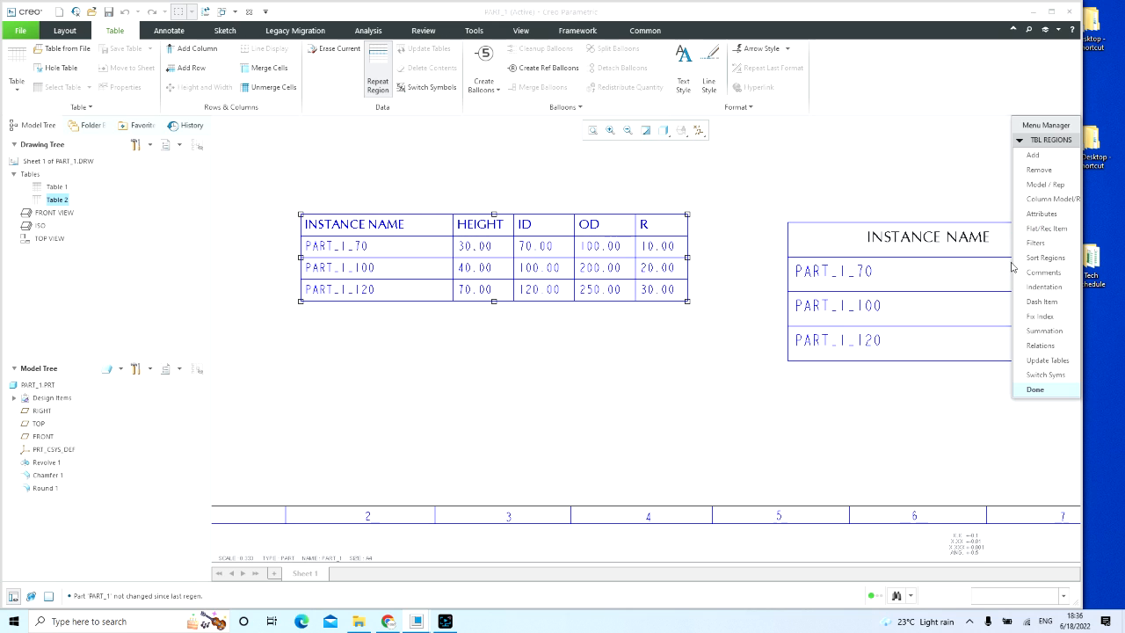
{"action": "left_click", "coordinate": [1044, 258]}
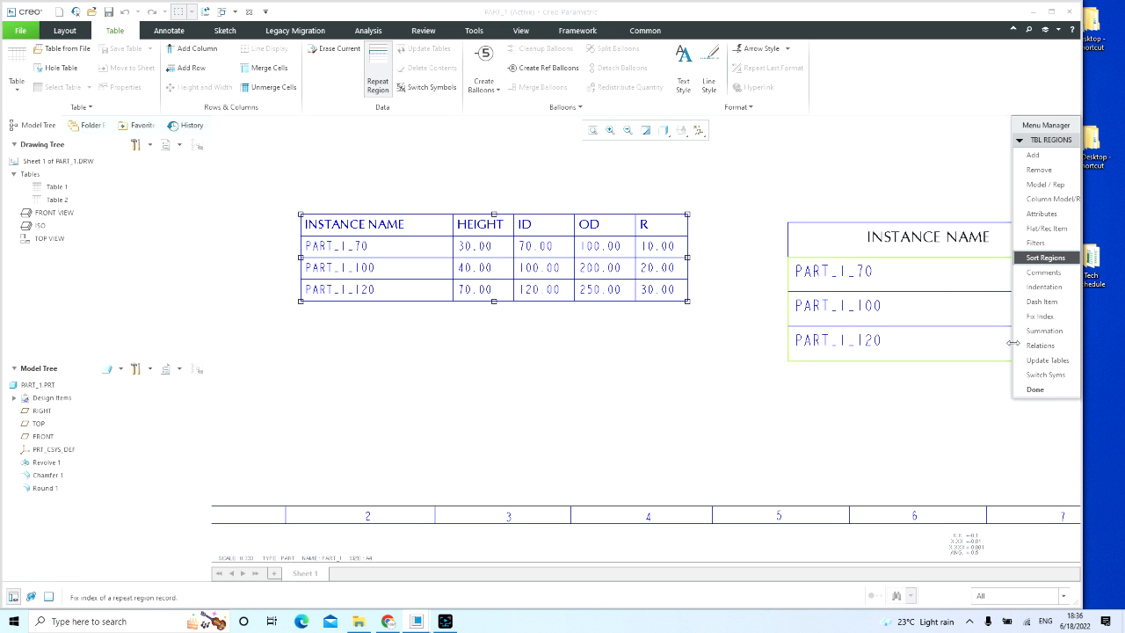
{"action": "left_click", "coordinate": [590, 252]}
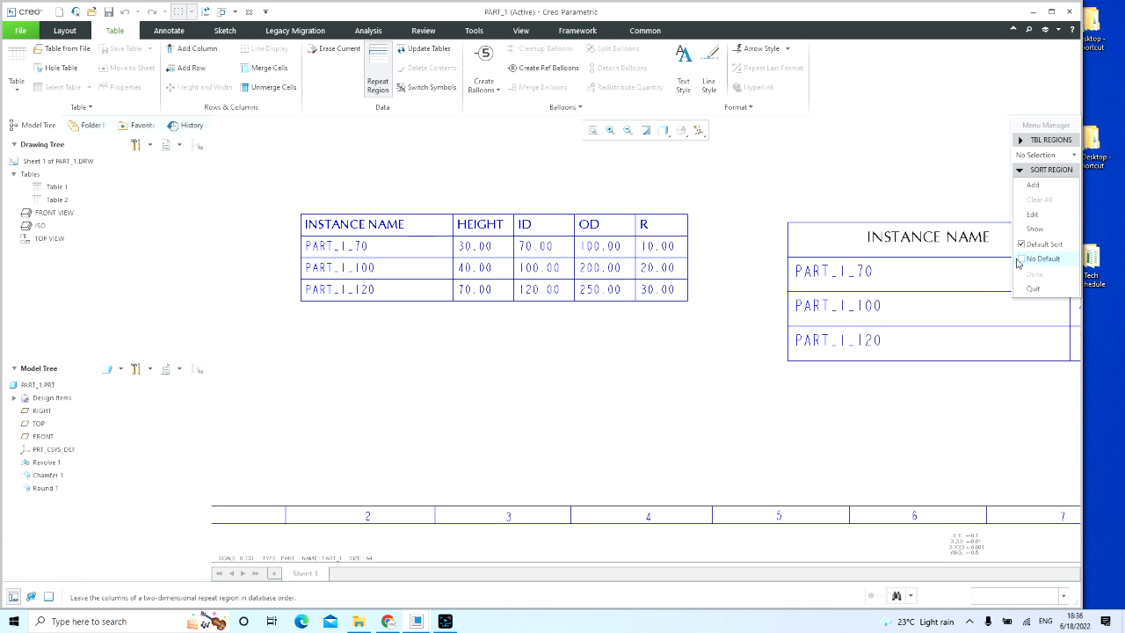
{"action": "left_click", "coordinate": [1028, 259]}
{"action": "left_click", "coordinate": [1034, 273]}
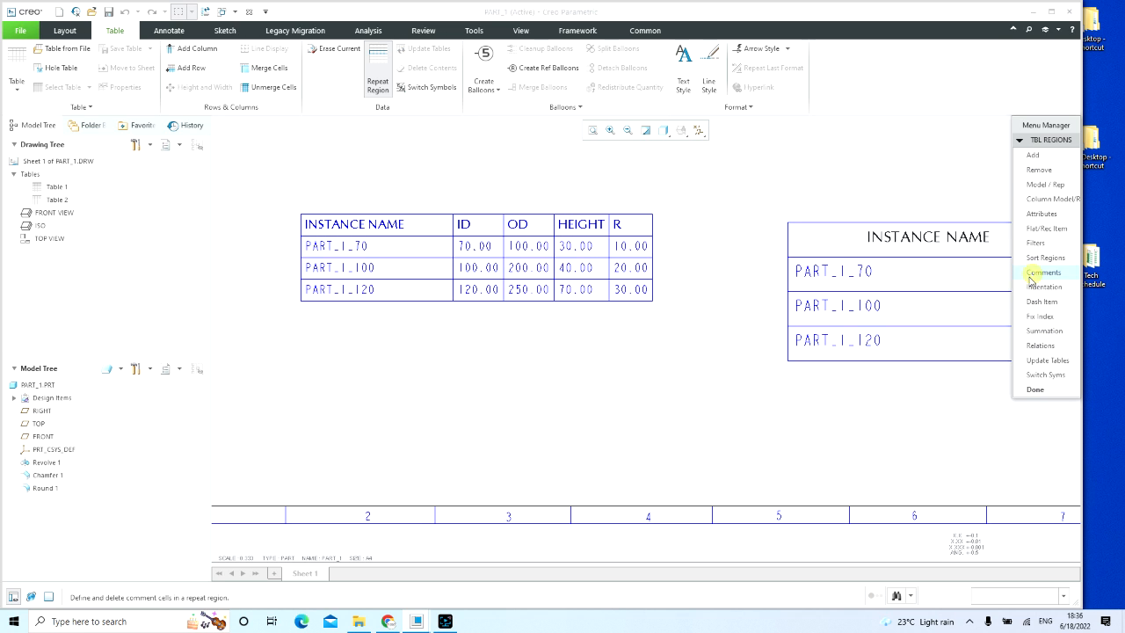
{"action": "left_click", "coordinate": [1033, 389]}
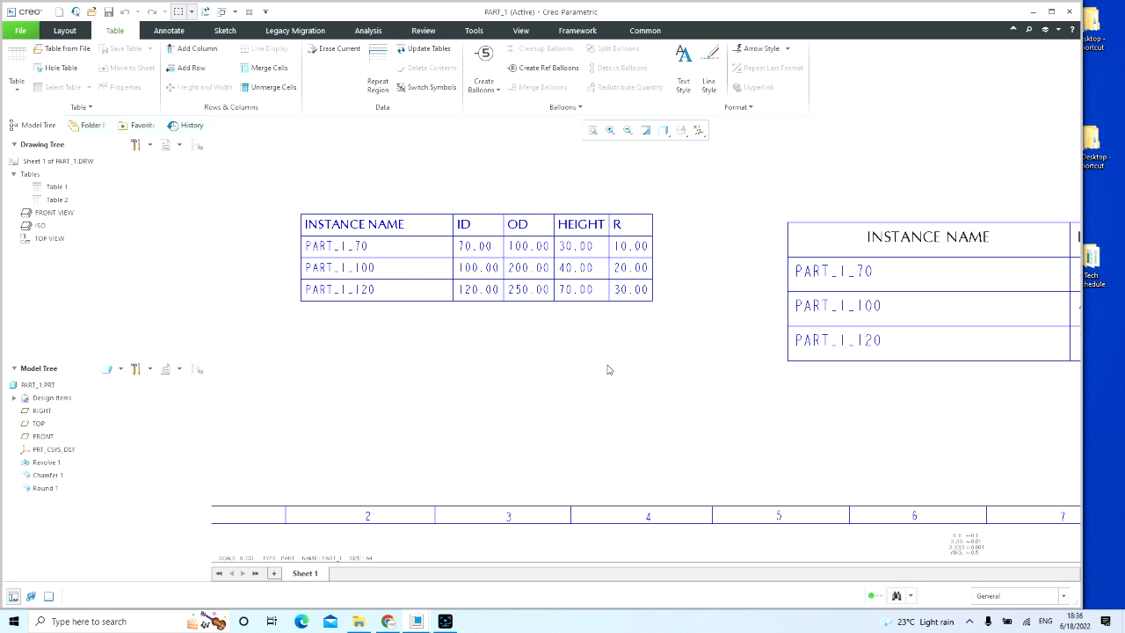
Step: Compare the column order and values of the new repeat region table with those of the older instance table
{"action": "scroll", "coordinate": [606, 369], "scroll_direction": "down", "scroll_amount": 3}
{"action": "middle_click_drag", "start_coordinate": [600, 366], "coordinate": [512, 311]}
{"action": "left_click", "coordinate": [503, 275]}
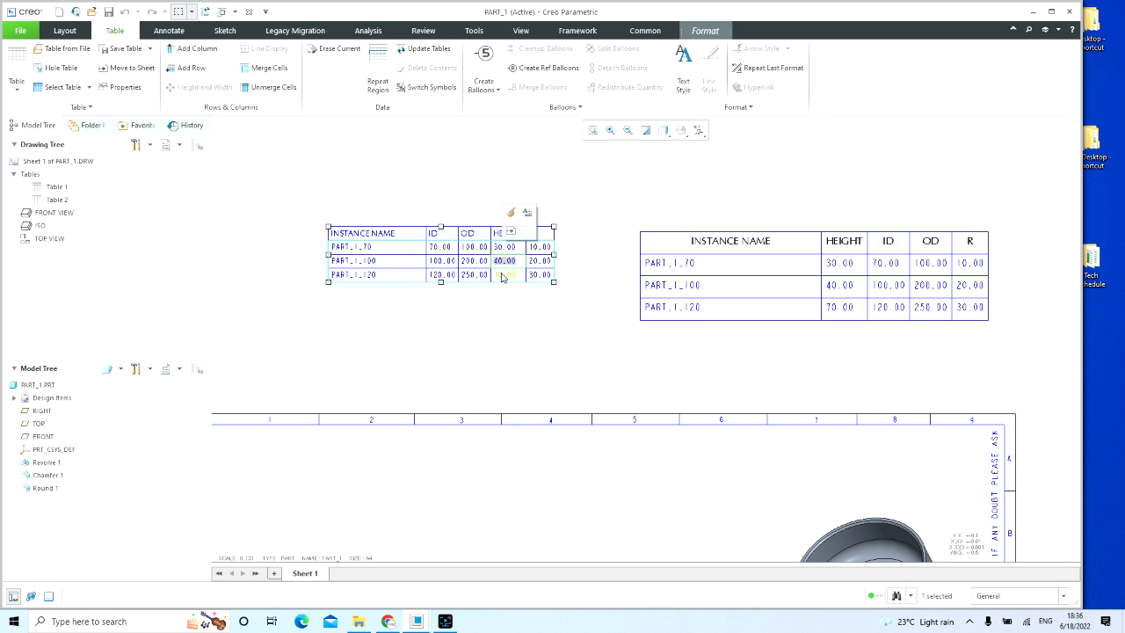
{"action": "left_click", "coordinate": [517, 352]}
{"action": "scroll", "coordinate": [367, 274], "scroll_direction": "up", "scroll_amount": 1}
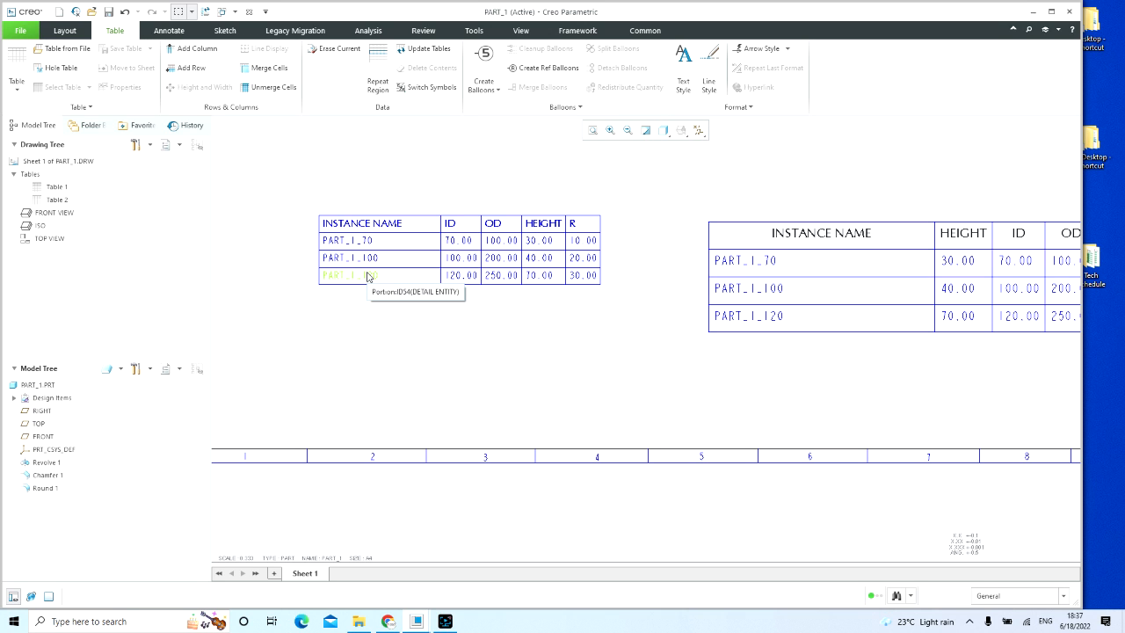
{"action": "scroll", "coordinate": [364, 246], "scroll_direction": "up", "scroll_amount": 3}
{"action": "scroll", "coordinate": [694, 244], "scroll_direction": "down", "scroll_amount": 4}
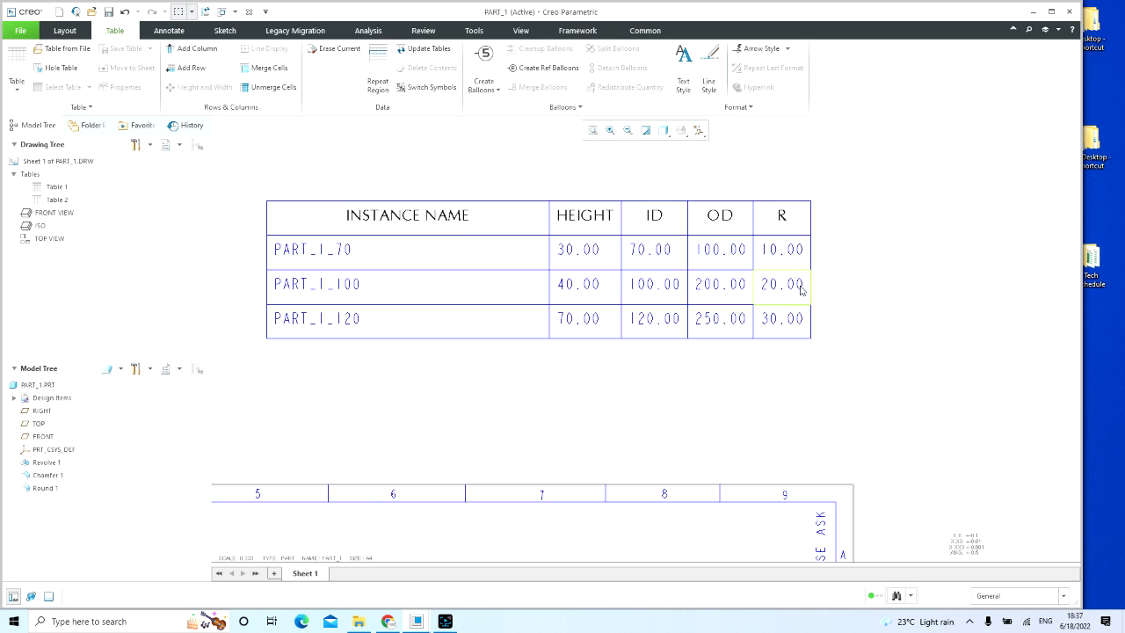
{"action": "middle_click_drag", "start_coordinate": [802, 290], "coordinate": [730, 260]}
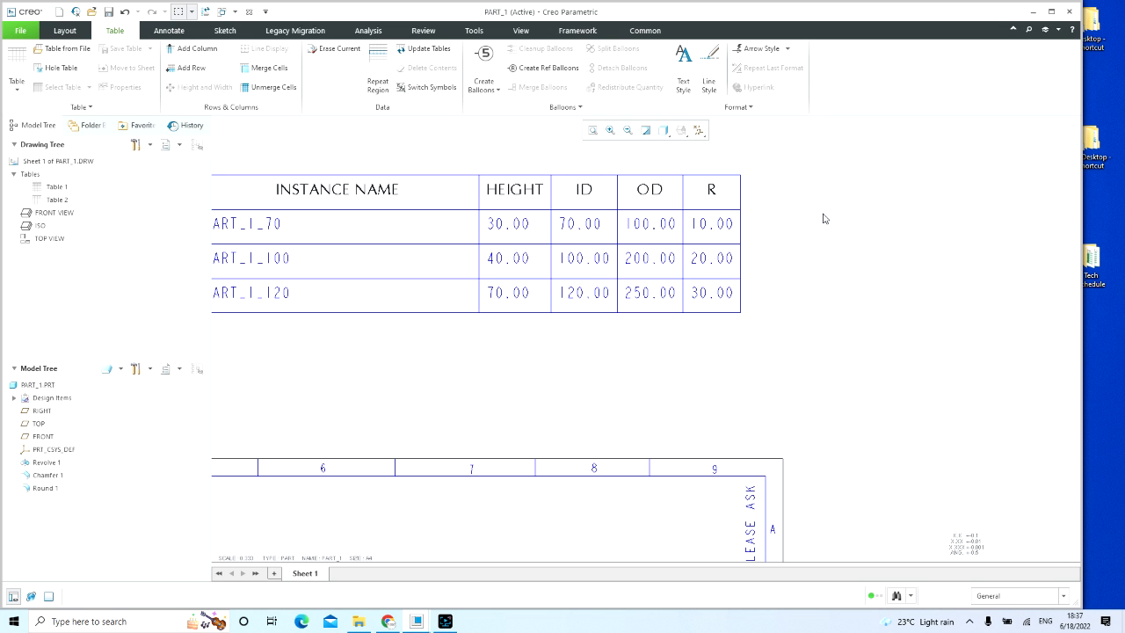
{"action": "scroll", "coordinate": [807, 231], "scroll_direction": "down", "scroll_amount": 3}
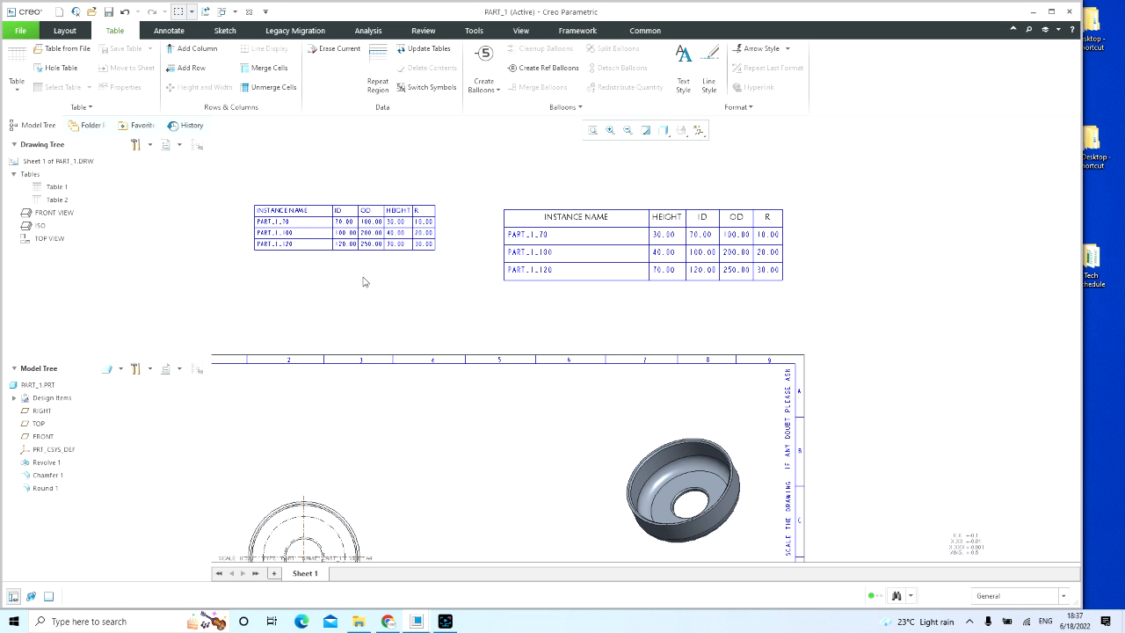
{"action": "middle_click_drag", "start_coordinate": [364, 282], "coordinate": [439, 301]}
{"action": "scroll", "coordinate": [835, 315], "scroll_direction": "up", "scroll_amount": 2}
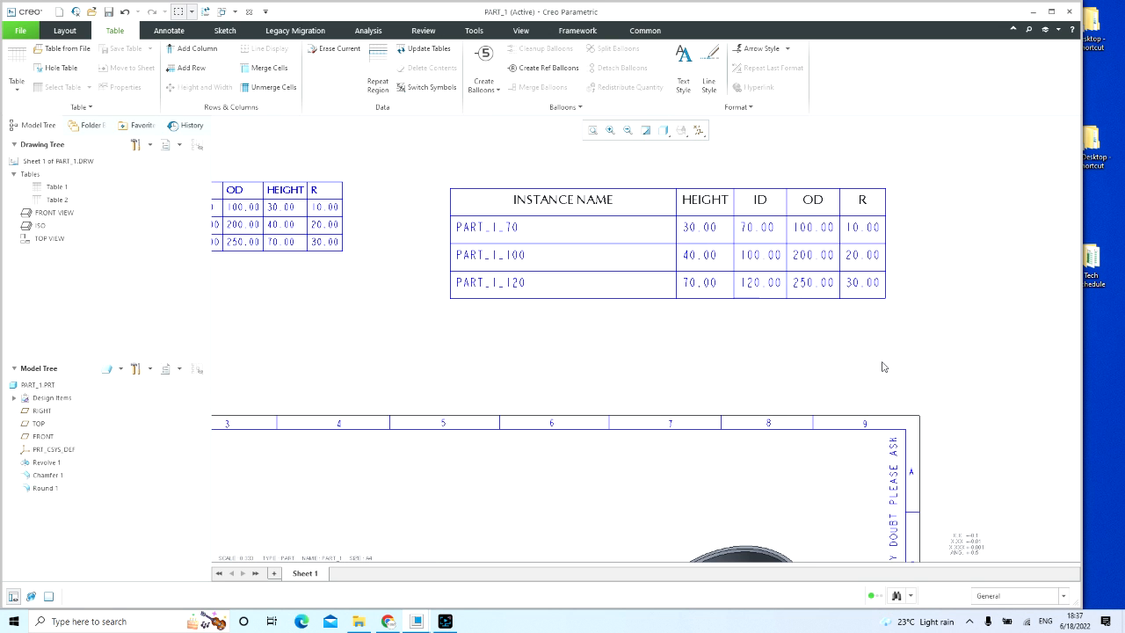
Step: Set the larger, older instance table's repeat region to No Default sorting
{"action": "middle_click_drag", "start_coordinate": [929, 333], "coordinate": [748, 374]}
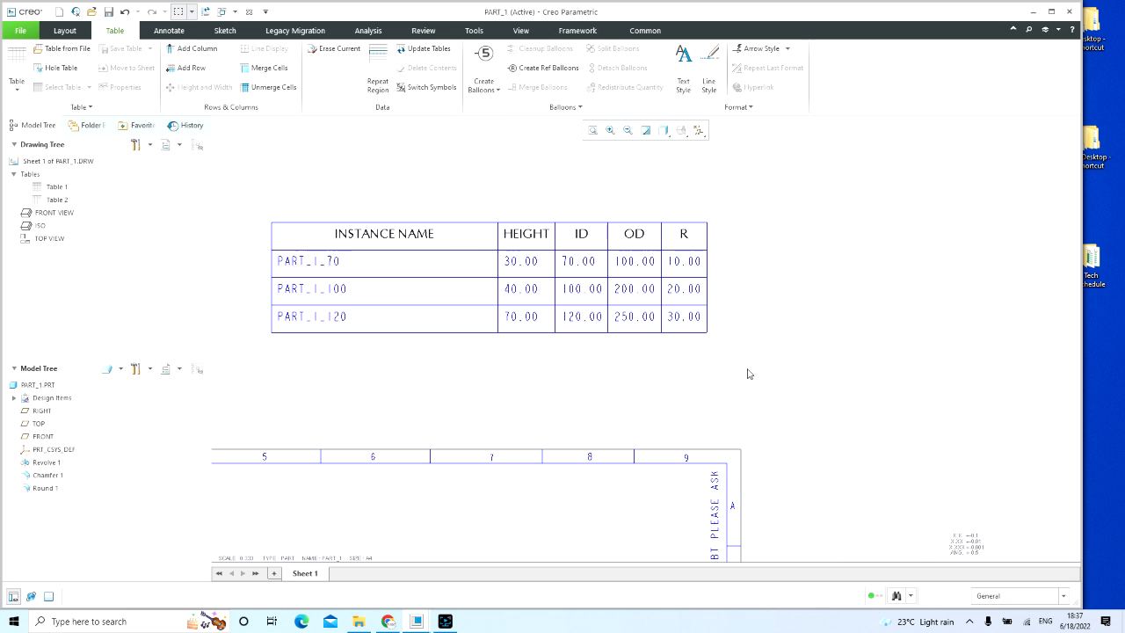
{"action": "left_click", "coordinate": [383, 66]}
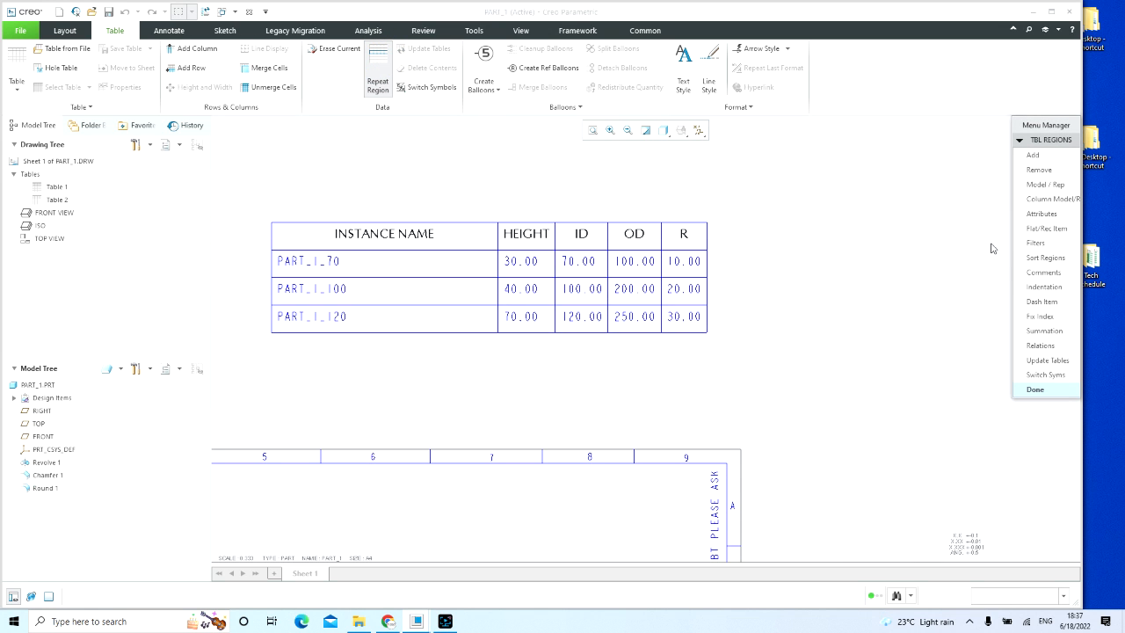
{"action": "left_click", "coordinate": [1036, 260]}
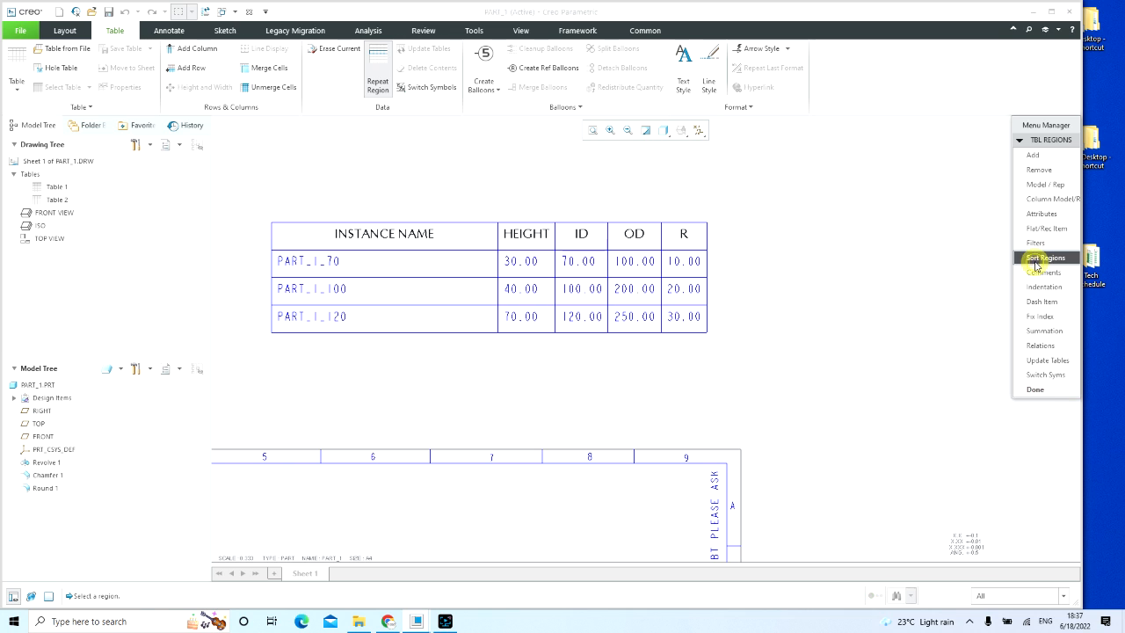
{"action": "left_click", "coordinate": [508, 278]}
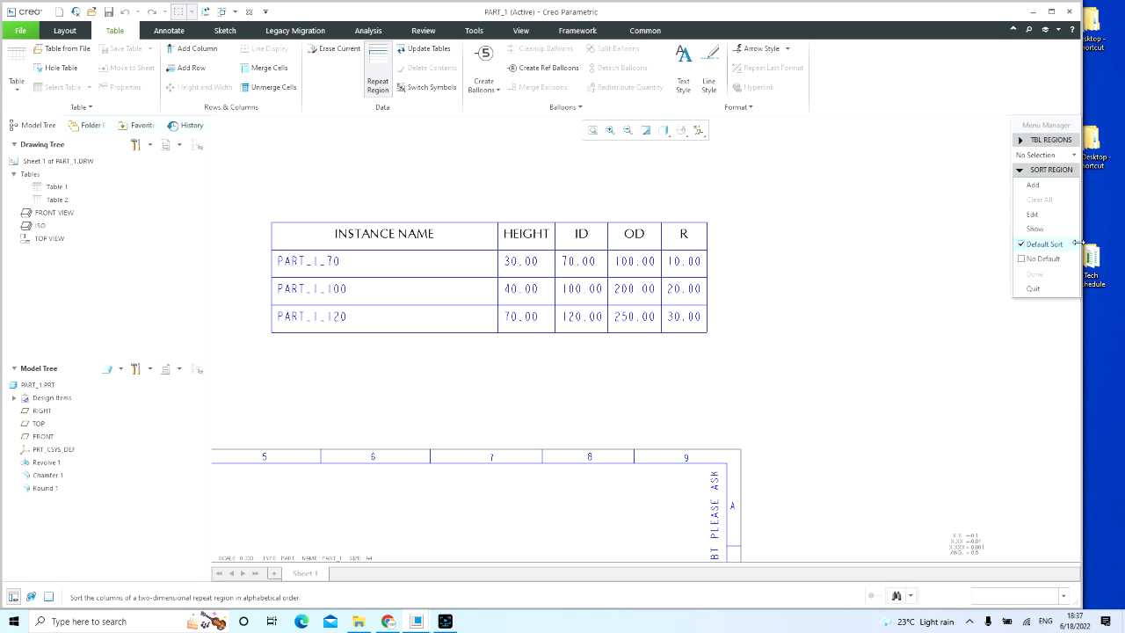
{"action": "left_click", "coordinate": [1034, 259]}
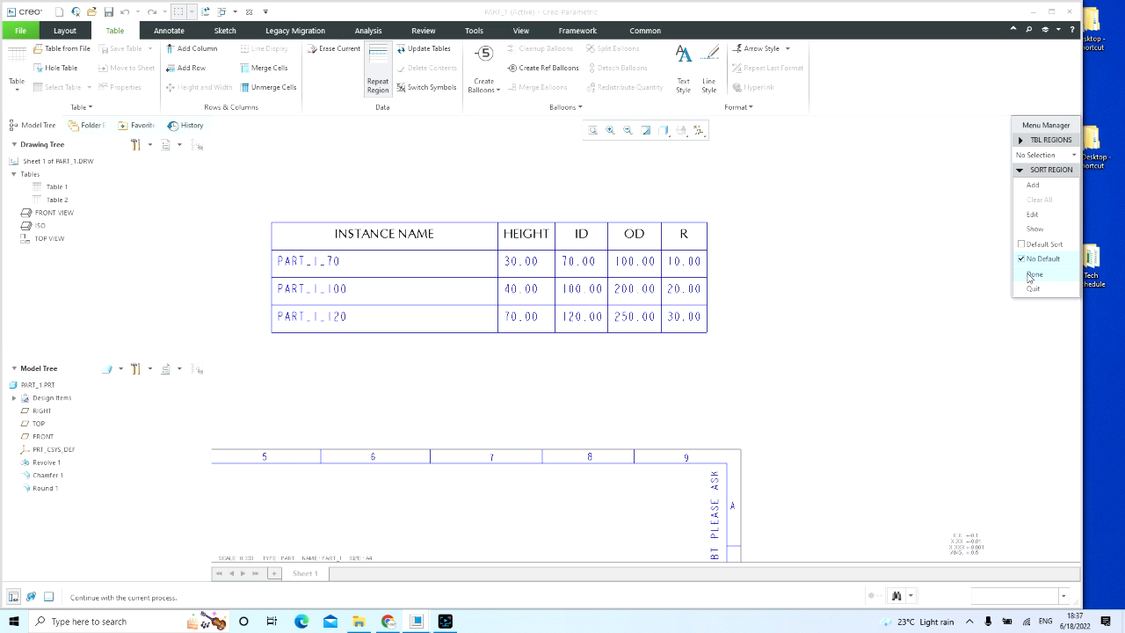
{"action": "left_click", "coordinate": [1031, 274]}
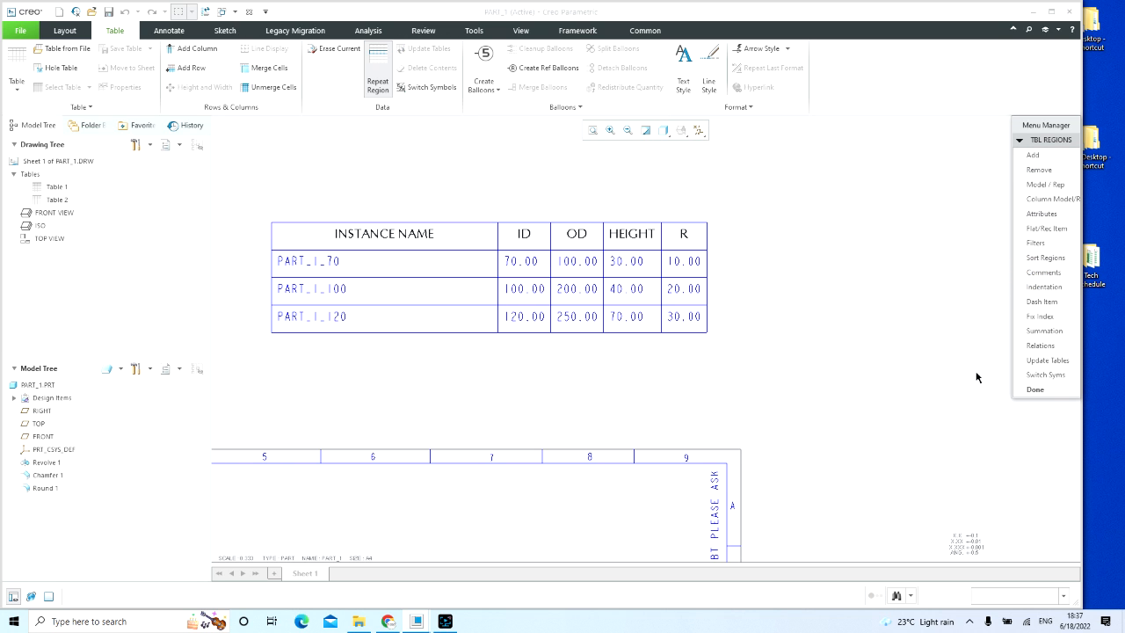
{"action": "left_click", "coordinate": [1036, 390]}
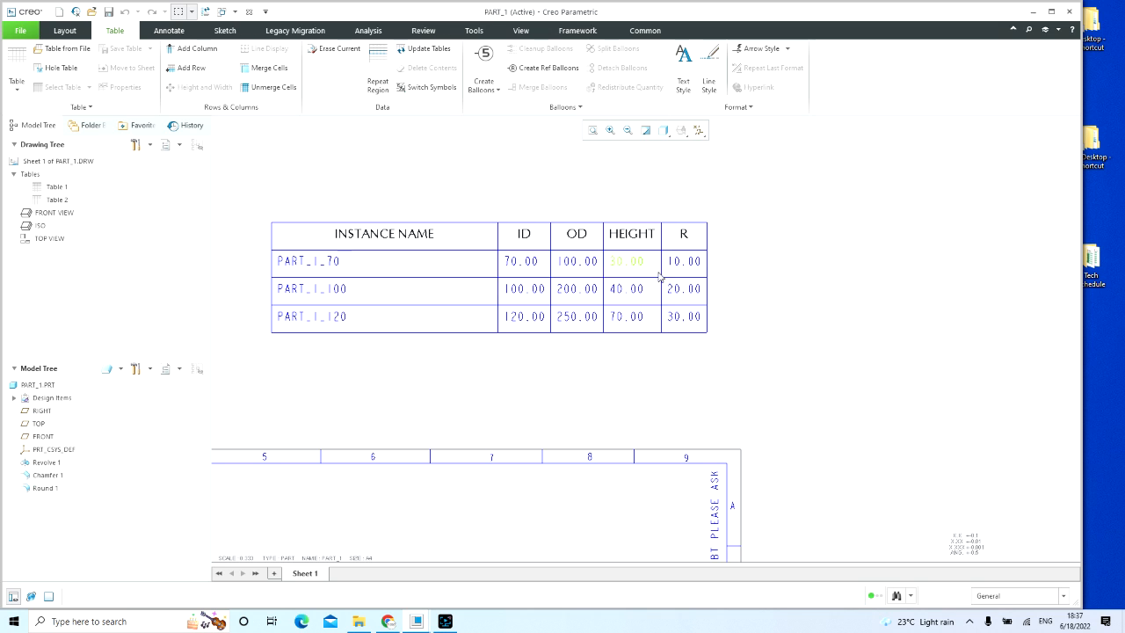
{"action": "left_click", "coordinate": [756, 264]}
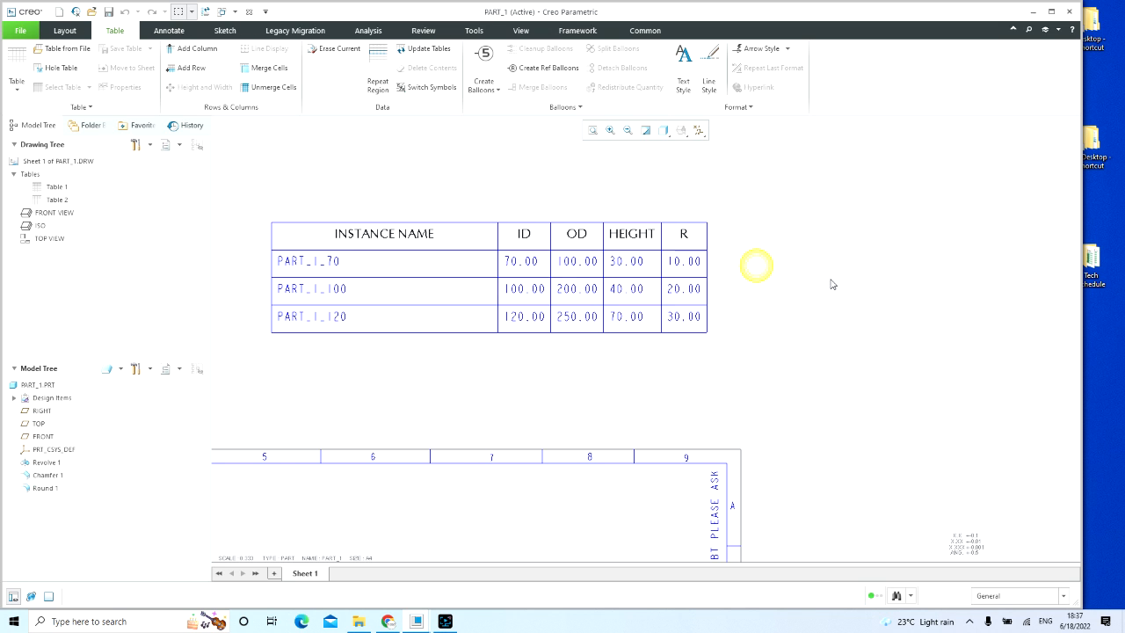
Step: Delete the larger, older instance table beside the new one above the drawing sheet
{"action": "scroll", "coordinate": [831, 279], "scroll_direction": "up", "scroll_amount": 4}
{"action": "left_click_drag", "start_coordinate": [570, 249], "coordinate": [844, 328]}
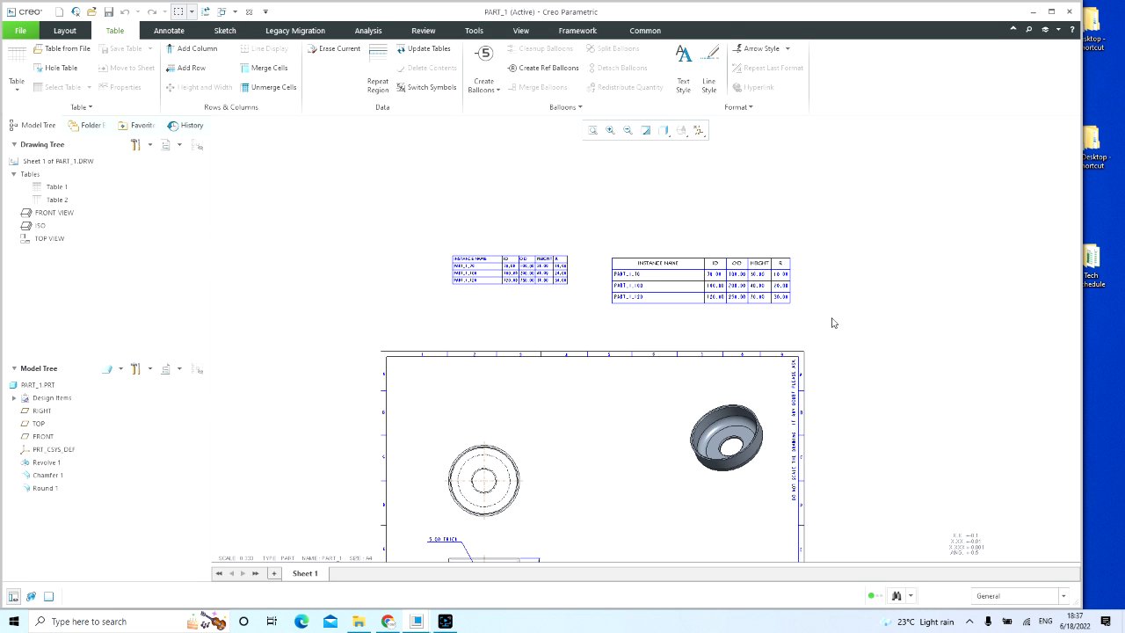
{"action": "key", "text": "Delete"}
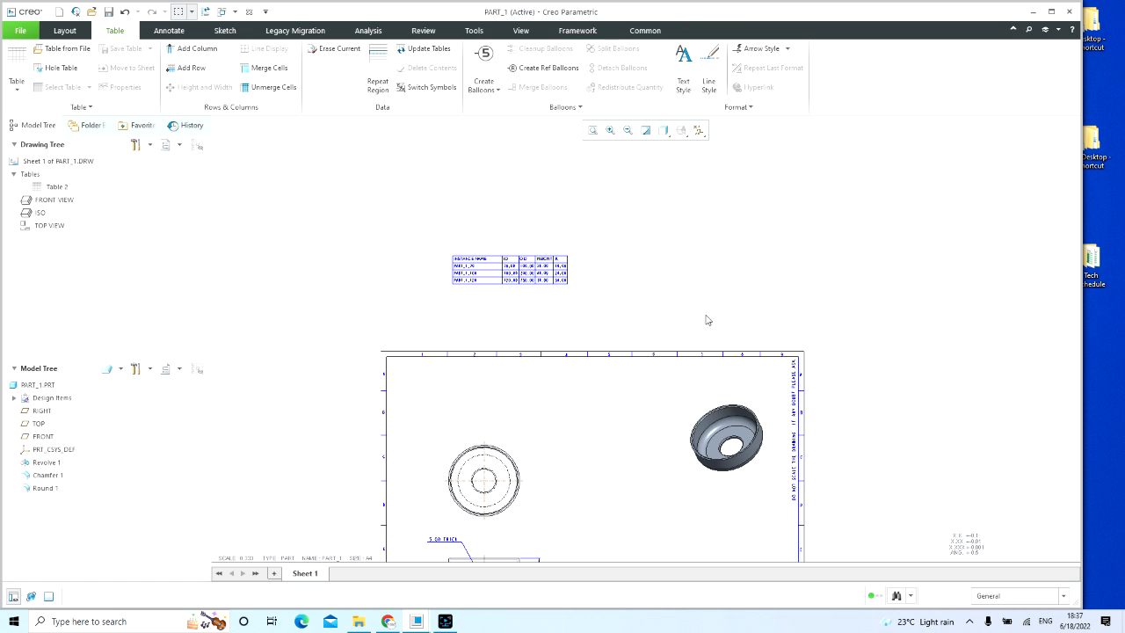
{"action": "scroll", "coordinate": [502, 273], "scroll_direction": "up", "scroll_amount": 3}
{"action": "scroll", "coordinate": [503, 274], "scroll_direction": "up", "scroll_amount": 3}
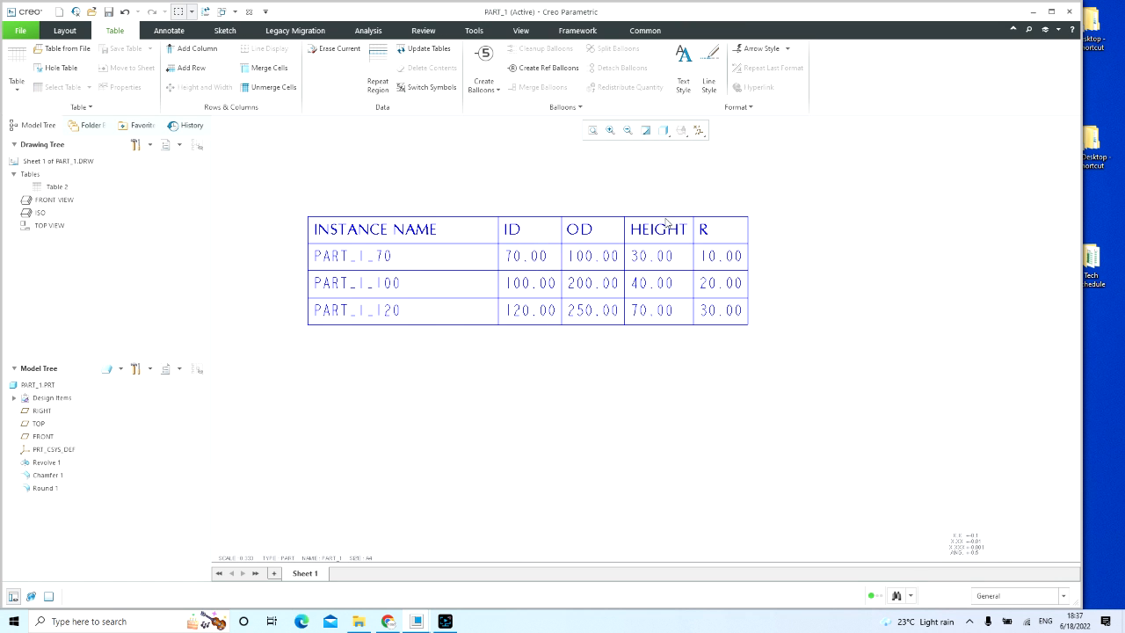
{"action": "left_click", "coordinate": [539, 233]}
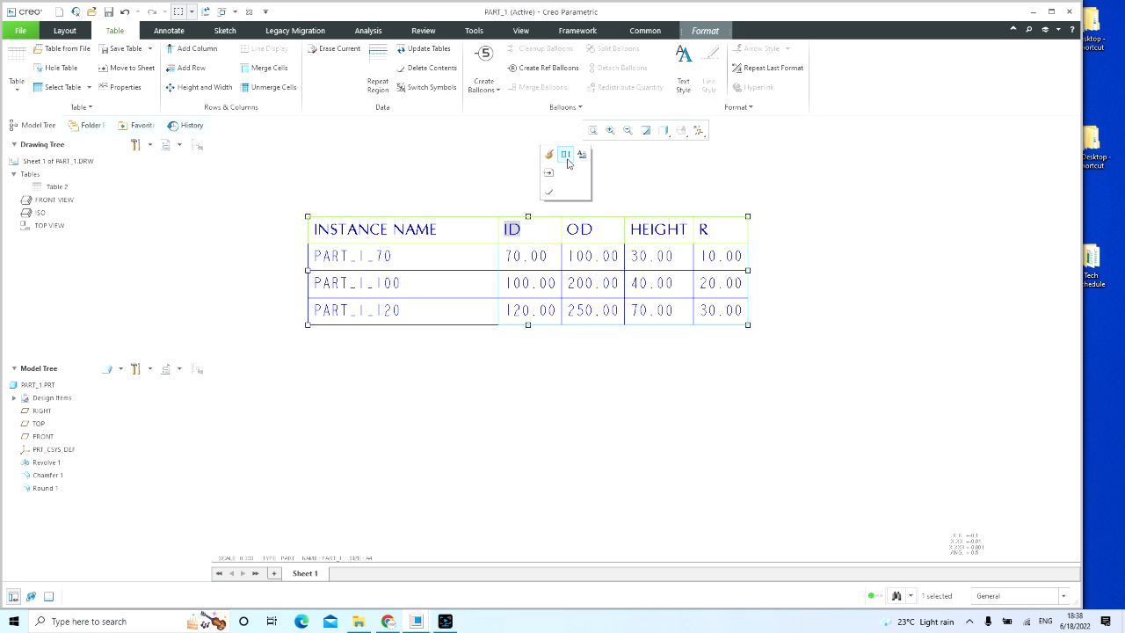
{"action": "left_click", "coordinate": [567, 158]}
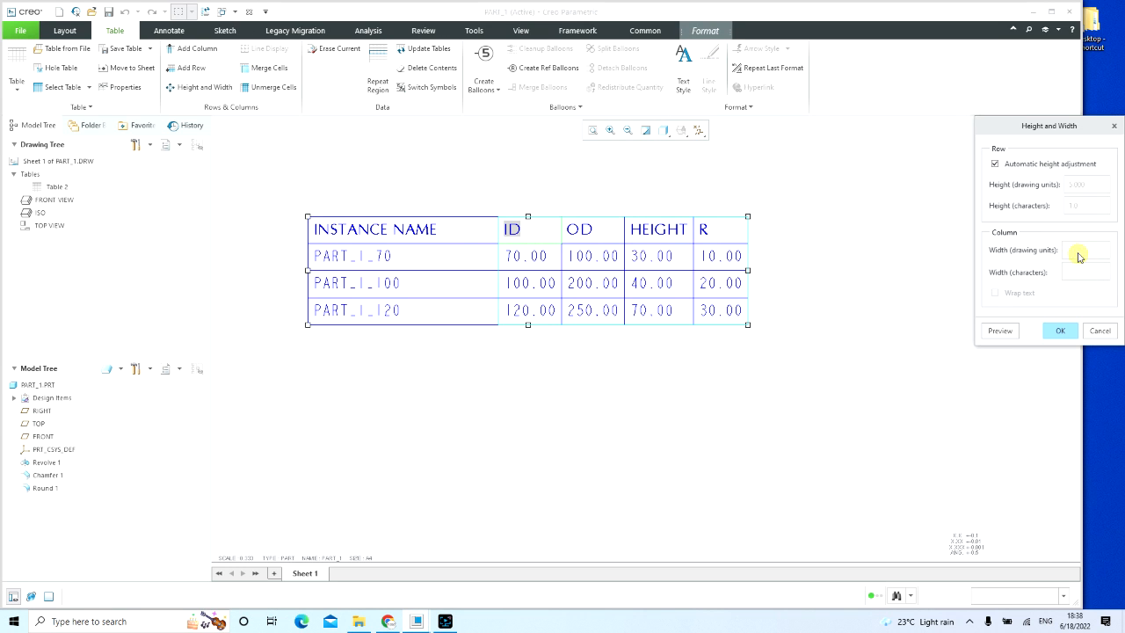
{"action": "left_click", "coordinate": [1059, 331]}
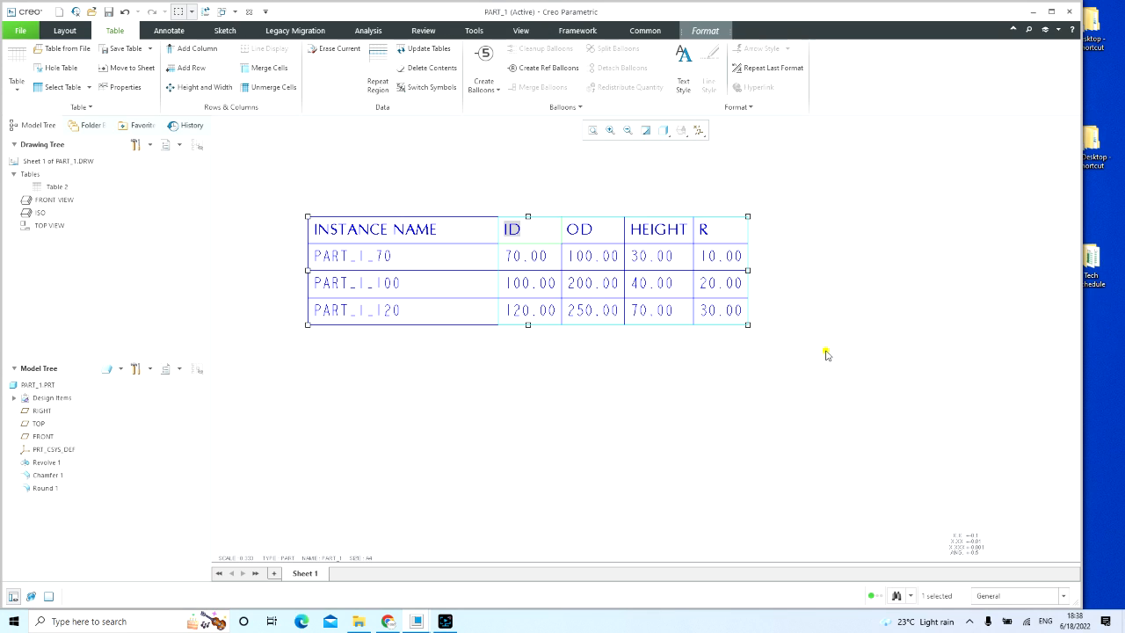
{"action": "left_click", "coordinate": [833, 348]}
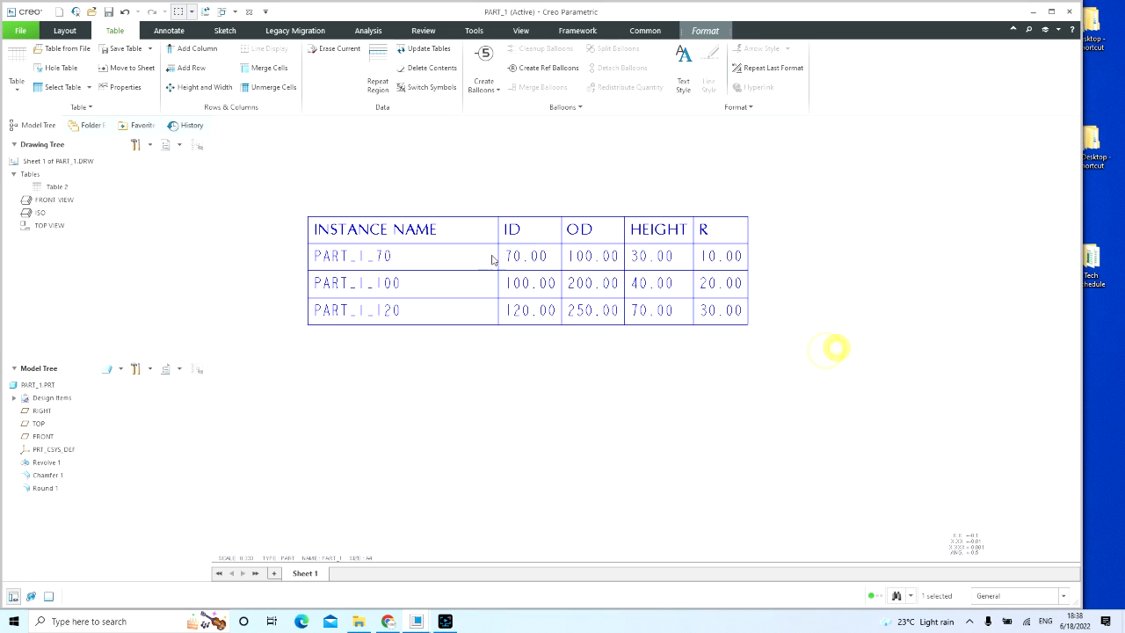
Step: Turn off automatic height adjustment for the remaining table's header row and preview a row height of 6 drawing units
{"action": "left_click", "coordinate": [552, 230]}
{"action": "left_click", "coordinate": [580, 155]}
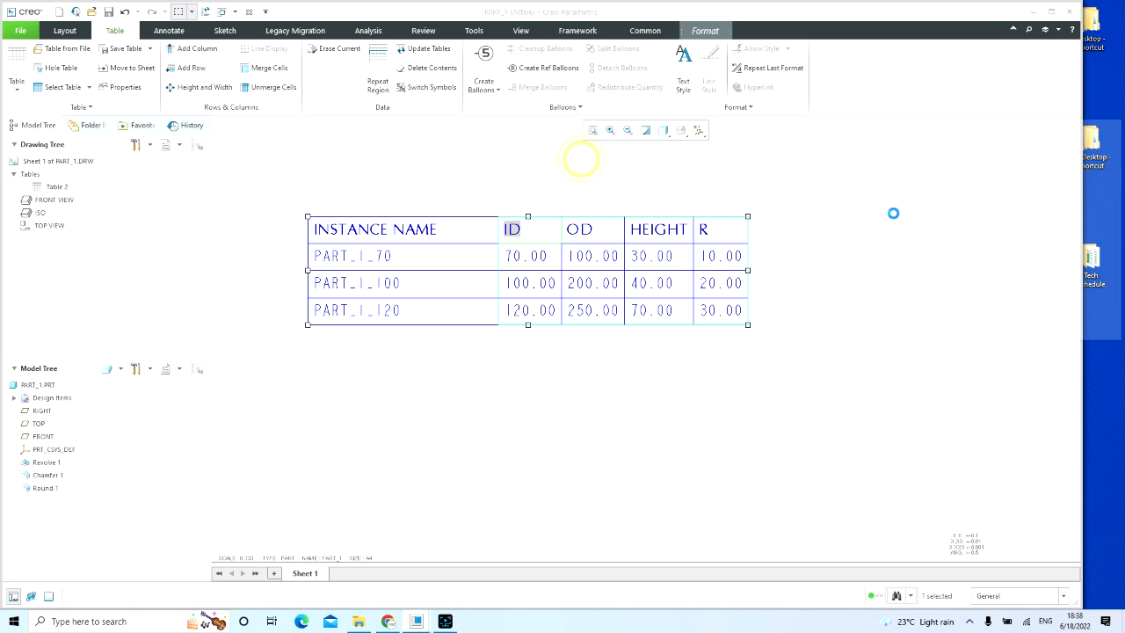
{"action": "left_click", "coordinate": [994, 165]}
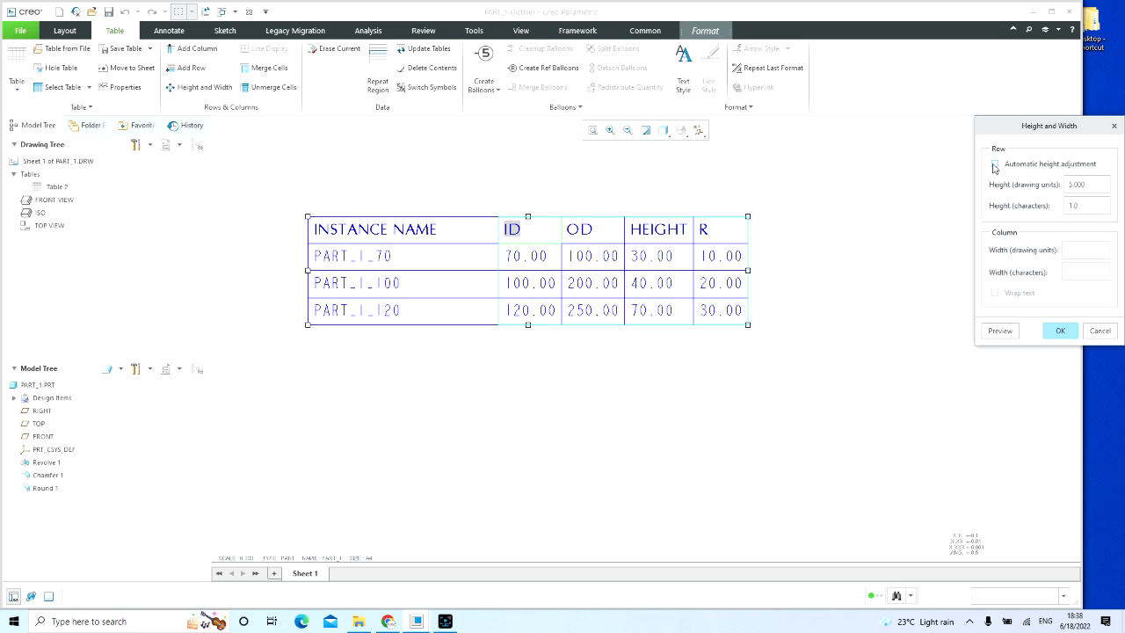
{"action": "double_click", "coordinate": [1083, 184]}
{"action": "type", "text": "6"}
{"action": "left_click", "coordinate": [1004, 332]}
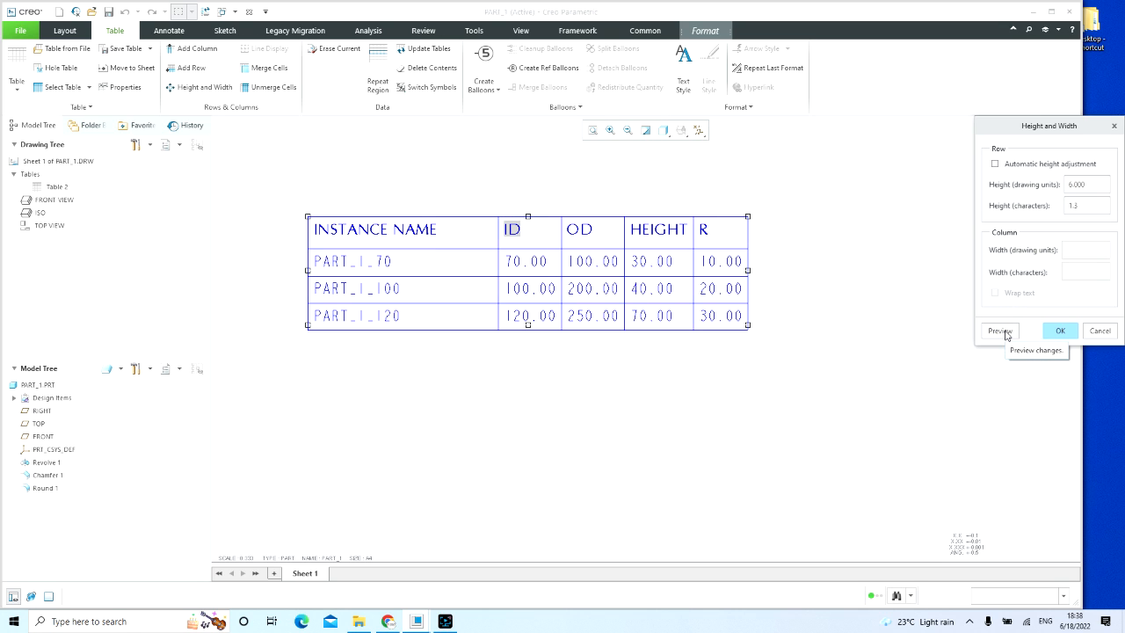
Step: Set the header row's height to 5 drawing units with automatic height adjustment off
{"action": "left_click", "coordinate": [995, 164]}
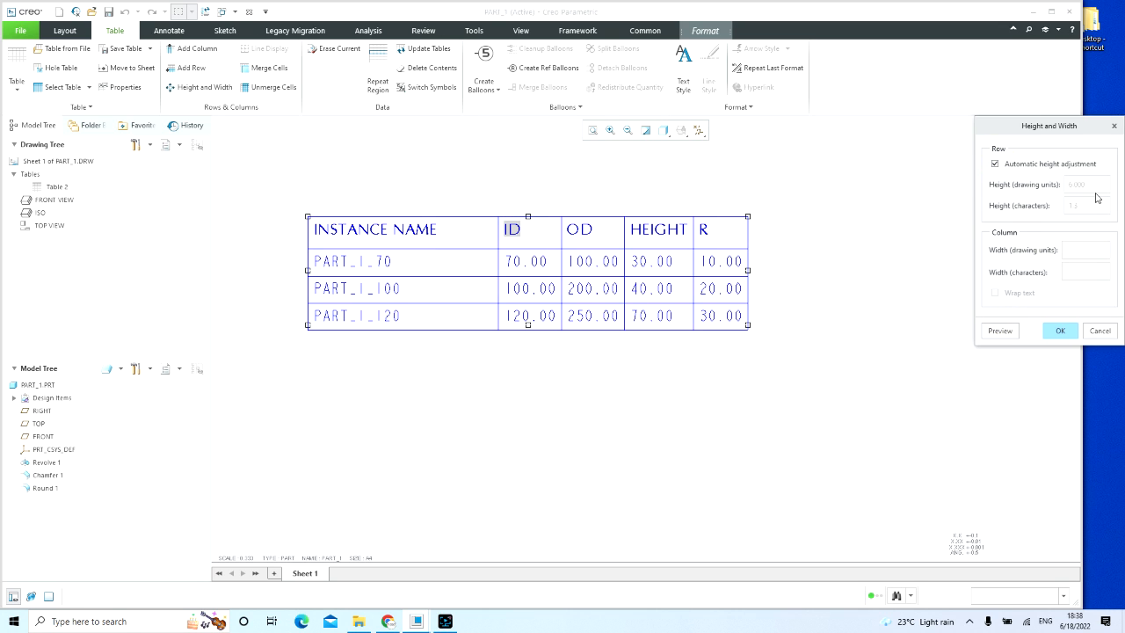
{"action": "left_click", "coordinate": [1019, 165]}
{"action": "double_click", "coordinate": [1086, 185]}
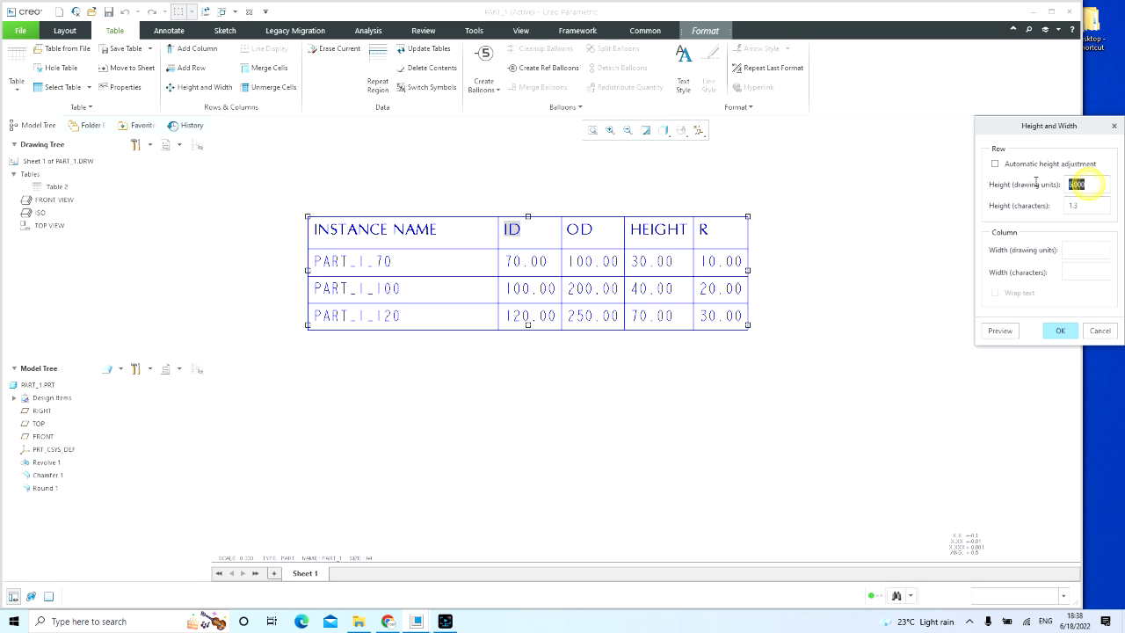
{"action": "type", "text": "5"}
{"action": "left_click", "coordinate": [1005, 330]}
{"action": "left_click", "coordinate": [1058, 329]}
{"action": "left_click", "coordinate": [847, 367]}
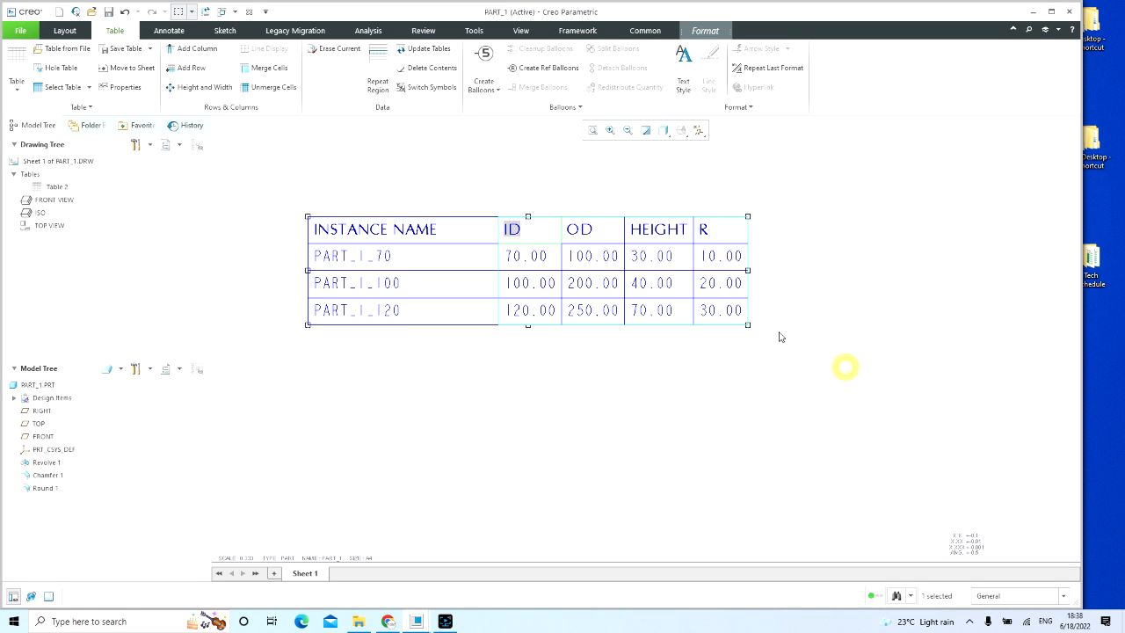
Step: Turn off automatic height adjustment for the repeat region's instance rows and preview a height of 6 drawing units
{"action": "left_click", "coordinate": [544, 263]}
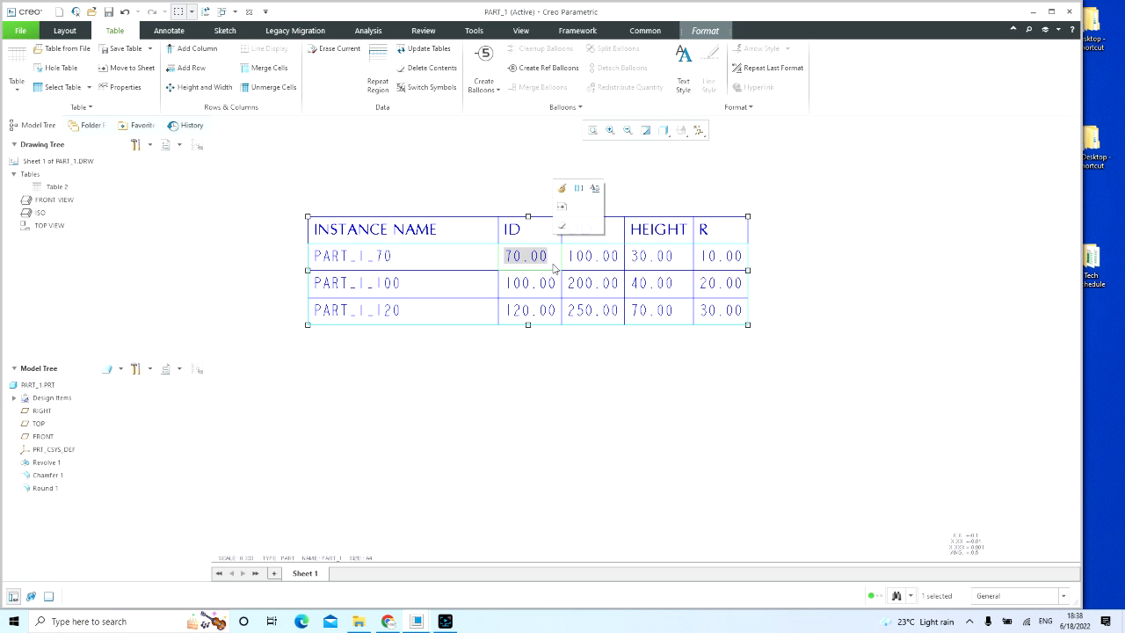
{"action": "left_click", "coordinate": [579, 189]}
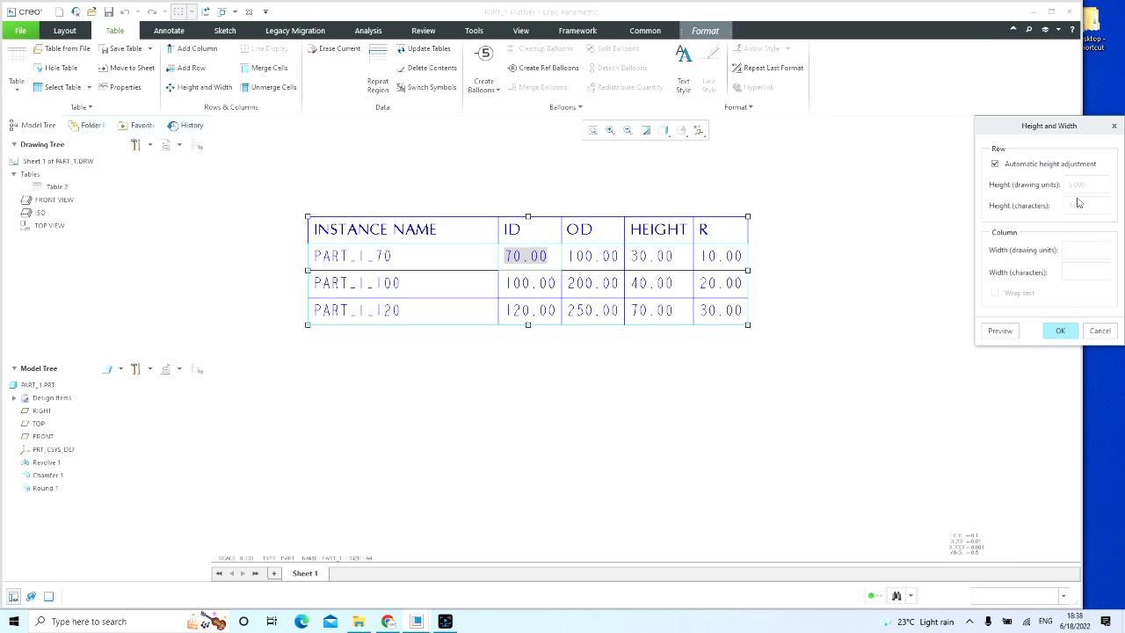
{"action": "left_click", "coordinate": [1009, 166]}
{"action": "double_click", "coordinate": [1092, 187]}
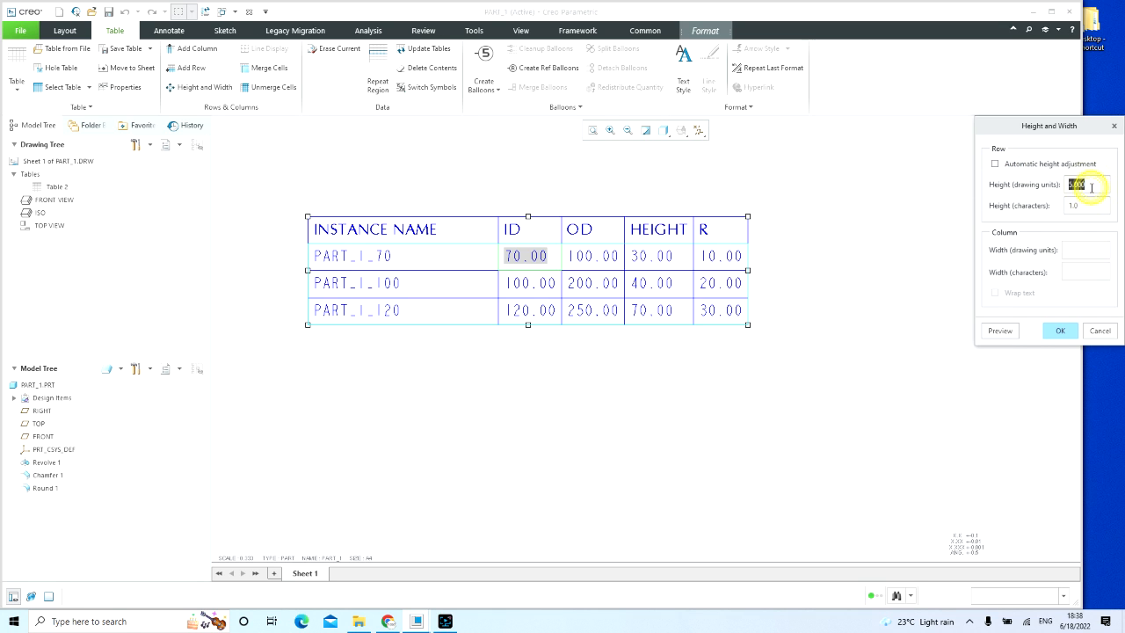
{"action": "type", "text": "6"}
{"action": "left_click", "coordinate": [999, 331]}
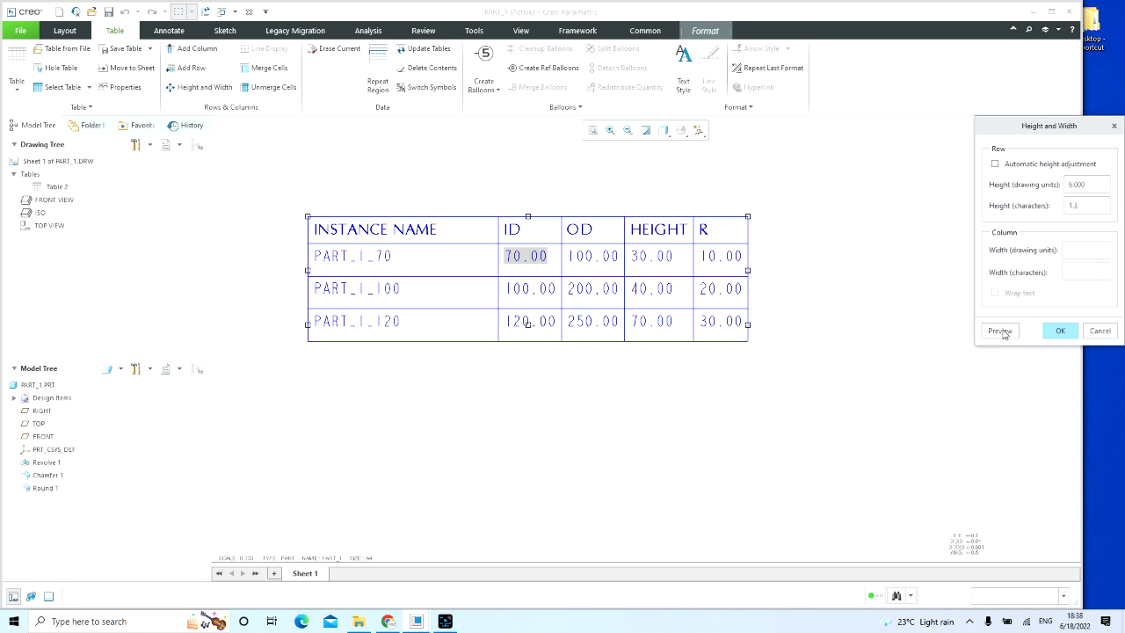
Step: Set the instance rows' height to 5 drawing units with automatic height adjustment off
{"action": "left_click", "coordinate": [997, 164]}
{"action": "left_click", "coordinate": [997, 164]}
{"action": "double_click", "coordinate": [1093, 184]}
{"action": "type", "text": "5"}
{"action": "left_click", "coordinate": [1000, 330]}
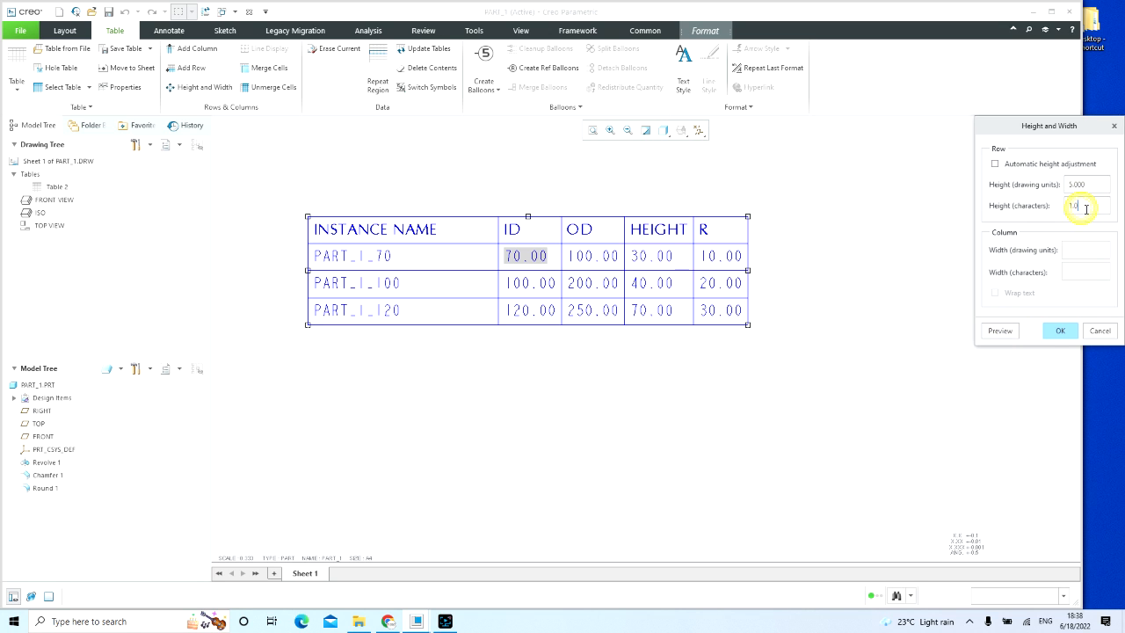
{"action": "left_click", "coordinate": [1060, 331]}
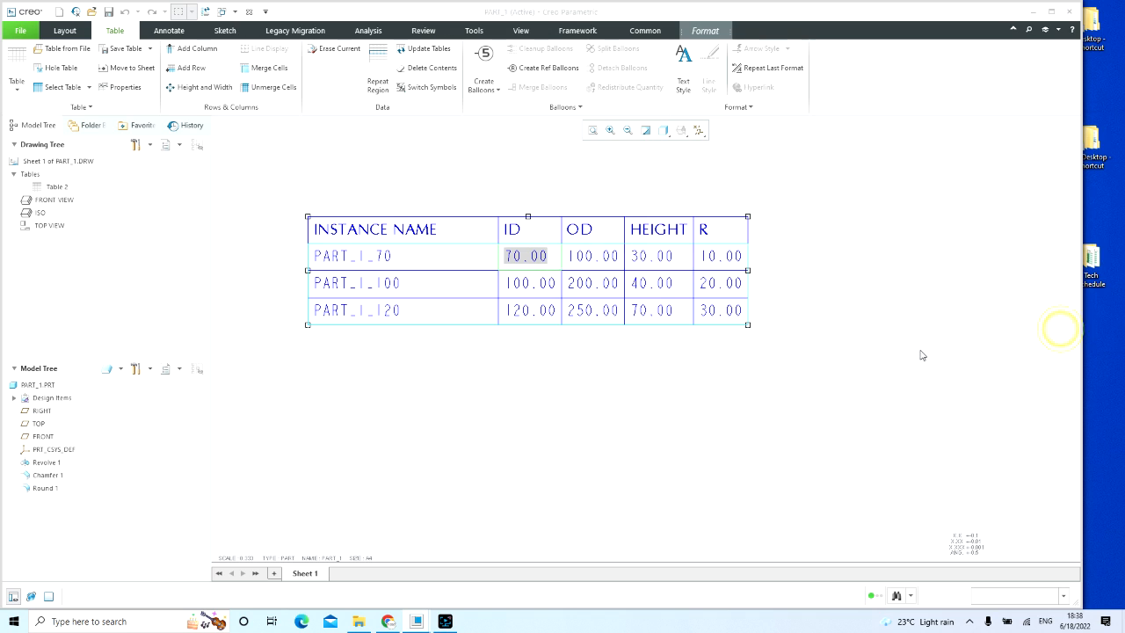
{"action": "left_click", "coordinate": [921, 349]}
{"action": "left_click", "coordinate": [718, 358]}
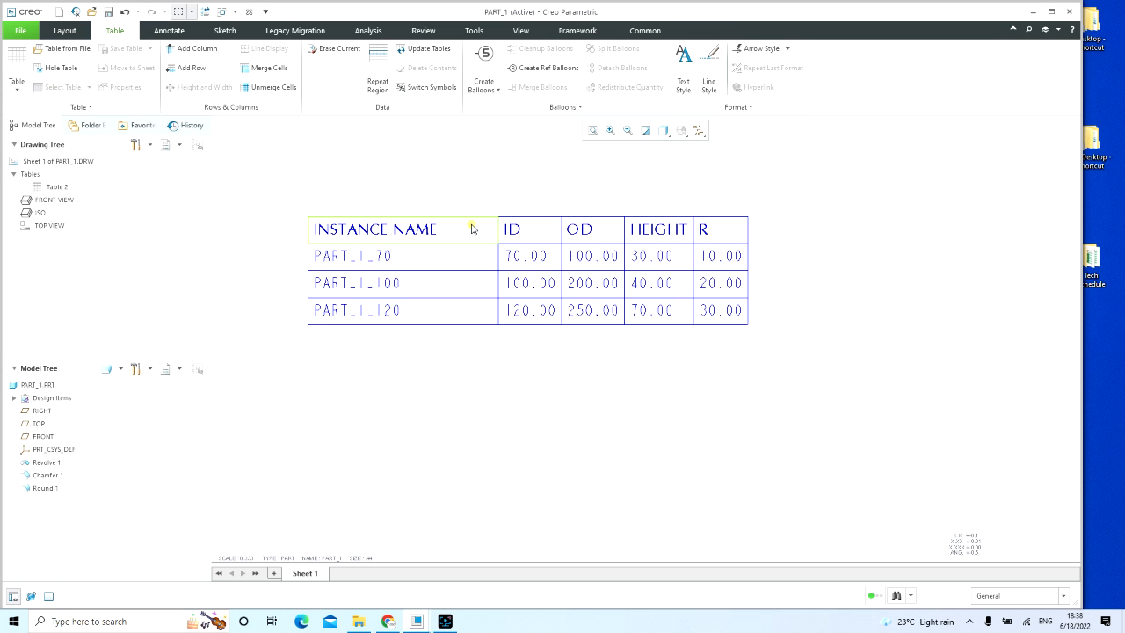
Step: Set the INSTANCE NAME column's width to 30 drawing units
{"action": "left_click", "coordinate": [472, 227]}
{"action": "left_click", "coordinate": [496, 150]}
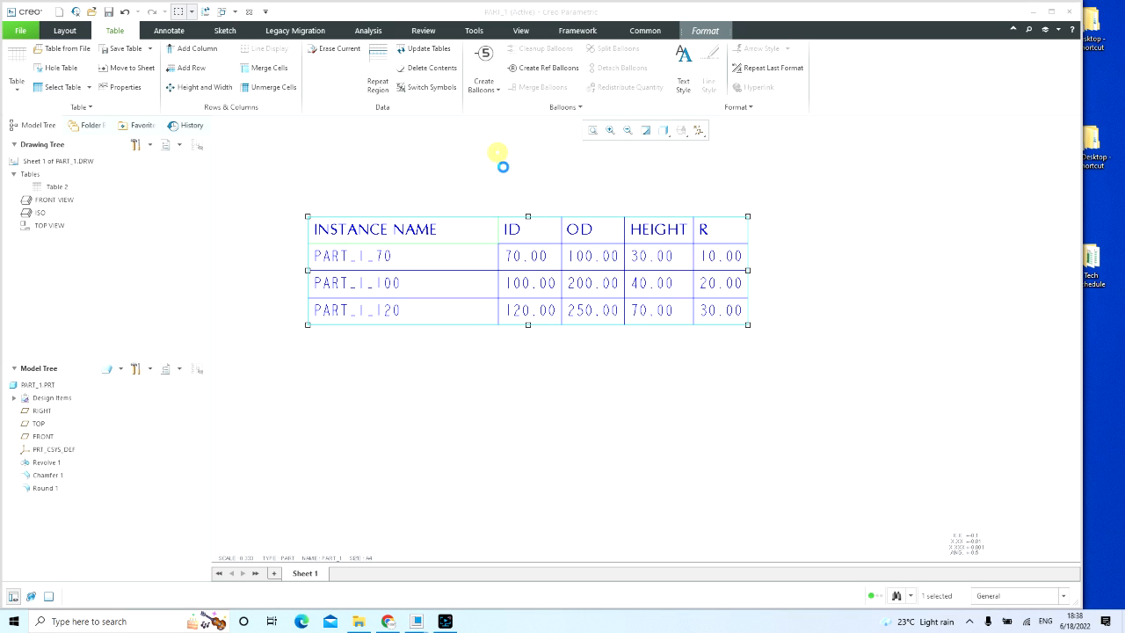
{"action": "double_click", "coordinate": [1085, 251]}
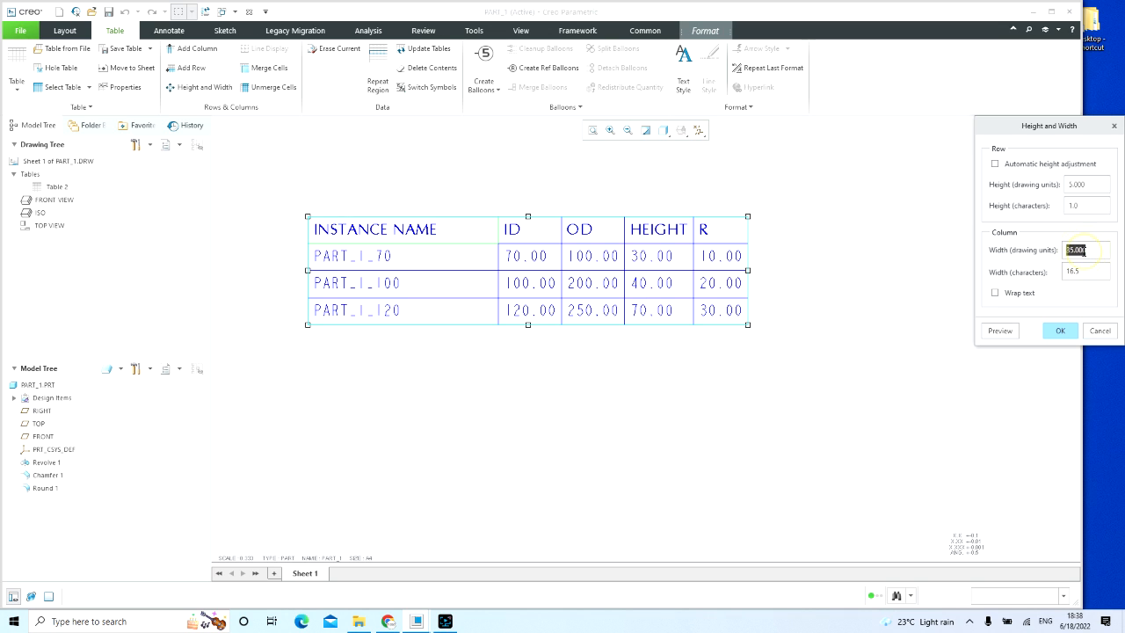
{"action": "type", "text": "30"}
{"action": "left_click", "coordinate": [999, 331]}
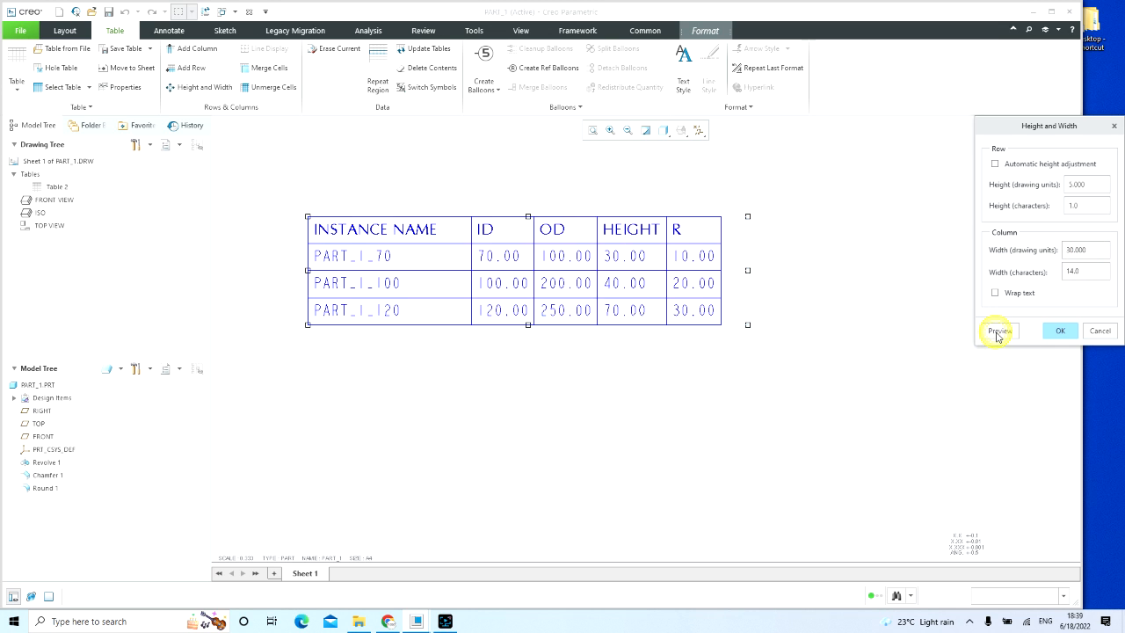
{"action": "left_click", "coordinate": [1058, 330]}
{"action": "left_click", "coordinate": [846, 391]}
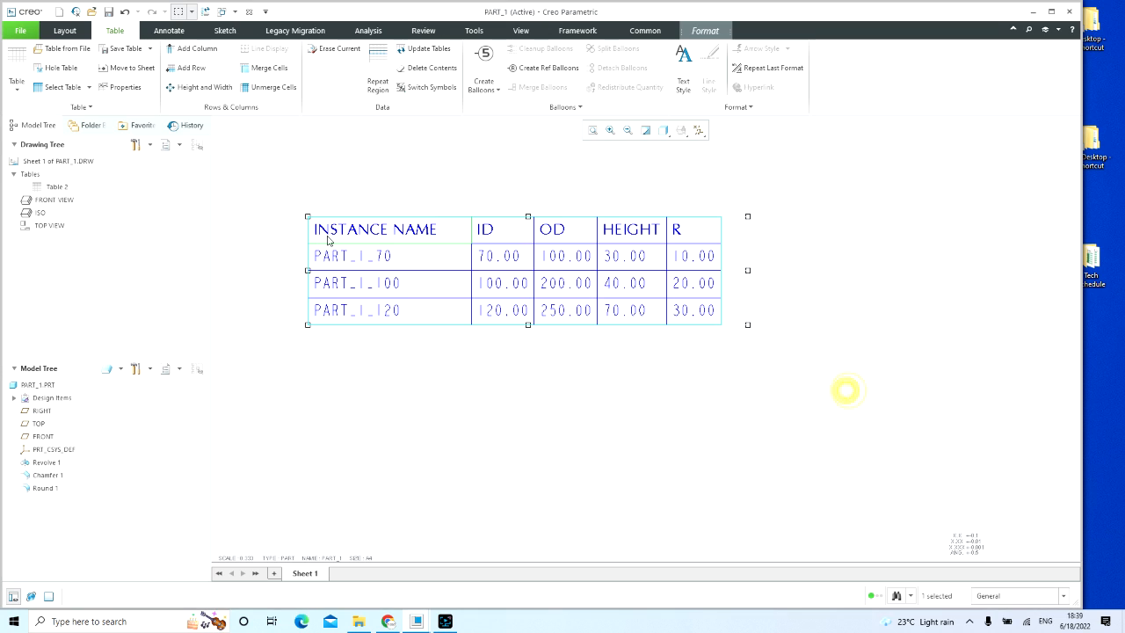
Step: Select the whole instance table and open the options for saving it
{"action": "left_click_drag", "start_coordinate": [280, 175], "coordinate": [827, 389]}
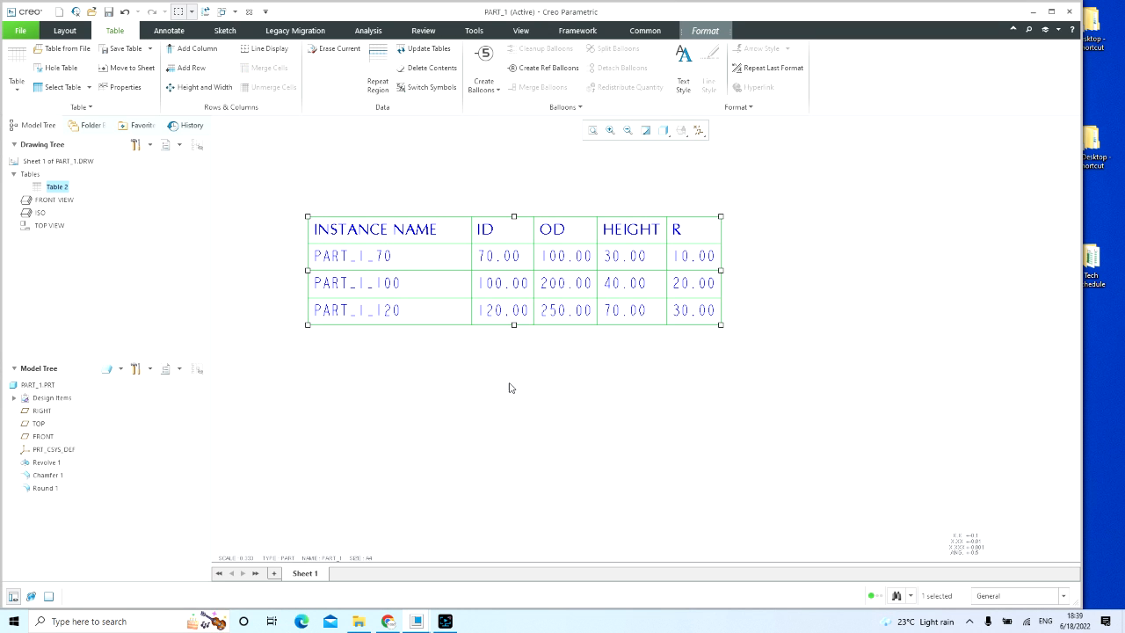
{"action": "left_click", "coordinate": [150, 51]}
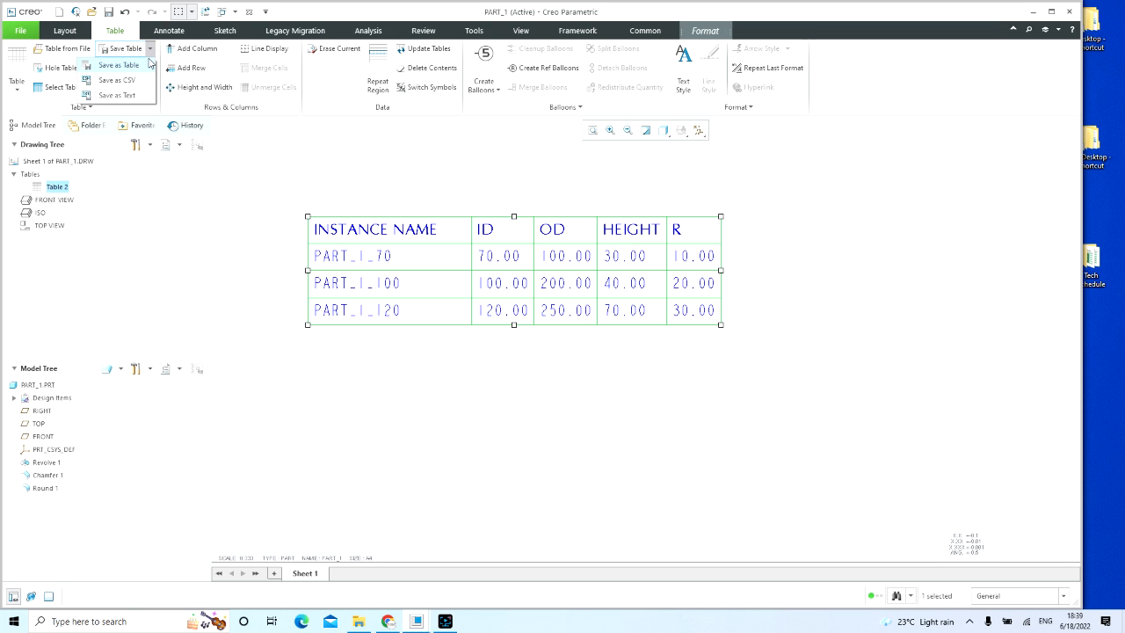
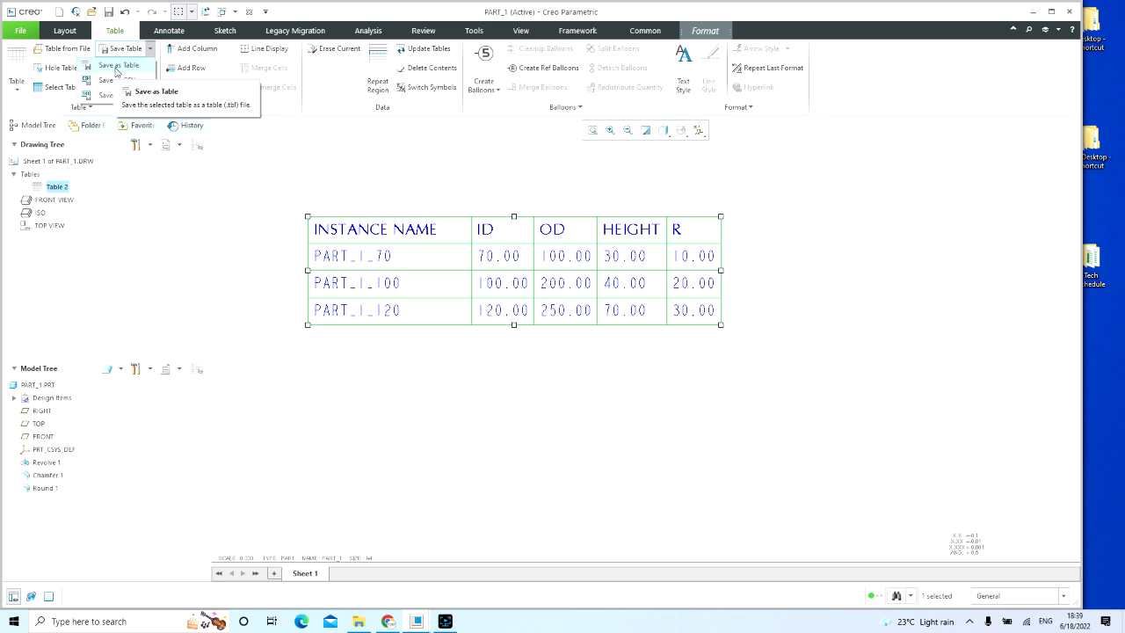
Step: Save the selected instance table as a .tbl table file on the Desktop, using a first name as the file name
{"action": "left_click", "coordinate": [117, 66]}
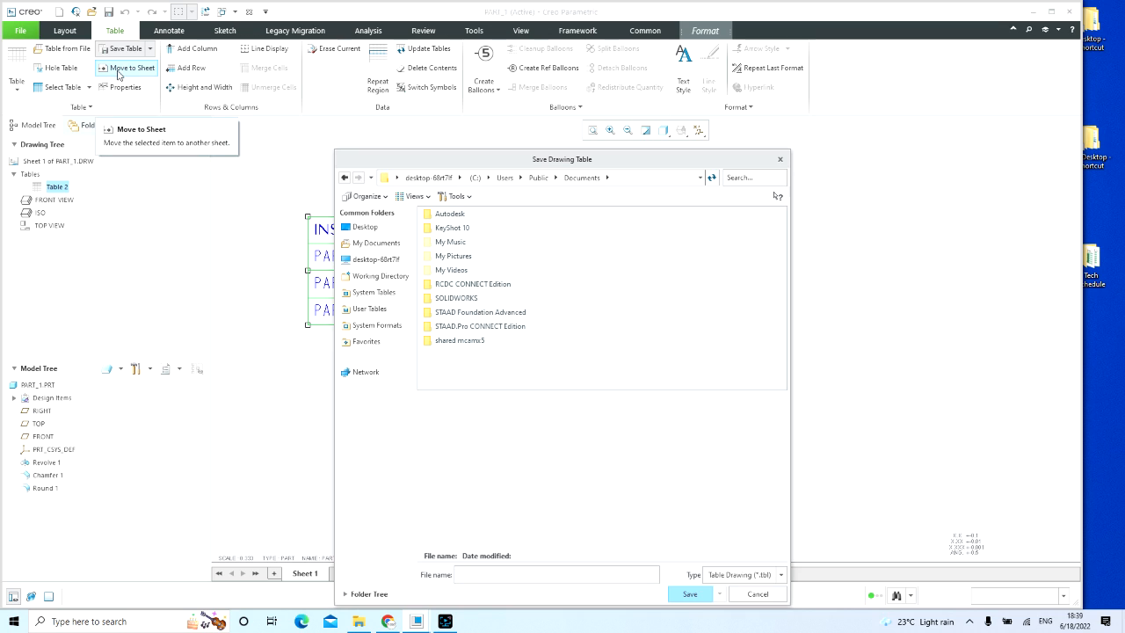
{"action": "left_click", "coordinate": [365, 227]}
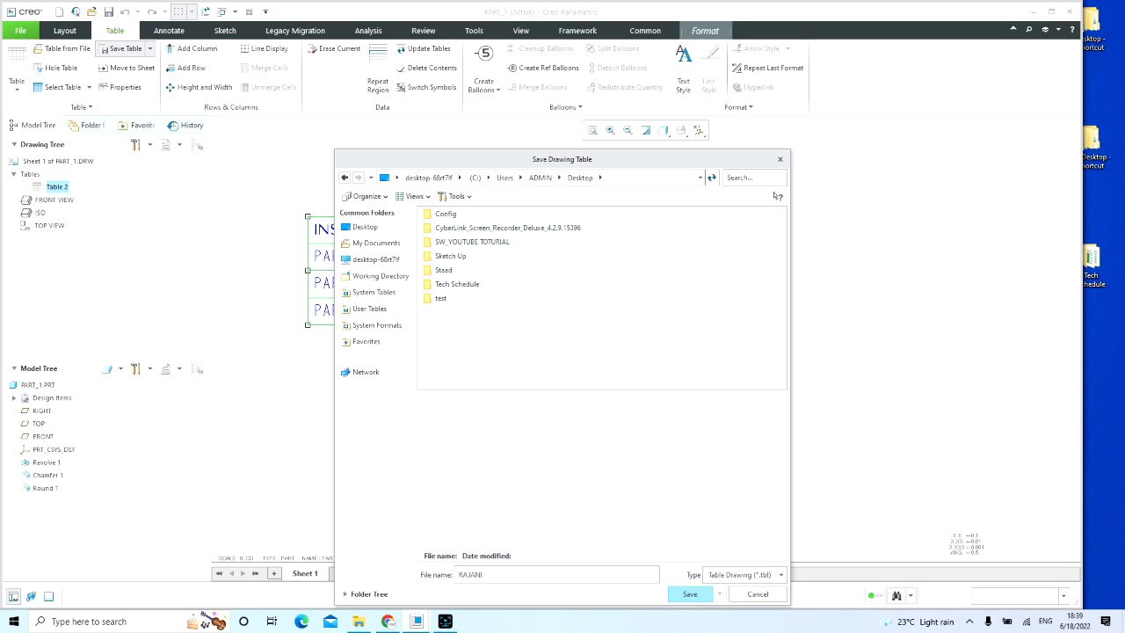
{"action": "key", "text": "Return"}
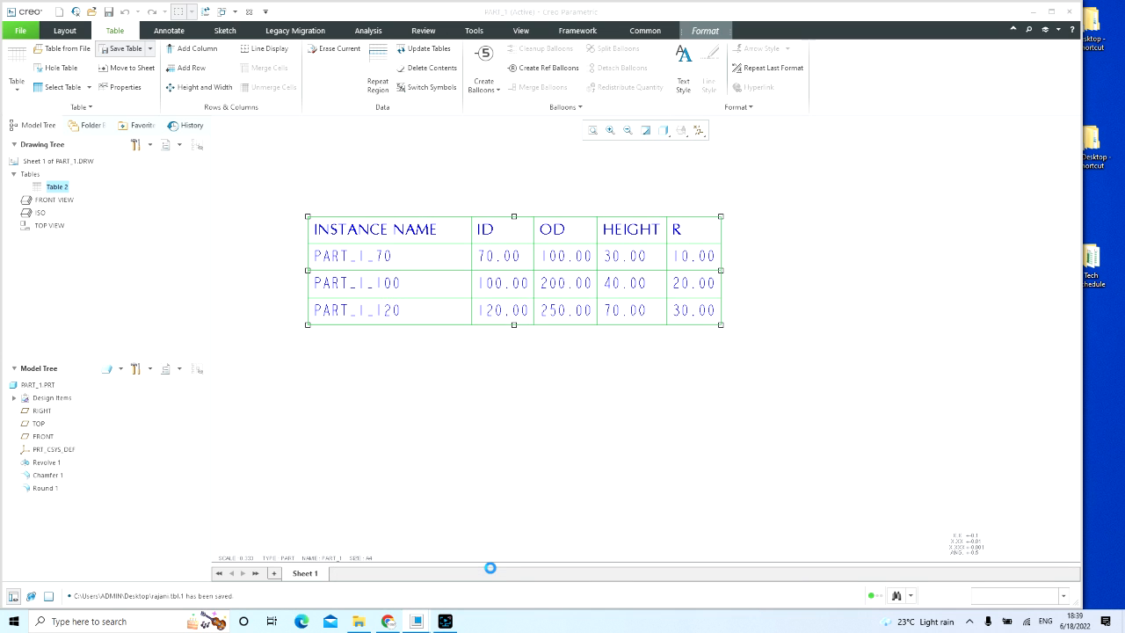
Step: Delete the whole instance table located above the drawing sheet's border
{"action": "scroll", "coordinate": [518, 422], "scroll_direction": "up", "scroll_amount": 2}
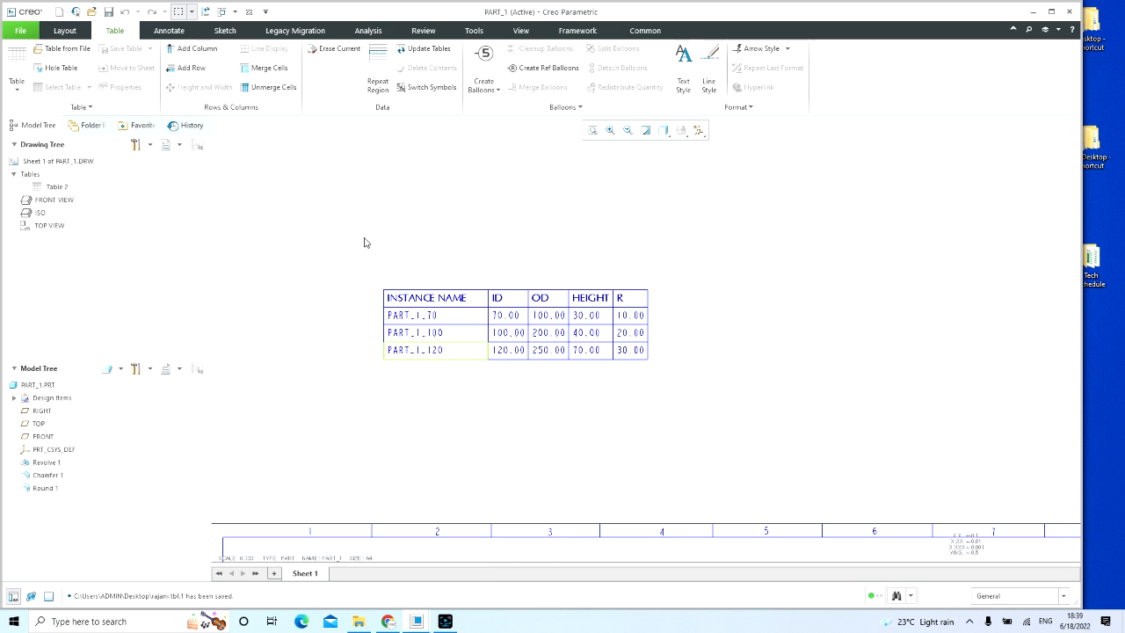
{"action": "mouse_move", "coordinate": [332, 234]}
{"action": "left_mouse_down"}
{"action": "mouse_move", "coordinate": [829, 374]}
{"action": "mouse_move", "coordinate": [818, 373]}
{"action": "left_mouse_up"}
{"action": "scroll", "coordinate": [459, 299], "scroll_direction": "down", "scroll_amount": 2}
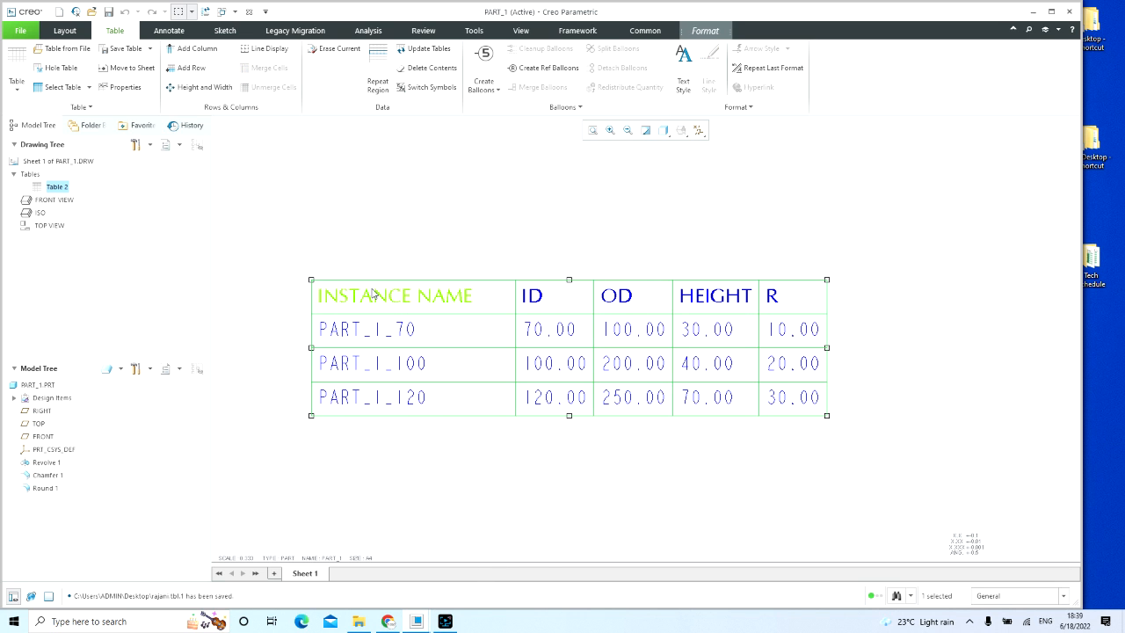
{"action": "left_click", "coordinate": [403, 296]}
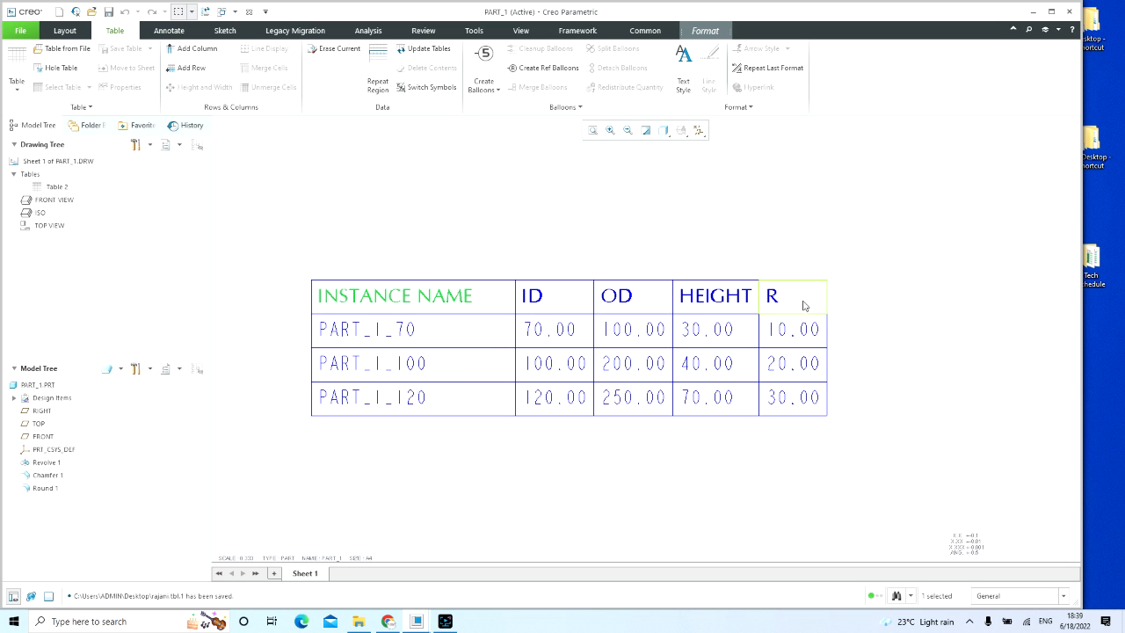
{"action": "scroll", "coordinate": [466, 229], "scroll_direction": "up", "scroll_amount": 3}
{"action": "left_click", "coordinate": [405, 211]}
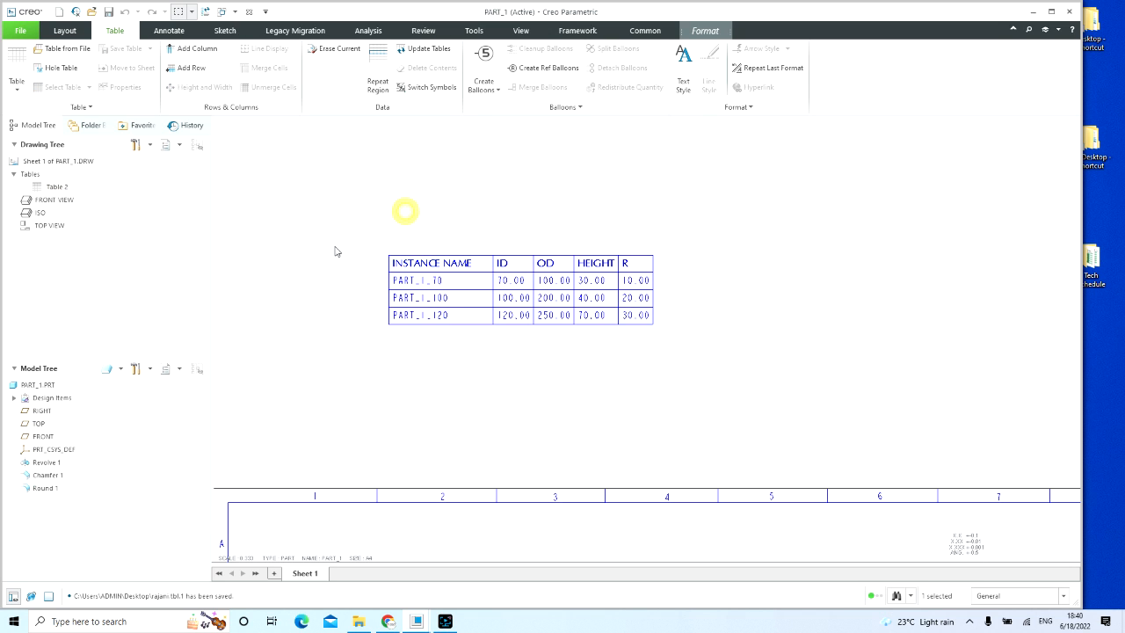
{"action": "scroll", "coordinate": [336, 246], "scroll_direction": "up", "scroll_amount": 2}
{"action": "left_click_drag", "start_coordinate": [325, 239], "coordinate": [603, 322]}
{"action": "key", "text": "Delete"}
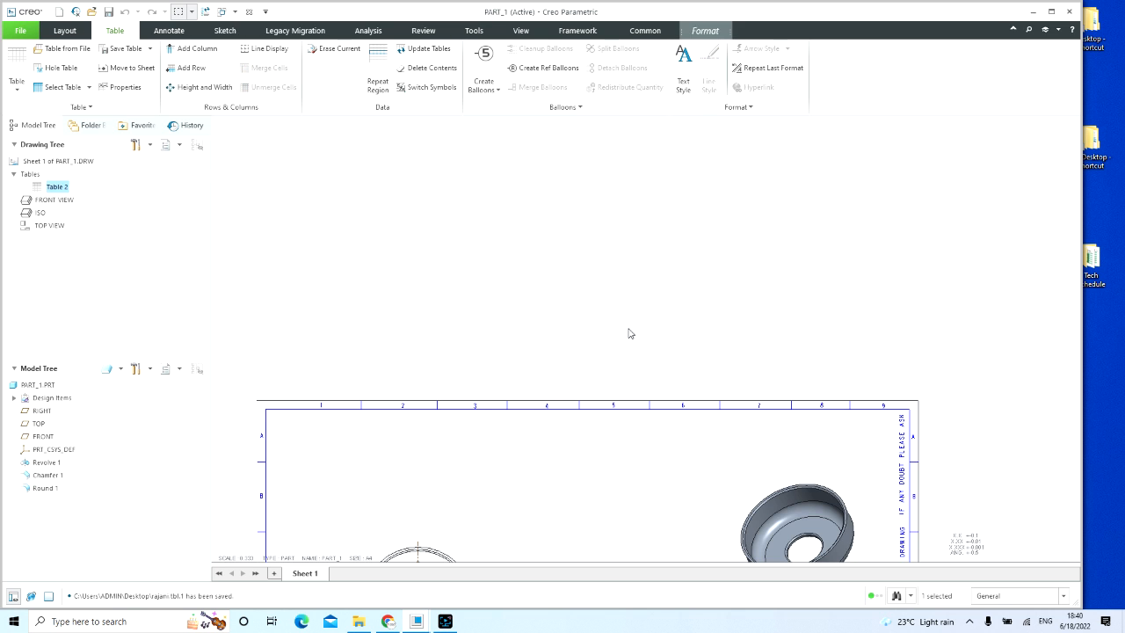
Step: Insert the saved .tbl table from the Desktop and place it on the sheet above the circular view
{"action": "scroll", "coordinate": [616, 306], "scroll_direction": "up", "scroll_amount": 2}
{"action": "scroll", "coordinate": [616, 306], "scroll_direction": "up", "scroll_amount": 1}
{"action": "middle_click_drag", "start_coordinate": [604, 385], "coordinate": [581, 290]}
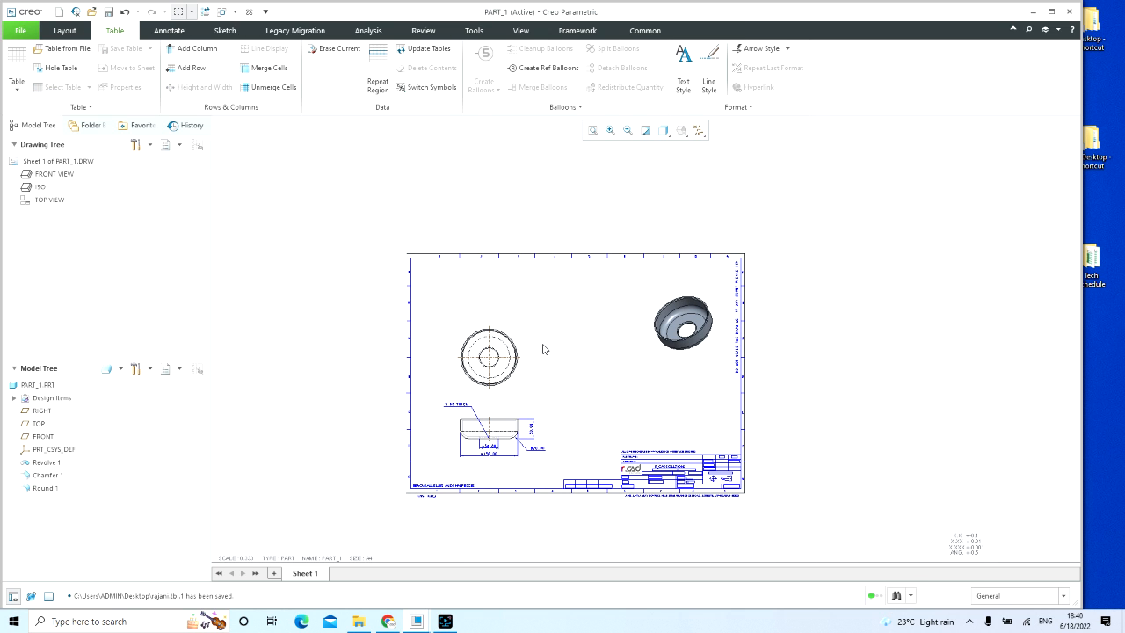
{"action": "scroll", "coordinate": [542, 349], "scroll_direction": "down", "scroll_amount": 1}
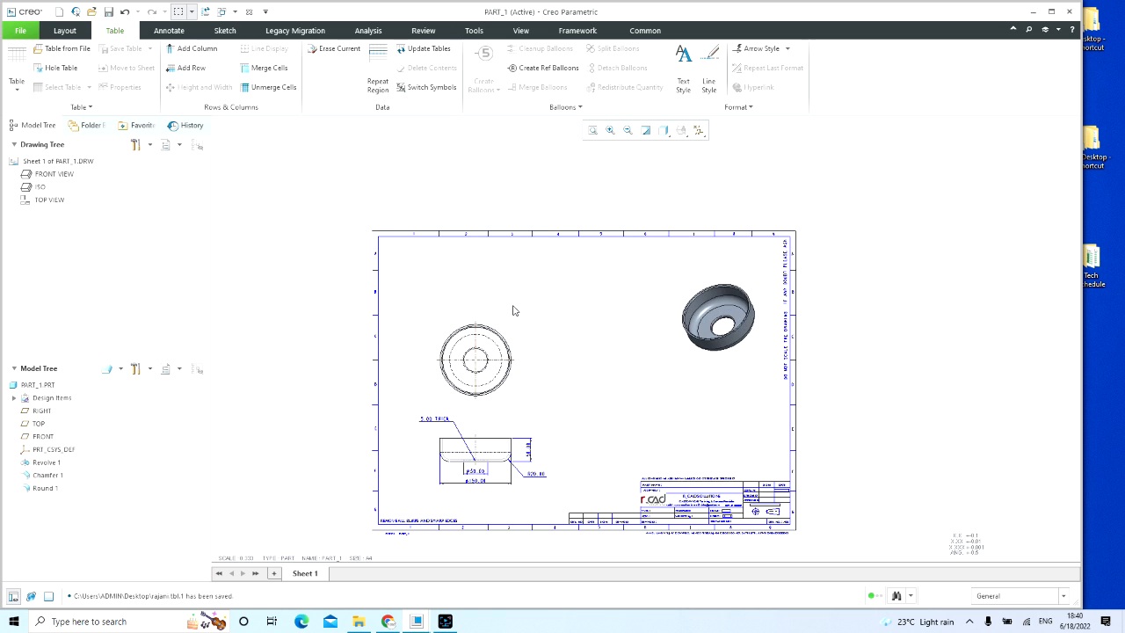
{"action": "left_click", "coordinate": [58, 49]}
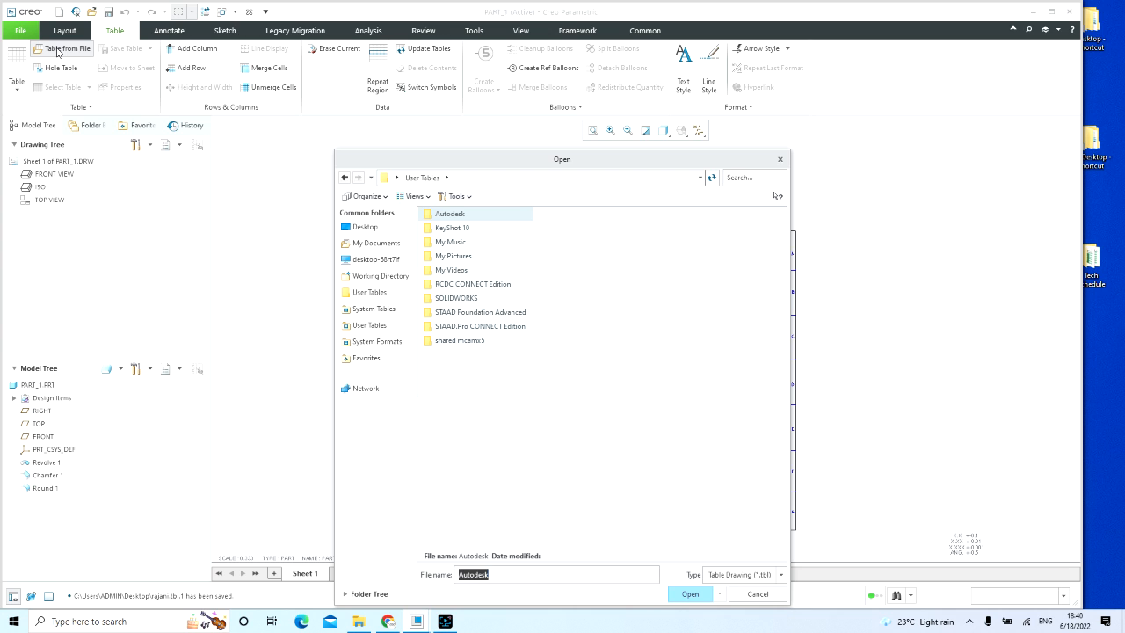
{"action": "left_click", "coordinate": [462, 327]}
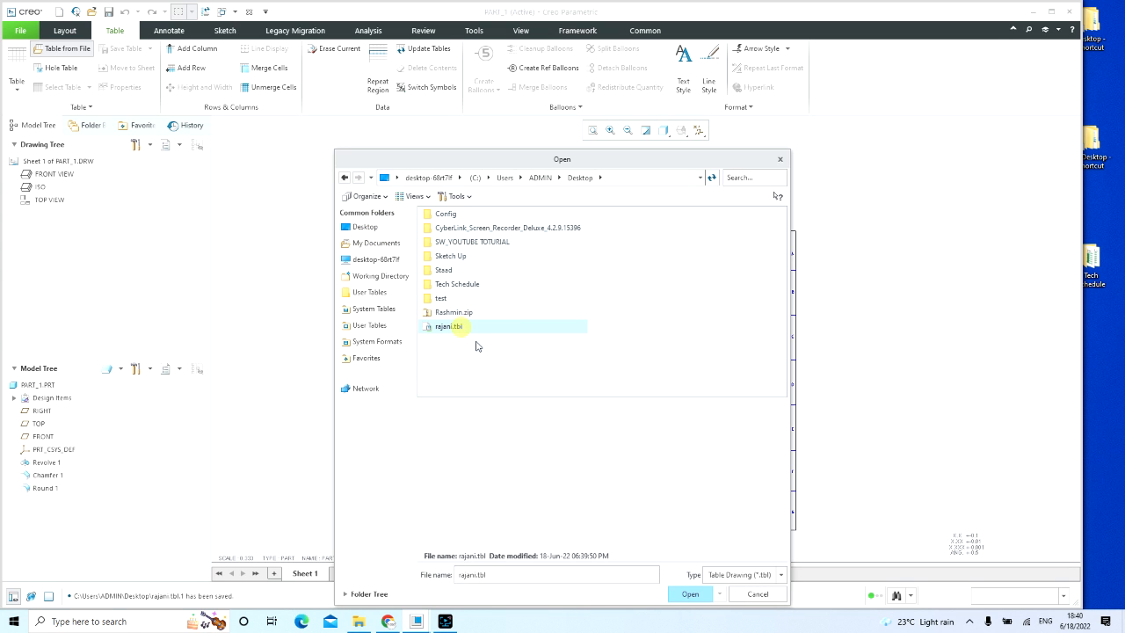
{"action": "left_click", "coordinate": [710, 597]}
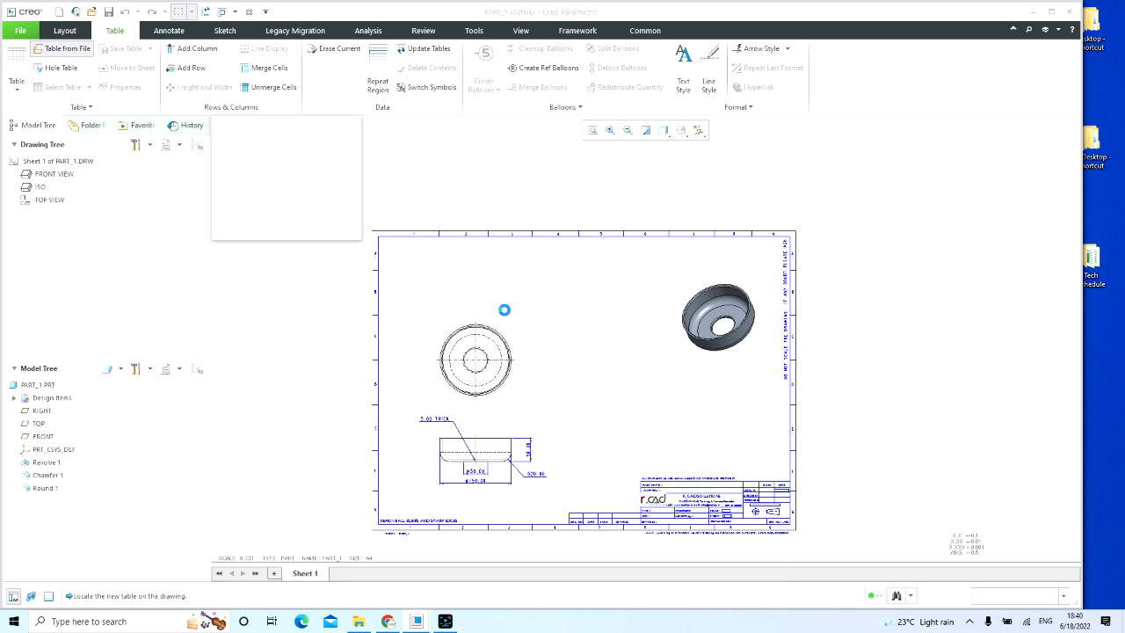
{"action": "left_click", "coordinate": [431, 268]}
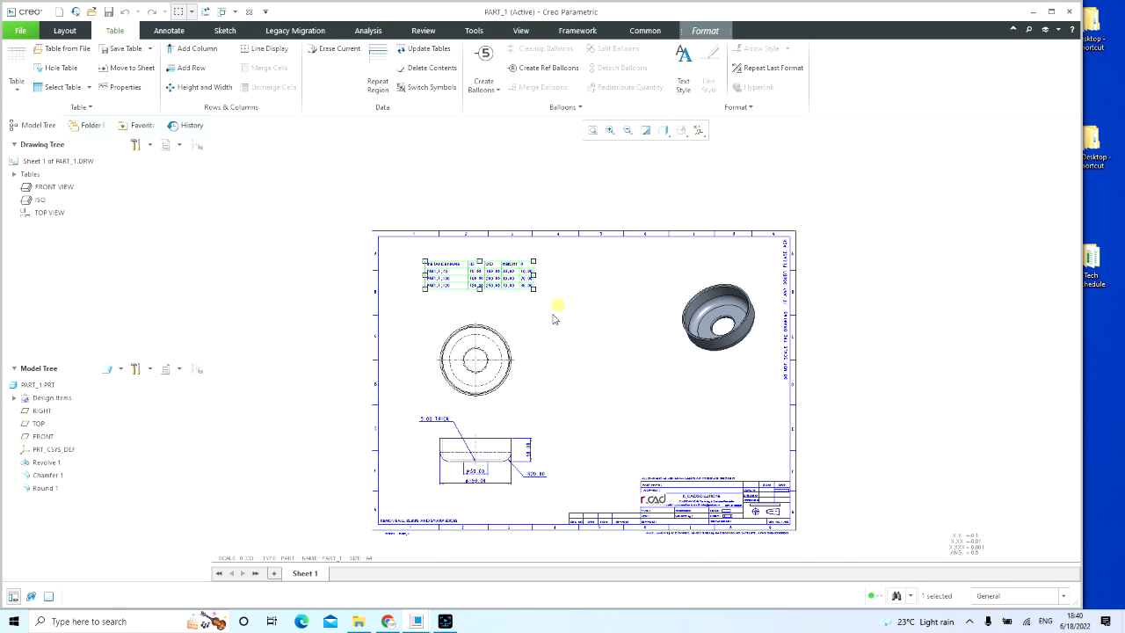
Step: Preview the leftward-descending, rightward-ascending and leftward-ascending growth directions for the inserted instance table, and settle on rightward and descending
{"action": "scroll", "coordinate": [553, 308], "scroll_direction": "up", "scroll_amount": 5}
{"action": "scroll", "coordinate": [303, 175], "scroll_direction": "up", "scroll_amount": 3}
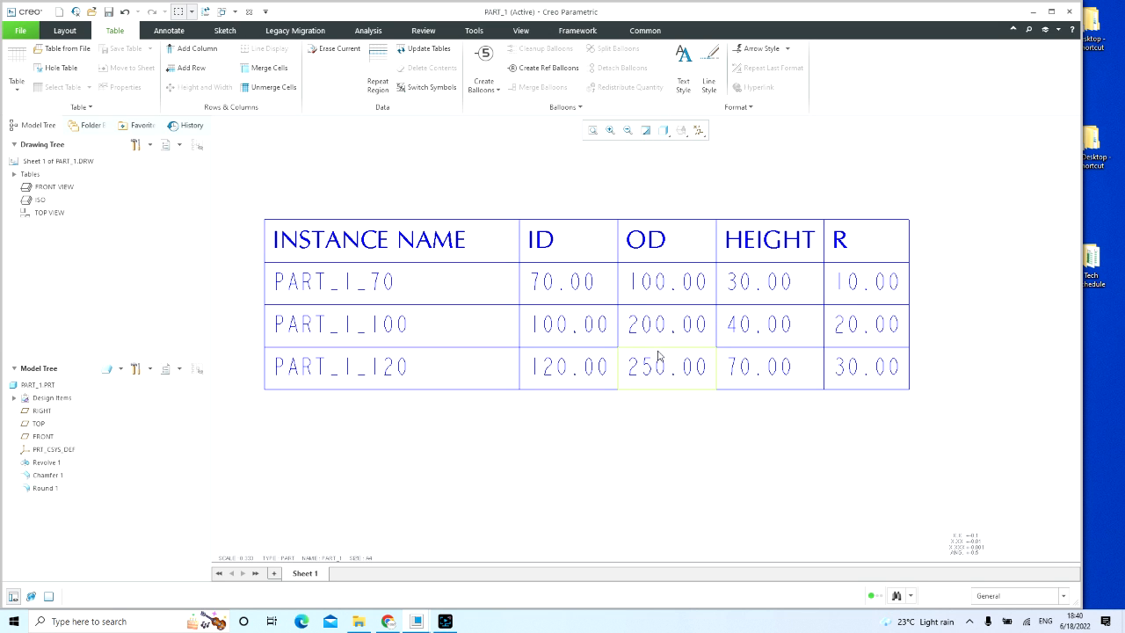
{"action": "scroll", "coordinate": [545, 252], "scroll_direction": "up", "scroll_amount": 4}
{"action": "middle_click_drag", "start_coordinate": [696, 380], "coordinate": [623, 301]}
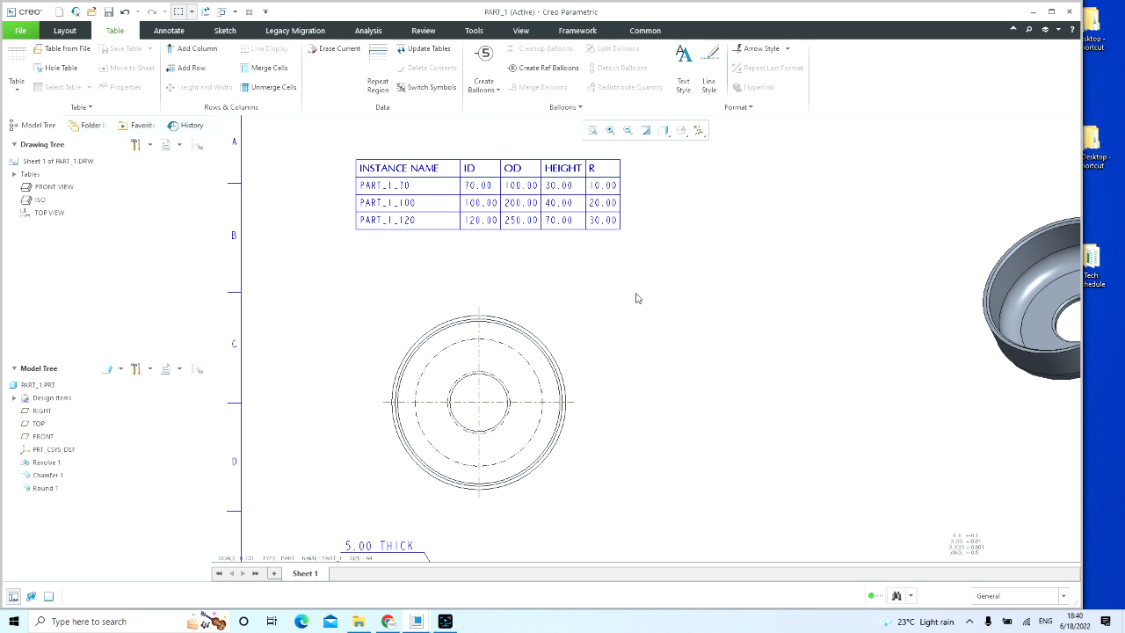
{"action": "scroll", "coordinate": [642, 311], "scroll_direction": "up", "scroll_amount": 2}
{"action": "middle_click_drag", "start_coordinate": [637, 400], "coordinate": [608, 330]}
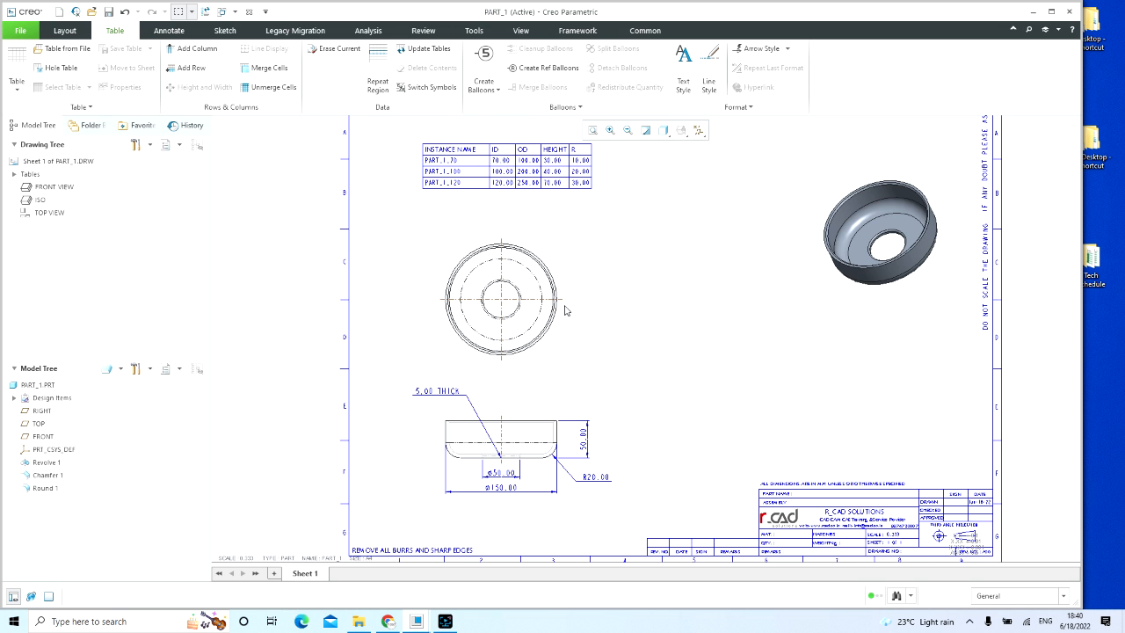
{"action": "scroll", "coordinate": [457, 204], "scroll_direction": "down", "scroll_amount": 2}
{"action": "middle_click_drag", "start_coordinate": [442, 206], "coordinate": [389, 326]}
{"action": "left_click_drag", "start_coordinate": [416, 262], "coordinate": [726, 346]}
{"action": "left_click", "coordinate": [125, 91]}
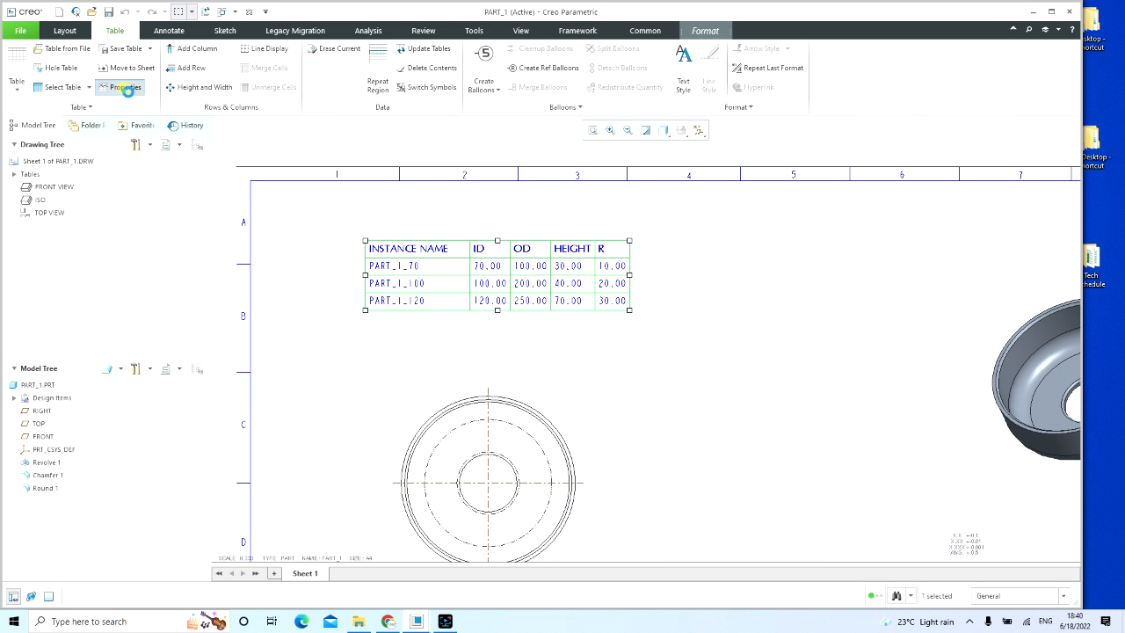
{"action": "left_click", "coordinate": [982, 198]}
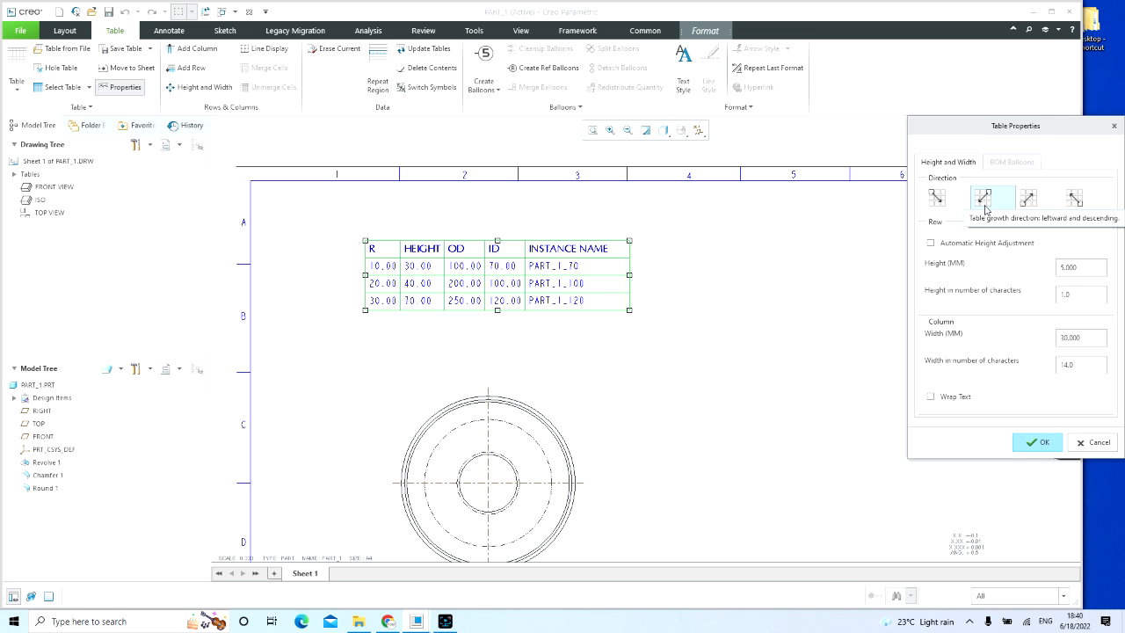
{"action": "left_click", "coordinate": [1028, 200]}
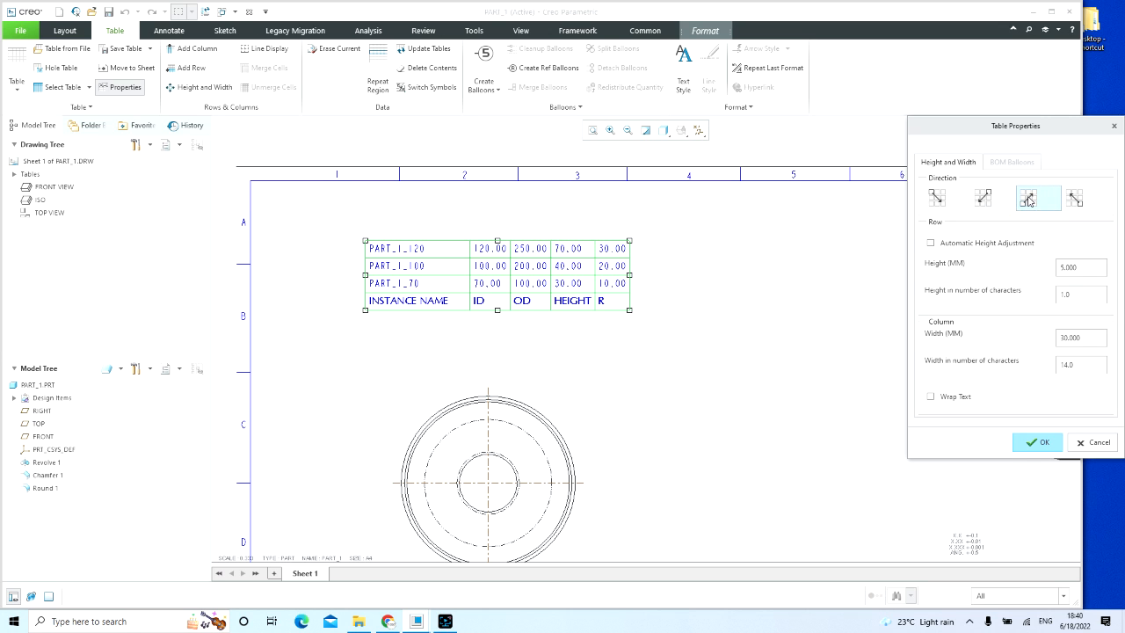
{"action": "left_click", "coordinate": [1077, 204]}
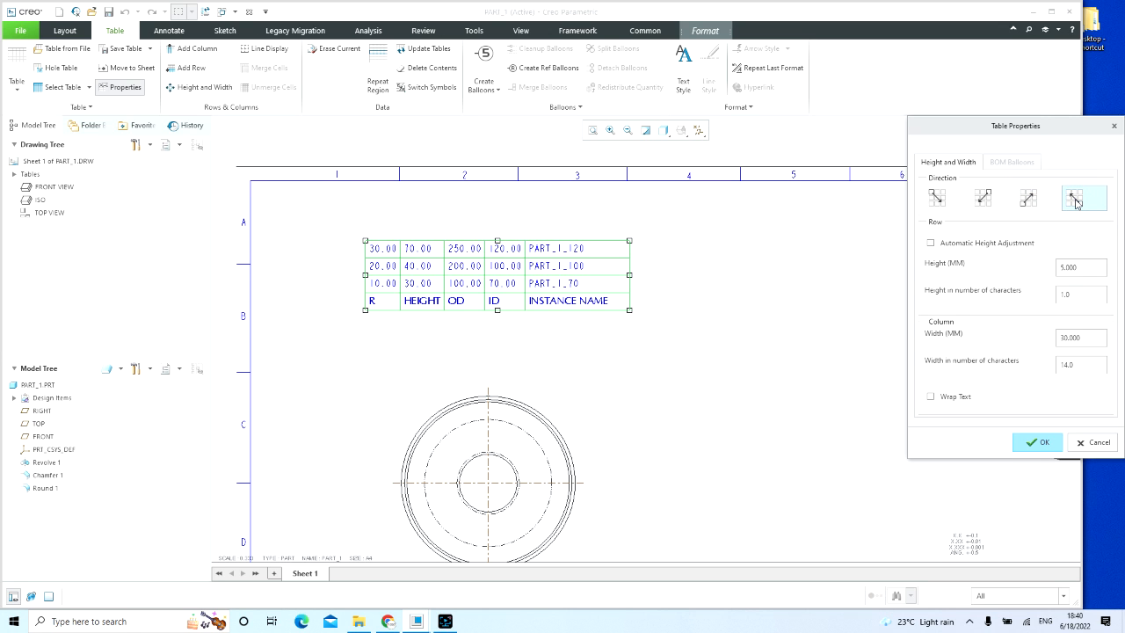
{"action": "left_click", "coordinate": [937, 199]}
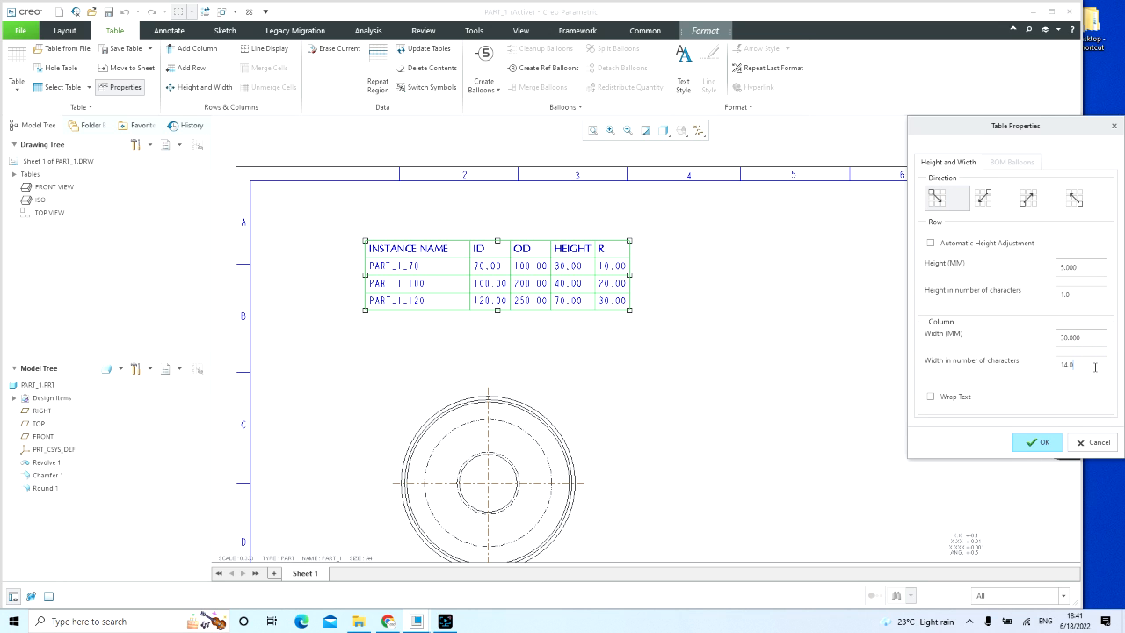
{"action": "left_click", "coordinate": [1044, 446]}
{"action": "left_click", "coordinate": [726, 384]}
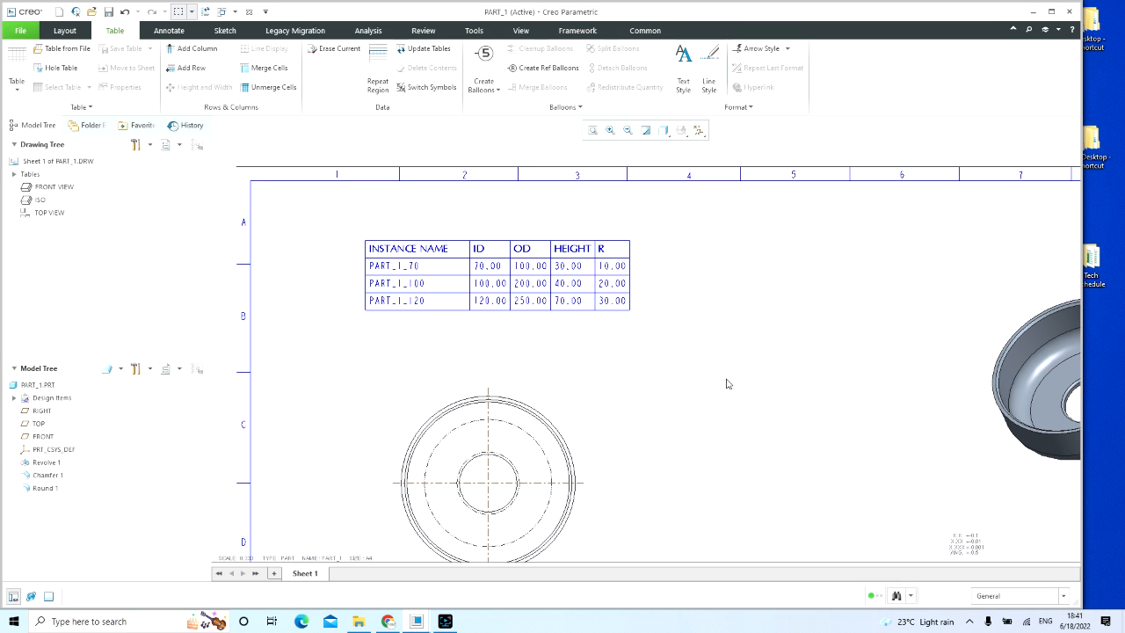
Step: Start saving the drawing PART_1.DRW and browse to the Creo Lecture Plan folder on the D: drive
{"action": "scroll", "coordinate": [702, 374], "scroll_direction": "down", "scroll_amount": 4}
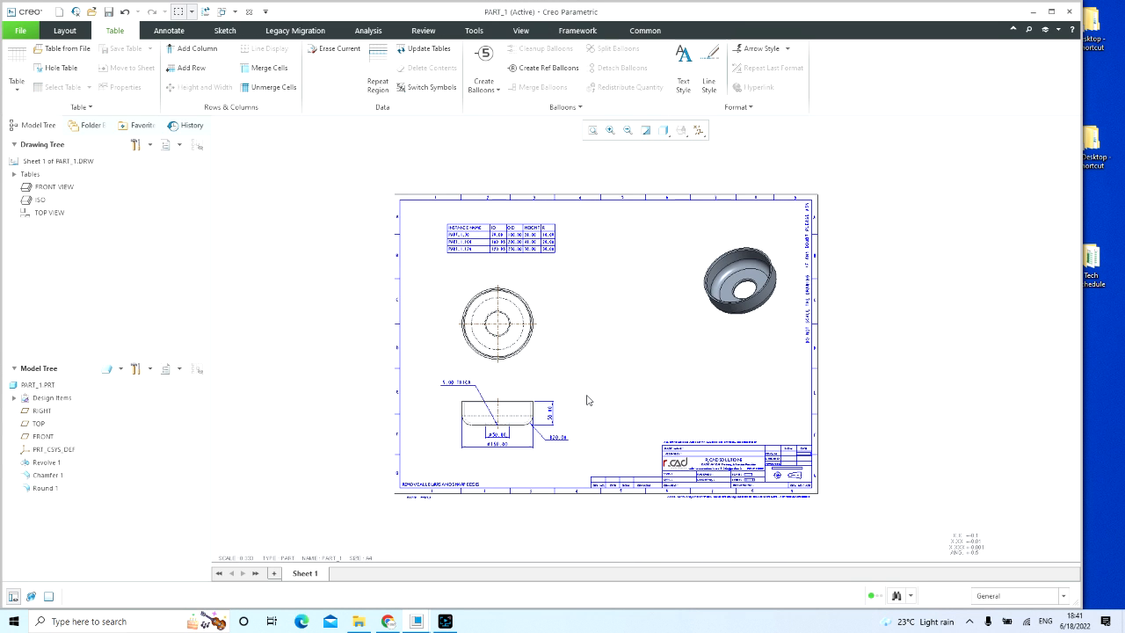
{"action": "middle_click_drag", "start_coordinate": [578, 313], "coordinate": [607, 338]}
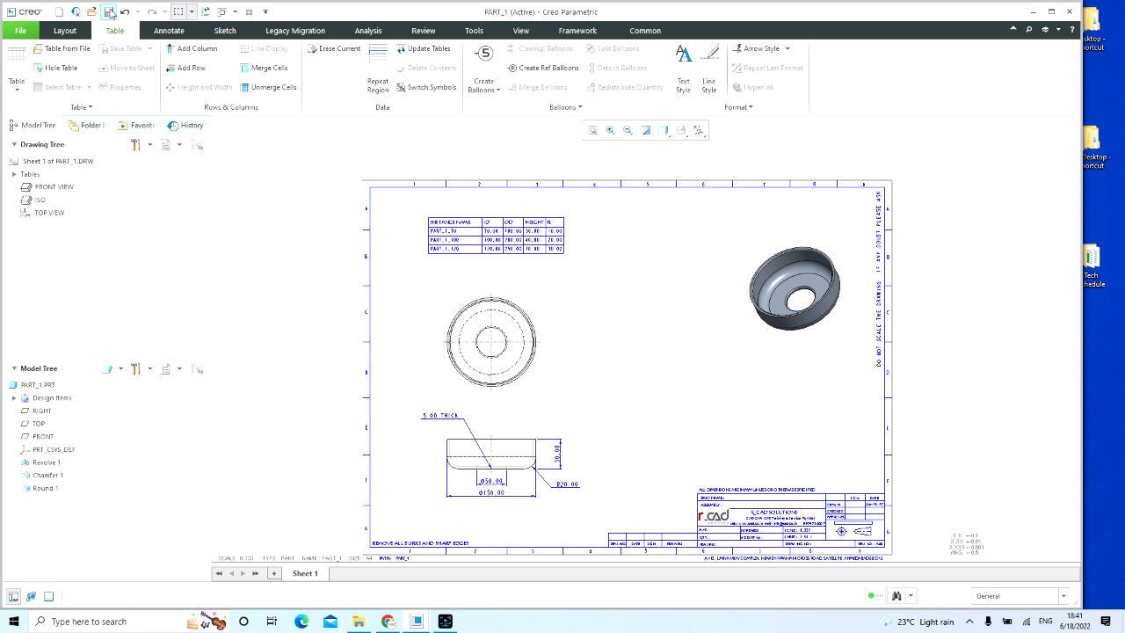
{"action": "left_click", "coordinate": [108, 12]}
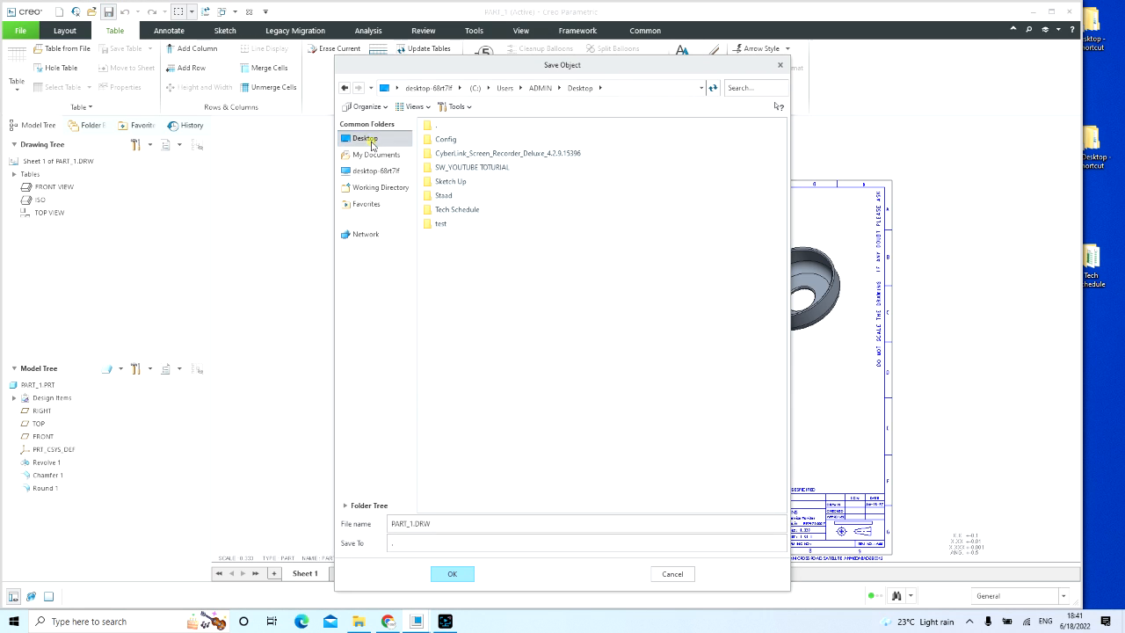
{"action": "left_click", "coordinate": [377, 172]}
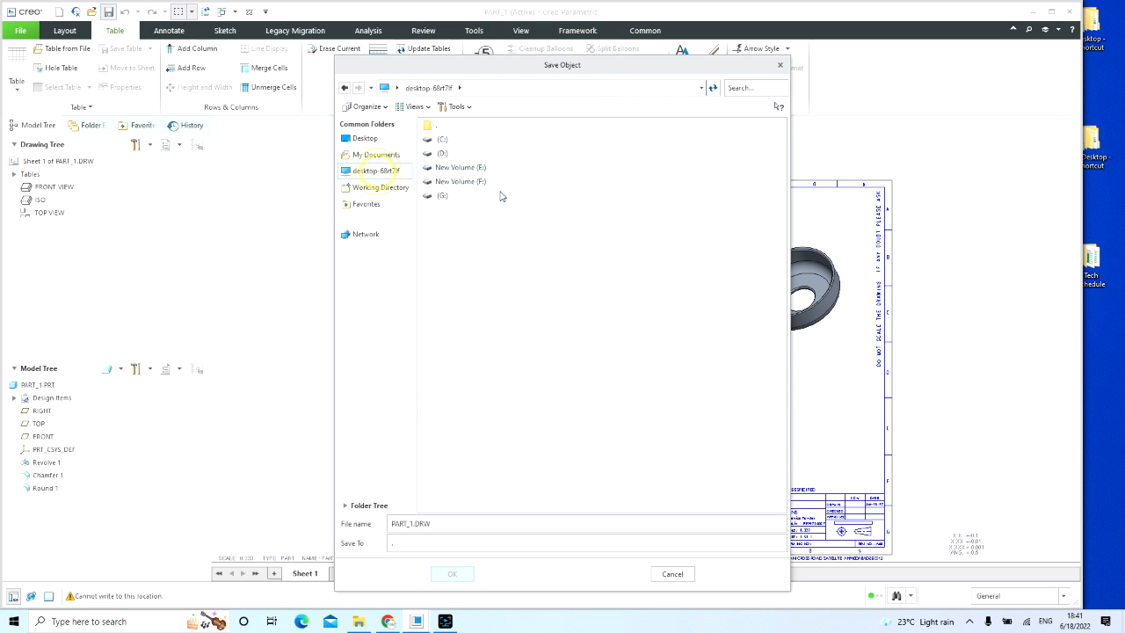
{"action": "double_click", "coordinate": [443, 154]}
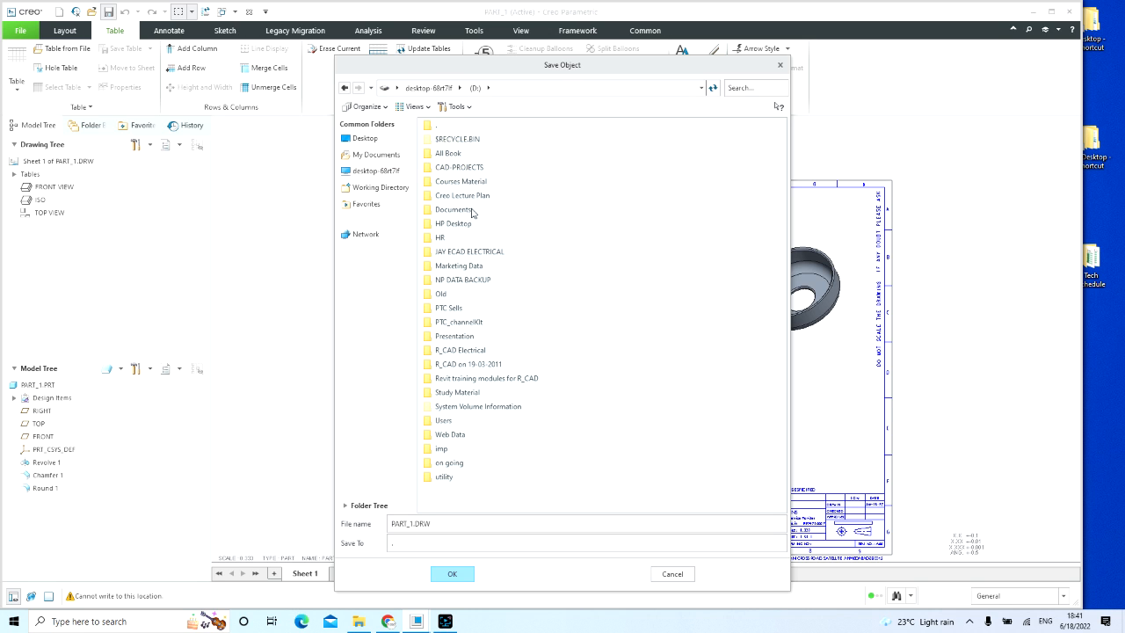
{"action": "left_click", "coordinate": [467, 197]}
{"action": "double_click", "coordinate": [473, 197]}
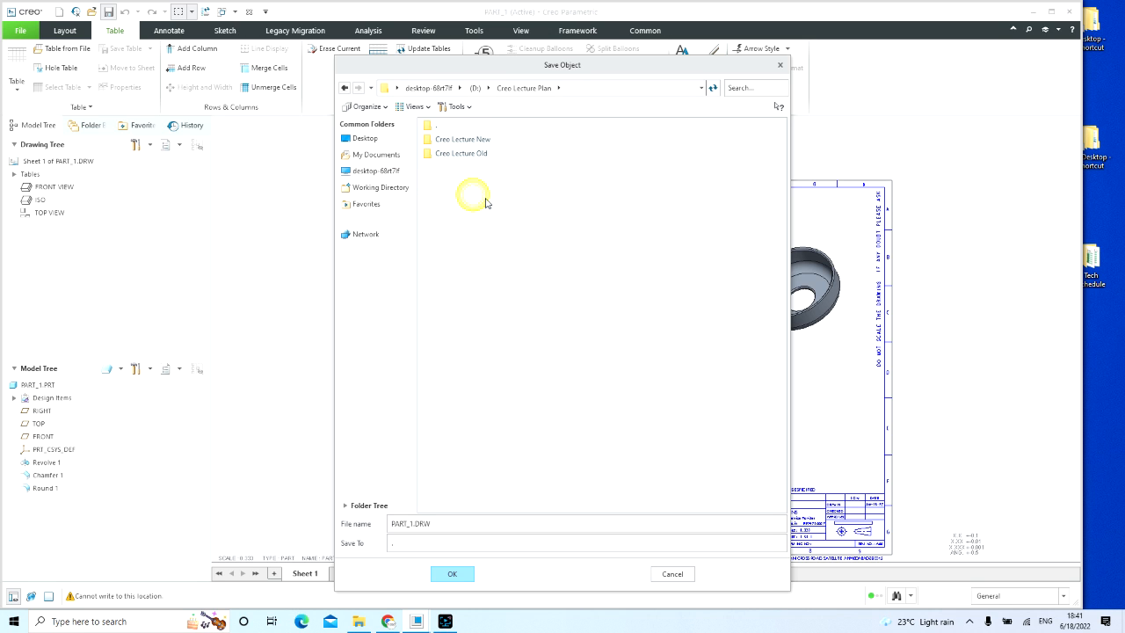
{"action": "left_click", "coordinate": [467, 143]}
{"action": "double_click", "coordinate": [466, 142]}
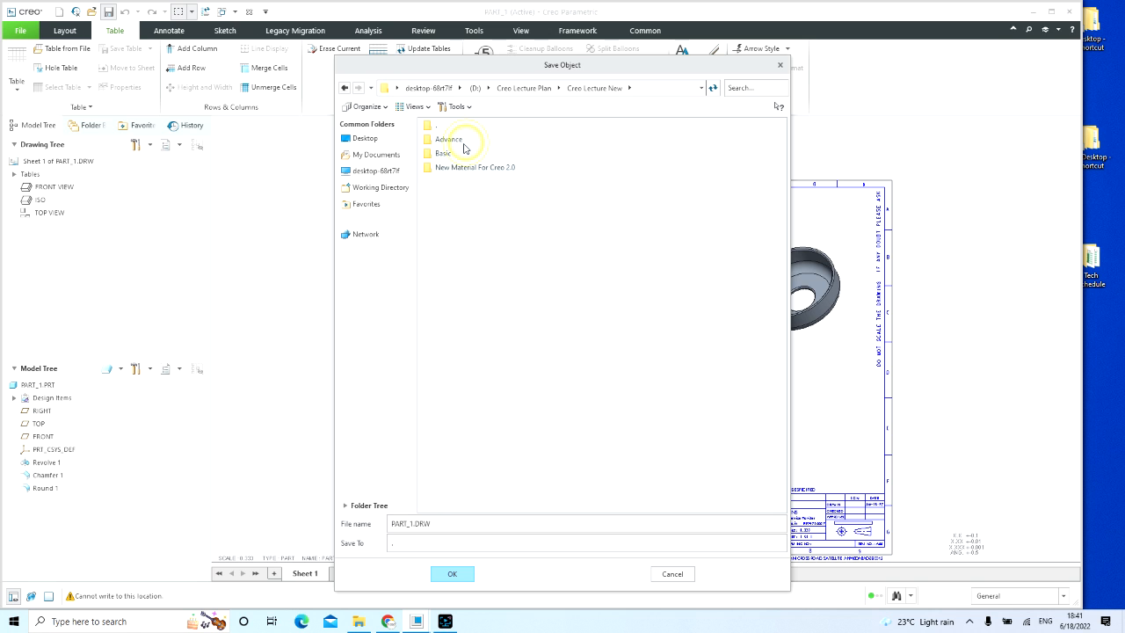
{"action": "left_click", "coordinate": [524, 88]}
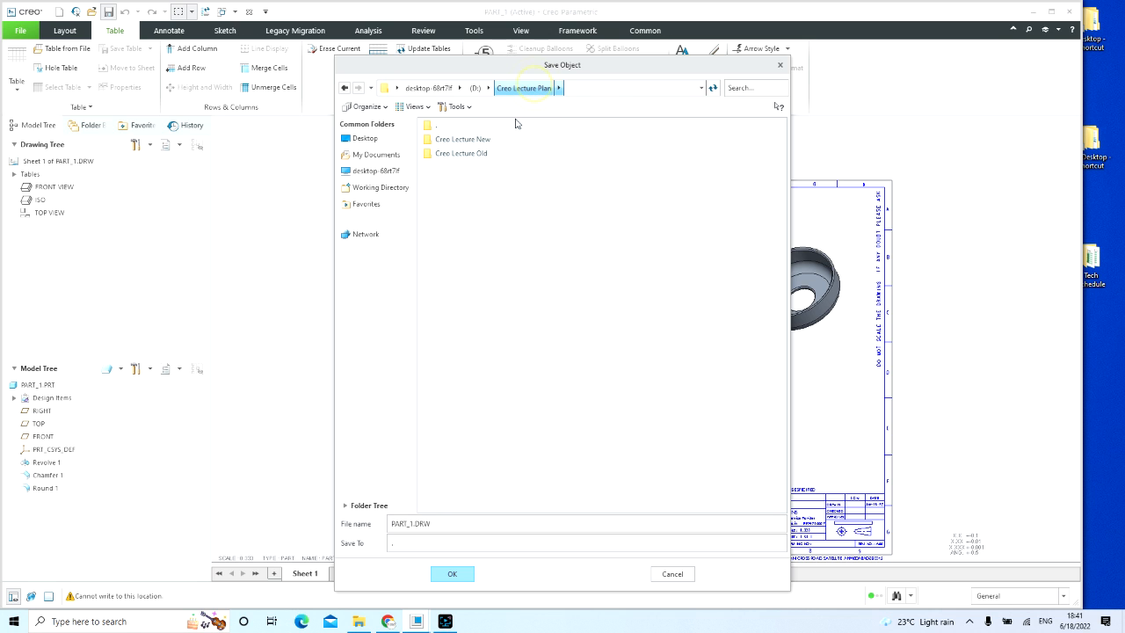
Step: Save the drawing in the 03_Family Table folder under Creo Lecture Old and Creo Lecture
{"action": "double_click", "coordinate": [465, 153]}
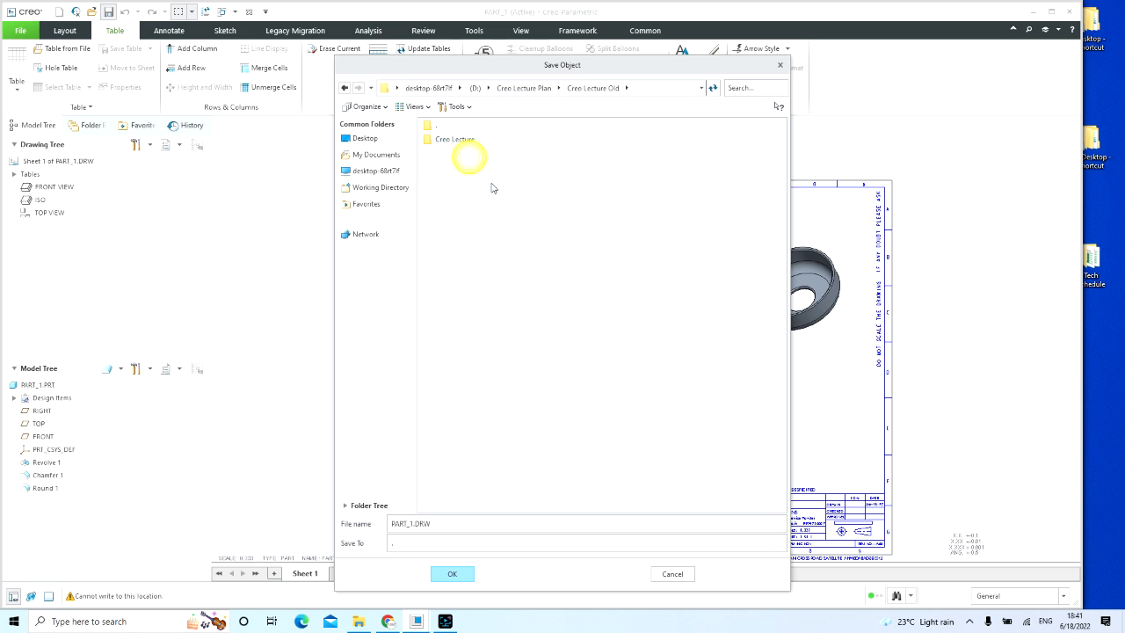
{"action": "double_click", "coordinate": [459, 139]}
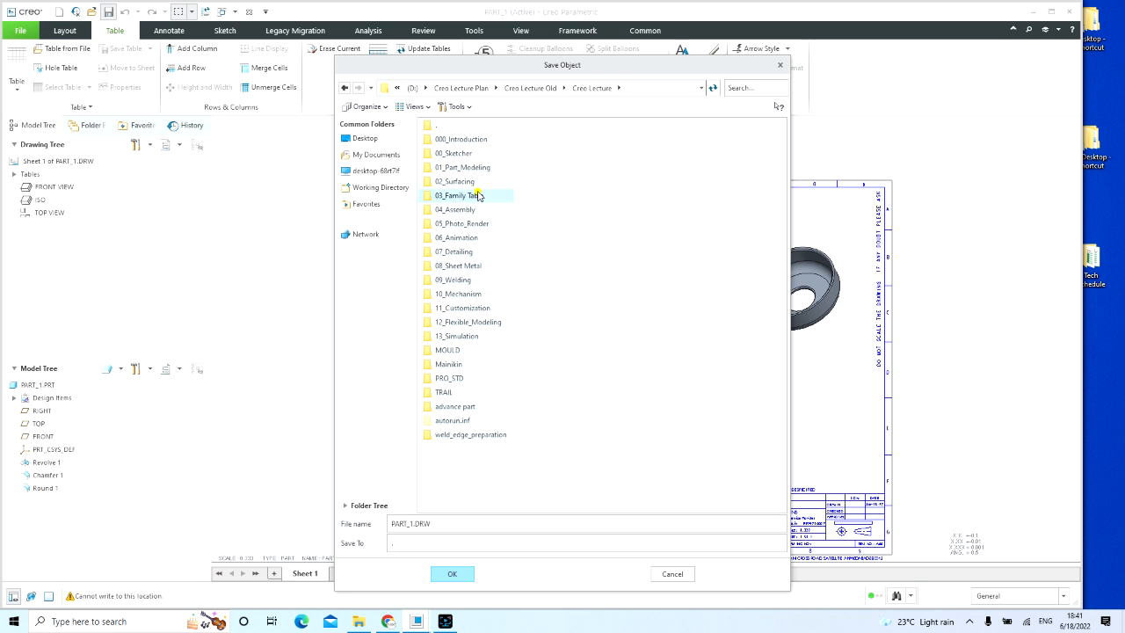
{"action": "double_click", "coordinate": [474, 195]}
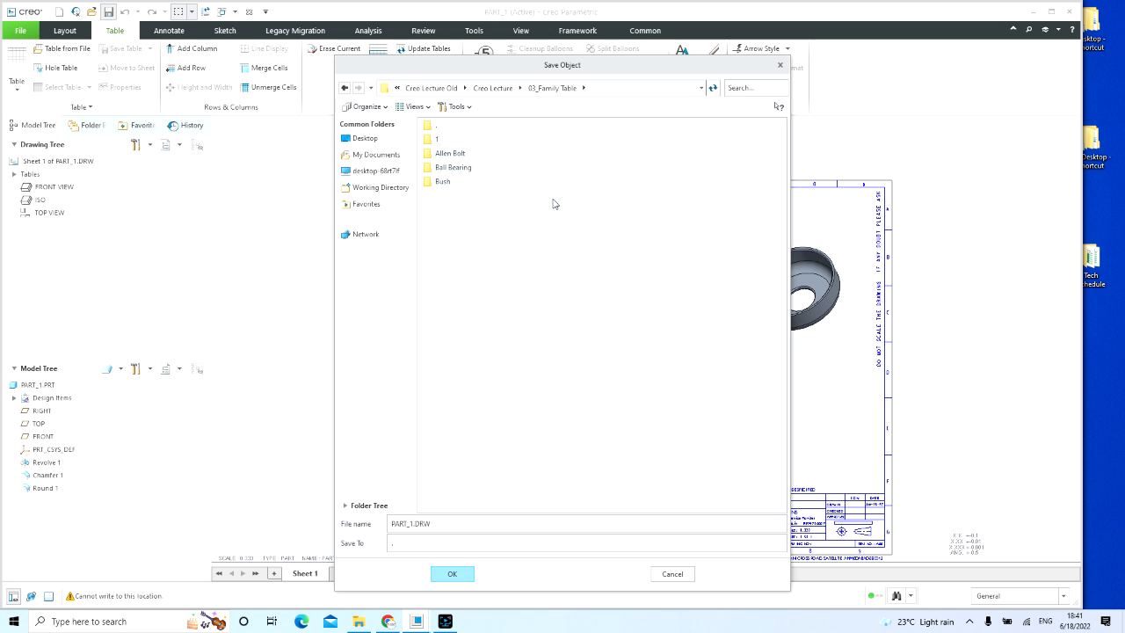
{"action": "key", "text": "Return"}
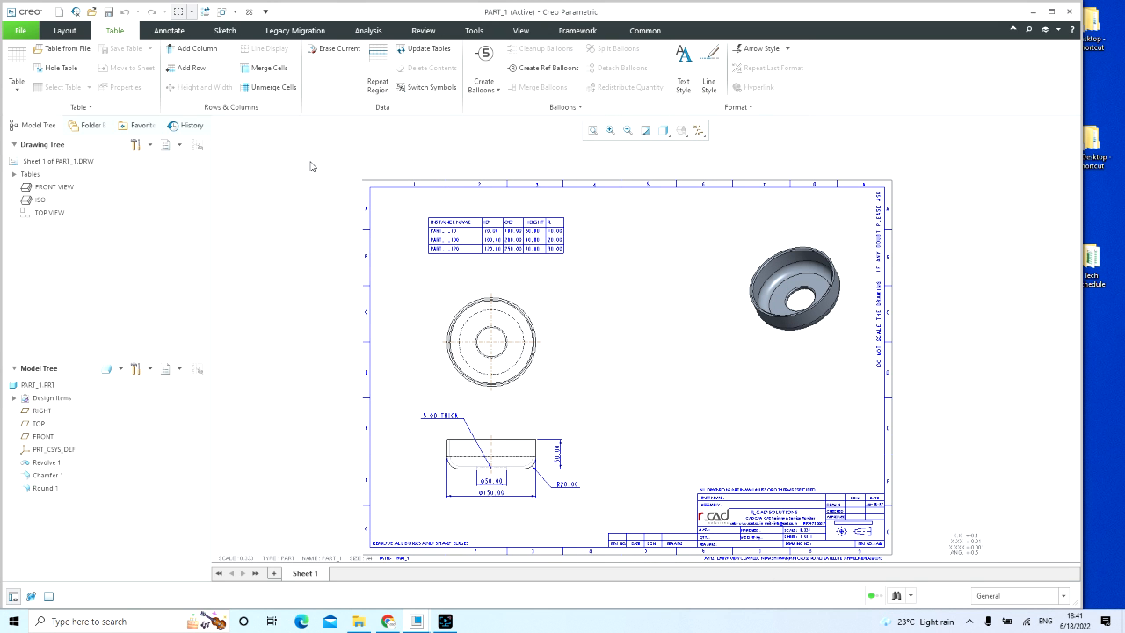
Step: Close the PART_1 drawing window, save the PART_1 part, and close the part window
{"action": "left_click", "coordinate": [249, 12]}
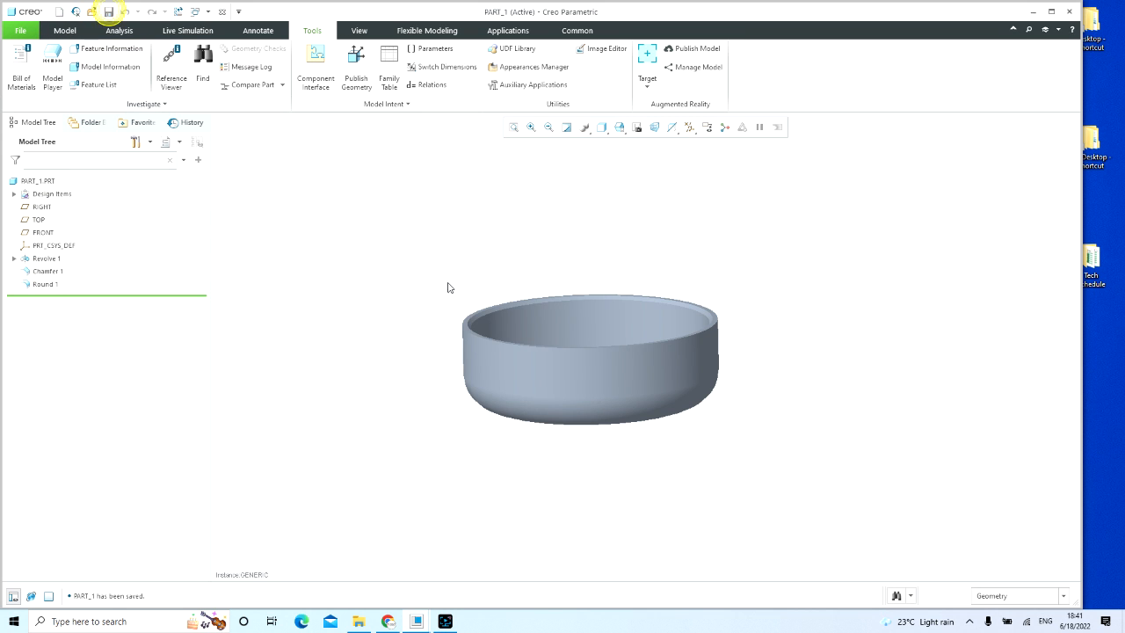
{"action": "left_click", "coordinate": [222, 11]}
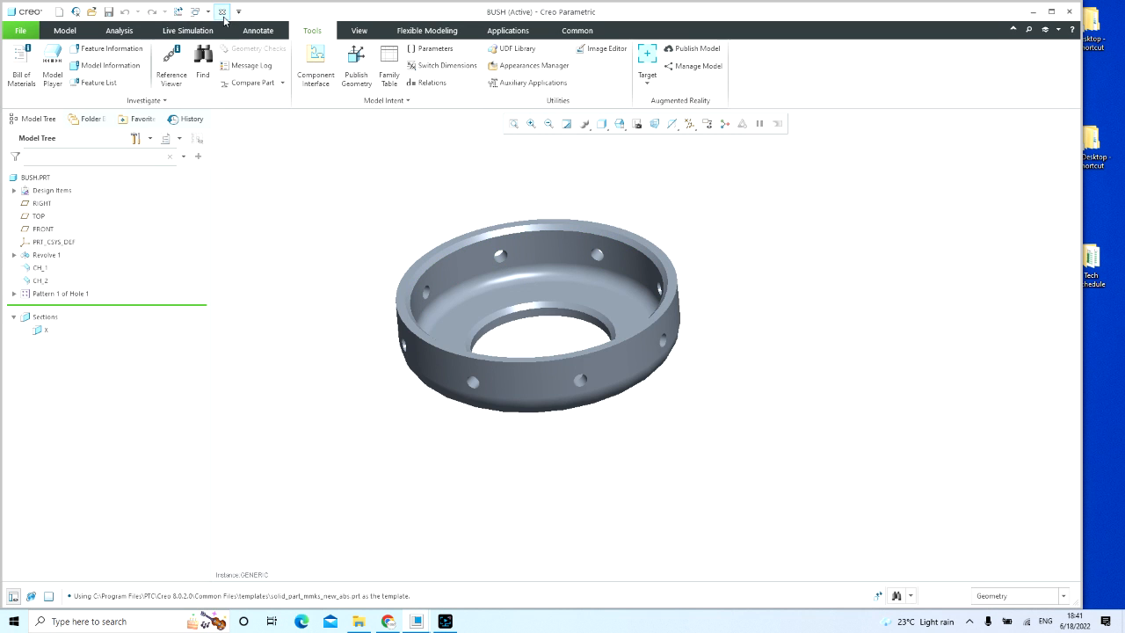
Step: Examine the BUSH part's rim, central bore and radial hole pattern from several angles, and close its window
{"action": "middle_click_drag", "start_coordinate": [619, 373], "coordinate": [597, 395]}
{"action": "scroll", "coordinate": [599, 390], "scroll_direction": "down", "scroll_amount": 5}
{"action": "scroll", "coordinate": [626, 342], "scroll_direction": "up", "scroll_amount": 2}
{"action": "middle_click_drag", "start_coordinate": [628, 343], "coordinate": [642, 408]}
{"action": "scroll", "coordinate": [642, 408], "scroll_direction": "up", "scroll_amount": 2}
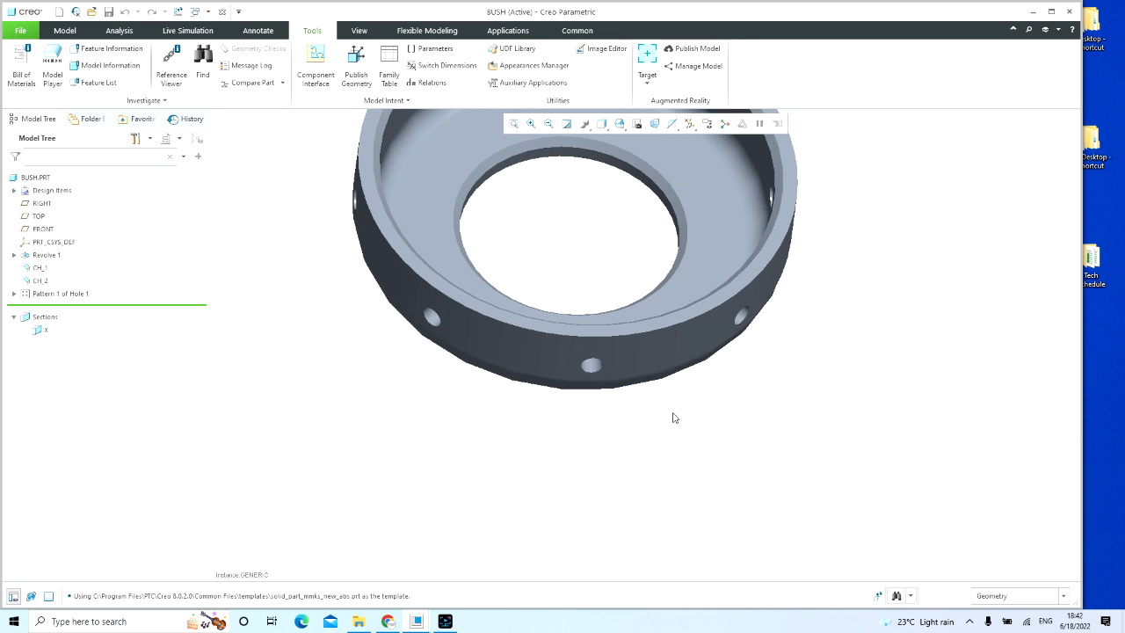
{"action": "scroll", "coordinate": [673, 415], "scroll_direction": "up", "scroll_amount": 3}
{"action": "scroll", "coordinate": [658, 233], "scroll_direction": "down", "scroll_amount": 4}
{"action": "scroll", "coordinate": [659, 245], "scroll_direction": "up", "scroll_amount": 2}
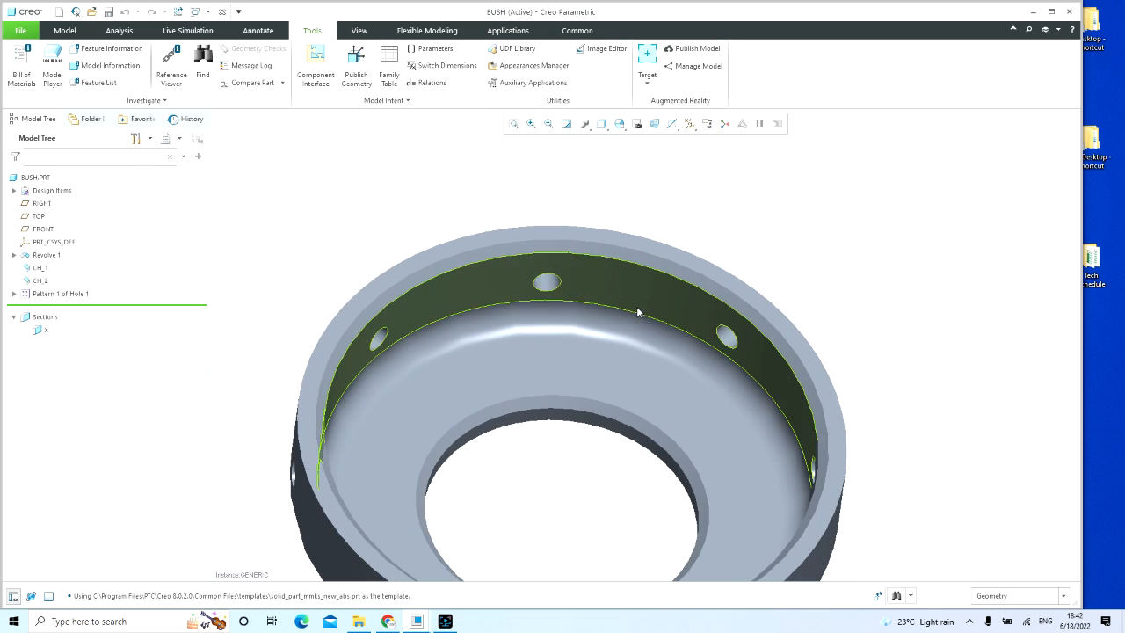
{"action": "left_click", "coordinate": [466, 189]}
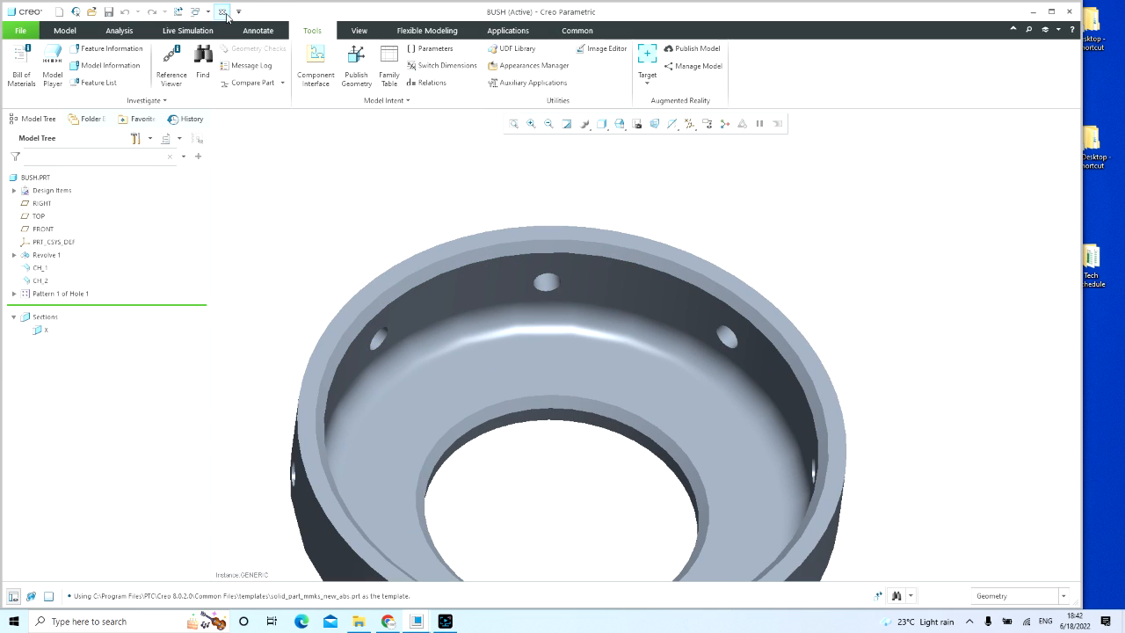
{"action": "left_click", "coordinate": [223, 13]}
Step: Examine the BUSH drawing's instance table, section X-X dimensions and notes, and title block entries
{"action": "scroll", "coordinate": [610, 359], "scroll_direction": "down", "scroll_amount": 3}
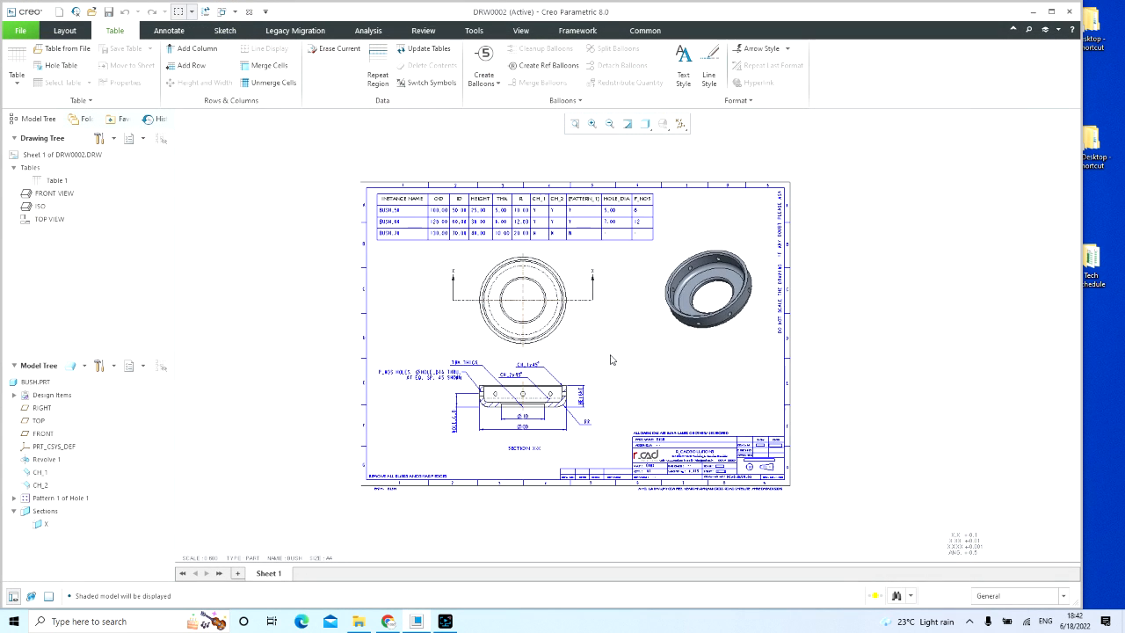
{"action": "scroll", "coordinate": [642, 215], "scroll_direction": "up", "scroll_amount": 2}
{"action": "scroll", "coordinate": [615, 215], "scroll_direction": "down", "scroll_amount": 3}
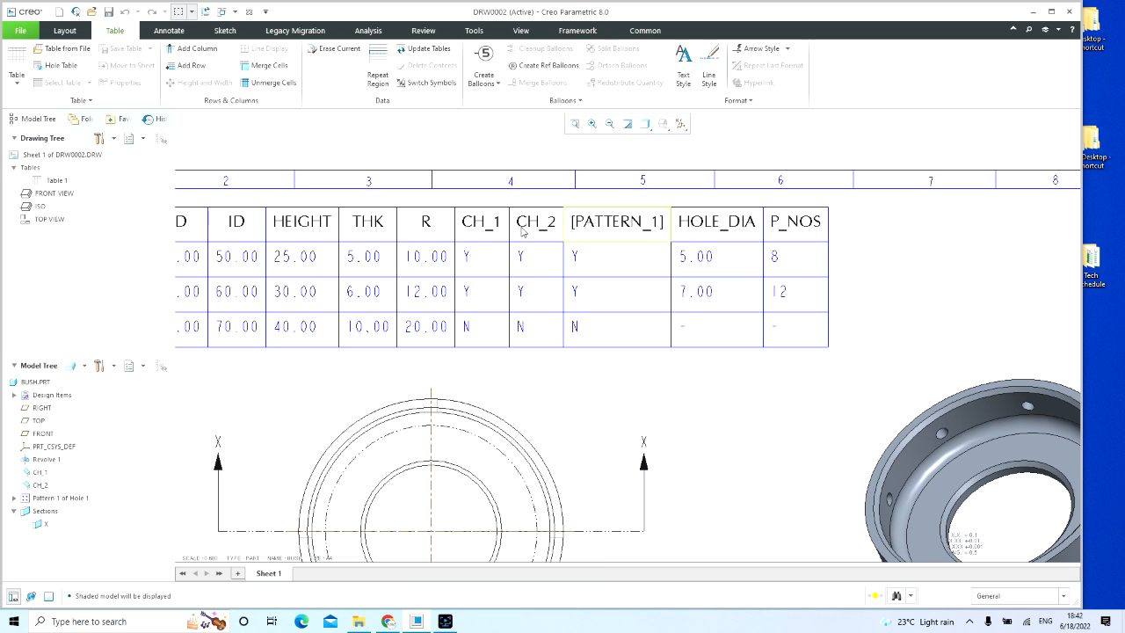
{"action": "scroll", "coordinate": [829, 301], "scroll_direction": "up", "scroll_amount": 2}
{"action": "middle_click_drag", "start_coordinate": [829, 301], "coordinate": [853, 226]}
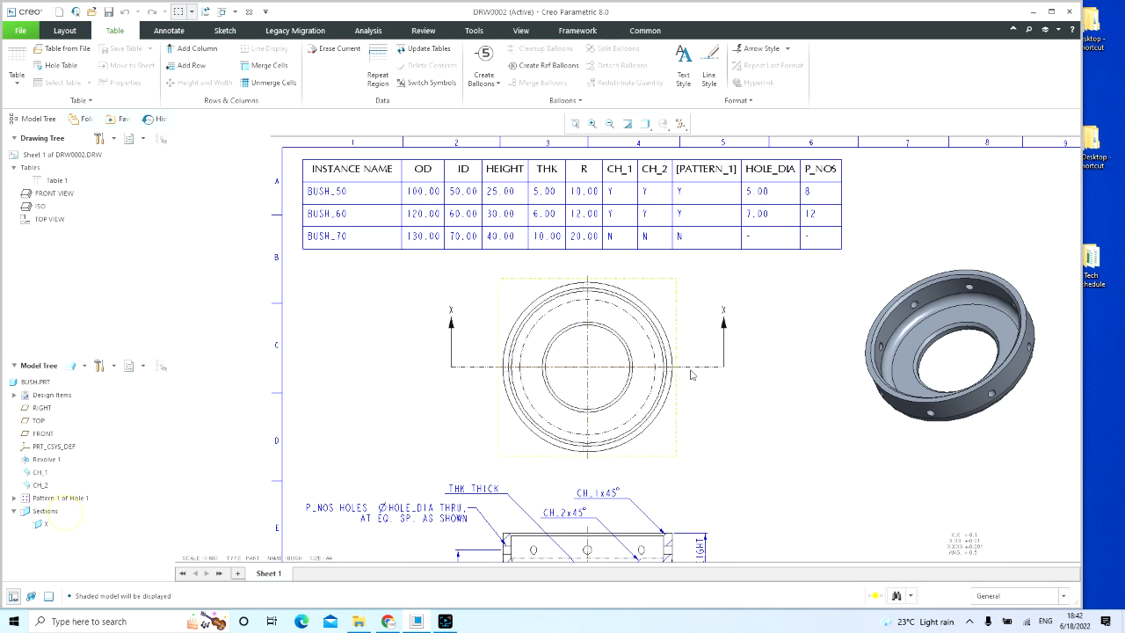
{"action": "scroll", "coordinate": [754, 408], "scroll_direction": "up", "scroll_amount": 2}
{"action": "middle_click_drag", "start_coordinate": [752, 419], "coordinate": [641, 292]}
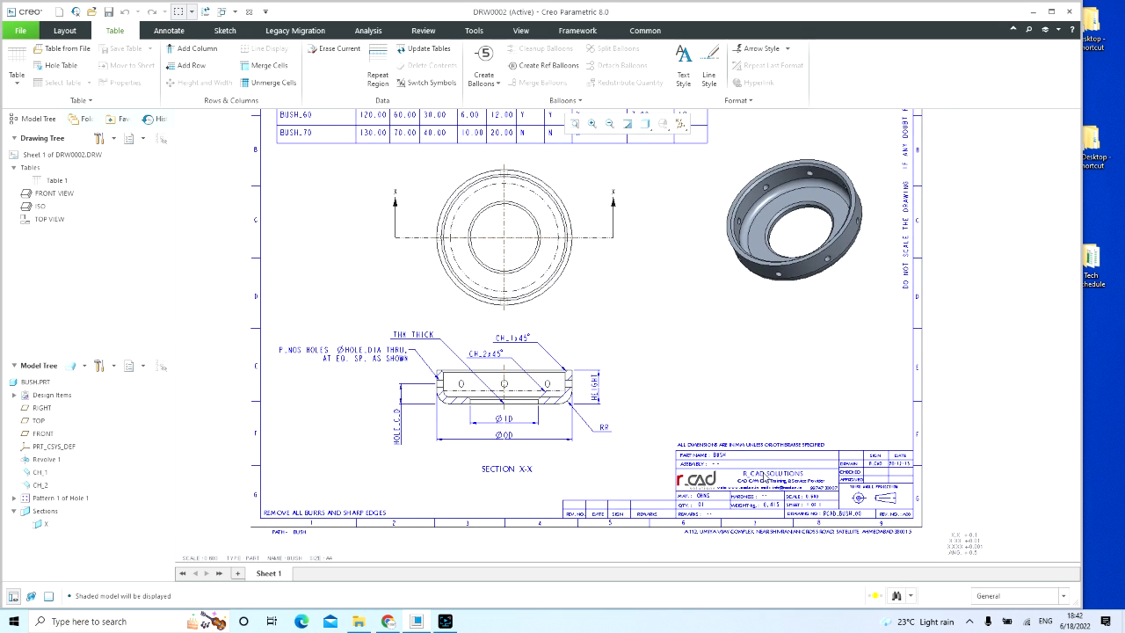
{"action": "scroll", "coordinate": [765, 472], "scroll_direction": "down", "scroll_amount": 1}
{"action": "middle_click_drag", "start_coordinate": [766, 471], "coordinate": [618, 316]}
{"action": "scroll", "coordinate": [579, 329], "scroll_direction": "down", "scroll_amount": 3}
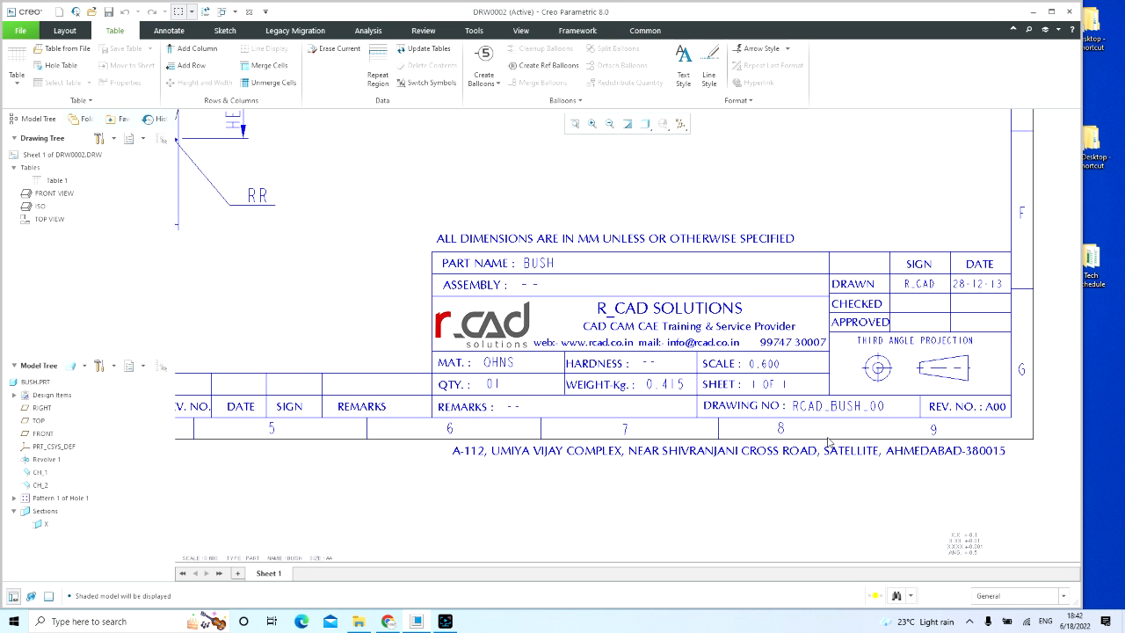
{"action": "scroll", "coordinate": [827, 443], "scroll_direction": "up", "scroll_amount": 5}
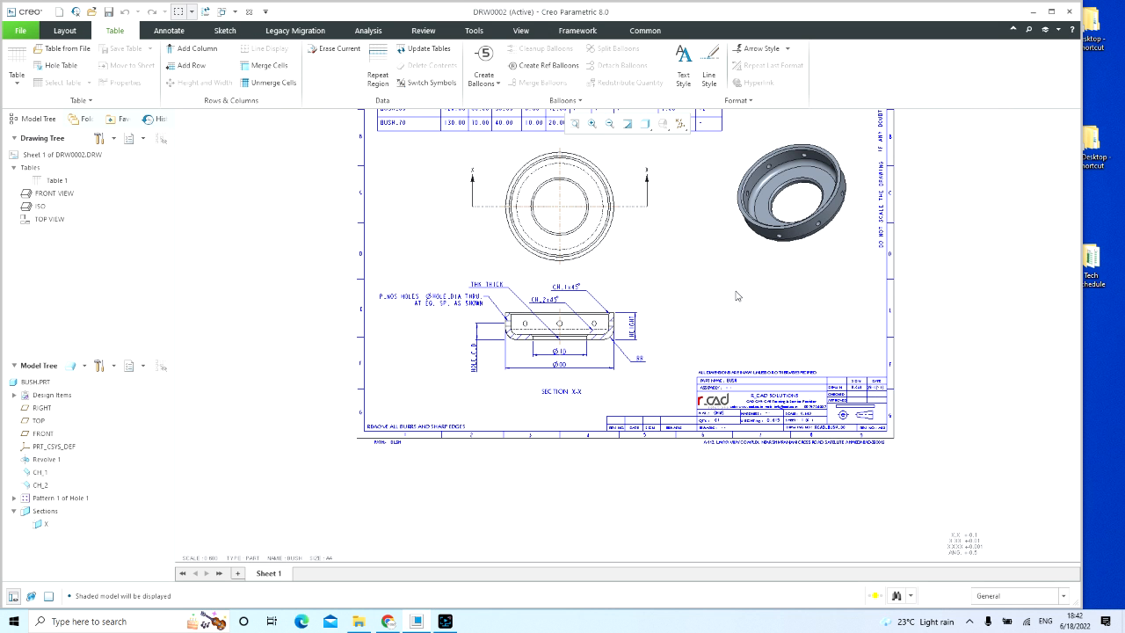
{"action": "middle_click_drag", "start_coordinate": [732, 302], "coordinate": [754, 408]}
Step: Save the BUSH drawing, accepting the conflict about the unregenerated model, and close the drawing window
{"action": "key", "text": "ctrl+s"}
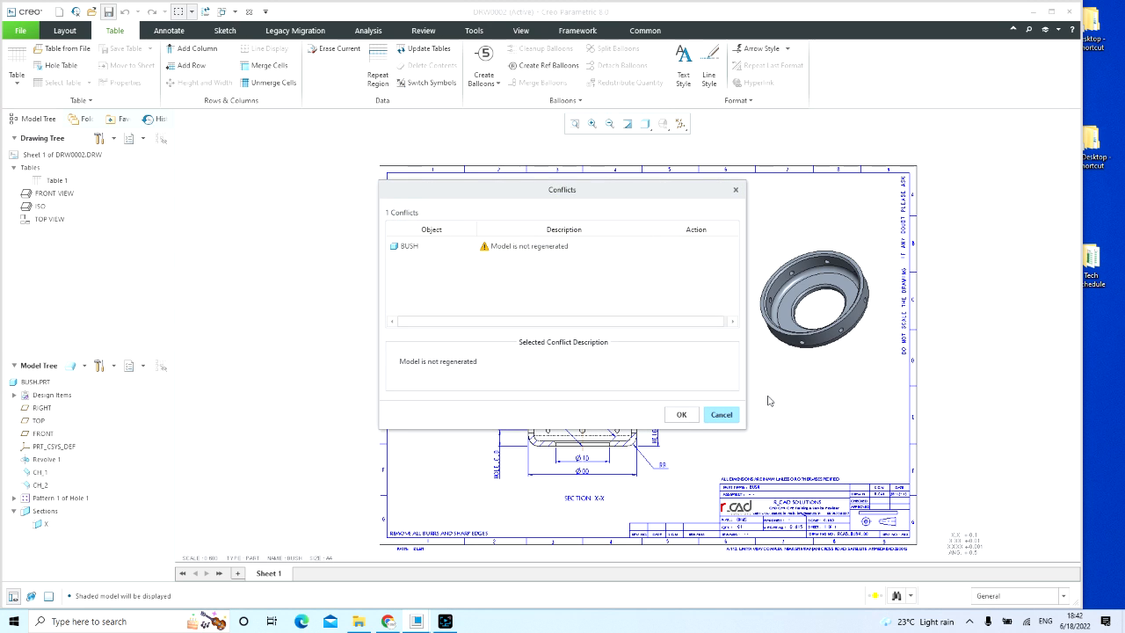
{"action": "left_click", "coordinate": [681, 414]}
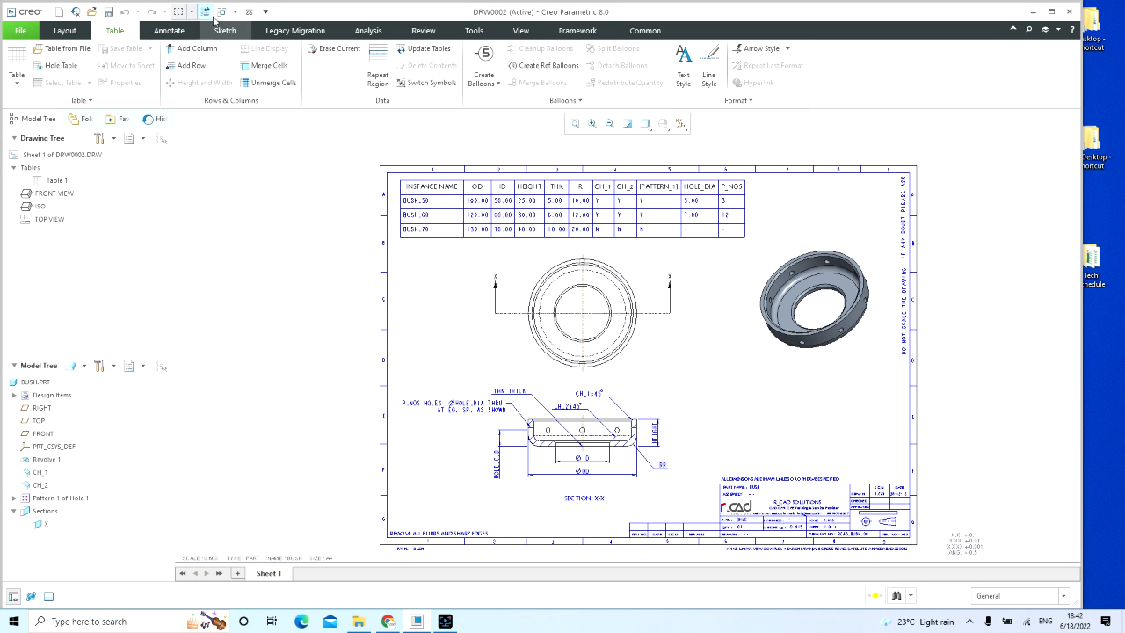
{"action": "left_click", "coordinate": [251, 12]}
{"action": "left_click", "coordinate": [363, 252]}
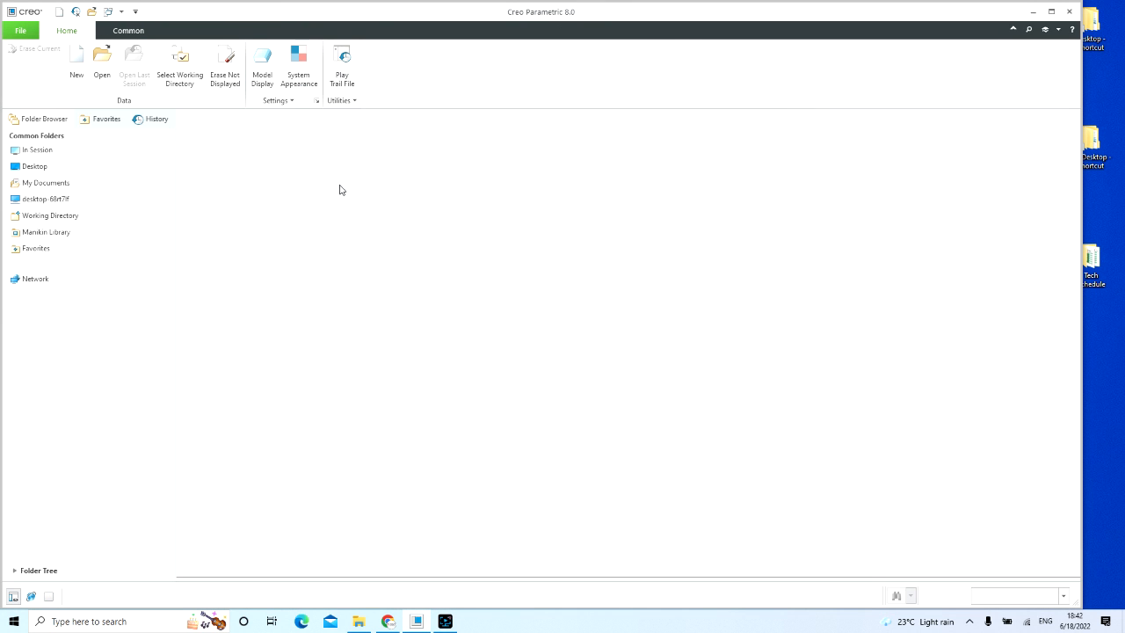
{"action": "left_click", "coordinate": [444, 621]}
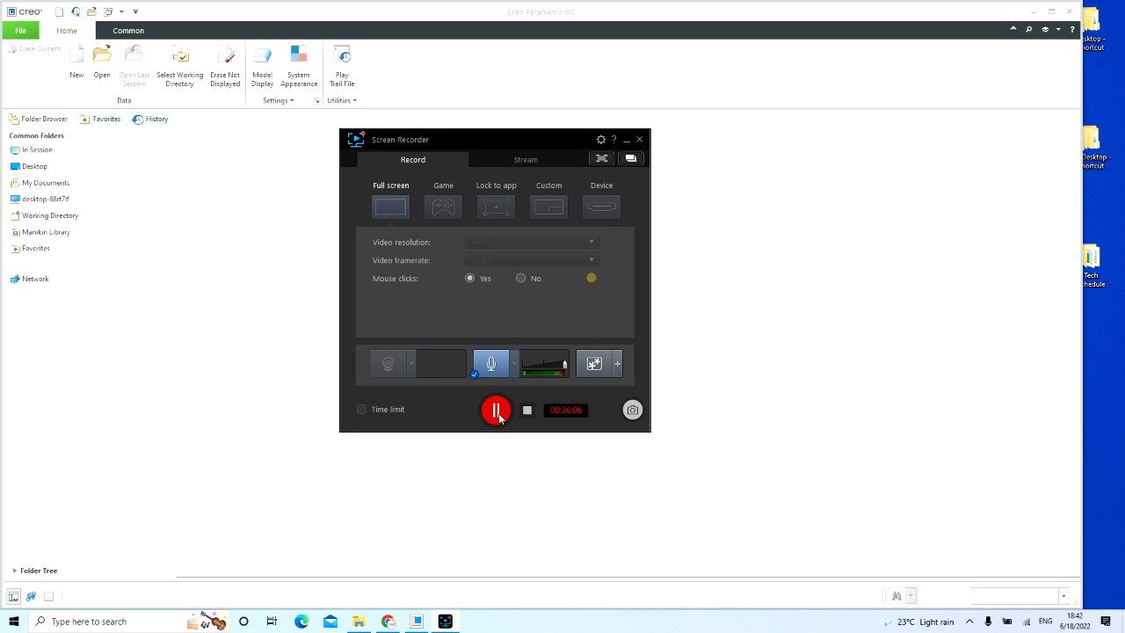